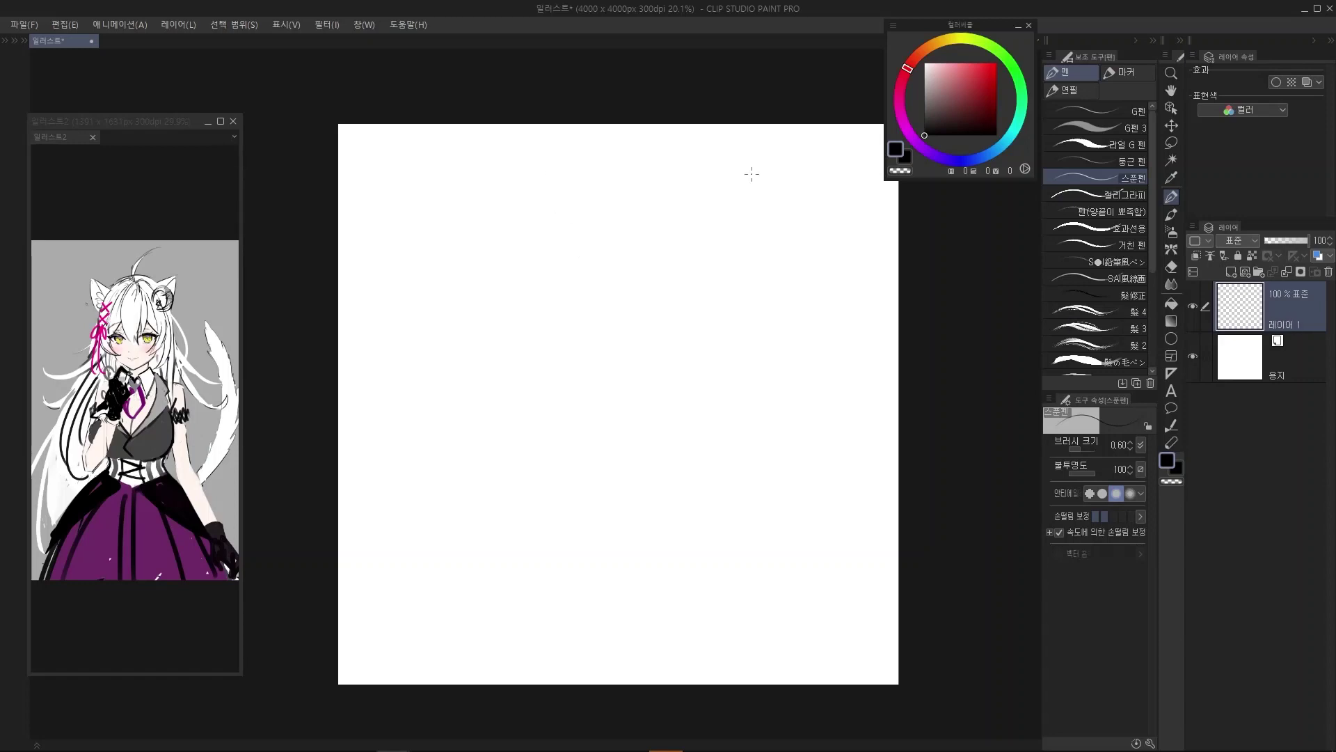
# Create a vertical two-line symmetry ruler down the middle of the canvas on the sketch layer
pyautogui.moveTo(621, 334); pyautogui.dragTo(630, 335)
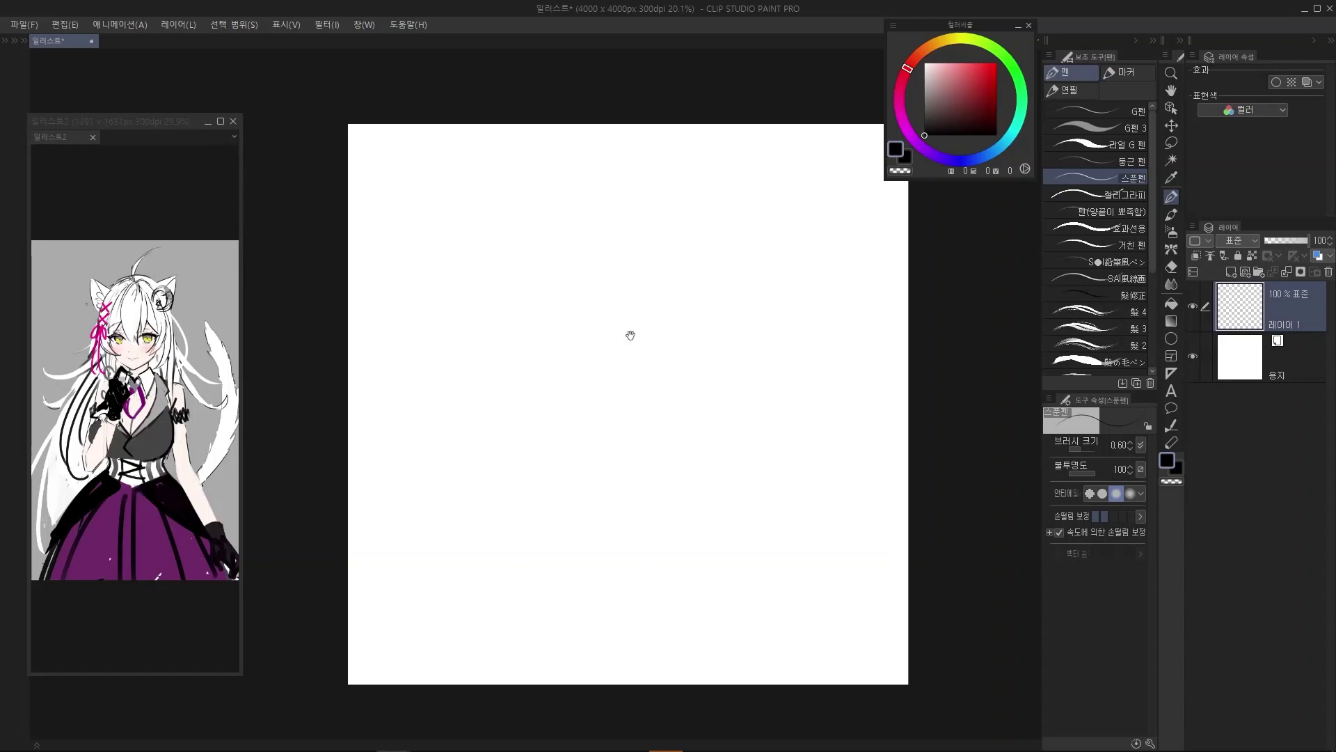
pyautogui.click(1170, 374)
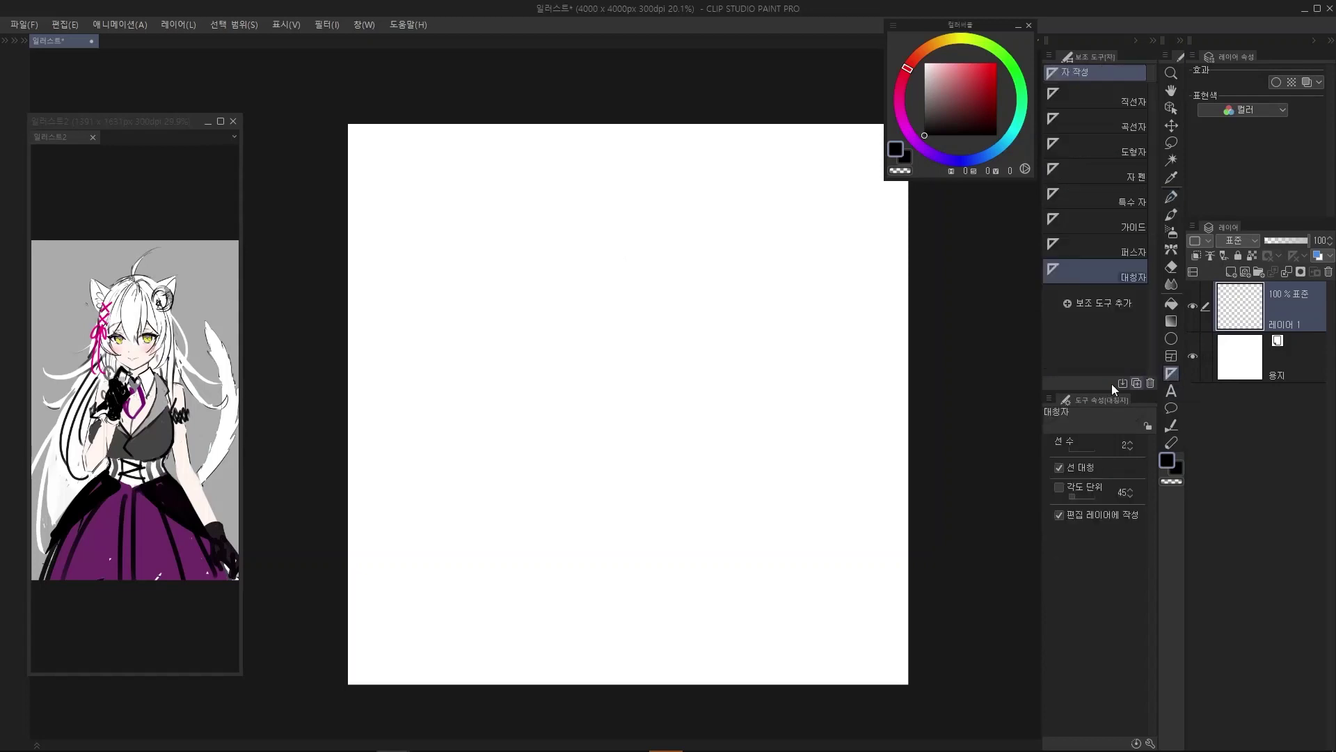
pyautogui.scroll(2, 644, 348)
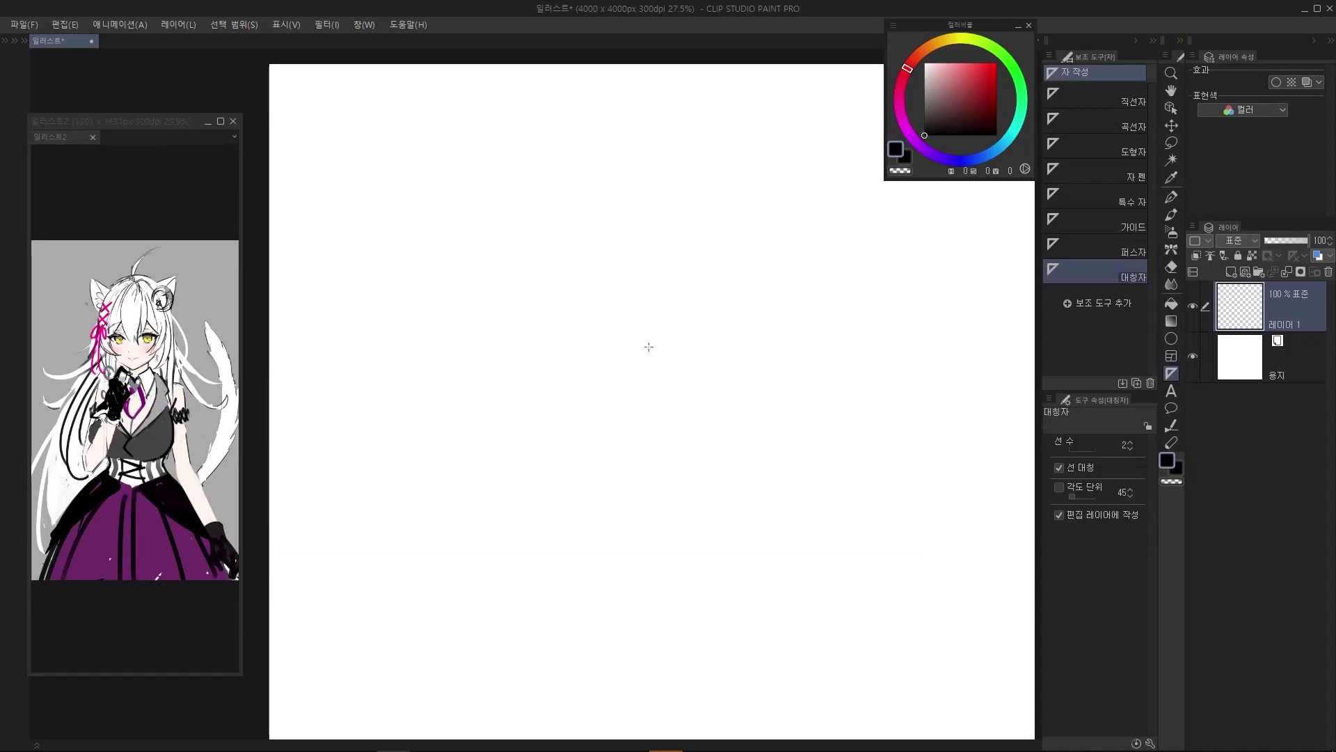
pyautogui.moveTo(649, 347); pyautogui.dragTo(652, 566)
pyautogui.scroll(-5, 627, 292)
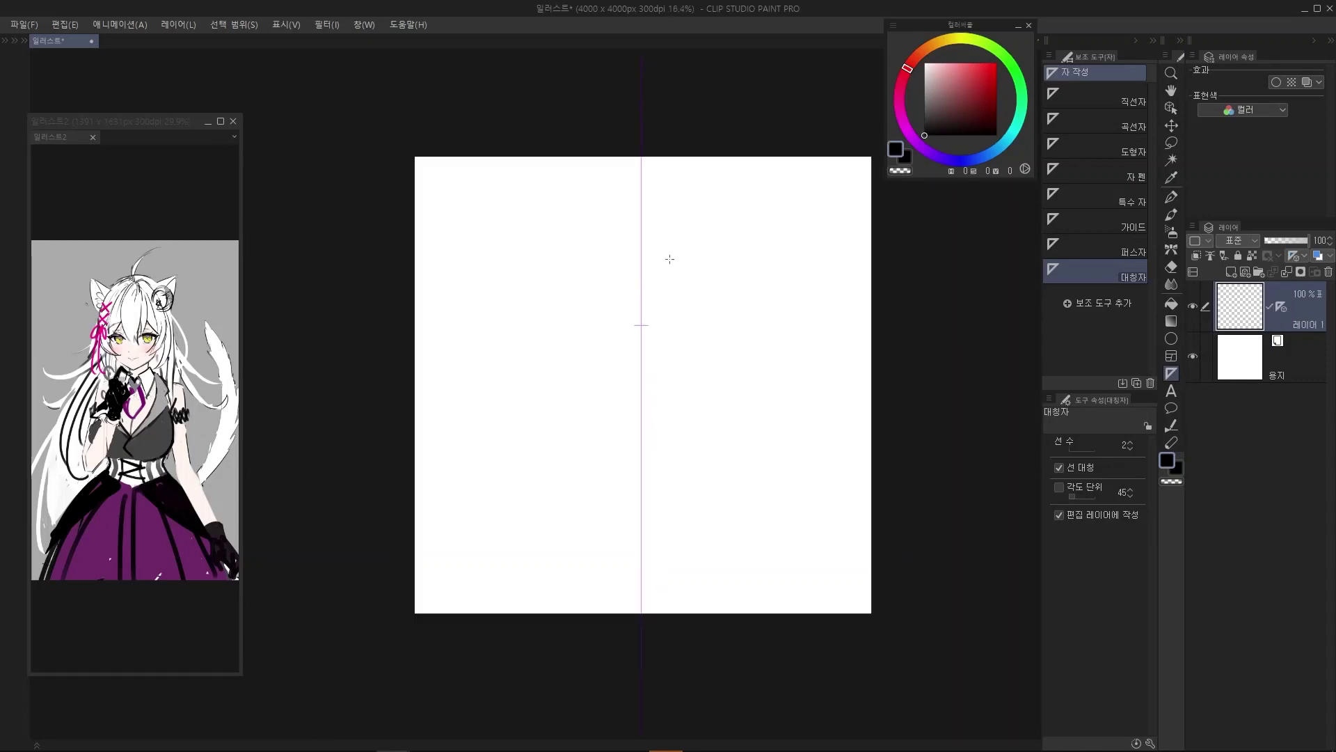
# Draw mirrored, slightly inward-slanting cheek lines either side of the ruler with the Pen tool, undoing unsatisfactory strokes
pyautogui.scroll(4, 670, 259)
pyautogui.scroll(1, 632, 319)
pyautogui.scroll(1, 613, 316)
pyautogui.press('p')
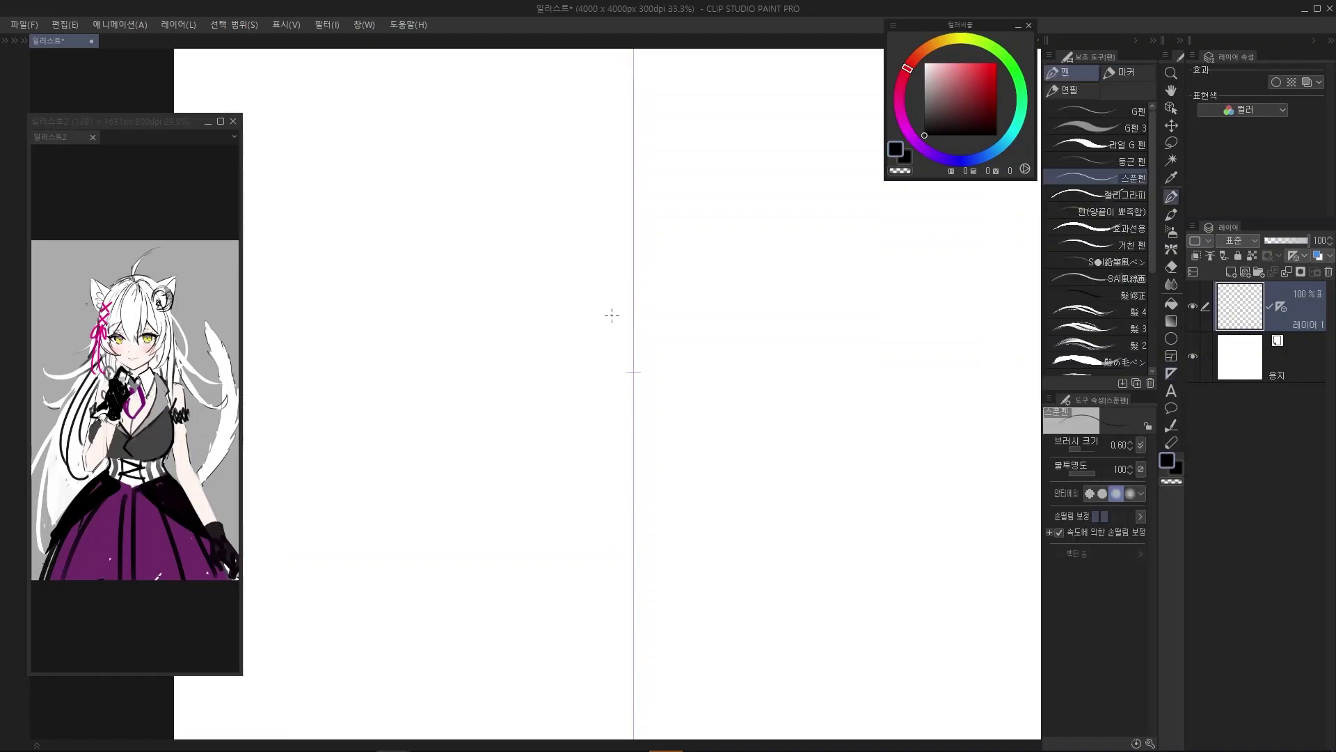
pyautogui.moveTo(607, 291)
pyautogui.mouseDown()
pyautogui.moveTo(615, 411)
pyautogui.moveTo(592, 285)
pyautogui.moveTo(616, 415)
pyautogui.mouseUp()
pyautogui.hotkey('ctrl', 'z')
pyautogui.hotkey('ctrl', 'z')
pyautogui.moveTo(602, 282); pyautogui.dragTo(597, 414)
pyautogui.hotkey('ctrl', 'z')
pyautogui.hotkey('ctrl', 'z')
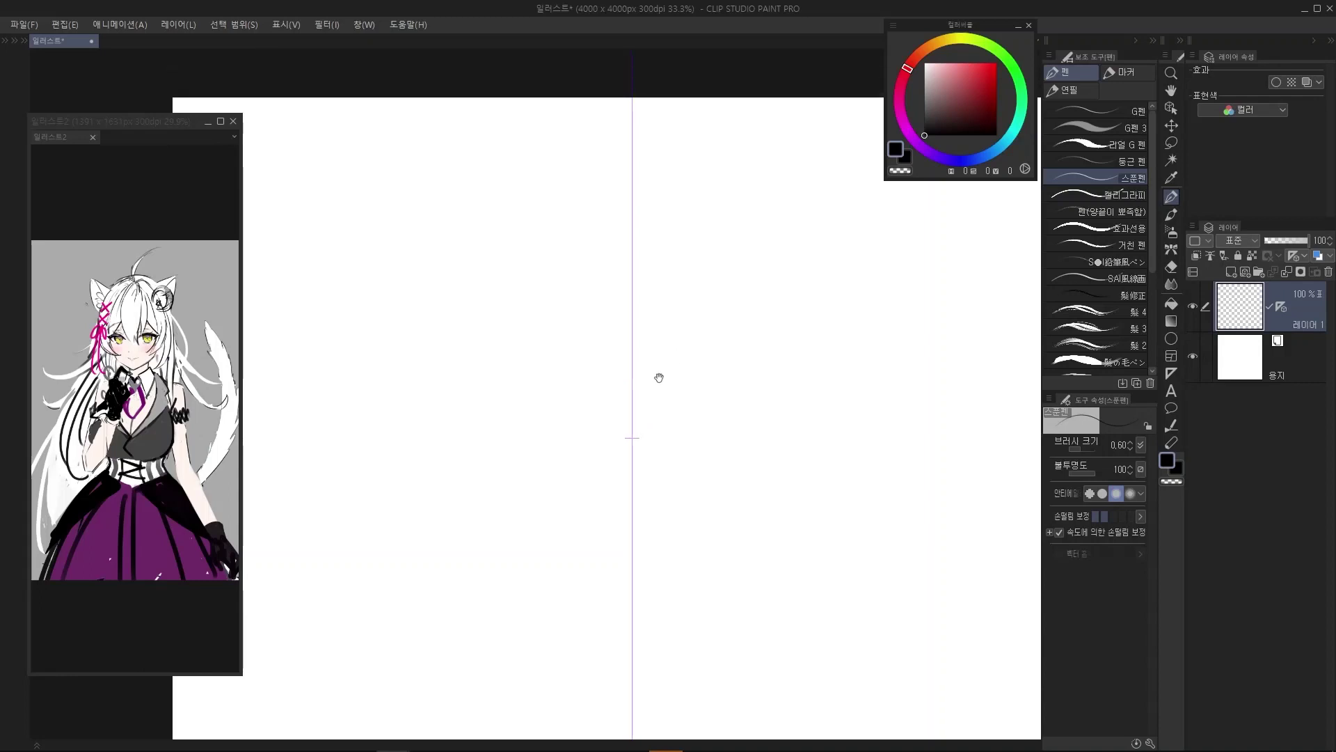
pyautogui.scroll(1, 603, 289)
pyautogui.moveTo(574, 272); pyautogui.dragTo(588, 378)
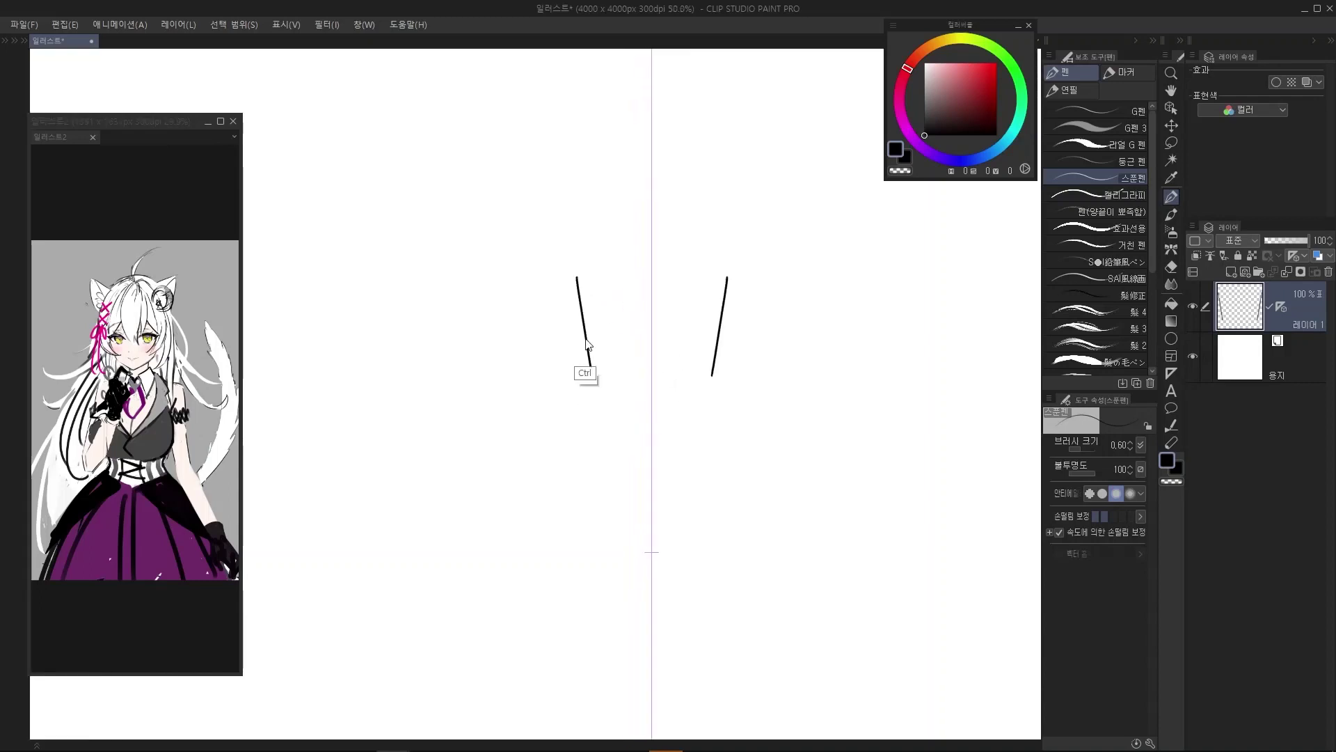
pyautogui.hotkey('ctrl', 'z')
pyautogui.moveTo(573, 271)
pyautogui.mouseDown()
pyautogui.moveTo(587, 377)
pyautogui.moveTo(632, 425)
pyautogui.mouseUp()
pyautogui.hotkey('ctrl', 'z')
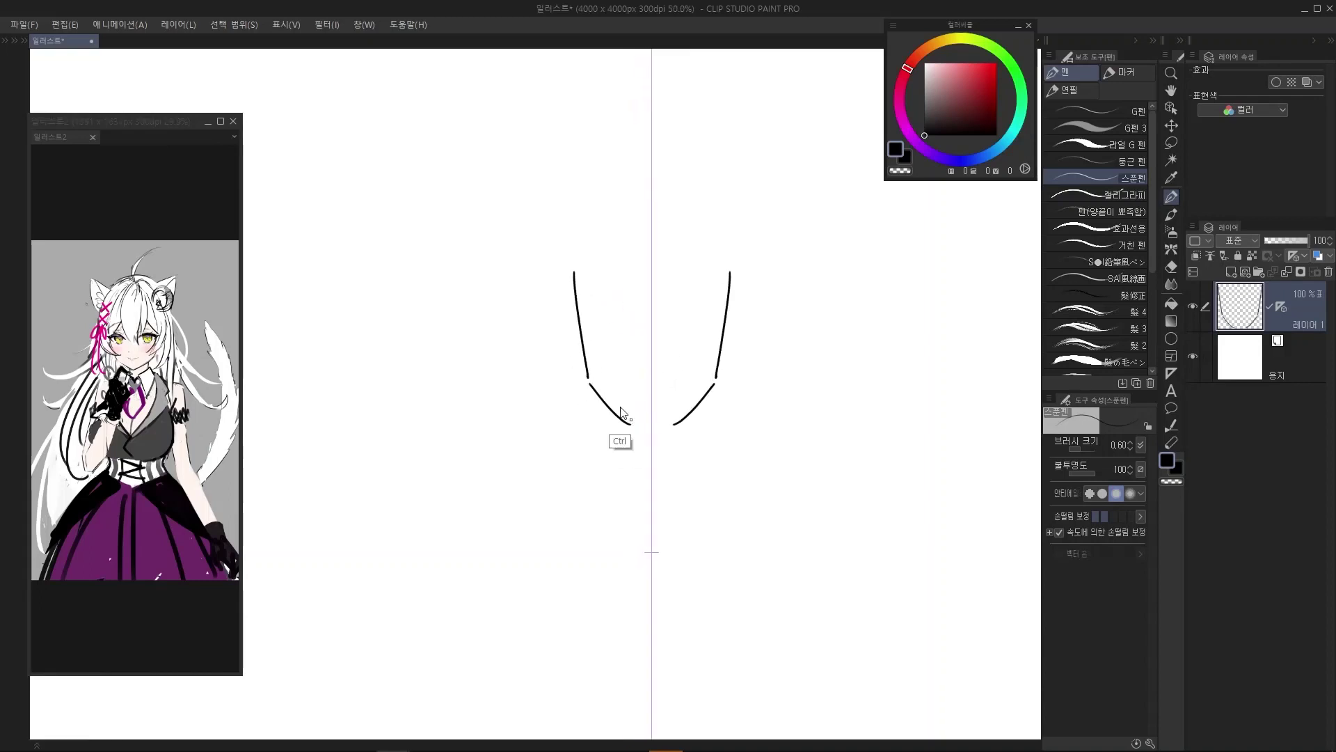
# Draw mirrored jaw lines from the cheek ends to a chin point on the symmetry axis
pyautogui.hotkey('ctrl', 'z')
pyautogui.moveTo(589, 382); pyautogui.dragTo(637, 419)
pyautogui.hotkey('ctrl', 'z')
pyautogui.moveTo(591, 381)
pyautogui.mouseDown()
pyautogui.moveTo(636, 430)
pyautogui.moveTo(604, 400)
pyautogui.moveTo(652, 428)
pyautogui.mouseUp()
pyautogui.hotkey('ctrl', 'z')
# Draw the mirrored dome of the head, curving from the upper ends of the cheek lines to the centre line
pyautogui.scroll(-2, 599, 306)
pyautogui.scroll(3, 602, 285)
pyautogui.moveTo(598, 277)
pyautogui.mouseDown()
pyautogui.moveTo(602, 300)
pyautogui.moveTo(653, 238)
pyautogui.mouseUp()
pyautogui.hotkey('ctrl', 'z')
pyautogui.moveTo(567, 325)
pyautogui.mouseDown()
pyautogui.moveTo(588, 262)
pyautogui.moveTo(677, 236)
pyautogui.moveTo(633, 266)
pyautogui.mouseUp()
pyautogui.scroll(-2, 620, 245)
pyautogui.scroll(3, 614, 278)
pyautogui.hotkey('ctrl', 'z')
pyautogui.moveTo(570, 362); pyautogui.dragTo(593, 250)
pyautogui.hotkey('ctrl', 'z')
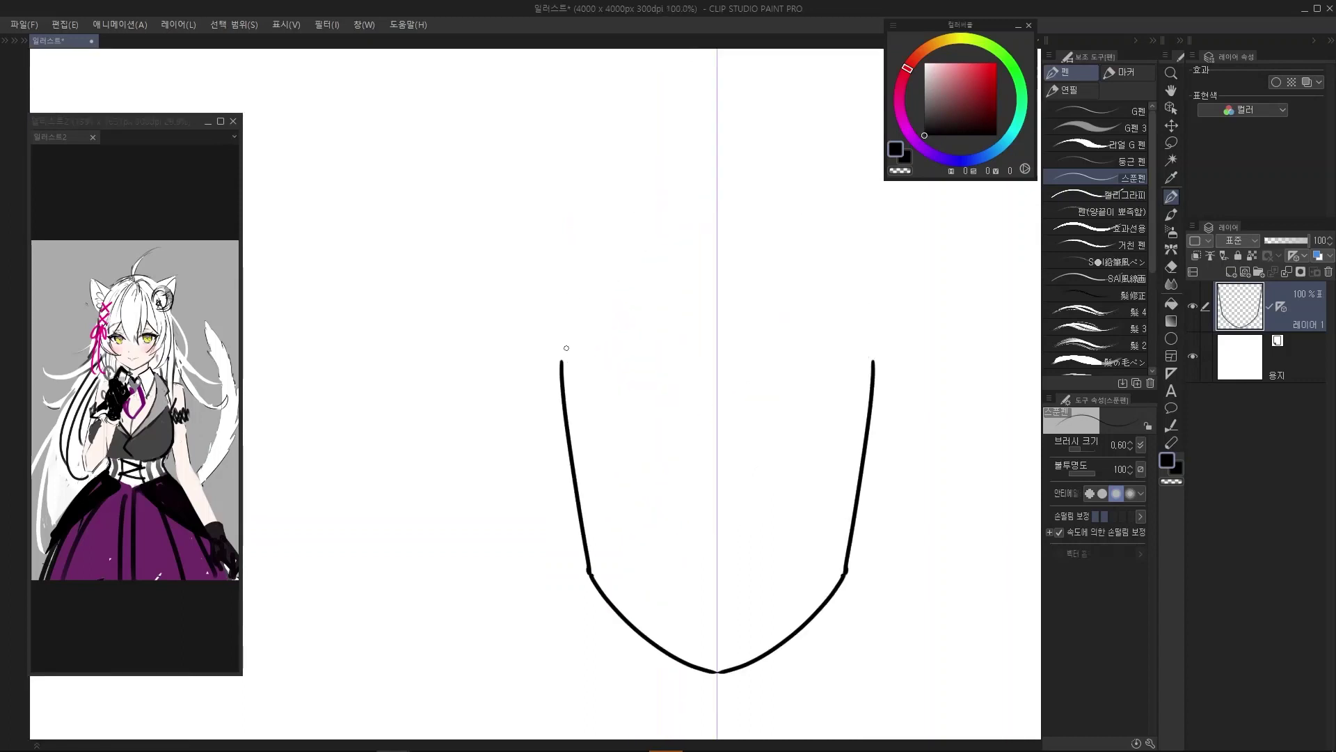
pyautogui.moveTo(564, 356)
pyautogui.mouseDown()
pyautogui.moveTo(627, 226)
pyautogui.moveTo(717, 189)
pyautogui.mouseUp()
pyautogui.hotkey('ctrl', 'z')
pyautogui.moveTo(562, 359)
pyautogui.mouseDown()
pyautogui.moveTo(567, 334)
pyautogui.moveTo(699, 224)
pyautogui.mouseUp()
pyautogui.scroll(-2, 630, 313)
# Go over the cheek and jaw lines again with fresh mirrored strokes
pyautogui.moveTo(614, 313); pyautogui.dragTo(633, 422)
pyautogui.hotkey('ctrl', 'z')
pyautogui.moveTo(614, 312)
pyautogui.mouseDown()
pyautogui.moveTo(631, 424)
pyautogui.moveTo(642, 397)
pyautogui.moveTo(651, 442)
pyautogui.mouseUp()
pyautogui.hotkey('ctrl', 'z')
pyautogui.hotkey('ctrl', 'z')
pyautogui.hotkey('ctrl', 'z')
pyautogui.moveTo(602, 409); pyautogui.dragTo(662, 445)
pyautogui.hotkey('ctrl', 'z')
pyautogui.moveTo(601, 274); pyautogui.dragTo(601, 303)
# Redraw the top of the head as a smooth rounded curve that closes the outline
pyautogui.scroll(2, 604, 288)
pyautogui.moveTo(568, 377)
pyautogui.mouseDown()
pyautogui.moveTo(574, 335)
pyautogui.moveTo(682, 209)
pyautogui.mouseUp()
pyautogui.hotkey('ctrl', 'z')
pyautogui.hotkey('ctrl', 'z')
pyautogui.moveTo(588, 281)
pyautogui.mouseDown()
pyautogui.moveTo(643, 231)
pyautogui.moveTo(730, 203)
pyautogui.mouseUp()
pyautogui.hotkey('ctrl', 'z')
pyautogui.scroll(-2, 703, 245)
pyautogui.scroll(-1, 778, 355)
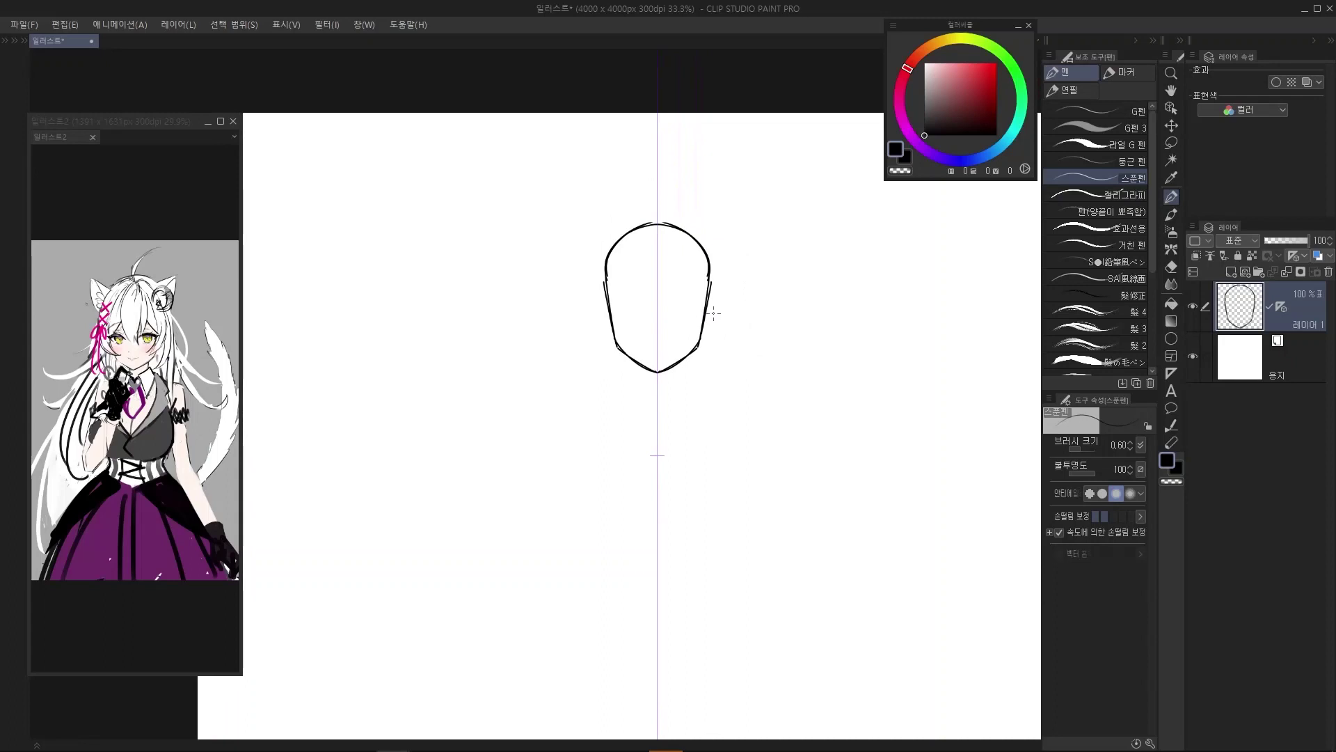
pyautogui.moveTo(734, 369)
pyautogui.mouseDown()
pyautogui.moveTo(714, 325)
pyautogui.moveTo(722, 335)
pyautogui.mouseUp()
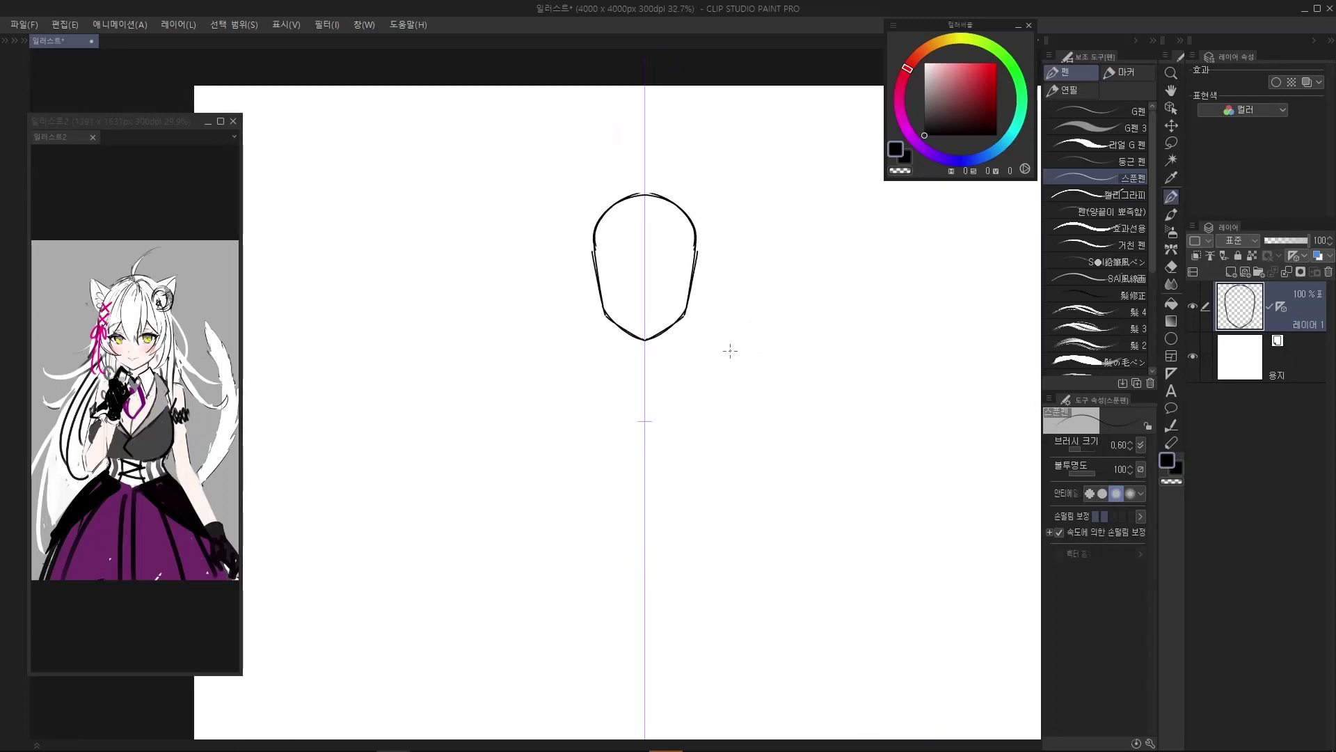
pyautogui.scroll(-1, 635, 200)
pyautogui.scroll(2, 641, 200)
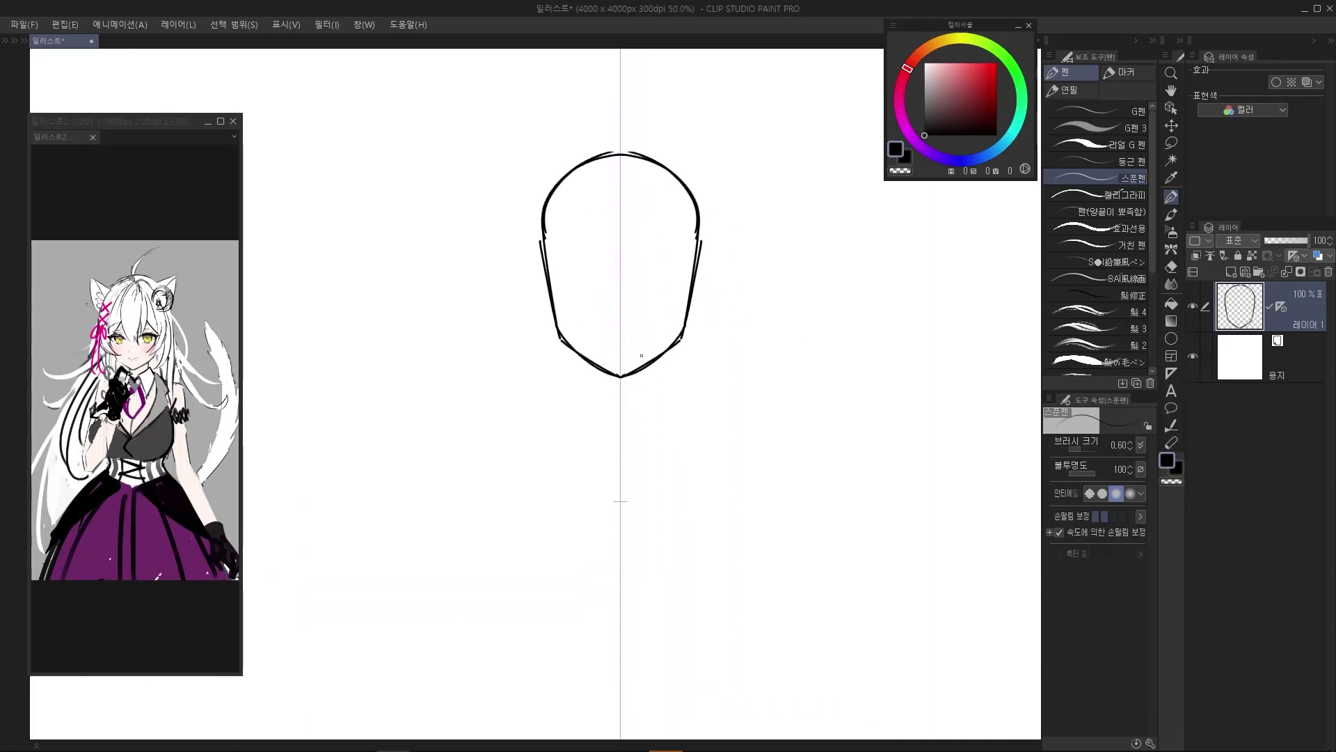
pyautogui.scroll(-3, 686, 200)
pyautogui.scroll(2, 672, 198)
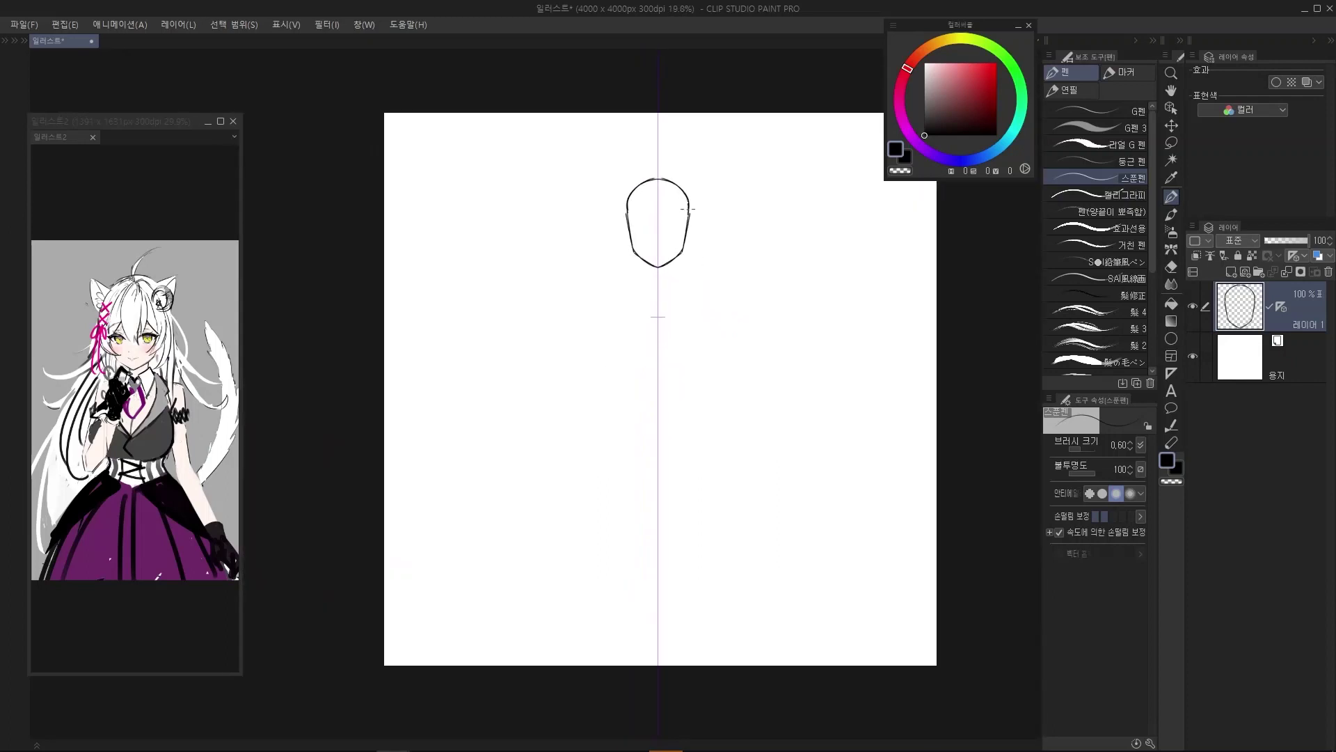
pyautogui.scroll(2, 671, 197)
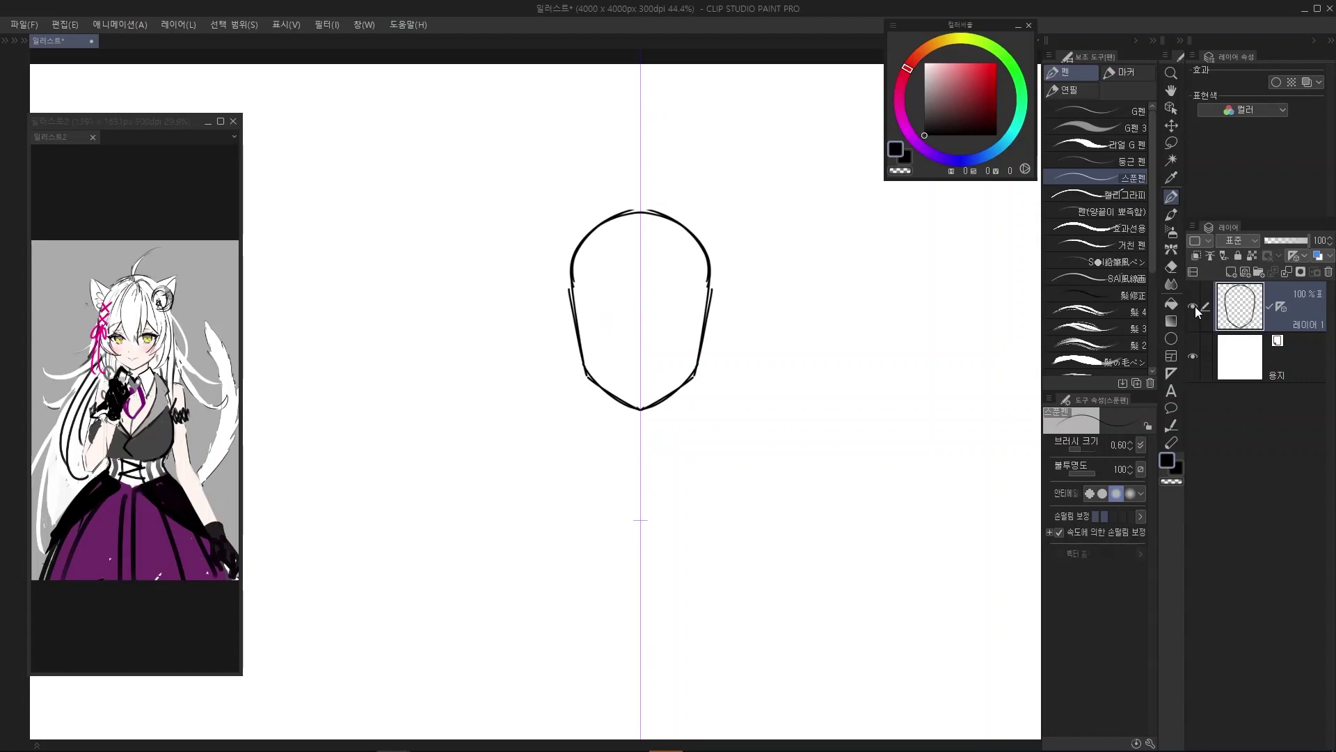
# Draw short mirrored neck lines extending down from the underside of the jaw
pyautogui.moveTo(666, 404); pyautogui.dragTo(679, 407)
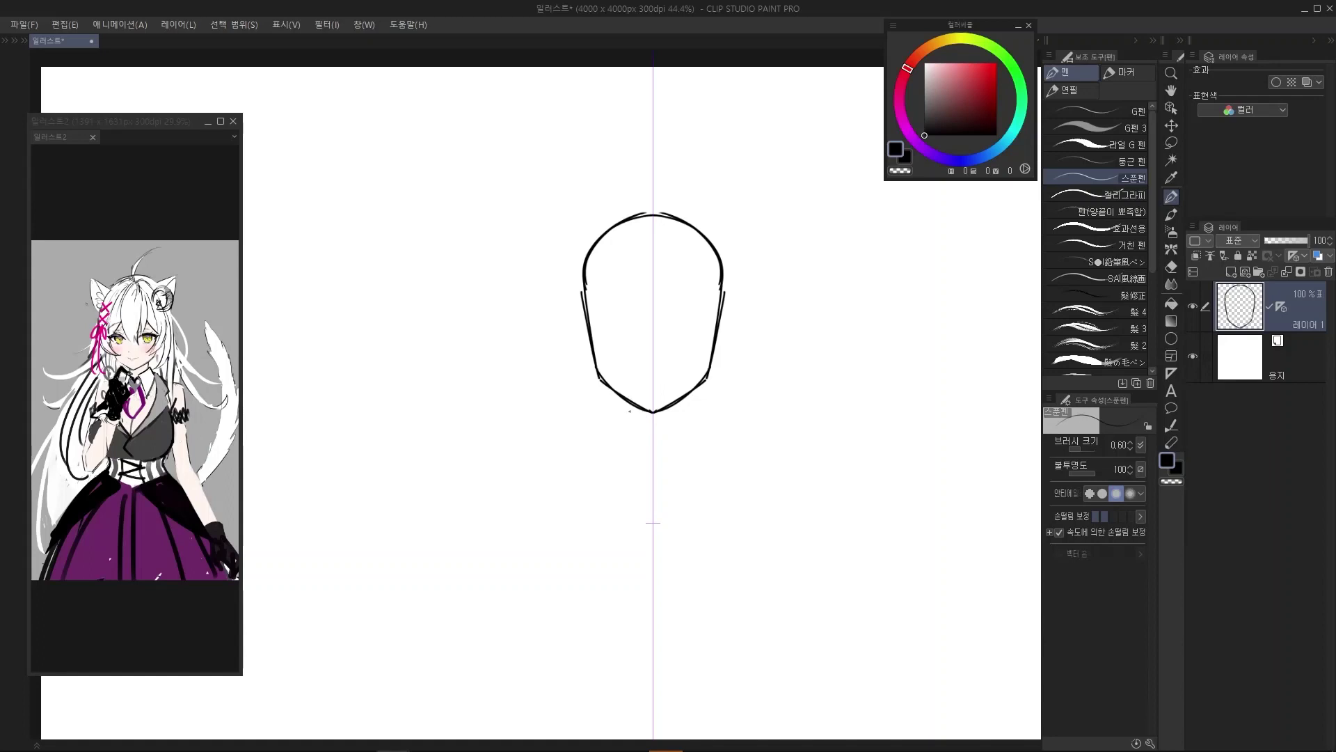
pyautogui.scroll(1, 630, 410)
pyautogui.moveTo(651, 379)
pyautogui.mouseDown()
pyautogui.moveTo(651, 396)
pyautogui.moveTo(581, 348)
pyautogui.moveTo(681, 432)
pyautogui.moveTo(635, 476)
pyautogui.mouseUp()
pyautogui.hotkey('ctrl', 'z')
pyautogui.scroll(1, 654, 431)
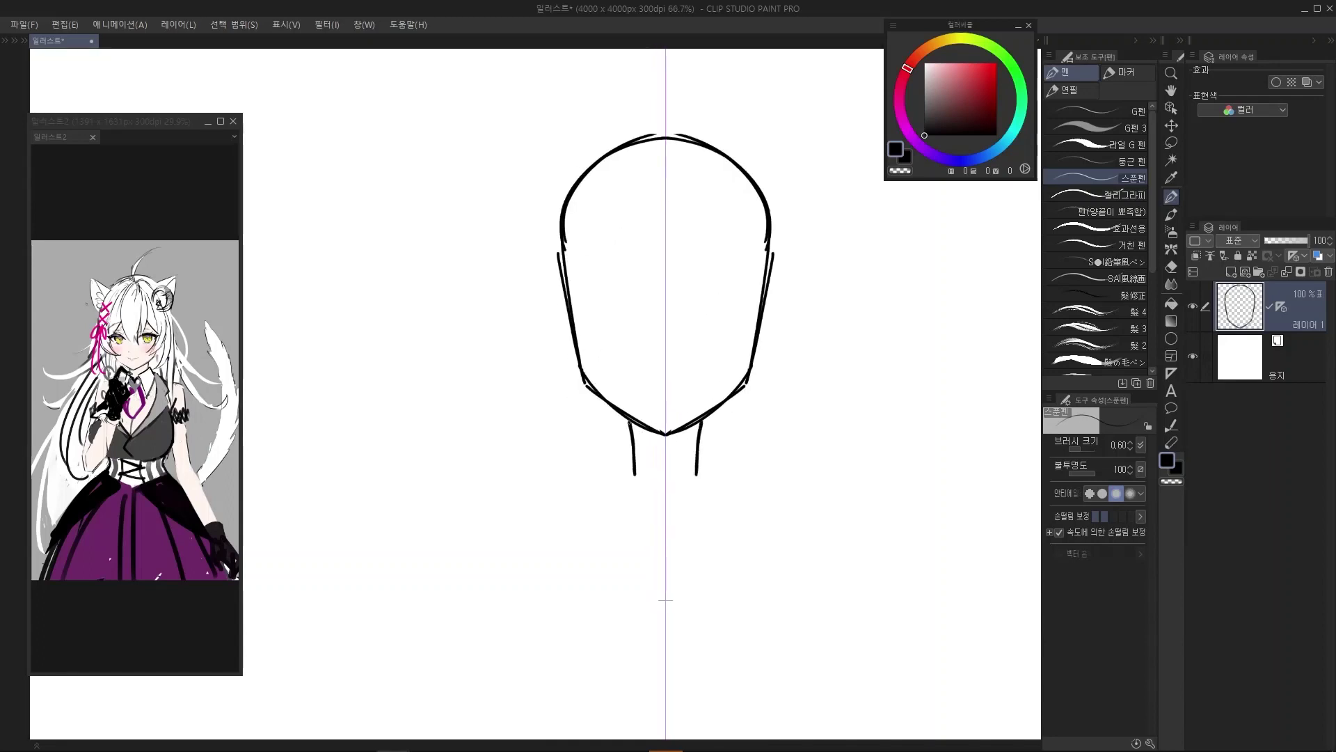
pyautogui.moveTo(630, 419)
pyautogui.mouseDown()
pyautogui.moveTo(632, 479)
pyautogui.moveTo(673, 432)
pyautogui.moveTo(658, 254)
pyautogui.moveTo(673, 389)
pyautogui.mouseUp()
pyautogui.hotkey('ctrl', 'z')
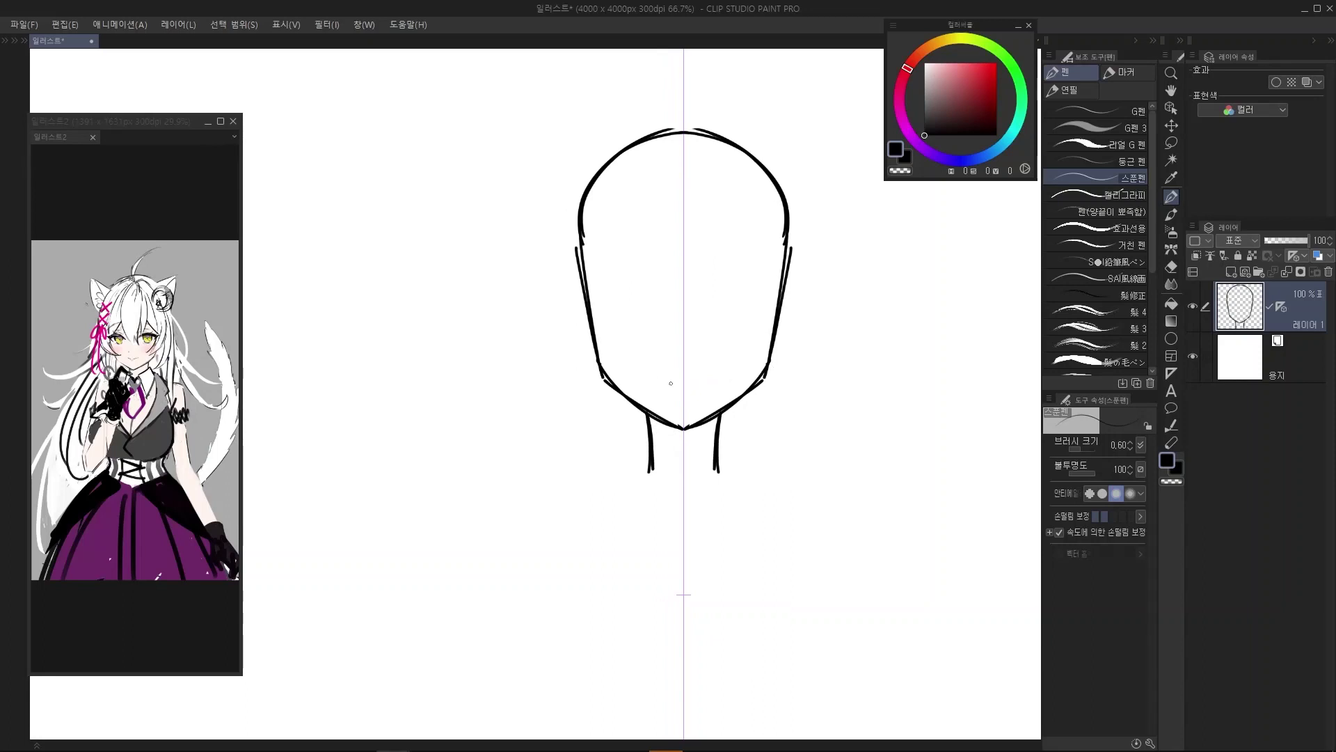
pyautogui.scroll(2, 666, 414)
pyautogui.moveTo(716, 506)
pyautogui.mouseDown()
pyautogui.moveTo(774, 499)
pyautogui.moveTo(718, 458)
pyautogui.mouseUp()
pyautogui.hotkey('ctrl', 'z')
# Circle and trace over the spots where the neck meets the jaw, undoing each marking
pyautogui.scroll(1, 650, 419)
pyautogui.moveTo(647, 416)
pyautogui.mouseDown()
pyautogui.moveTo(598, 470)
pyautogui.moveTo(648, 555)
pyautogui.moveTo(701, 510)
pyautogui.moveTo(678, 438)
pyautogui.moveTo(651, 418)
pyautogui.mouseUp()
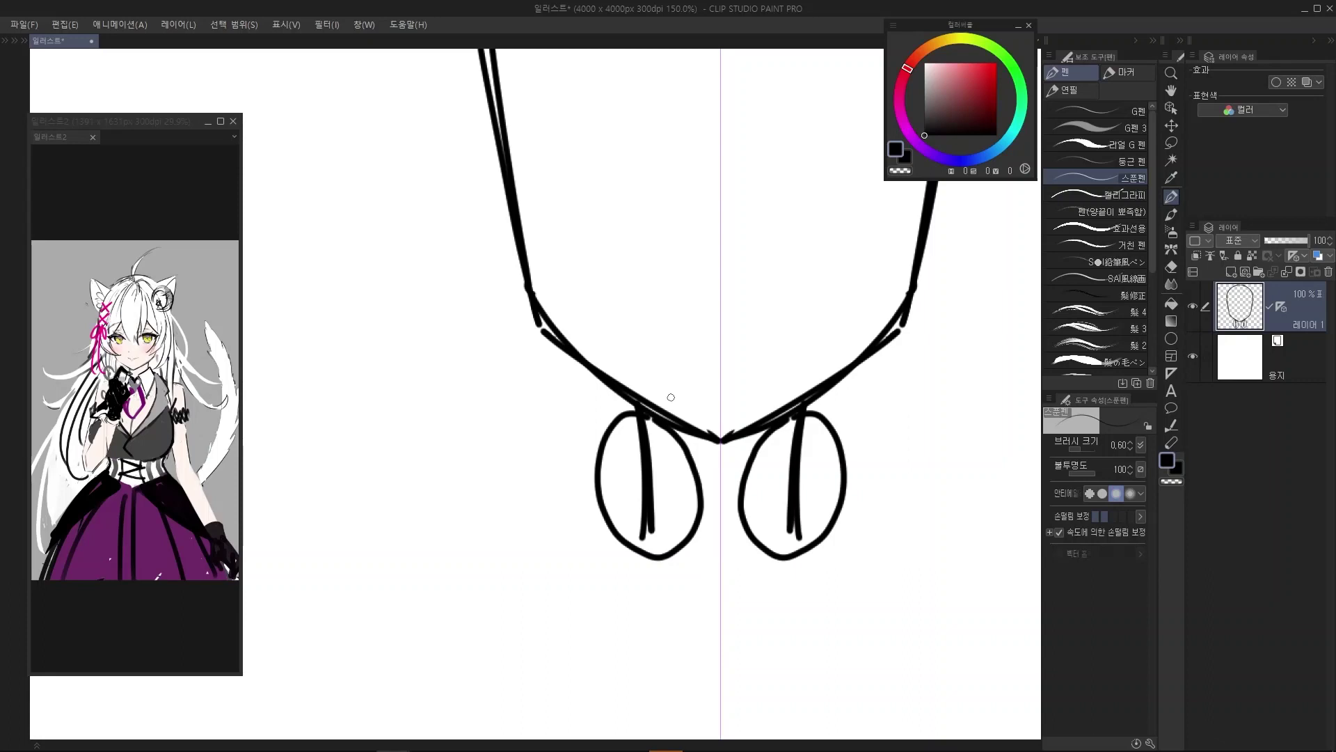
pyautogui.hotkey('ctrl', 'z')
pyautogui.moveTo(610, 380); pyautogui.dragTo(645, 536)
pyautogui.hotkey('ctrl', 'z')
pyautogui.scroll(-2, 627, 404)
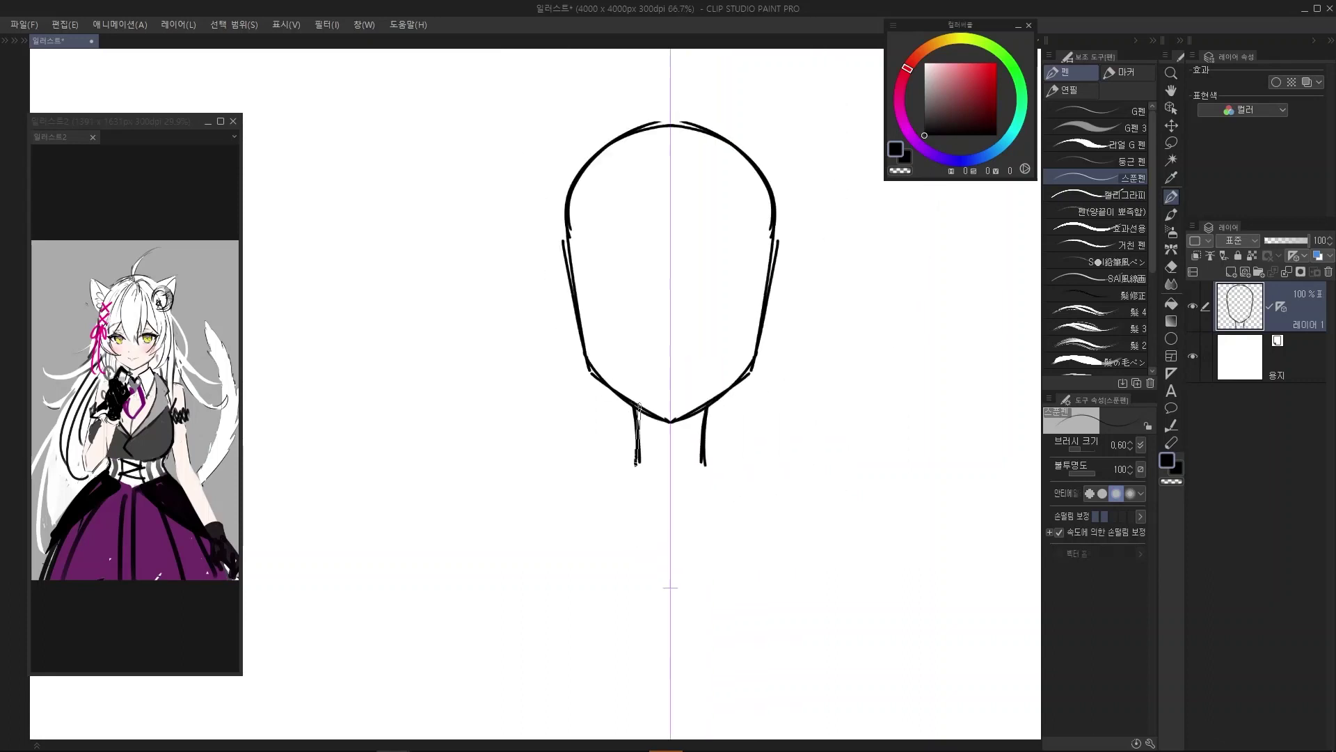
pyautogui.moveTo(634, 403); pyautogui.dragTo(641, 464)
pyautogui.hotkey('ctrl', 'z')
# Try marking strokes beside the neck and a wide loop across the face, and undo them
pyautogui.moveTo(704, 387); pyautogui.dragTo(693, 437)
pyautogui.scroll(-1, 687, 409)
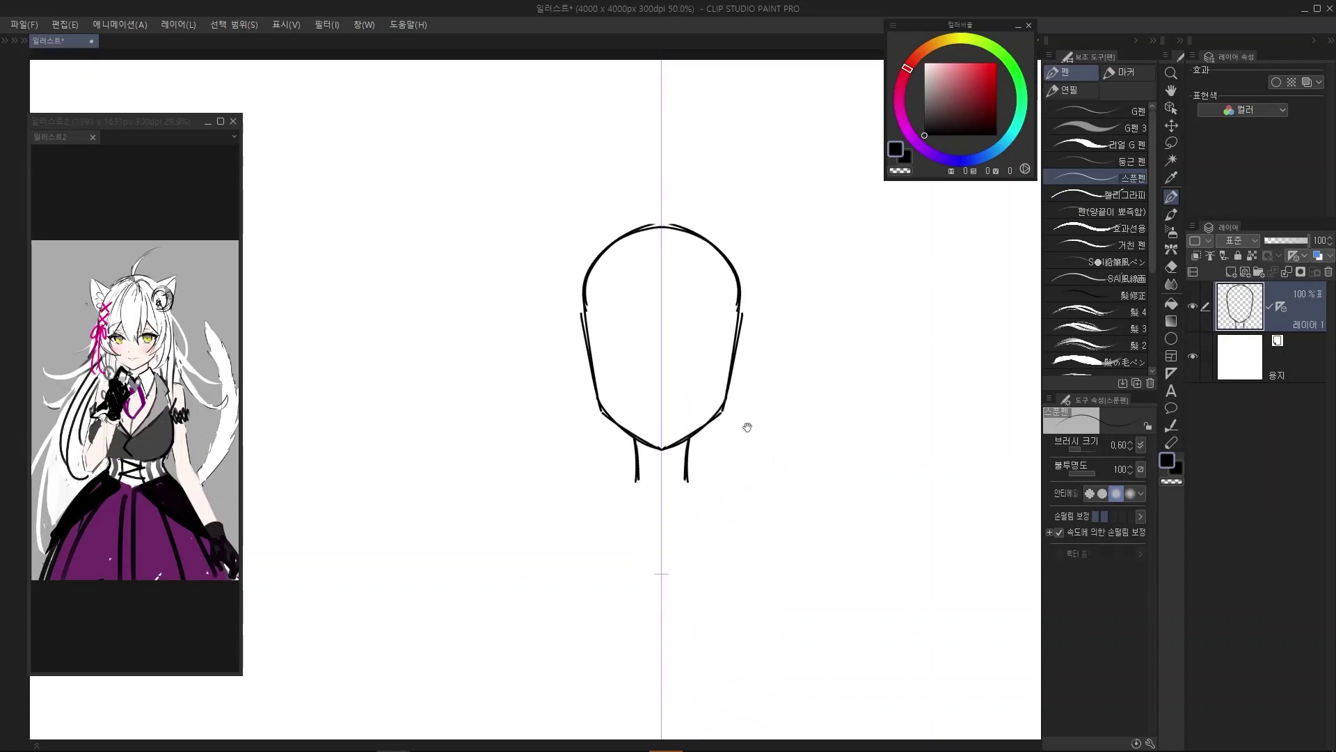
pyautogui.moveTo(646, 487); pyautogui.dragTo(616, 460)
pyautogui.hotkey('ctrl', 'z')
pyautogui.moveTo(668, 390); pyautogui.dragTo(664, 296)
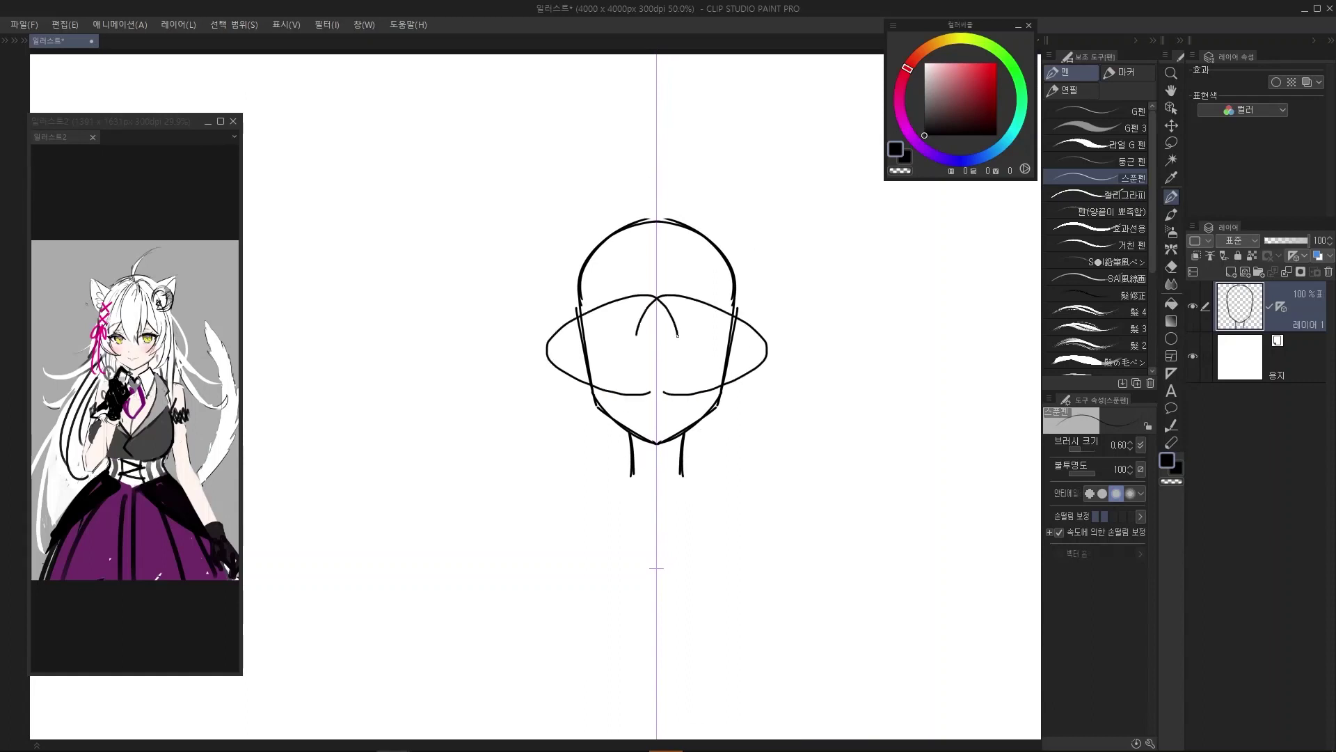
pyautogui.hotkey('ctrl', 'z')
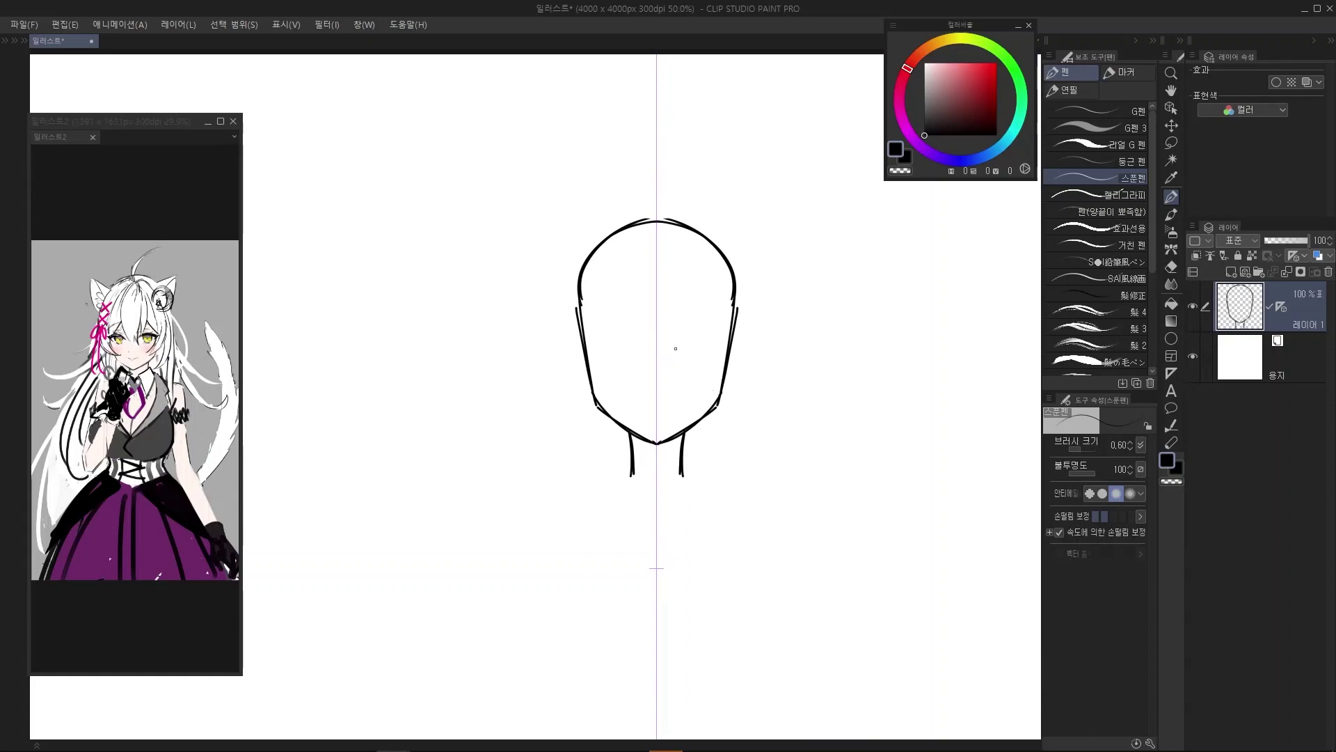
# Undo the neck lines below the head outline
pyautogui.scroll(1, 675, 348)
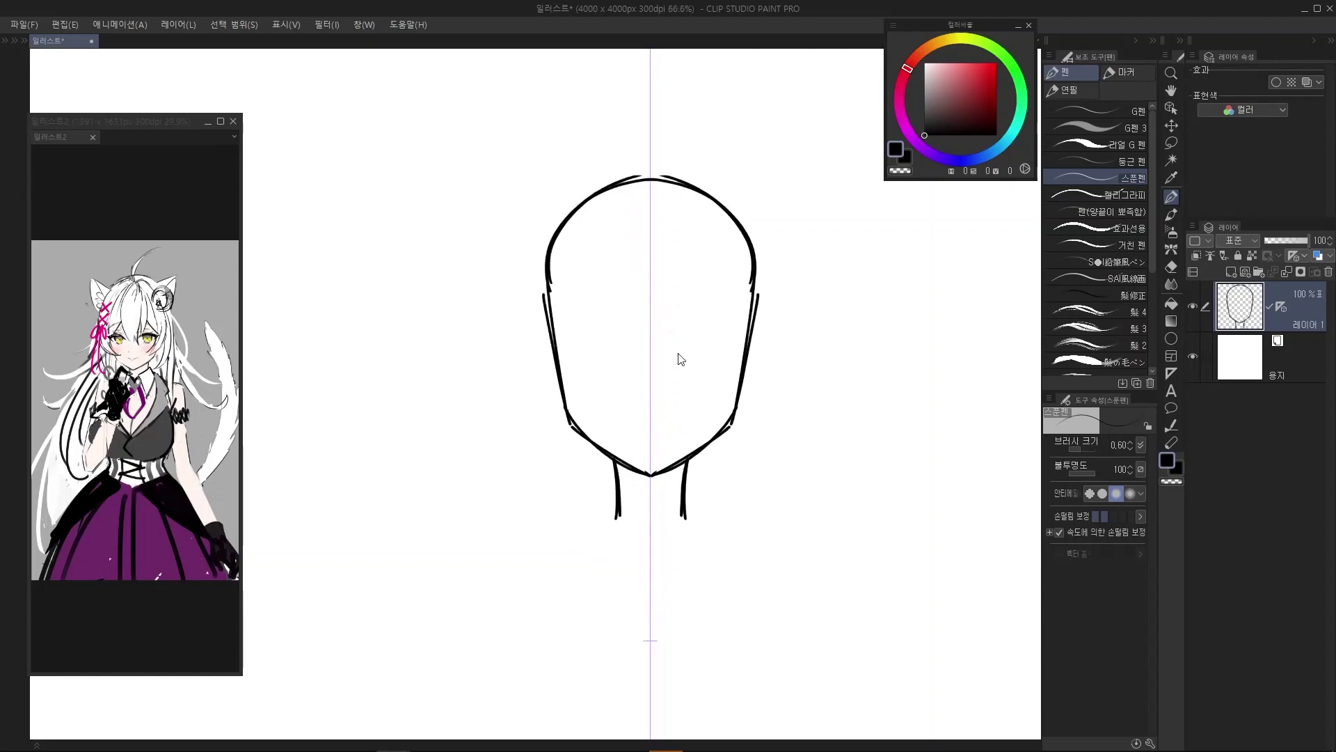
pyautogui.hotkey('ctrl', 'z')
pyautogui.scroll(-1, 727, 403)
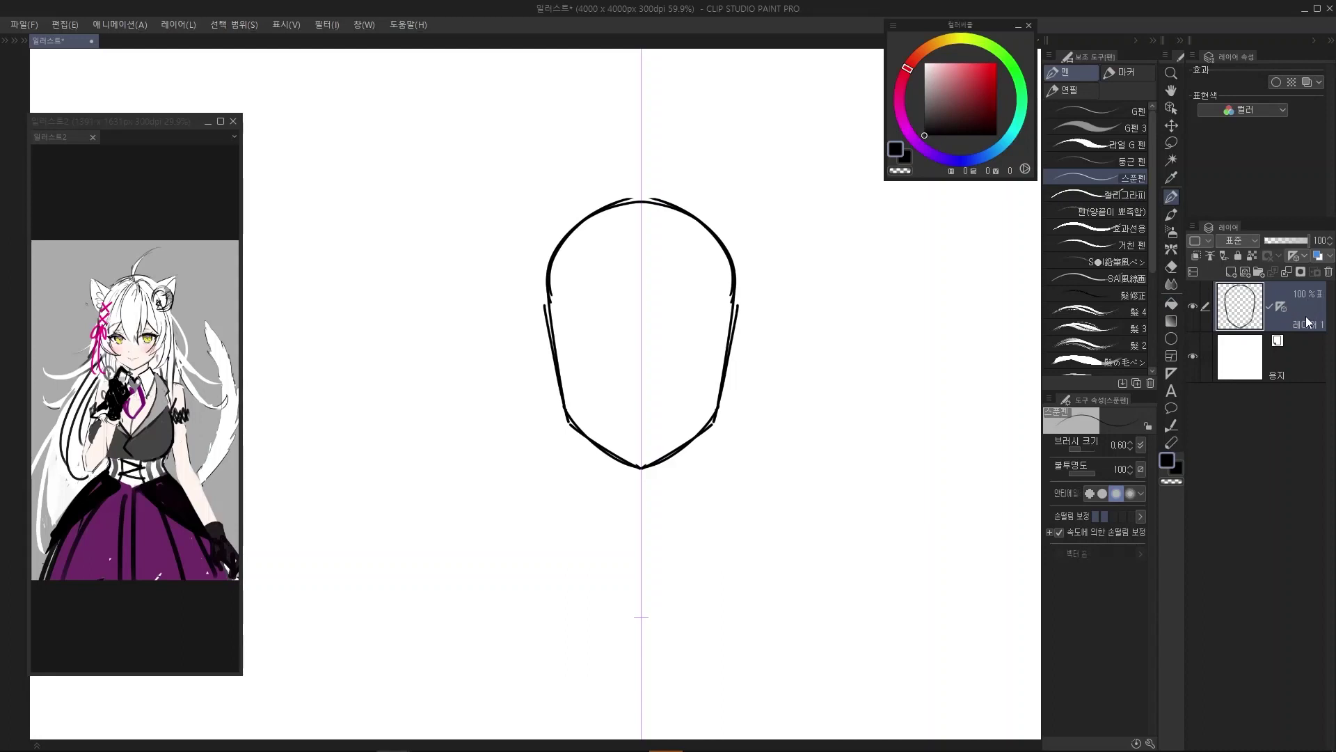
# Duplicate the head sketch layer together with its symmetry ruler
pyautogui.moveTo(1307, 322); pyautogui.dragTo(1311, 289)
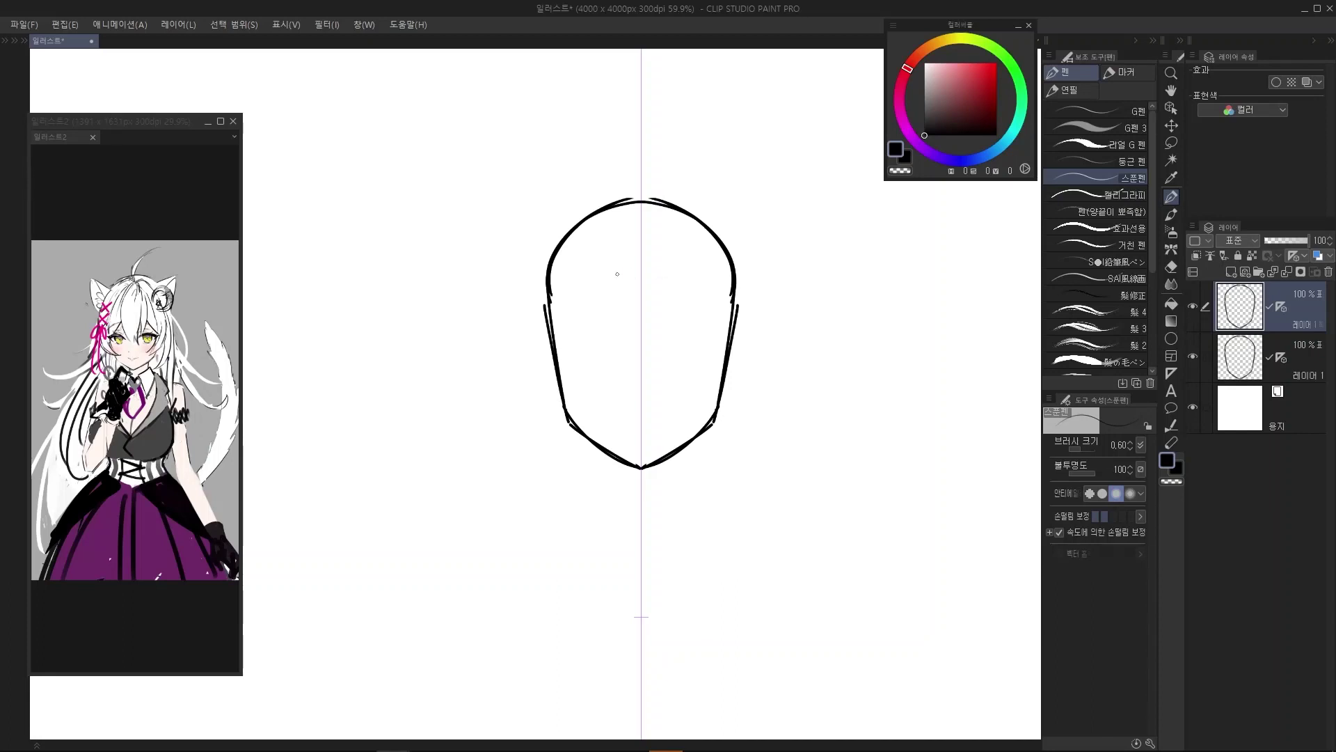
# Select the entire canvas on the duplicated layer and clear the selection
pyautogui.scroll(-5, 554, 250)
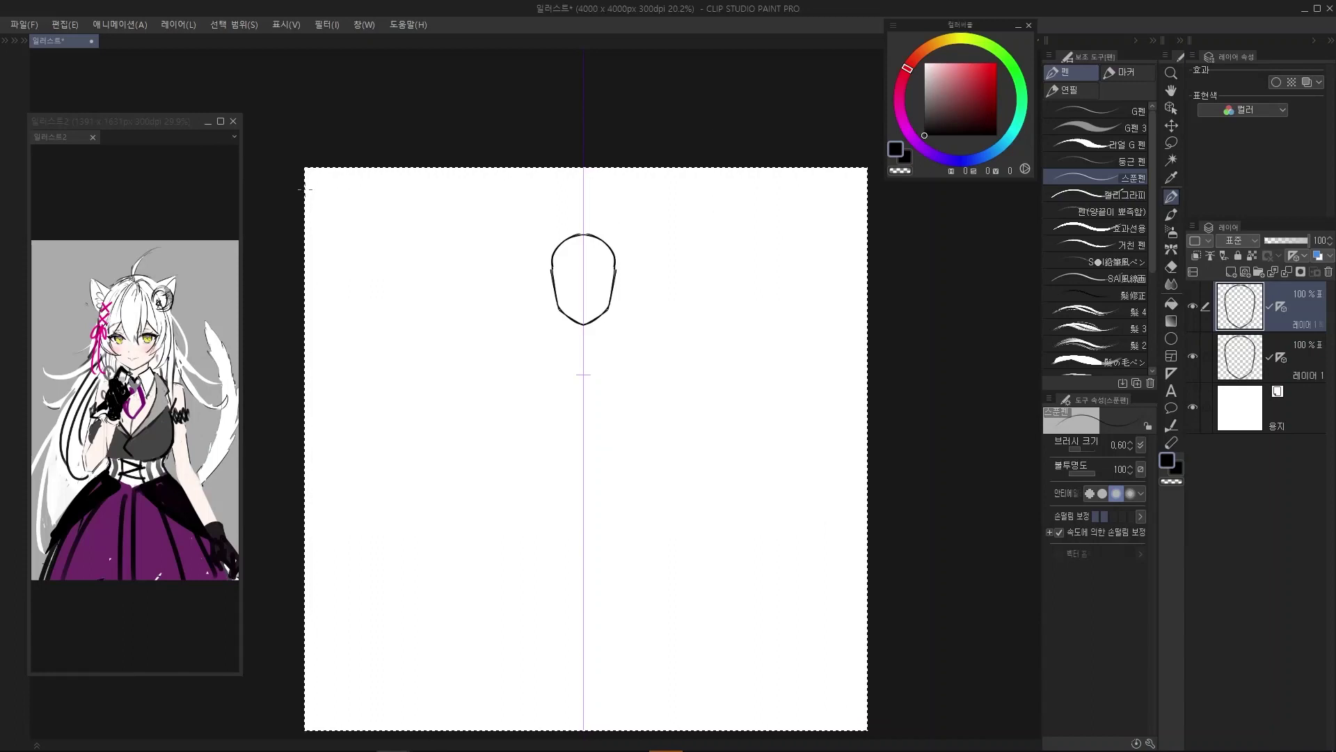
pyautogui.scroll(3, 307, 183)
pyautogui.scroll(-3, 314, 176)
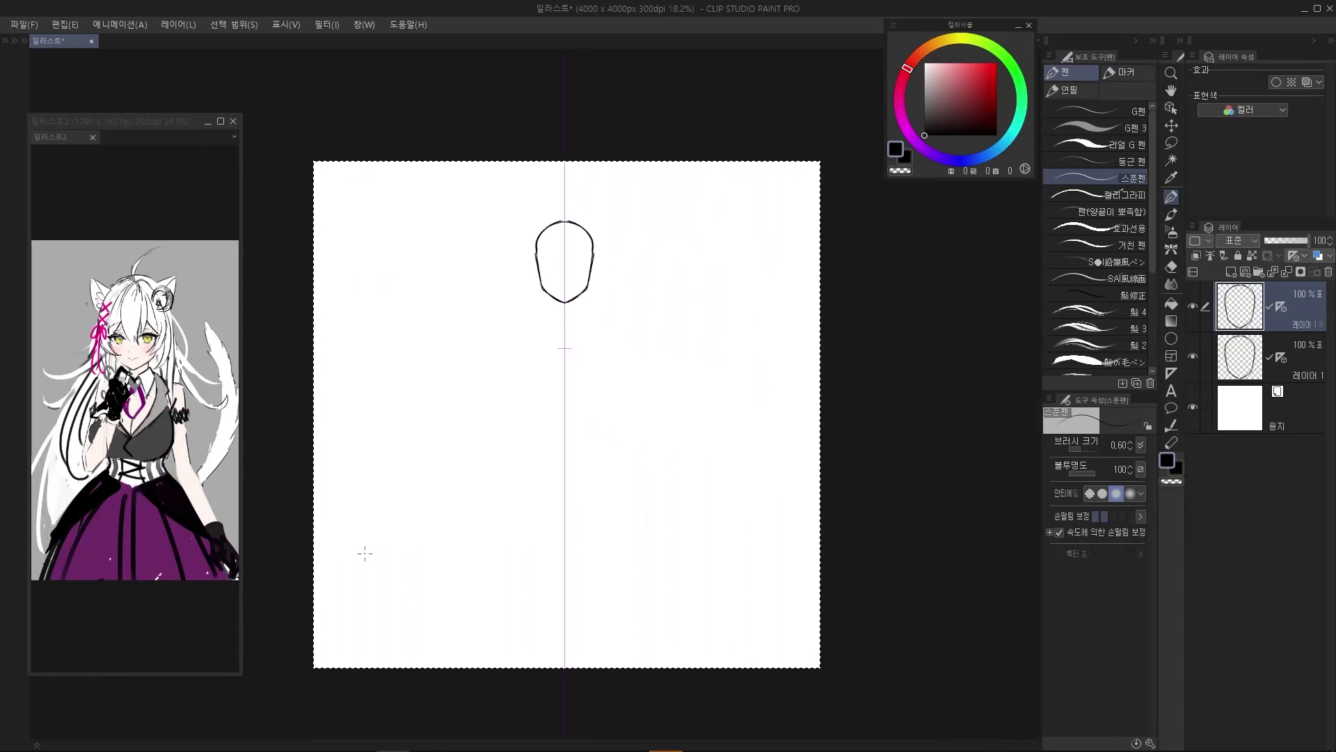
pyautogui.scroll(1, 364, 545)
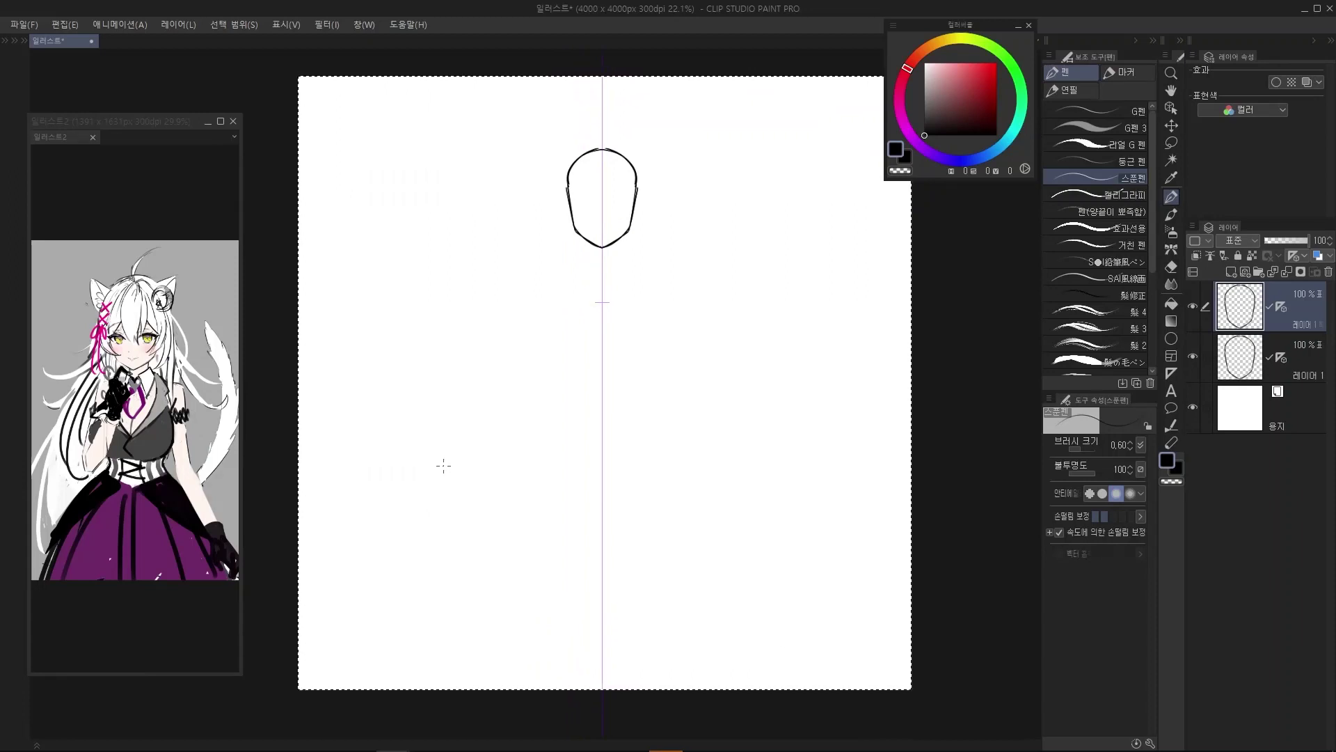
pyautogui.hotkey('ctrl', 'd')
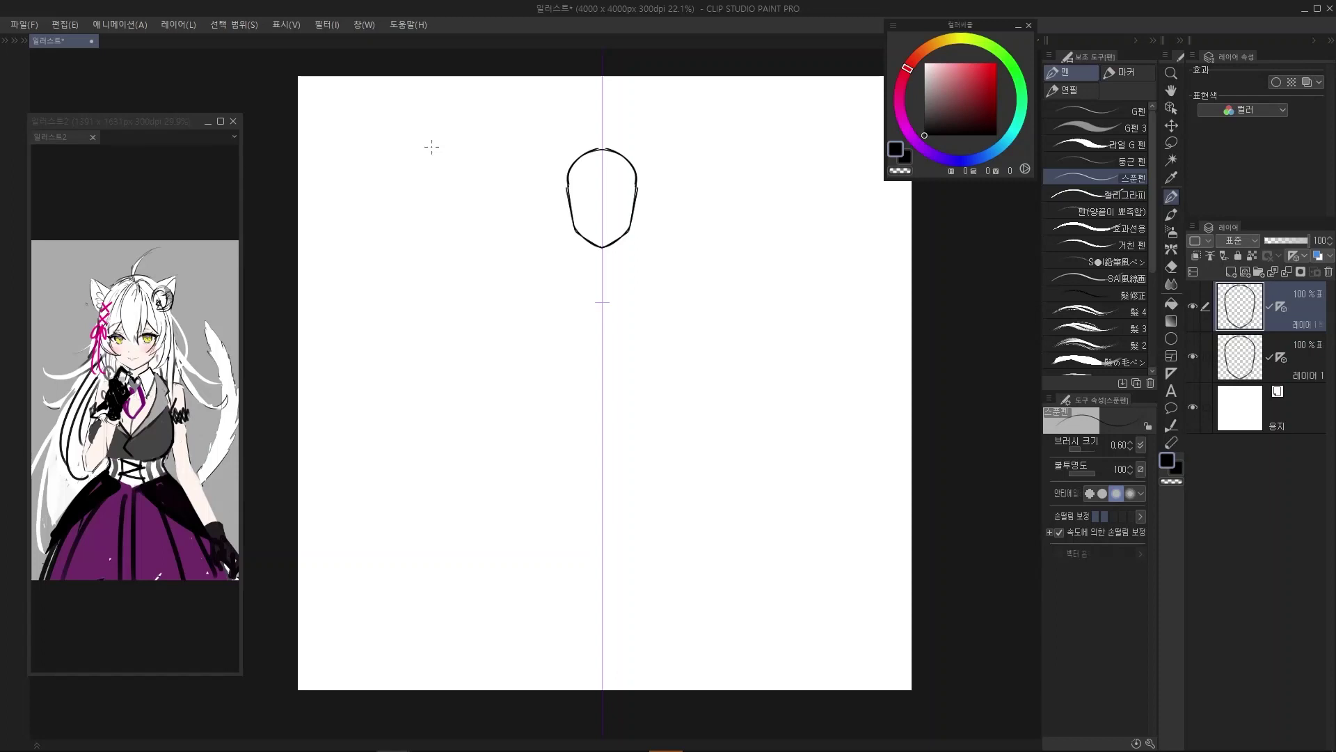
# Select the whole canvas, delete the duplicate layer's contents, and restore them
pyautogui.hotkey('ctrl', 'a')
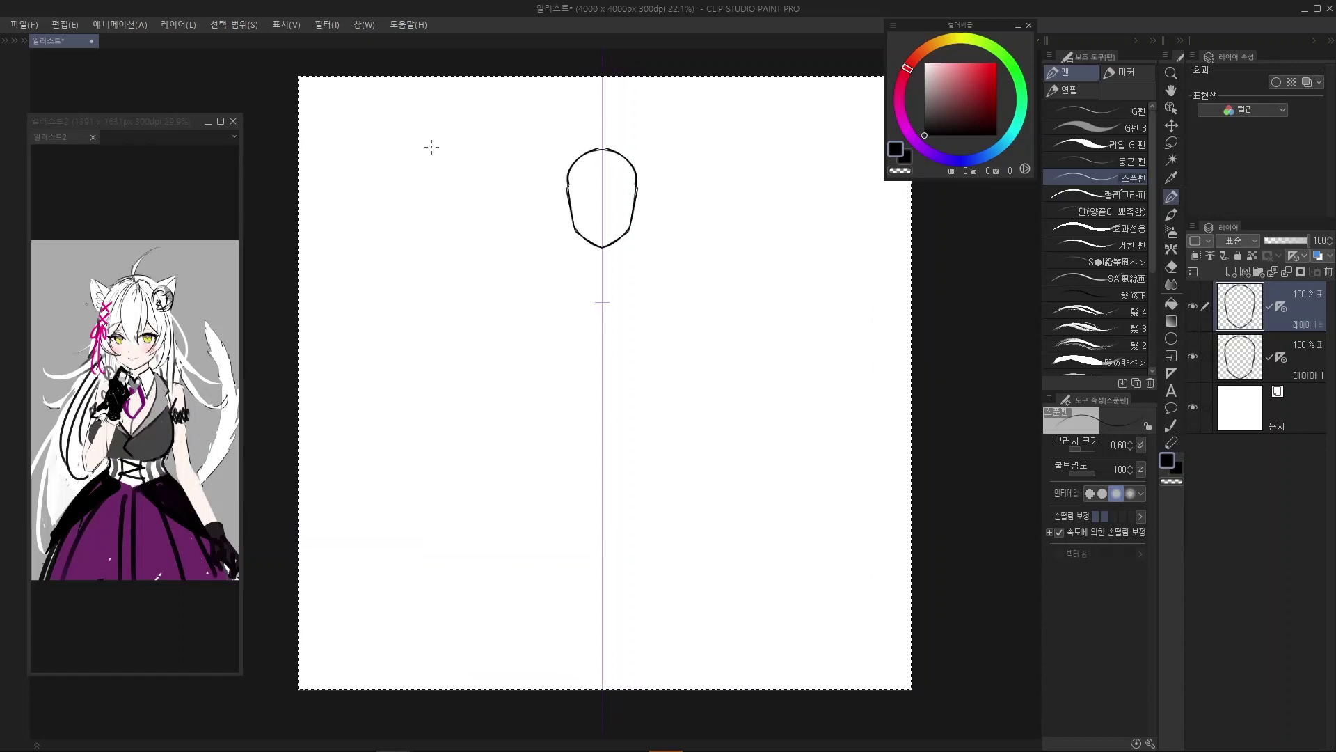
pyautogui.press('Delete')
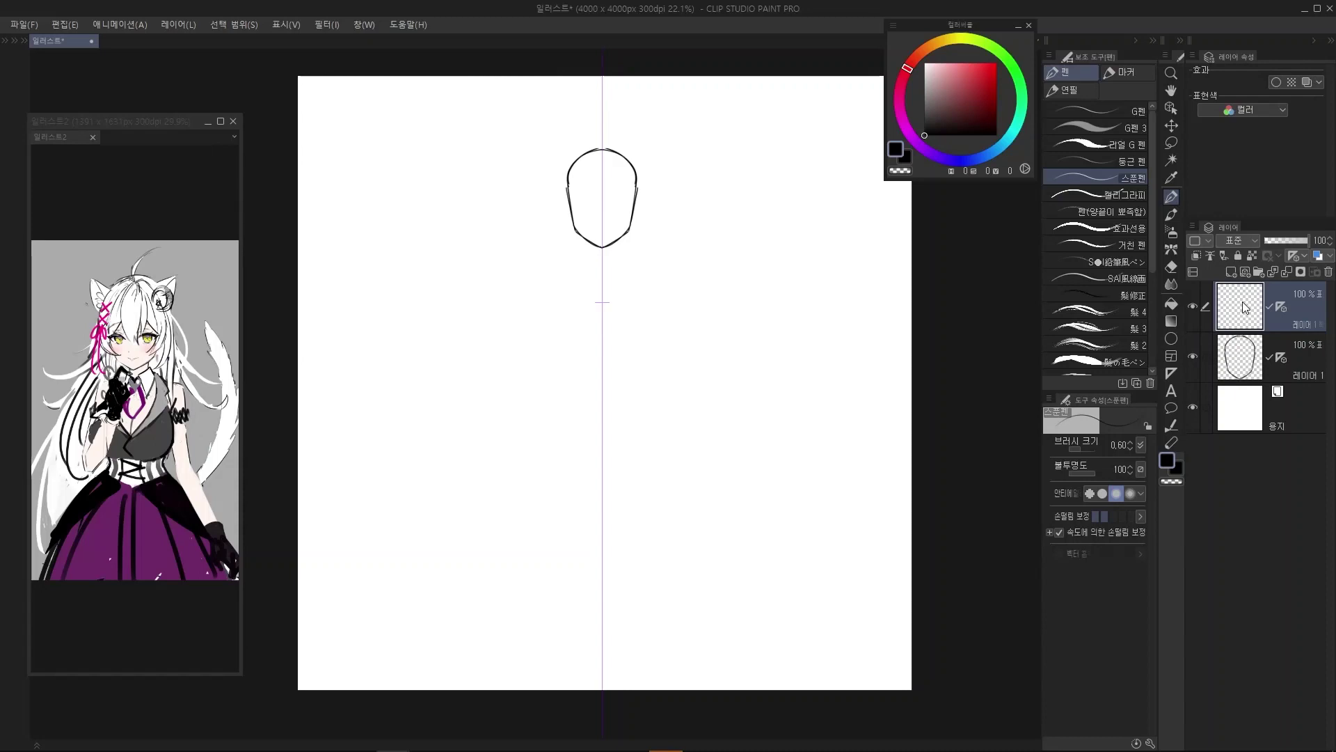
pyautogui.hotkey('ctrl', 'a')
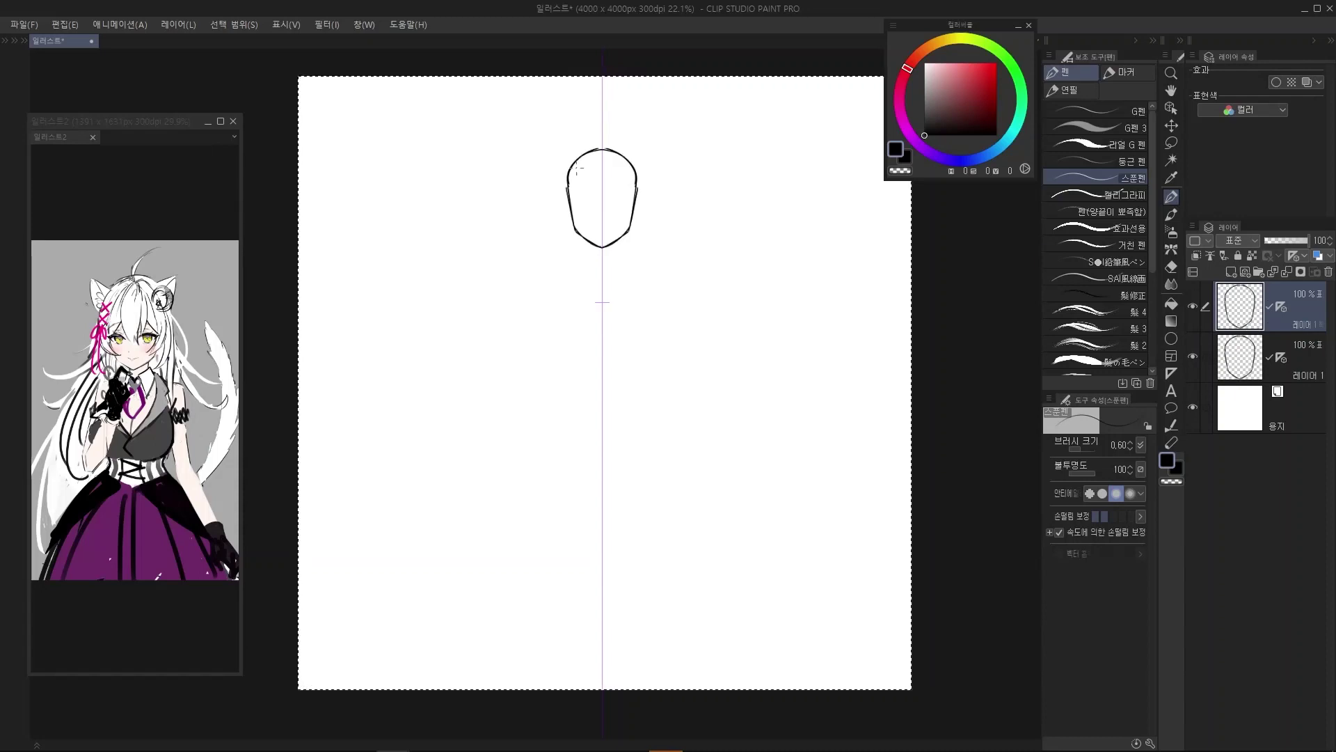
# Clear the whole-canvas selection and switch to the Lasso selection tool
pyautogui.scroll(5, 585, 132)
pyautogui.moveTo(693, 171); pyautogui.dragTo(681, 238)
pyautogui.scroll(1, 601, 198)
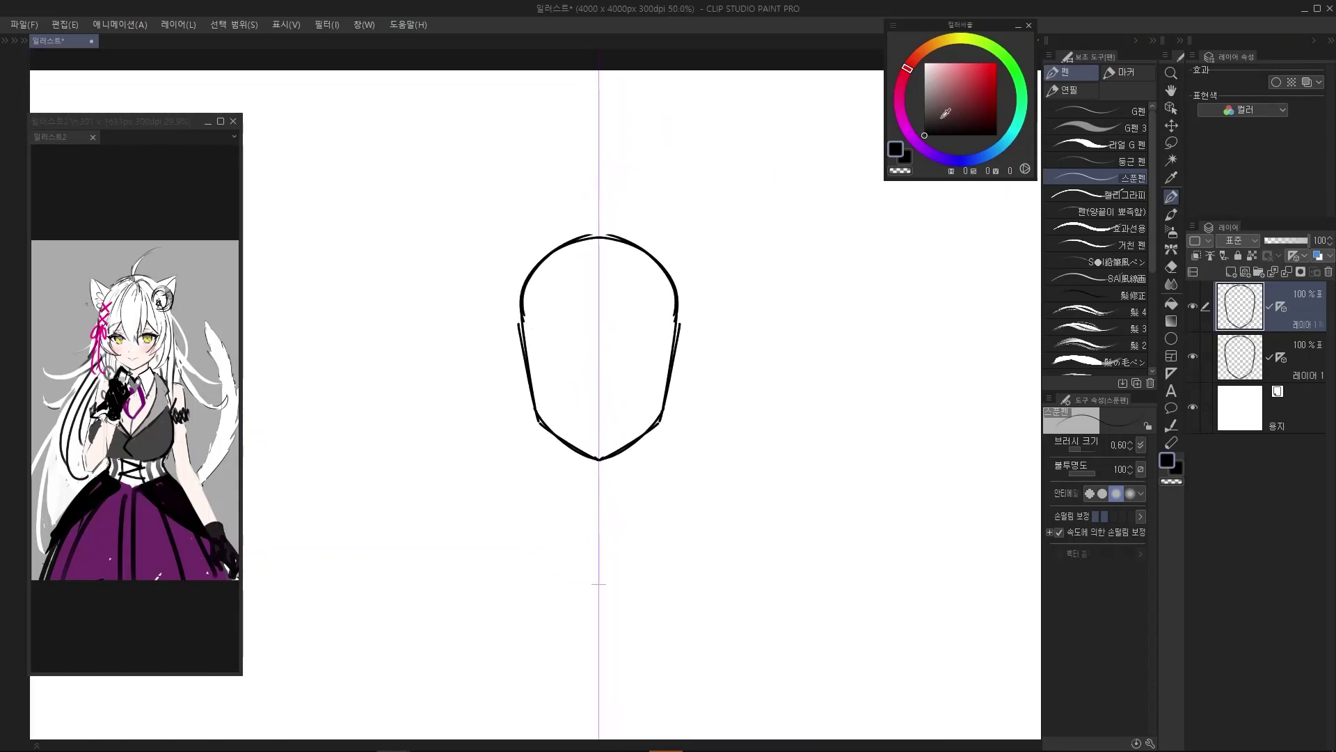
pyautogui.click(1172, 141)
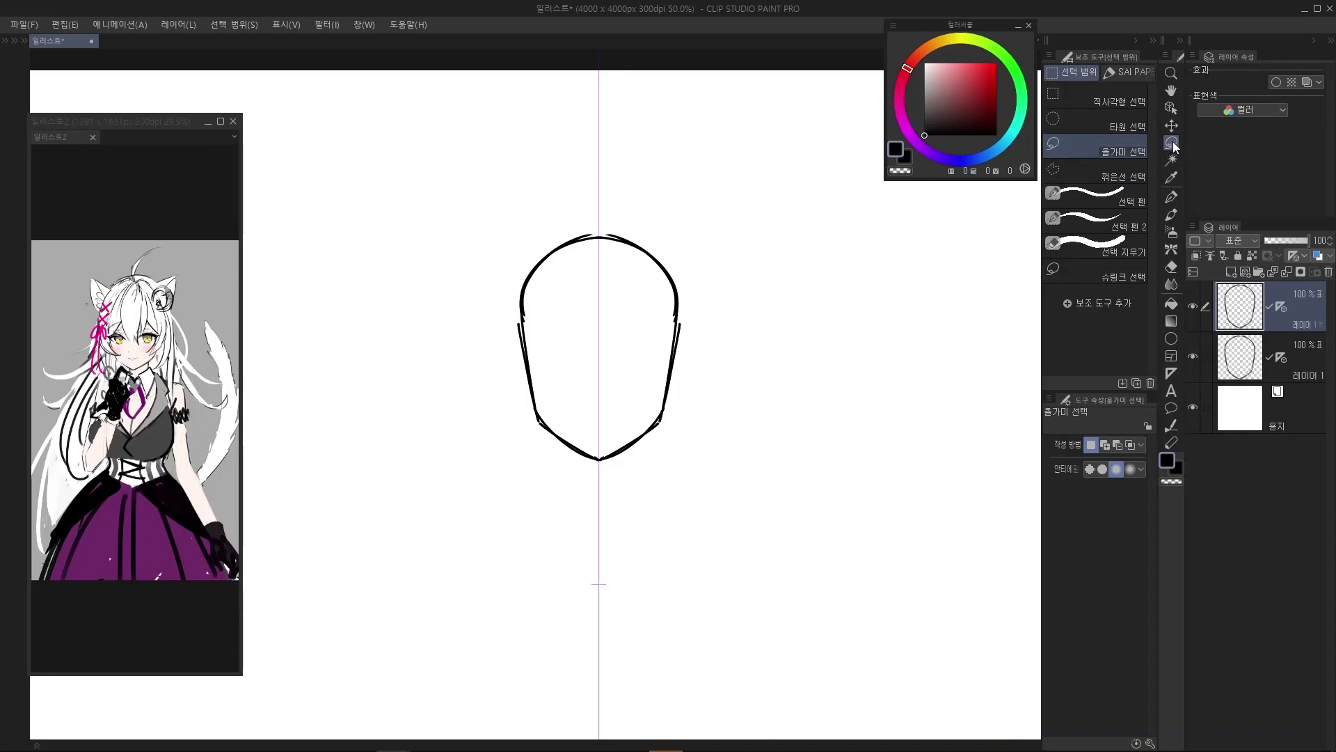
pyautogui.click(1121, 102)
pyautogui.click(1112, 153)
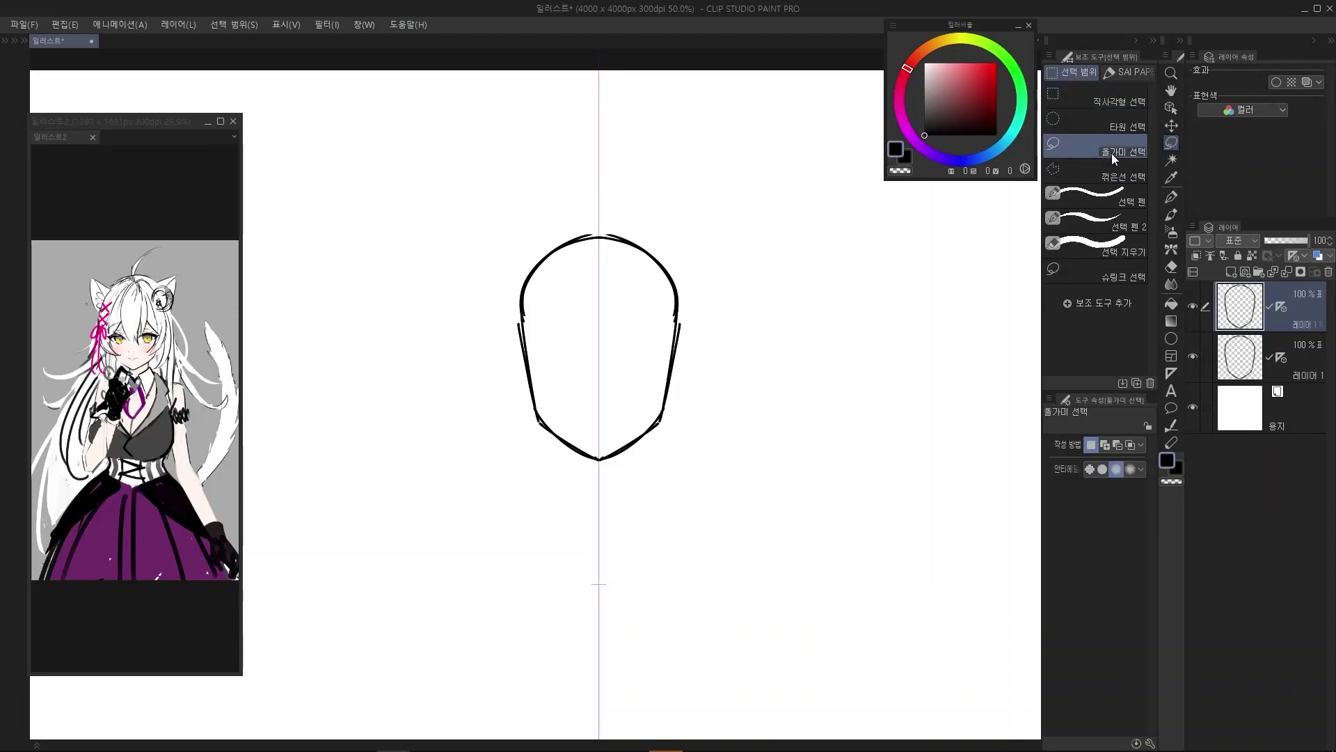
# Marquee-select the head on the duplicated layer with the Rectangle selection tool and delete the layer's contents
pyautogui.click(1103, 97)
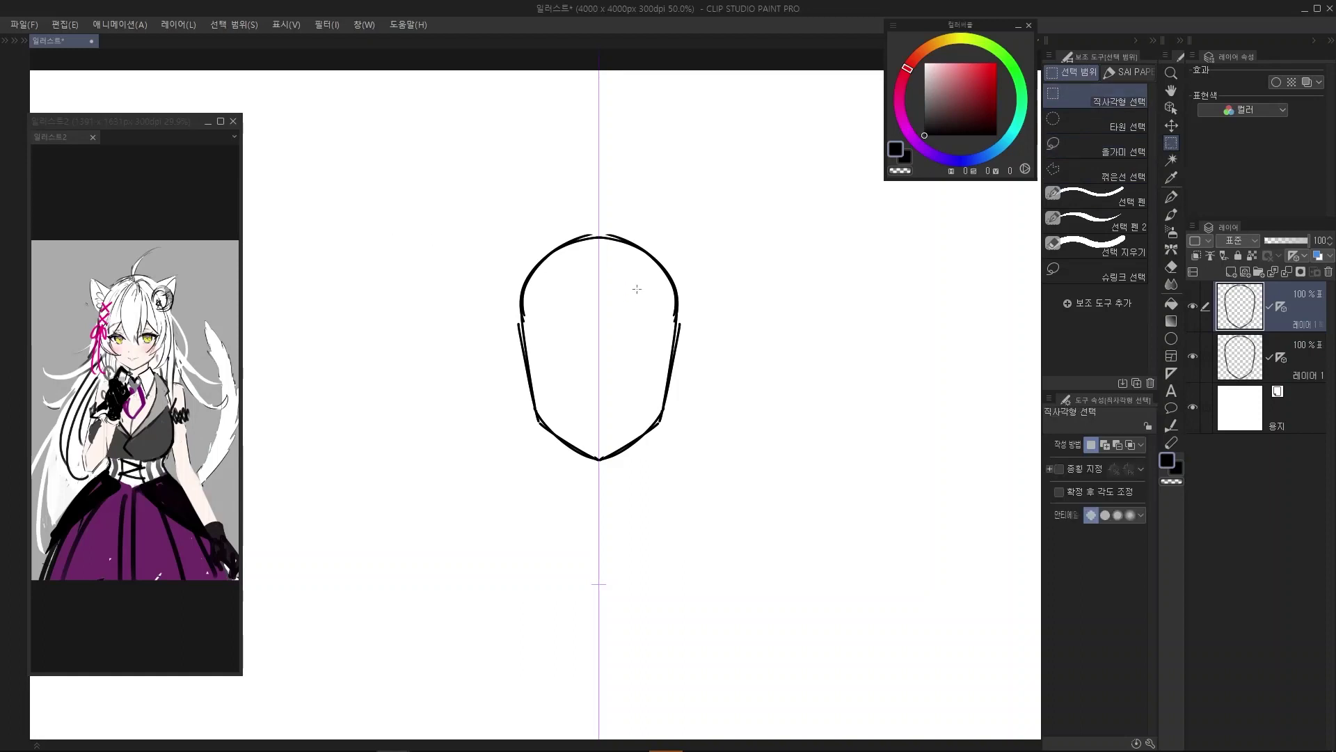
pyautogui.moveTo(448, 190); pyautogui.dragTo(725, 519)
pyautogui.press('Delete')
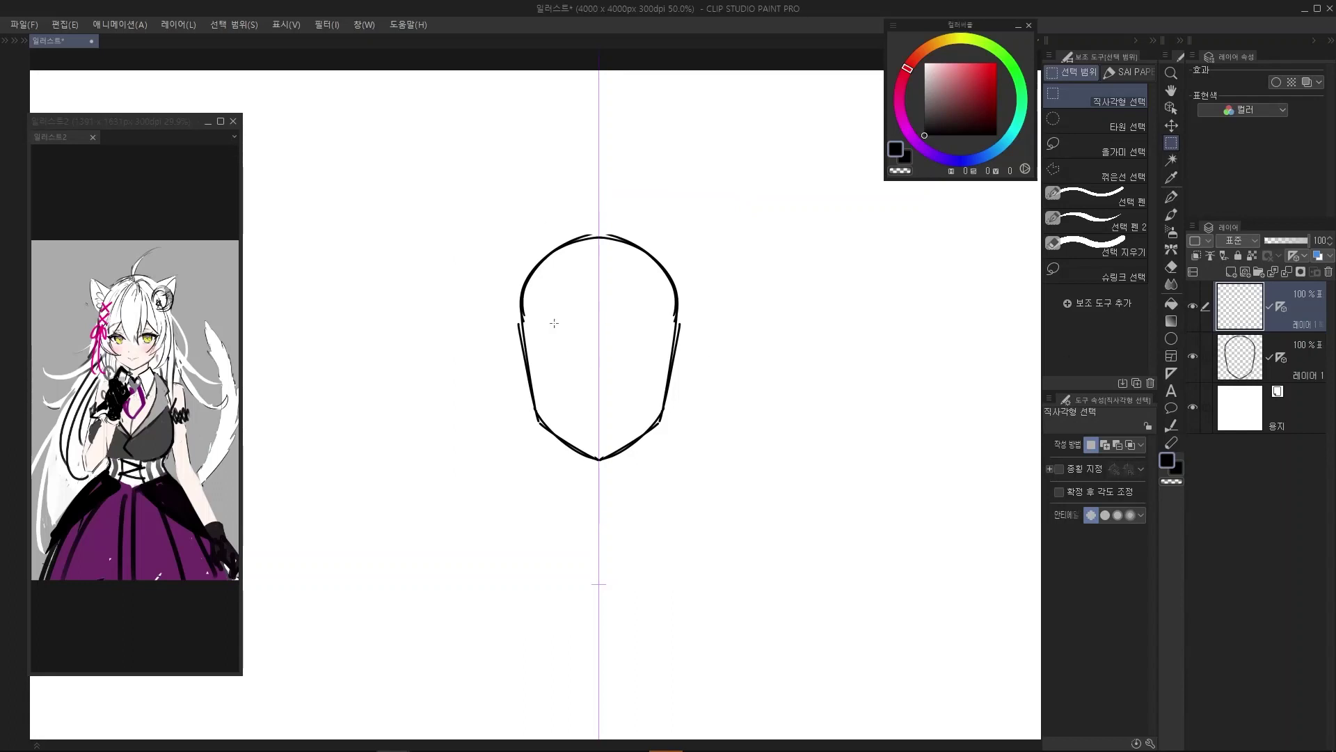
# Sketch a short neck below the chin and sloping shoulder lines with the pen, mirrored across the symmetry ruler
pyautogui.scroll(1, 669, 336)
pyautogui.moveTo(683, 344); pyautogui.dragTo(707, 349)
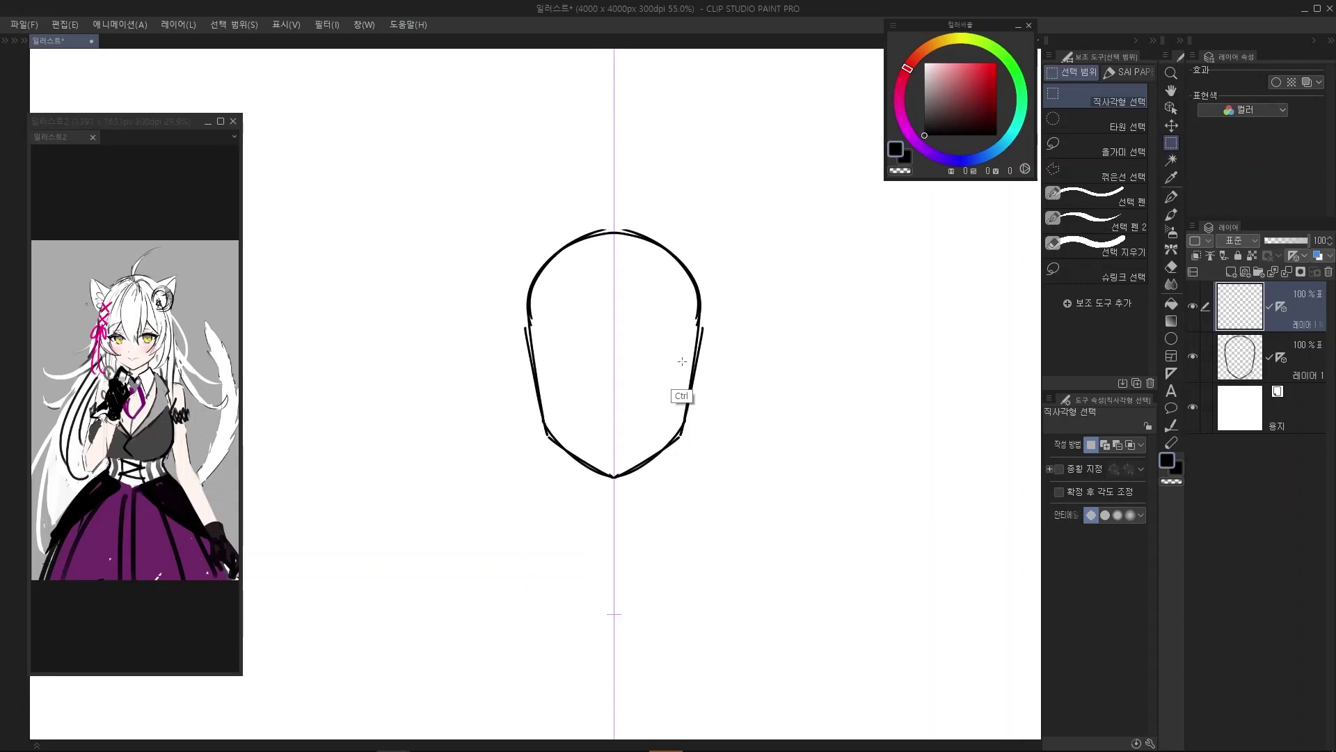
pyautogui.moveTo(621, 498); pyautogui.dragTo(664, 445)
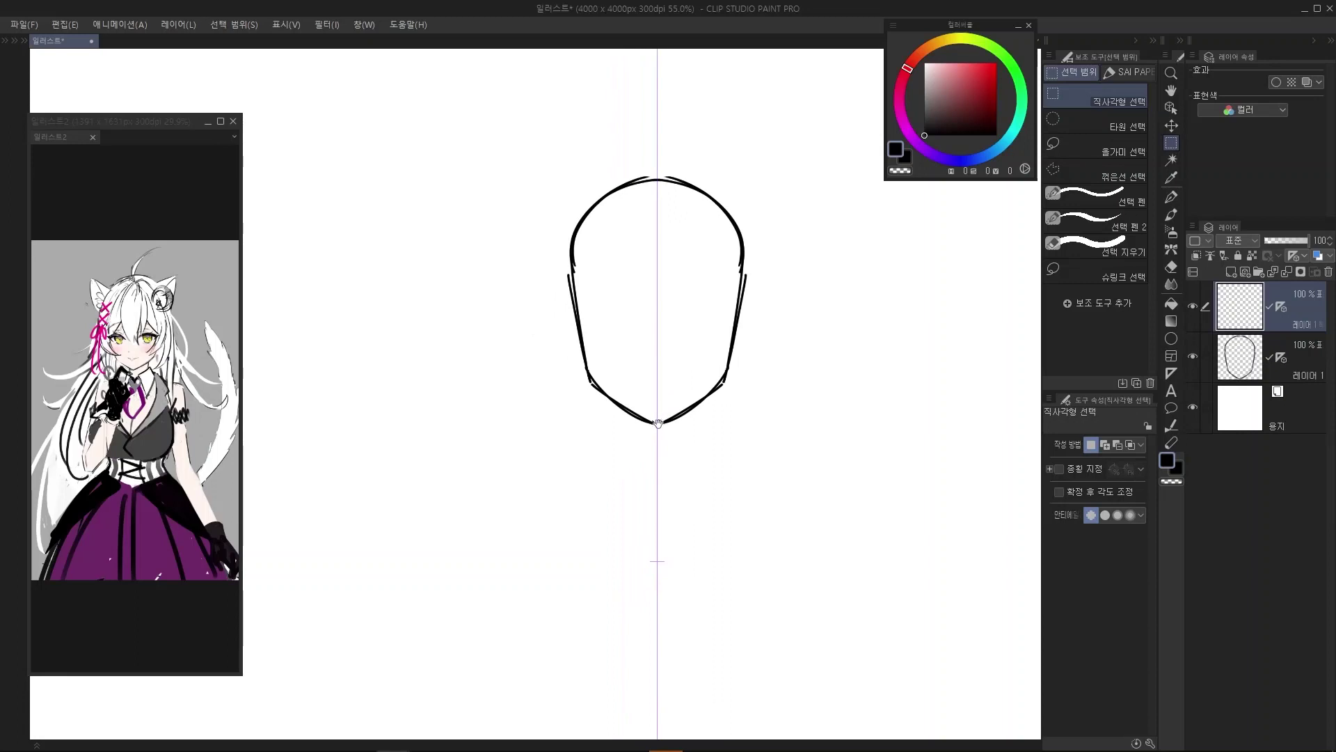
pyautogui.moveTo(658, 423)
pyautogui.mouseDown()
pyautogui.moveTo(651, 396)
pyautogui.moveTo(626, 391)
pyautogui.moveTo(624, 425)
pyautogui.moveTo(704, 346)
pyautogui.moveTo(612, 386)
pyautogui.mouseUp()
pyautogui.press('p')
pyautogui.hotkey('ctrl', 'z')
pyautogui.hotkey('ctrl', 'z')
pyautogui.scroll(-1, 655, 398)
pyautogui.scroll(-1, 673, 380)
pyautogui.scroll(1, 661, 383)
pyautogui.hotkey('ctrl', 'z')
pyautogui.hotkey('ctrl', 'z')
pyautogui.moveTo(676, 359)
pyautogui.mouseDown()
pyautogui.moveTo(607, 387)
pyautogui.moveTo(675, 359)
pyautogui.mouseUp()
pyautogui.hotkey('ctrl', 'z')
pyautogui.hotkey('ctrl', 'z')
pyautogui.hotkey('ctrl', 'z')
pyautogui.moveTo(594, 441)
pyautogui.mouseDown()
pyautogui.moveTo(610, 385)
pyautogui.moveTo(622, 417)
pyautogui.moveTo(603, 442)
pyautogui.moveTo(582, 404)
pyautogui.moveTo(607, 378)
pyautogui.moveTo(617, 421)
pyautogui.moveTo(585, 429)
pyautogui.moveTo(595, 446)
pyautogui.moveTo(624, 419)
pyautogui.mouseUp()
pyautogui.hotkey('ctrl', 'z')
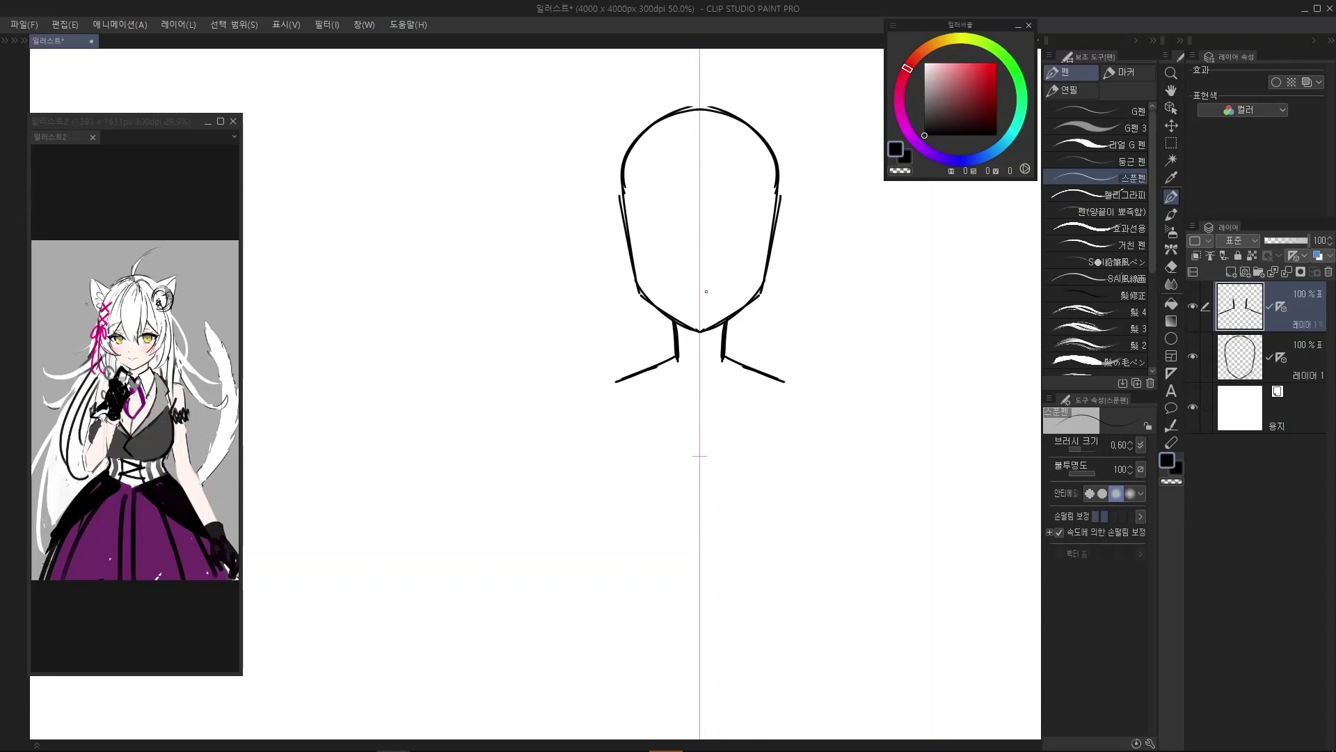
pyautogui.scroll(1, 706, 272)
pyautogui.moveTo(701, 273)
pyautogui.mouseDown()
pyautogui.moveTo(684, 361)
pyautogui.moveTo(714, 266)
pyautogui.moveTo(695, 398)
pyautogui.mouseUp()
pyautogui.hotkey('ctrl', 'z')
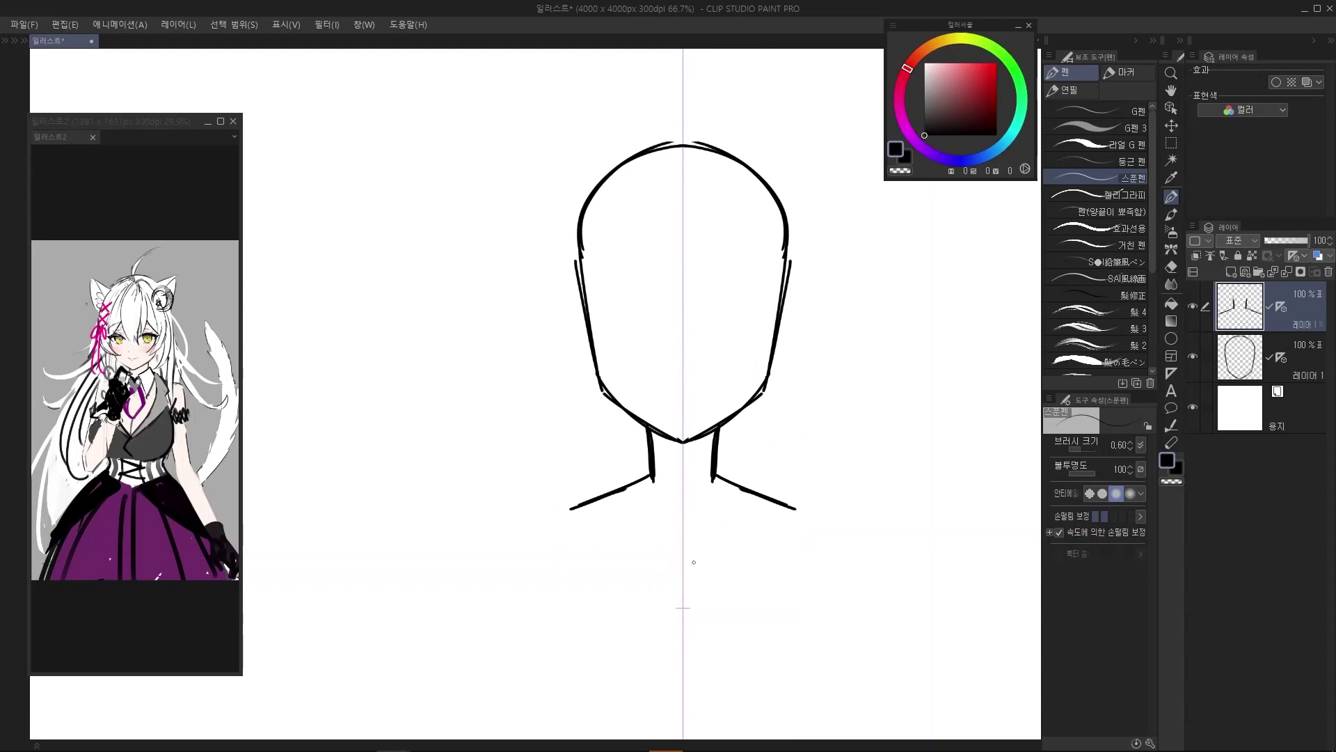
pyautogui.moveTo(706, 601)
pyautogui.mouseDown()
pyautogui.moveTo(691, 444)
pyautogui.moveTo(726, 593)
pyautogui.mouseUp()
pyautogui.hotkey('ctrl', 'z')
pyautogui.scroll(-2, 689, 554)
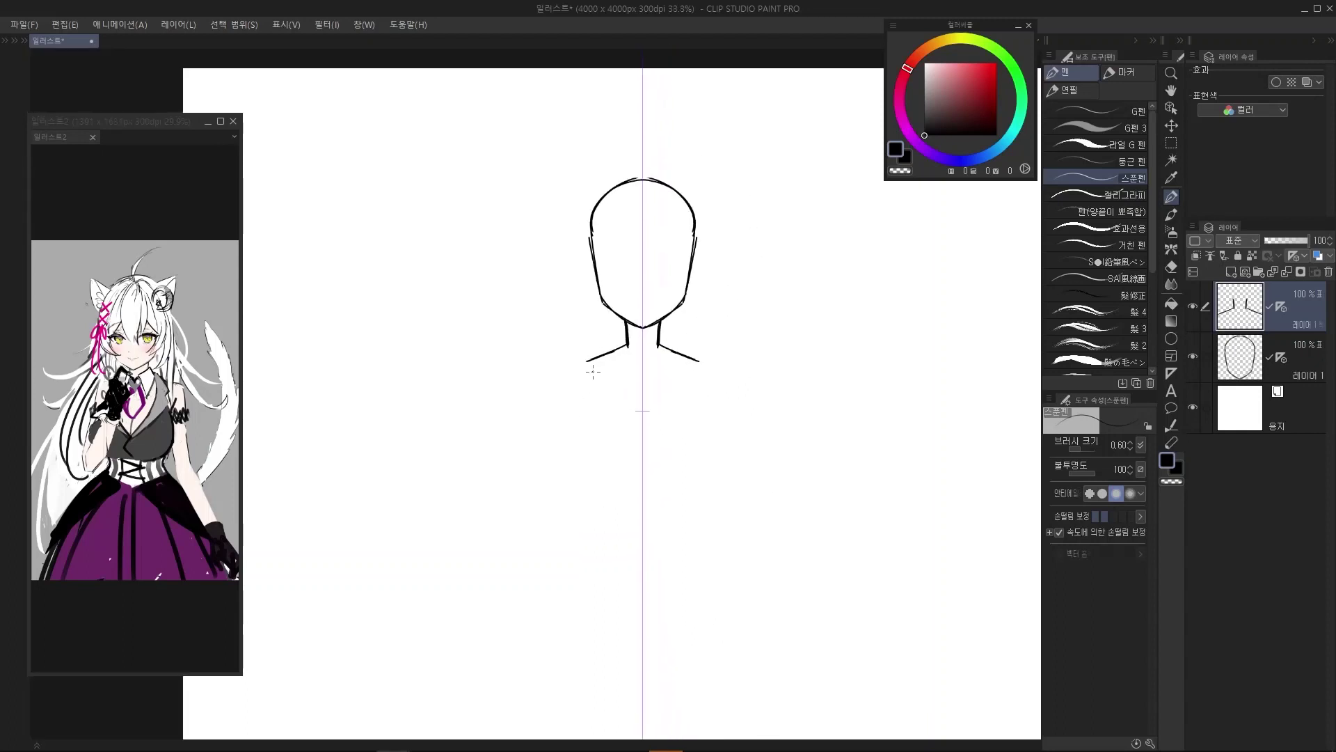
# Sketch short mirrored lines running down from the shoulder ends for the upper sides of the torso
pyautogui.moveTo(595, 371); pyautogui.dragTo(605, 436)
pyautogui.hotkey('ctrl', 'z')
pyautogui.hotkey('ctrl', 'z')
pyautogui.hotkey('ctrl', 'z')
pyautogui.hotkey('ctrl', 'z')
pyautogui.hotkey('ctrl', 'z')
pyautogui.hotkey('ctrl', 'z')
pyautogui.hotkey('ctrl', 'z')
pyautogui.hotkey('ctrl', 'z')
pyautogui.hotkey('ctrl', 'z')
pyautogui.hotkey('ctrl', 'z')
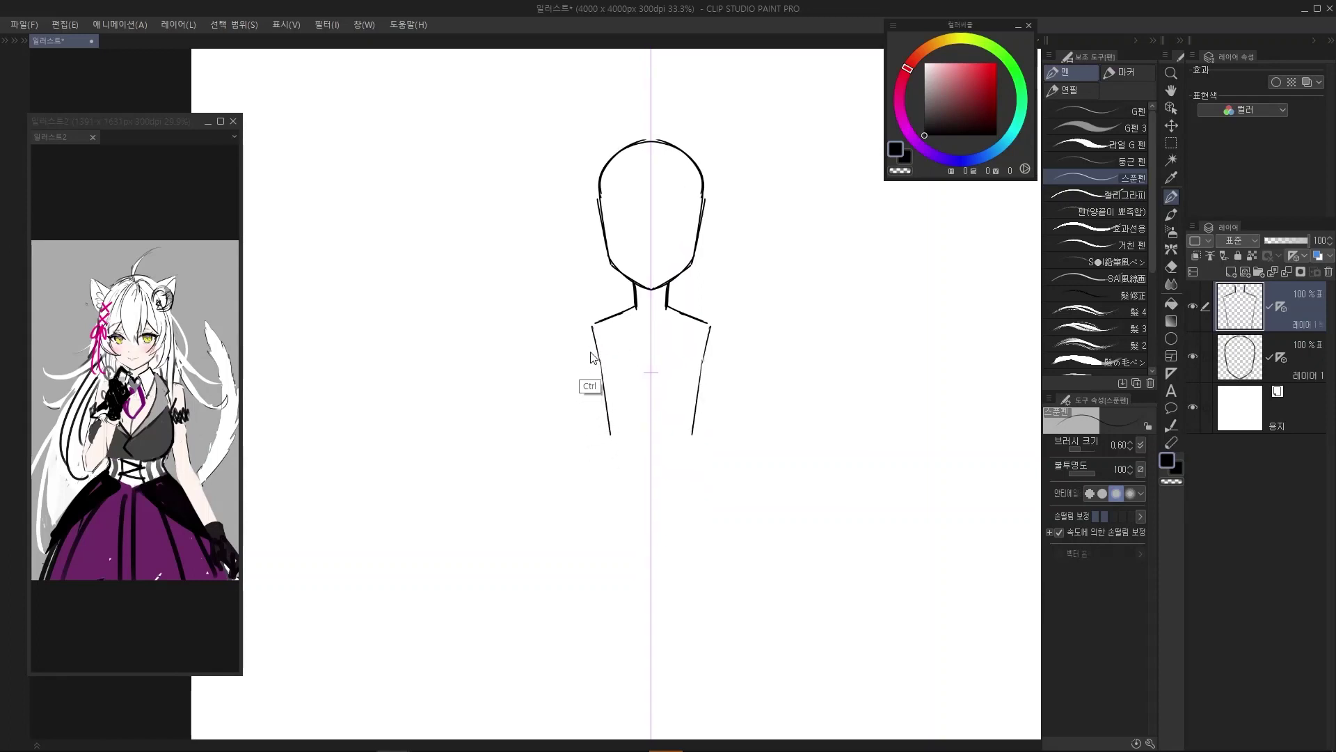
pyautogui.moveTo(587, 361); pyautogui.dragTo(589, 344)
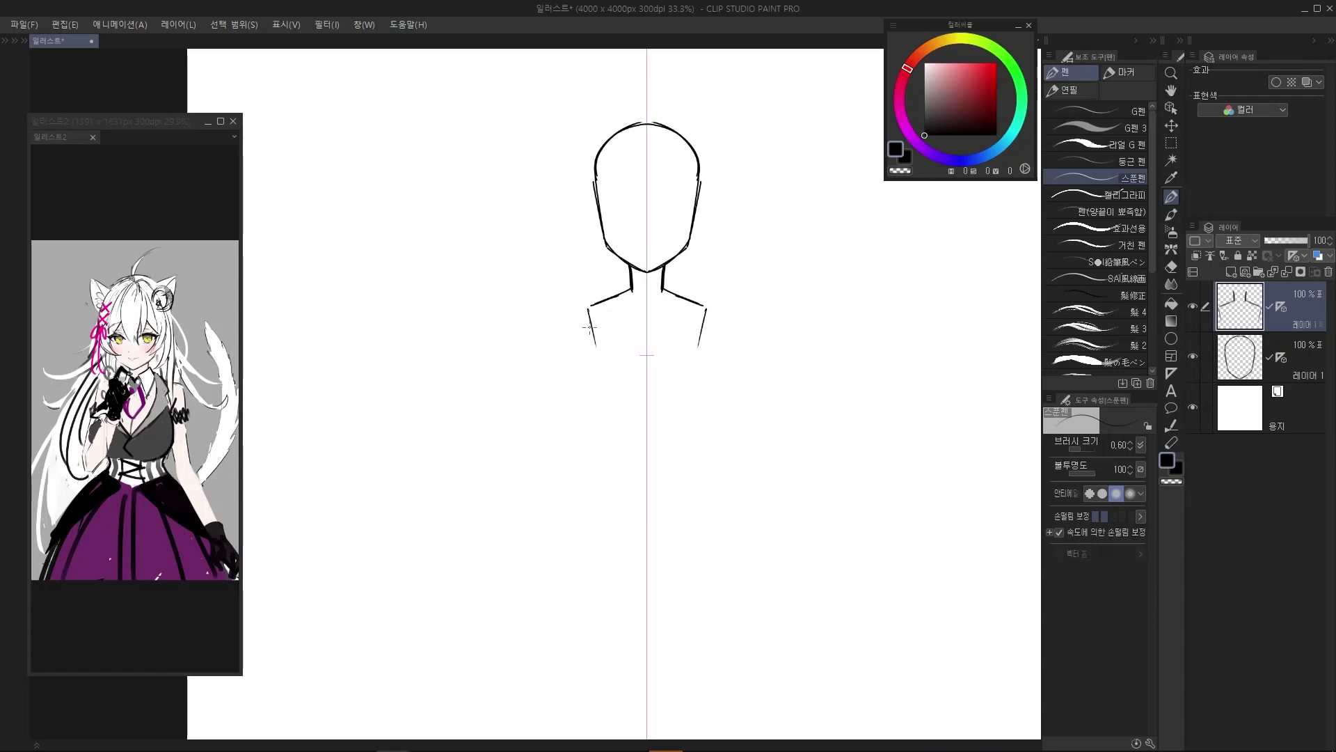
# Extend the torso's side lines downward, tapering inward to a narrow waist
pyautogui.moveTo(705, 313); pyautogui.dragTo(691, 411)
pyautogui.moveTo(588, 313)
pyautogui.mouseDown()
pyautogui.moveTo(604, 410)
pyautogui.moveTo(609, 345)
pyautogui.moveTo(616, 376)
pyautogui.mouseUp()
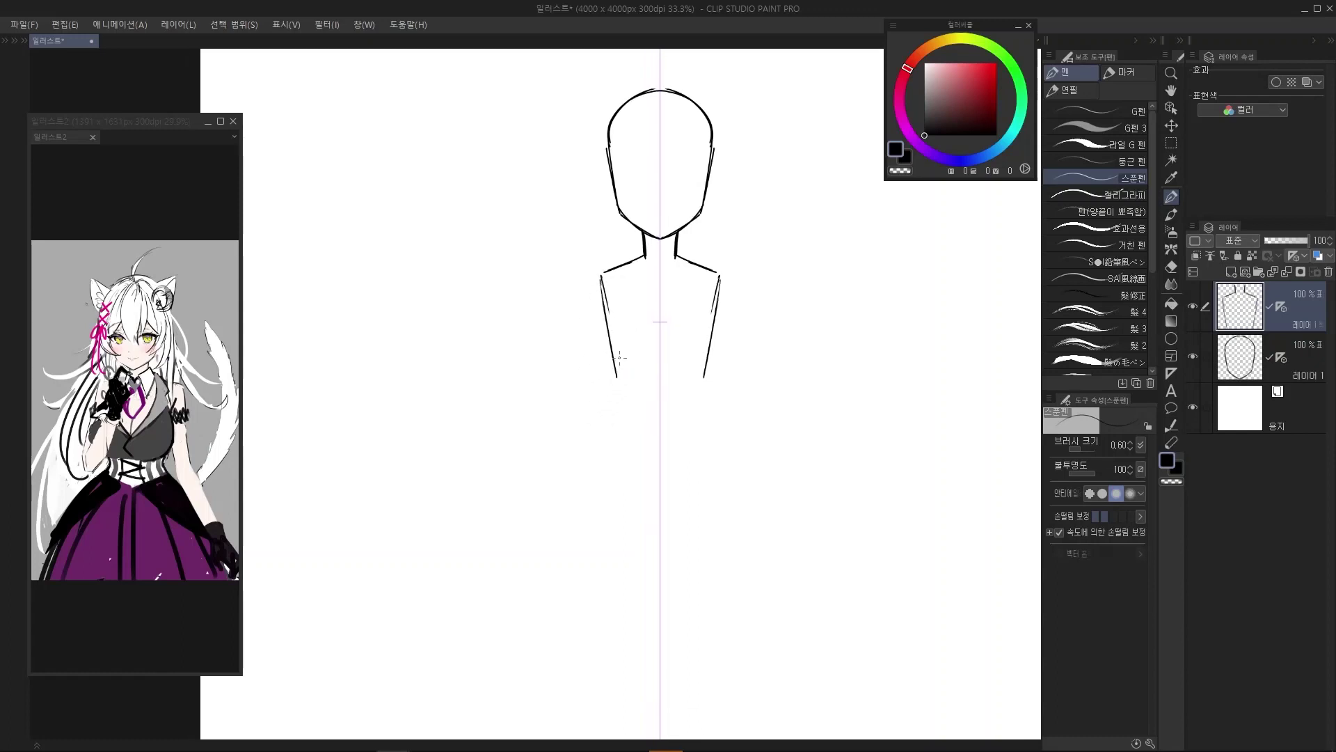
pyautogui.moveTo(605, 291); pyautogui.dragTo(621, 392)
pyautogui.hotkey('ctrl', 'z')
# Sketch mirrored hip lines flaring outward from the waist, undoing and redrawing them until they run nearly straight
pyautogui.moveTo(606, 323)
pyautogui.mouseDown()
pyautogui.moveTo(626, 379)
pyautogui.moveTo(616, 403)
pyautogui.mouseUp()
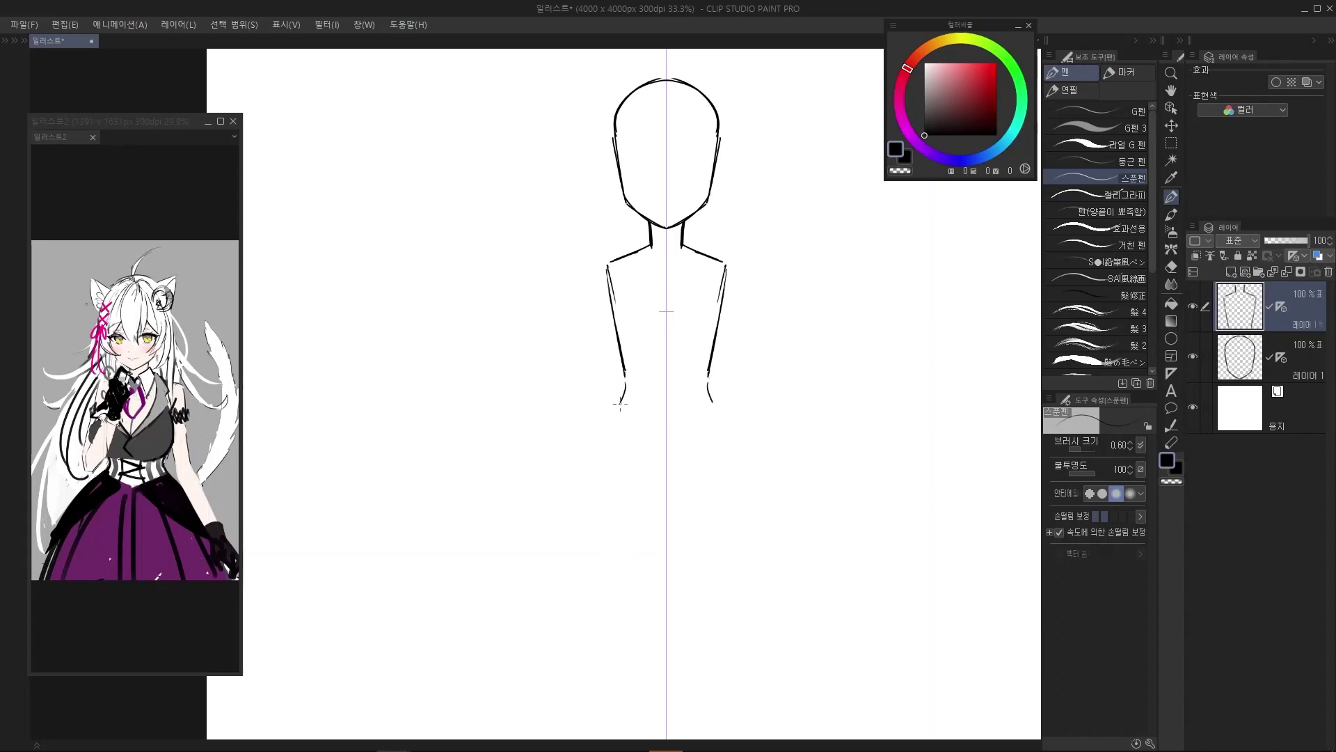
pyautogui.moveTo(709, 383); pyautogui.dragTo(717, 403)
pyautogui.moveTo(613, 422)
pyautogui.mouseDown()
pyautogui.moveTo(624, 408)
pyautogui.moveTo(604, 456)
pyautogui.mouseUp()
pyautogui.hotkey('ctrl', 'z')
pyautogui.moveTo(631, 376); pyautogui.dragTo(609, 459)
pyautogui.hotkey('ctrl', 'z')
pyautogui.hotkey('ctrl', 'z')
pyautogui.moveTo(633, 375); pyautogui.dragTo(609, 461)
pyautogui.hotkey('ctrl', 'z')
pyautogui.hotkey('ctrl', 'z')
pyautogui.moveTo(632, 378)
pyautogui.mouseDown()
pyautogui.moveTo(610, 457)
pyautogui.moveTo(636, 413)
pyautogui.mouseUp()
pyautogui.hotkey('ctrl', 'z')
pyautogui.moveTo(645, 332); pyautogui.dragTo(620, 415)
pyautogui.scroll(-1, 646, 420)
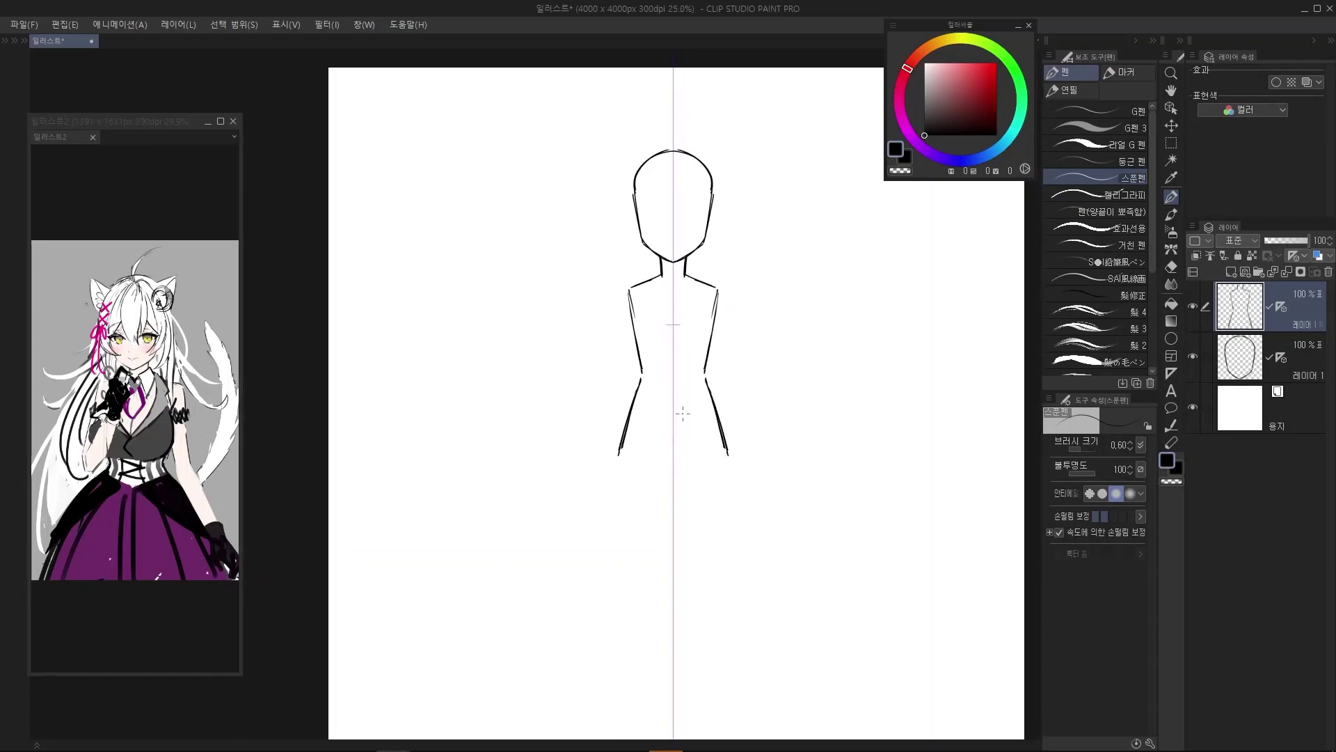
# Close the bottom of the hips with a horizontal line joining the ends of the two hip lines
pyautogui.moveTo(723, 382); pyautogui.dragTo(713, 411)
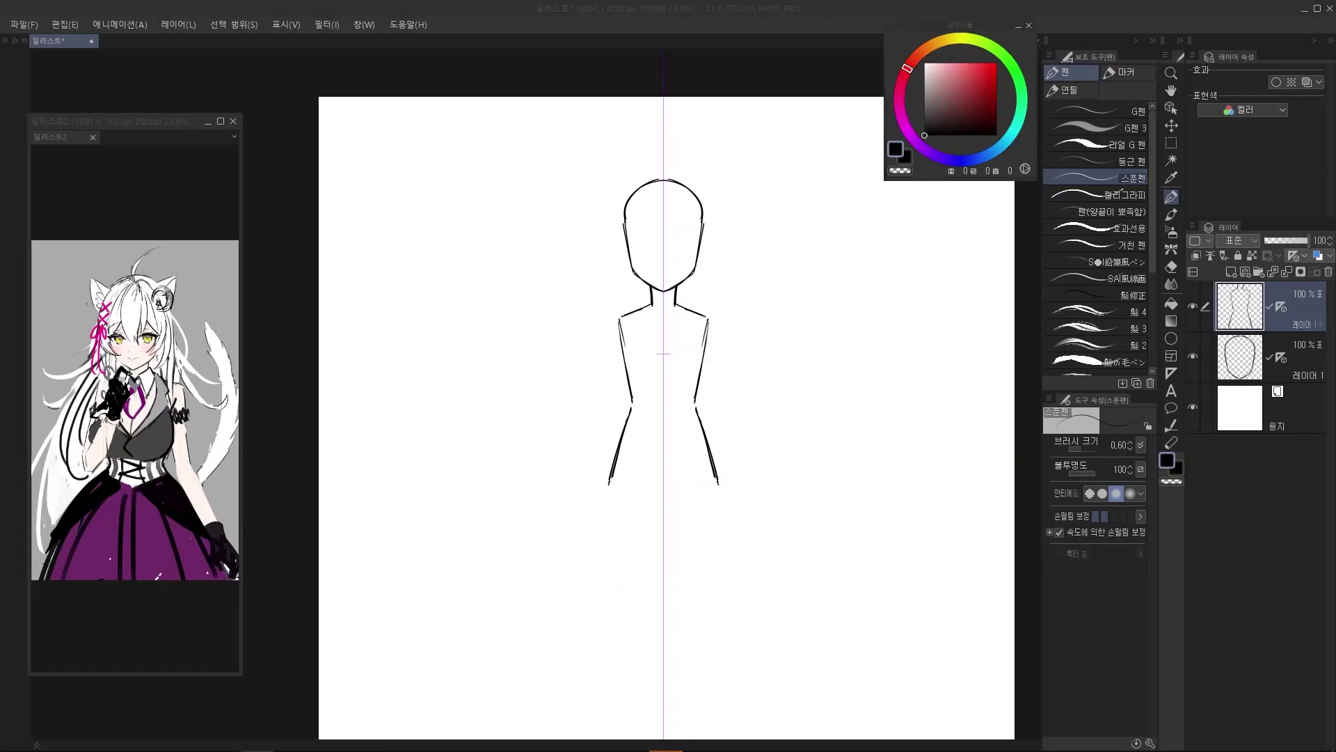
pyautogui.click(684, 23)
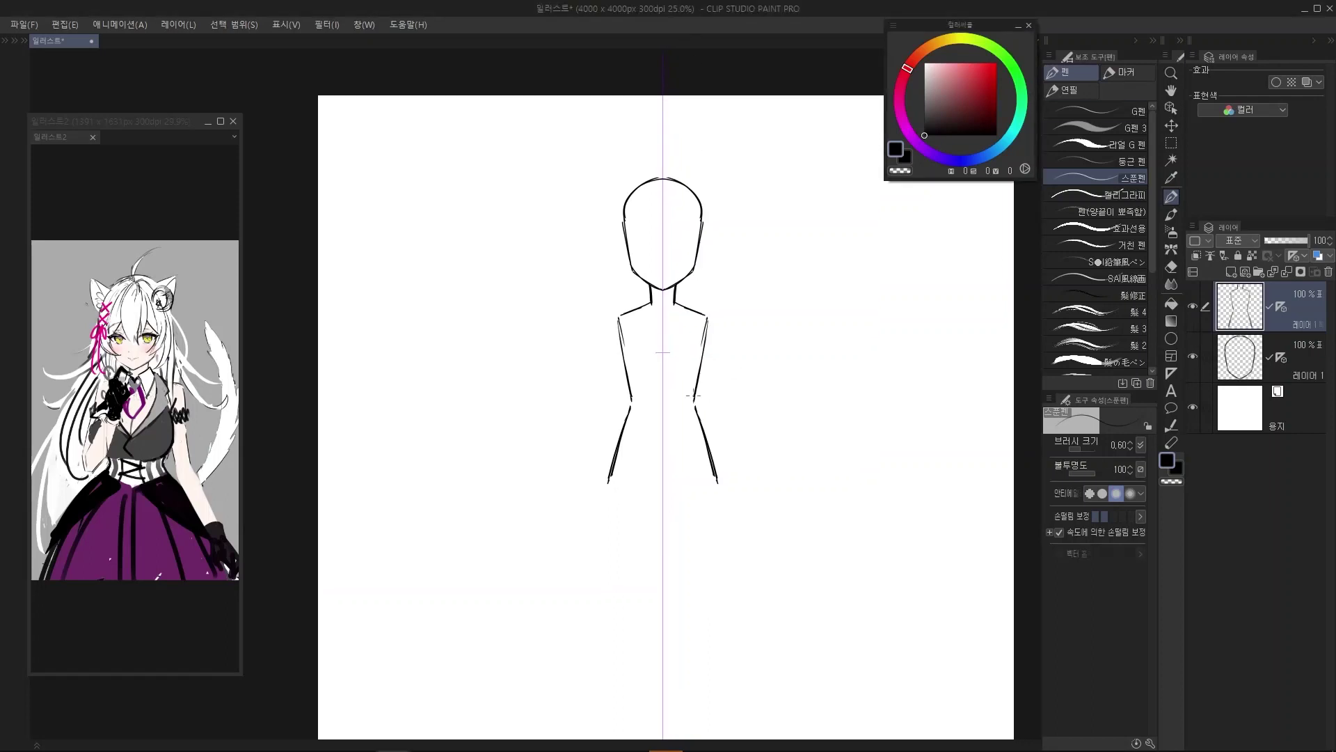
pyautogui.moveTo(708, 424); pyautogui.dragTo(717, 401)
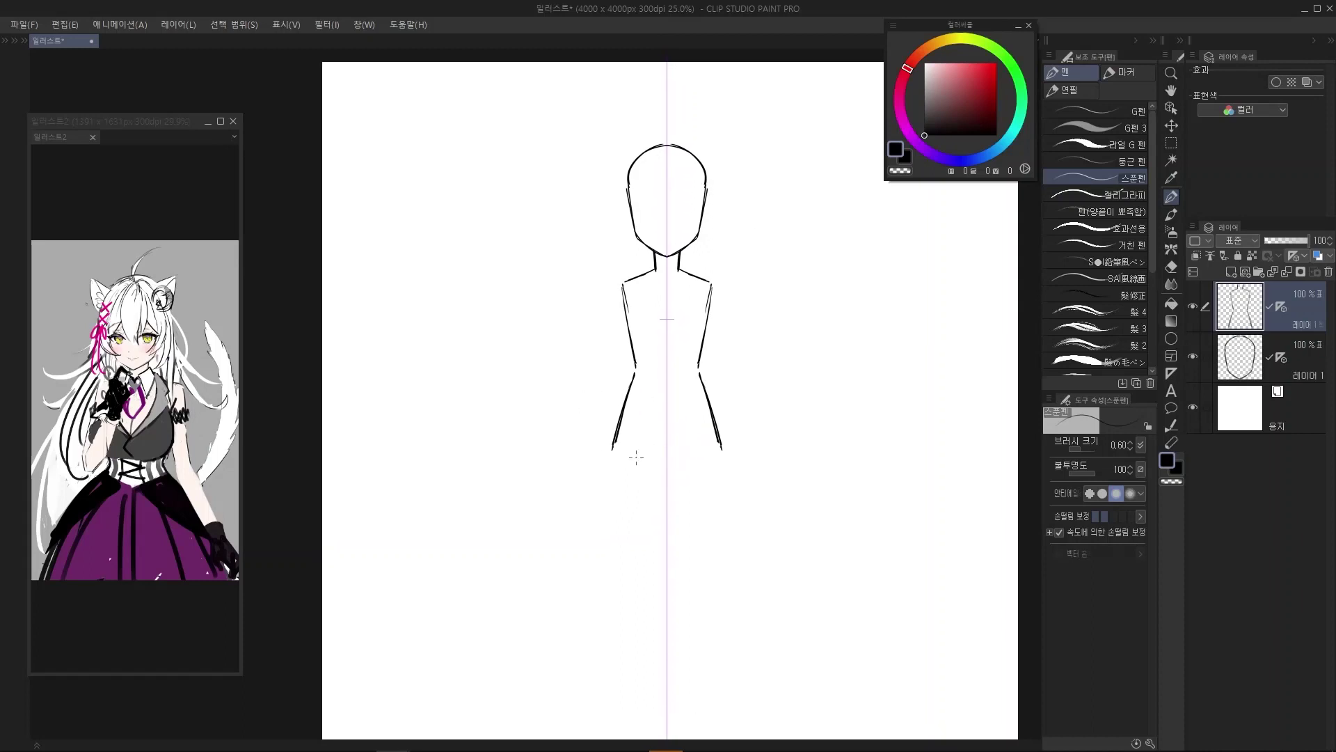
pyautogui.scroll(1, 632, 457)
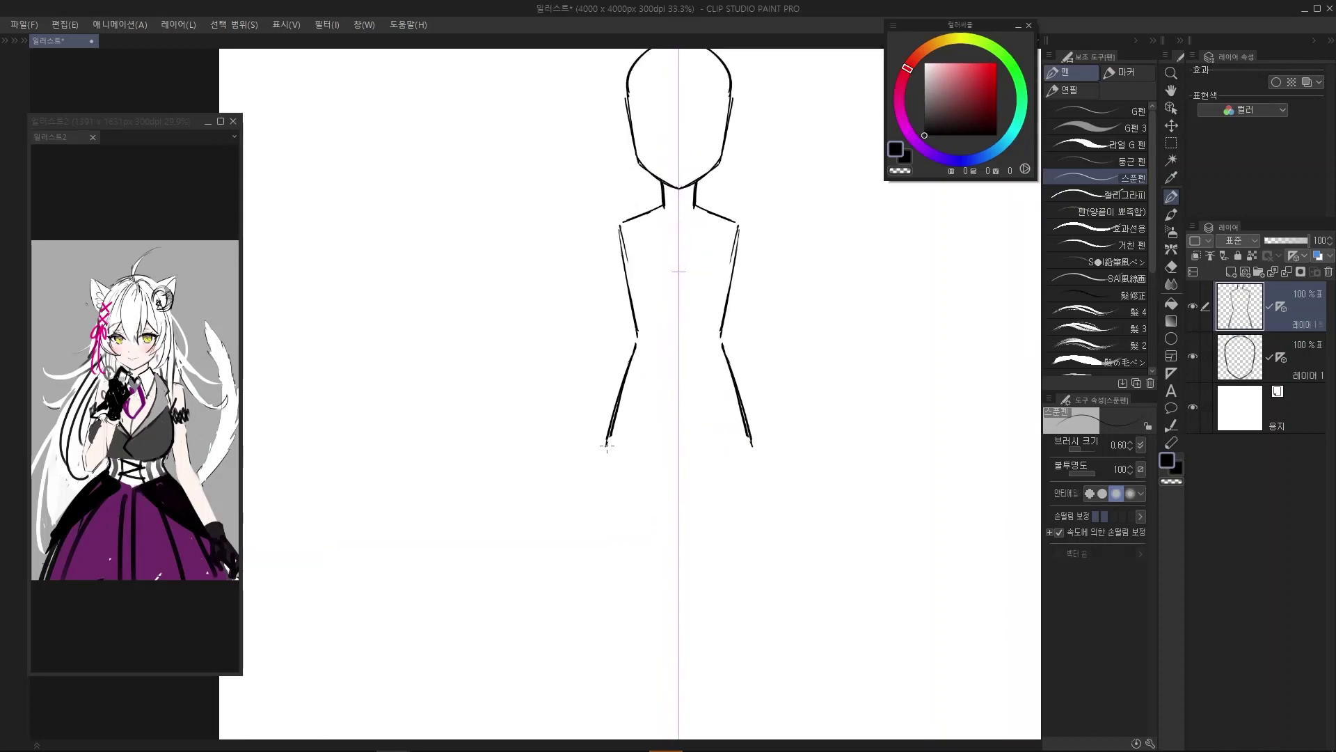
pyautogui.moveTo(607, 446); pyautogui.dragTo(752, 445)
pyautogui.moveTo(607, 445); pyautogui.dragTo(673, 448)
pyautogui.scroll(-1, 709, 403)
pyautogui.moveTo(743, 398); pyautogui.dragTo(722, 388)
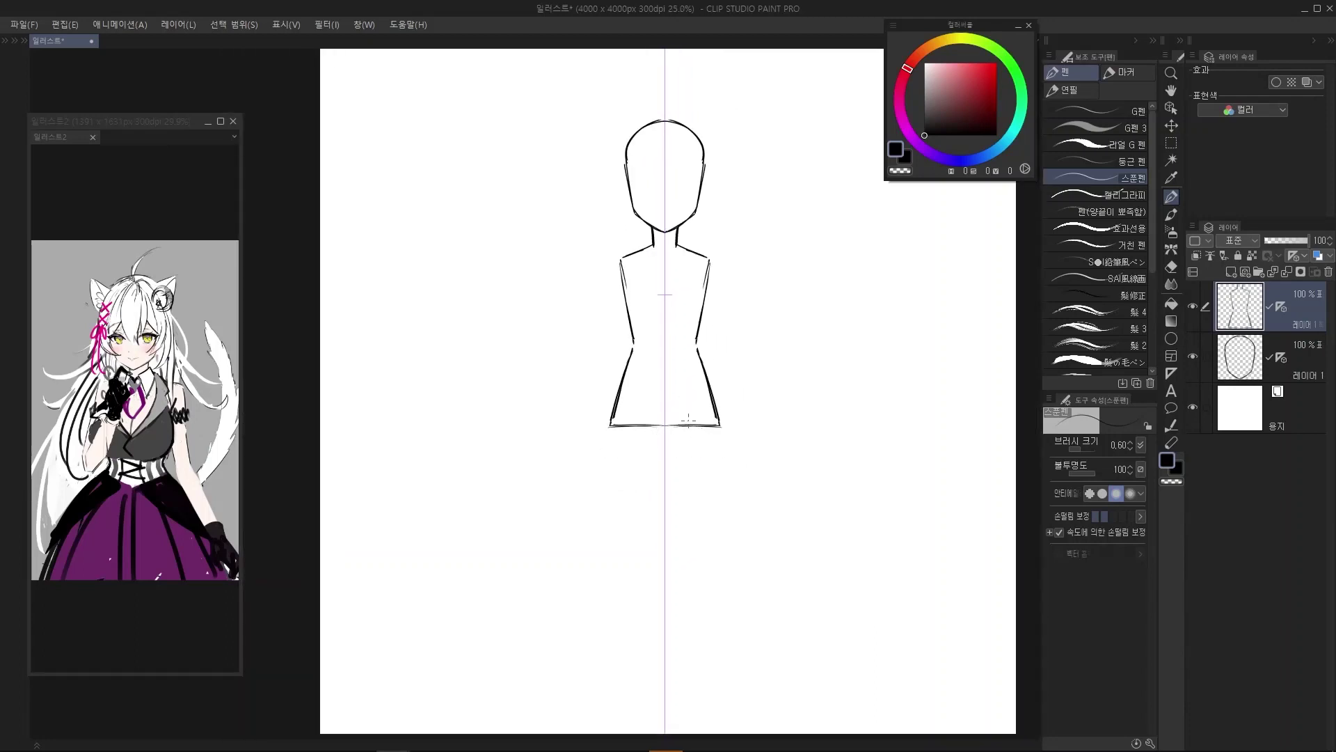
pyautogui.moveTo(717, 449); pyautogui.dragTo(716, 562)
pyautogui.hotkey('ctrl', 'z')
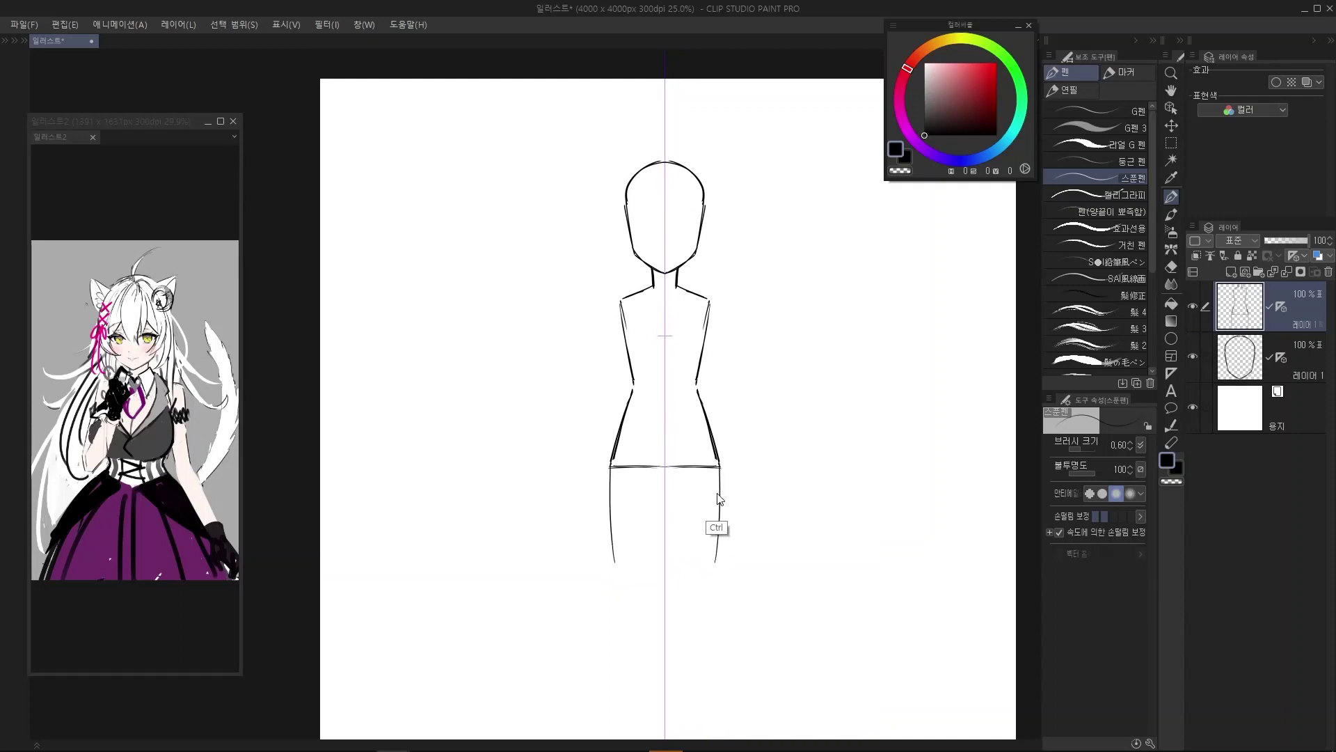
pyautogui.hotkey('ctrl', 'z')
pyautogui.moveTo(719, 467); pyautogui.dragTo(714, 562)
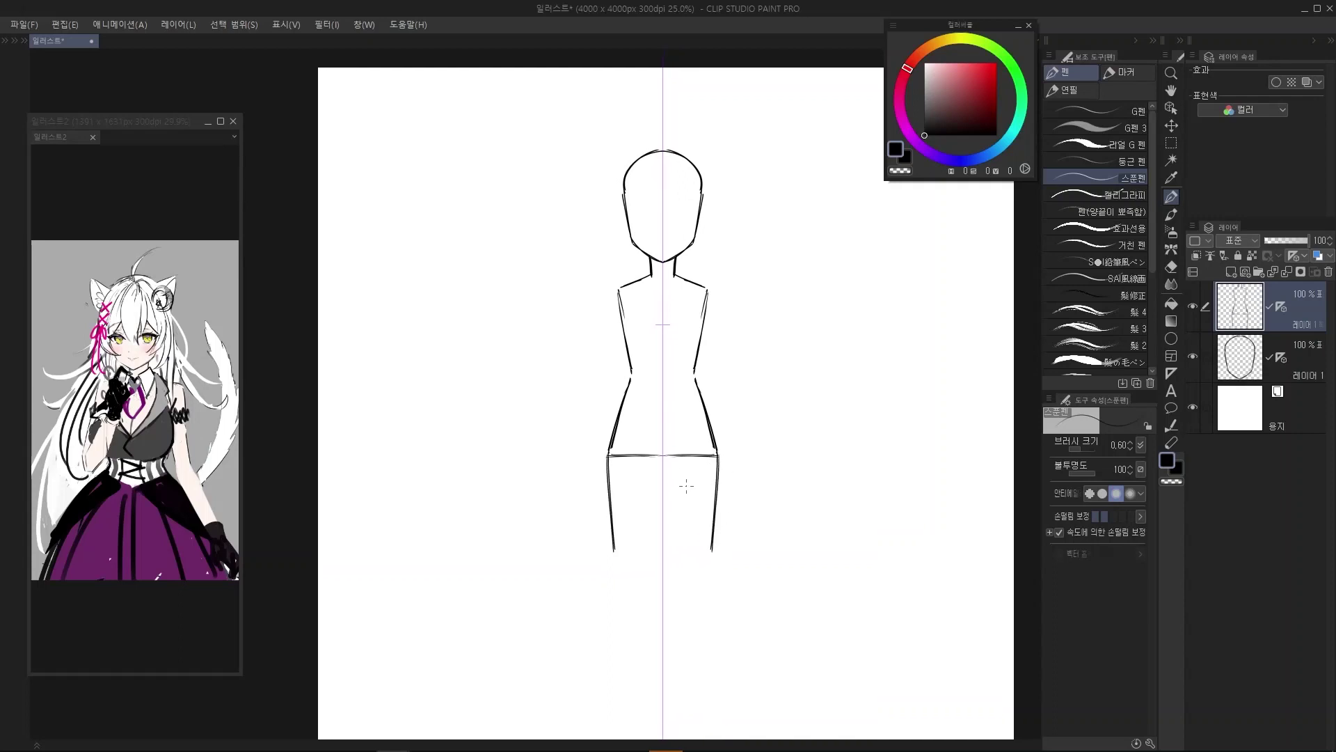
pyautogui.hotkey('ctrl', 'z')
pyautogui.hotkey('ctrl', 'z')
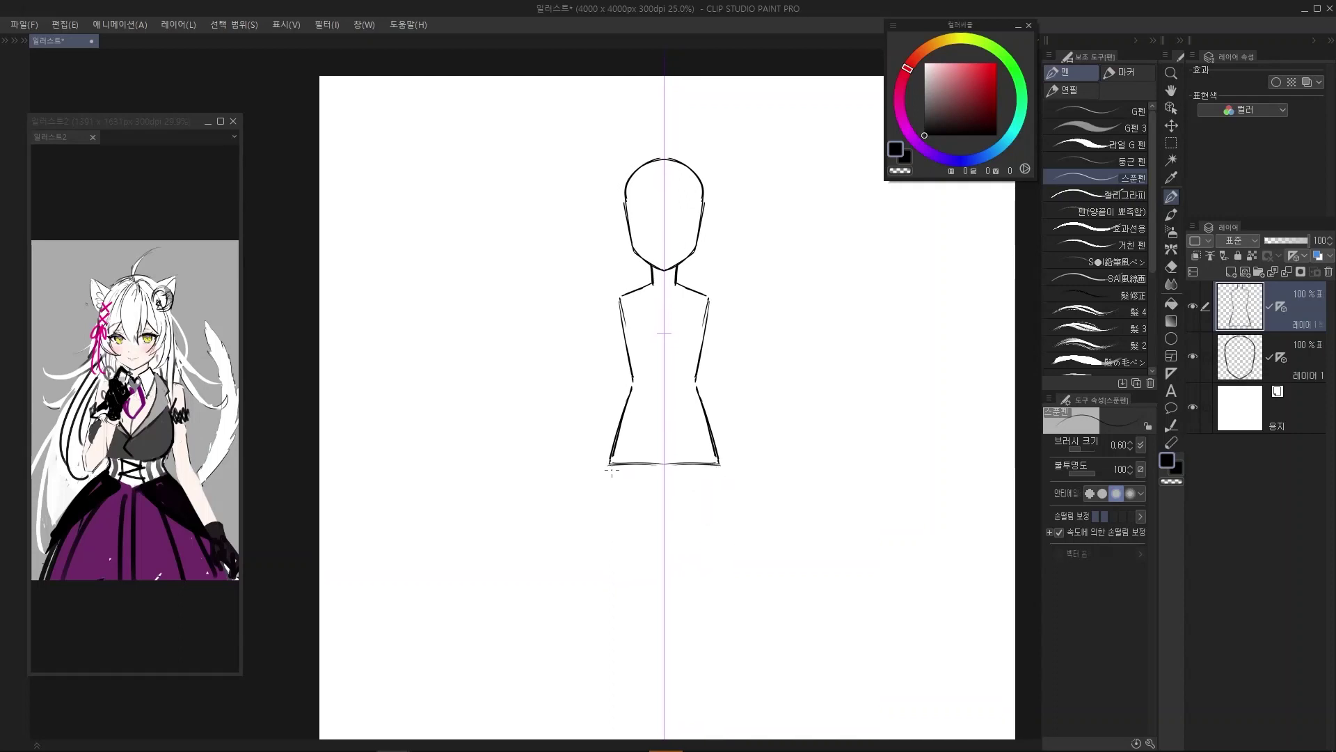
# Sketch mirrored outer thigh lines down from the hip corners, tapering slightly inward, and compare them by undoing and redoing
pyautogui.moveTo(612, 468); pyautogui.dragTo(630, 540)
pyautogui.hotkey('ctrl', 'z')
pyautogui.hotkey('ctrl', 'z')
pyautogui.moveTo(611, 466); pyautogui.dragTo(624, 556)
pyautogui.hotkey('ctrl', 'z')
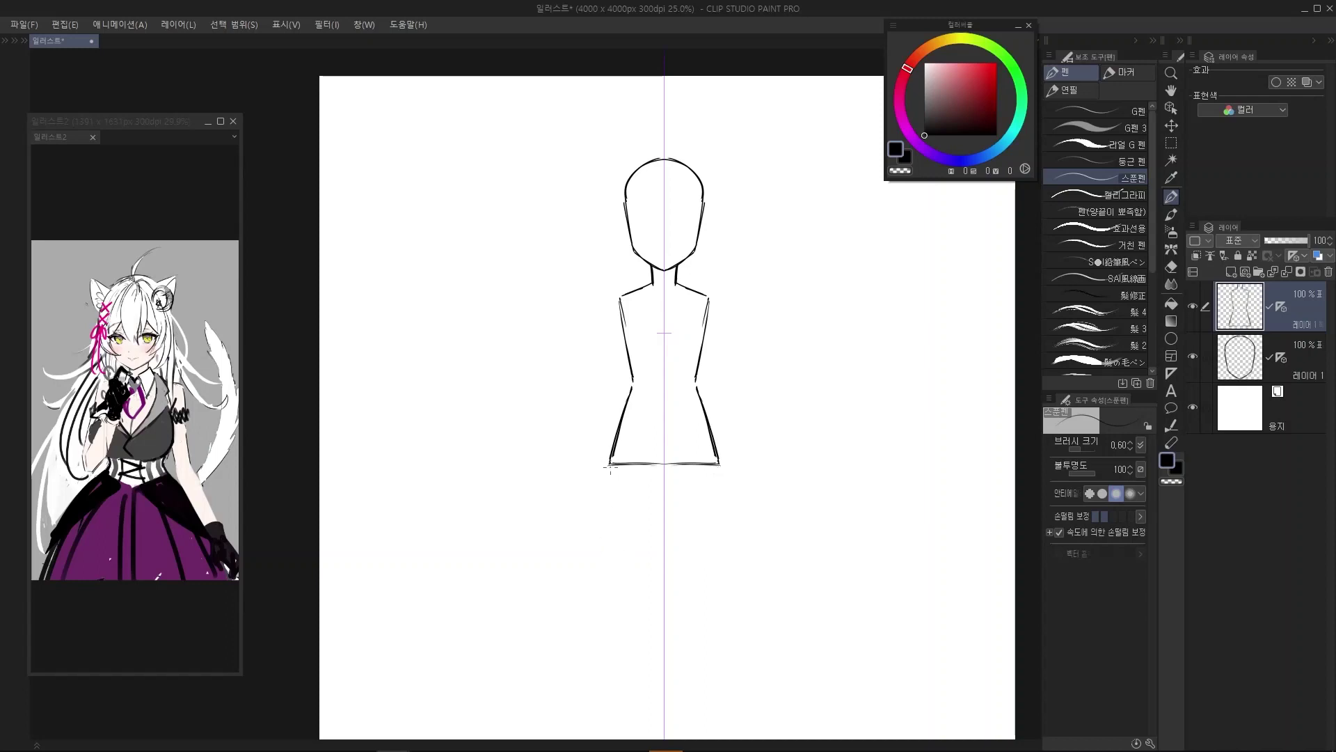
pyautogui.hotkey('ctrl', 'y')
pyautogui.hotkey('ctrl', 'z')
pyautogui.hotkey('ctrl', 'y')
pyautogui.hotkey('ctrl', 'z')
pyautogui.hotkey('ctrl', 'y')
# Sketch the inner thigh lines close to the symmetry axis, leaving a narrow gap between the legs
pyautogui.scroll(1, 654, 480)
pyautogui.moveTo(656, 463); pyautogui.dragTo(659, 522)
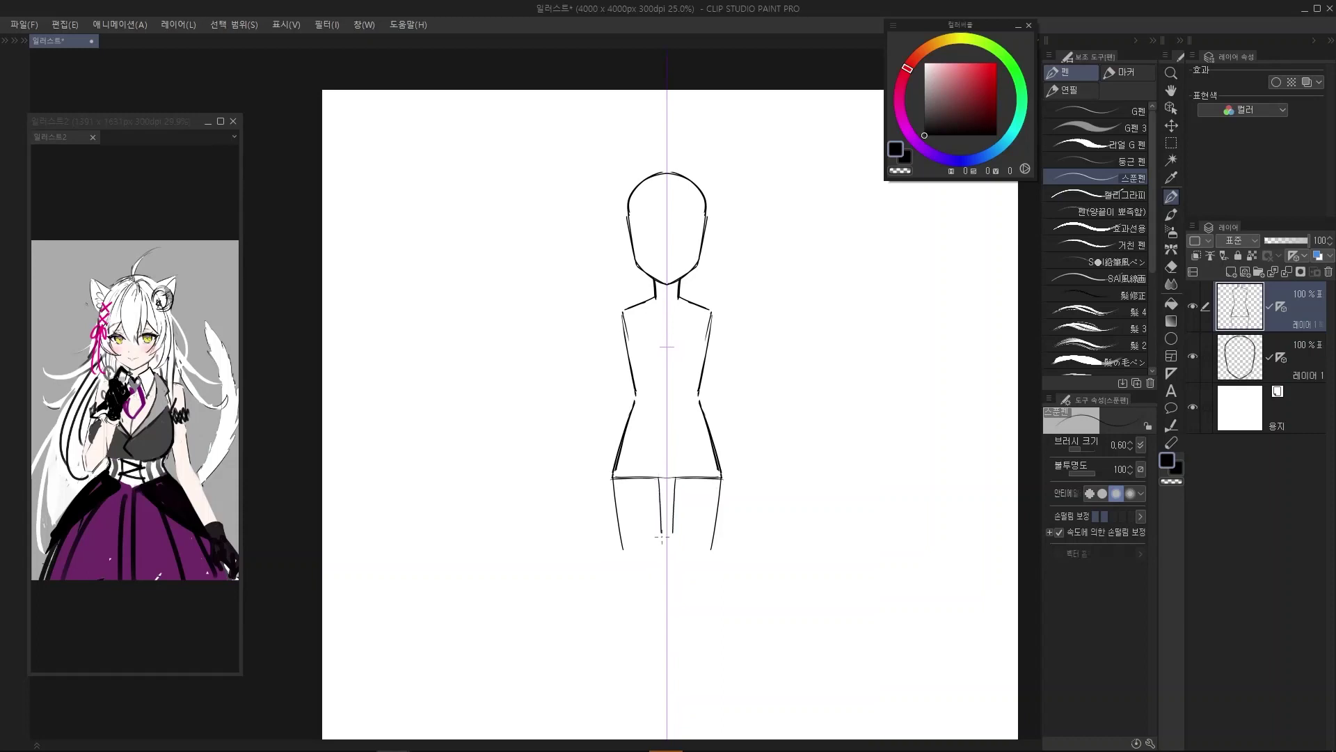
pyautogui.hotkey('ctrl', 'z')
pyautogui.hotkey('ctrl', 'z')
pyautogui.moveTo(660, 478); pyautogui.dragTo(663, 547)
pyautogui.scroll(1, 680, 512)
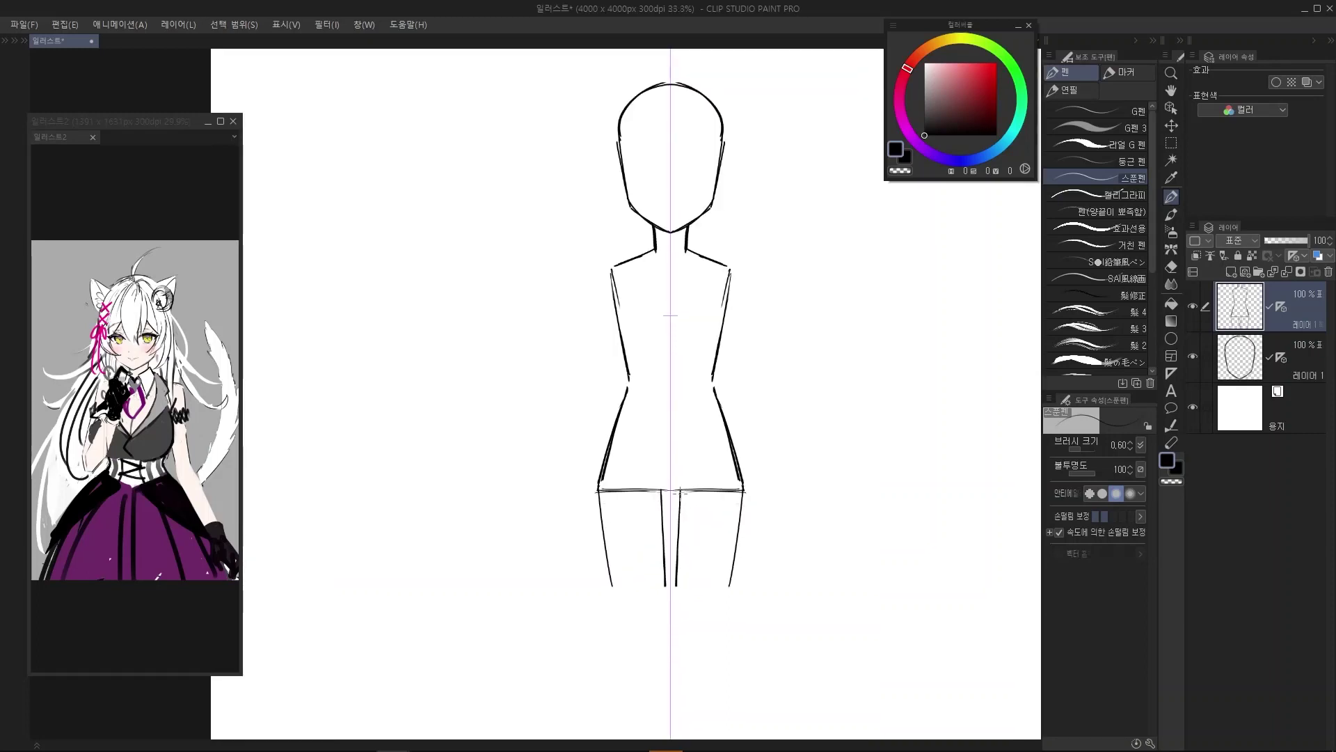
pyautogui.hotkey('ctrl', 'z')
pyautogui.moveTo(680, 495)
pyautogui.mouseDown()
pyautogui.moveTo(680, 579)
pyautogui.moveTo(677, 540)
pyautogui.mouseUp()
pyautogui.hotkey('ctrl', 'z')
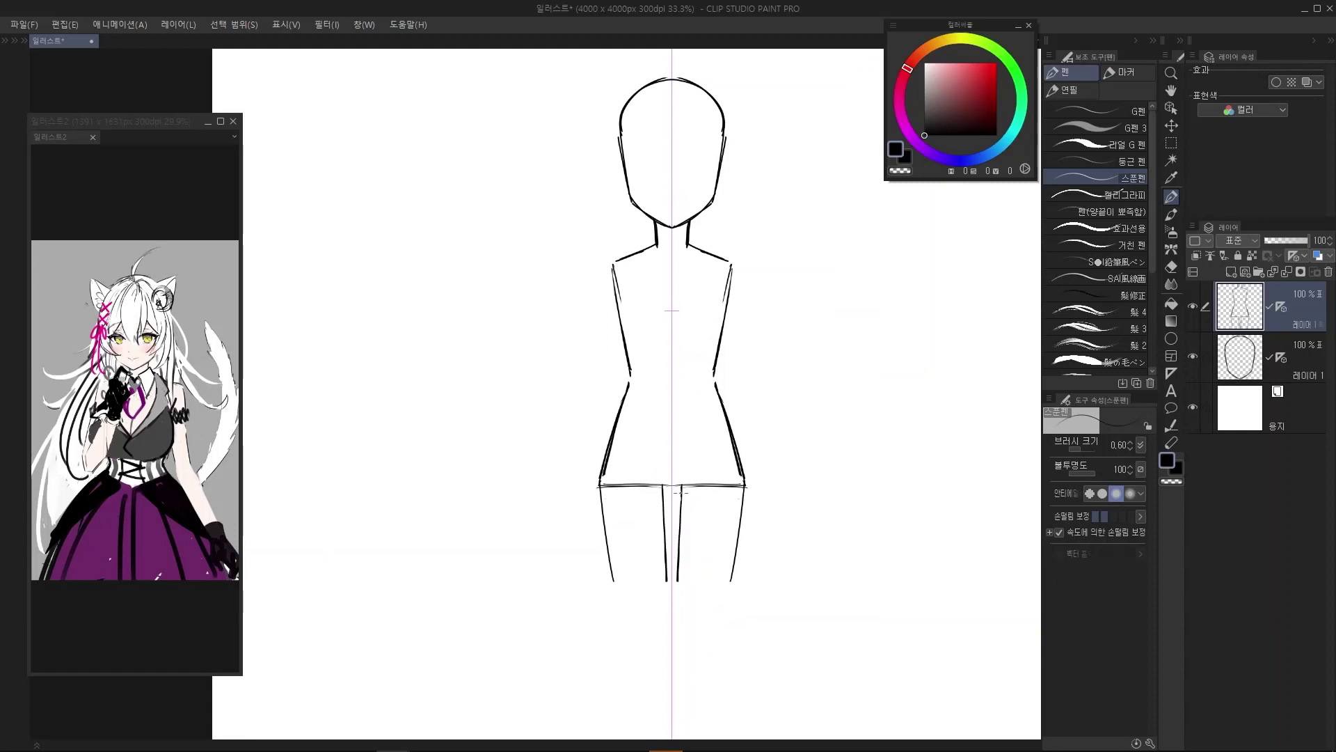
pyautogui.hotkey('ctrl', 'z')
pyautogui.moveTo(681, 493); pyautogui.dragTo(680, 581)
# Switch to the transparent drawing colour and try to erase along the lower part of the inner thigh lines
pyautogui.press('c')
pyautogui.moveTo(680, 535); pyautogui.dragTo(678, 581)
pyautogui.hotkey('ctrl', 'z')
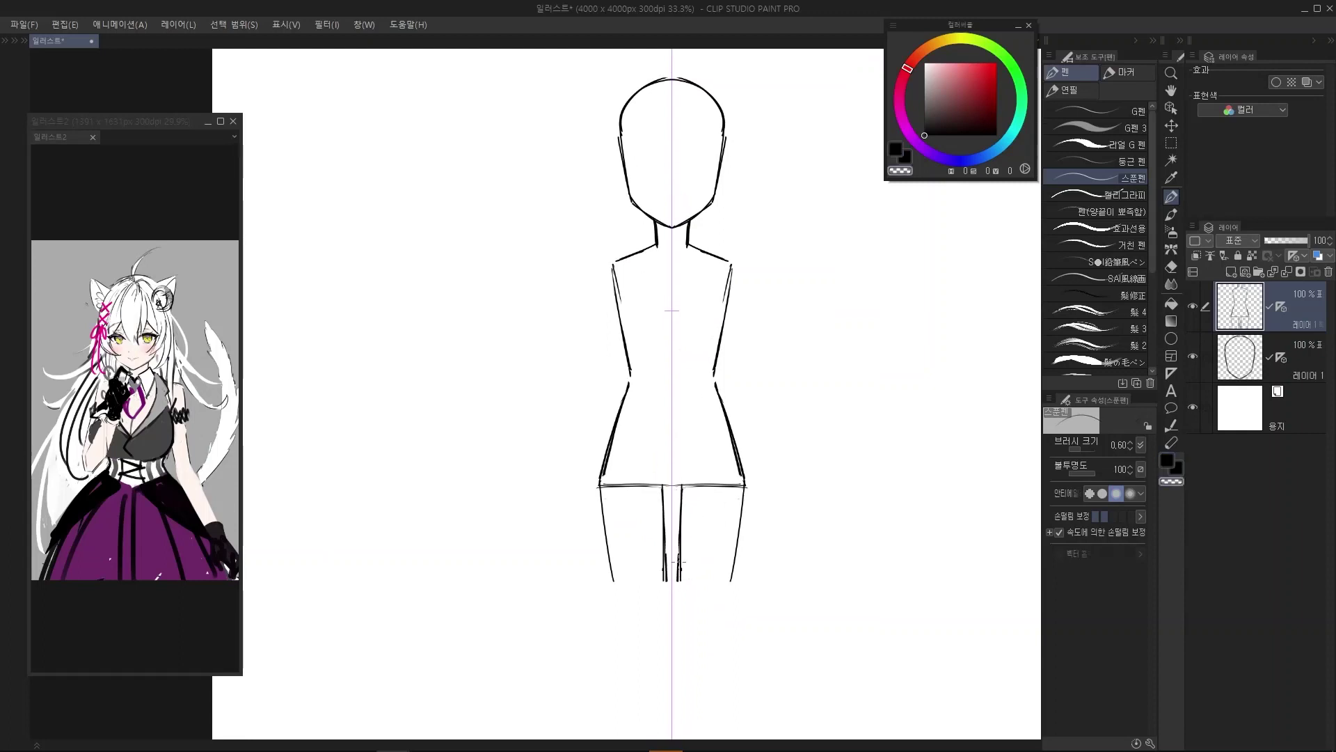
pyautogui.scroll(-2, 766, 438)
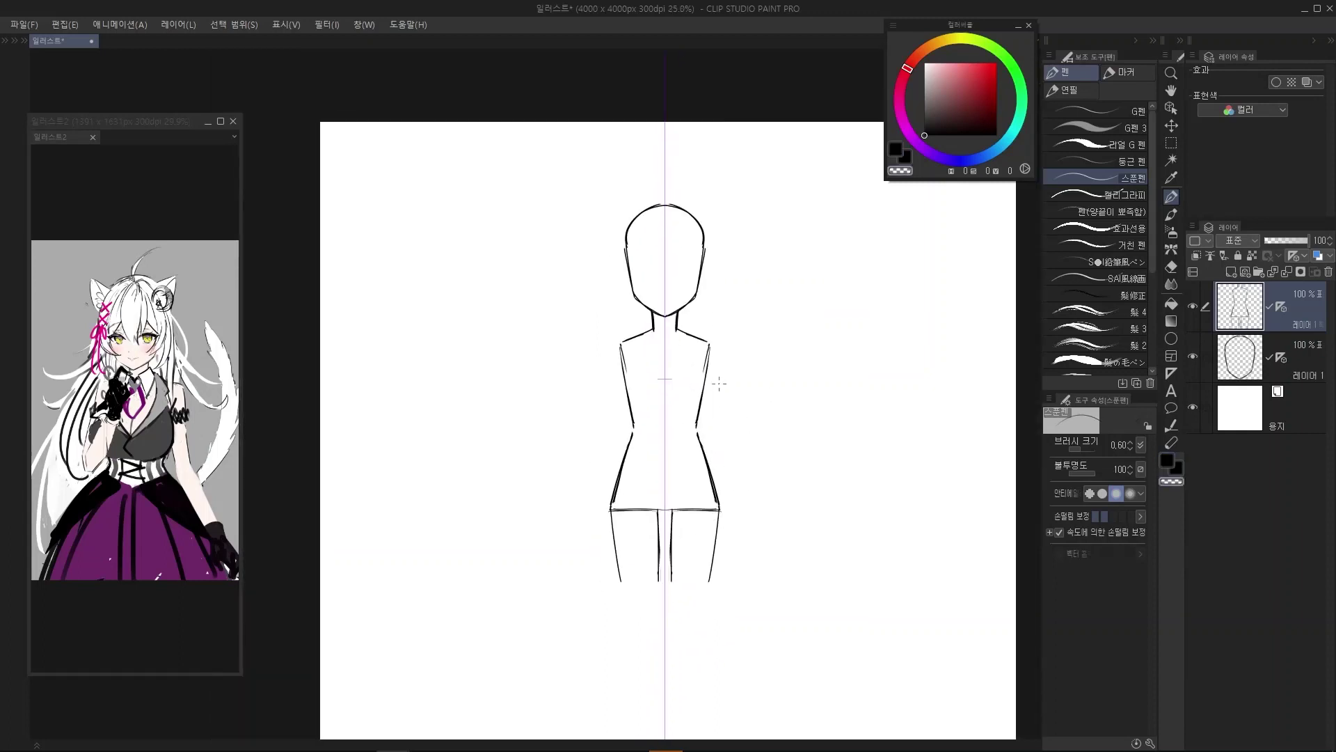
pyautogui.moveTo(685, 320); pyautogui.dragTo(698, 321)
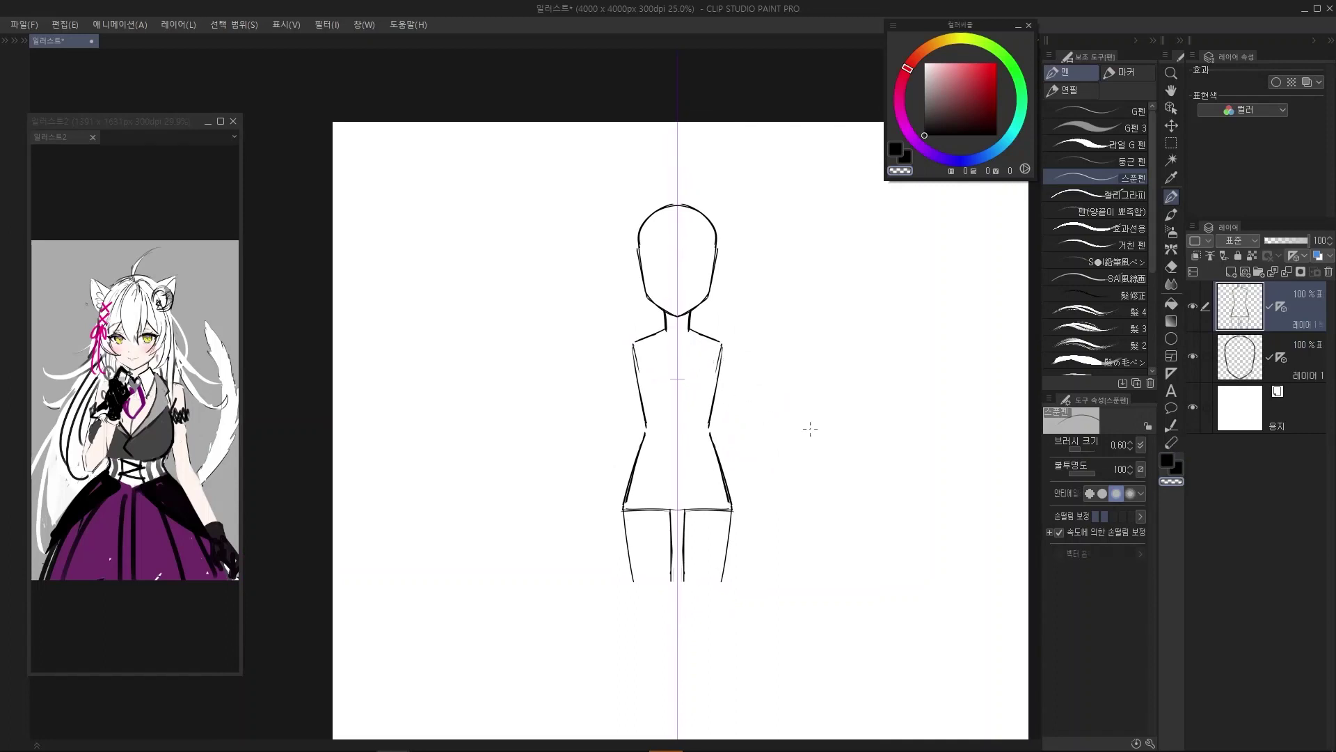
pyautogui.scroll(2, 810, 428)
pyautogui.scroll(1, 814, 426)
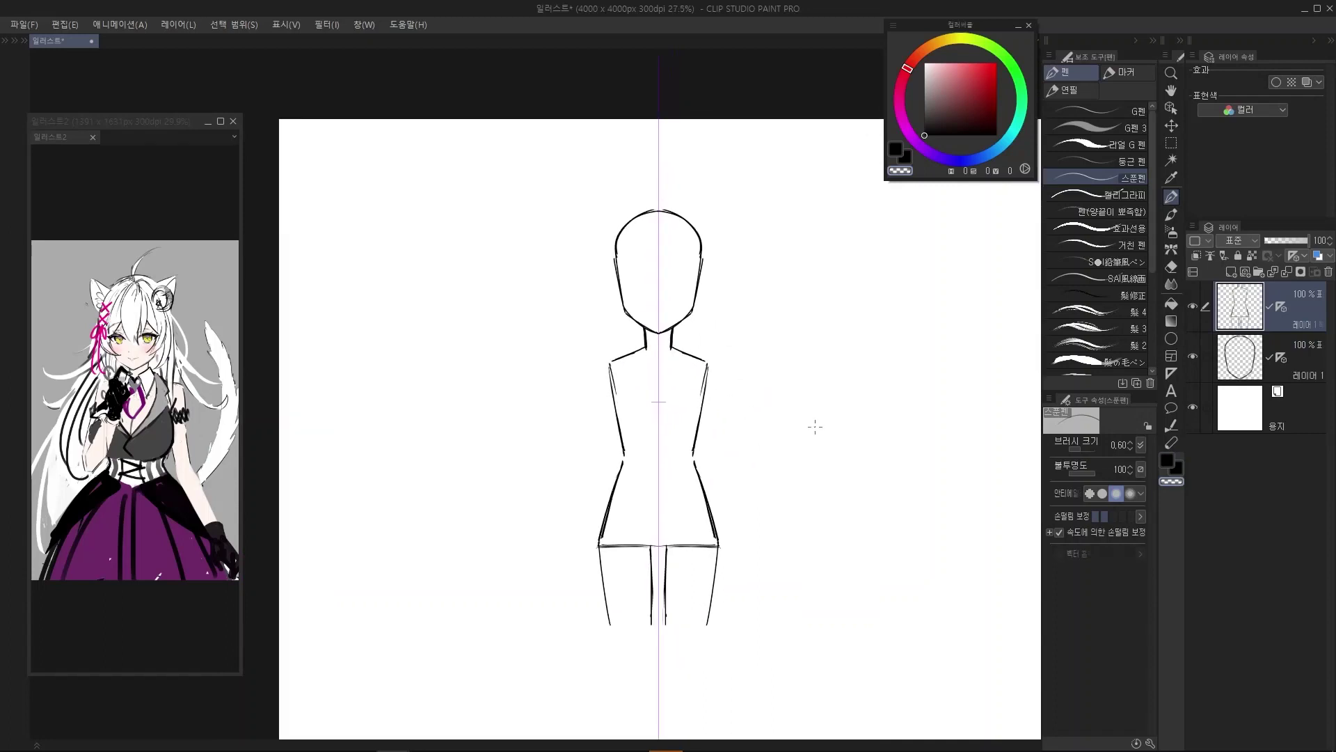
pyautogui.scroll(2, 748, 432)
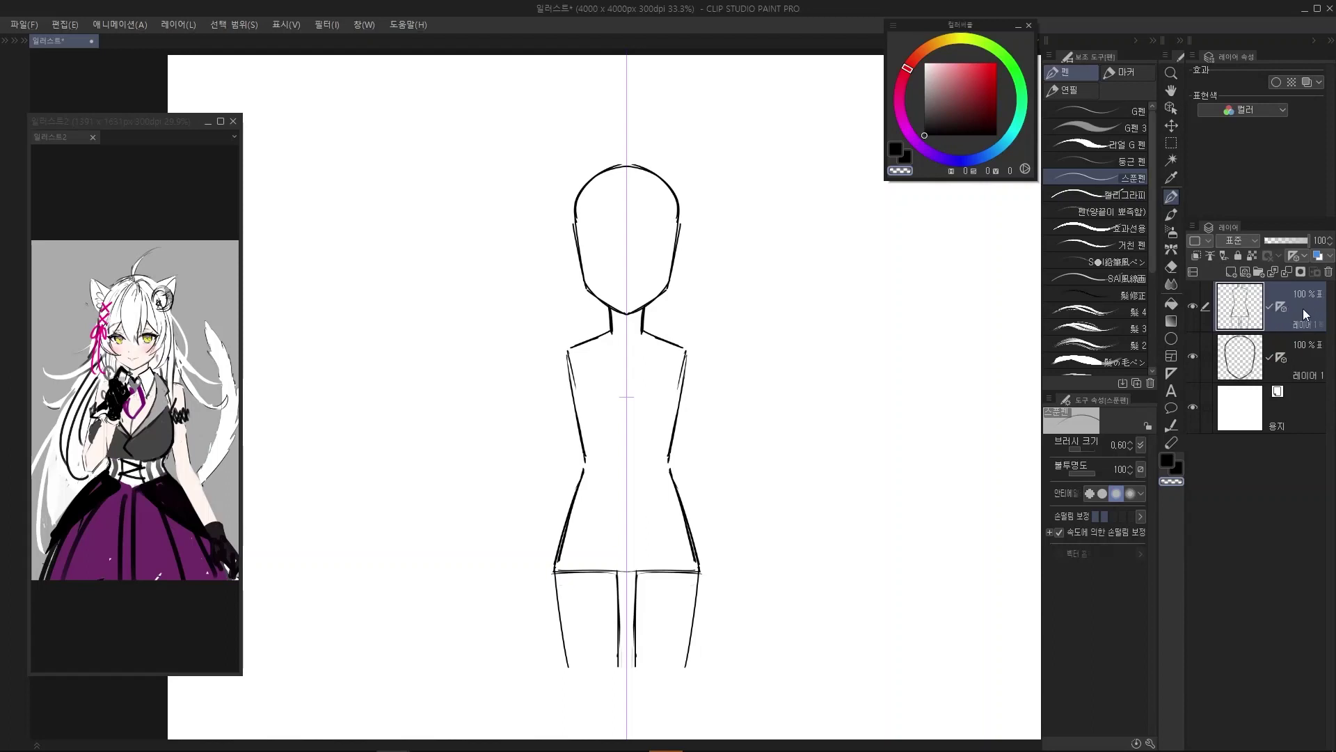
# Duplicate the body sketch layer with its symmetry ruler, then delete the copy's contents across the whole canvas and deselect
pyautogui.moveTo(1304, 309); pyautogui.dragTo(1305, 293)
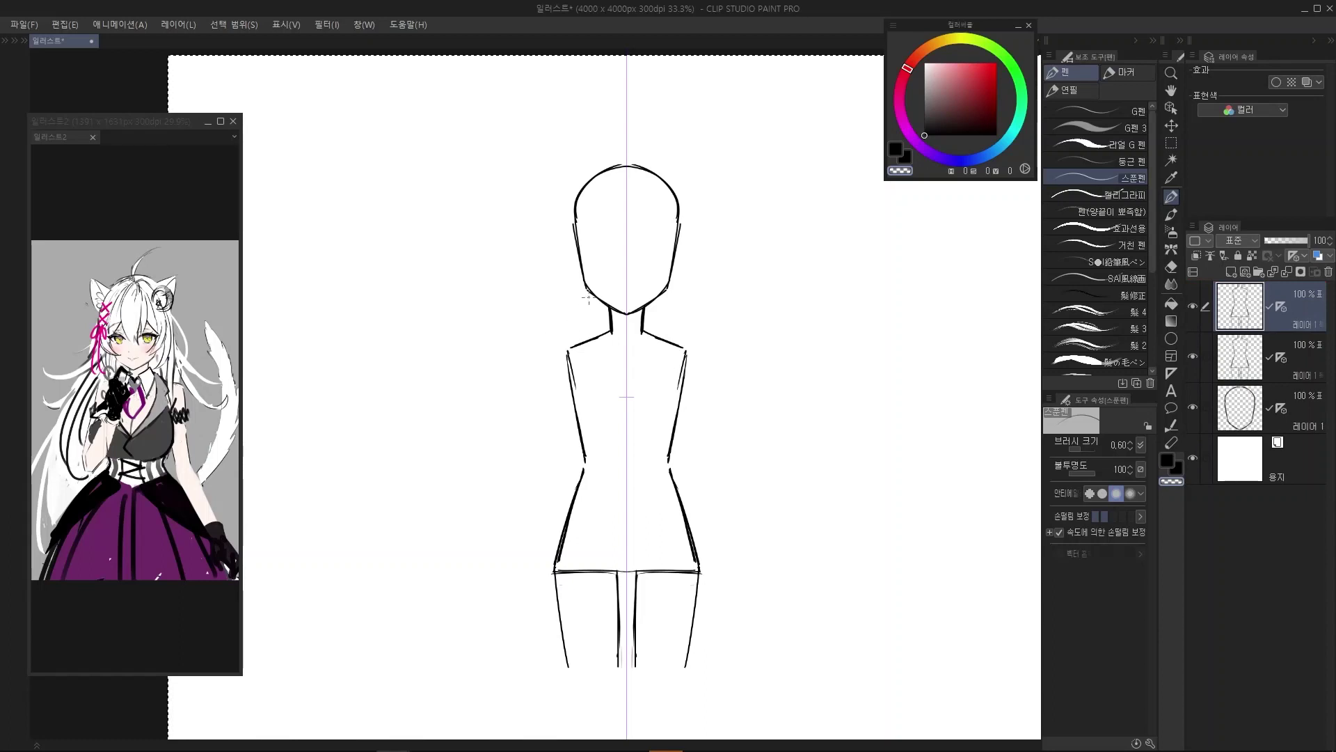
pyautogui.scroll(-2, 459, 179)
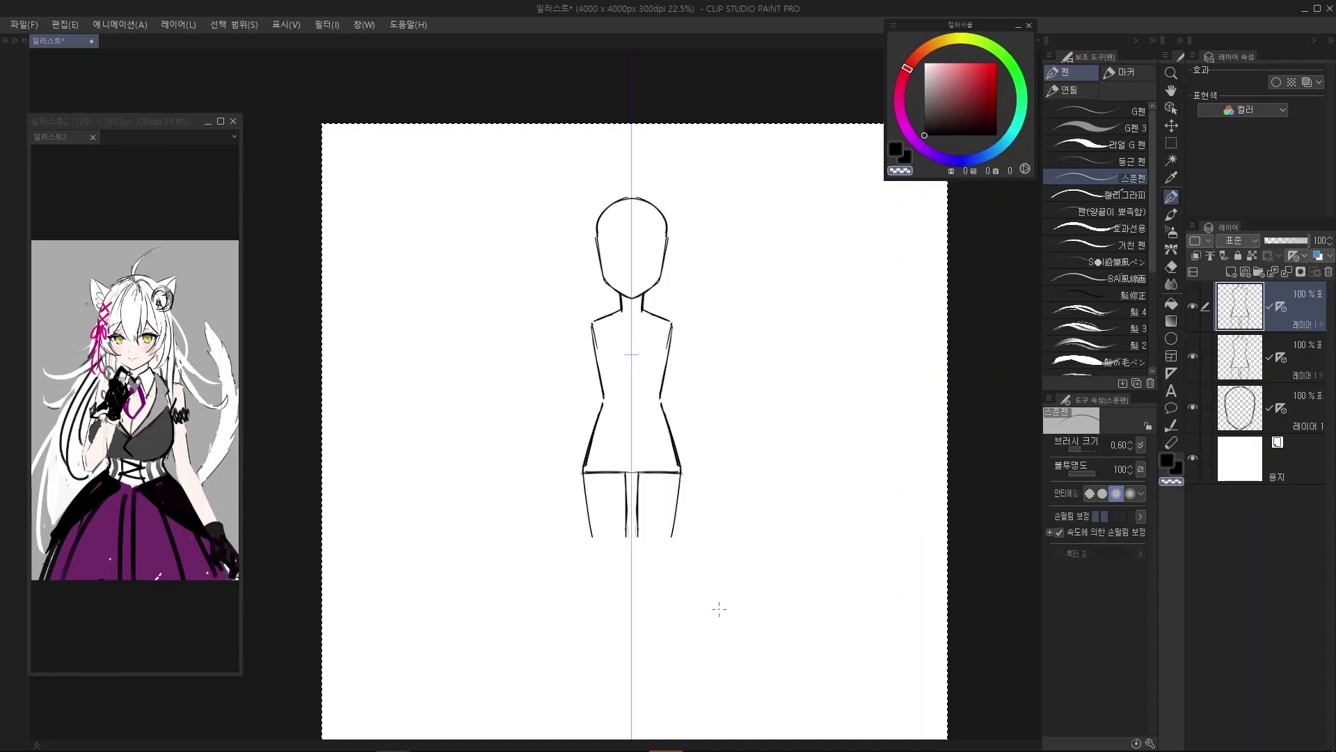
pyautogui.scroll(1, 637, 202)
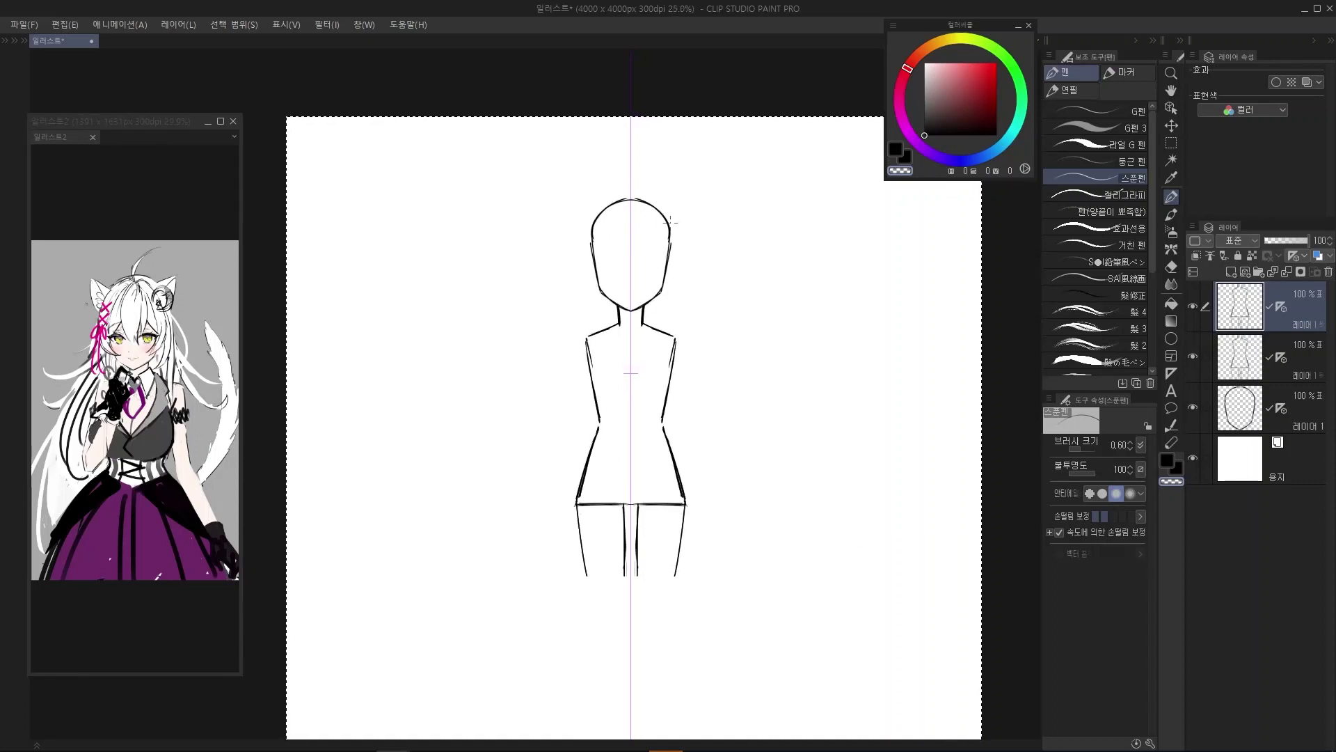
pyautogui.press('Delete')
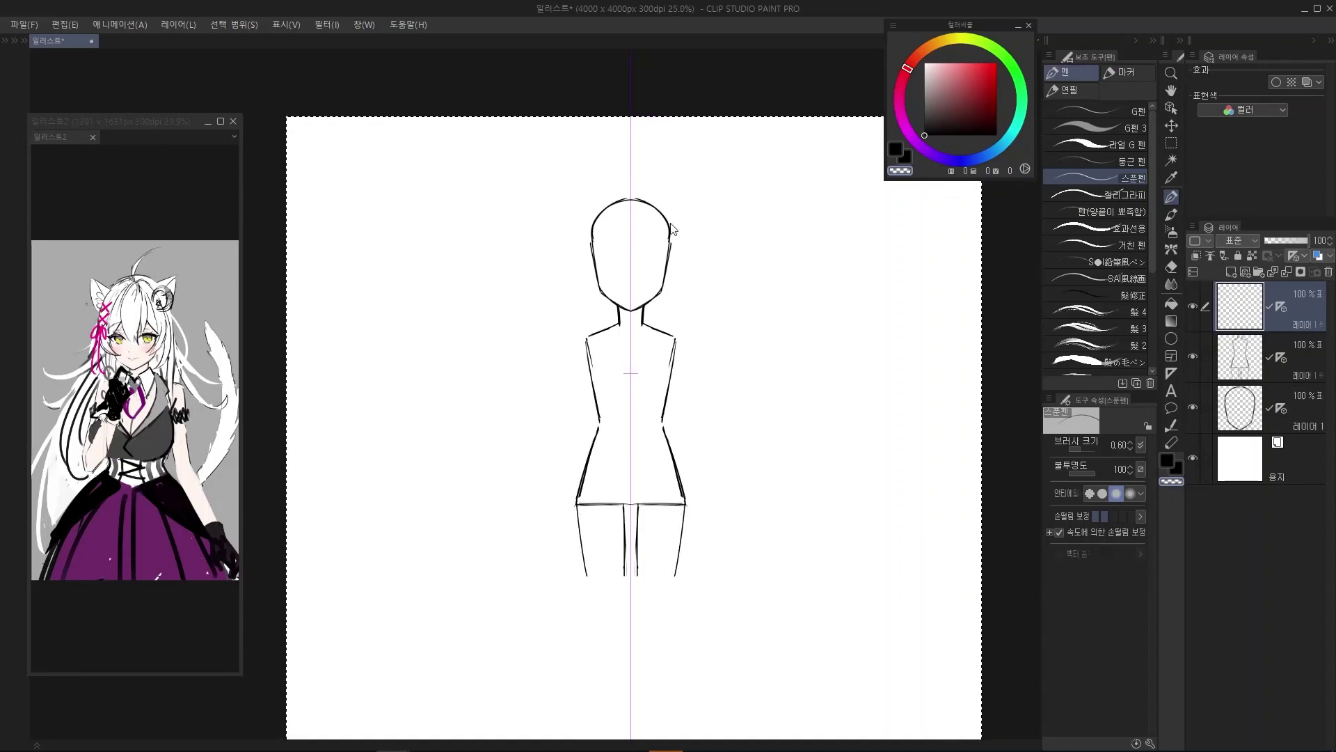
pyautogui.hotkey('ctrl', 'd')
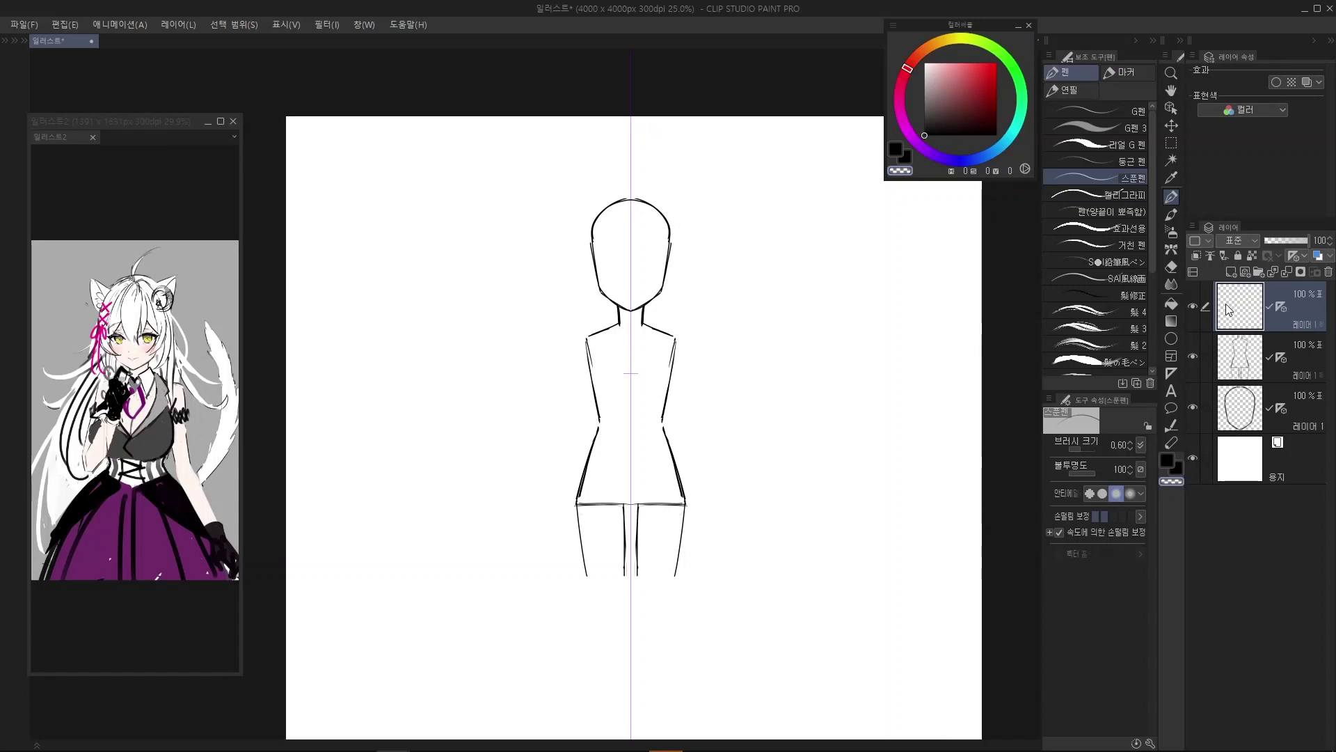
pyautogui.scroll(1, 591, 451)
pyautogui.moveTo(787, 371); pyautogui.dragTo(794, 384)
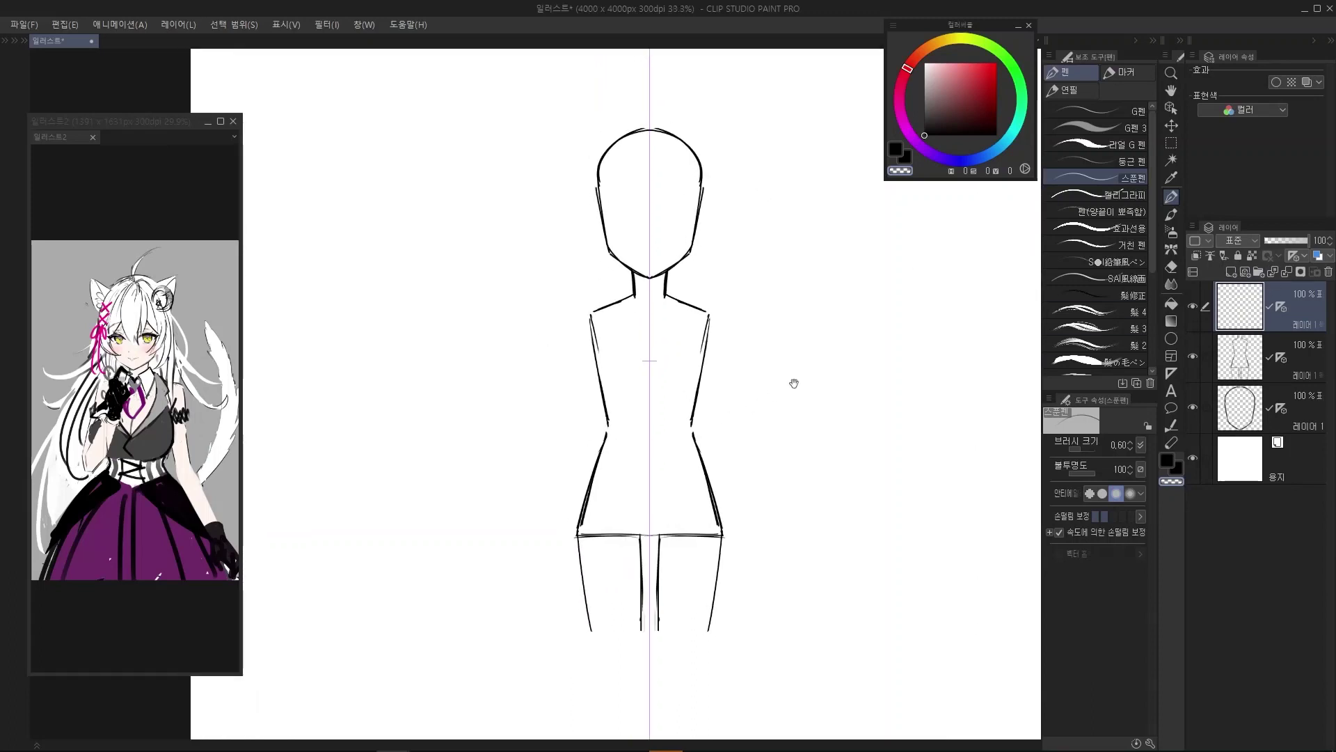
# Return from the transparent to the black drawing colour and rough in short mirrored shoulder curves outside the torso's upper corners
pyautogui.press('e')
pyautogui.press('p')
pyautogui.moveTo(591, 310); pyautogui.dragTo(591, 338)
pyautogui.scroll(2, 604, 340)
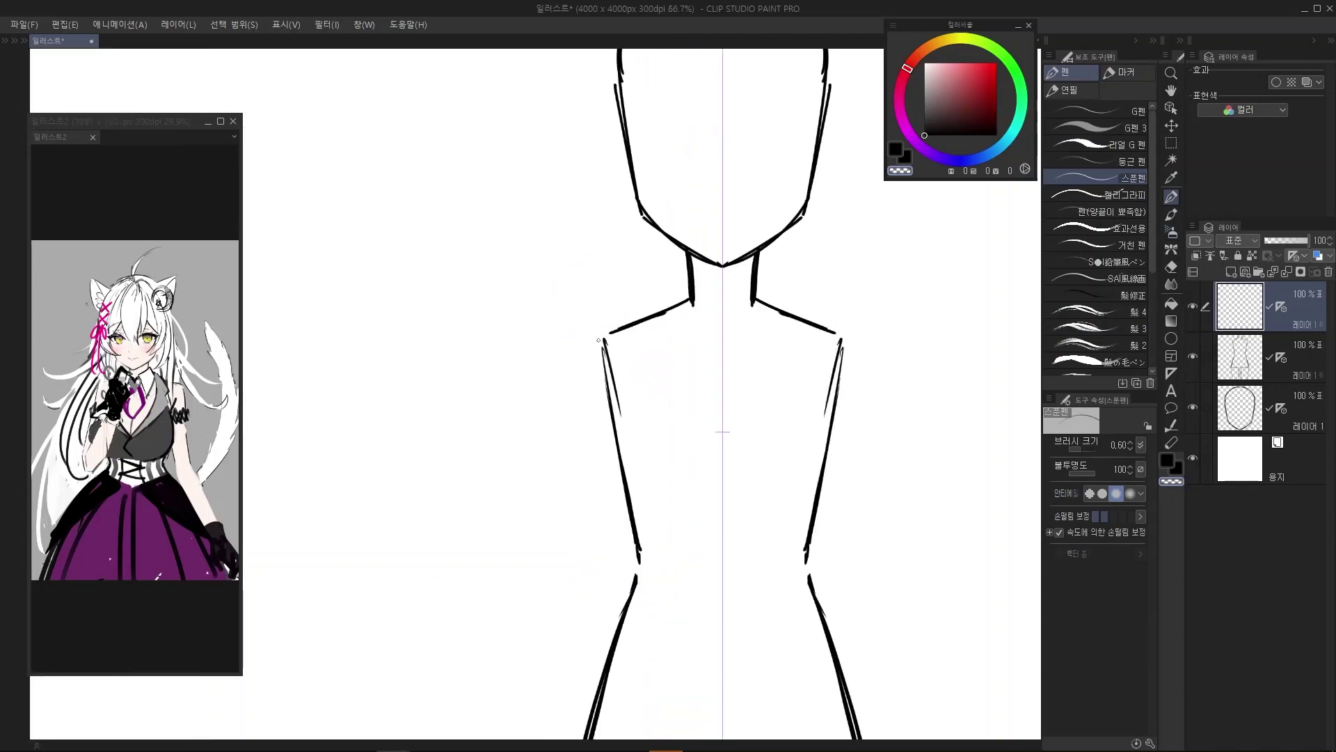
pyautogui.press('c')
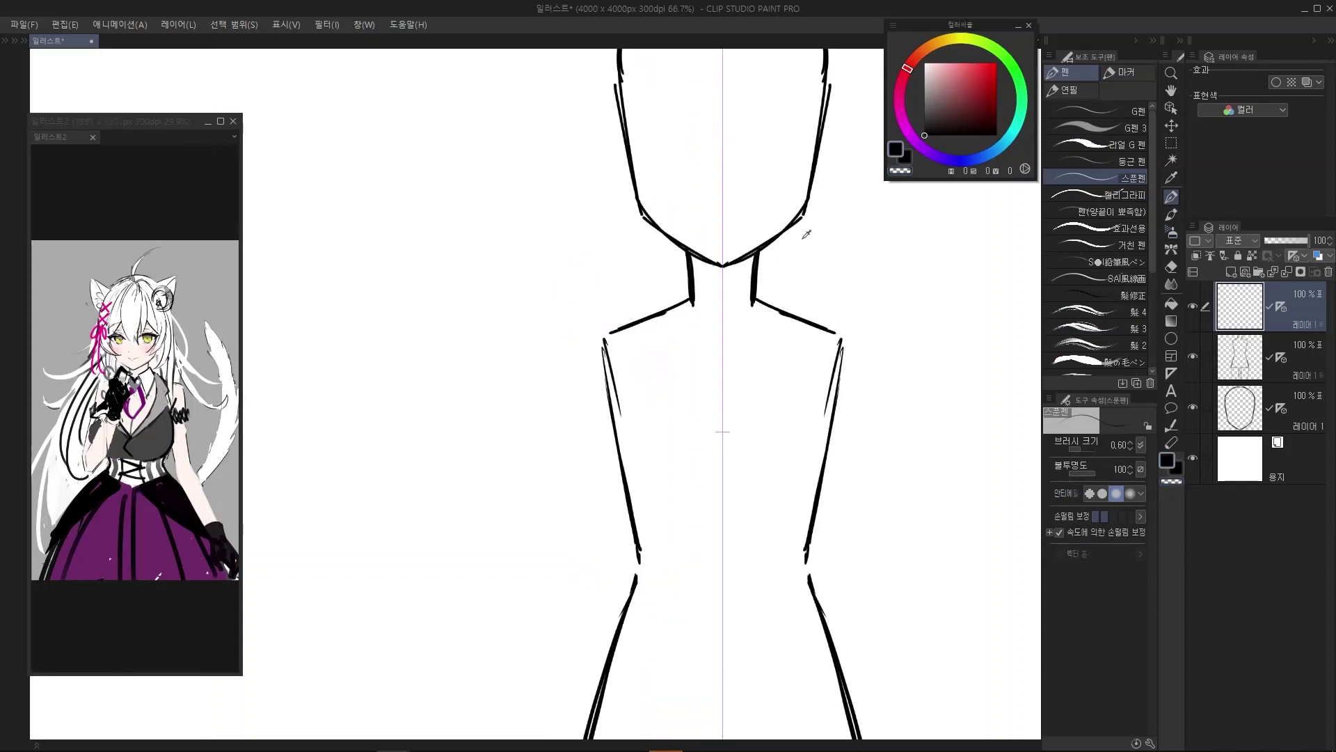
pyautogui.moveTo(608, 348); pyautogui.dragTo(576, 366)
pyautogui.hotkey('ctrl', 'z')
pyautogui.moveTo(588, 332); pyautogui.dragTo(574, 380)
pyautogui.moveTo(579, 341); pyautogui.dragTo(572, 401)
pyautogui.hotkey('ctrl', 'z')
pyautogui.hotkey('ctrl', 'z')
pyautogui.scroll(-2, 582, 347)
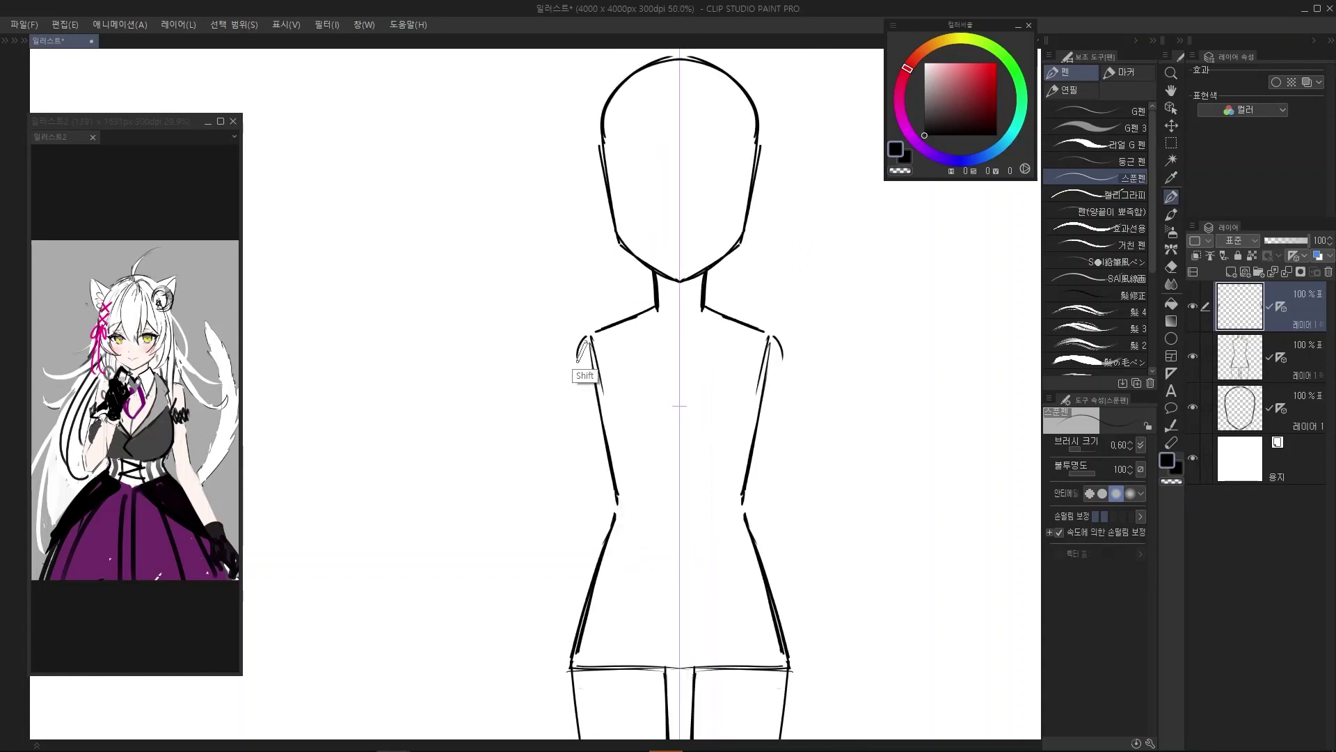
pyautogui.hotkey('ctrl', 'z')
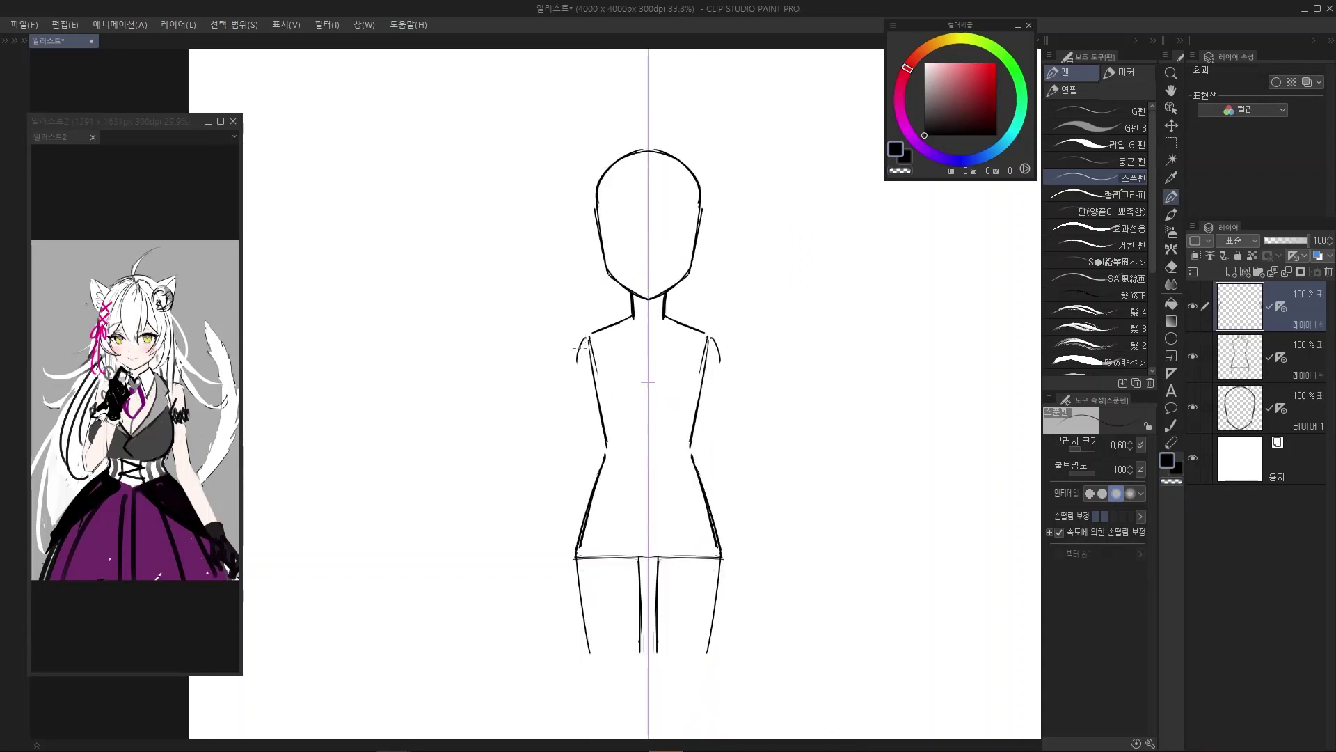
# Redraw the mirrored shoulder curves bolder, rounding them down into the start of the upper arms
pyautogui.moveTo(589, 336)
pyautogui.mouseDown()
pyautogui.moveTo(565, 408)
pyautogui.moveTo(575, 361)
pyautogui.mouseUp()
pyautogui.hotkey('ctrl', 'z')
pyautogui.moveTo(577, 343); pyautogui.dragTo(564, 403)
pyautogui.hotkey('ctrl', 'z')
pyautogui.hotkey('ctrl', 'z')
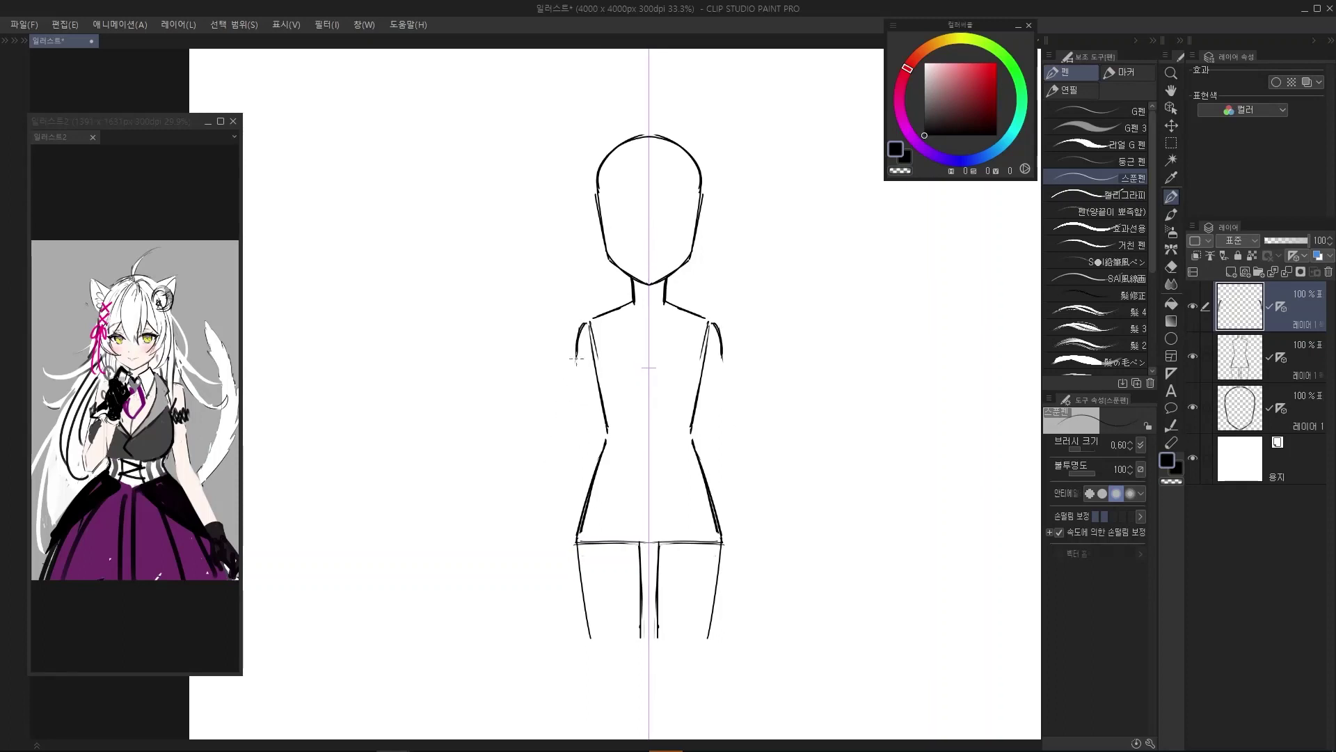
# Sketch the outer upper-arm lines from the shoulder curves down to elbow height, slanting slightly away from the body
pyautogui.moveTo(576, 346); pyautogui.dragTo(565, 419)
pyautogui.hotkey('ctrl', 'z')
pyautogui.moveTo(577, 353); pyautogui.dragTo(566, 437)
pyautogui.hotkey('ctrl', 'z')
pyautogui.moveTo(577, 355); pyautogui.dragTo(567, 438)
pyautogui.moveTo(579, 379); pyautogui.dragTo(575, 426)
pyautogui.hotkey('ctrl', 'z')
pyautogui.hotkey('ctrl', 'z')
pyautogui.hotkey('ctrl', 'z')
# Sketch the inner upper-arm lines from the sides of the torso down to waist height
pyautogui.moveTo(585, 351)
pyautogui.mouseDown()
pyautogui.moveTo(573, 436)
pyautogui.moveTo(603, 407)
pyautogui.mouseUp()
pyautogui.moveTo(604, 386); pyautogui.dragTo(593, 441)
pyautogui.hotkey('ctrl', 'z')
pyautogui.hotkey('ctrl', 'z')
pyautogui.moveTo(607, 382); pyautogui.dragTo(595, 439)
pyautogui.hotkey('ctrl', 'z')
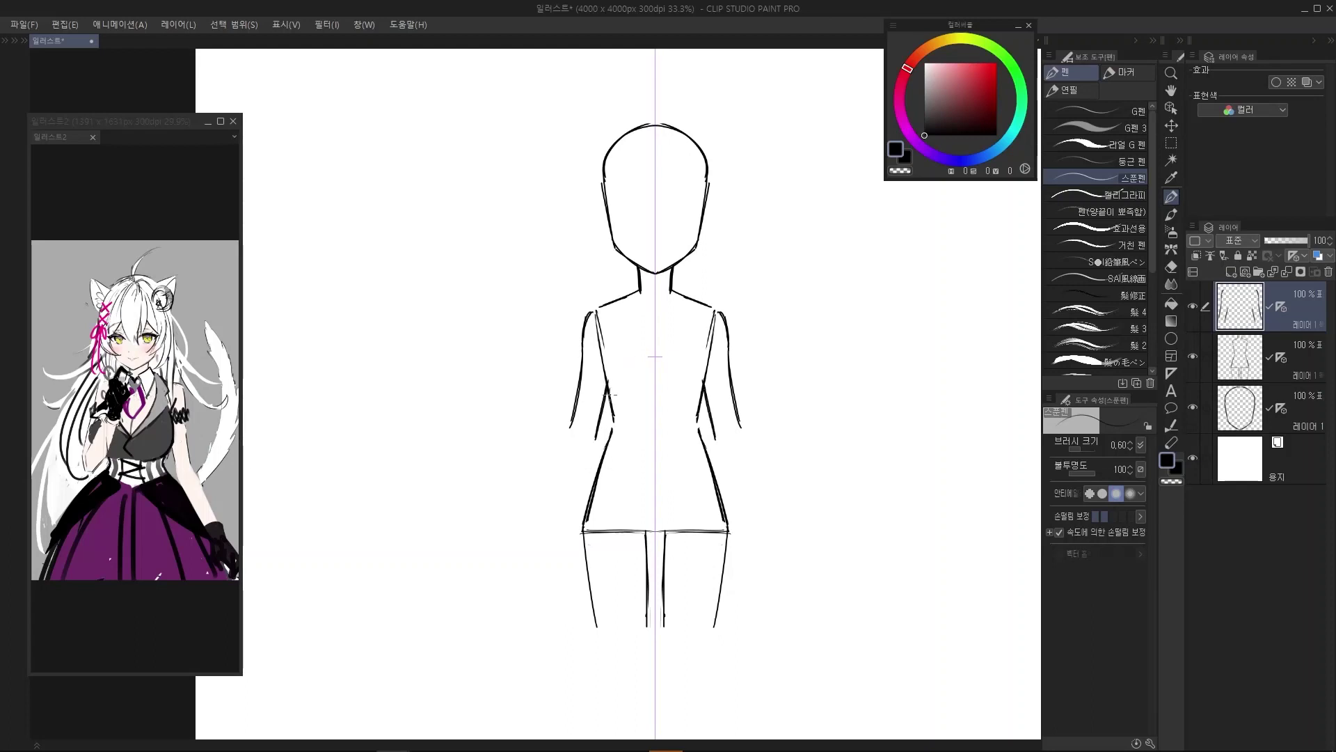
pyautogui.moveTo(610, 394); pyautogui.dragTo(643, 370)
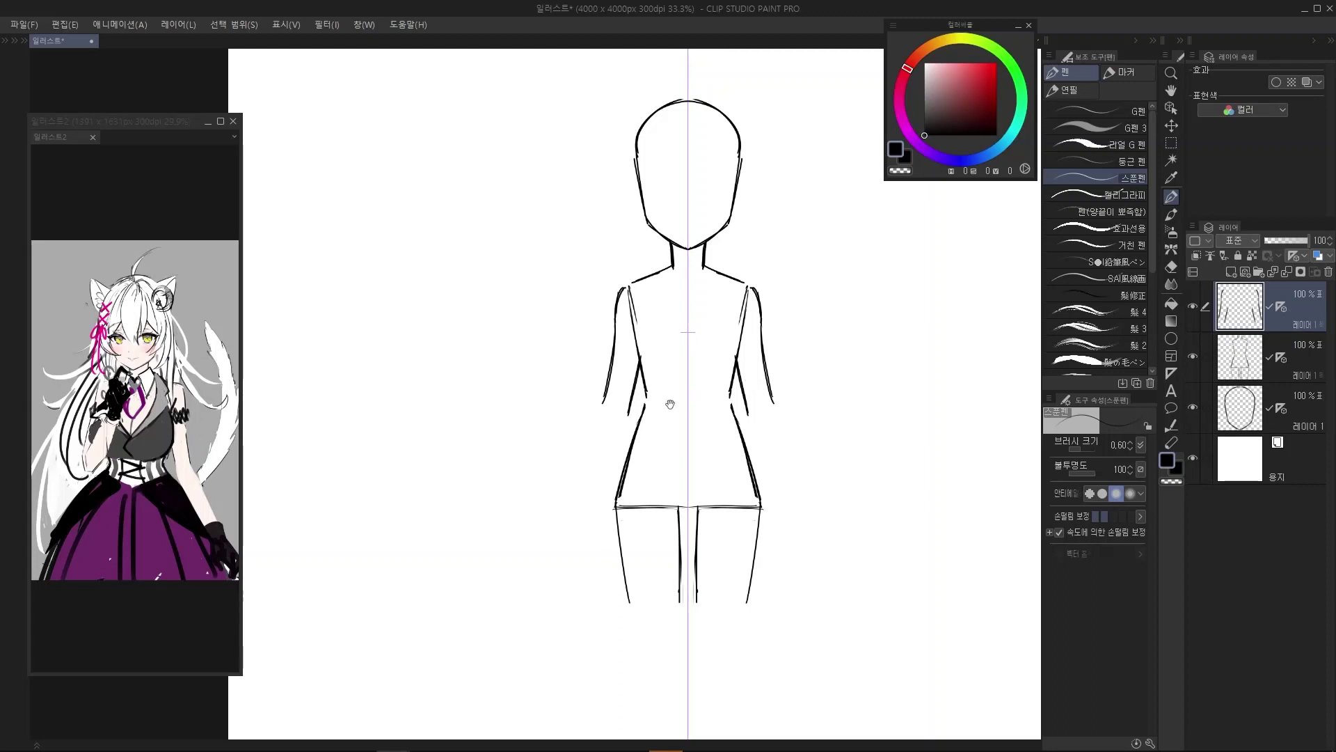
# Sketch guide circles over both elbows, diagonal forearm lines and a horizontal guide across the waist between the elbows
pyautogui.scroll(1, 671, 400)
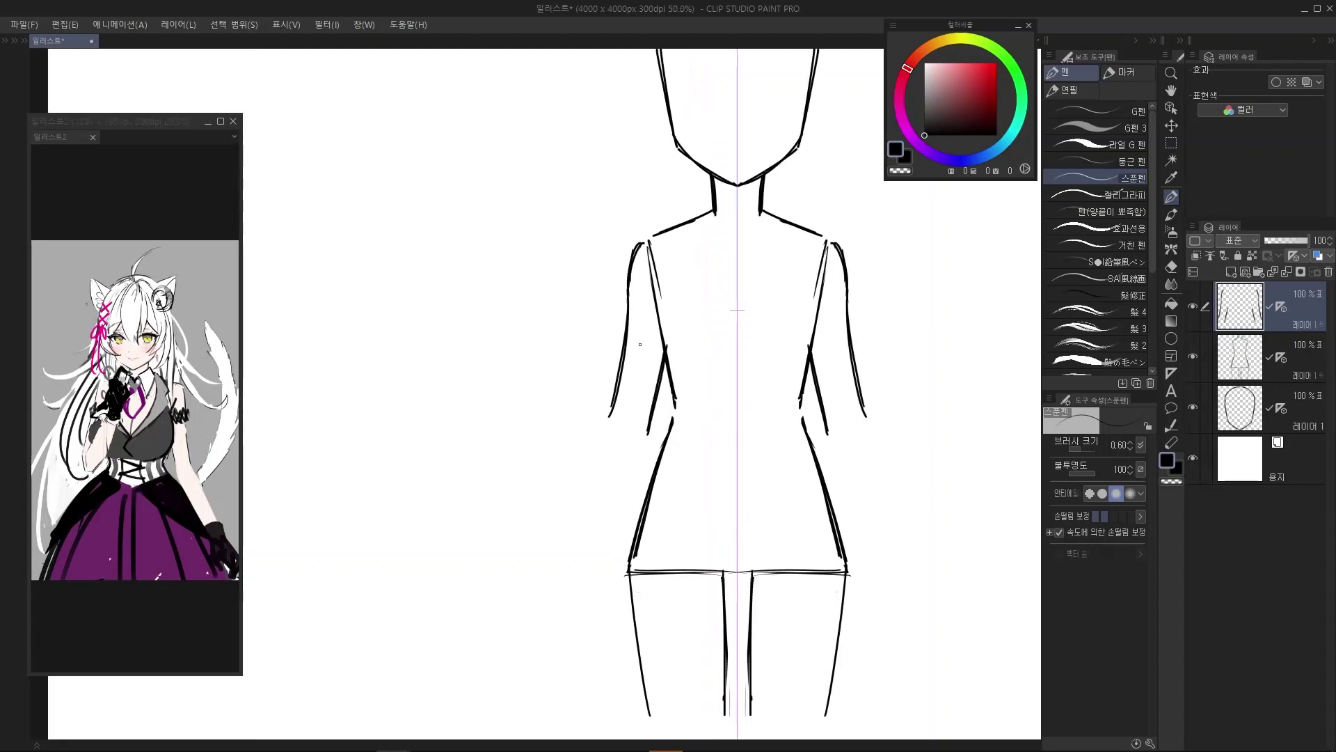
pyautogui.moveTo(641, 339)
pyautogui.mouseDown()
pyautogui.moveTo(625, 432)
pyautogui.moveTo(540, 526)
pyautogui.mouseUp()
pyautogui.moveTo(547, 517); pyautogui.dragTo(586, 473)
pyautogui.moveTo(621, 430); pyautogui.dragTo(635, 340)
pyautogui.moveTo(634, 340)
pyautogui.mouseDown()
pyautogui.moveTo(624, 431)
pyautogui.moveTo(585, 418)
pyautogui.moveTo(659, 429)
pyautogui.moveTo(588, 434)
pyautogui.moveTo(654, 440)
pyautogui.moveTo(601, 409)
pyautogui.moveTo(630, 453)
pyautogui.moveTo(688, 458)
pyautogui.moveTo(648, 437)
pyautogui.moveTo(710, 412)
pyautogui.moveTo(761, 420)
pyautogui.mouseUp()
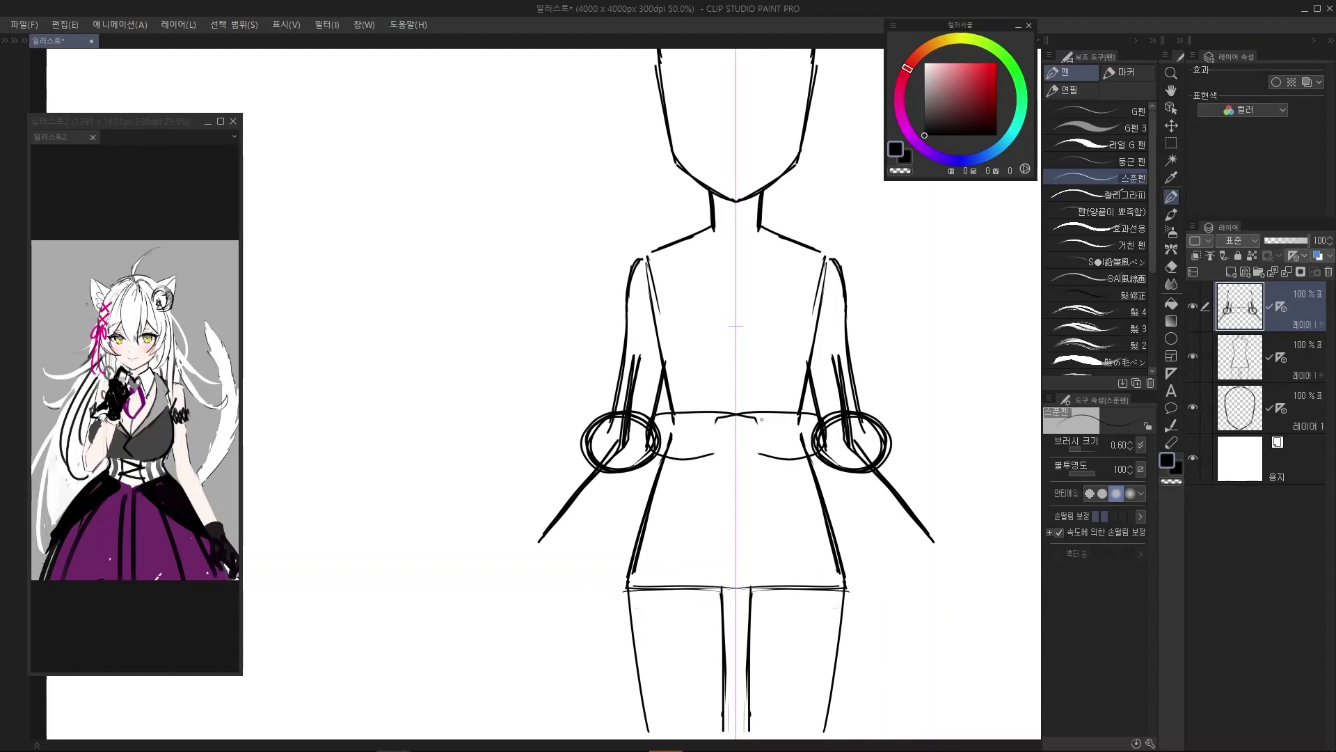
# Undo the elbow circles, forearm guide lines and waist guide, leaving only the upper-arm lines
pyautogui.scroll(-1, 762, 420)
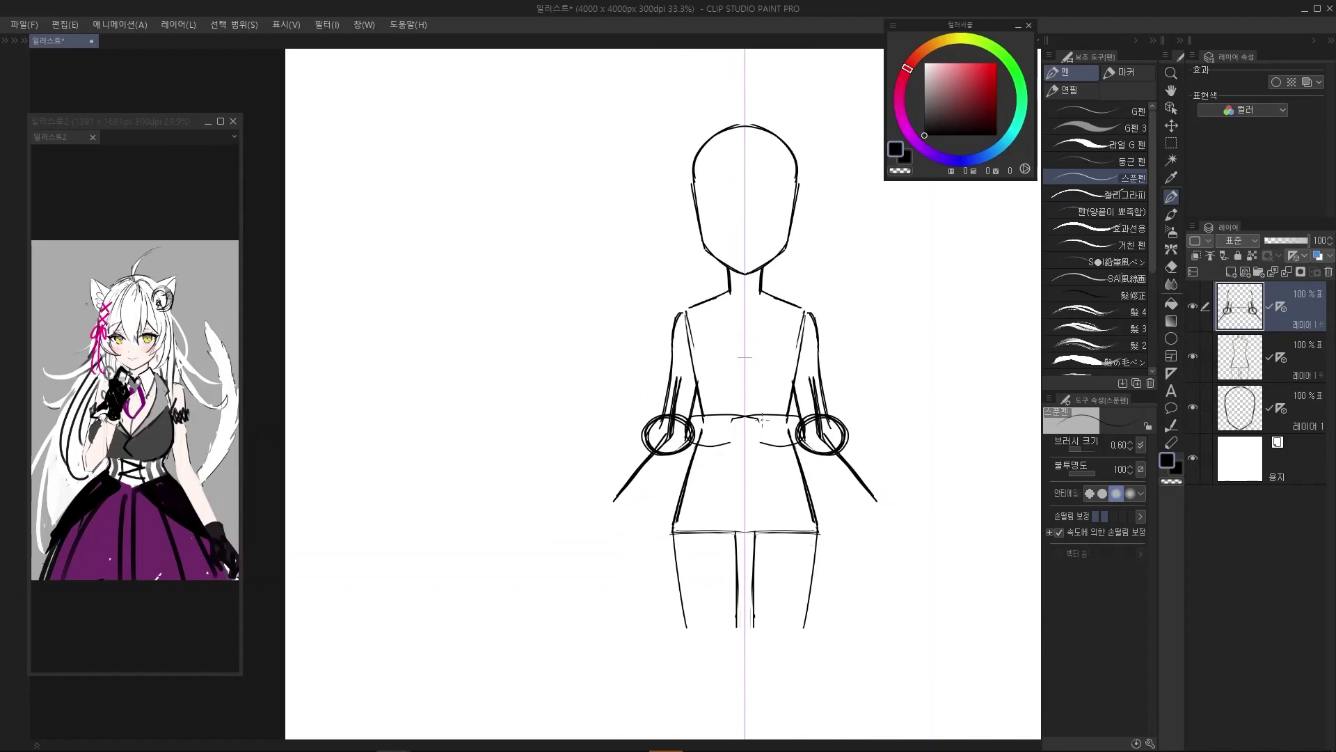
pyautogui.hotkey('ctrl', 'z')
pyautogui.hotkey('ctrl', 'z')
pyautogui.hotkey('ctrl', 'z')
pyautogui.hotkey('ctrl', 'z')
pyautogui.hotkey('ctrl', 'z')
pyautogui.hotkey('ctrl', 'z')
pyautogui.moveTo(818, 424); pyautogui.dragTo(763, 429)
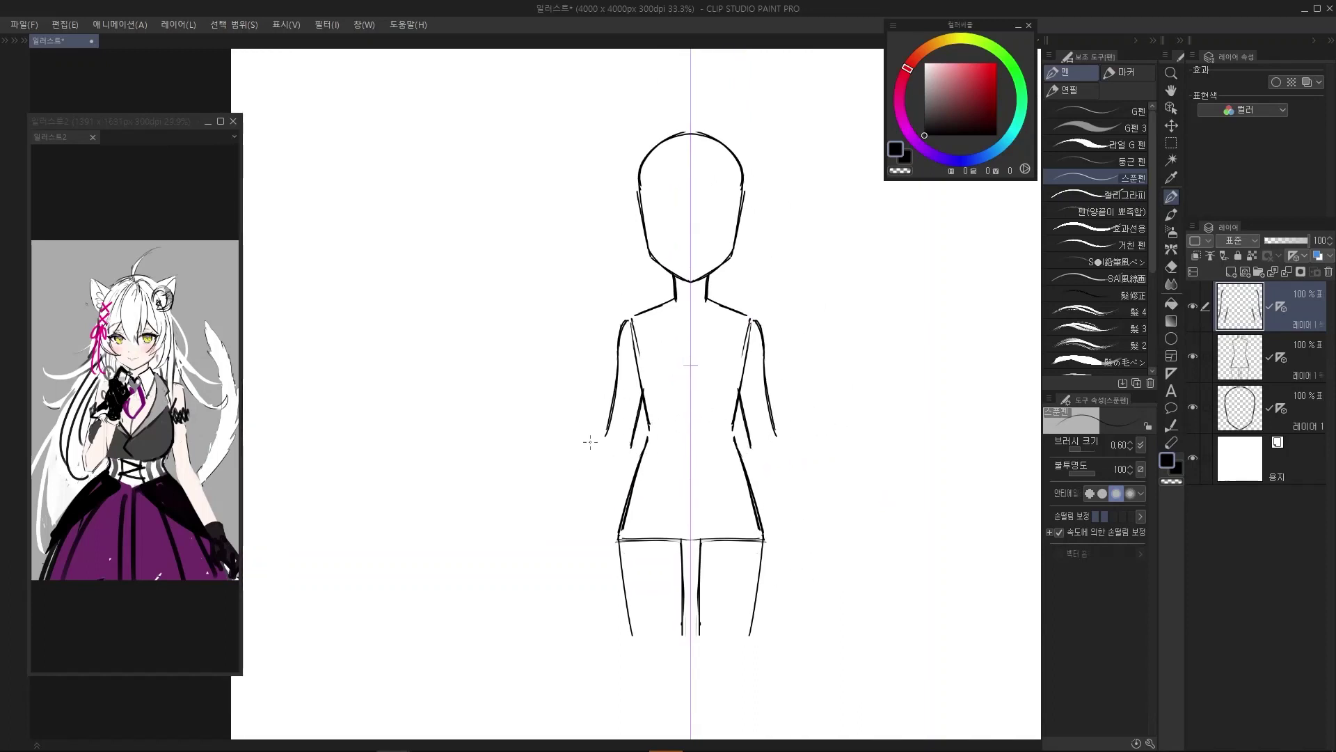
# Sketch the outer forearm lines from the elbows diagonally outward and down to the wrists at hip height
pyautogui.moveTo(605, 436); pyautogui.dragTo(595, 484)
pyautogui.hotkey('ctrl', 'z')
pyautogui.moveTo(606, 435); pyautogui.dragTo(580, 472)
pyautogui.hotkey('ctrl', 'z')
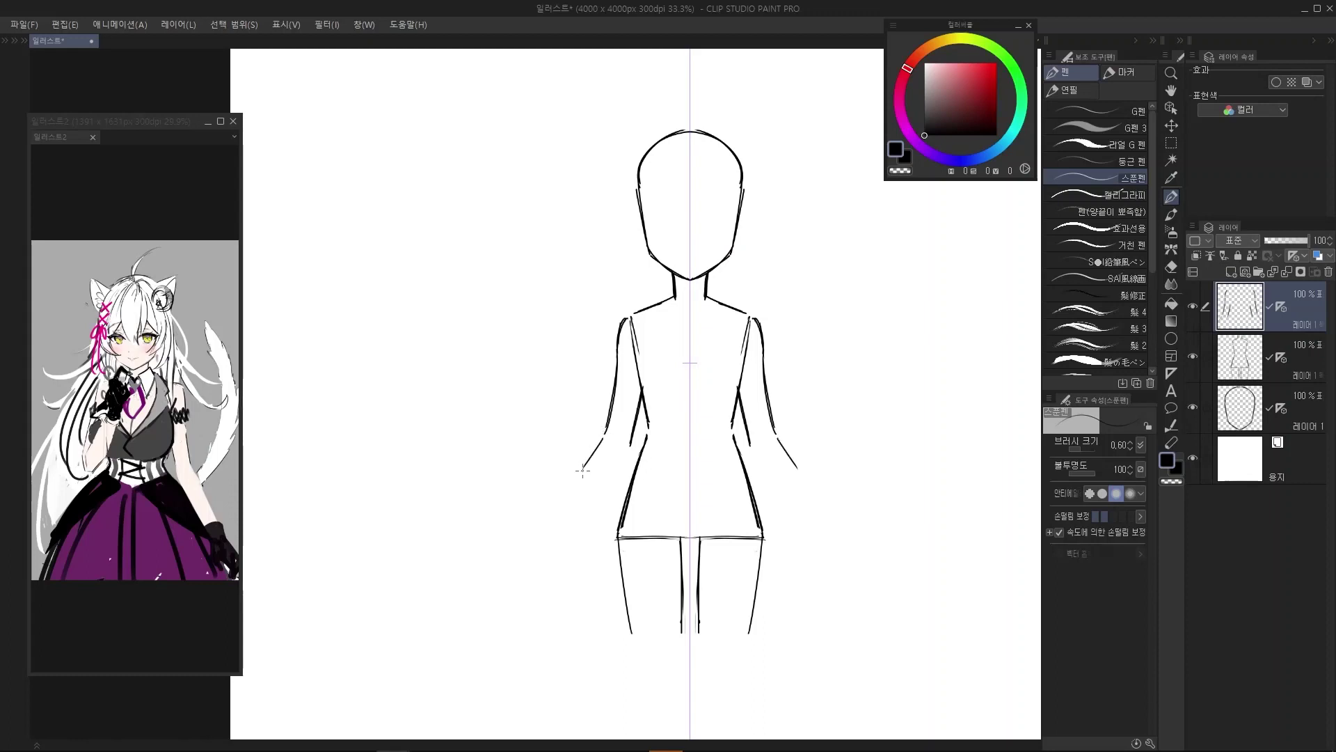
pyautogui.hotkey('ctrl', 'z')
pyautogui.hotkey('ctrl', 'z')
pyautogui.moveTo(607, 426)
pyautogui.mouseDown()
pyautogui.moveTo(578, 490)
pyautogui.moveTo(589, 458)
pyautogui.mouseUp()
pyautogui.moveTo(590, 457); pyautogui.dragTo(559, 523)
pyautogui.hotkey('ctrl', 'z')
pyautogui.hotkey('ctrl', 'z')
pyautogui.hotkey('ctrl', 'z')
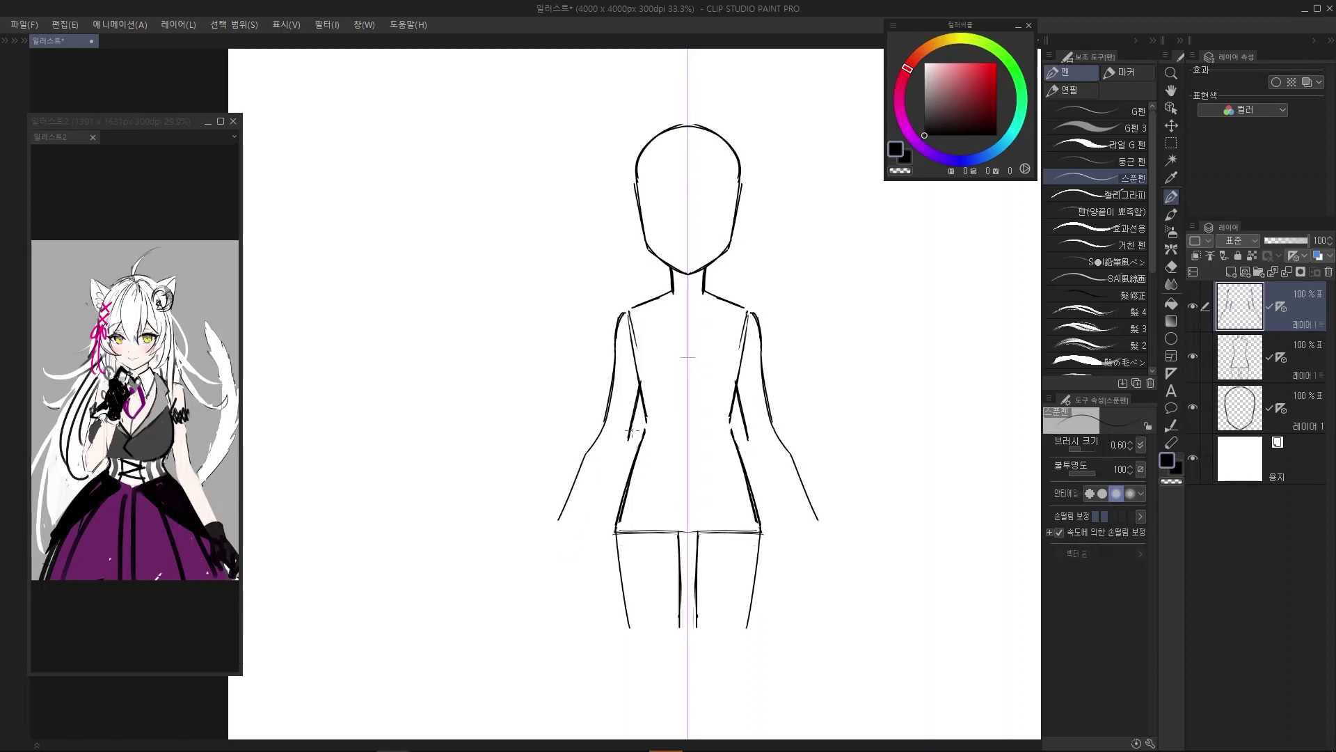
# Sketch the inner forearm lines parallel to the outer ones and close the arms with short wrist lines
pyautogui.hotkey('ctrl', 'z')
pyautogui.moveTo(631, 438)
pyautogui.mouseDown()
pyautogui.moveTo(613, 498)
pyautogui.moveTo(618, 471)
pyautogui.moveTo(644, 455)
pyautogui.moveTo(602, 513)
pyautogui.moveTo(590, 505)
pyautogui.moveTo(605, 519)
pyautogui.mouseUp()
pyautogui.hotkey('ctrl', 'z')
pyautogui.hotkey('ctrl', 'z')
pyautogui.hotkey('ctrl', 'z')
pyautogui.hotkey('ctrl', 'z')
pyautogui.moveTo(612, 471)
pyautogui.mouseDown()
pyautogui.moveTo(591, 518)
pyautogui.moveTo(630, 443)
pyautogui.moveTo(603, 490)
pyautogui.mouseUp()
pyautogui.hotkey('ctrl', 'z')
pyautogui.moveTo(620, 441); pyautogui.dragTo(591, 515)
pyautogui.moveTo(667, 463); pyautogui.dragTo(602, 488)
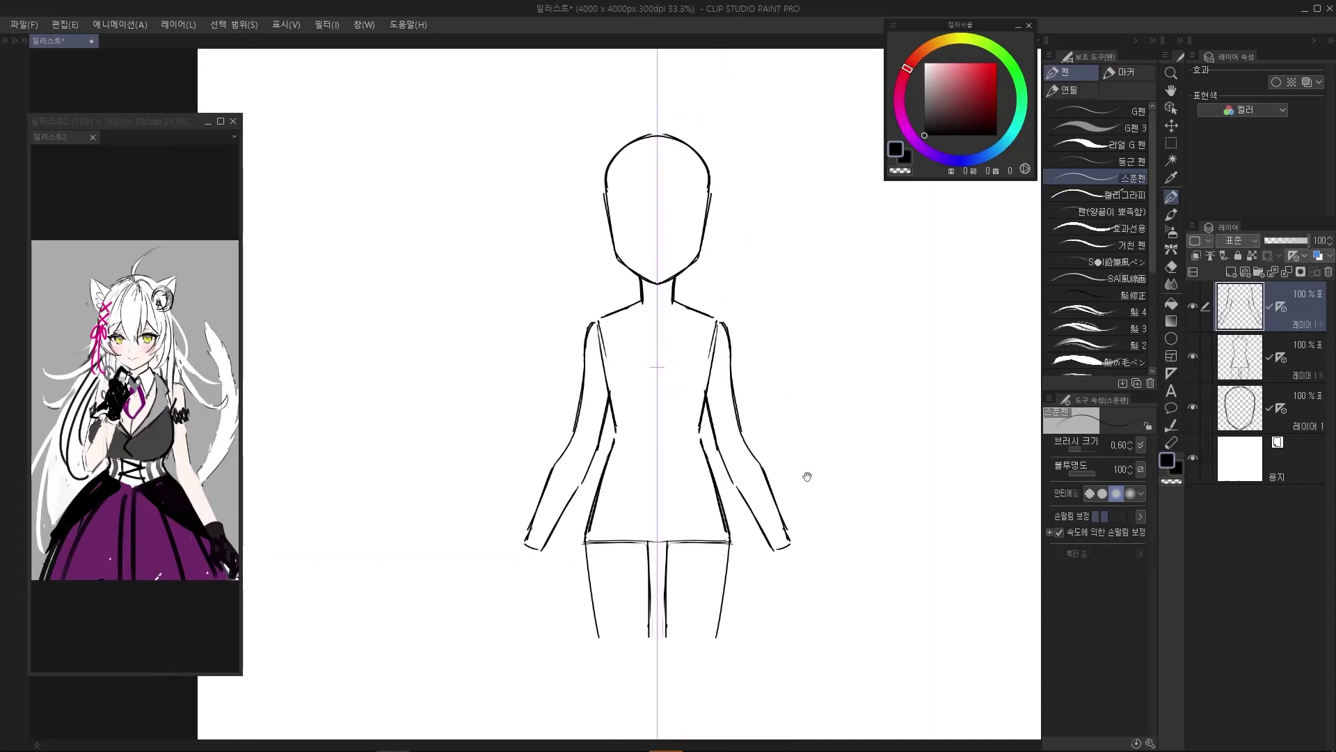
# Reinforce the forearm contours with additional strokes between the elbows and wrists
pyautogui.moveTo(733, 454)
pyautogui.mouseDown()
pyautogui.moveTo(759, 464)
pyautogui.moveTo(786, 532)
pyautogui.mouseUp()
pyautogui.hotkey('ctrl', 'z')
pyautogui.hotkey('ctrl', 'z')
pyautogui.moveTo(731, 476); pyautogui.dragTo(774, 545)
pyautogui.hotkey('ctrl', 'z')
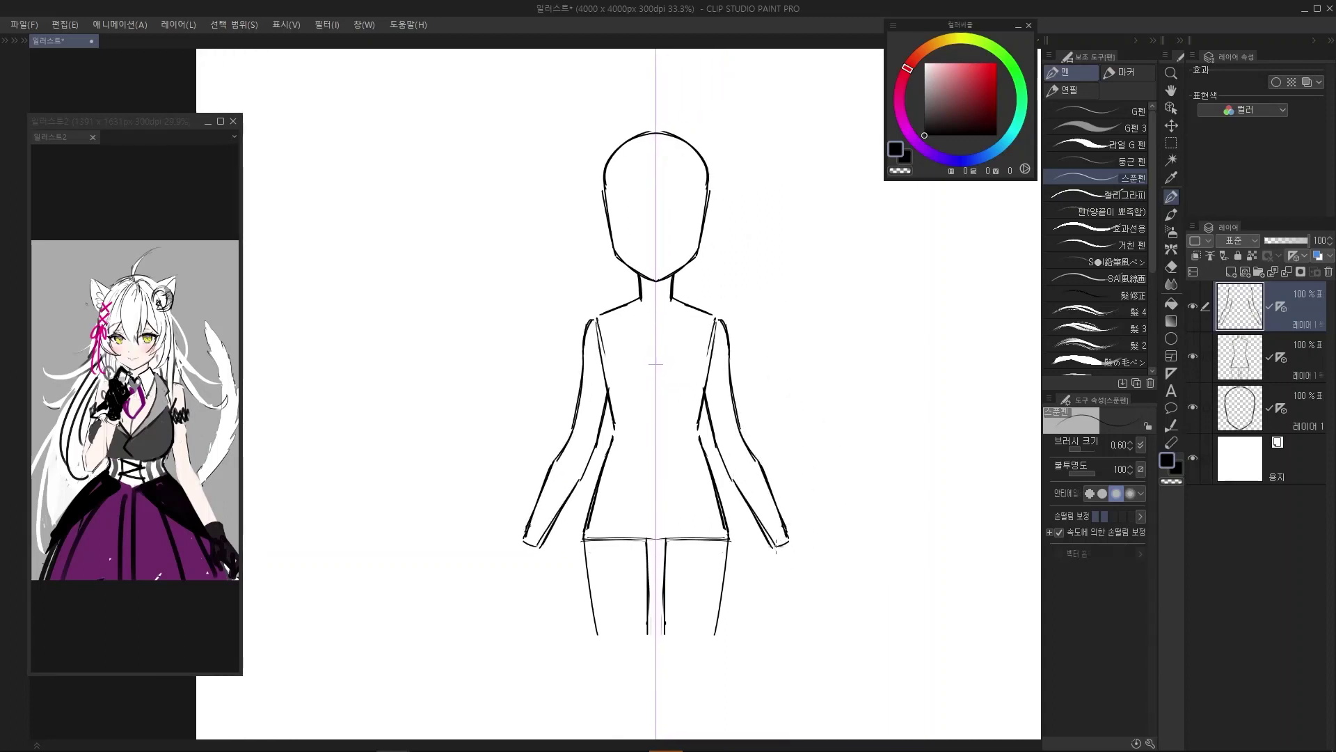
pyautogui.moveTo(730, 465); pyautogui.dragTo(774, 502)
pyautogui.scroll(1, 658, 478)
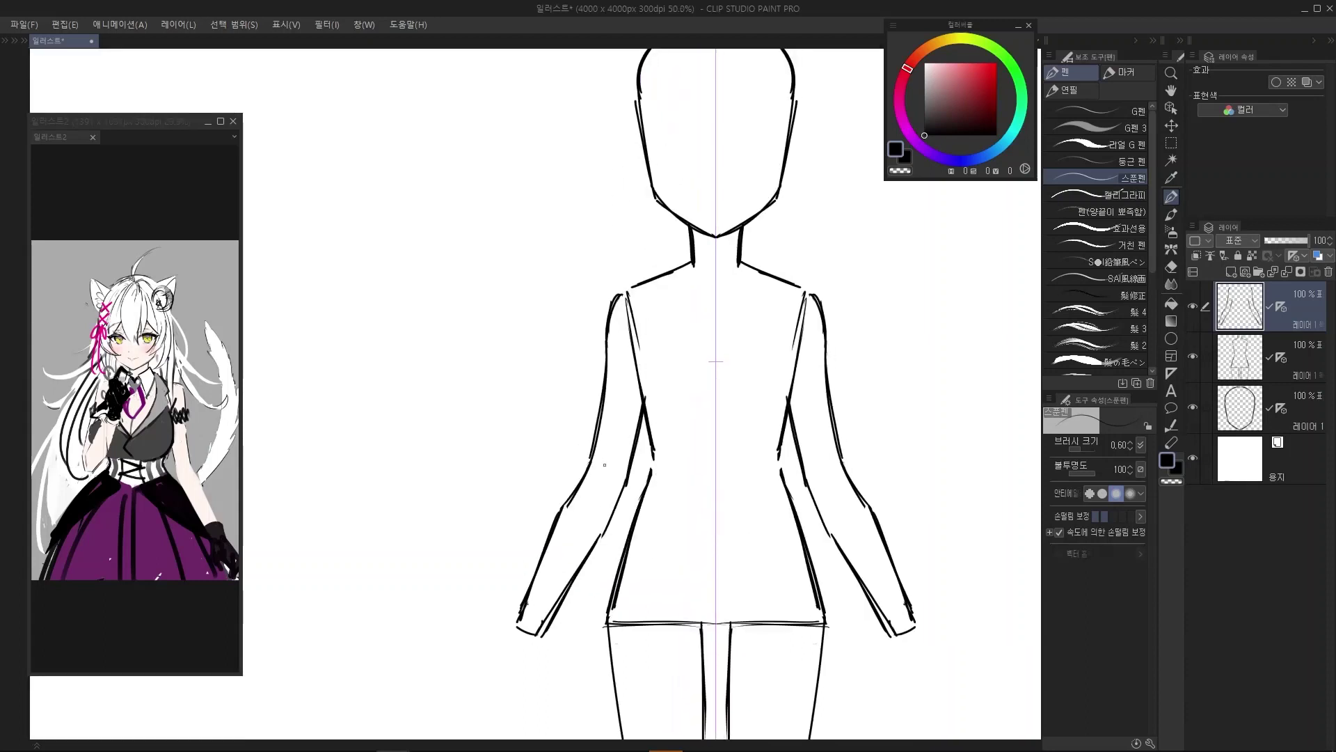
pyautogui.moveTo(614, 486)
pyautogui.mouseDown()
pyautogui.moveTo(623, 446)
pyautogui.moveTo(625, 482)
pyautogui.moveTo(605, 445)
pyautogui.moveTo(703, 469)
pyautogui.moveTo(638, 466)
pyautogui.moveTo(717, 467)
pyautogui.mouseUp()
pyautogui.hotkey('ctrl', 'z')
pyautogui.hotkey('ctrl', 'z')
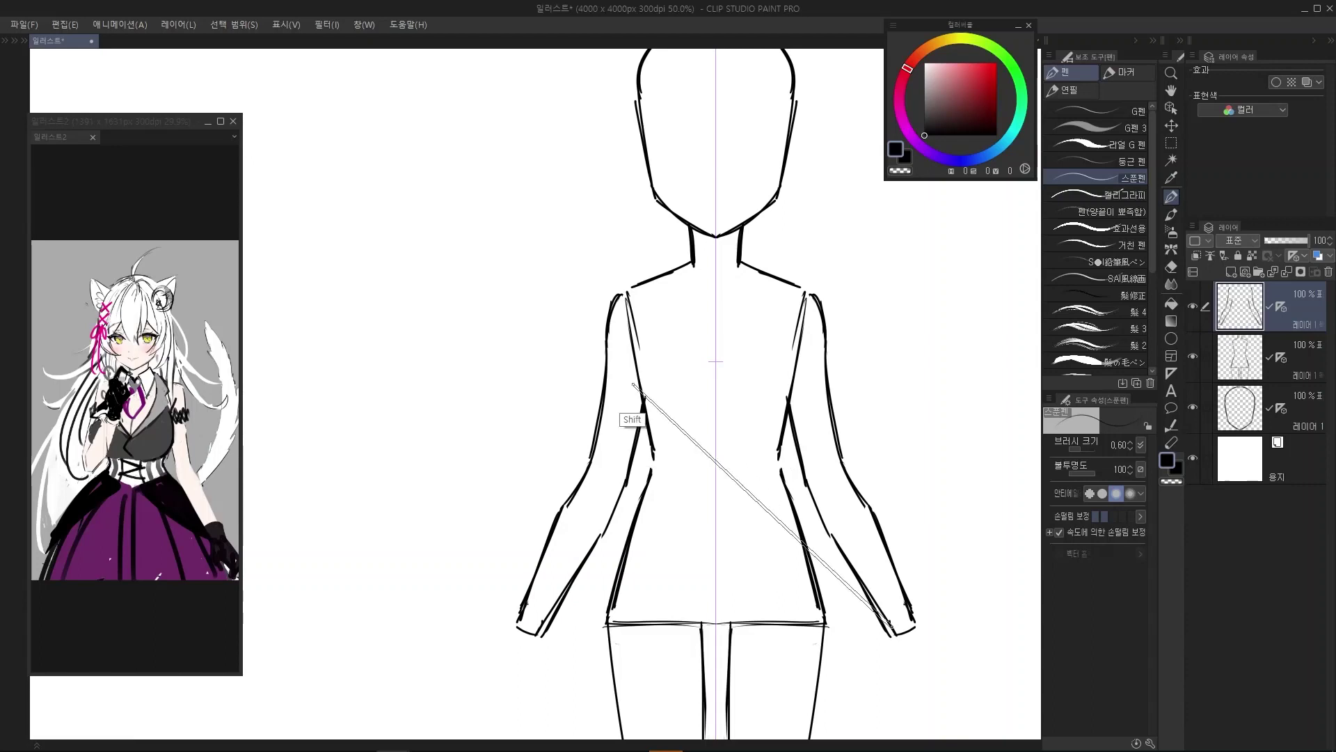
# Sketch mirrored palms extending from the wrists, with a curved thumb shape and the first finger lines
pyautogui.scroll(-1, 631, 389)
pyautogui.moveTo(561, 508)
pyautogui.mouseDown()
pyautogui.moveTo(623, 453)
pyautogui.moveTo(582, 520)
pyautogui.moveTo(632, 525)
pyautogui.moveTo(632, 538)
pyautogui.moveTo(649, 511)
pyautogui.moveTo(638, 504)
pyautogui.mouseUp()
pyautogui.scroll(1, 605, 488)
pyautogui.hotkey('ctrl', 'z')
pyautogui.hotkey('ctrl', 'z')
pyautogui.hotkey('ctrl', 'z')
pyautogui.hotkey('ctrl', 'z')
pyautogui.hotkey('ctrl', 'z')
pyautogui.moveTo(599, 512)
pyautogui.mouseDown()
pyautogui.moveTo(639, 505)
pyautogui.moveTo(652, 463)
pyautogui.moveTo(634, 459)
pyautogui.moveTo(651, 479)
pyautogui.moveTo(658, 445)
pyautogui.moveTo(637, 498)
pyautogui.mouseUp()
pyautogui.hotkey('ctrl', 'z')
pyautogui.hotkey('ctrl', 'z')
pyautogui.hotkey('ctrl', 'z')
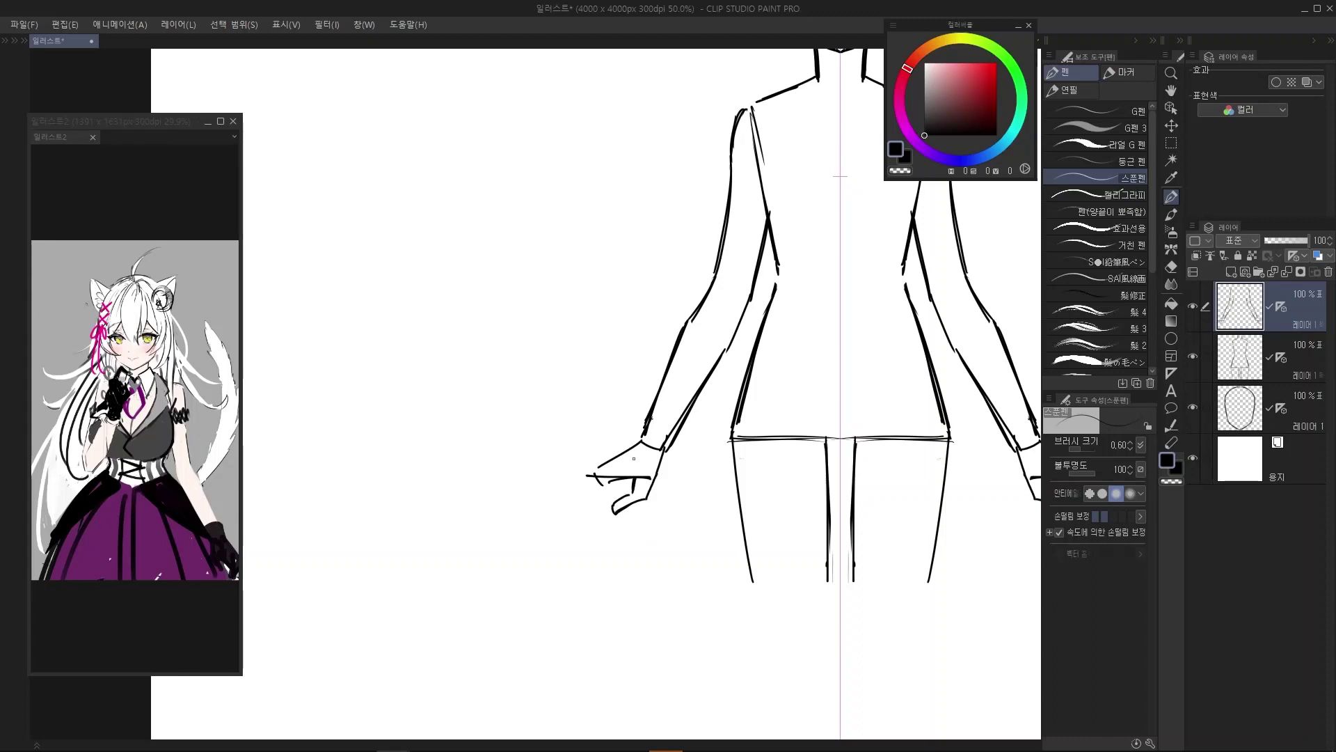
# Sketch the extended index finger and a bent second finger, both tapering to points
pyautogui.moveTo(649, 490)
pyautogui.mouseDown()
pyautogui.moveTo(620, 471)
pyautogui.moveTo(581, 509)
pyautogui.mouseUp()
pyautogui.hotkey('ctrl', 'z')
pyautogui.moveTo(582, 508)
pyautogui.mouseDown()
pyautogui.moveTo(629, 482)
pyautogui.moveTo(603, 492)
pyautogui.moveTo(606, 513)
pyautogui.mouseUp()
pyautogui.hotkey('ctrl', 'z')
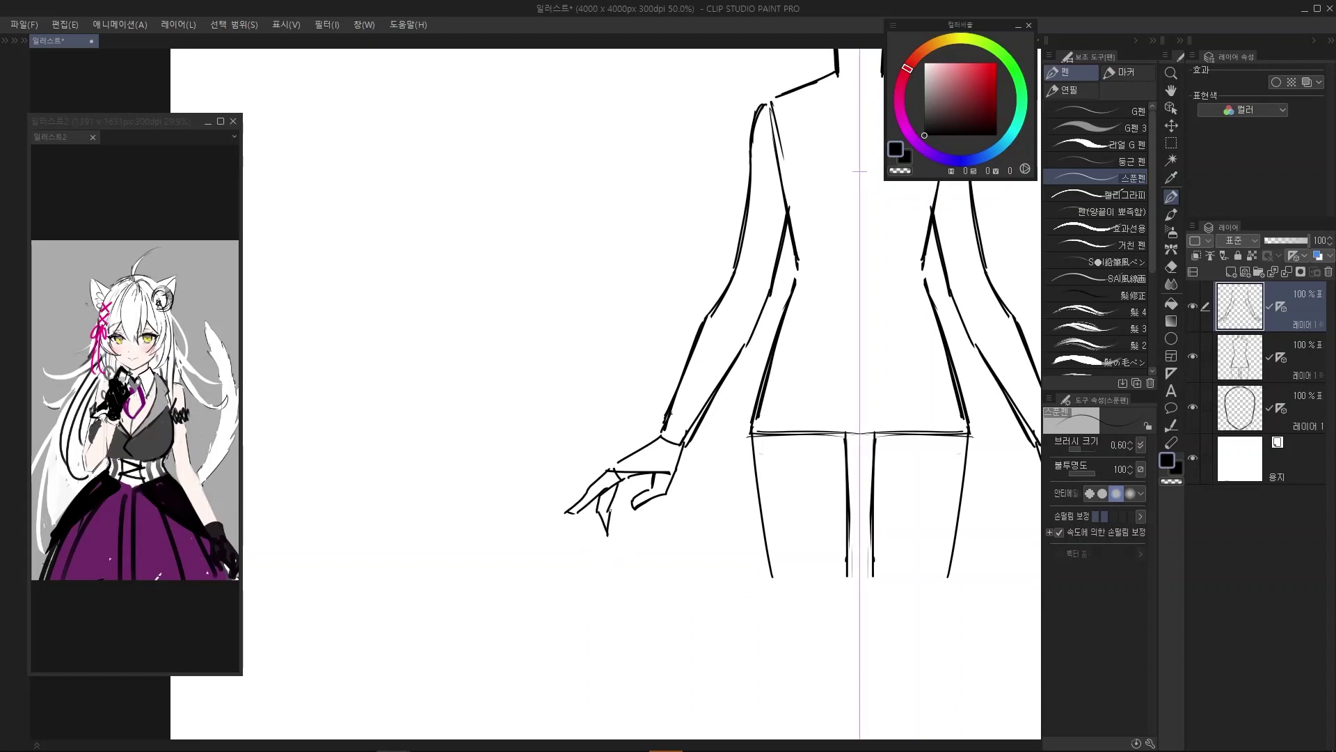
# Add the remaining bent finger lines between the extended finger and the thumb to complete the mirrored hands
pyautogui.moveTo(640, 503); pyautogui.dragTo(624, 512)
pyautogui.moveTo(625, 485); pyautogui.dragTo(594, 515)
pyautogui.hotkey('ctrl', 'z')
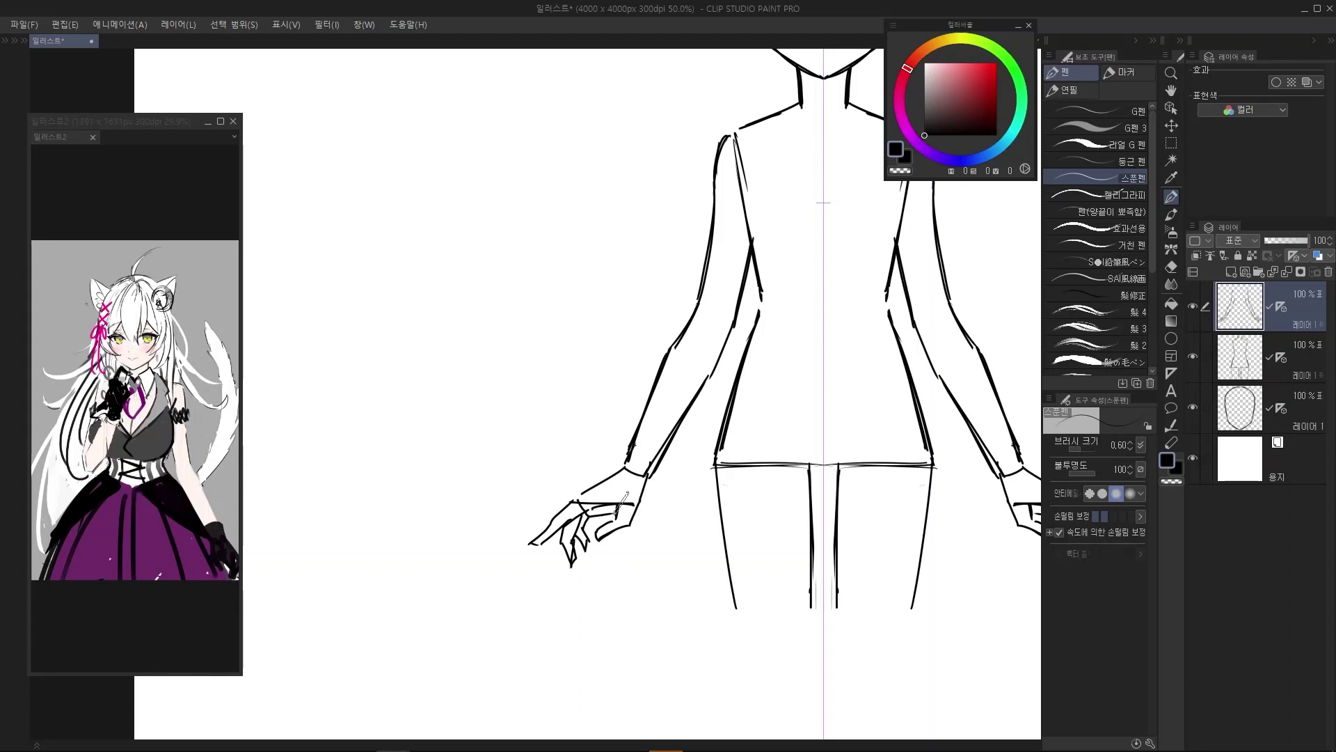
pyautogui.scroll(-1, 604, 462)
pyautogui.moveTo(662, 492)
pyautogui.mouseDown()
pyautogui.moveTo(613, 507)
pyautogui.moveTo(618, 543)
pyautogui.moveTo(474, 565)
pyautogui.moveTo(591, 559)
pyautogui.moveTo(535, 622)
pyautogui.mouseUp()
pyautogui.hotkey('ctrl', 'z')
pyautogui.moveTo(597, 552); pyautogui.dragTo(568, 563)
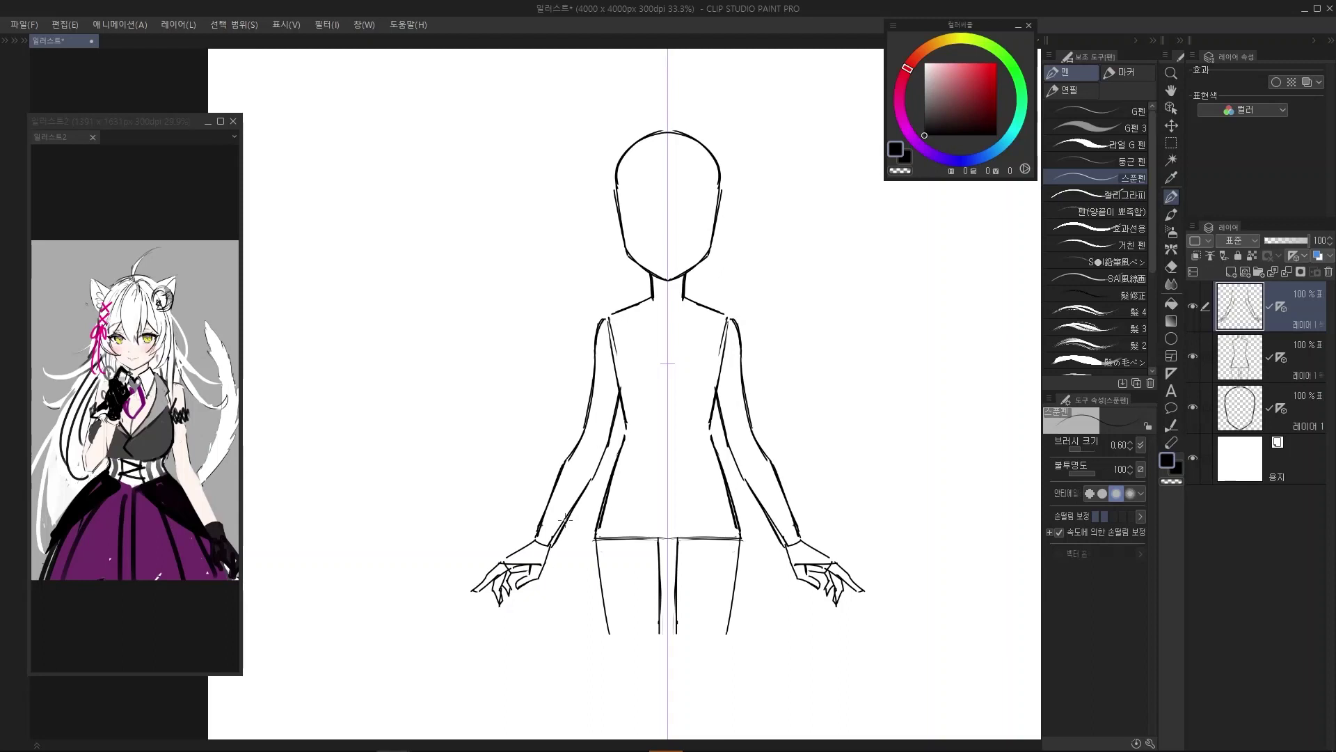
pyautogui.moveTo(661, 457); pyautogui.dragTo(638, 471)
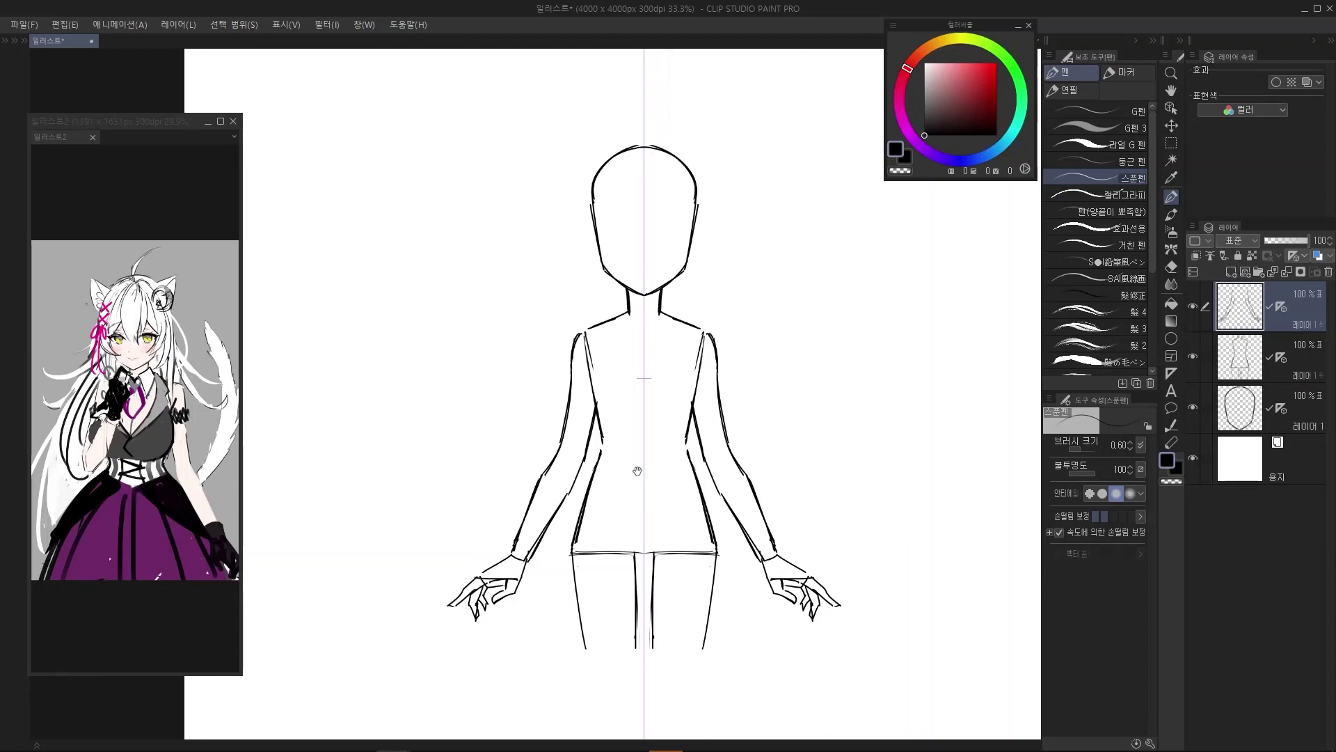
# Switch to the lasso selection tool, encircle one hand so the mirrored hand is selected too, and deselect
pyautogui.click(1171, 142)
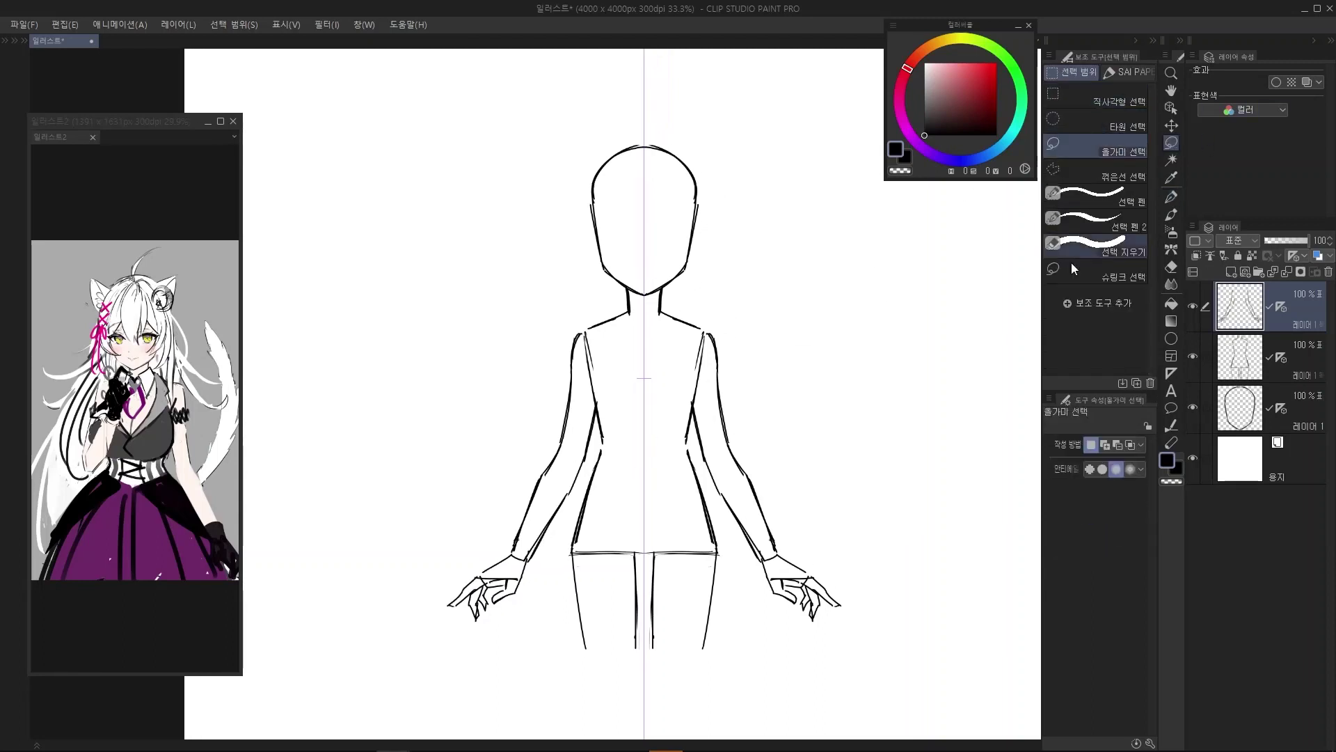
pyautogui.moveTo(543, 555)
pyautogui.mouseDown()
pyautogui.moveTo(564, 511)
pyautogui.moveTo(437, 624)
pyautogui.moveTo(561, 501)
pyautogui.moveTo(540, 500)
pyautogui.mouseUp()
pyautogui.scroll(1, 529, 505)
pyautogui.scroll(-1, 592, 526)
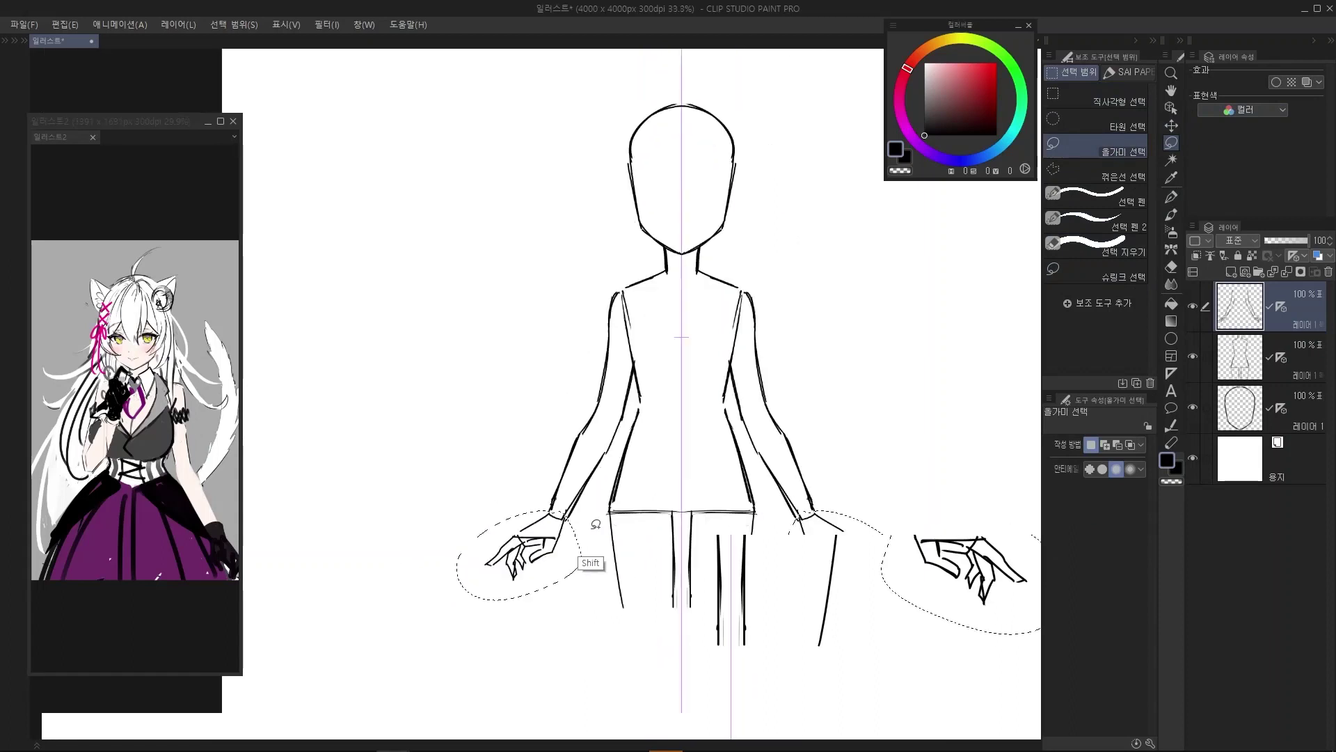
pyautogui.moveTo(632, 517); pyautogui.dragTo(604, 531)
pyautogui.hotkey('ctrl', 'd')
# Try a large lasso selection reaching across the symmetry axis around the figure, and clear it
pyautogui.scroll(-1, 607, 510)
pyautogui.moveTo(738, 448); pyautogui.dragTo(756, 487)
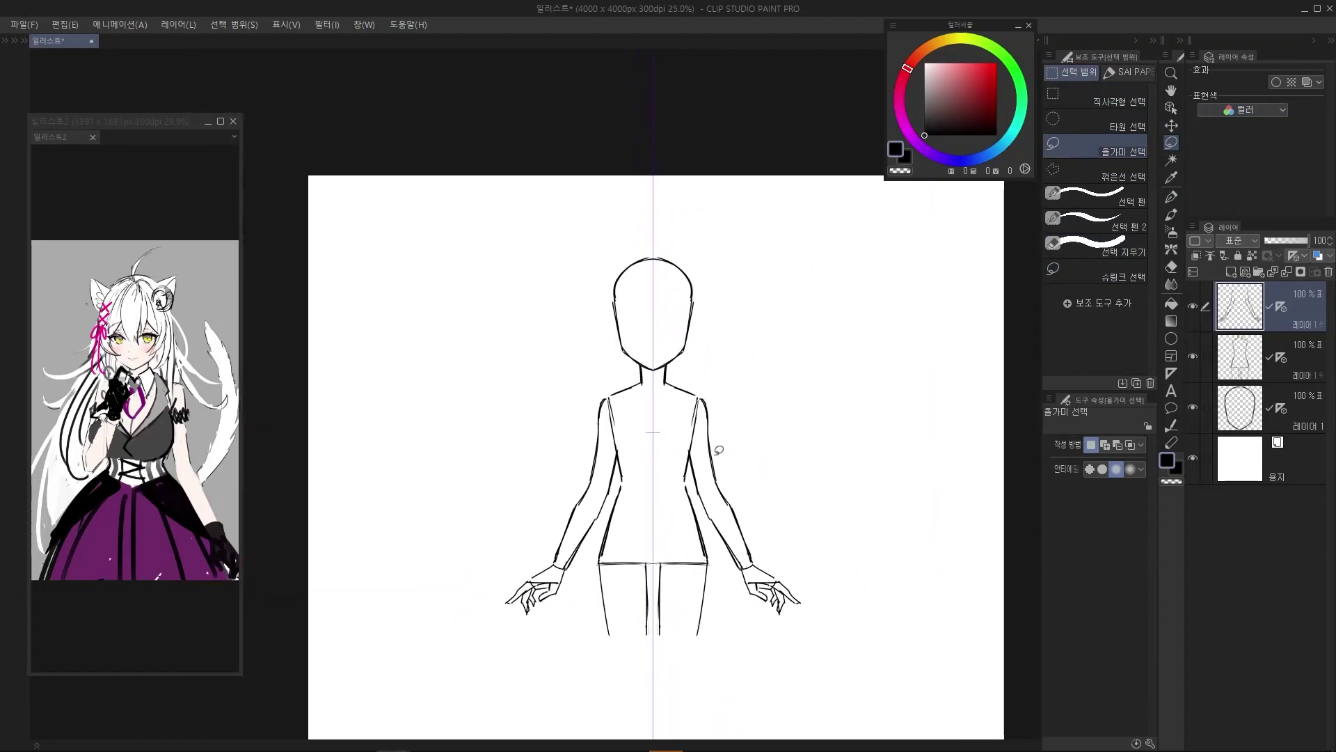
pyautogui.moveTo(778, 611)
pyautogui.mouseDown()
pyautogui.moveTo(717, 639)
pyautogui.moveTo(599, 274)
pyautogui.moveTo(825, 560)
pyautogui.mouseUp()
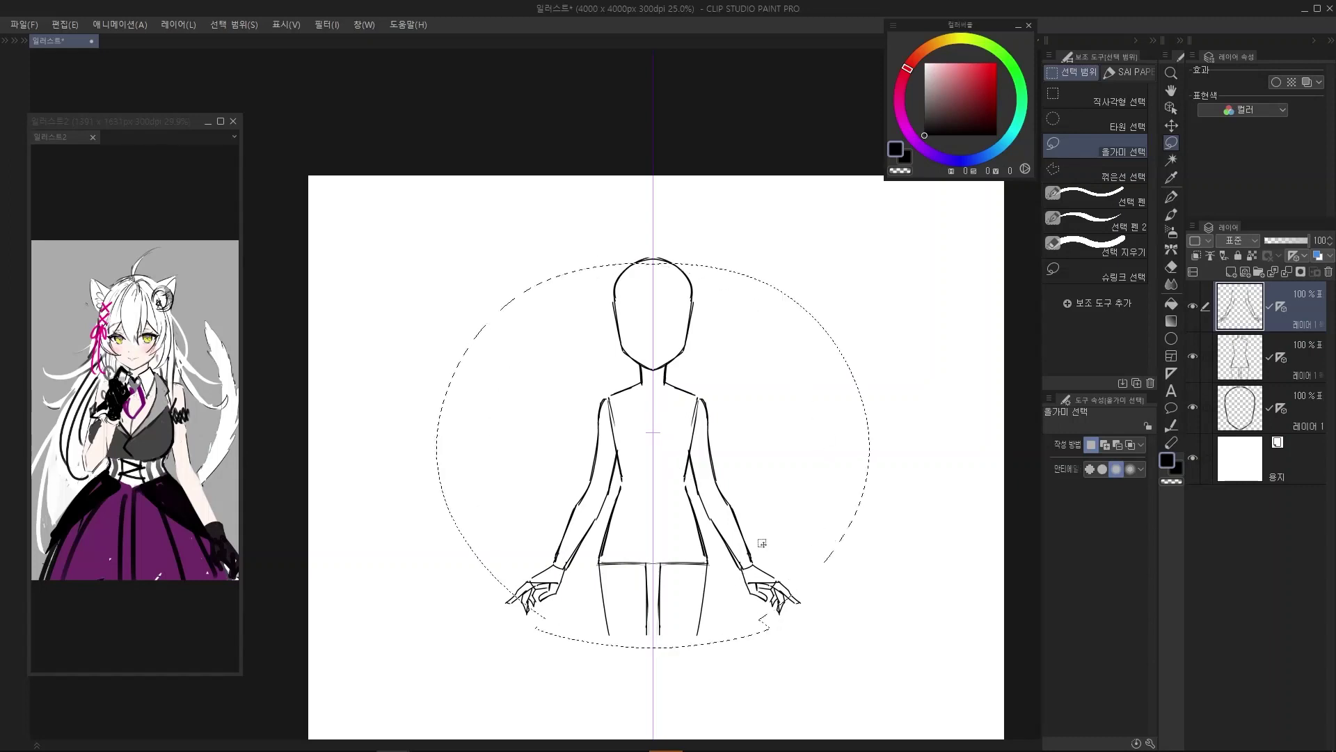
pyautogui.hotkey('ctrl', 'd')
# Try several mirrored lasso selections around the hands and thigh area, clearing each one
pyautogui.scroll(1, 764, 485)
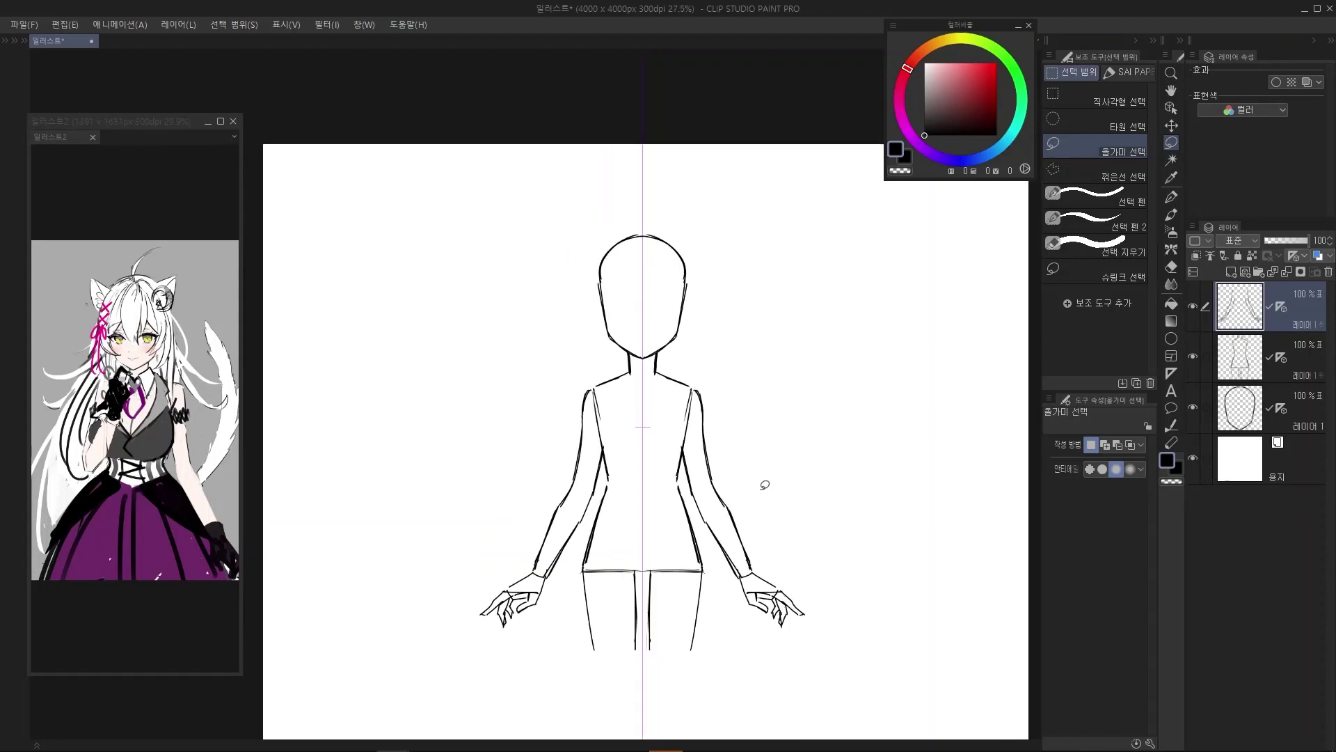
pyautogui.scroll(1, 750, 355)
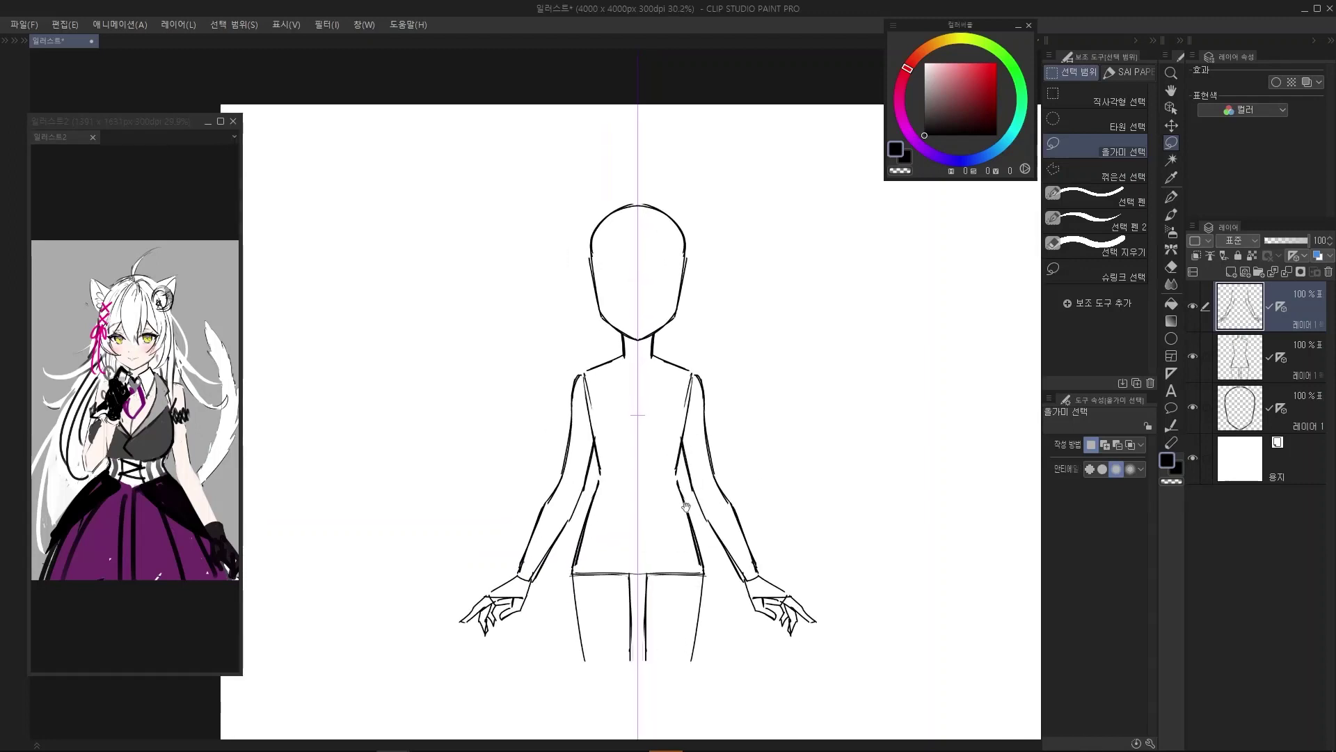
pyautogui.moveTo(513, 630)
pyautogui.mouseDown()
pyautogui.moveTo(508, 649)
pyautogui.moveTo(451, 656)
pyautogui.moveTo(529, 590)
pyautogui.moveTo(527, 643)
pyautogui.moveTo(510, 570)
pyautogui.moveTo(540, 644)
pyautogui.mouseUp()
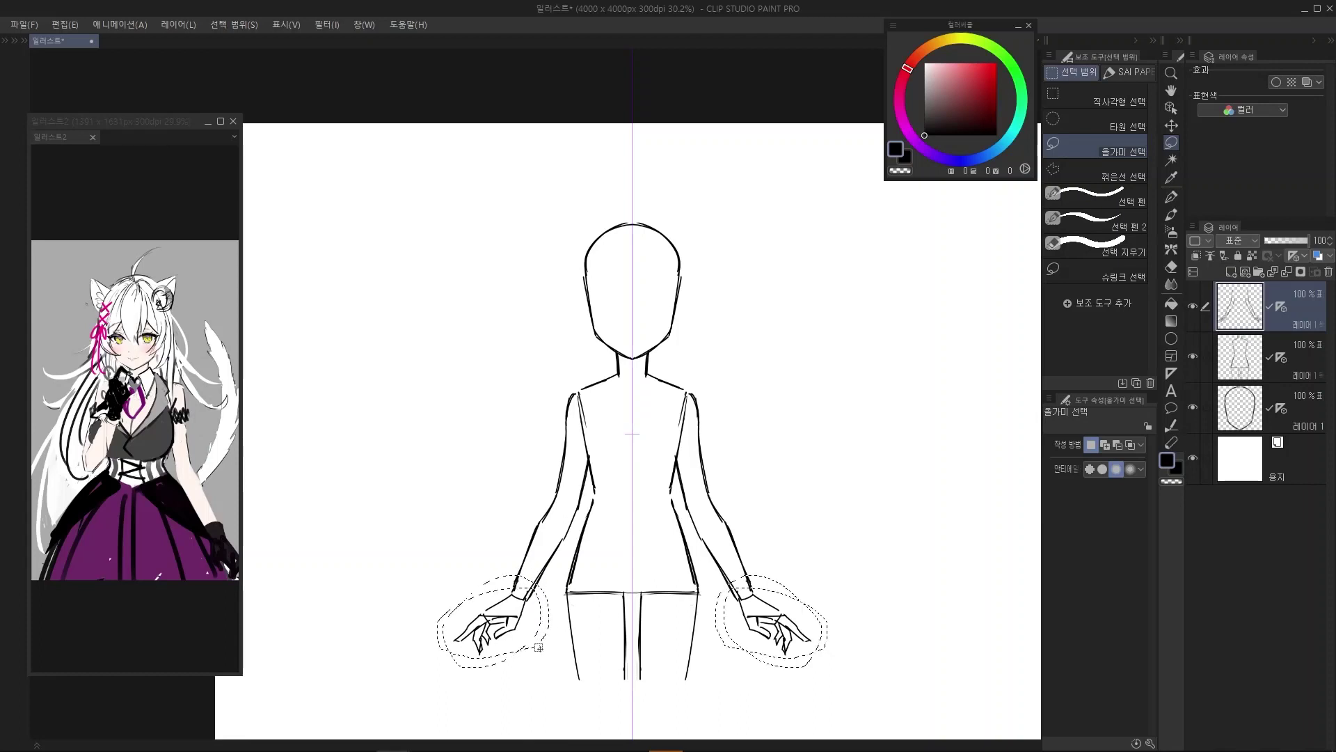
pyautogui.hotkey('ctrl', 'd')
pyautogui.moveTo(512, 640)
pyautogui.mouseDown()
pyautogui.moveTo(453, 651)
pyautogui.moveTo(536, 590)
pyautogui.moveTo(463, 660)
pyautogui.moveTo(534, 596)
pyautogui.mouseUp()
pyautogui.hotkey('ctrl', 'd')
pyautogui.moveTo(682, 689)
pyautogui.mouseDown()
pyautogui.moveTo(597, 208)
pyautogui.moveTo(701, 610)
pyautogui.mouseUp()
pyautogui.hotkey('ctrl', 'd')
pyautogui.moveTo(512, 655)
pyautogui.mouseDown()
pyautogui.moveTo(468, 655)
pyautogui.moveTo(519, 570)
pyautogui.moveTo(477, 664)
pyautogui.moveTo(457, 648)
pyautogui.mouseUp()
pyautogui.hotkey('ctrl', 'd')
# Lasso one hand up to the wrist so that both mirrored hands are selected
pyautogui.scroll(3, 510, 639)
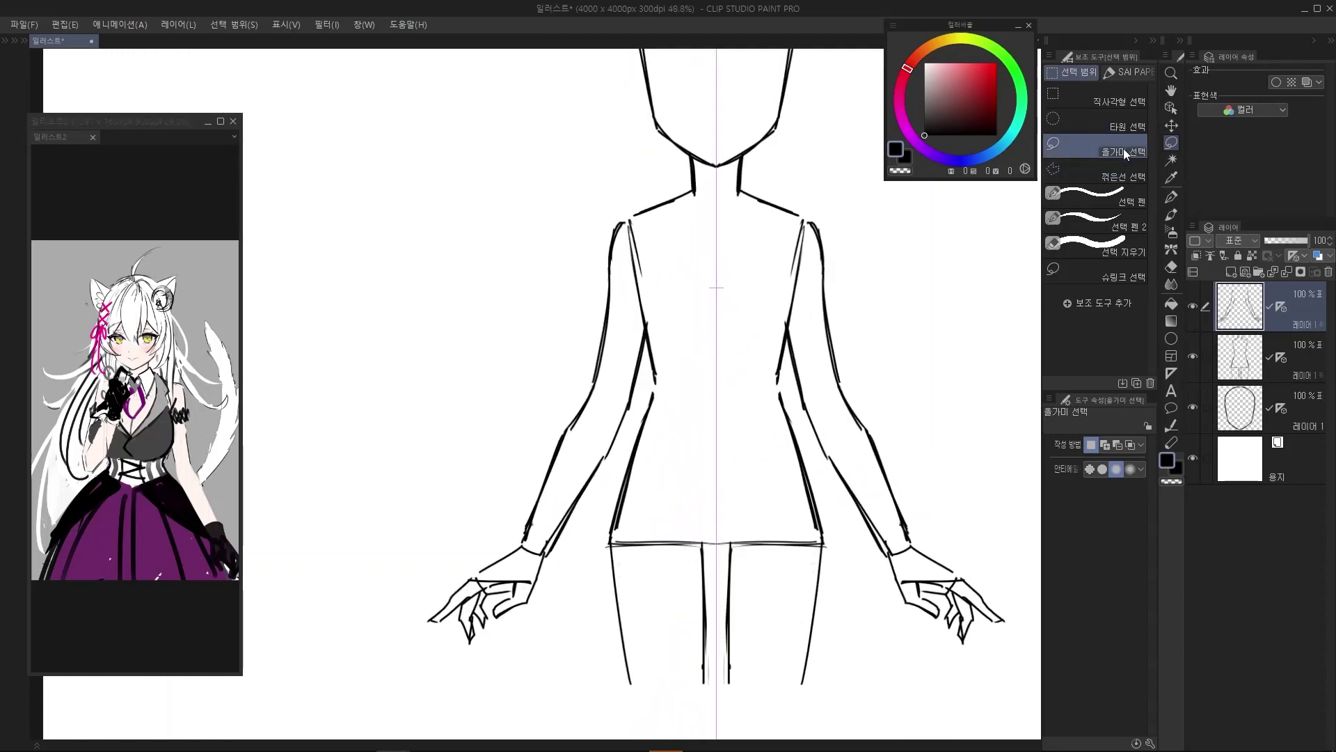
pyautogui.scroll(2, 551, 550)
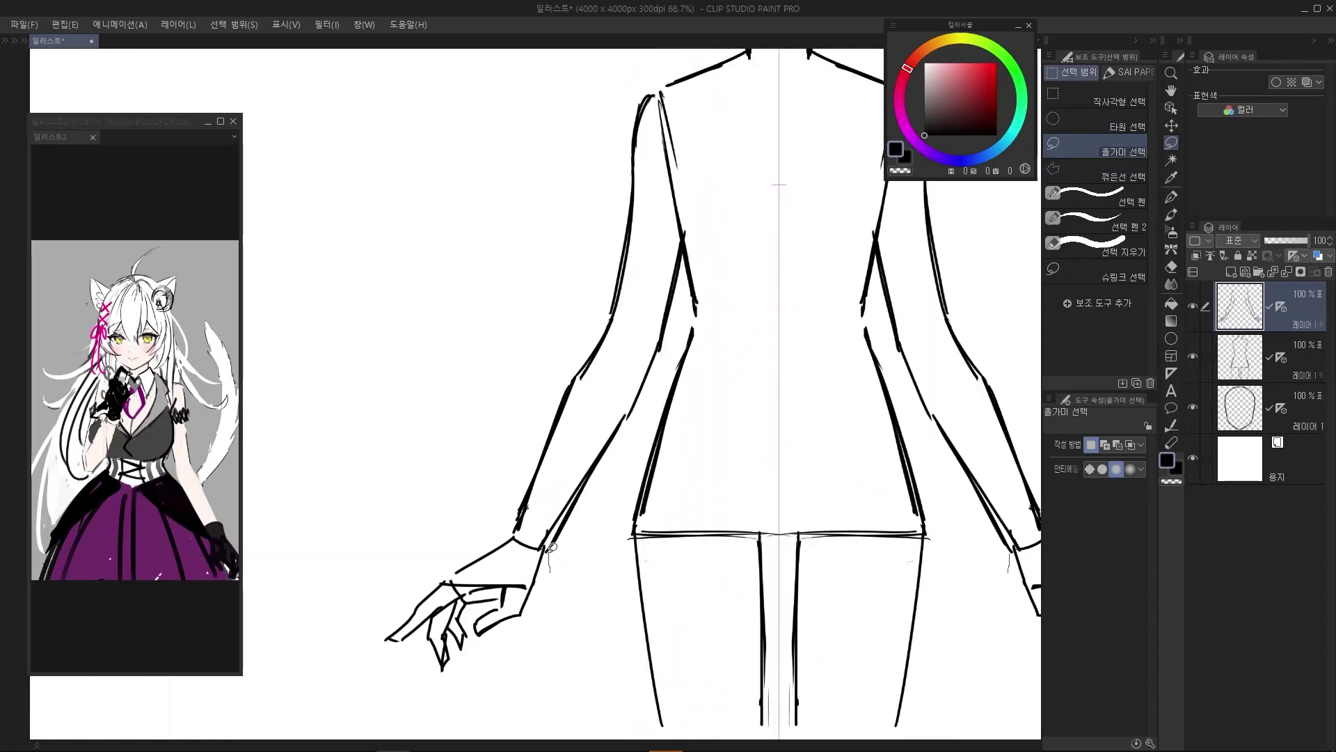
pyautogui.moveTo(536, 533)
pyautogui.mouseDown()
pyautogui.moveTo(473, 534)
pyautogui.moveTo(359, 658)
pyautogui.moveTo(543, 635)
pyautogui.moveTo(508, 547)
pyautogui.mouseUp()
pyautogui.scroll(-3, 508, 548)
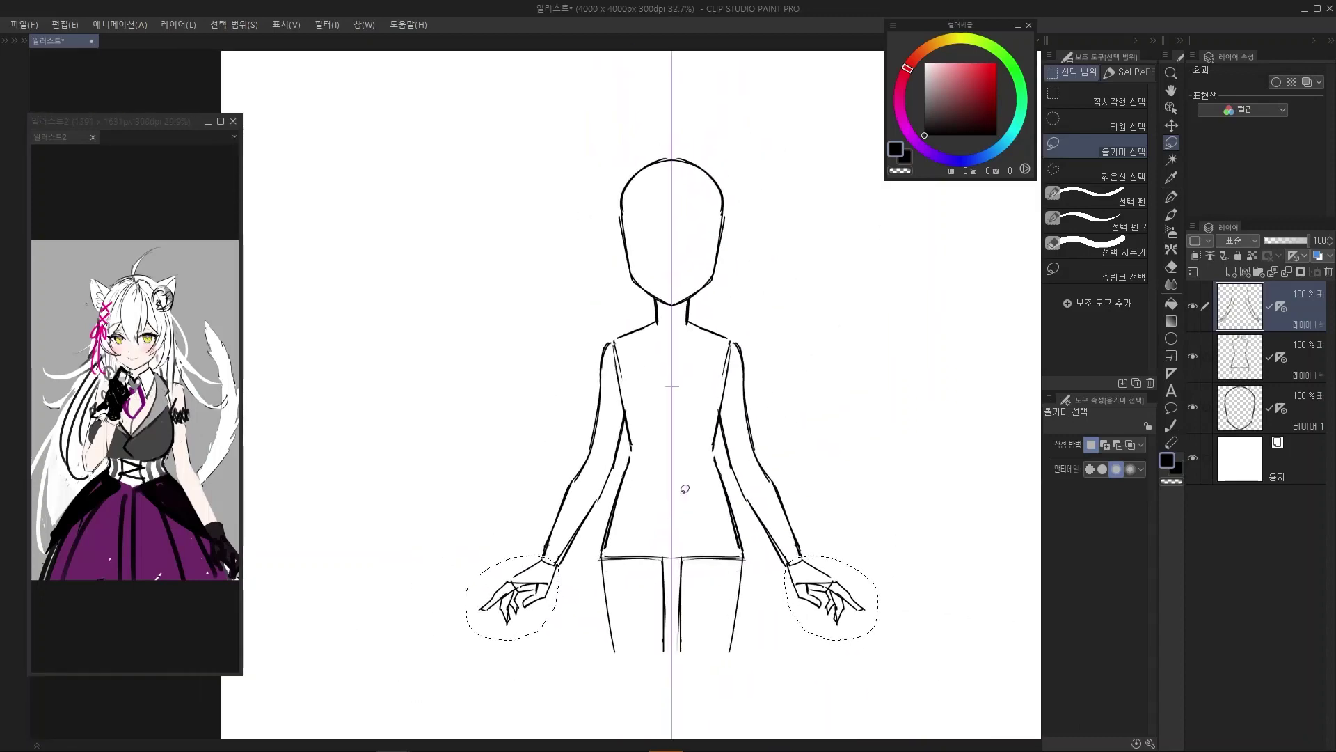
# Transform the selected hands and scale them down proportionally to 91 percent
pyautogui.hotkey('ctrl', 't')
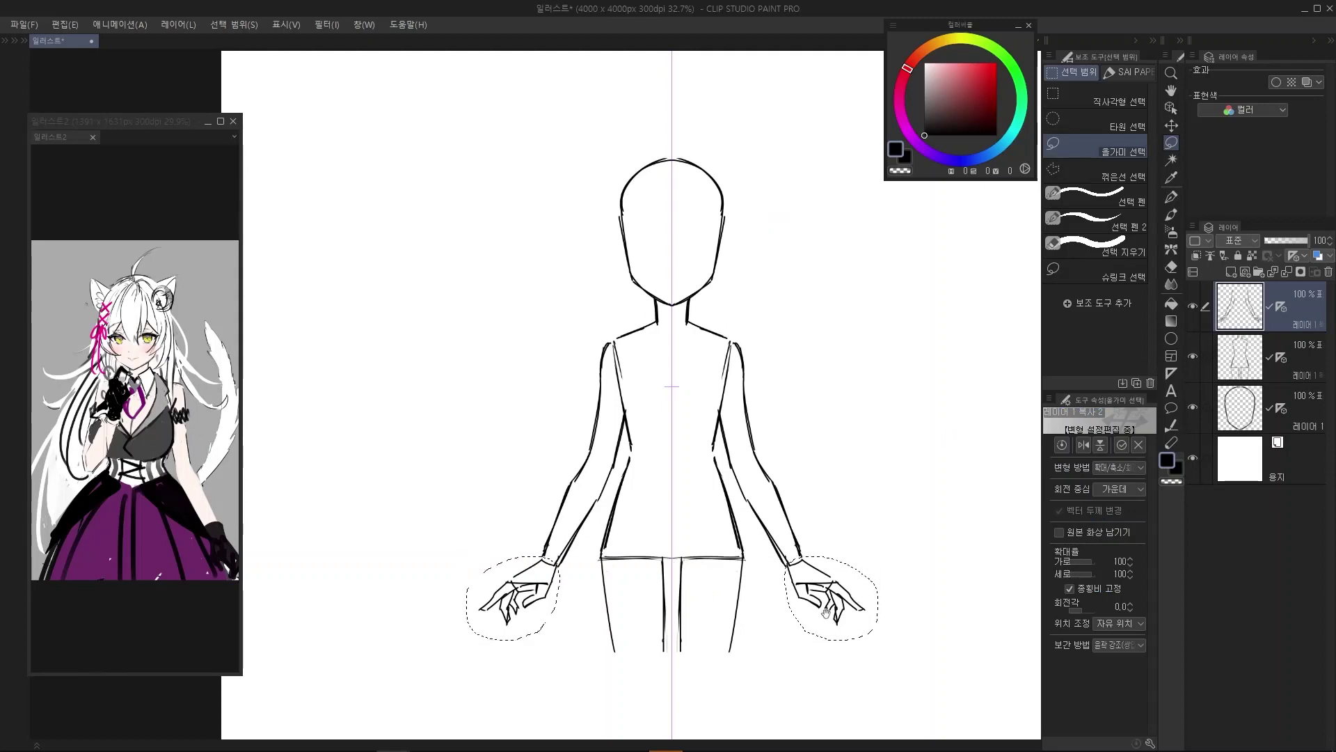
pyautogui.scroll(2, 779, 572)
pyautogui.scroll(-1, 717, 592)
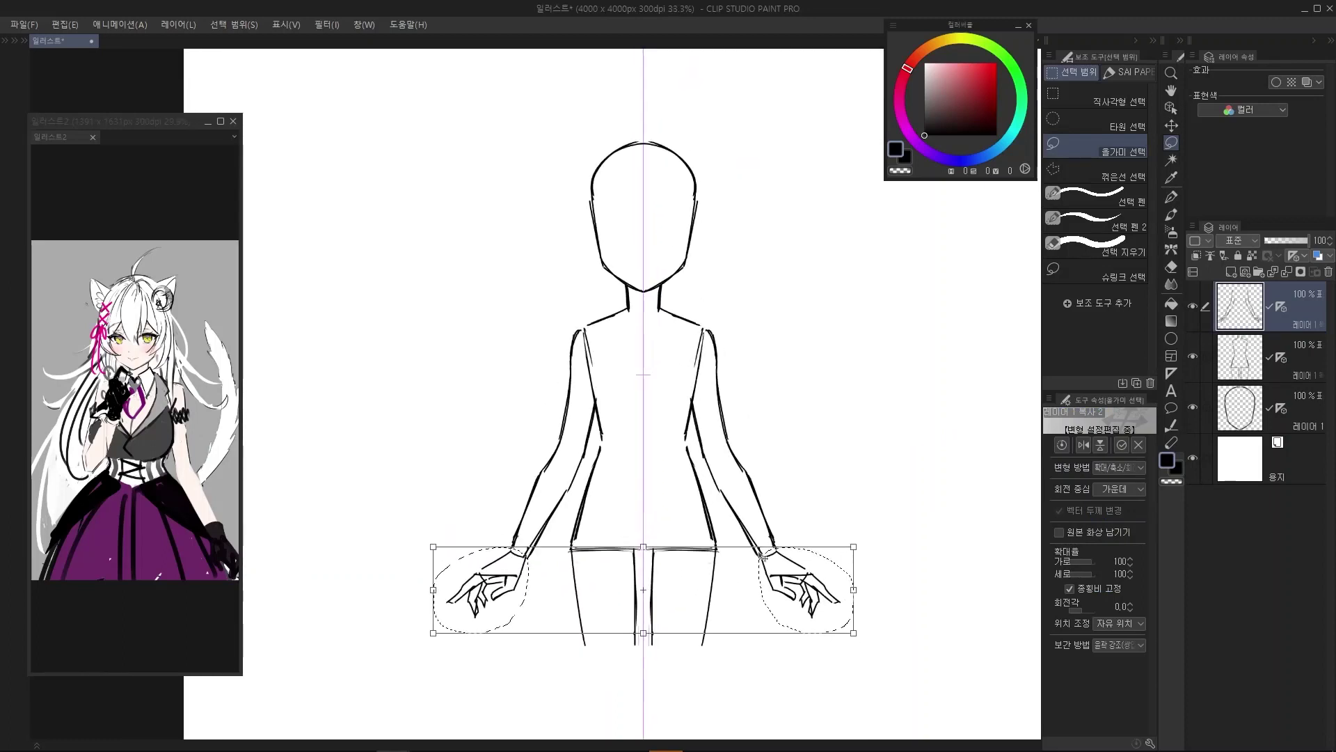
pyautogui.moveTo(761, 611); pyautogui.dragTo(739, 626)
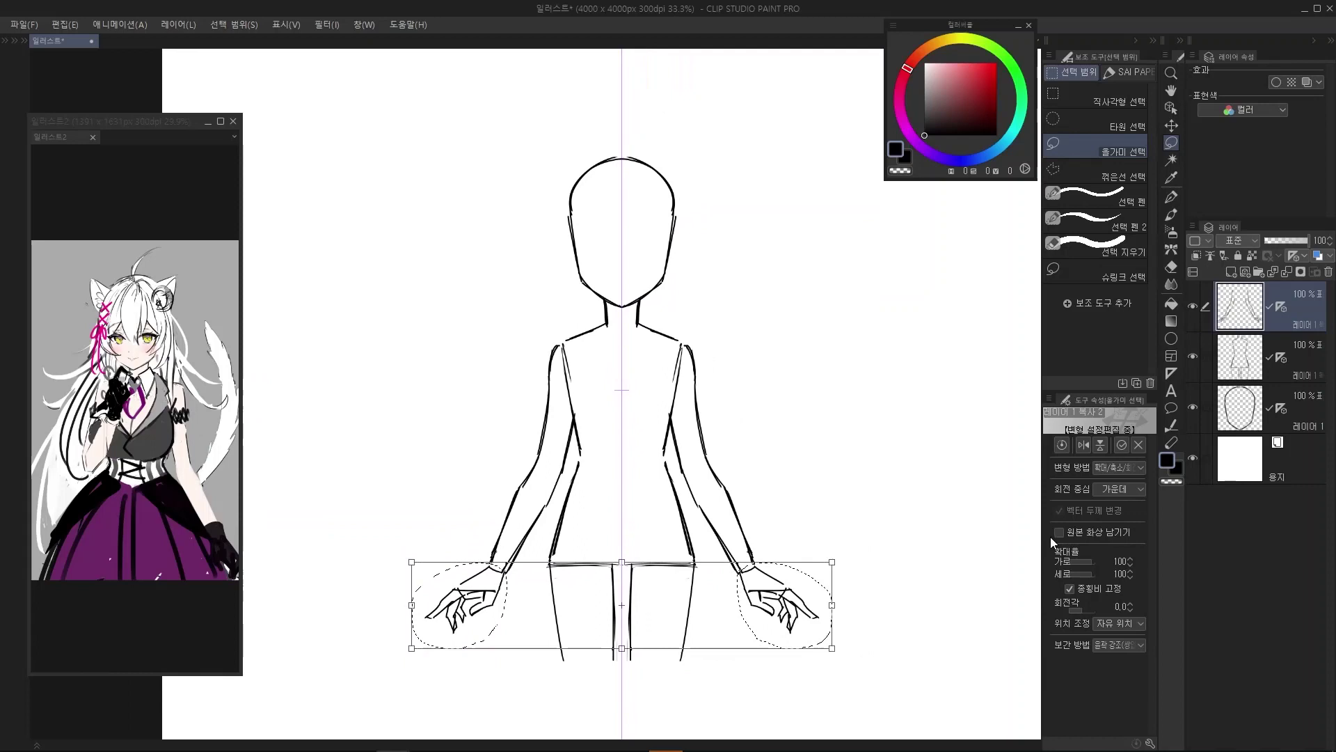
pyautogui.click(1130, 577)
pyautogui.click(1129, 578)
pyautogui.click(1130, 578)
pyautogui.click(1129, 577)
pyautogui.click(1130, 577)
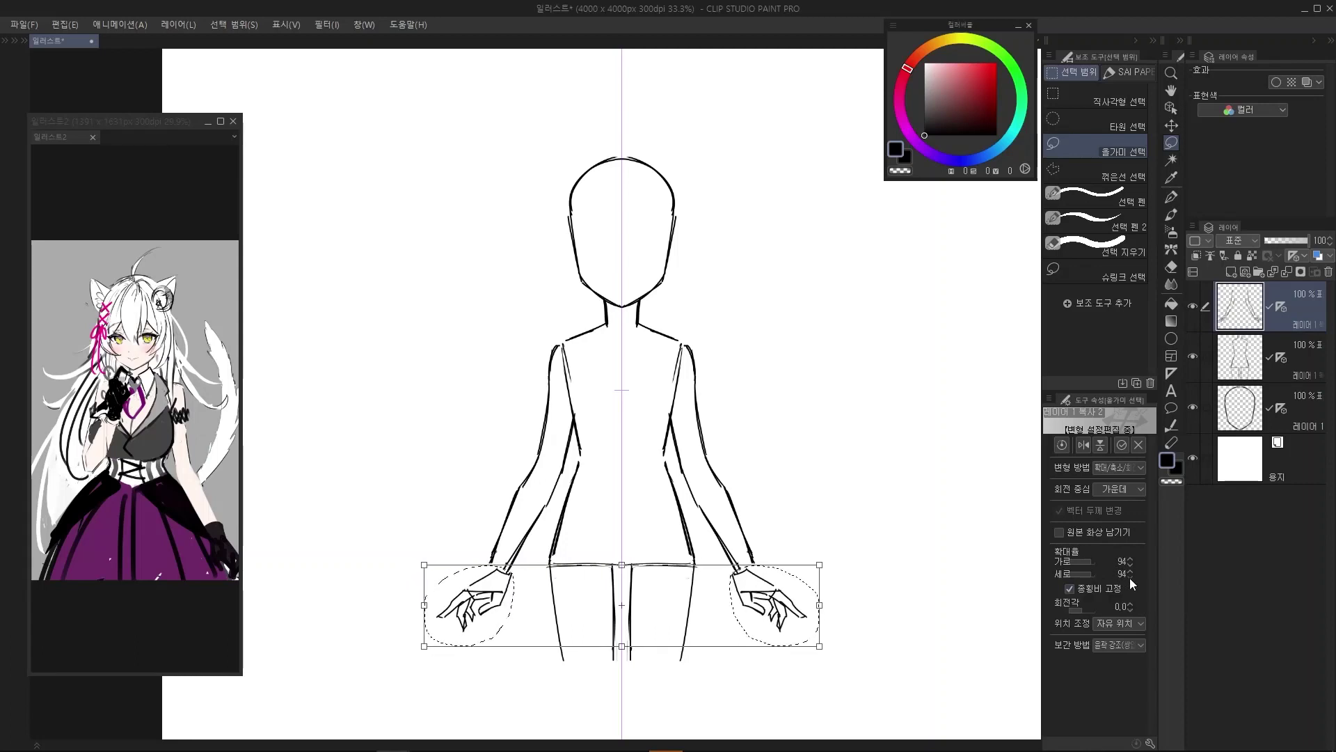
pyautogui.click(1130, 578)
pyautogui.click(1129, 578)
pyautogui.click(1130, 578)
pyautogui.click(1130, 578)
# Check the size of the reduced hands against the arms and body, and apply the transformation
pyautogui.scroll(-1, 610, 450)
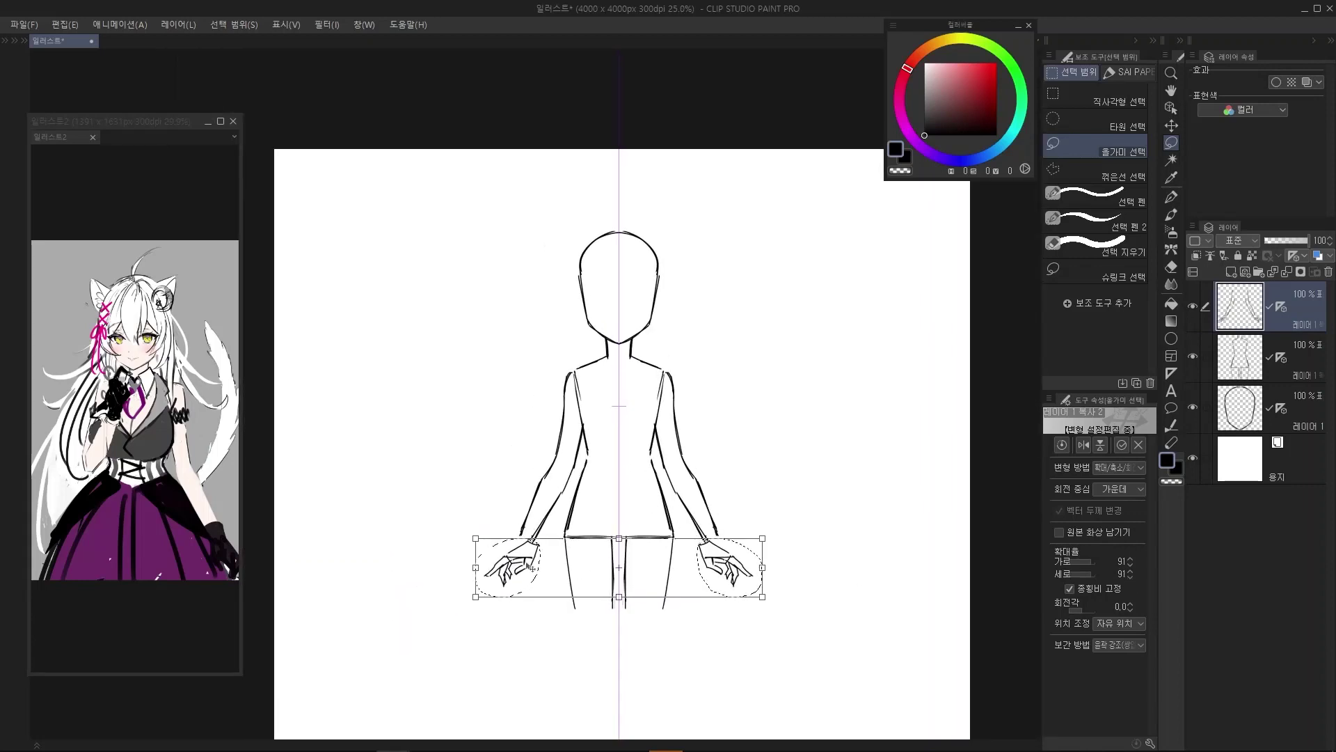
pyautogui.scroll(1, 553, 558)
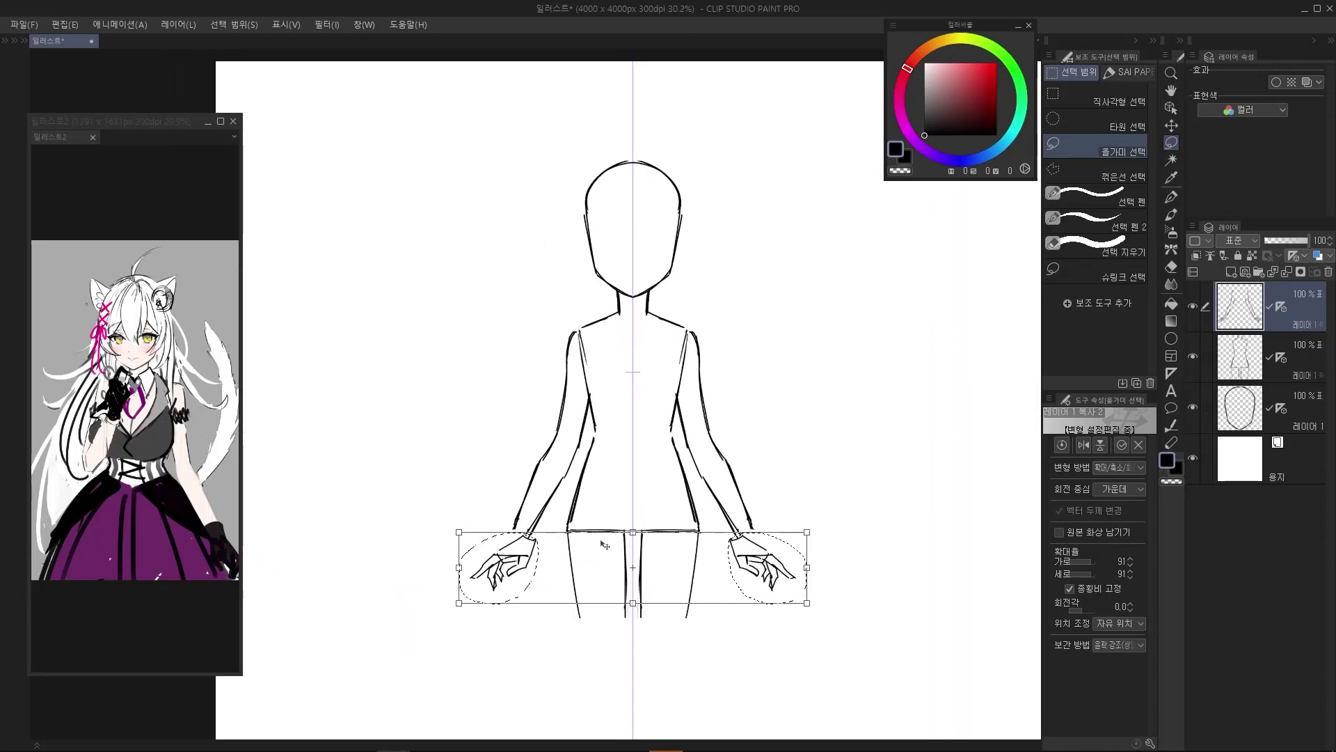
pyautogui.scroll(1, 651, 560)
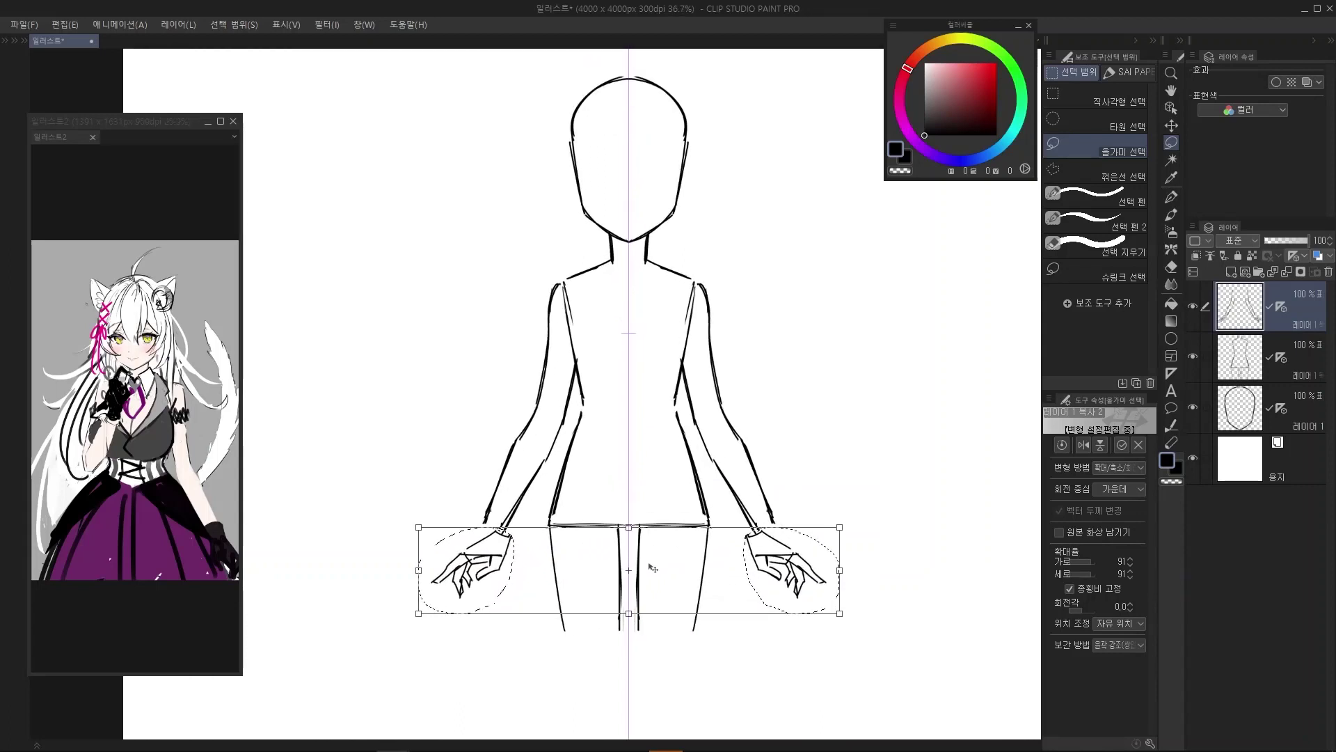
pyautogui.scroll(1, 641, 556)
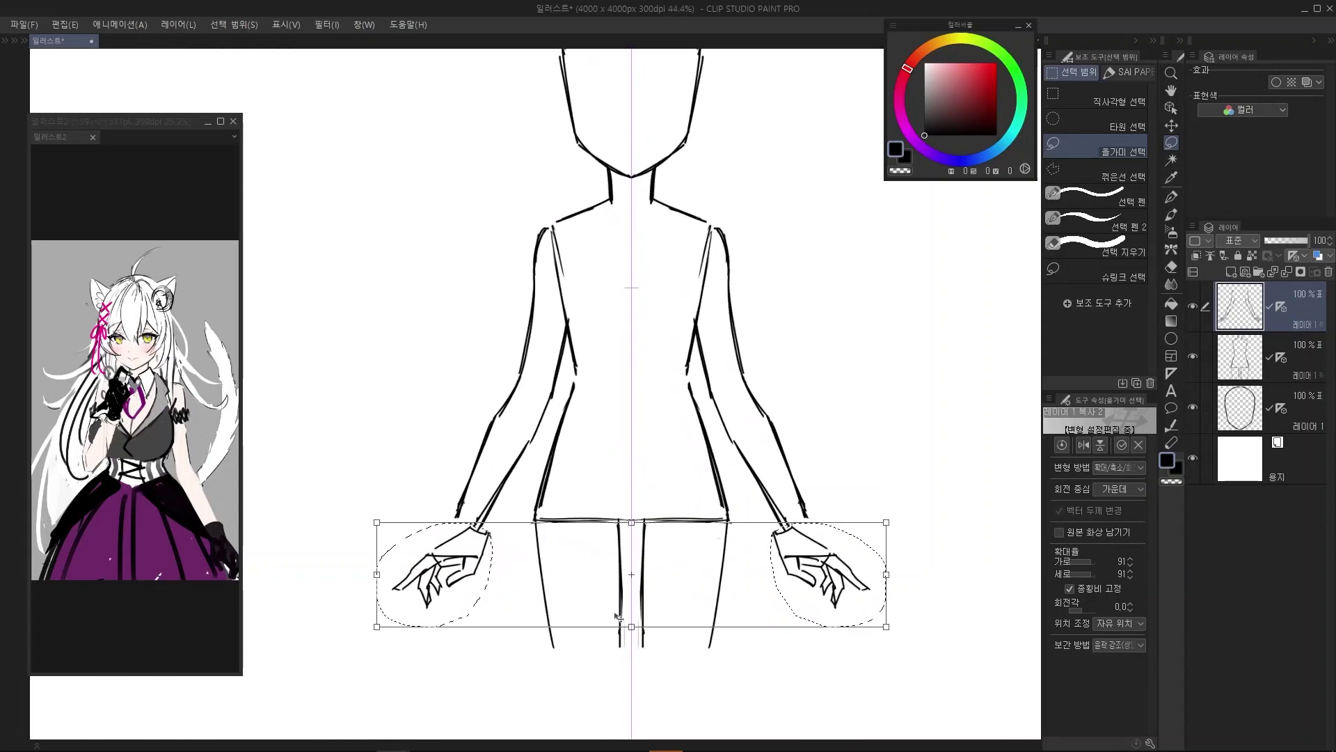
pyautogui.scroll(1, 459, 563)
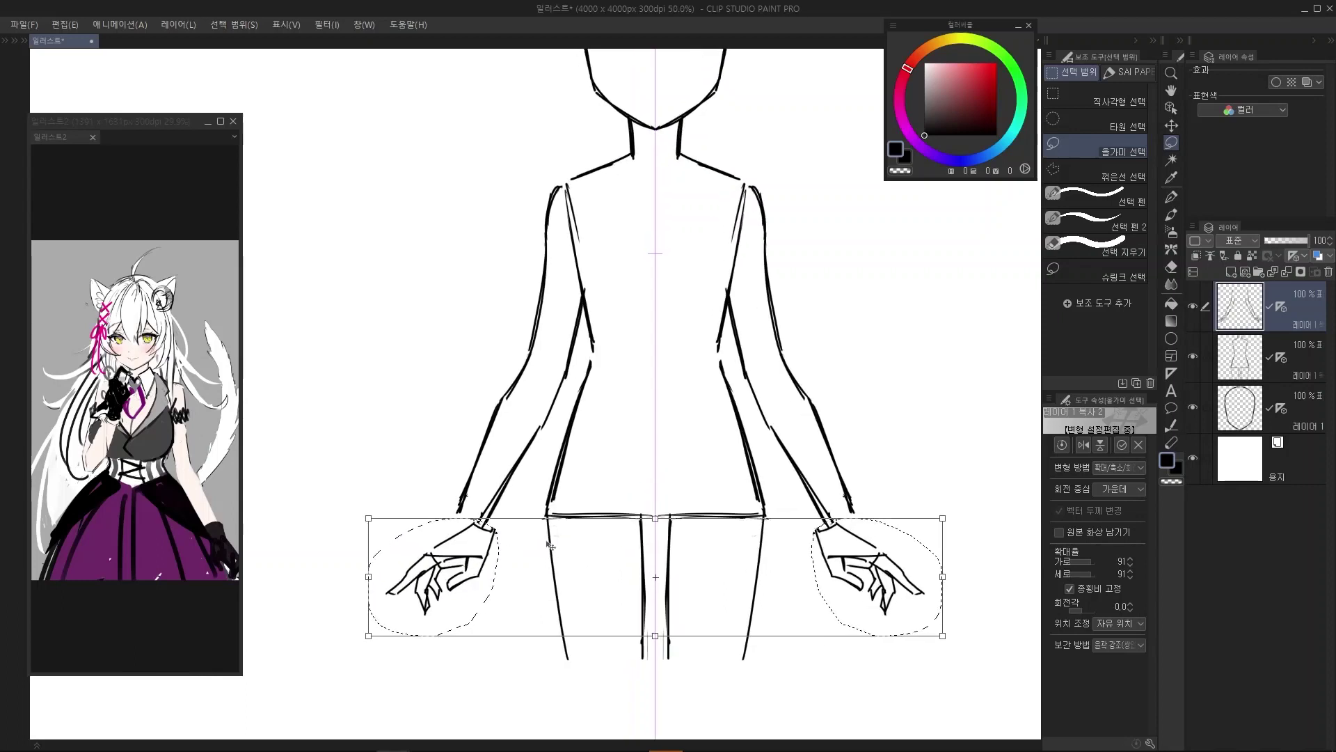
pyautogui.scroll(-1, 613, 549)
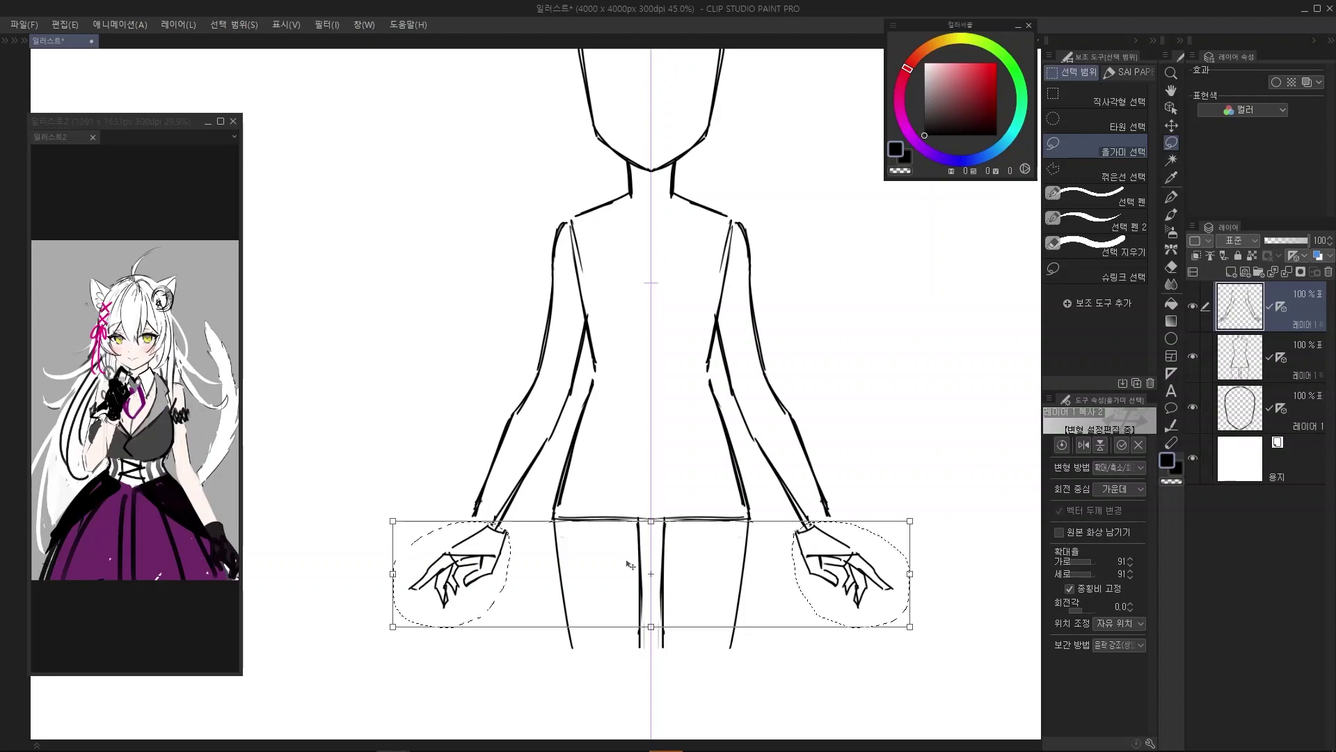
pyautogui.scroll(-2, 582, 574)
pyautogui.scroll(3, 516, 552)
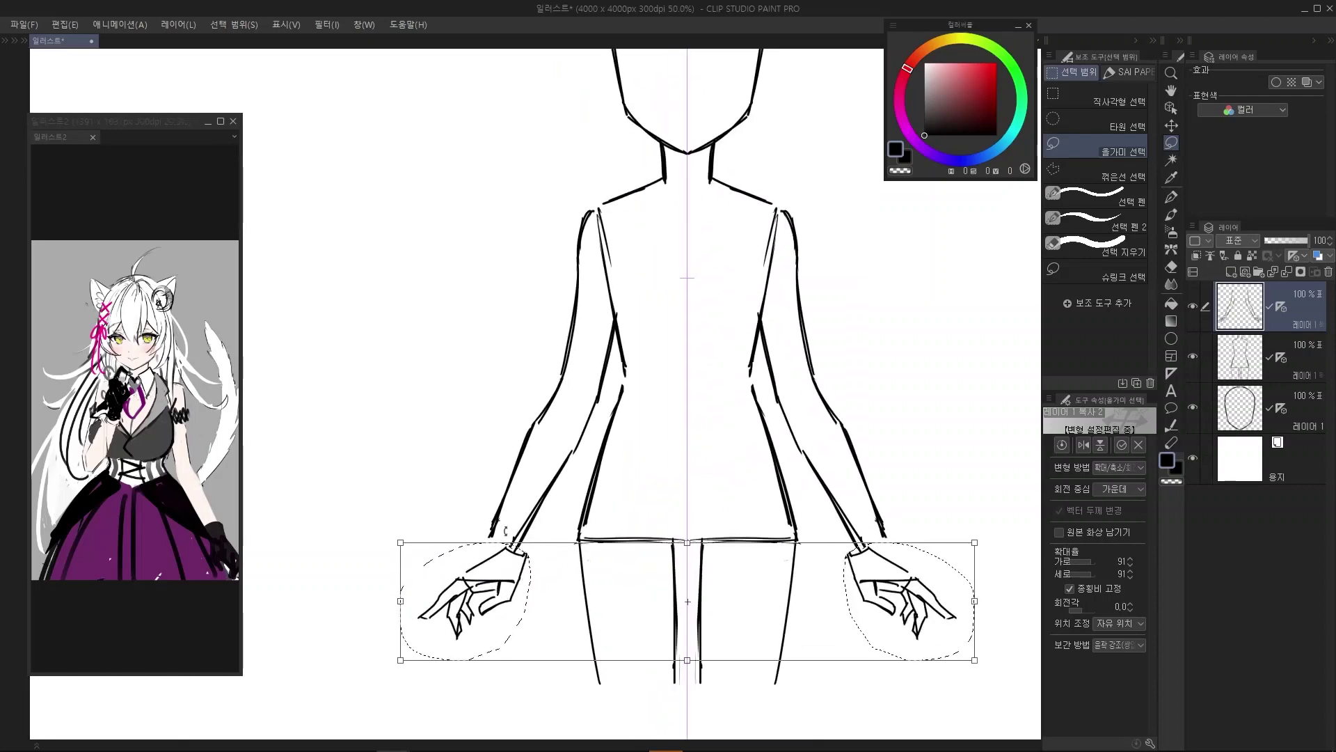
pyautogui.scroll(-1, 515, 536)
pyautogui.scroll(1, 536, 536)
pyautogui.scroll(-1, 557, 541)
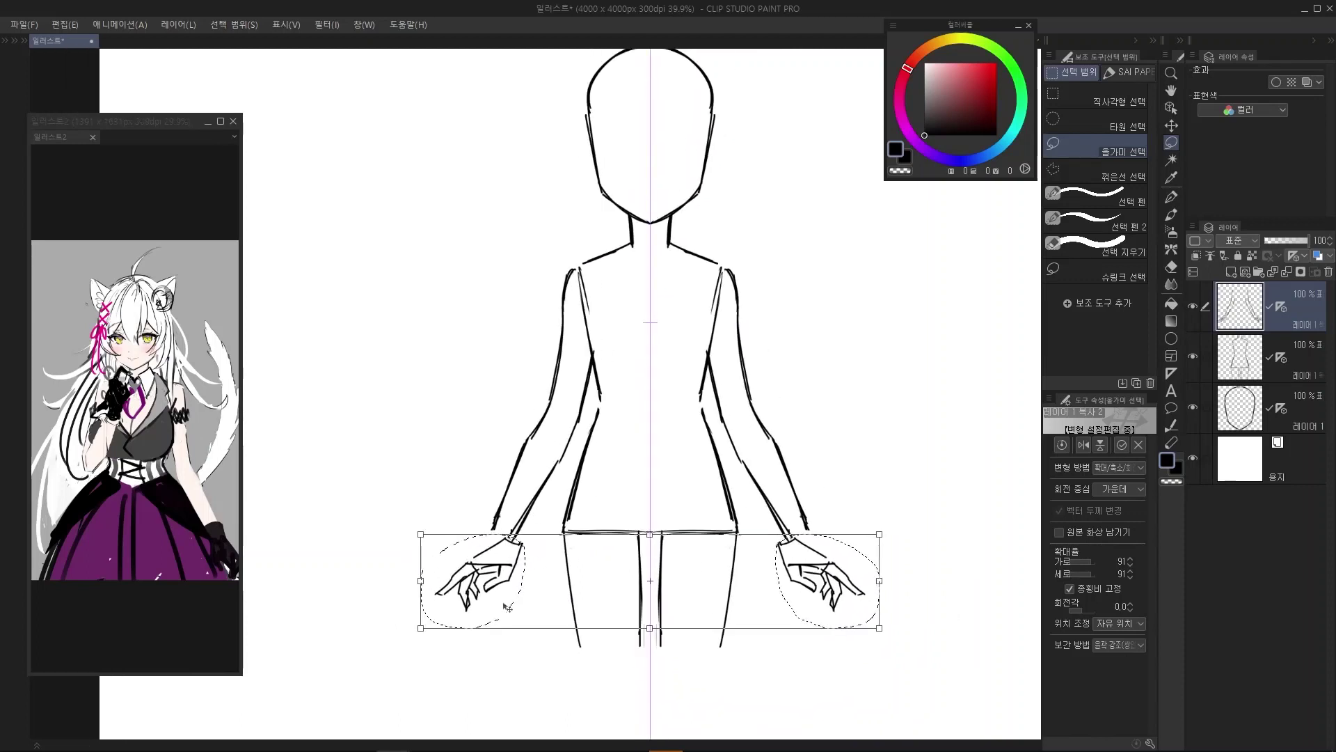
pyautogui.press('Return')
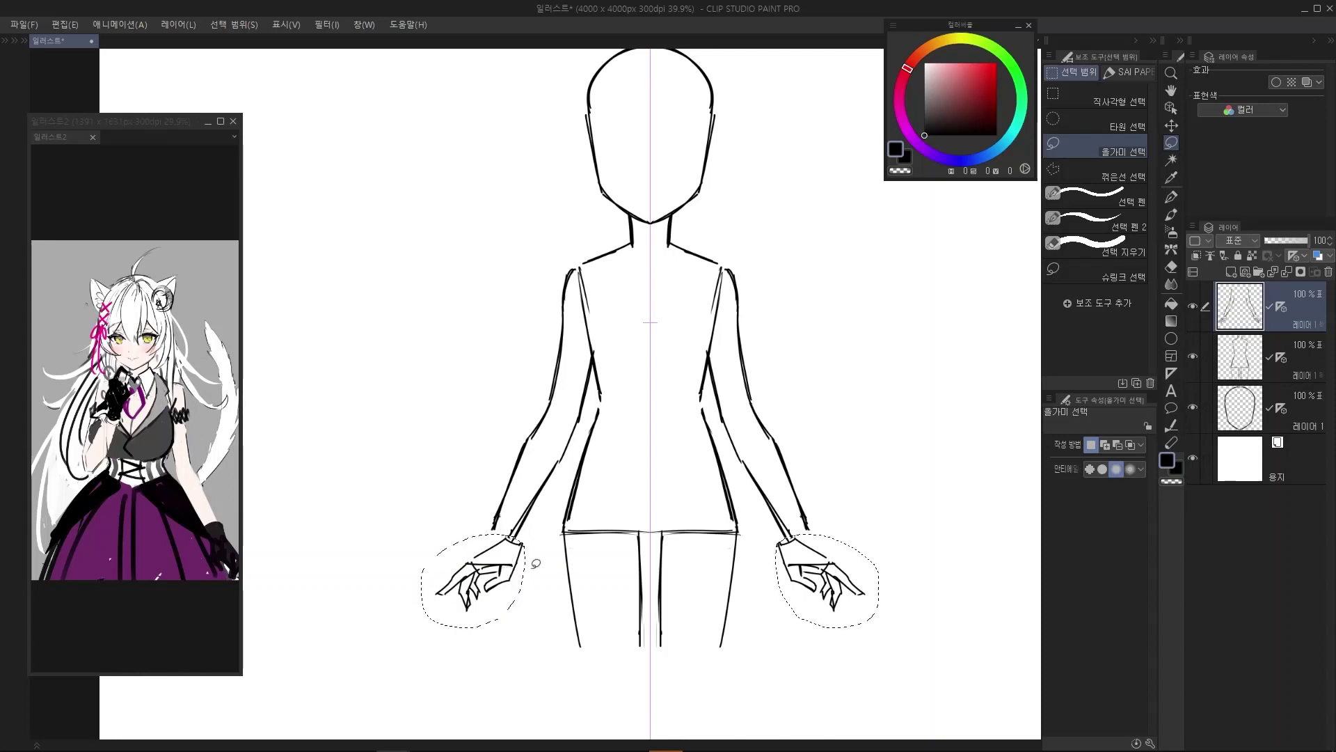
# Cut the selected hands from the arm layer, paste them onto a layer of their own, and deselect
pyautogui.press('Delete')
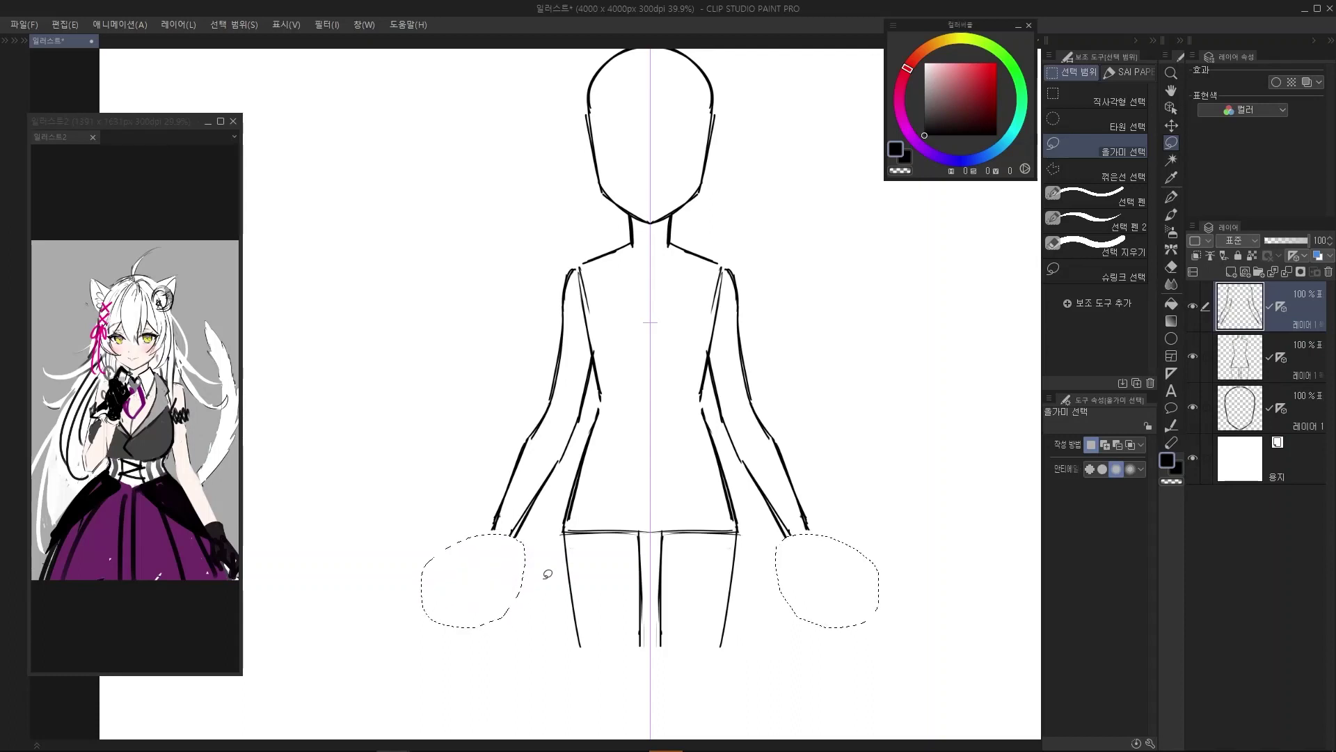
pyautogui.scroll(-1, 548, 569)
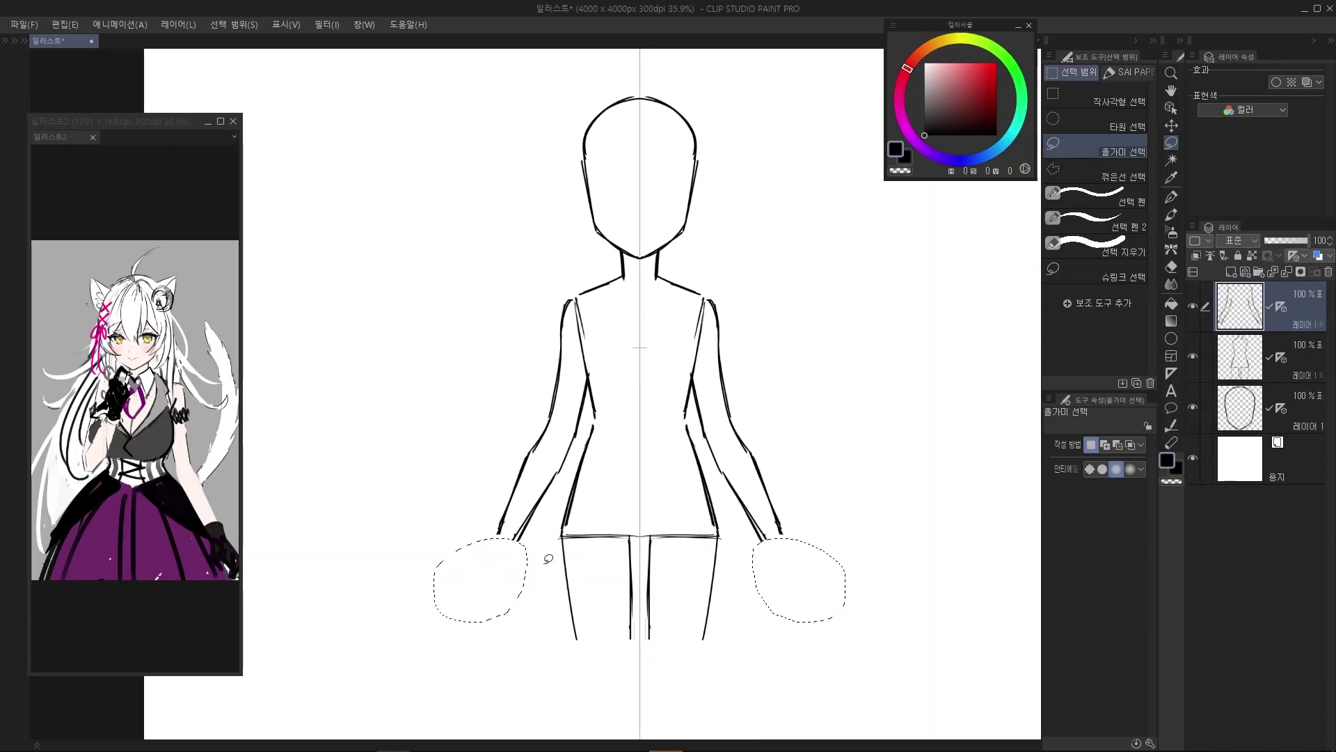
pyautogui.scroll(1, 548, 556)
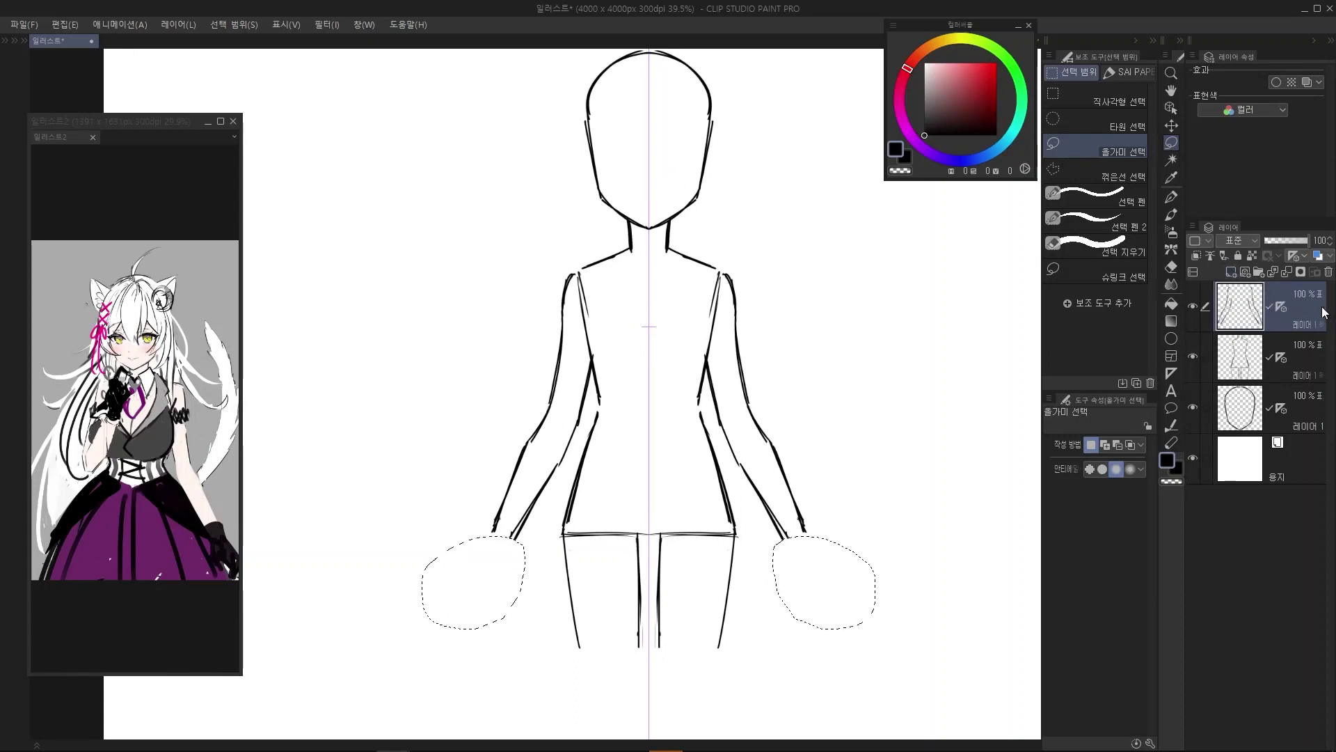
pyautogui.click(1231, 272)
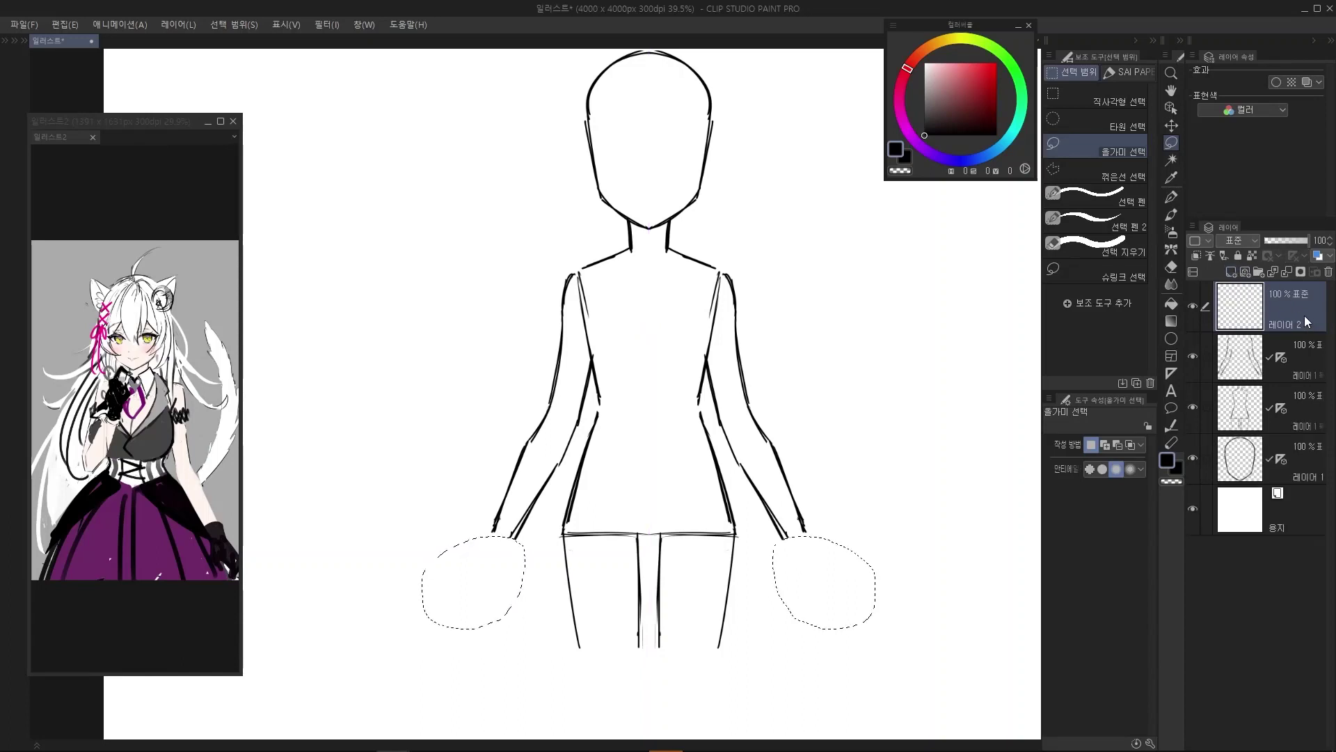
pyautogui.hotkey('ctrl', 'z')
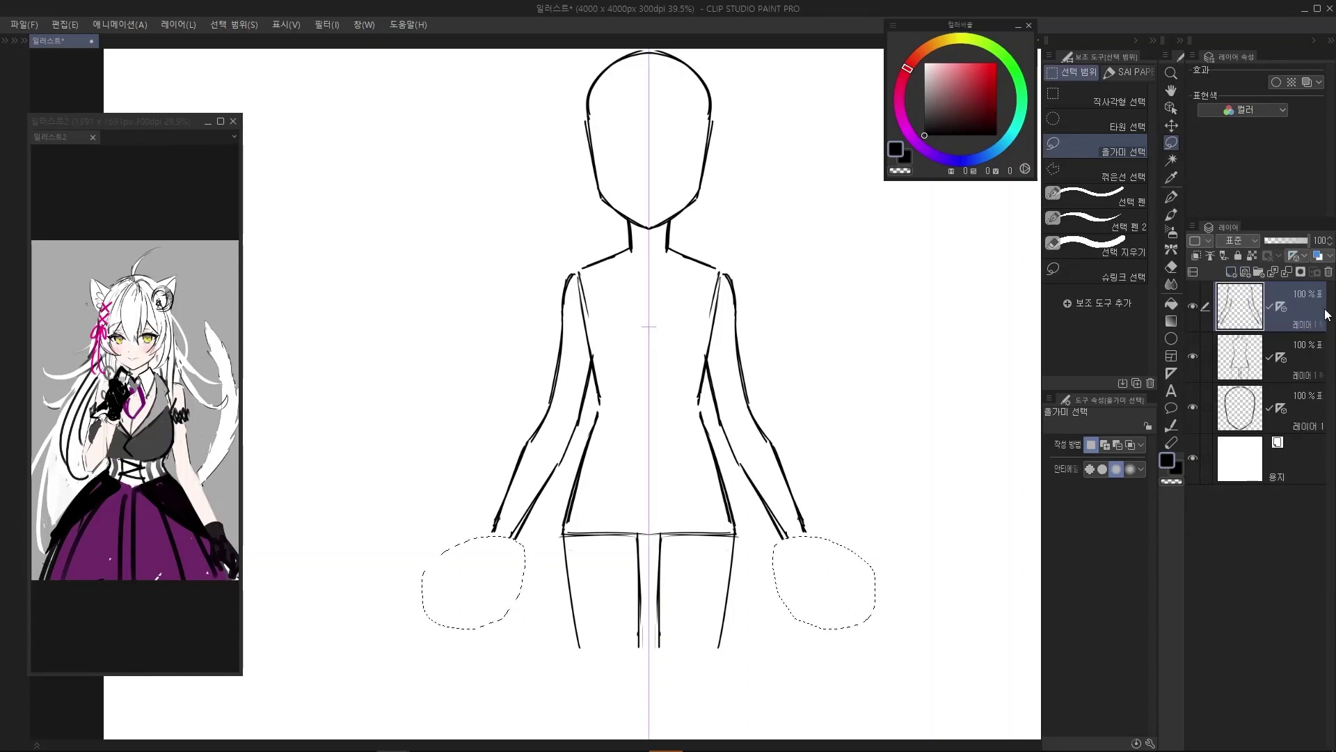
pyautogui.hotkey('ctrl', 'v')
pyautogui.hotkey('ctrl', 'd')
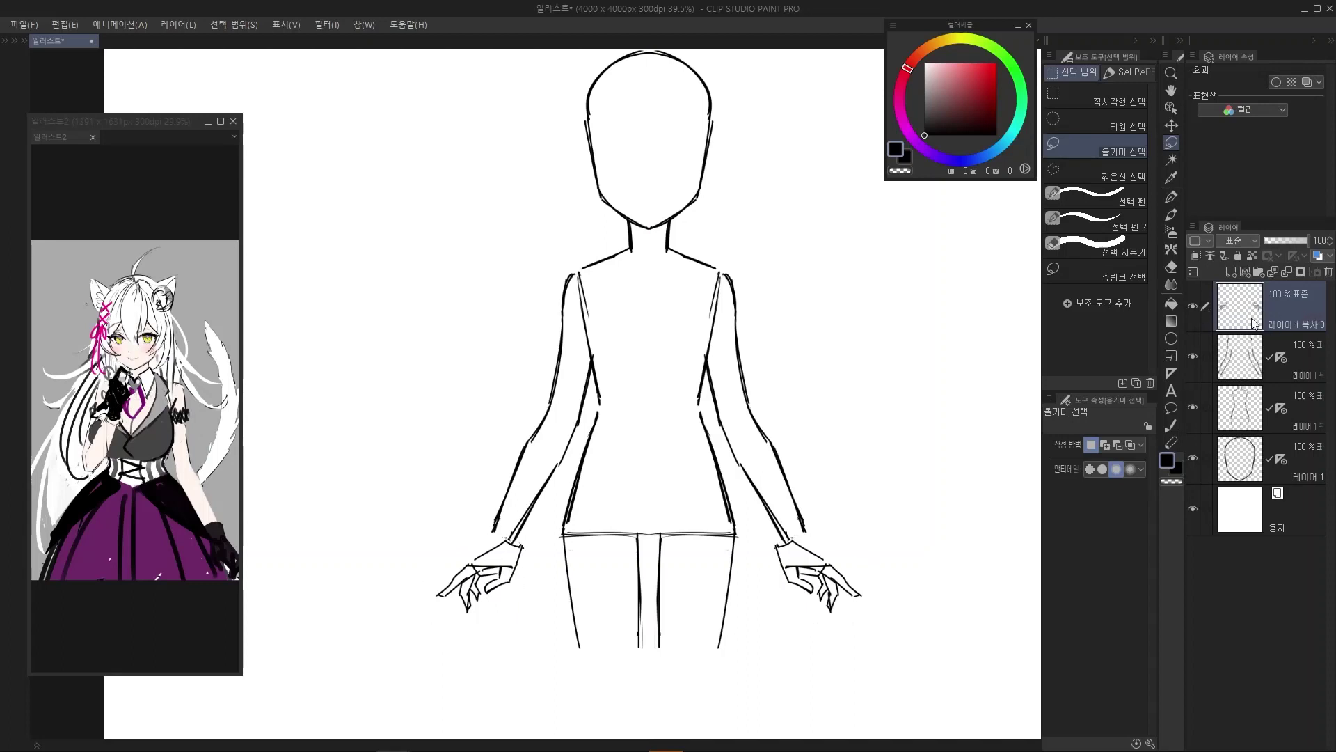
# Toggle the visibility of the pasted hands layer several times to check what it contains
pyautogui.click(1193, 308)
pyautogui.click(1193, 308)
pyautogui.click(1192, 308)
pyautogui.click(1192, 307)
pyautogui.click(1192, 306)
pyautogui.click(1192, 307)
pyautogui.scroll(-2, 635, 506)
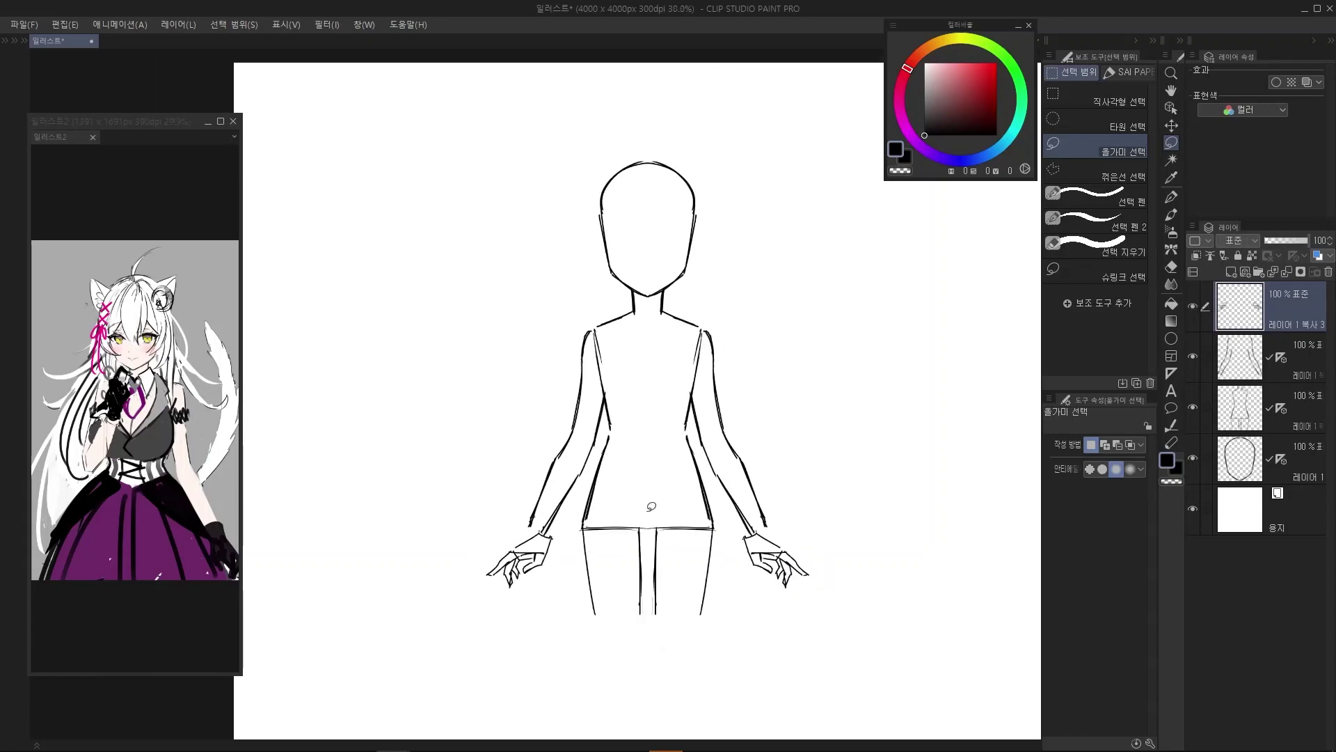
# Lasso the hand on the left side of the figure and move it up against the end of its forearm
pyautogui.scroll(2, 635, 506)
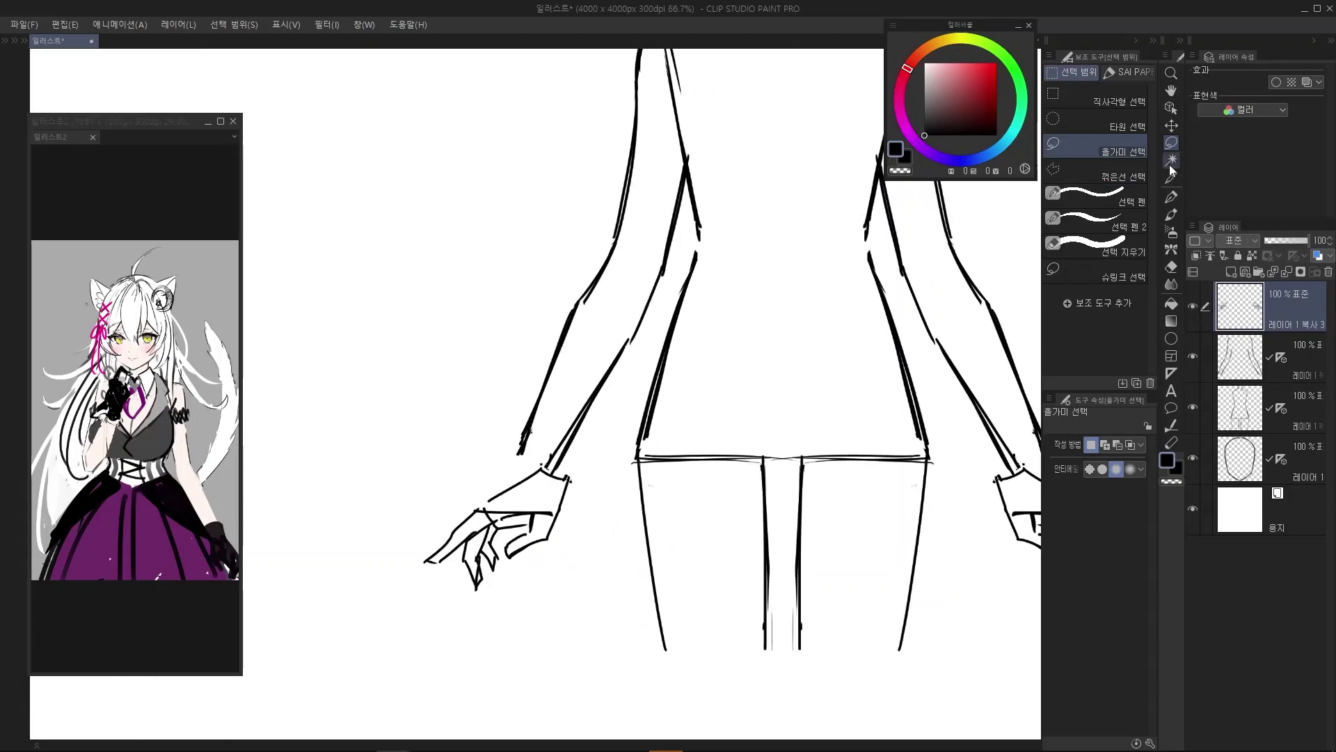
pyautogui.moveTo(571, 577)
pyautogui.mouseDown()
pyautogui.moveTo(403, 601)
pyautogui.moveTo(553, 589)
pyautogui.moveTo(537, 532)
pyautogui.mouseUp()
pyautogui.scroll(-3, 459, 581)
pyautogui.scroll(3, 486, 515)
pyautogui.press('k')
pyautogui.scroll(-2, 520, 498)
pyautogui.scroll(-2, 520, 498)
pyautogui.scroll(1, 556, 473)
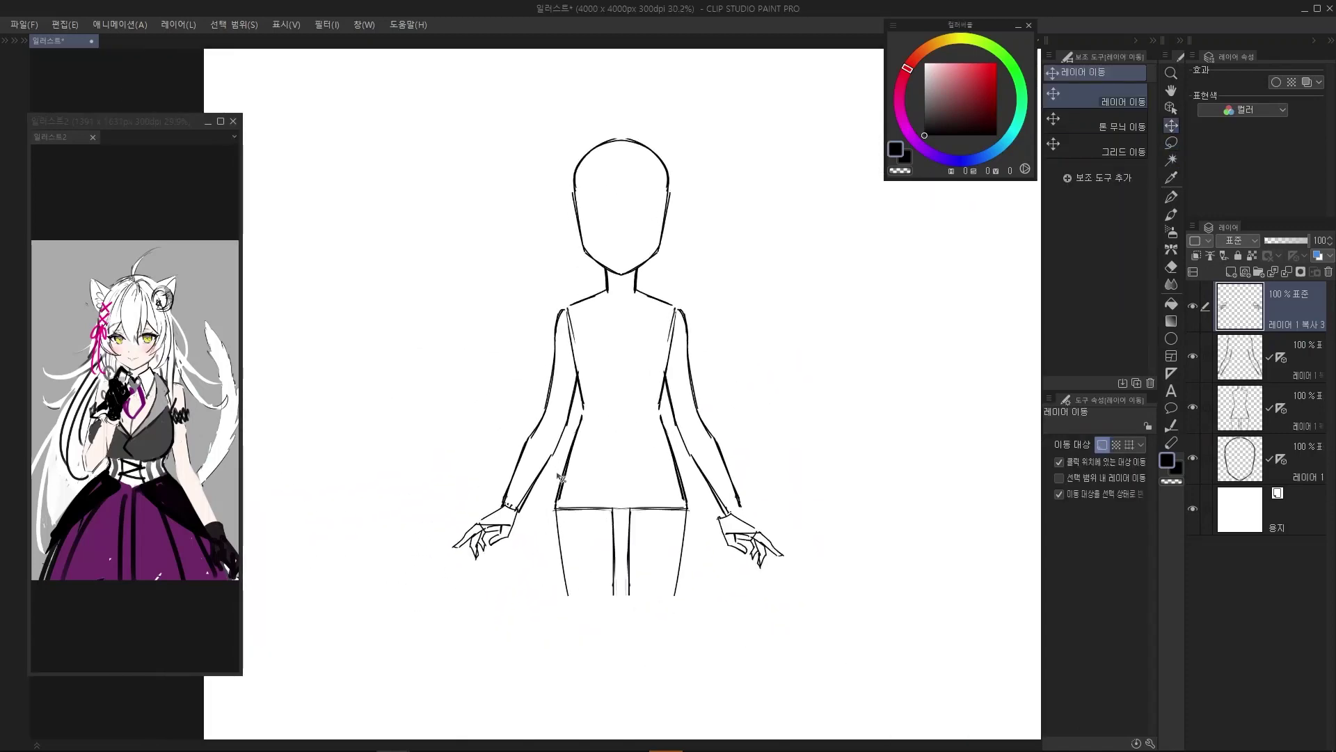
# Lasso the hand on the right side of the figure and move it up to its wrist to match the other one
pyautogui.click(1171, 143)
pyautogui.scroll(1, 737, 494)
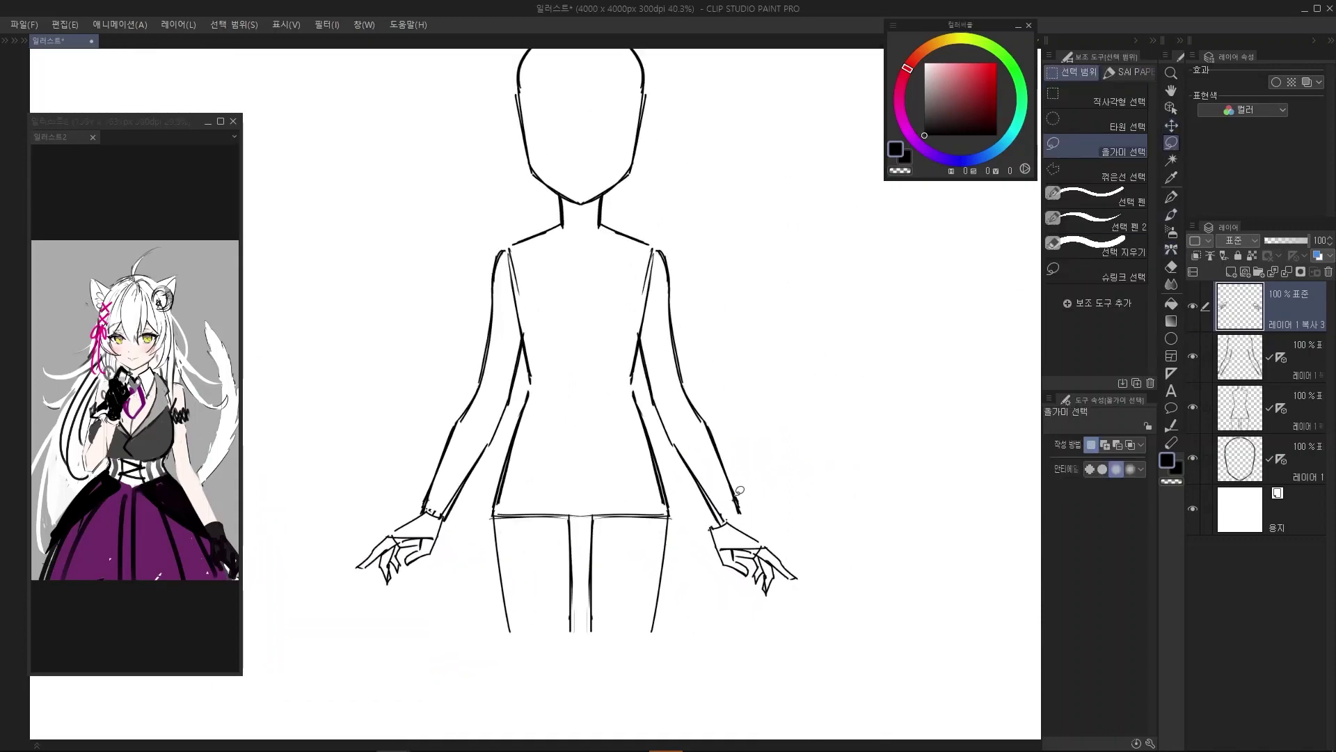
pyautogui.moveTo(699, 501)
pyautogui.mouseDown()
pyautogui.moveTo(793, 620)
pyautogui.moveTo(701, 500)
pyautogui.moveTo(740, 517)
pyautogui.mouseUp()
pyautogui.scroll(2, 696, 540)
pyautogui.press('k')
pyautogui.scroll(-1, 740, 517)
pyautogui.scroll(1, 531, 539)
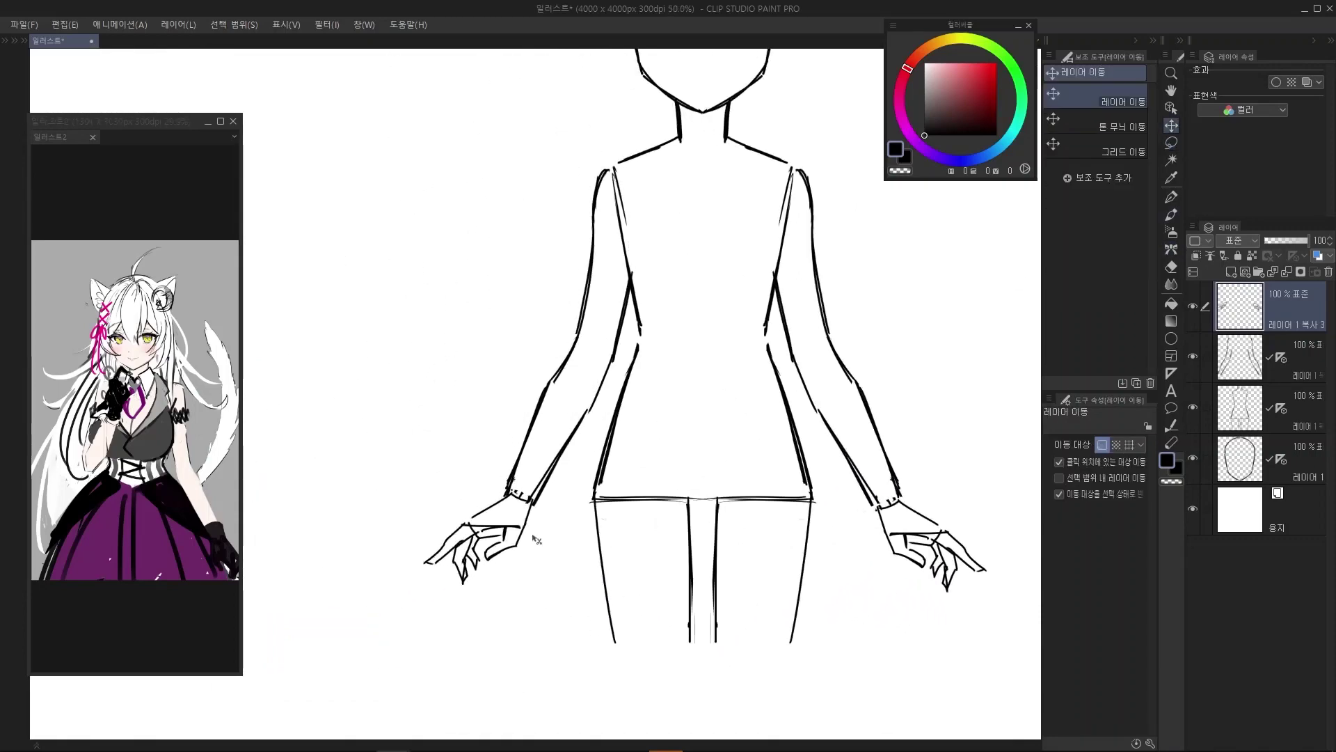
# Nudge the hand on the right side of the figure slightly so it lines up with its wrist
pyautogui.moveTo(878, 516); pyautogui.dragTo(876, 506)
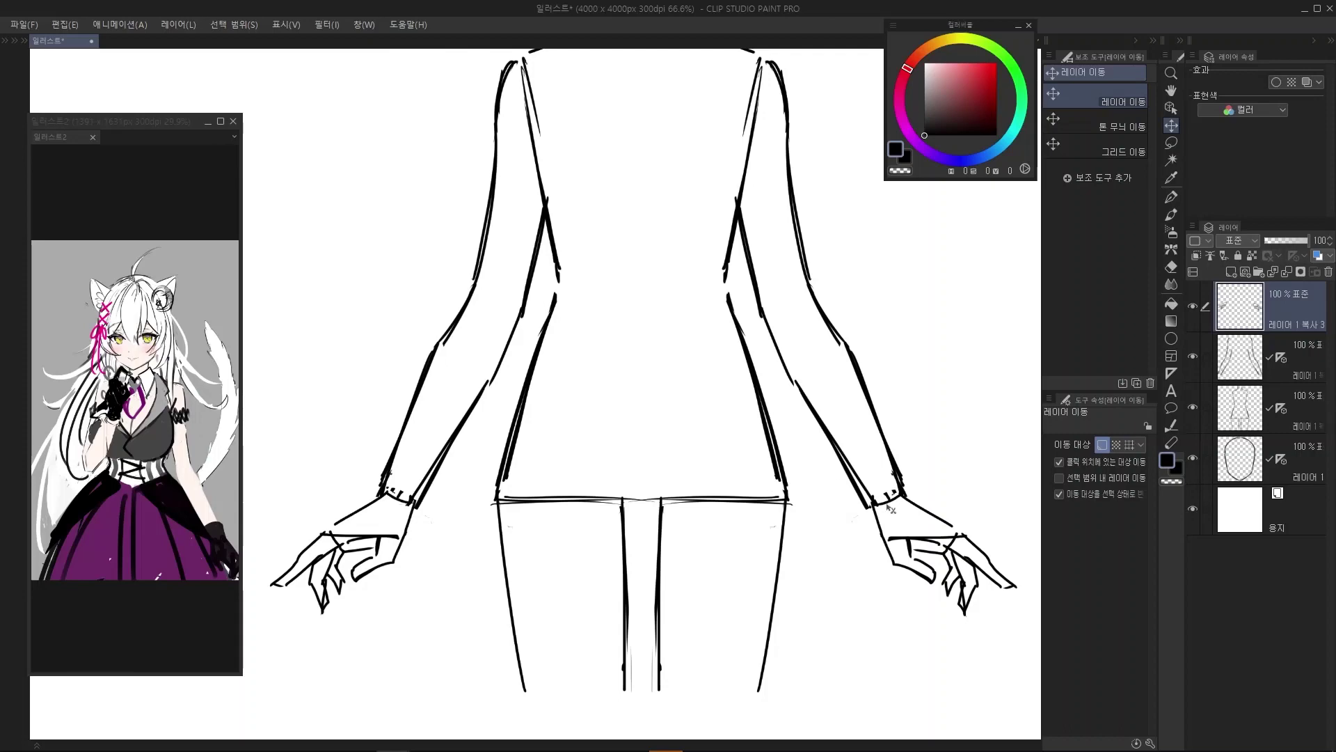
pyautogui.scroll(-5, 883, 509)
pyautogui.scroll(4, 907, 491)
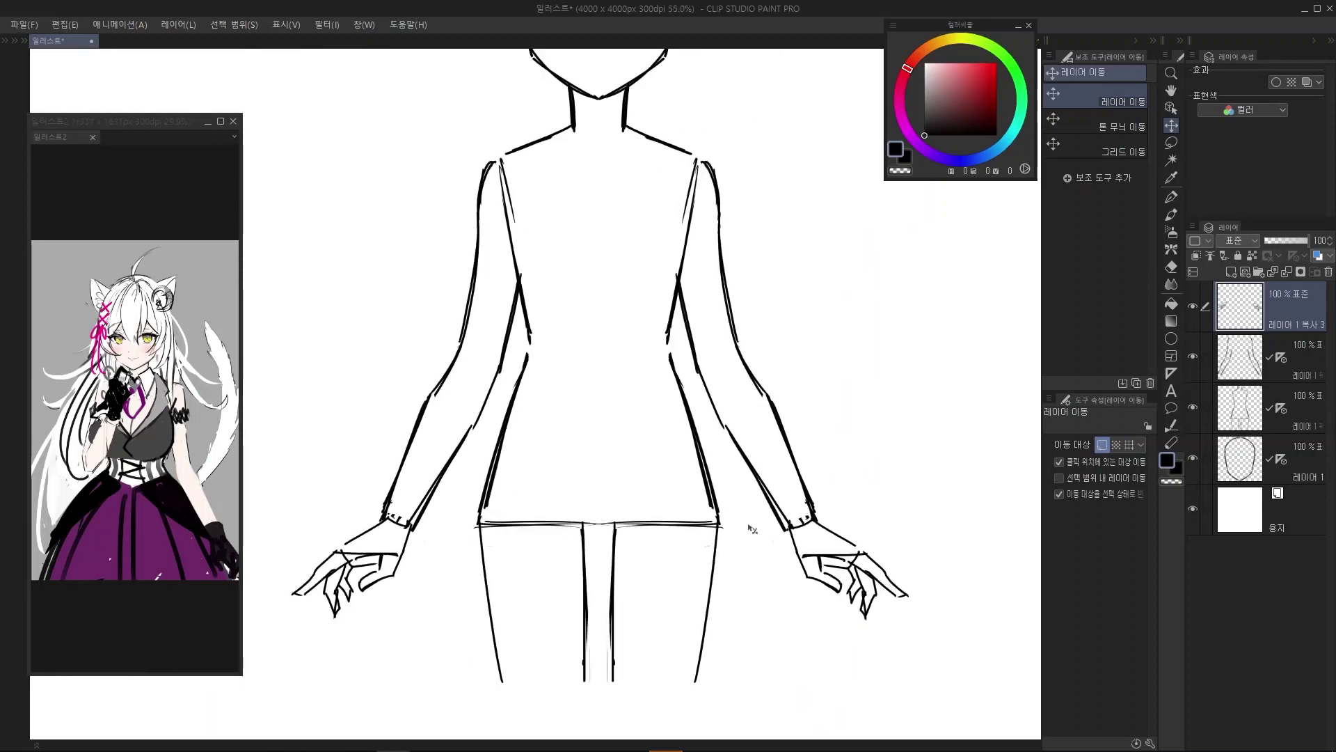
pyautogui.moveTo(842, 516); pyautogui.dragTo(838, 511)
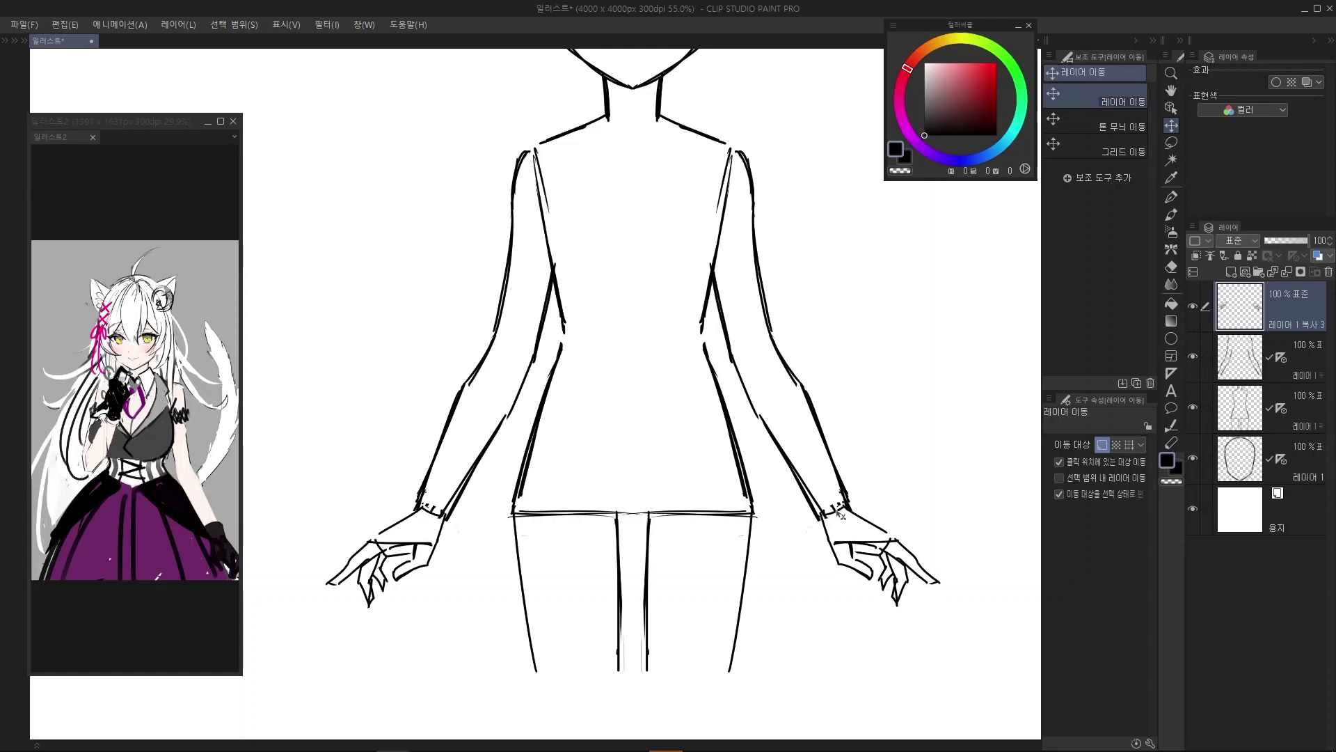
# Examine the whole figure at several magnifications to judge the hand placement and the body proportions
pyautogui.scroll(-4, 840, 513)
pyautogui.scroll(1, 805, 418)
pyautogui.scroll(-1, 760, 462)
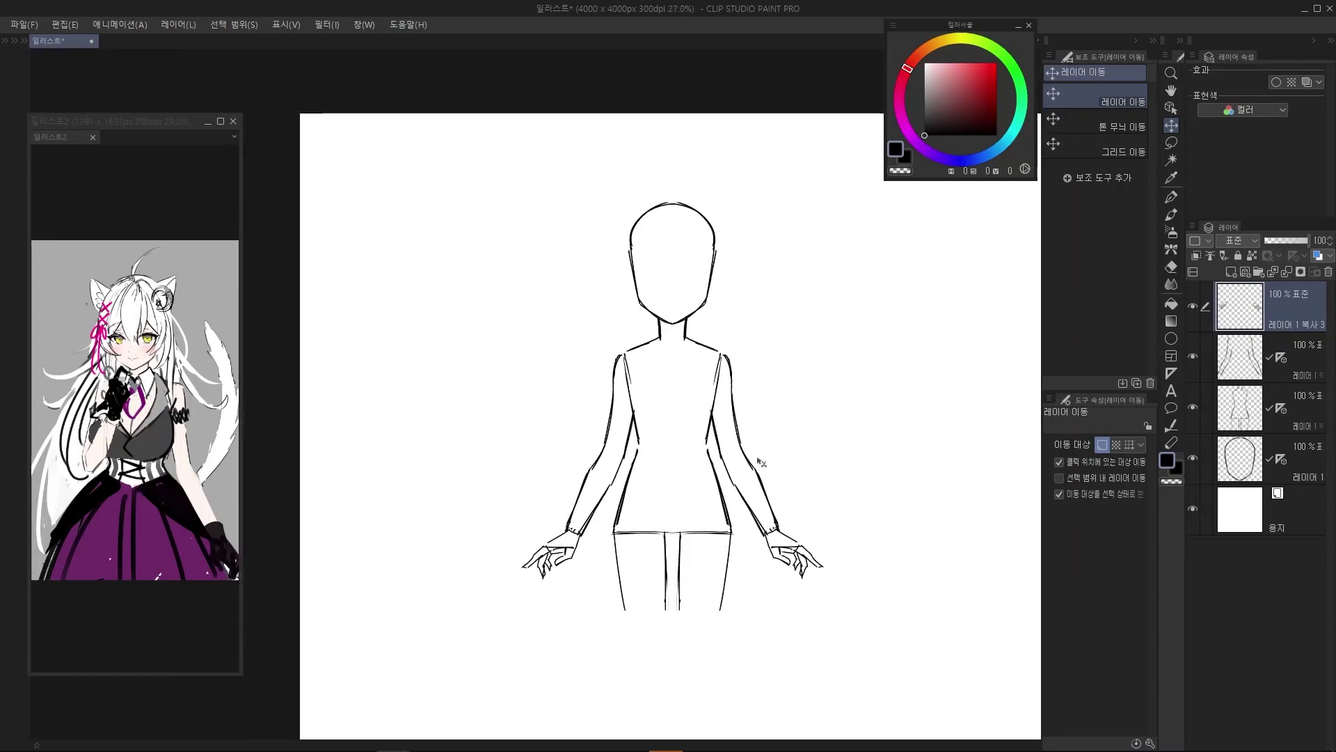
pyautogui.scroll(2, 812, 471)
pyautogui.scroll(-1, 799, 471)
pyautogui.scroll(1, 863, 477)
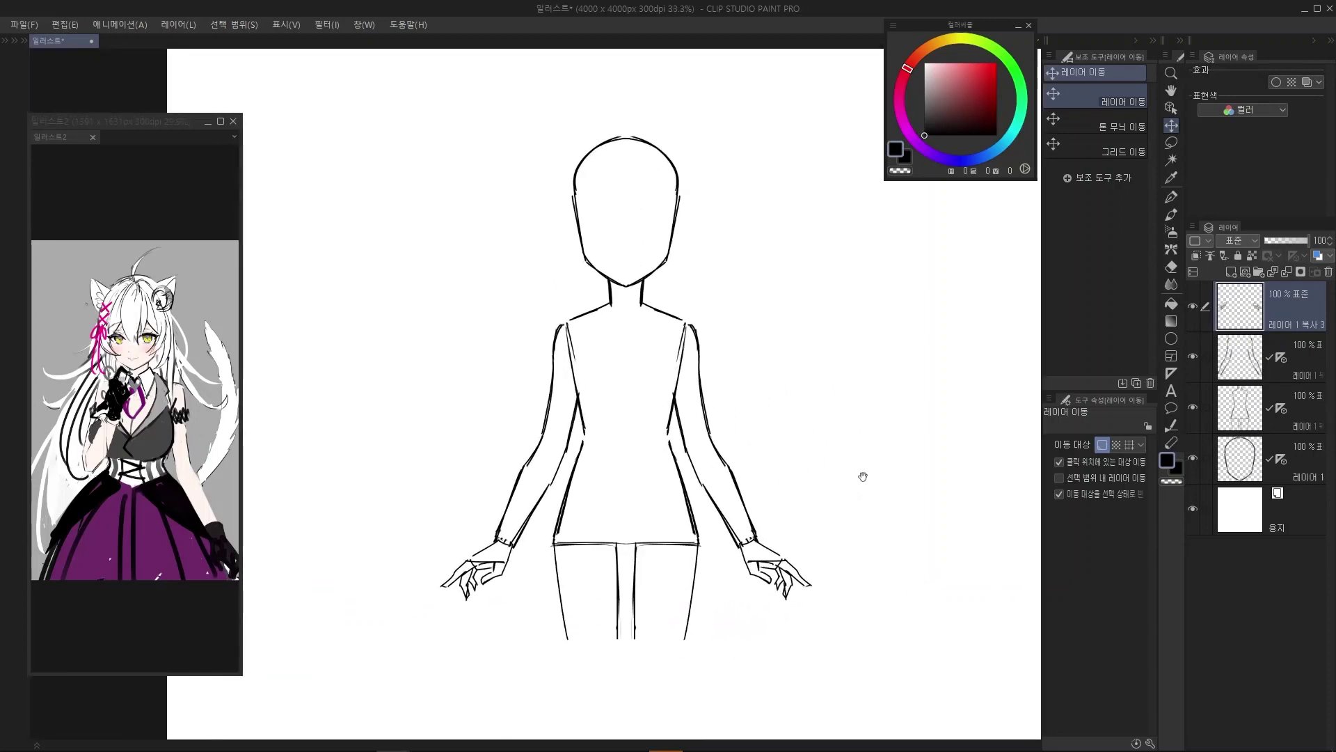
pyautogui.scroll(-1, 880, 394)
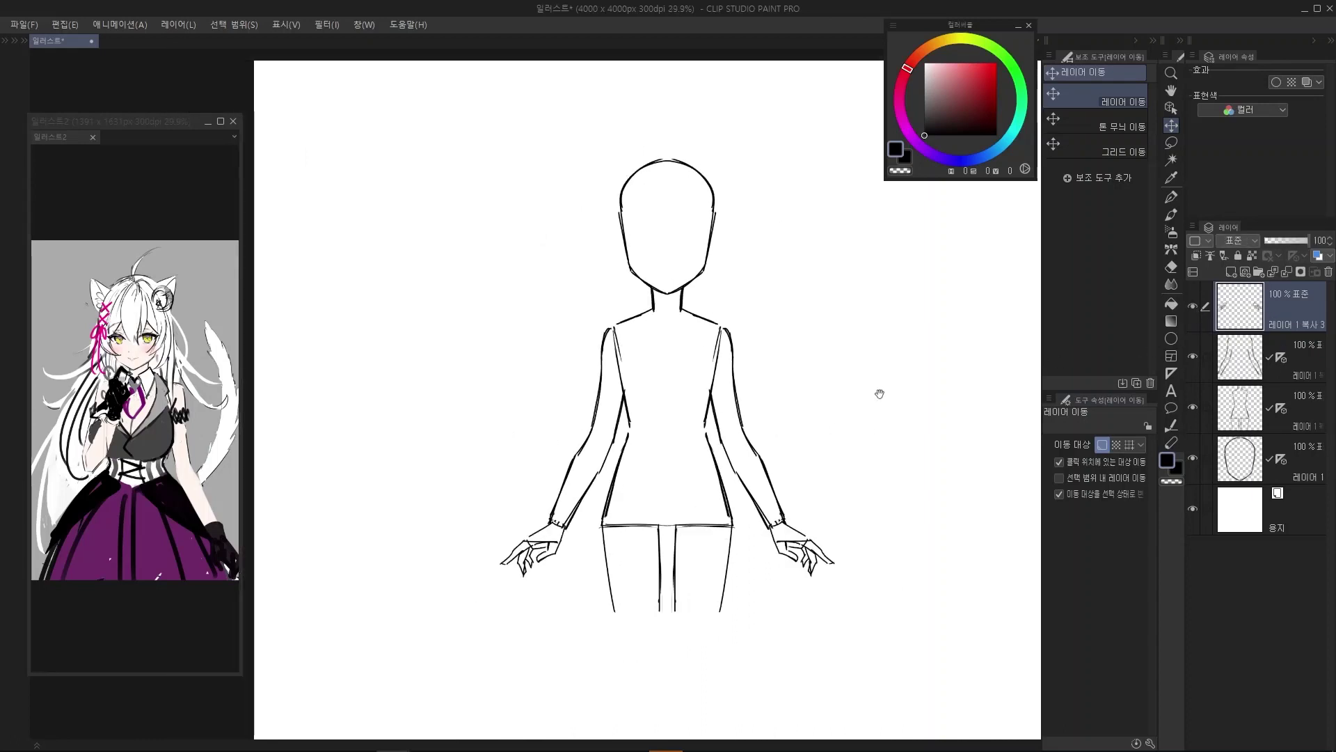
pyautogui.scroll(1, 863, 518)
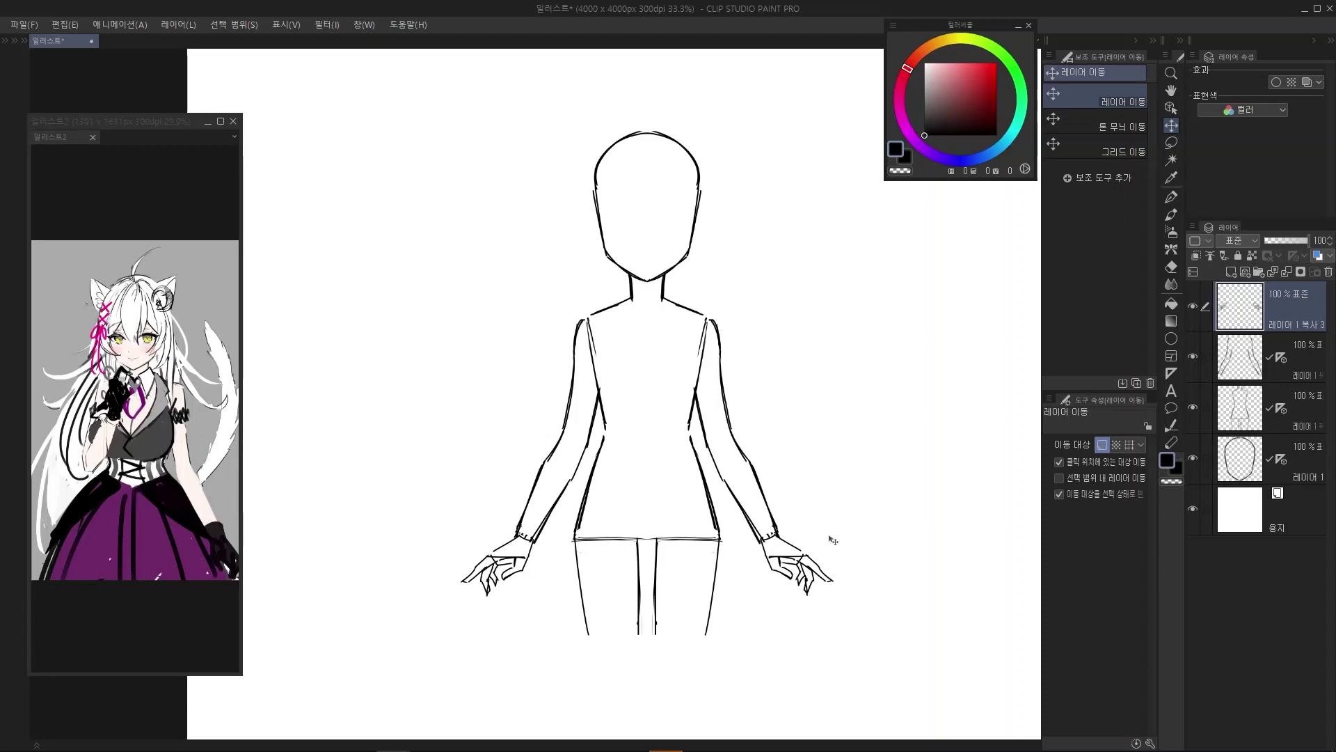
pyautogui.scroll(-6, 762, 539)
pyautogui.scroll(4, 880, 442)
pyautogui.scroll(-4, 669, 500)
pyautogui.scroll(3, 644, 616)
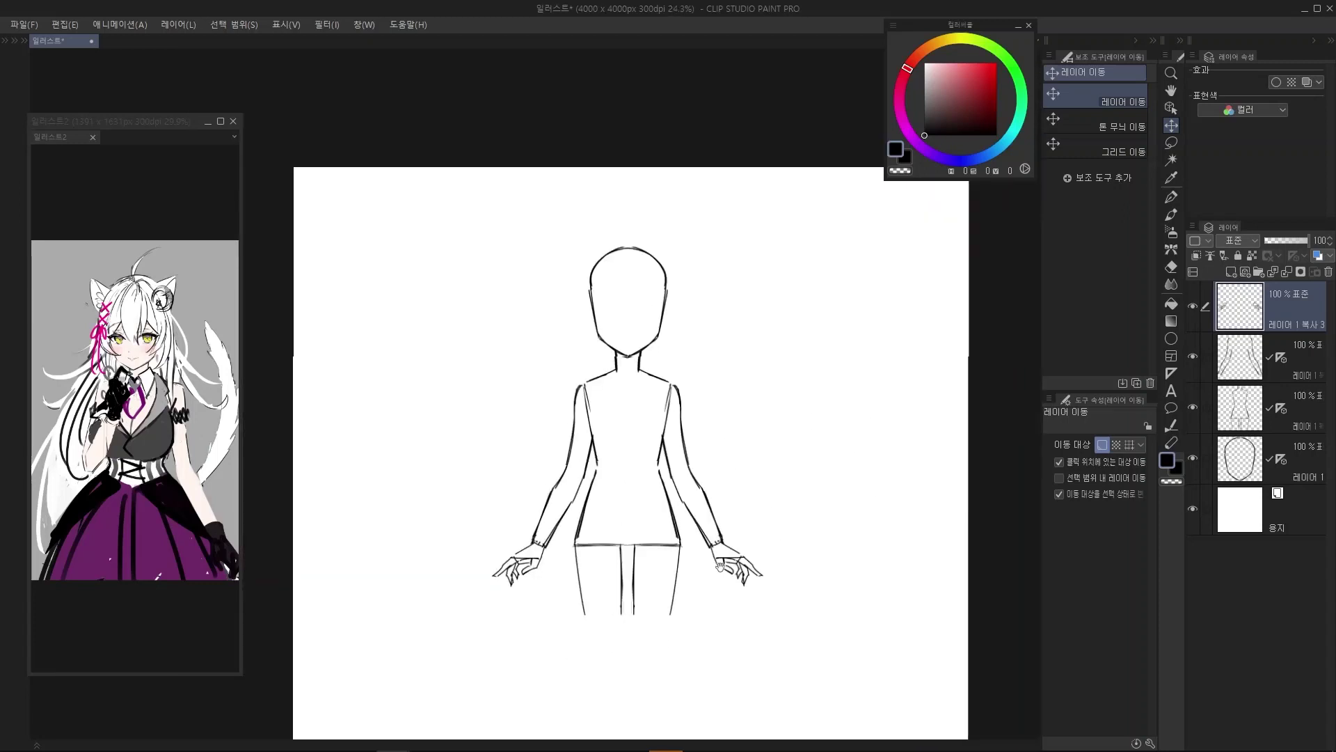
# Make the hip-and-thigh layer active, identifying its contents by briefly hiding and showing it
pyautogui.scroll(1, 617, 513)
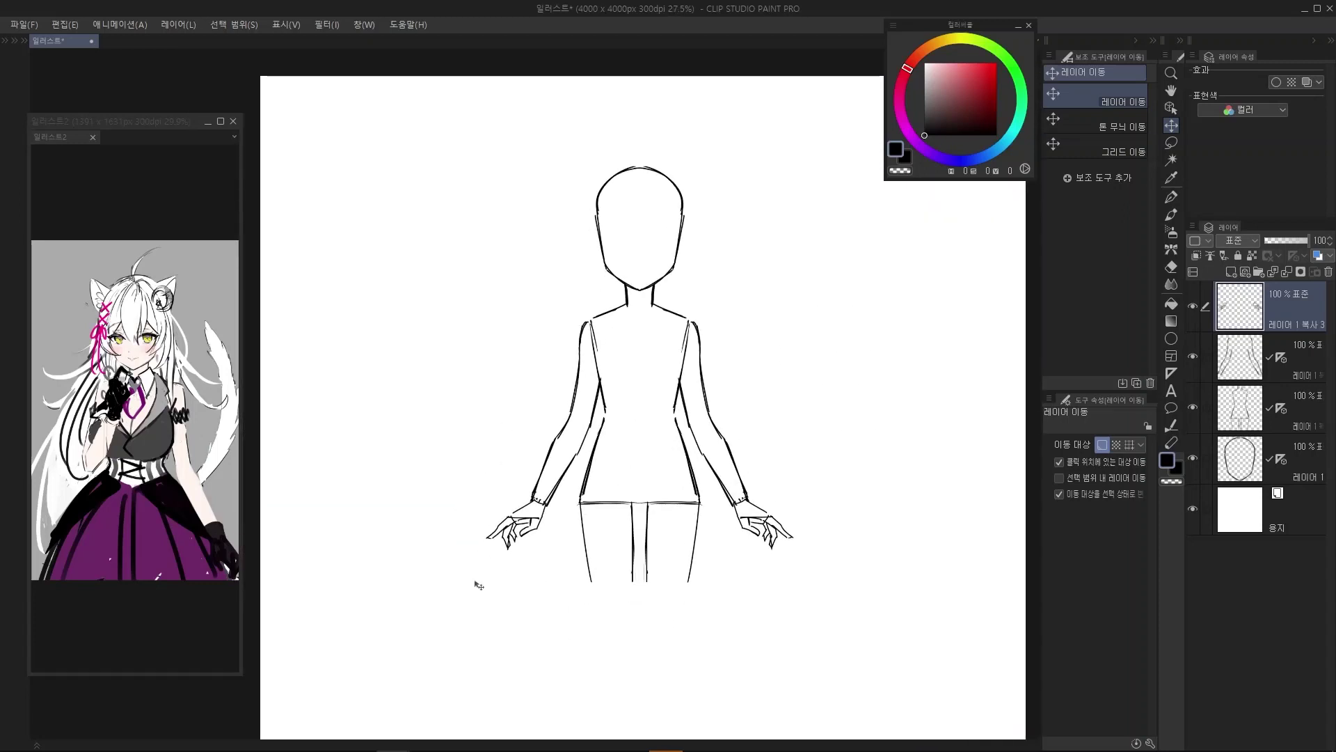
pyautogui.click(1253, 410)
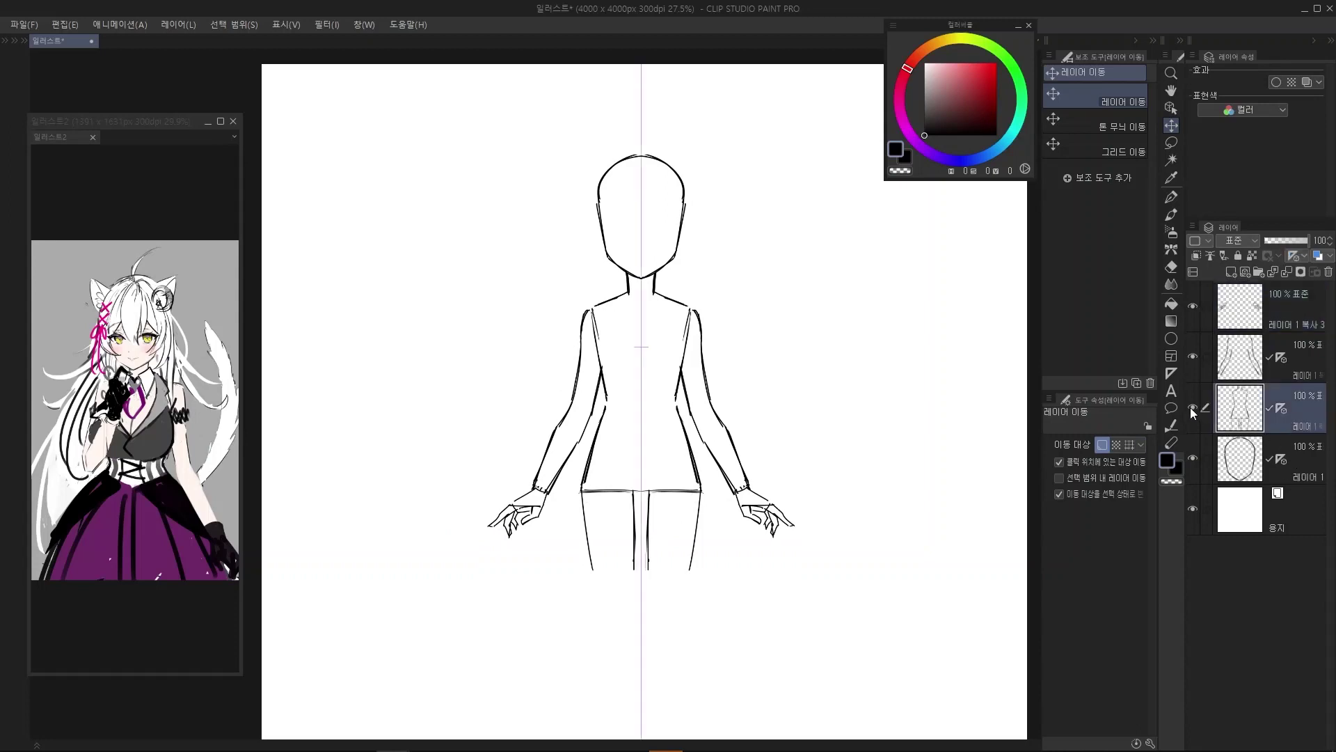
pyautogui.click(1192, 407)
pyautogui.click(1191, 407)
pyautogui.moveTo(730, 411); pyautogui.dragTo(736, 387)
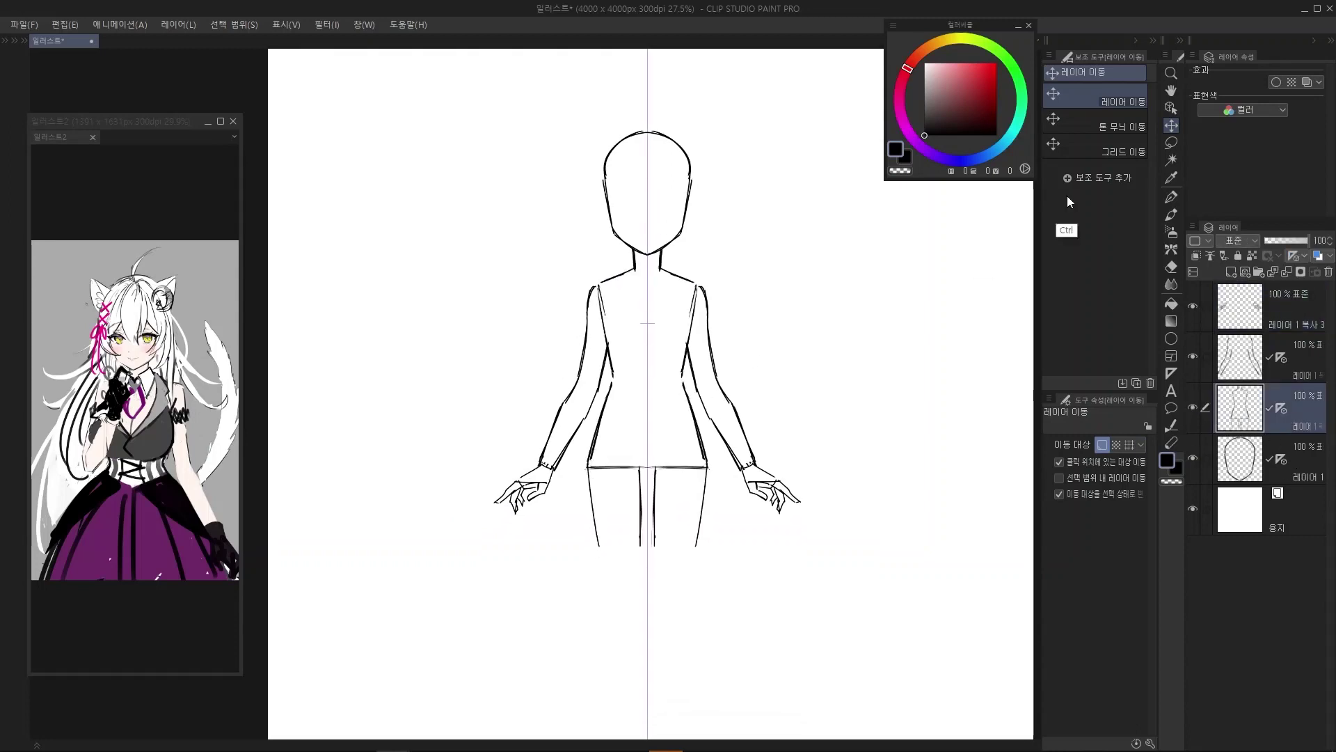
pyautogui.click(1174, 140)
pyautogui.moveTo(664, 436); pyautogui.dragTo(674, 449)
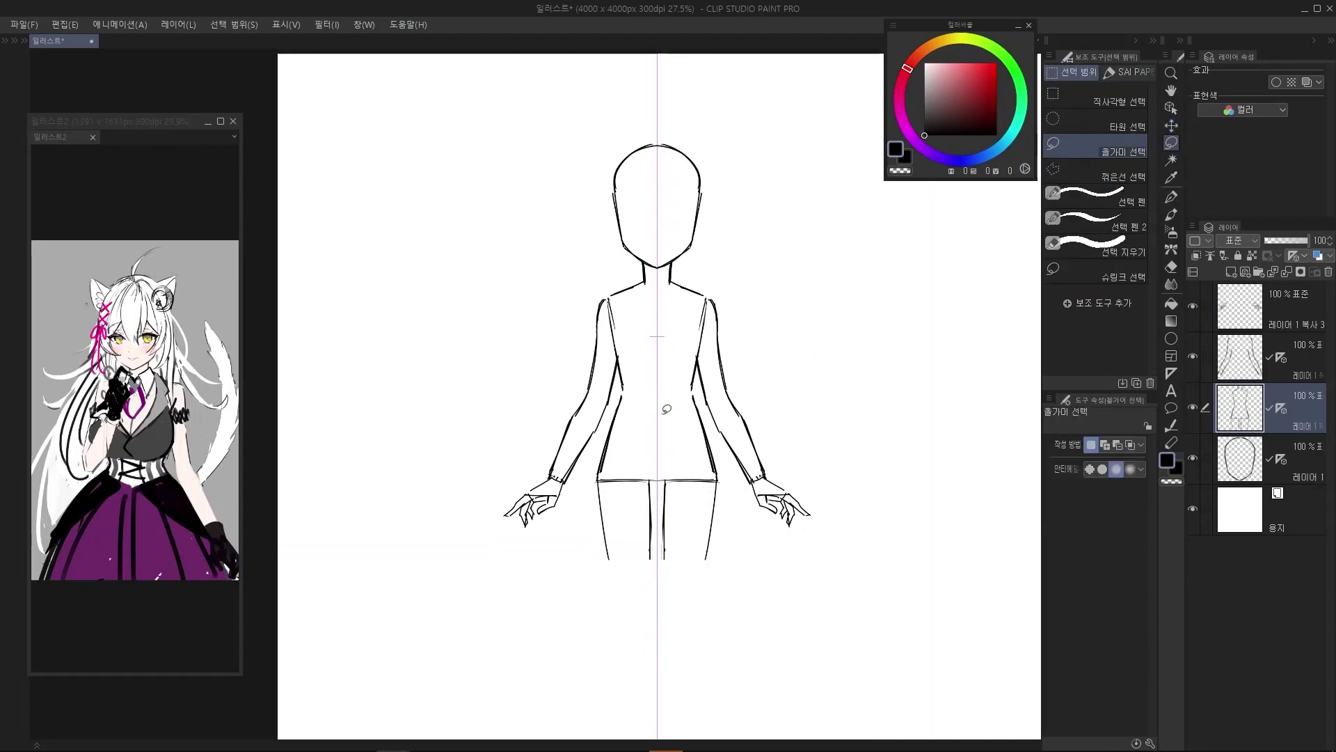
pyautogui.press('p')
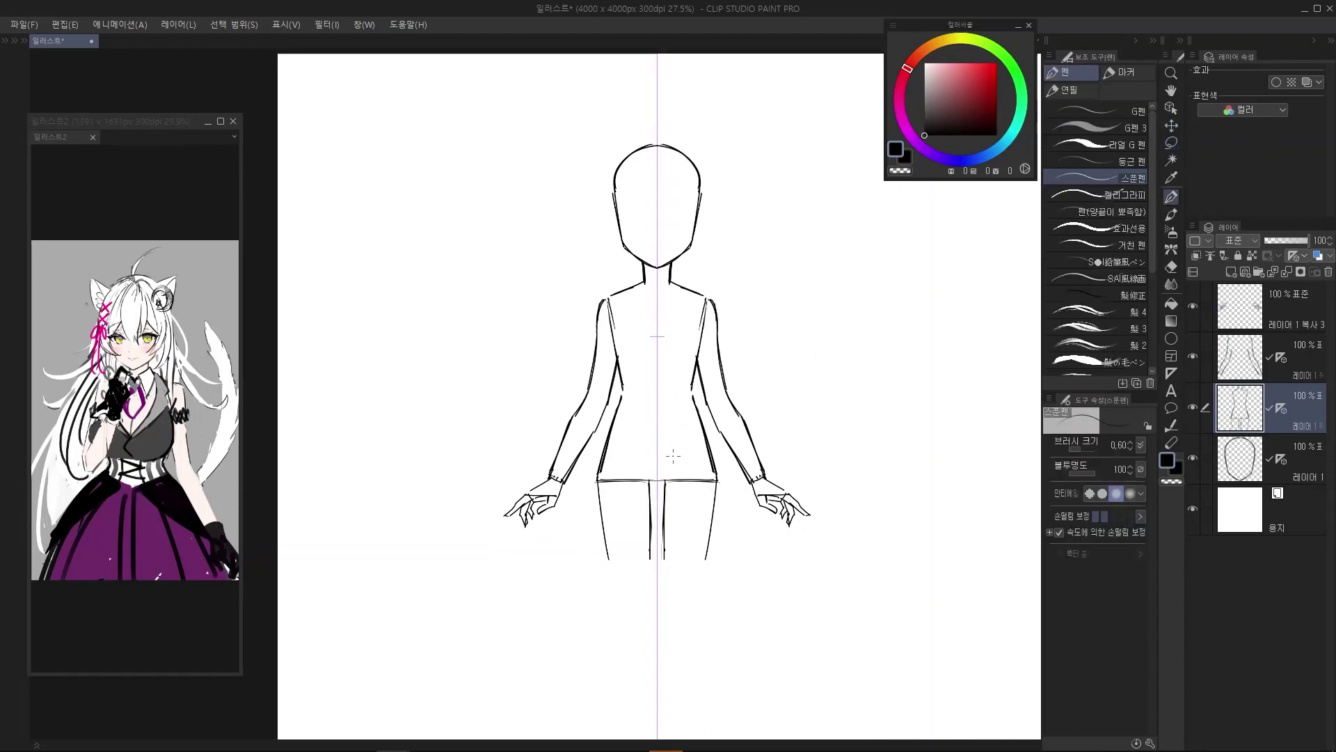
pyautogui.moveTo(673, 456); pyautogui.dragTo(679, 446)
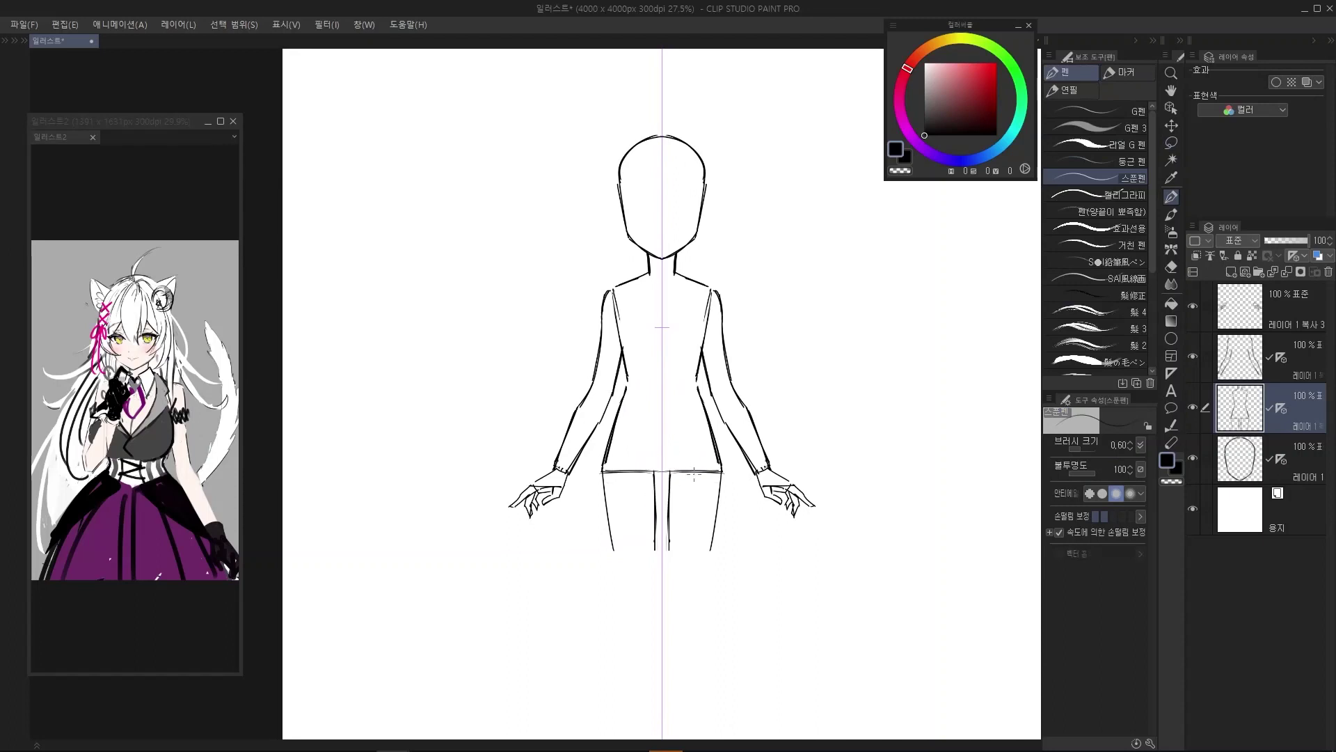
pyautogui.moveTo(620, 476)
pyautogui.mouseDown()
pyautogui.moveTo(660, 491)
pyautogui.moveTo(661, 403)
pyautogui.mouseUp()
pyautogui.moveTo(654, 403)
pyautogui.mouseDown()
pyautogui.moveTo(615, 466)
pyautogui.moveTo(644, 490)
pyautogui.mouseUp()
pyautogui.hotkey('ctrl', 'z')
pyautogui.hotkey('ctrl', 'z')
pyautogui.hotkey('ctrl', 'z')
pyautogui.moveTo(793, 436); pyautogui.dragTo(776, 441)
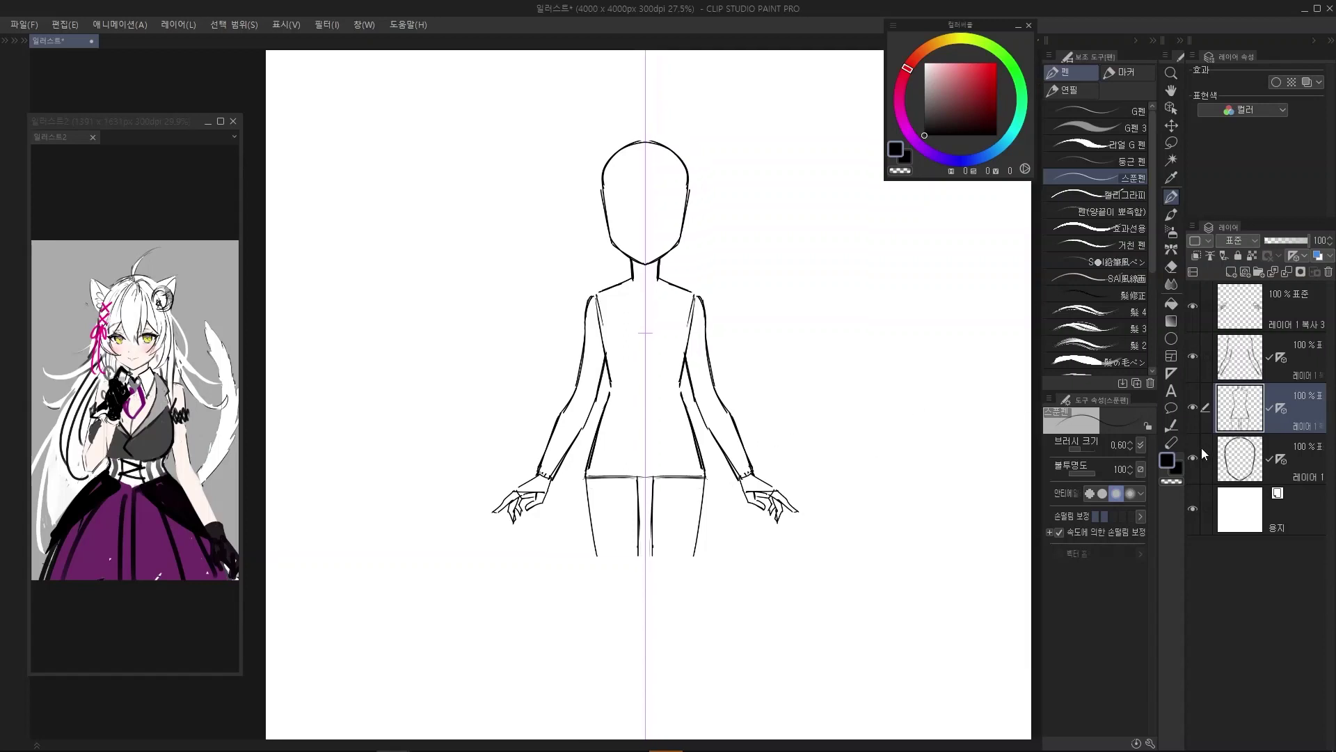
pyautogui.click(1193, 409)
pyautogui.click(1194, 409)
pyautogui.click(1194, 410)
pyautogui.click(1190, 409)
pyautogui.press('m')
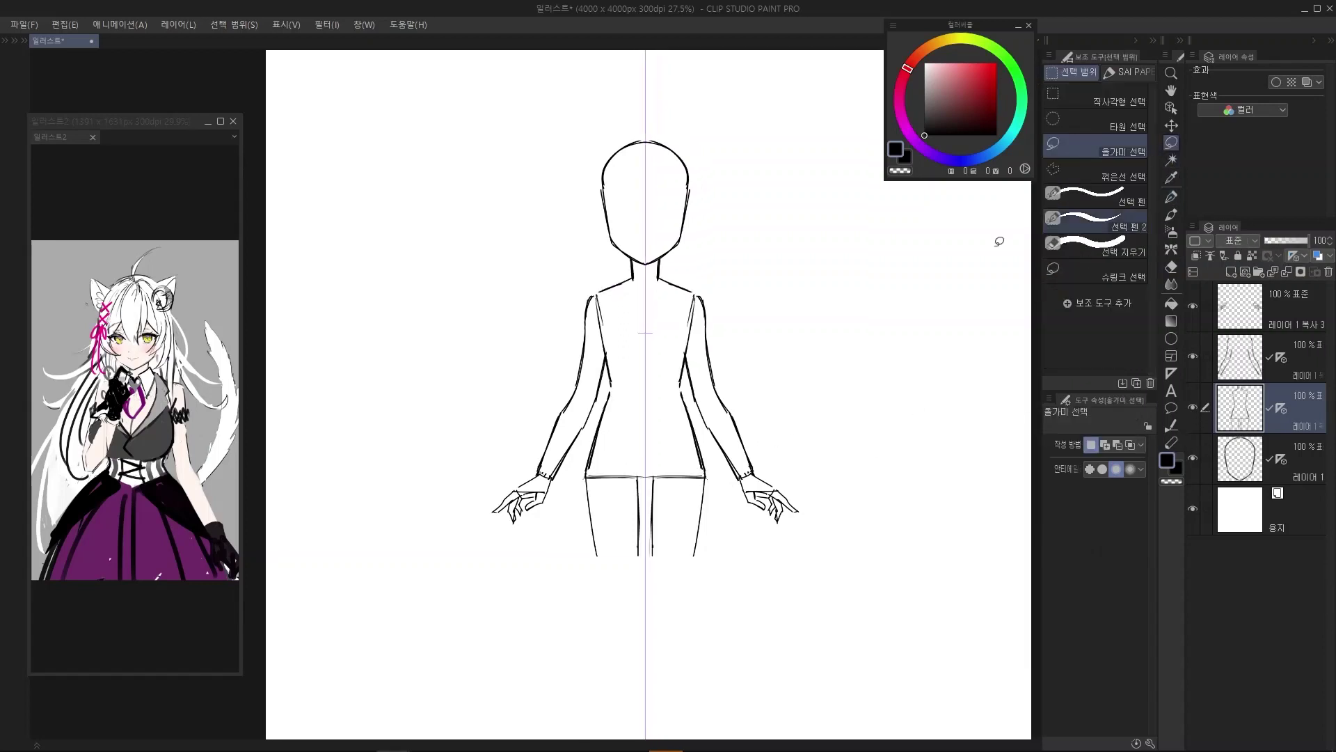
pyautogui.moveTo(685, 425)
pyautogui.mouseDown()
pyautogui.moveTo(696, 402)
pyautogui.moveTo(607, 390)
pyautogui.moveTo(588, 551)
pyautogui.moveTo(712, 539)
pyautogui.mouseUp()
pyautogui.moveTo(778, 575); pyautogui.dragTo(754, 578)
pyautogui.hotkey('ctrl', 'd')
# Move the hip-and-thigh layer straight down a little to lengthen the torso
pyautogui.press('k')
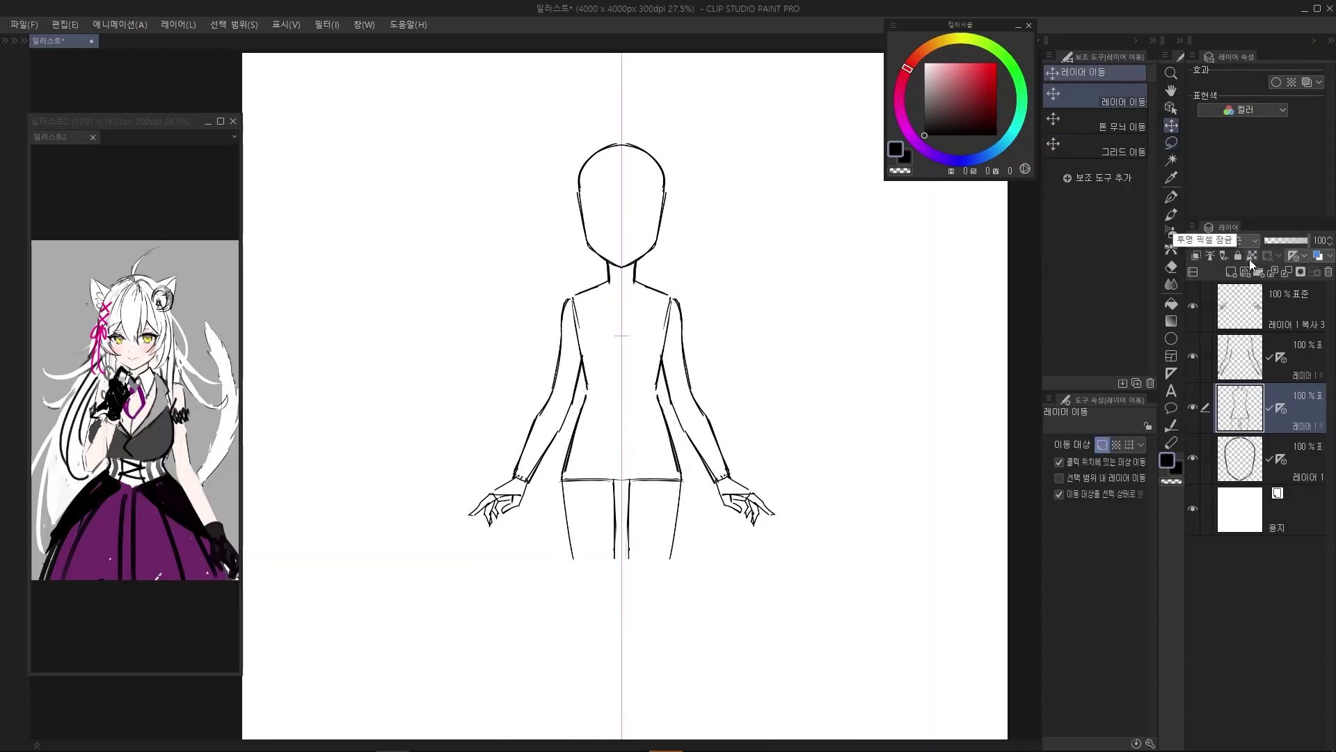
pyautogui.press('Down')
pyautogui.press('Down')
pyautogui.press('Down')
pyautogui.press('Down')
pyautogui.press('Down')
pyautogui.press('Down')
pyautogui.press('Down')
pyautogui.press('Down')
pyautogui.press('Down')
pyautogui.press('Down')
pyautogui.press('Down')
pyautogui.press('Down')
pyautogui.press('Down')
pyautogui.press('Down')
pyautogui.press('Down')
pyautogui.press('Down')
pyautogui.press('Down')
pyautogui.press('Down')
pyautogui.press('Down')
pyautogui.press('Down')
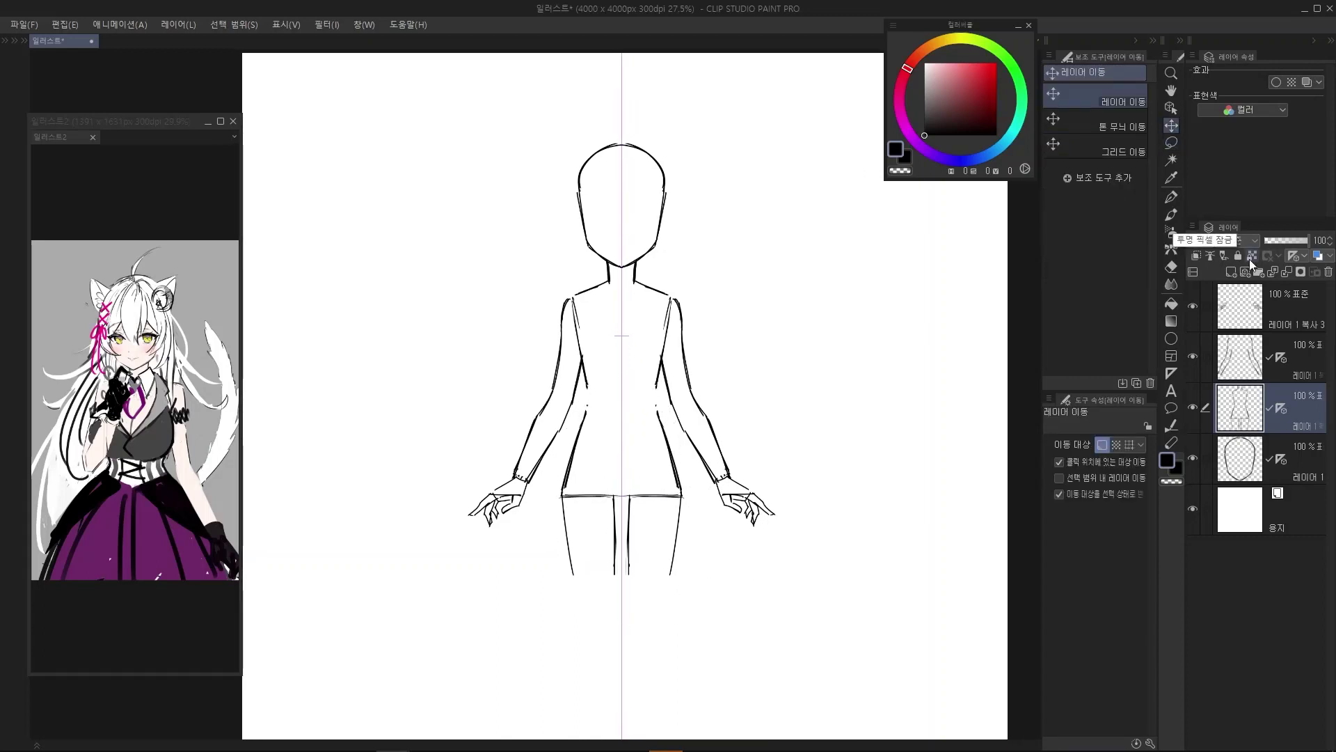
# Scale the hips and thighs up proportionally to 104% about their centre and apply the transformation
pyautogui.hotkey('ctrl', 't')
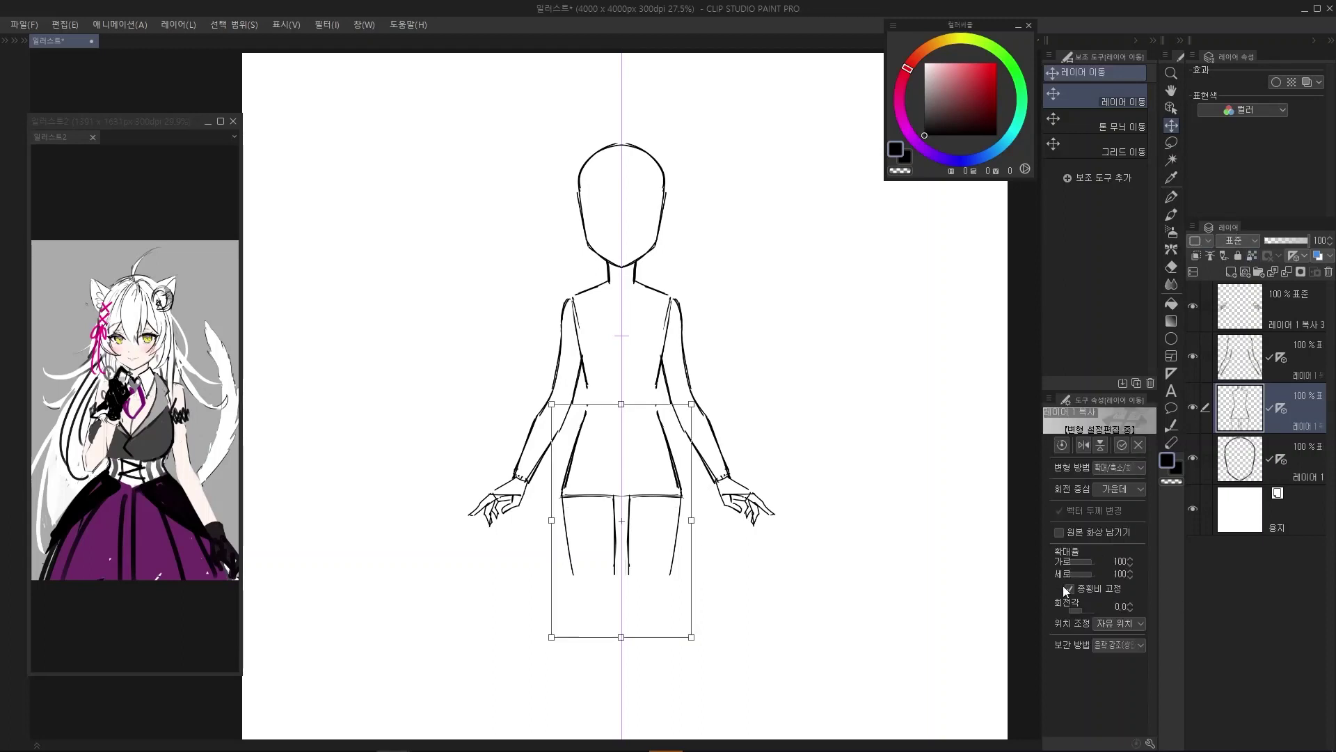
pyautogui.click(1131, 559)
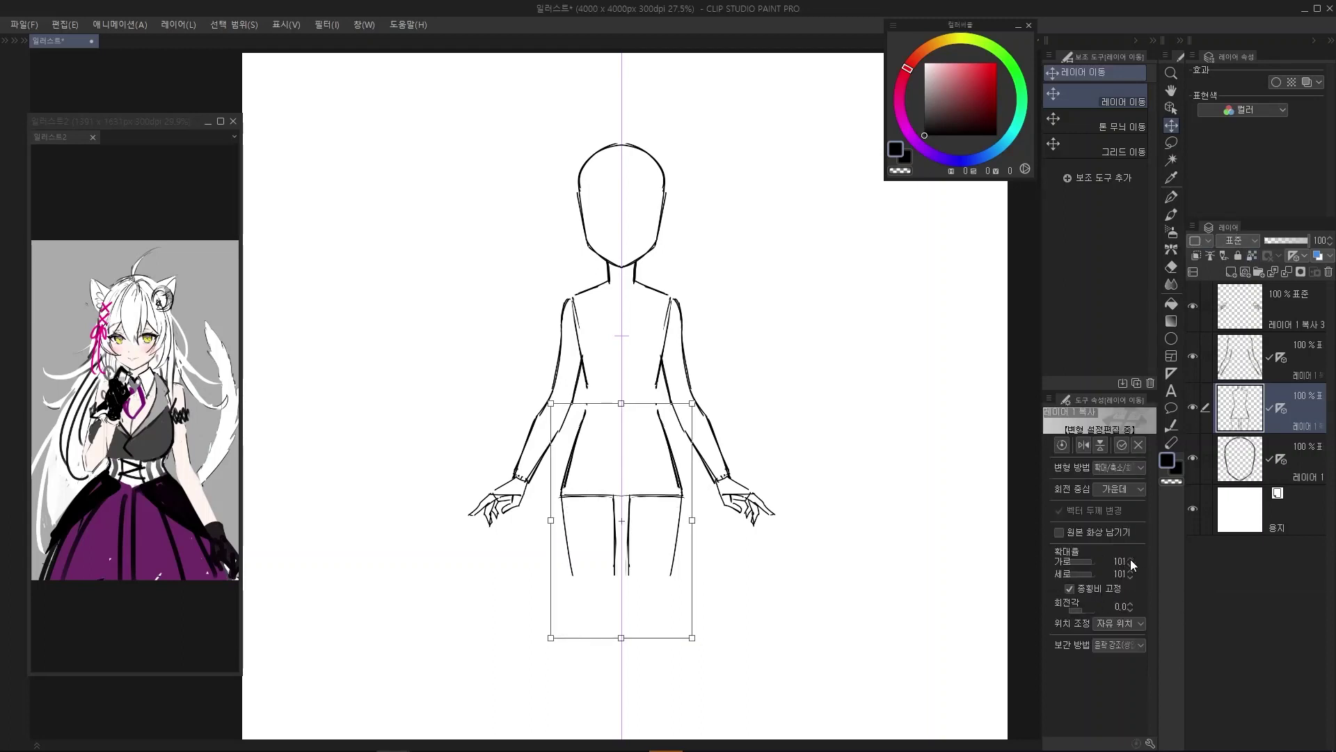
pyautogui.click(1130, 558)
pyautogui.click(1130, 559)
pyautogui.click(1130, 558)
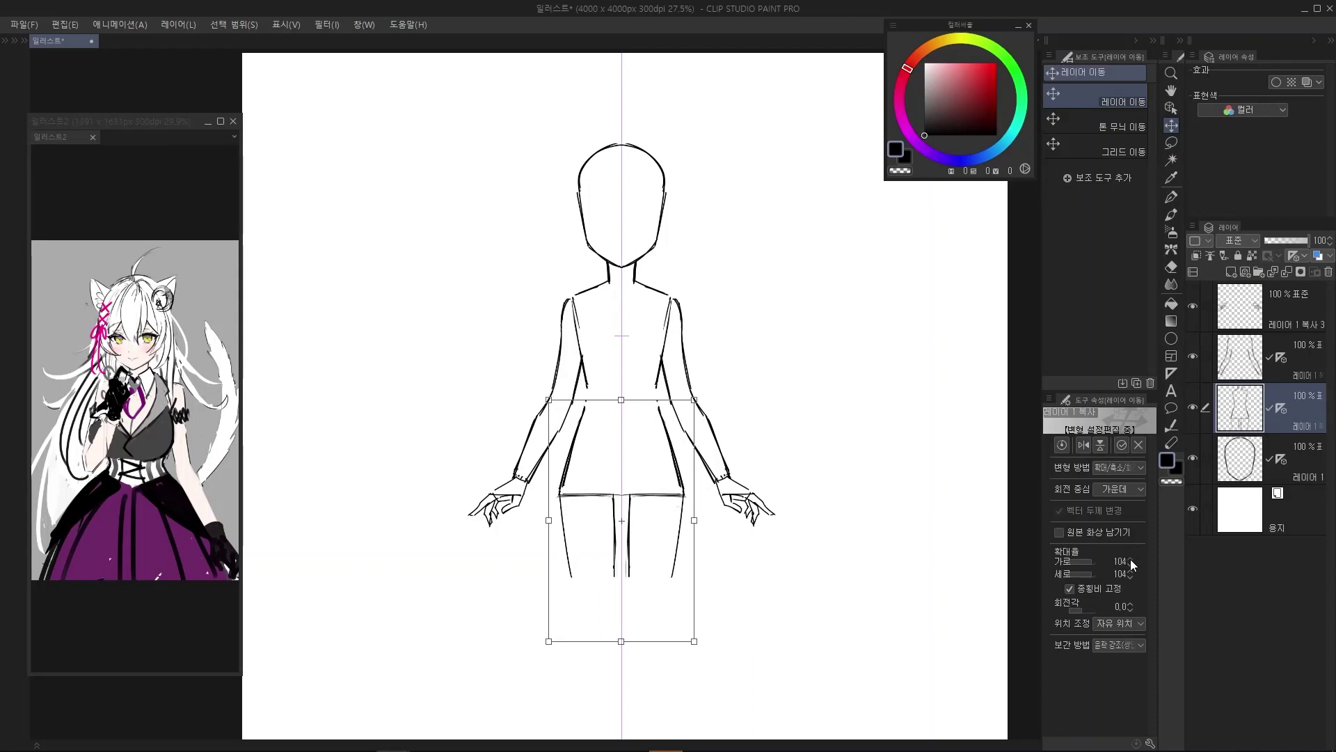
pyautogui.scroll(-2, 695, 343)
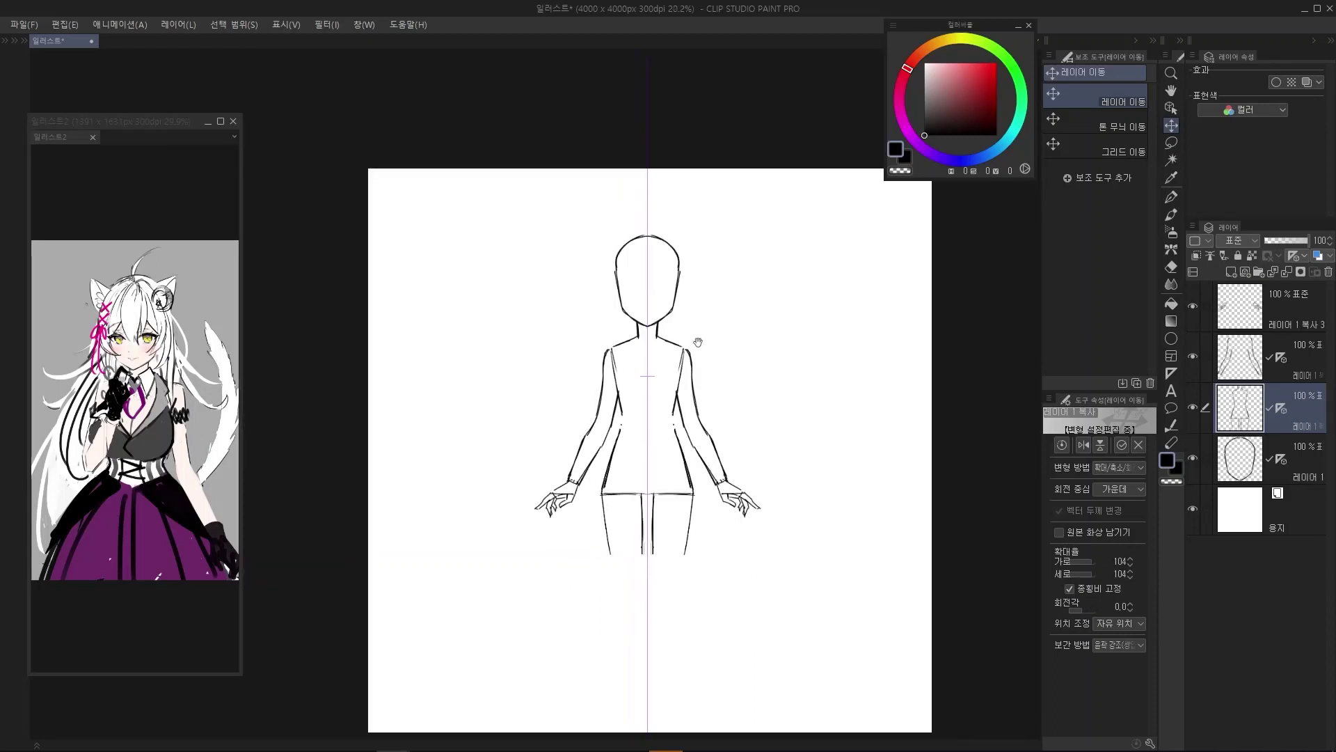
pyautogui.scroll(1, 699, 345)
pyautogui.moveTo(725, 385); pyautogui.dragTo(728, 394)
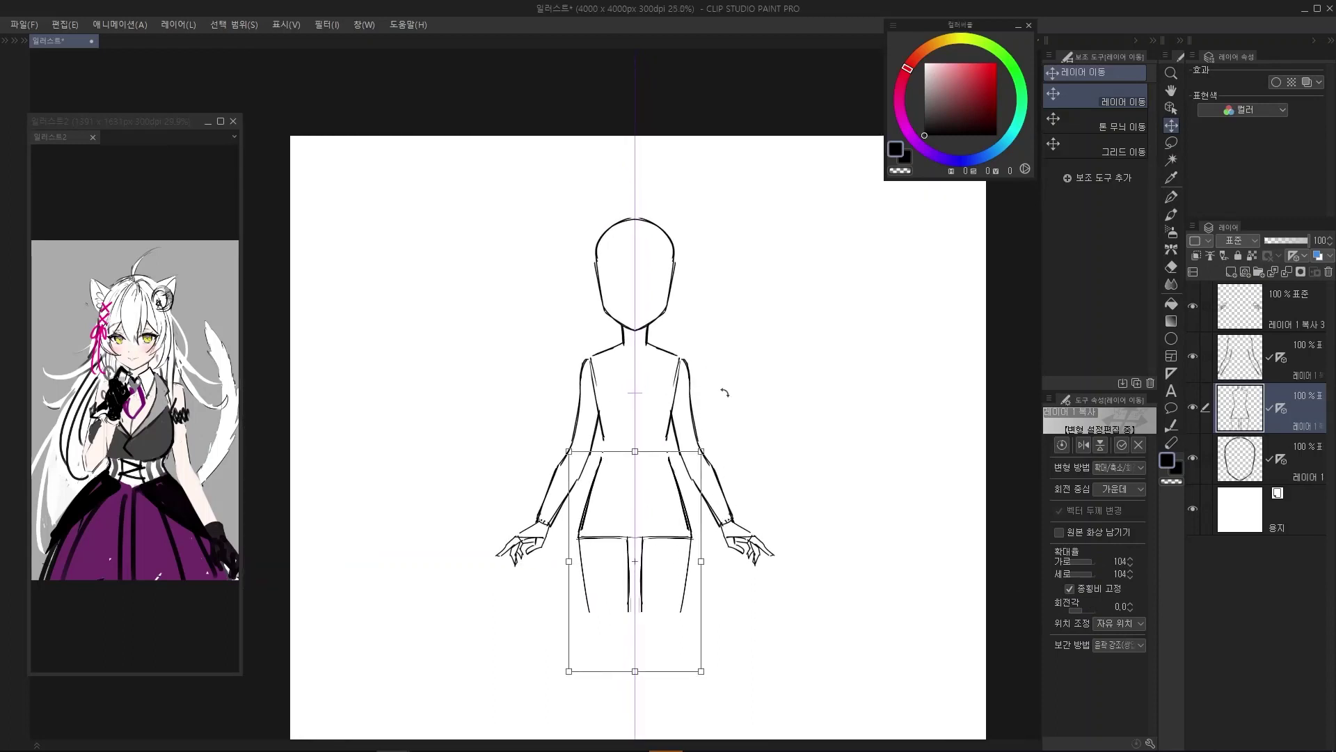
pyautogui.press('Return')
# Draw rounded hip contours curving outward from the waist to the ends of the horizontal hip line
pyautogui.press('p')
pyautogui.scroll(1, 672, 438)
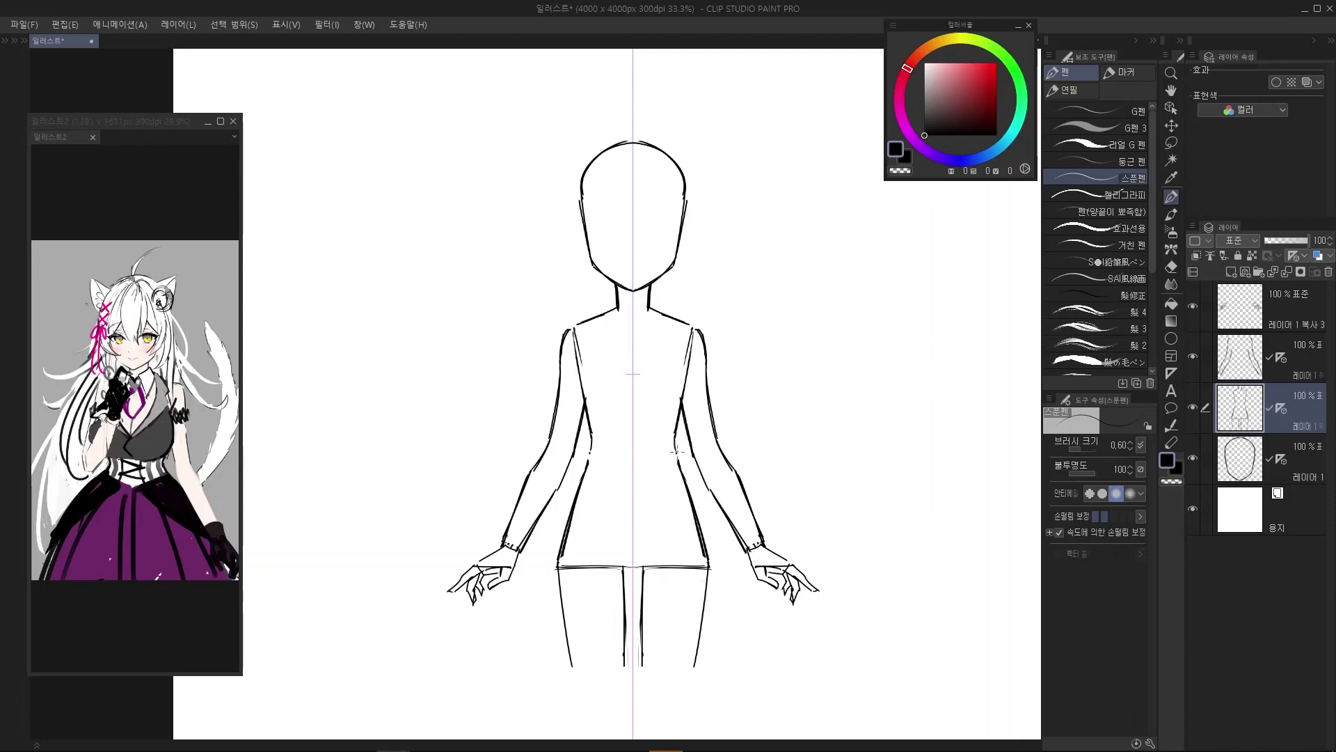
pyautogui.hotkey('ctrl', 'z')
pyautogui.moveTo(676, 453); pyautogui.dragTo(704, 543)
pyautogui.moveTo(686, 480); pyautogui.dragTo(697, 511)
pyautogui.moveTo(695, 505)
pyautogui.mouseDown()
pyautogui.moveTo(685, 484)
pyautogui.moveTo(701, 543)
pyautogui.mouseUp()
# Erase the old straight hip lines inside the new curves using the transparent colour at brush size 1.2
pyautogui.press('c')
pyautogui.press(']')
pyautogui.press(']')
pyautogui.hotkey('ctrl', 'z')
pyautogui.moveTo(678, 459); pyautogui.dragTo(701, 543)
pyautogui.moveTo(691, 496); pyautogui.dragTo(707, 556)
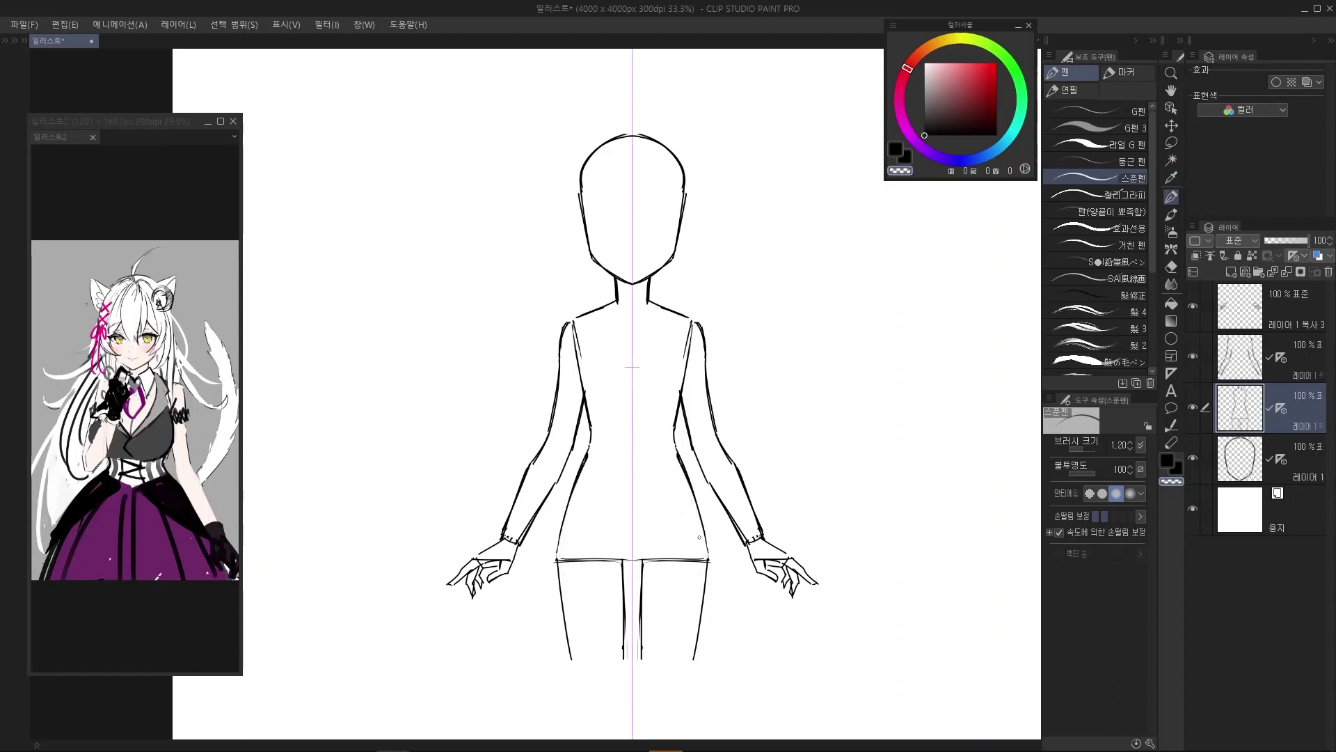
# Draw a small inverted V at the crotch between the thighs with the pen at size 0.7
pyautogui.keyDown('alt'); pyautogui.click(702, 490); pyautogui.keyUp('alt')
pyautogui.moveTo(675, 508); pyautogui.dragTo(680, 495)
pyautogui.scroll(2, 679, 498)
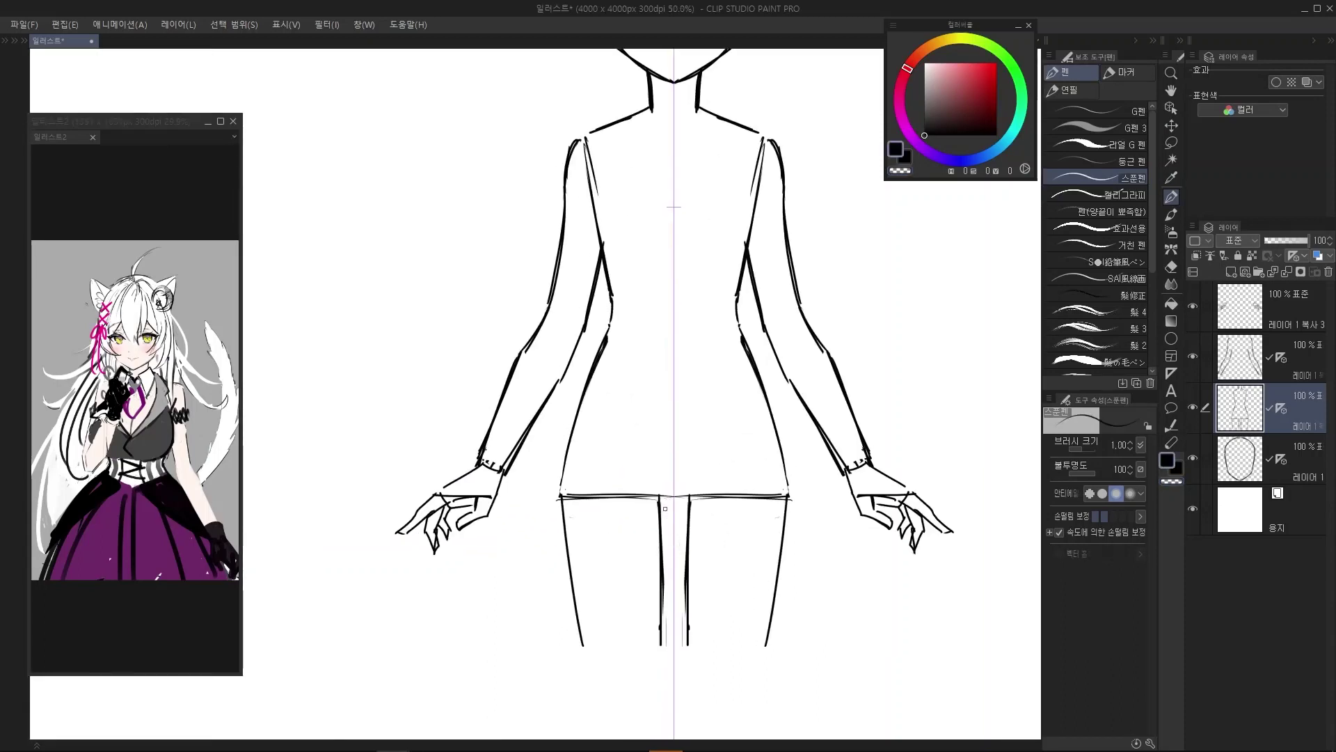
pyautogui.press('[')
pyautogui.moveTo(660, 514); pyautogui.dragTo(671, 505)
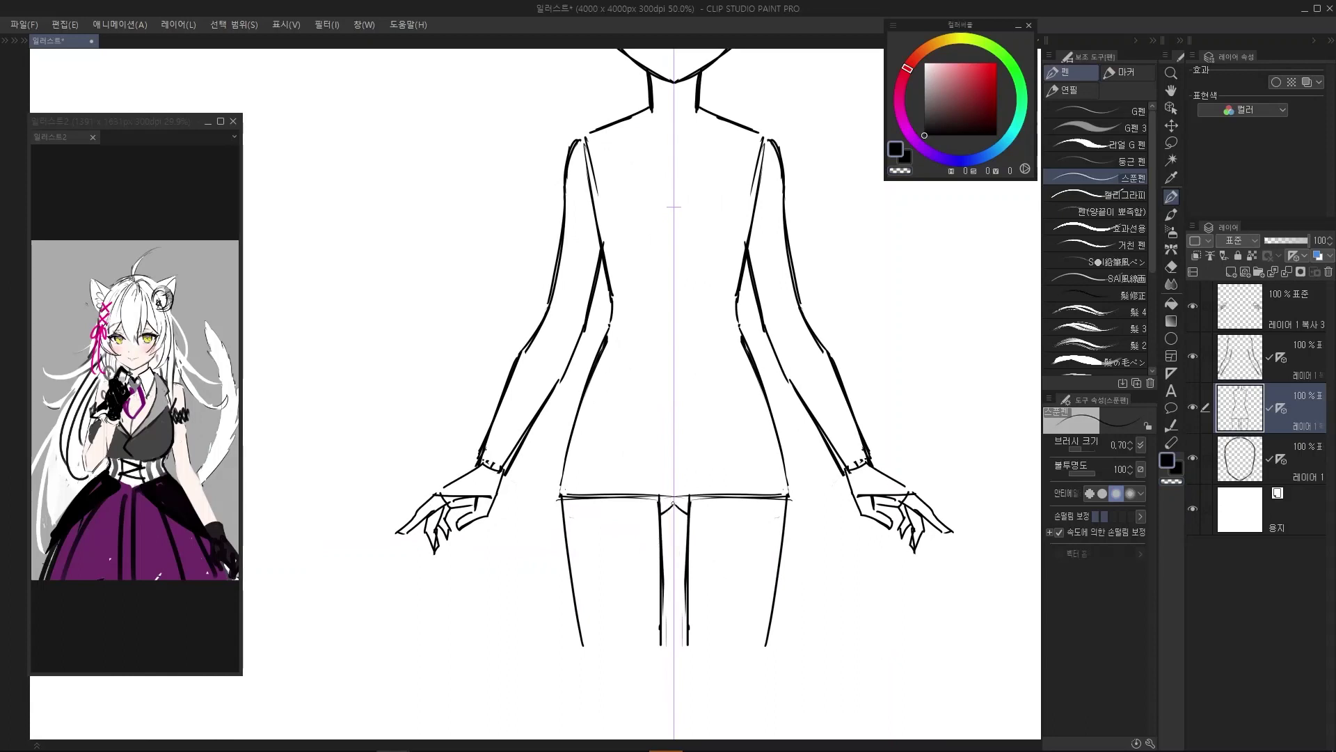
# Redraw the inner and outer thigh outlines slightly further in and erase the old outer strokes
pyautogui.scroll(-2, 672, 495)
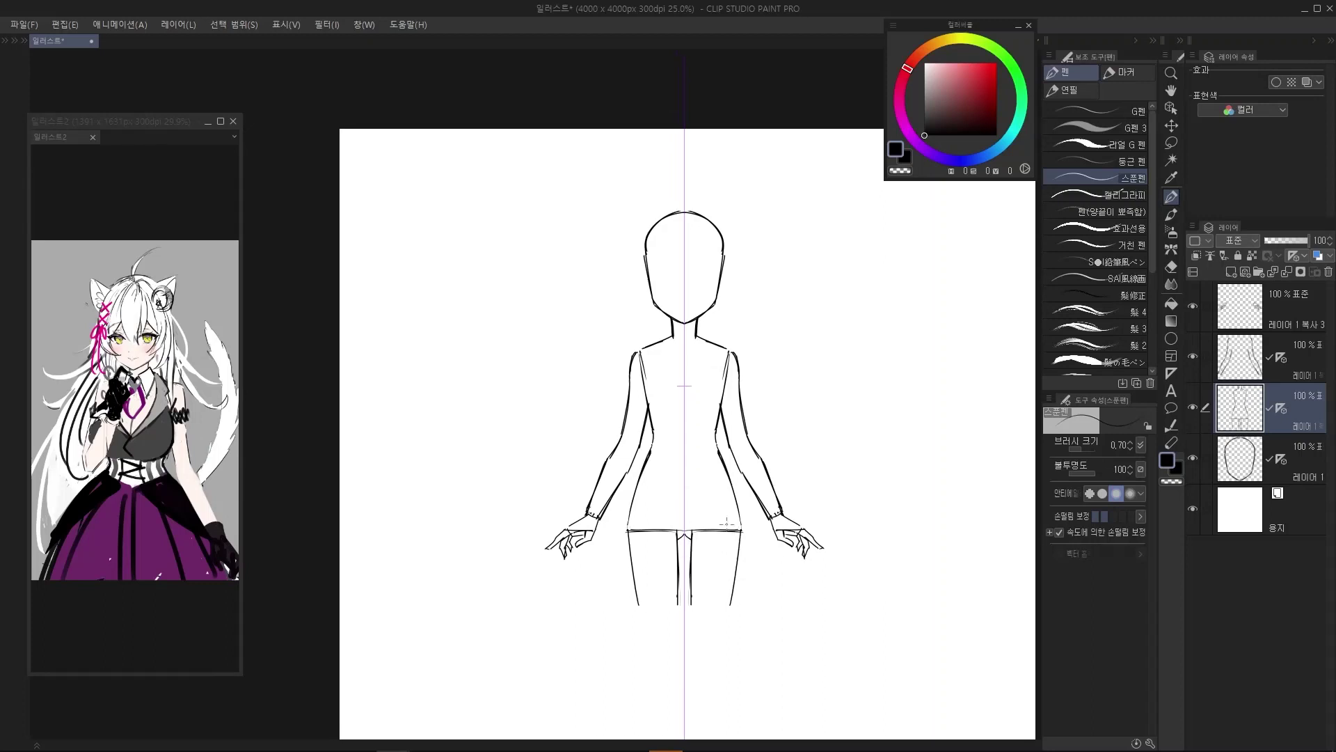
pyautogui.moveTo(741, 528); pyautogui.dragTo(731, 600)
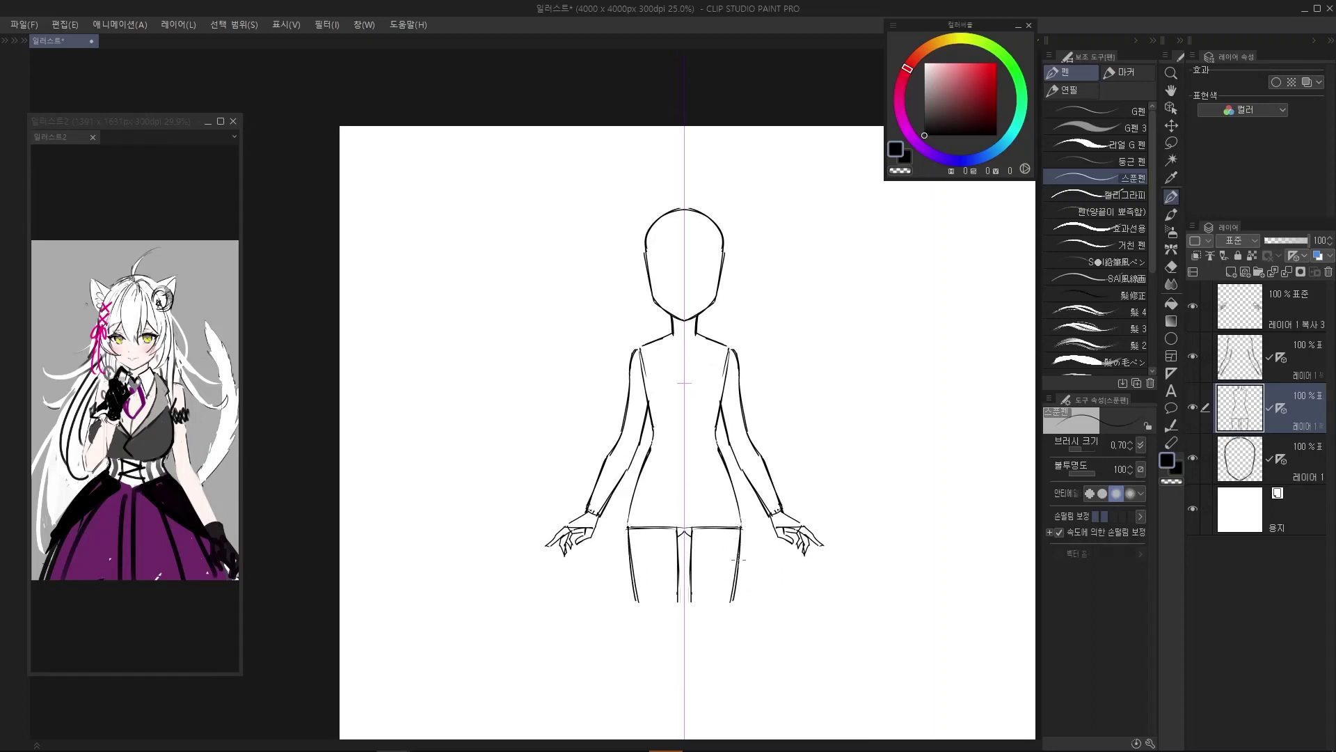
pyautogui.scroll(1, 688, 546)
pyautogui.moveTo(691, 553); pyautogui.dragTo(691, 610)
pyautogui.hotkey('ctrl', 'z')
pyautogui.hotkey('ctrl', 'z')
pyautogui.moveTo(690, 546)
pyautogui.mouseDown()
pyautogui.moveTo(688, 613)
pyautogui.moveTo(730, 590)
pyautogui.moveTo(739, 609)
pyautogui.mouseUp()
pyautogui.press('c')
pyautogui.moveTo(750, 528); pyautogui.dragTo(740, 606)
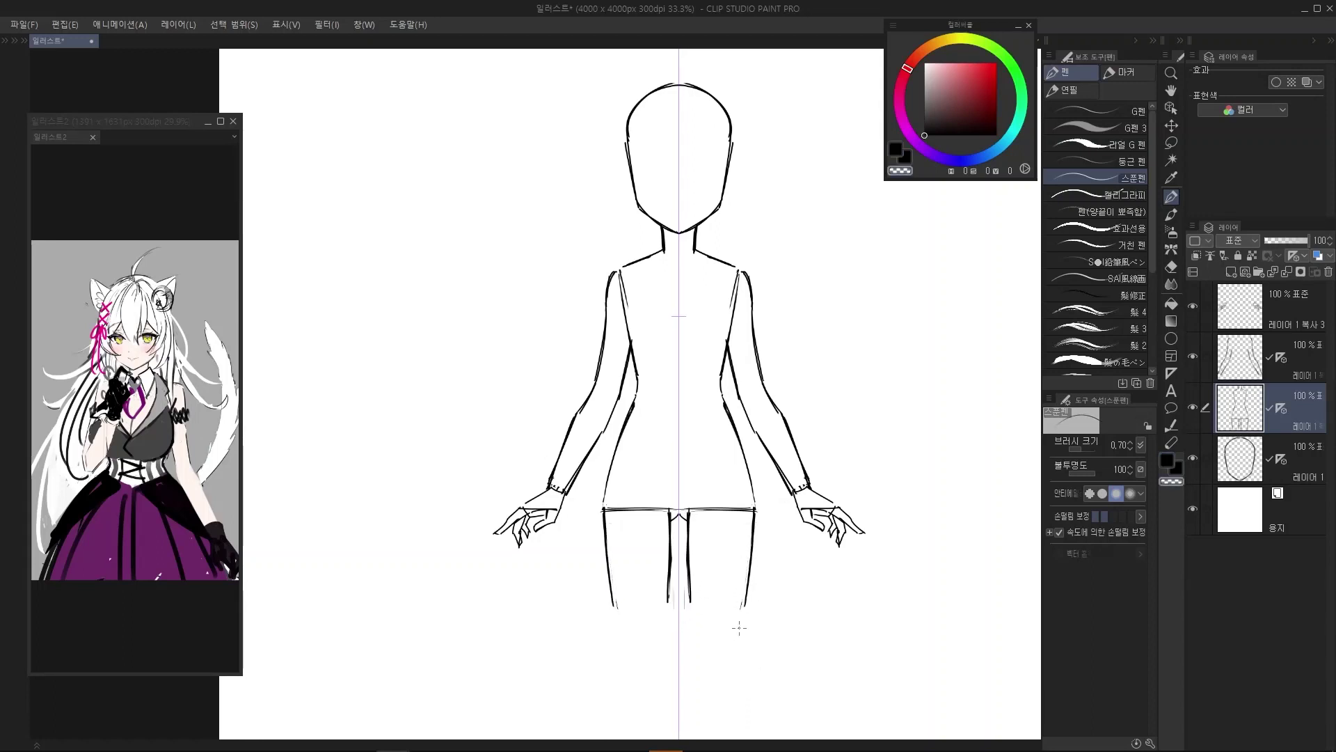
# On the arm layer, erase the angular part of the inner elbow lines with the transparent colour at size 0.5
pyautogui.scroll(-2, 738, 523)
pyautogui.moveTo(730, 473); pyautogui.dragTo(729, 444)
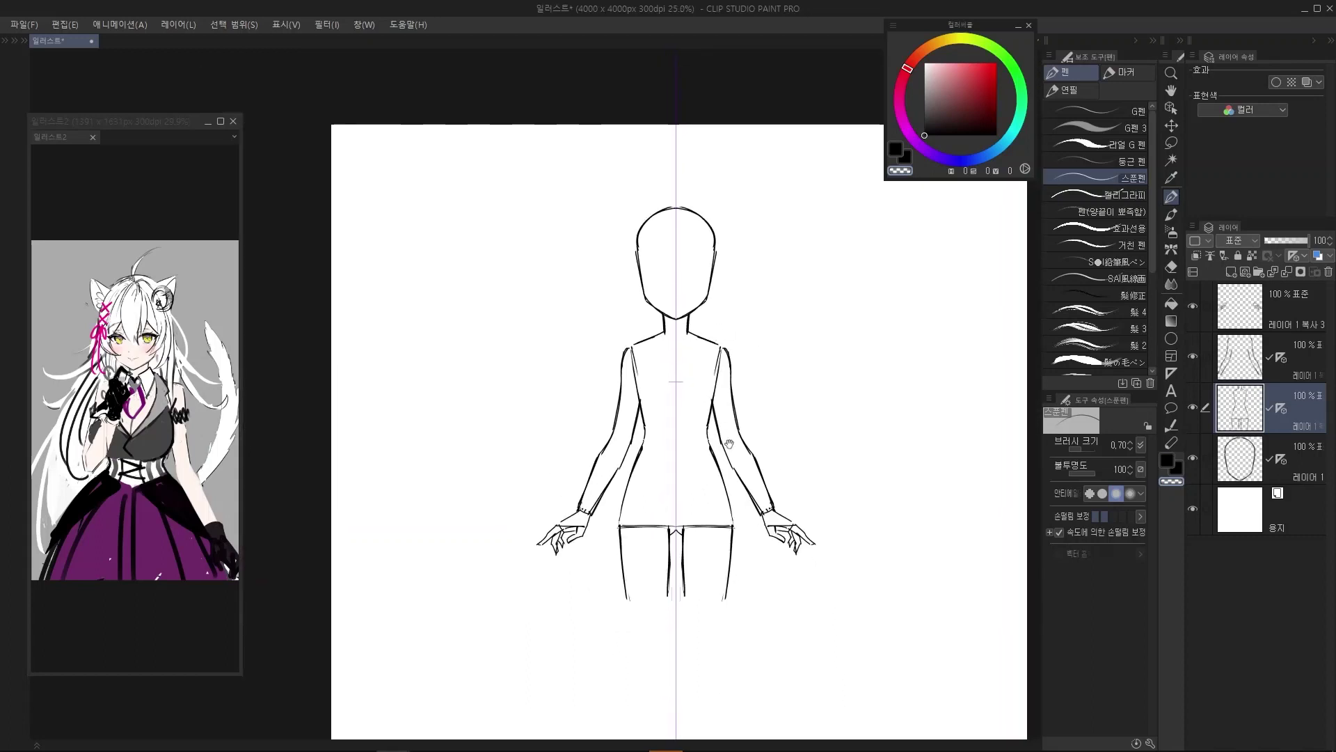
pyautogui.moveTo(822, 512); pyautogui.dragTo(813, 514)
pyautogui.click(1213, 362)
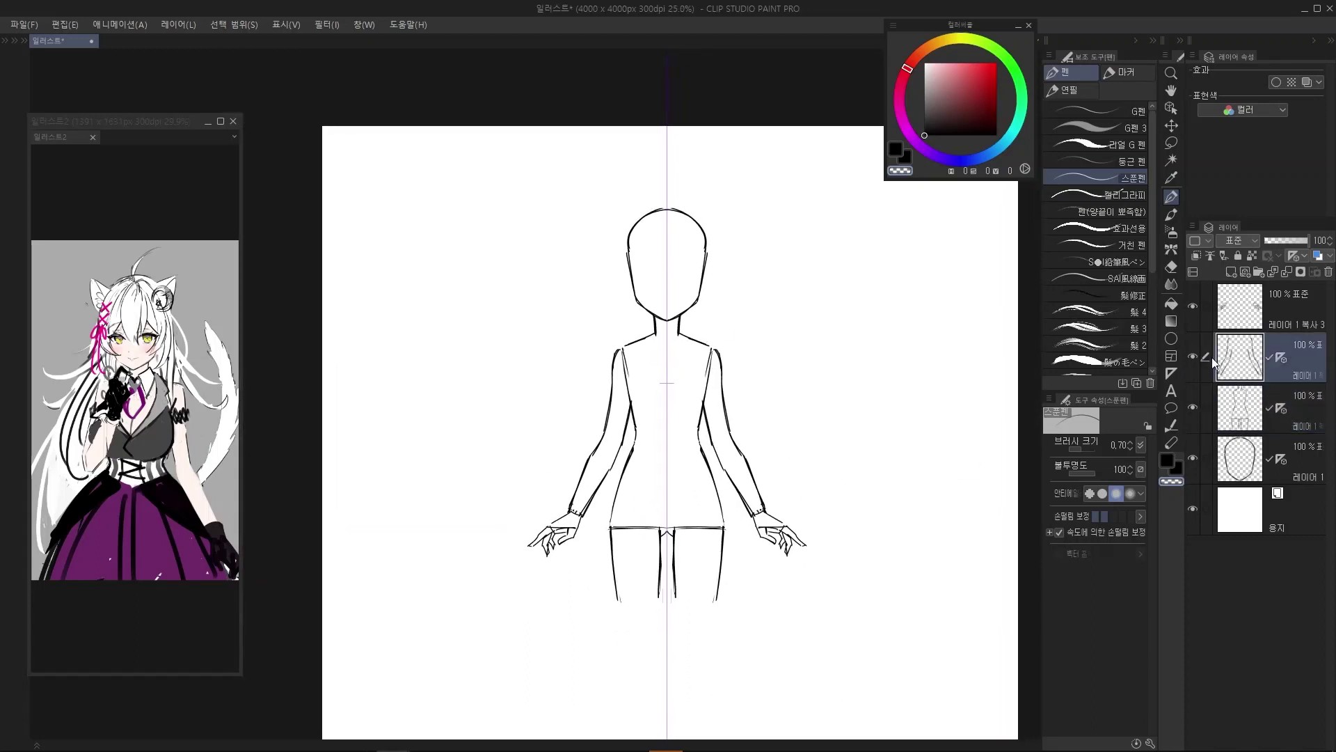
pyautogui.moveTo(721, 411); pyautogui.dragTo(717, 408)
pyautogui.scroll(1, 719, 417)
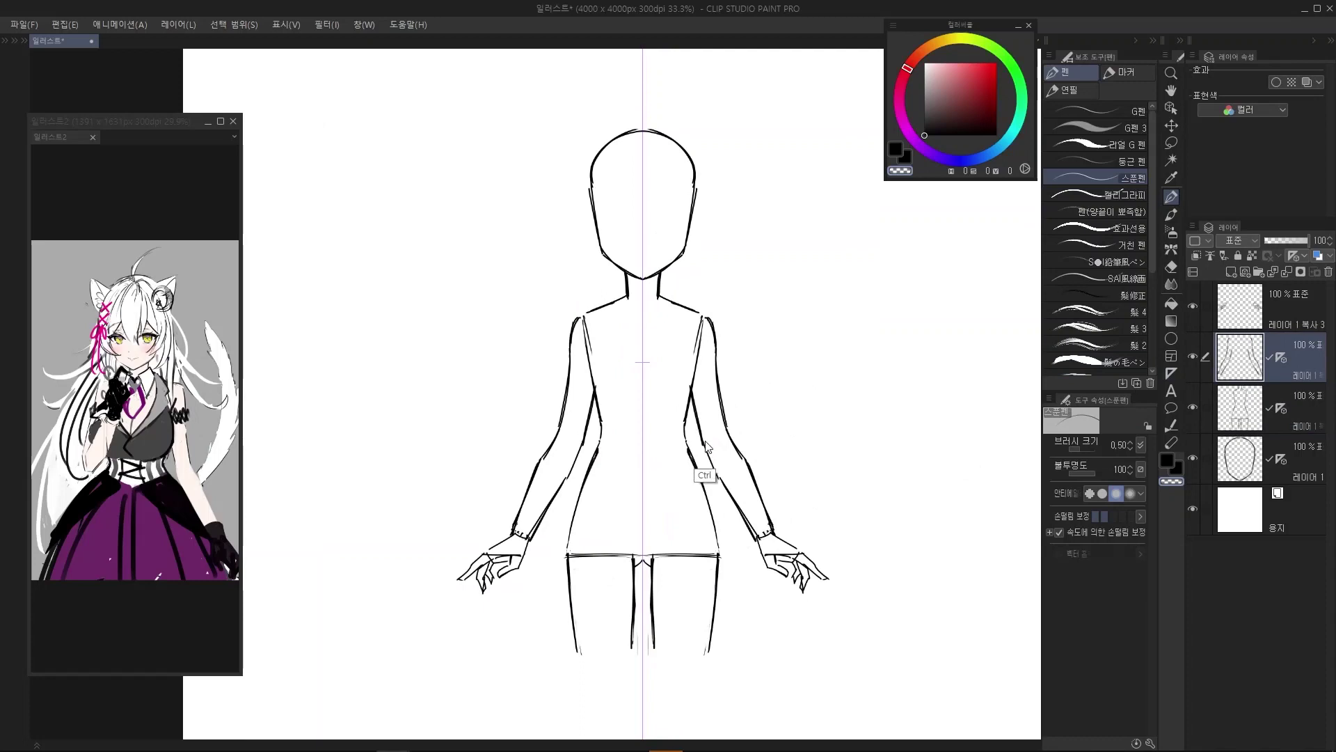
pyautogui.scroll(1, 710, 449)
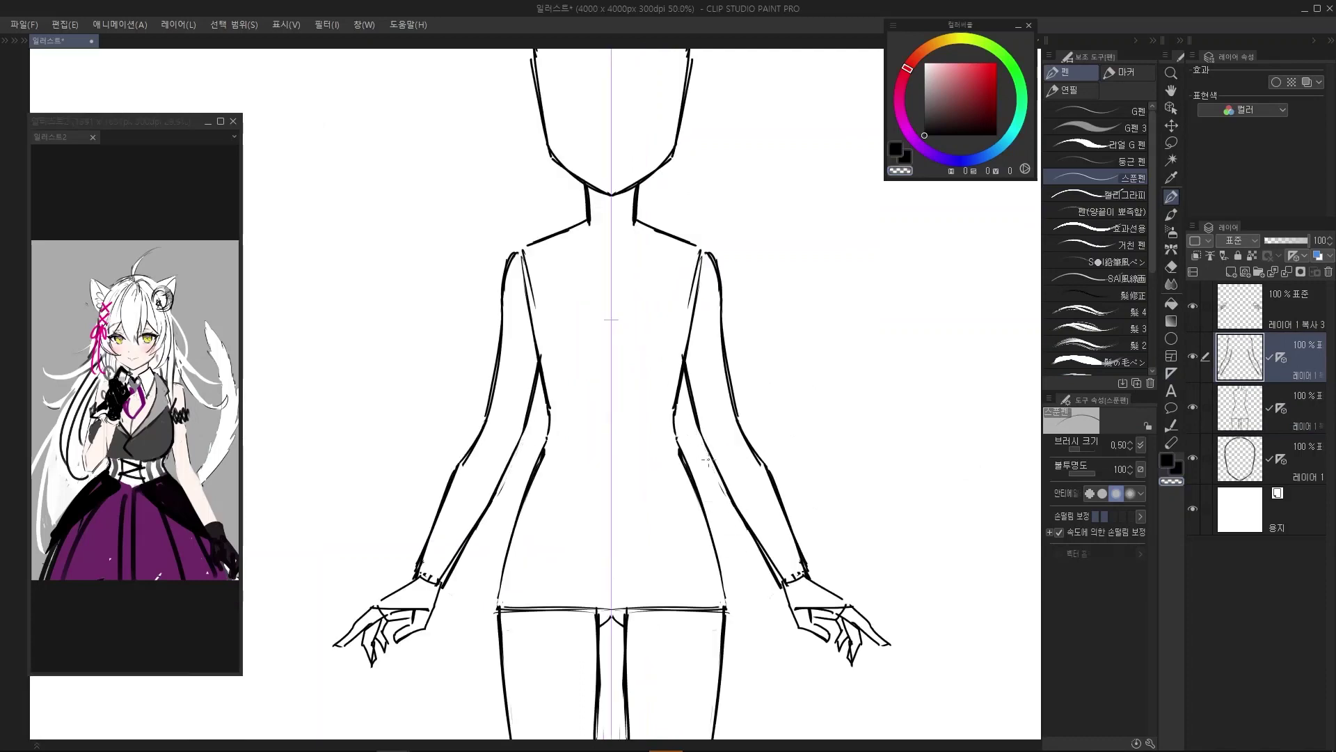
pyautogui.scroll(-2, 749, 417)
pyautogui.scroll(3, 749, 417)
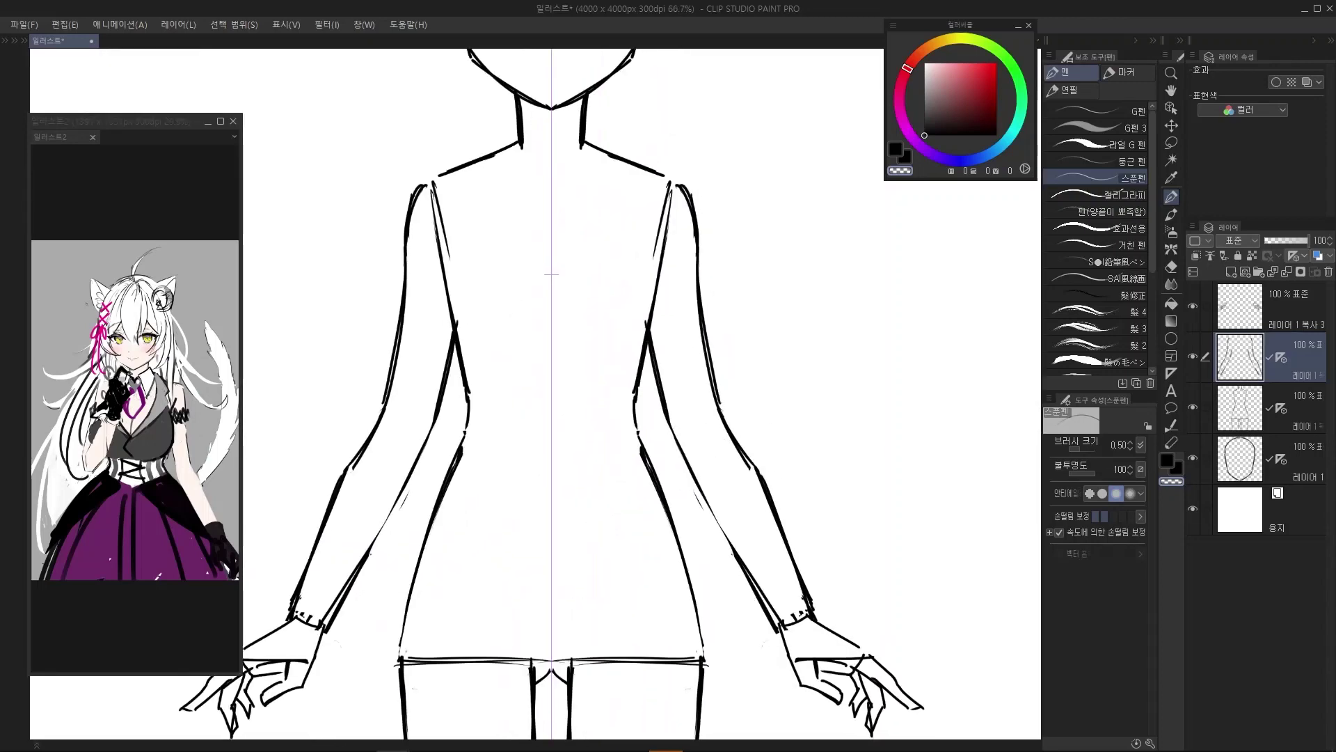
pyautogui.moveTo(684, 447)
pyautogui.mouseDown()
pyautogui.moveTo(716, 522)
pyautogui.moveTo(701, 490)
pyautogui.mouseUp()
# Redraw the inner arm lines as smooth curves from the elbow to the forearm with the pen at size 0.4
pyautogui.press('c')
pyautogui.moveTo(667, 423); pyautogui.dragTo(704, 506)
pyautogui.hotkey('ctrl', 'z')
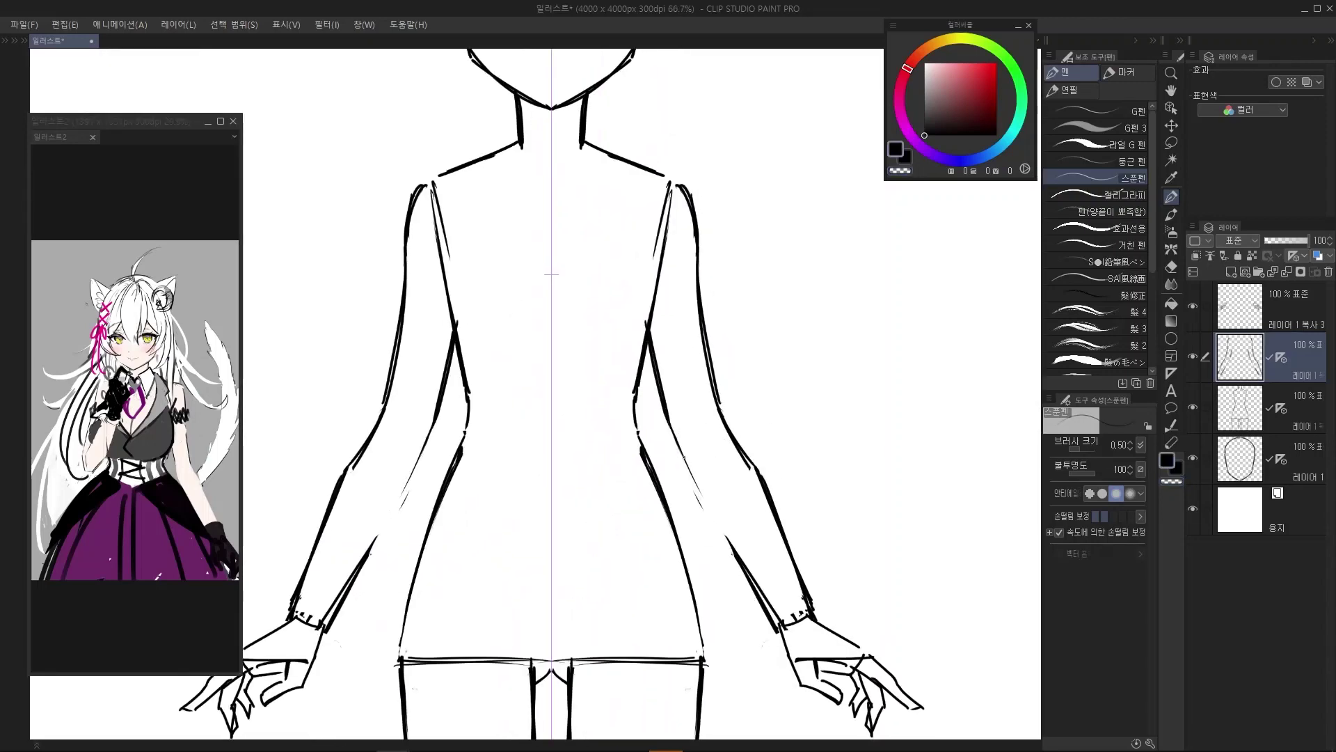
pyautogui.hotkey('ctrl', 'z')
pyautogui.moveTo(666, 425); pyautogui.dragTo(716, 522)
pyautogui.press('[')
pyautogui.hotkey('ctrl', 'z')
pyautogui.hotkey('ctrl', 'z')
pyautogui.moveTo(674, 444); pyautogui.dragTo(720, 527)
pyautogui.moveTo(677, 449); pyautogui.dragTo(721, 530)
pyautogui.scroll(-2, 719, 459)
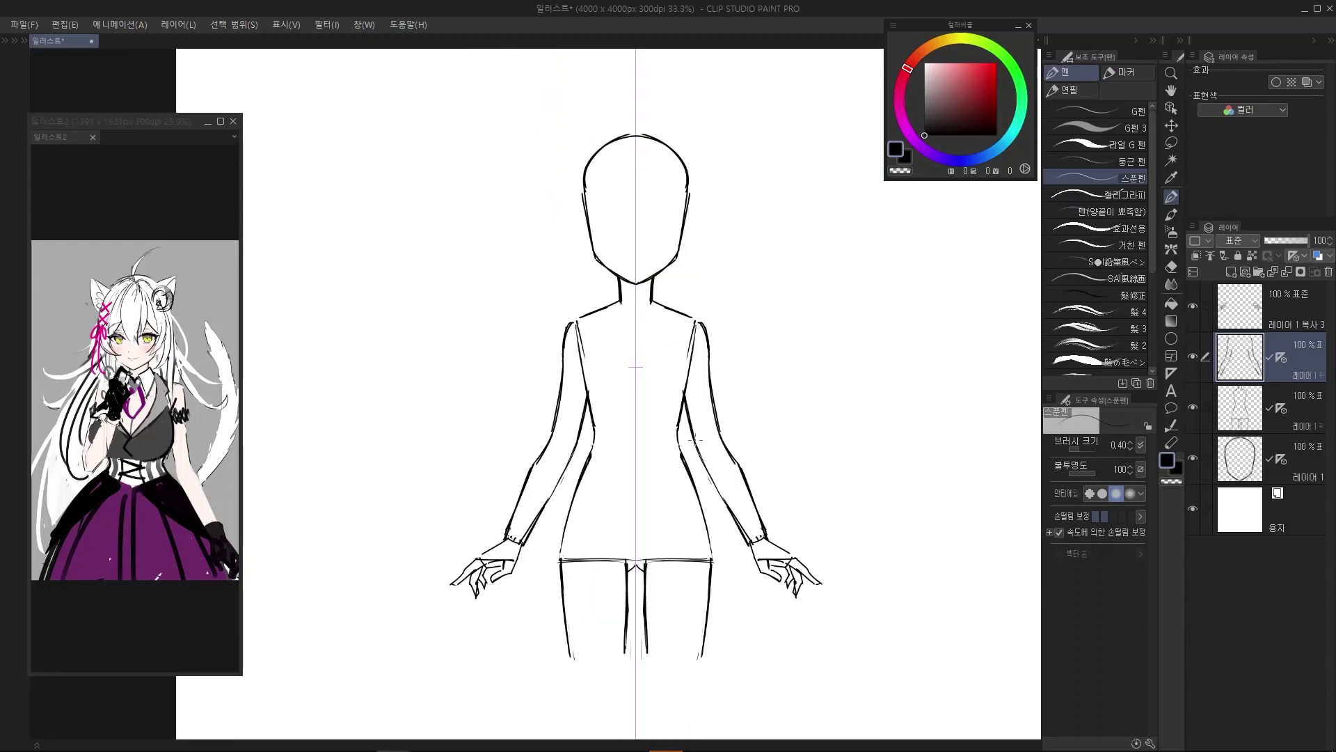
pyautogui.moveTo(695, 439); pyautogui.dragTo(710, 430)
pyautogui.moveTo(740, 502); pyautogui.dragTo(735, 499)
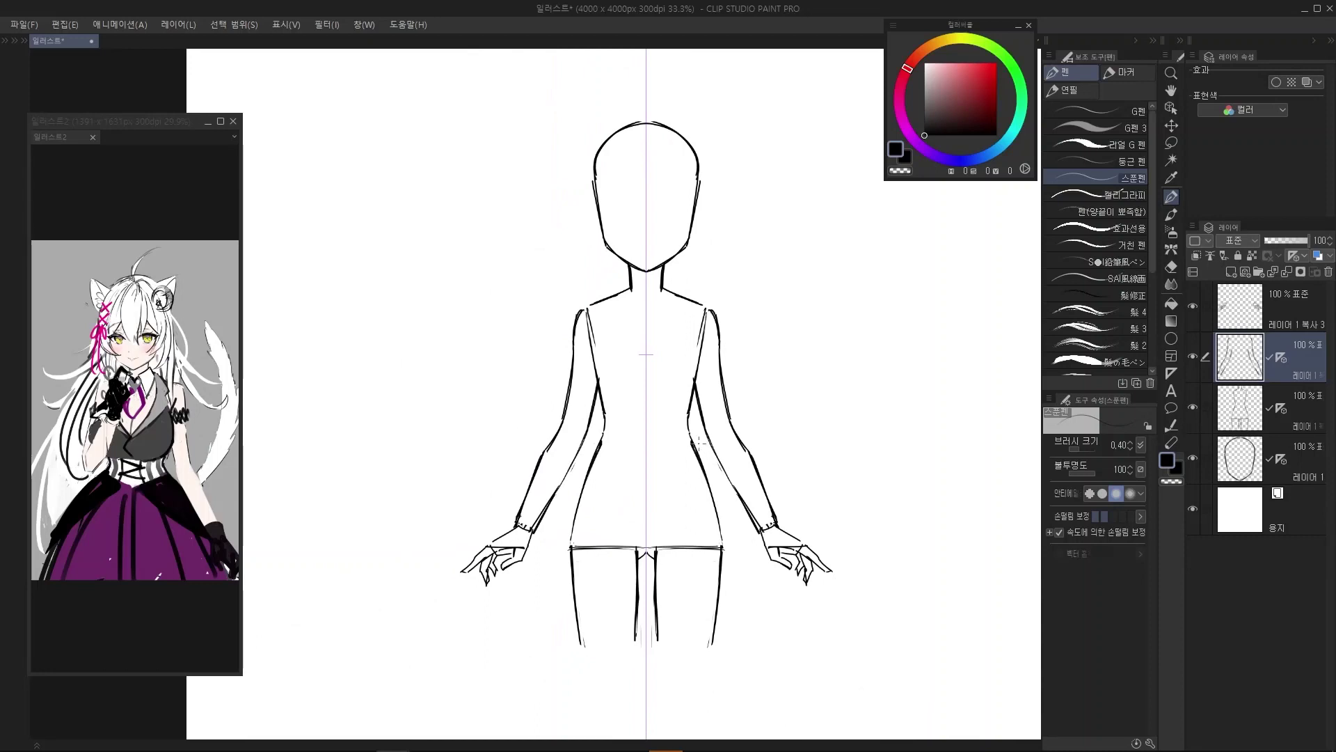
pyautogui.moveTo(700, 443); pyautogui.dragTo(822, 549)
pyautogui.moveTo(710, 449)
pyautogui.mouseDown()
pyautogui.moveTo(822, 541)
pyautogui.moveTo(875, 618)
pyautogui.moveTo(790, 630)
pyautogui.moveTo(806, 557)
pyautogui.mouseUp()
pyautogui.hotkey('ctrl', 'z')
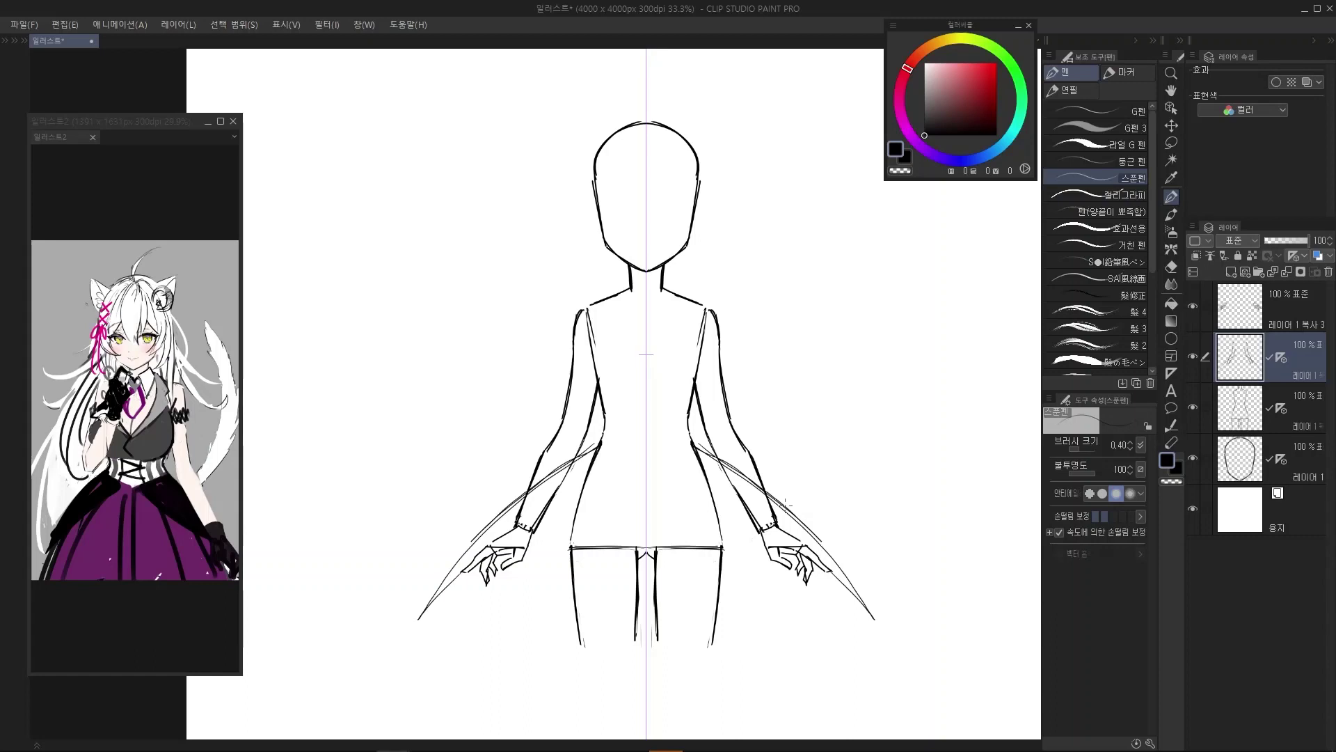
pyautogui.hotkey('ctrl', 'z')
pyautogui.hotkey('ctrl', 'z')
pyautogui.hotkey('ctrl', 'z')
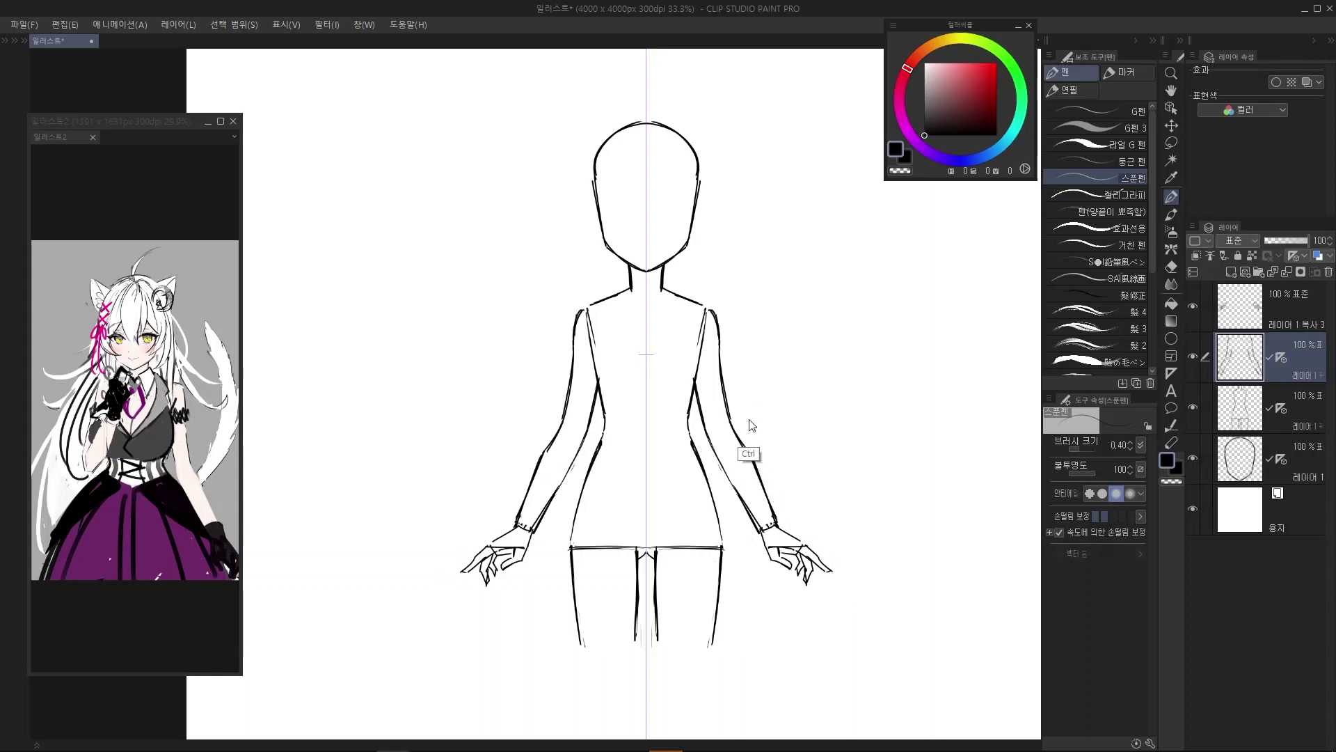
# Trim the line at the outer elbow with the transparent colour at brush size 0.6
pyautogui.moveTo(760, 455); pyautogui.dragTo(766, 487)
pyautogui.scroll(2, 714, 424)
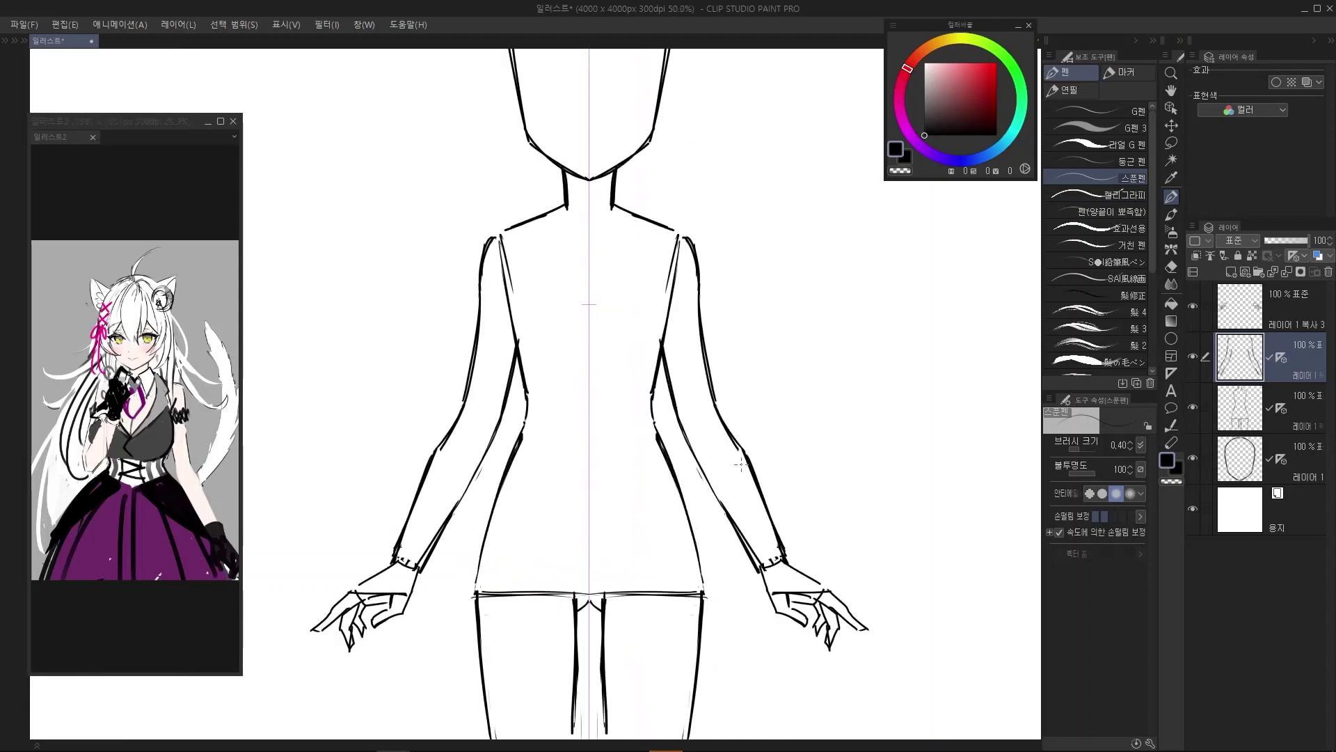
pyautogui.moveTo(719, 410); pyautogui.dragTo(724, 422)
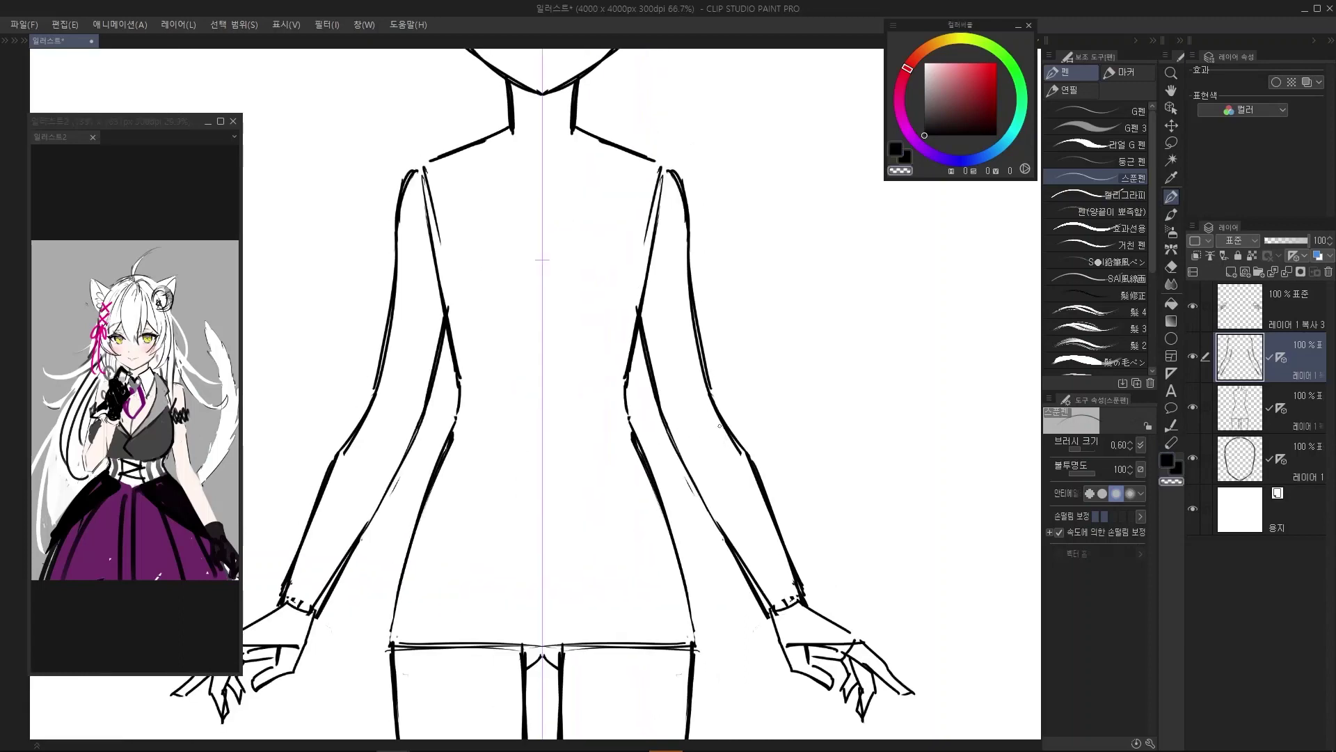
pyautogui.scroll(-2, 730, 427)
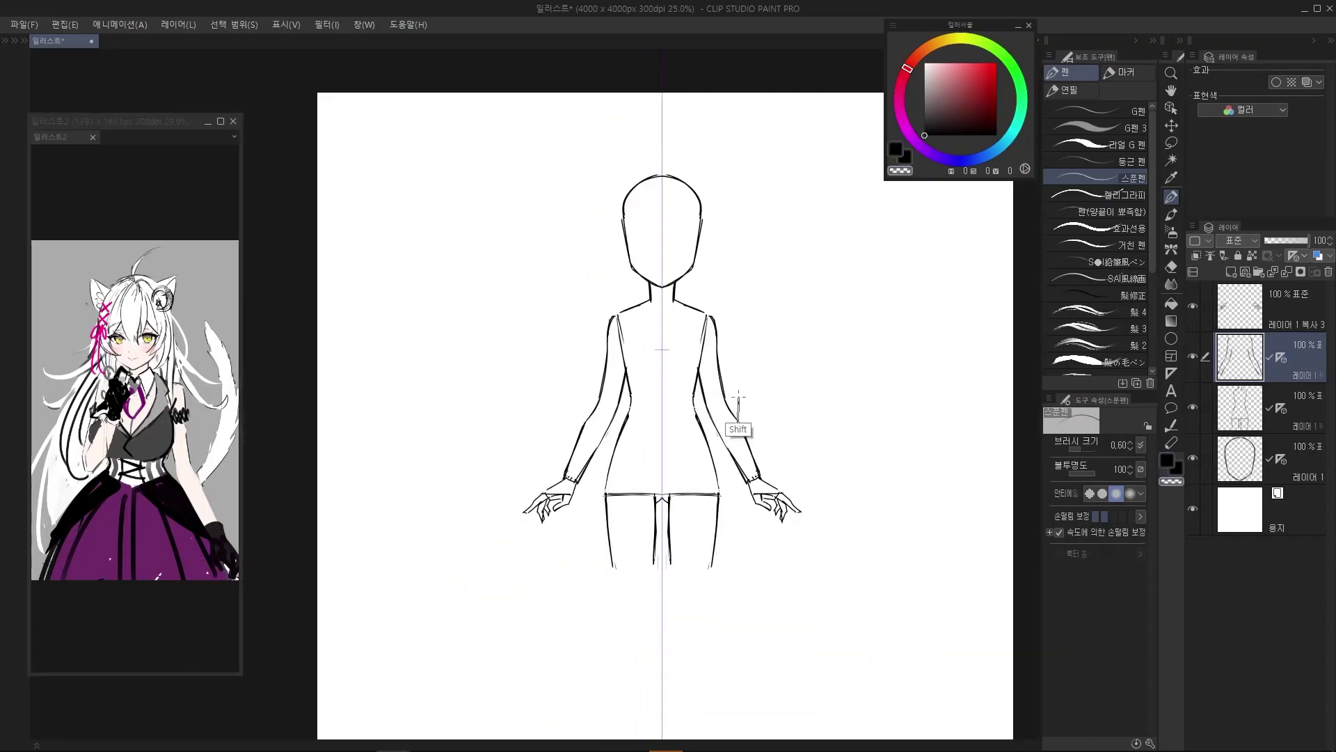
# Trim the outer upper-arm line and erase the outer forearm lines with the transparent colour at brush size 0.6
pyautogui.scroll(2, 724, 404)
pyautogui.hotkey('ctrl', 'z')
pyautogui.moveTo(711, 337); pyautogui.dragTo(728, 428)
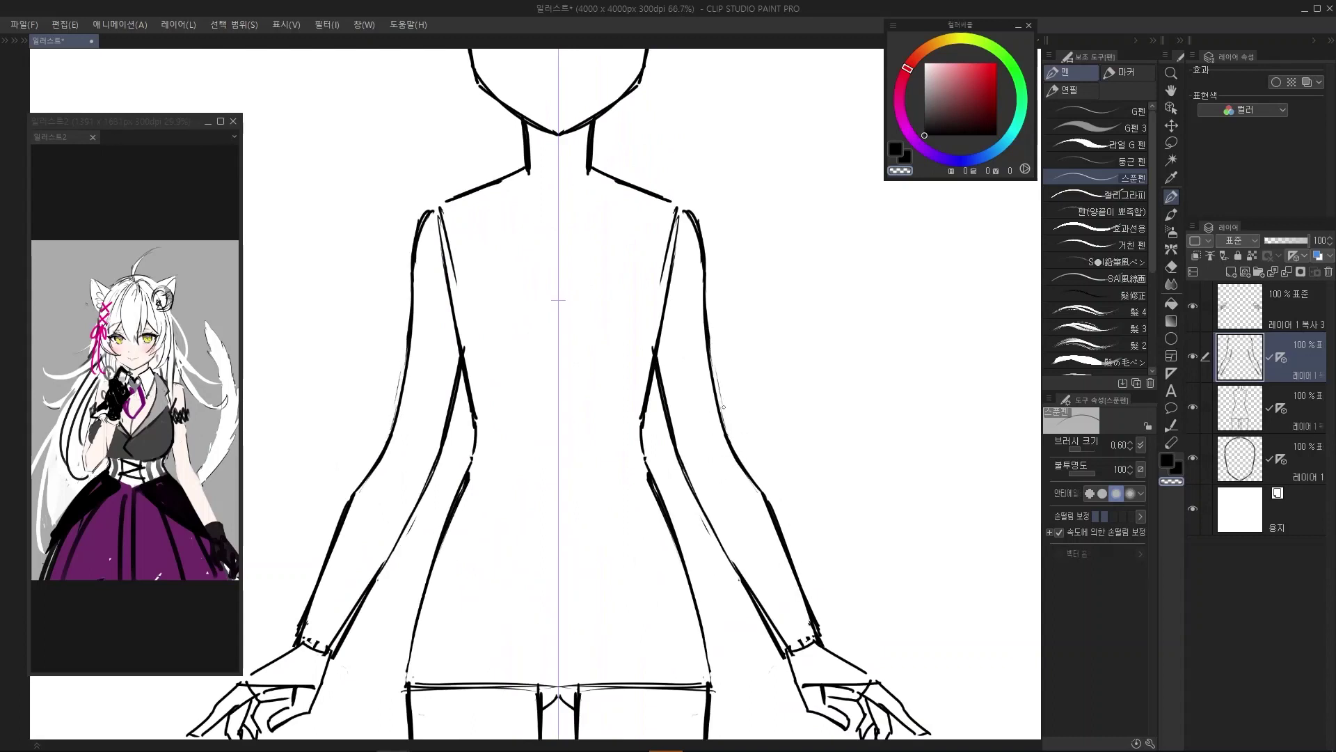
pyautogui.scroll(-2, 734, 442)
pyautogui.scroll(1, 748, 453)
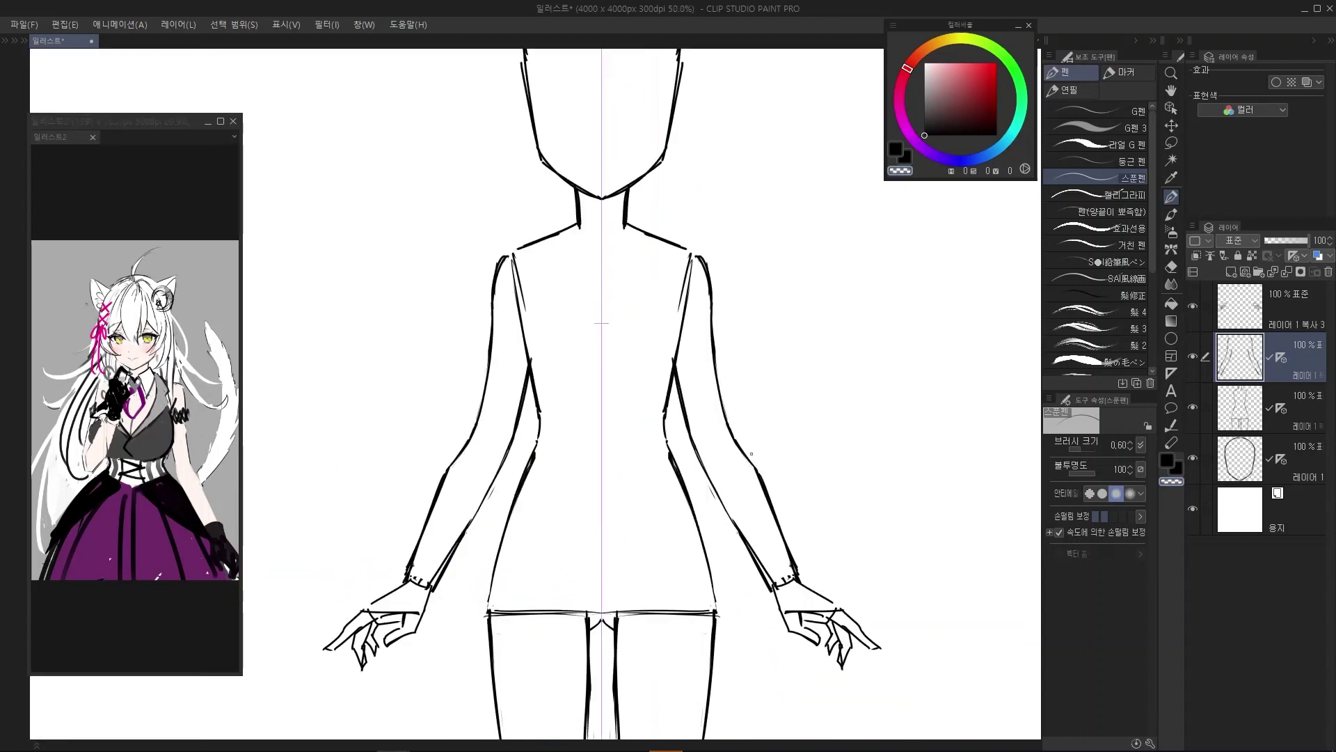
pyautogui.moveTo(756, 465); pyautogui.dragTo(798, 573)
pyautogui.moveTo(780, 525)
pyautogui.mouseDown()
pyautogui.moveTo(798, 576)
pyautogui.moveTo(757, 469)
pyautogui.mouseUp()
pyautogui.press('c')
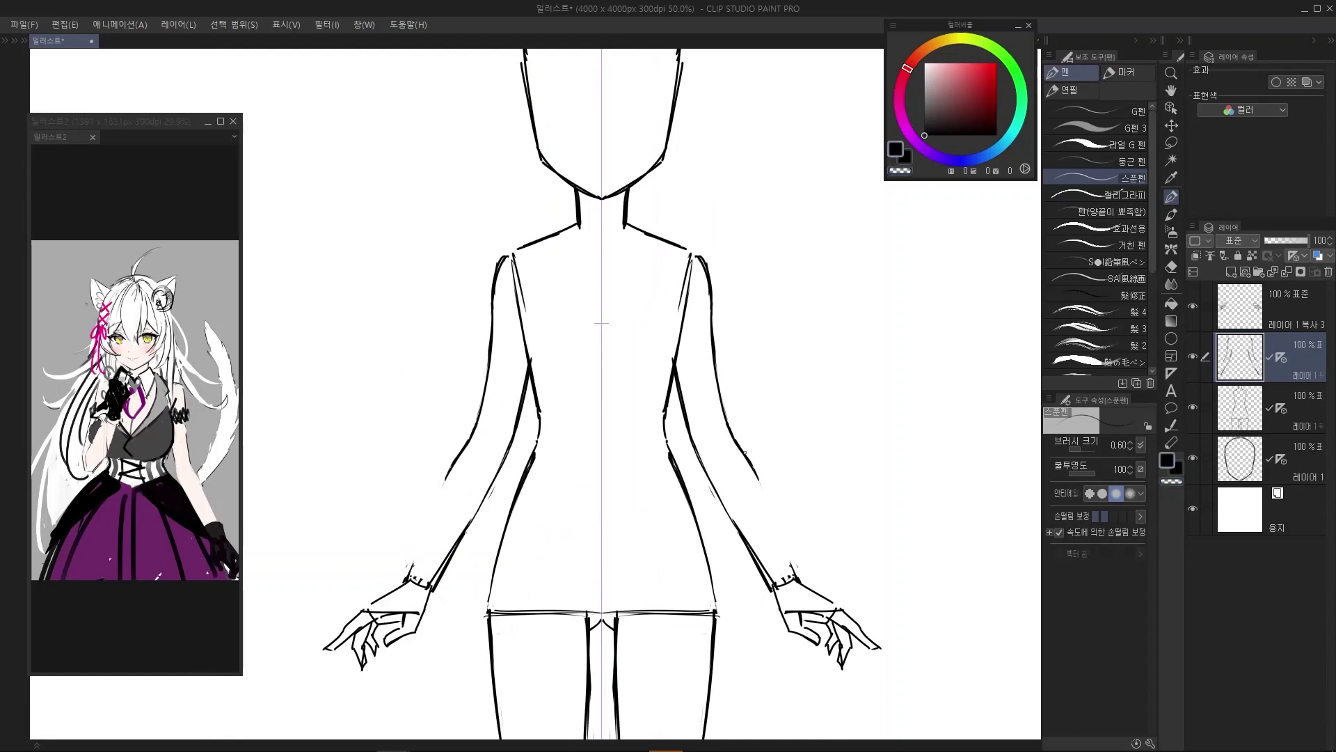
# Redraw the outer forearm lines from the elbows to the wrists with the pen at size 0.6
pyautogui.scroll(-1, 755, 463)
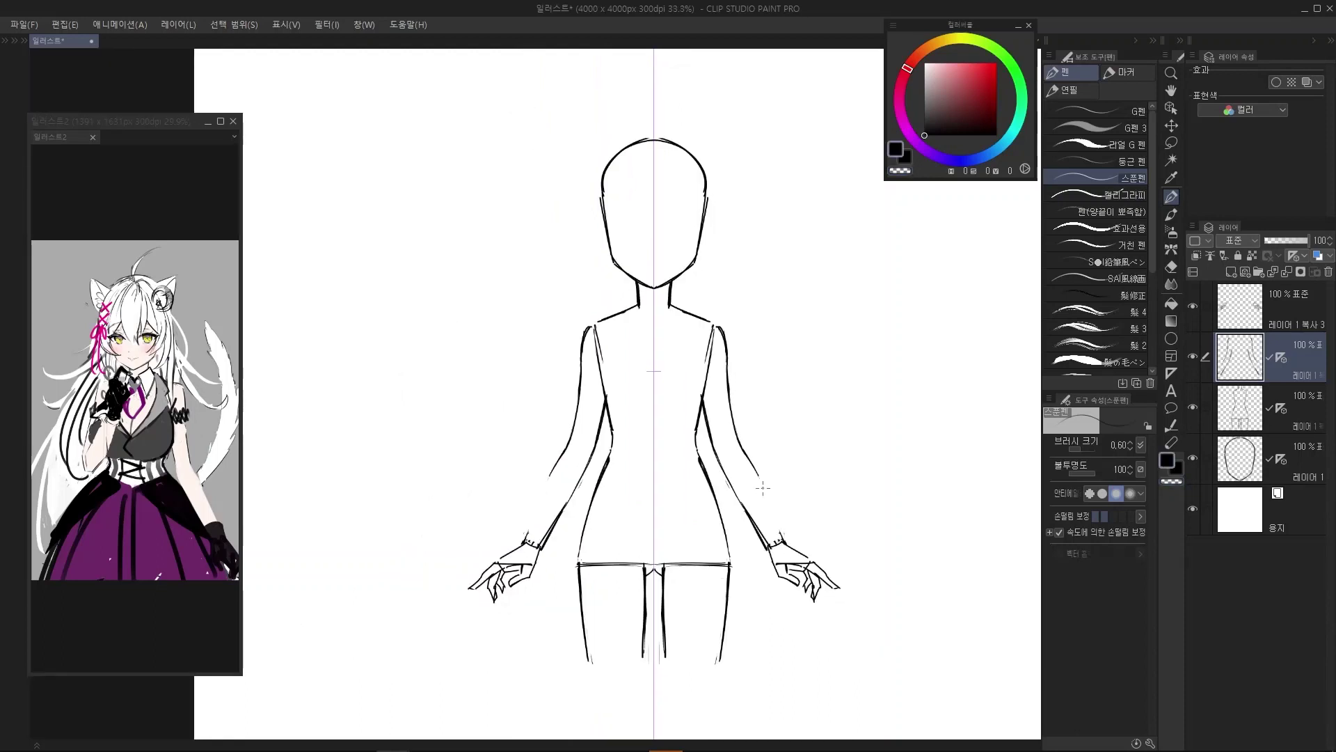
pyautogui.moveTo(763, 487); pyautogui.dragTo(780, 540)
pyautogui.scroll(1, 769, 514)
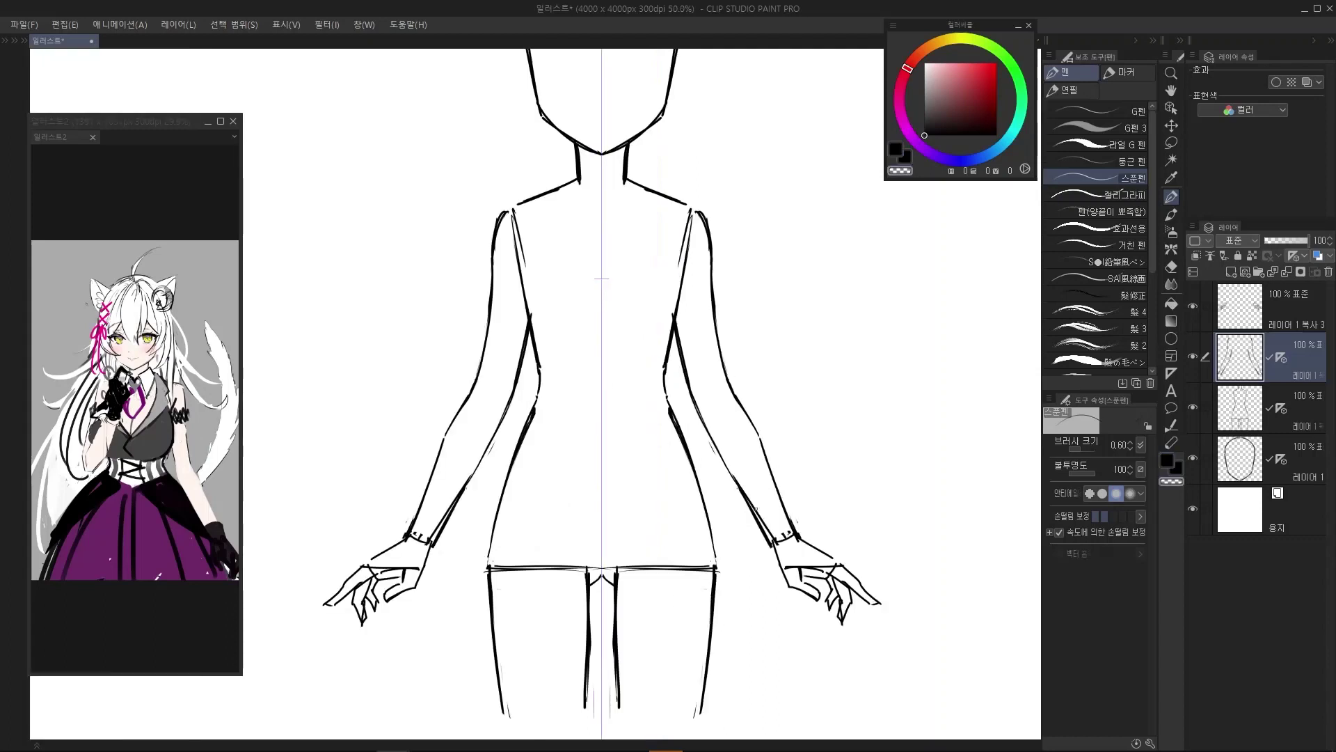
pyautogui.moveTo(738, 487); pyautogui.dragTo(771, 536)
pyautogui.press('c')
pyautogui.hotkey('ctrl', 'z')
pyautogui.scroll(-2, 794, 499)
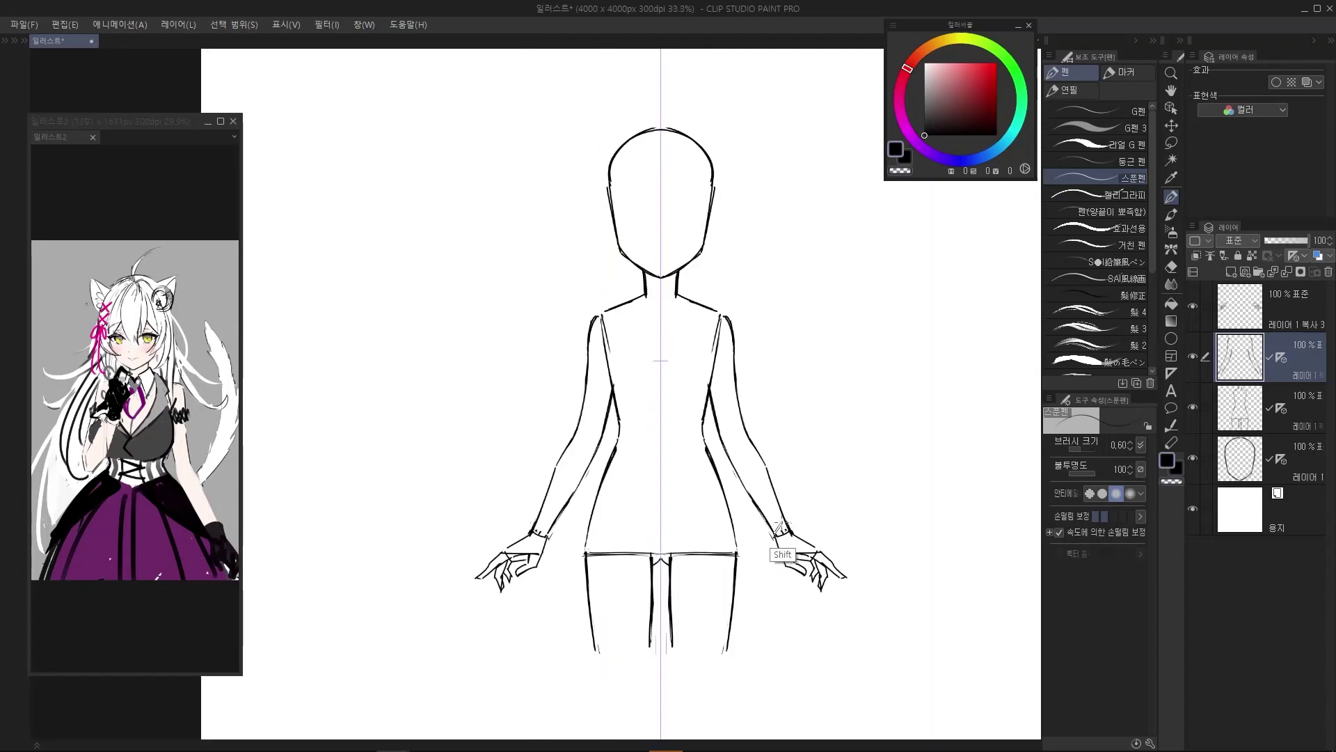
pyautogui.scroll(-2, 802, 471)
pyautogui.scroll(2, 797, 480)
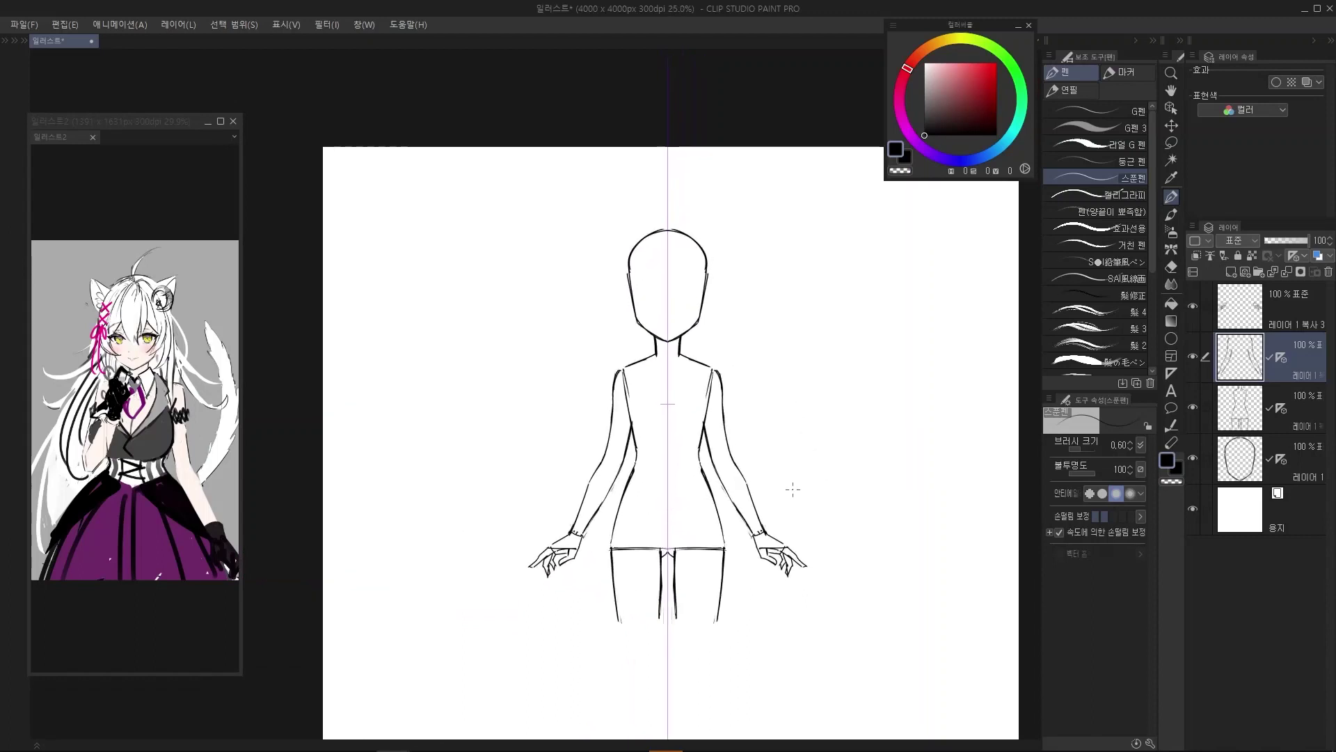
pyautogui.scroll(2, 671, 416)
pyautogui.moveTo(795, 358); pyautogui.dragTo(812, 364)
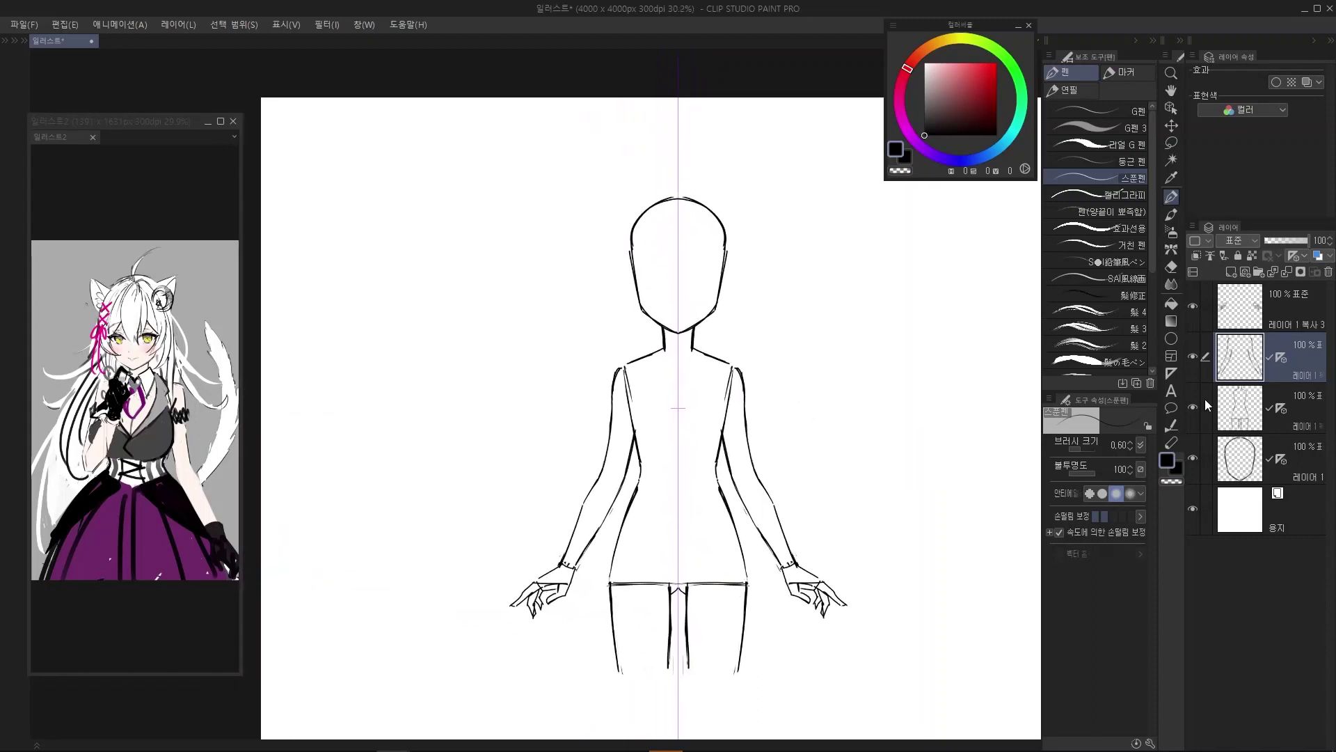
# On the torso layer, draw symmetrical collarbone lines dipping into a small V at the centre with the pen at size 0.5
pyautogui.click(1271, 399)
pyautogui.press('e')
pyautogui.press('p')
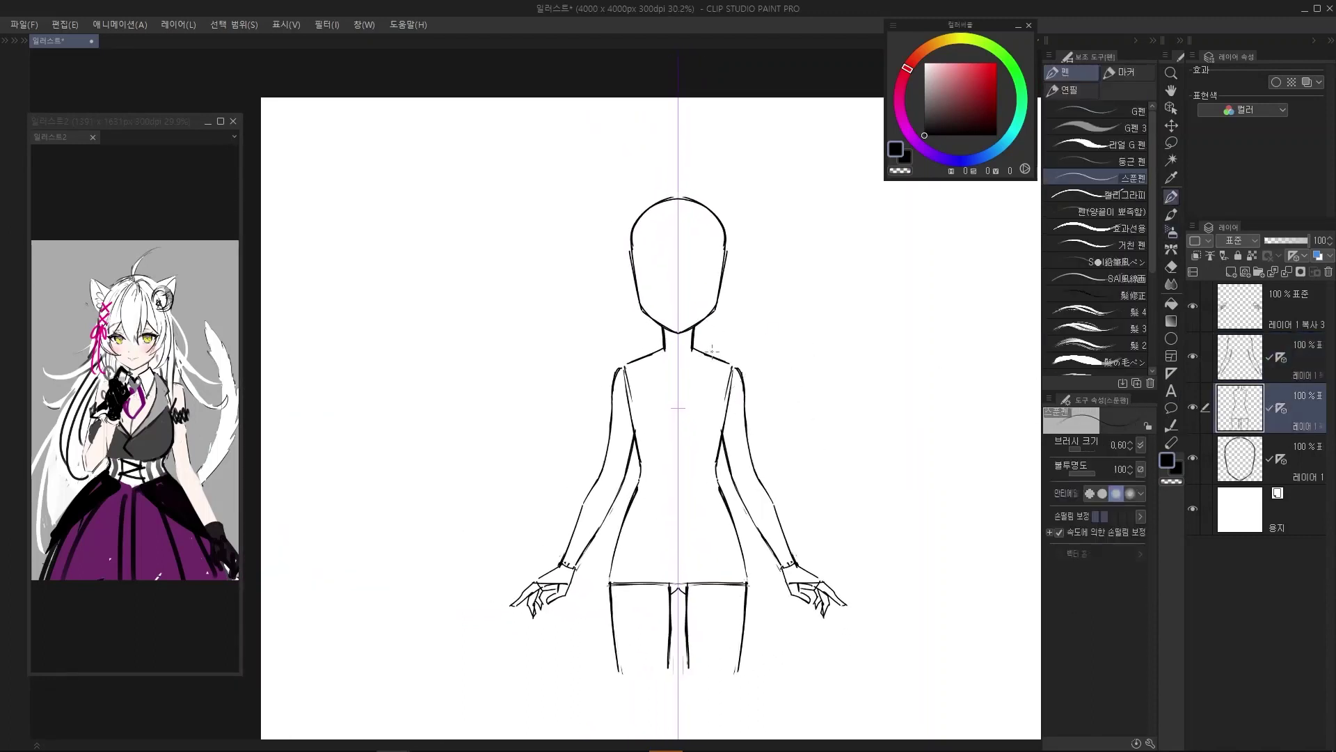
pyautogui.scroll(4, 711, 341)
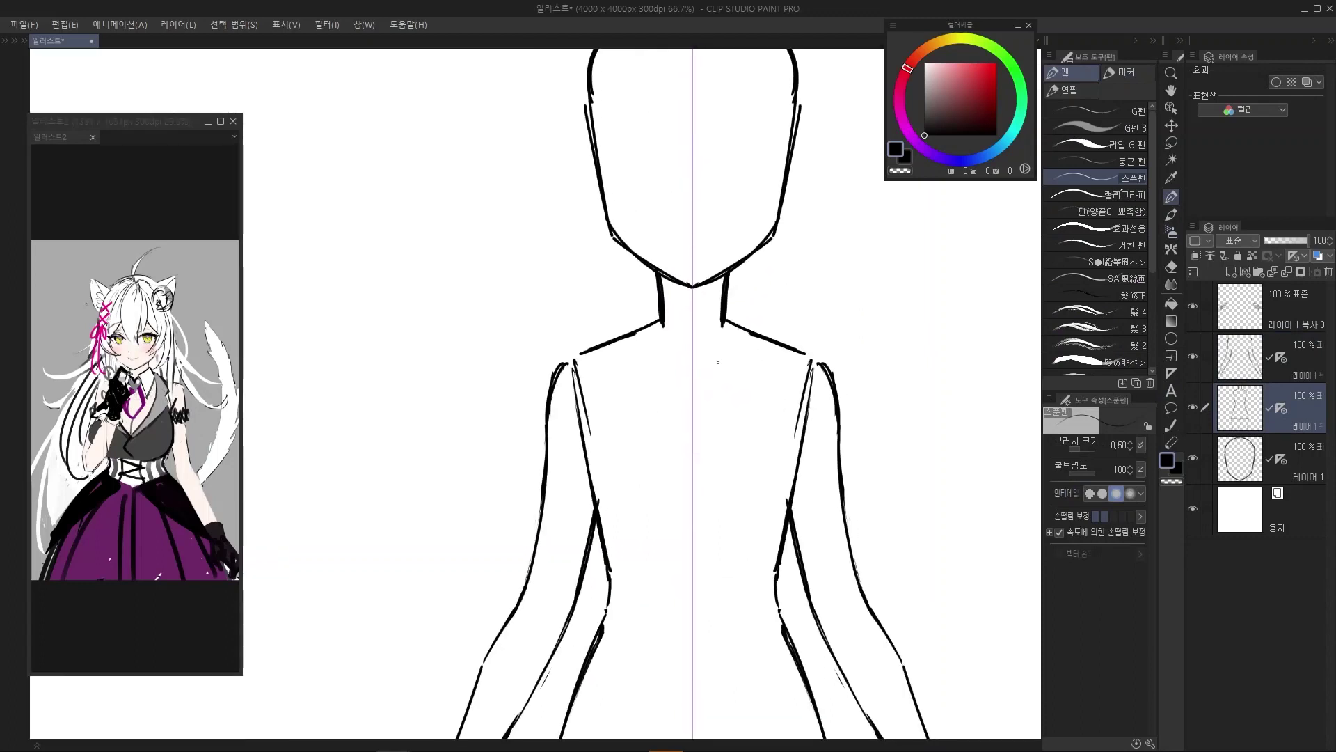
pyautogui.moveTo(702, 369); pyautogui.dragTo(798, 363)
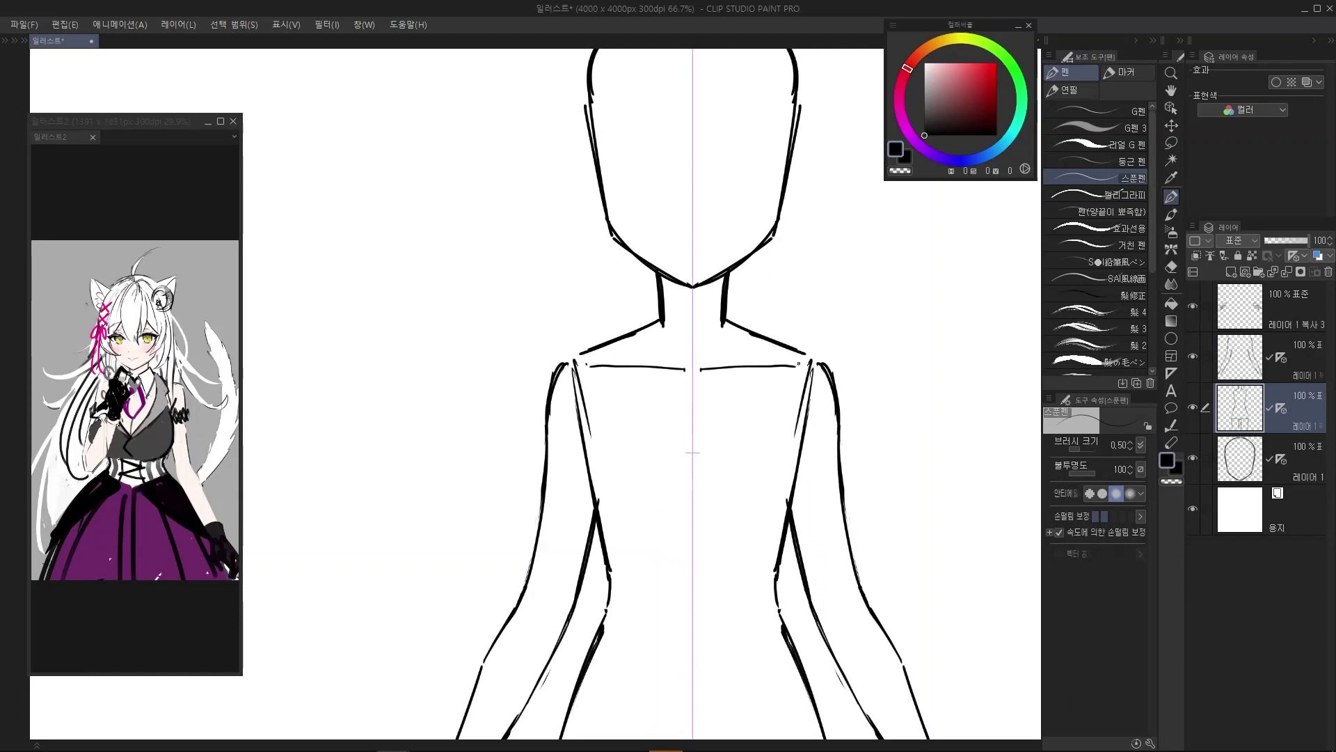
pyautogui.moveTo(700, 373); pyautogui.dragTo(797, 365)
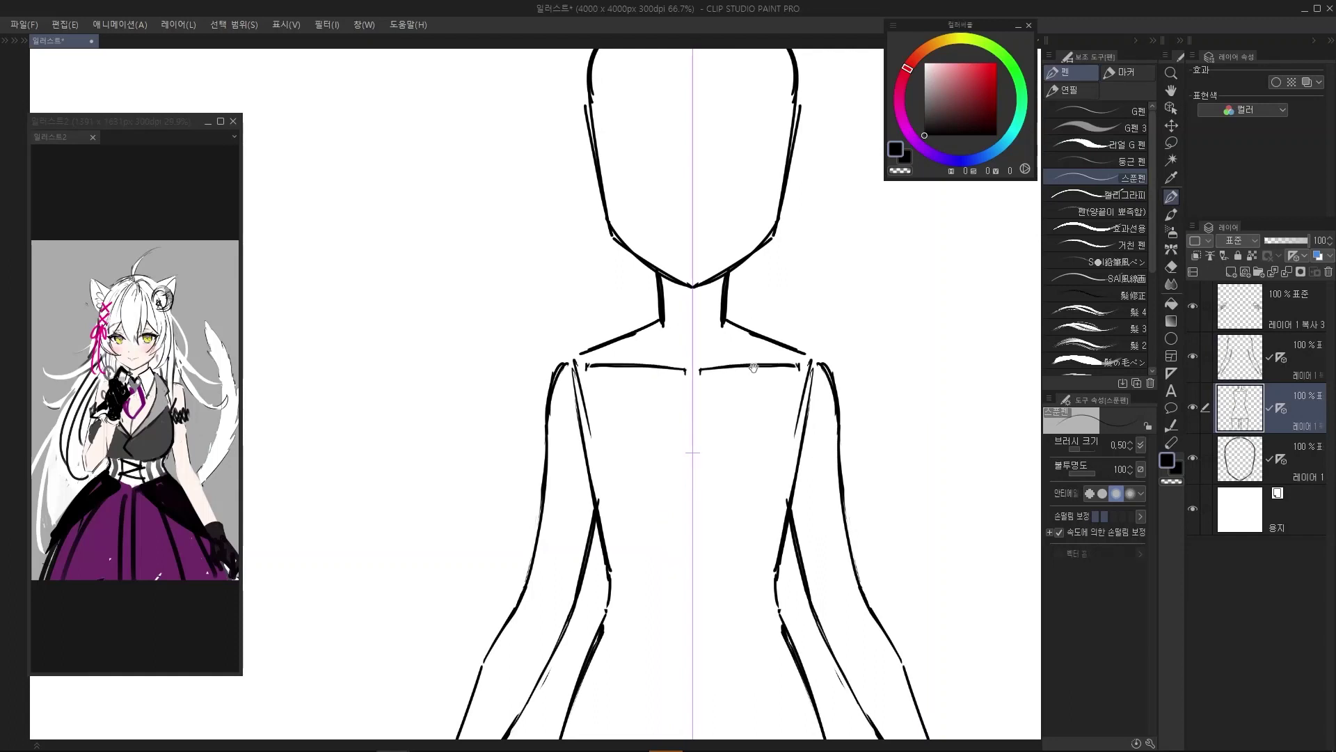
pyautogui.hotkey('ctrl', 'z')
pyautogui.hotkey('ctrl', 'z')
pyautogui.moveTo(707, 379)
pyautogui.mouseDown()
pyautogui.moveTo(810, 356)
pyautogui.moveTo(755, 367)
pyautogui.moveTo(794, 356)
pyautogui.mouseUp()
pyautogui.hotkey('ctrl', 'z')
pyautogui.hotkey('ctrl', 'z')
pyautogui.scroll(1, 801, 356)
pyautogui.hotkey('ctrl', 'z')
pyautogui.hotkey('ctrl', 'z')
pyautogui.scroll(-4, 728, 379)
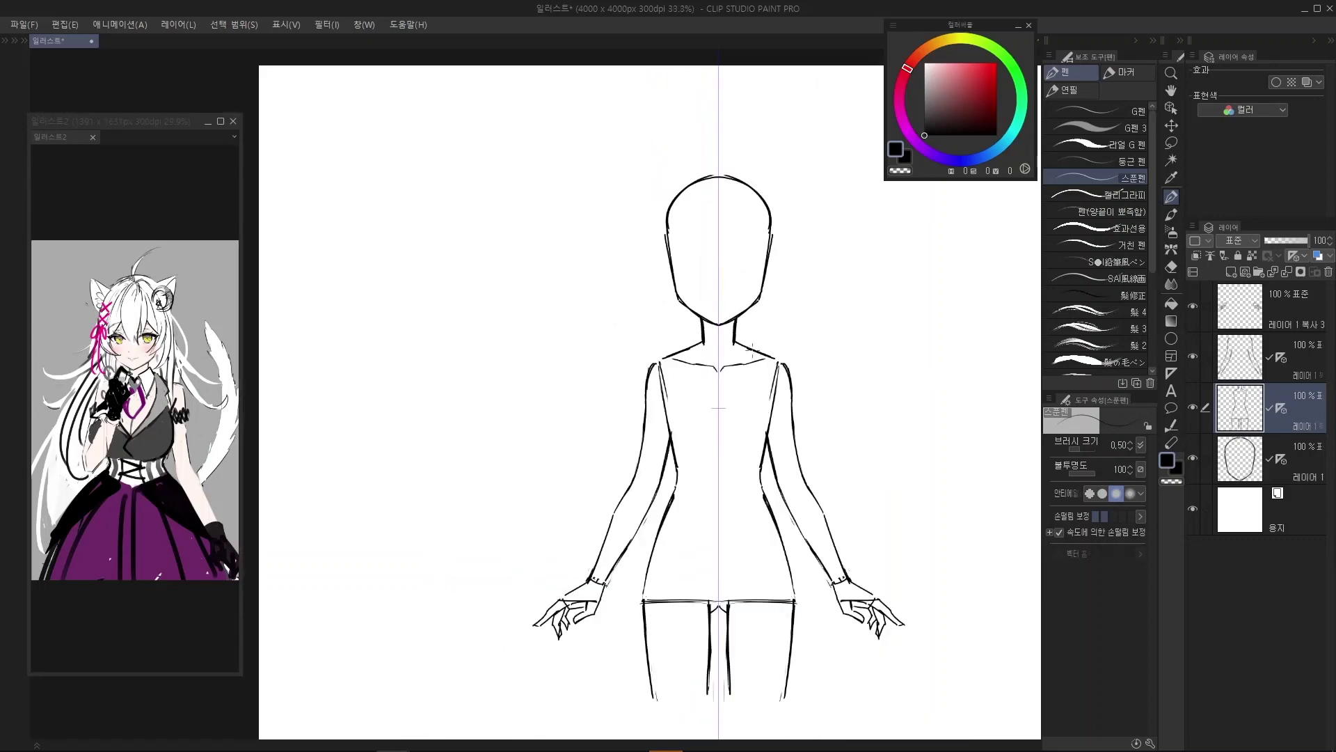
# Thicken the collarbone lines, close the V at the centre and extend their outer ends toward the shoulder lines
pyautogui.scroll(2, 726, 371)
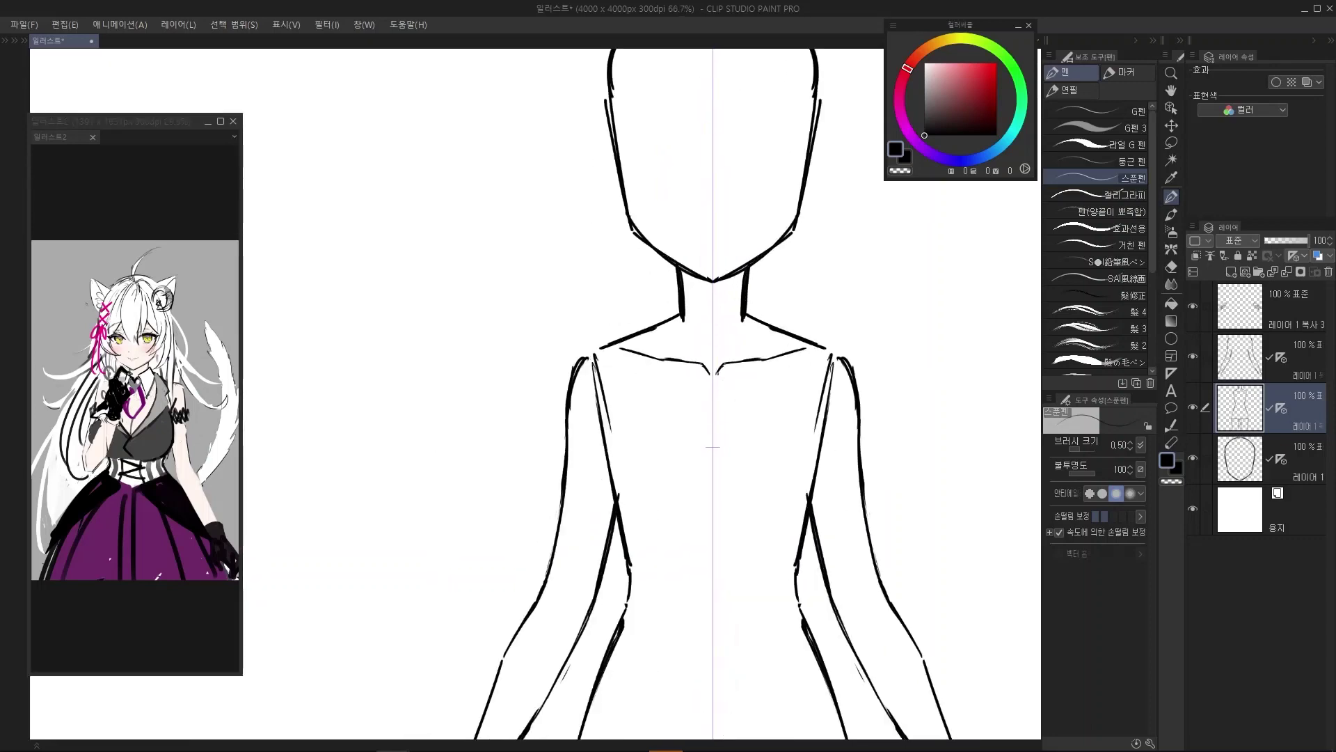
pyautogui.moveTo(725, 366)
pyautogui.mouseDown()
pyautogui.moveTo(717, 375)
pyautogui.moveTo(780, 362)
pyautogui.mouseUp()
pyautogui.moveTo(761, 359)
pyautogui.mouseDown()
pyautogui.moveTo(797, 348)
pyautogui.moveTo(738, 360)
pyautogui.moveTo(829, 344)
pyautogui.moveTo(854, 378)
pyautogui.moveTo(804, 345)
pyautogui.moveTo(833, 349)
pyautogui.moveTo(859, 378)
pyautogui.mouseUp()
pyautogui.scroll(1, 799, 346)
pyautogui.press('c')
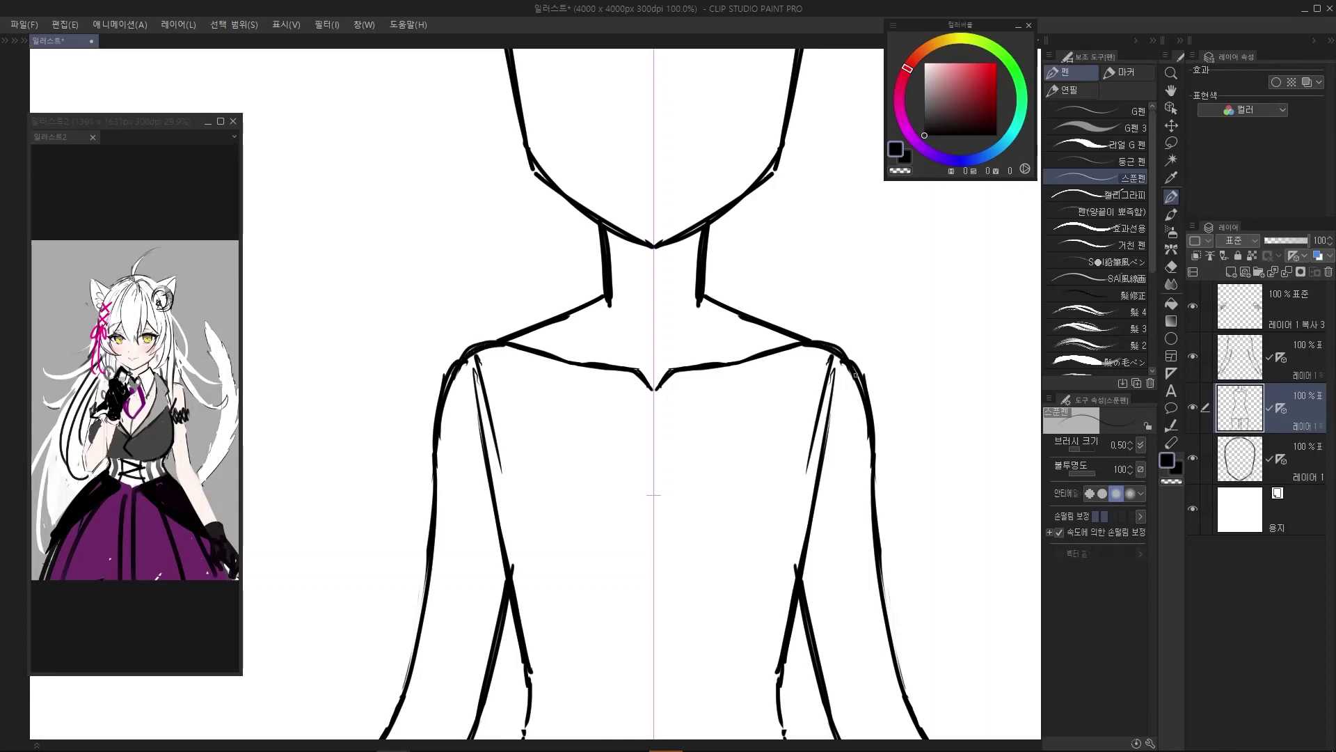
pyautogui.scroll(-5, 717, 362)
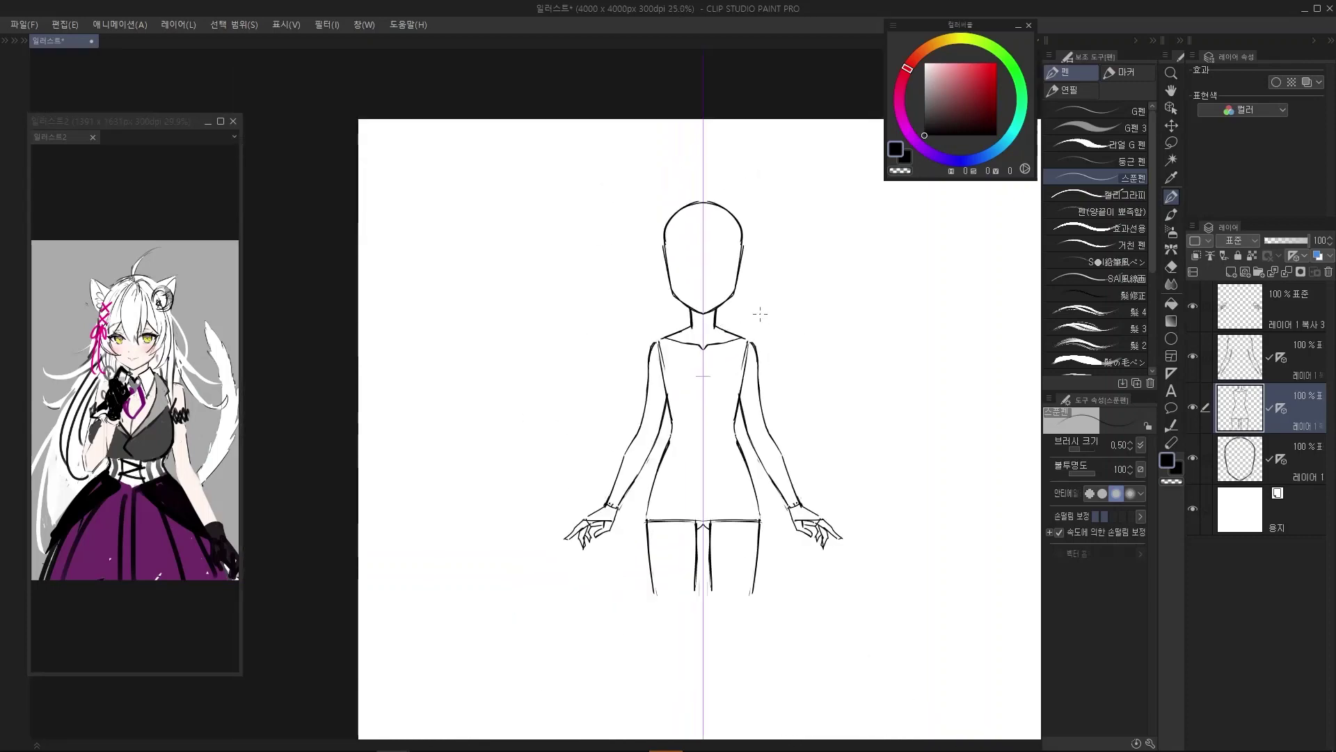
# Thin the collarbone lines with the transparent colour at brush size 0.5
pyautogui.scroll(5, 823, 320)
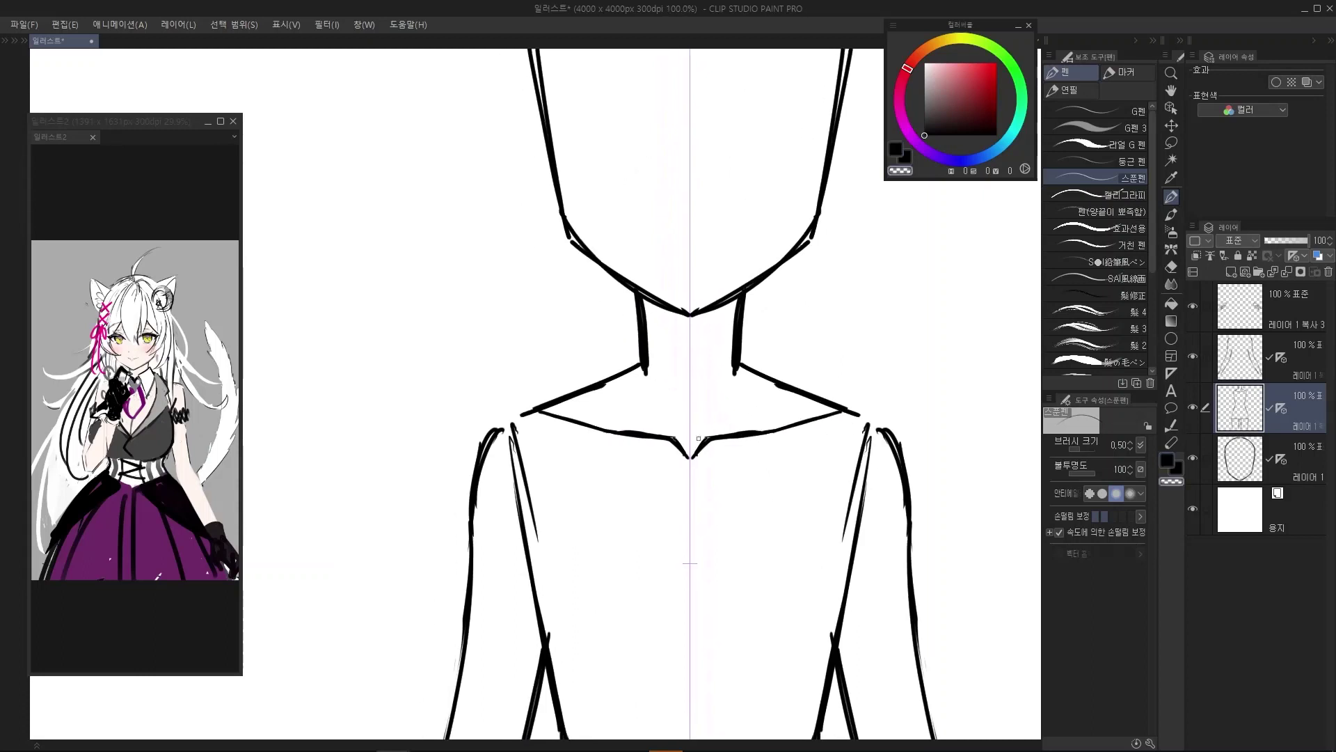
pyautogui.moveTo(698, 438); pyautogui.dragTo(834, 416)
pyautogui.hotkey('ctrl', 'z')
pyautogui.press('c')
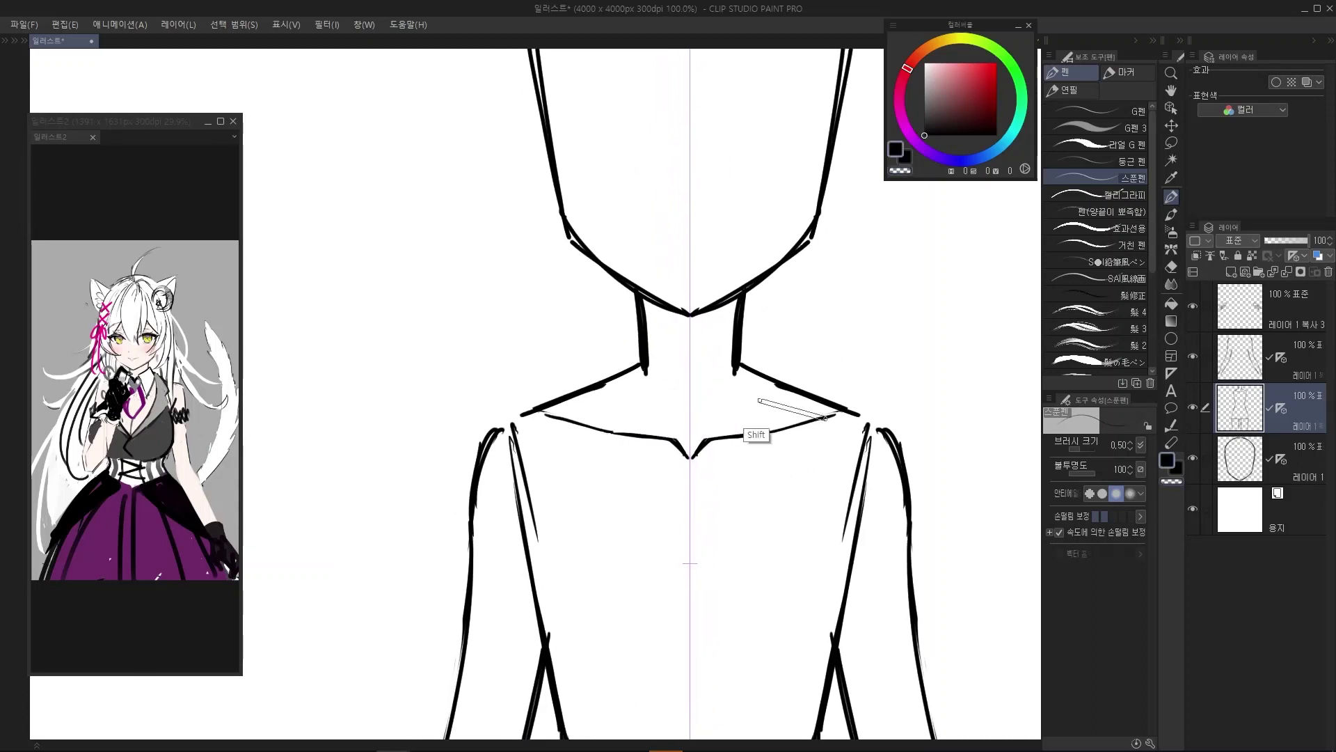
# Toggle the torso layer's visibility repeatedly to compare the figure with and without the torso
pyautogui.scroll(-5, 826, 418)
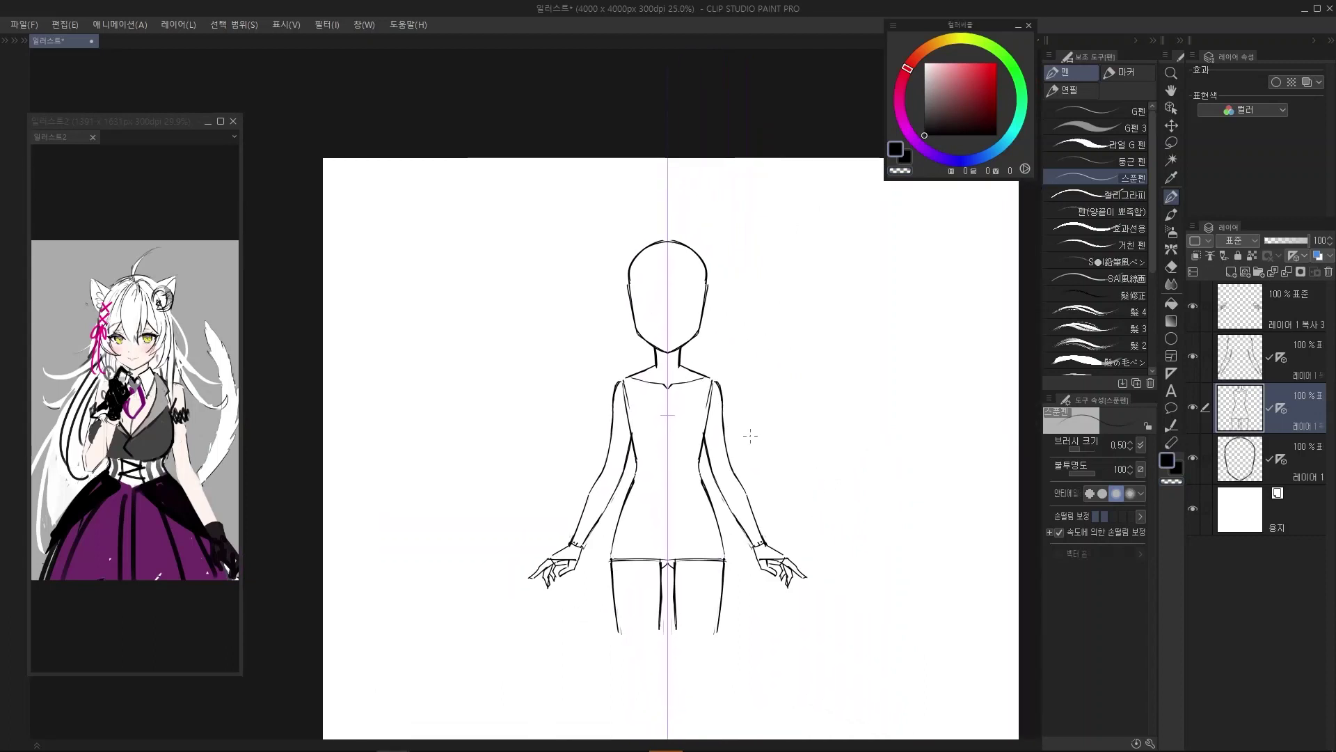
pyautogui.scroll(-1, 750, 436)
pyautogui.scroll(1, 757, 444)
pyautogui.moveTo(791, 459); pyautogui.dragTo(765, 440)
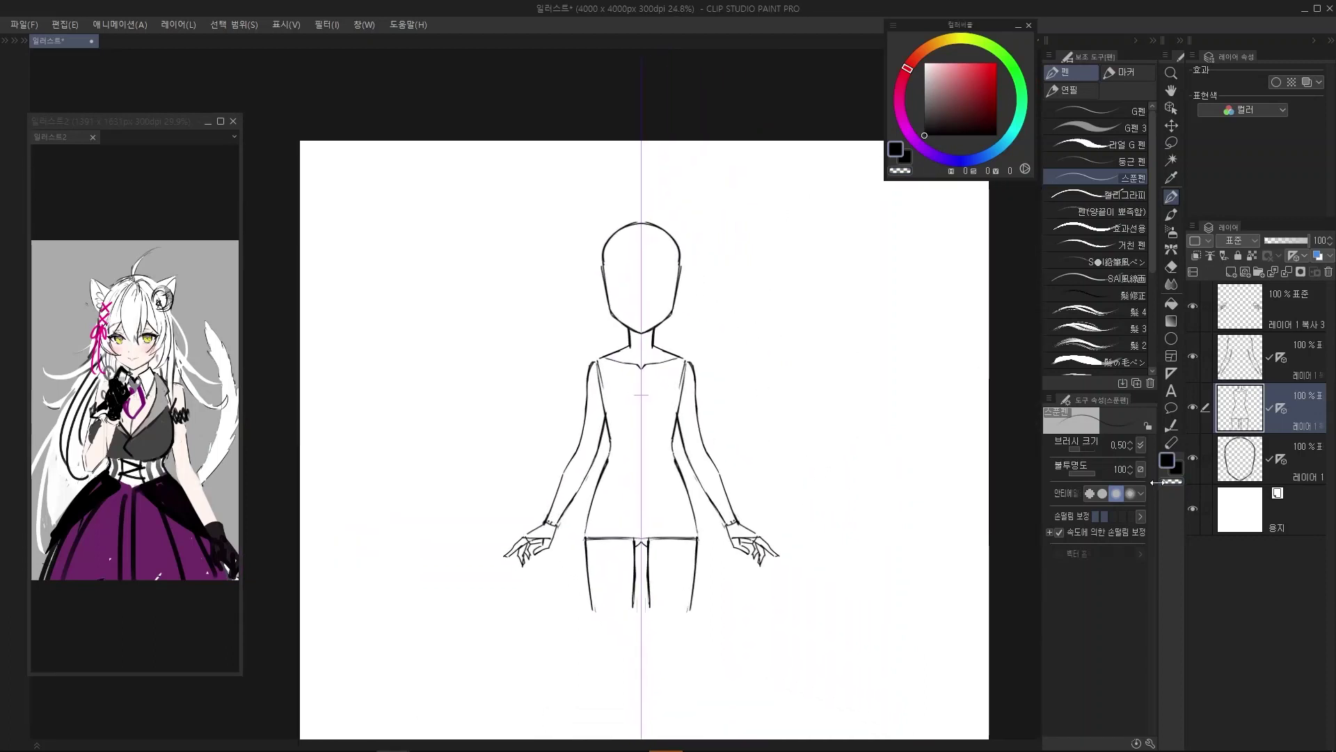
pyautogui.click(1192, 406)
pyautogui.click(1189, 407)
pyautogui.click(1189, 406)
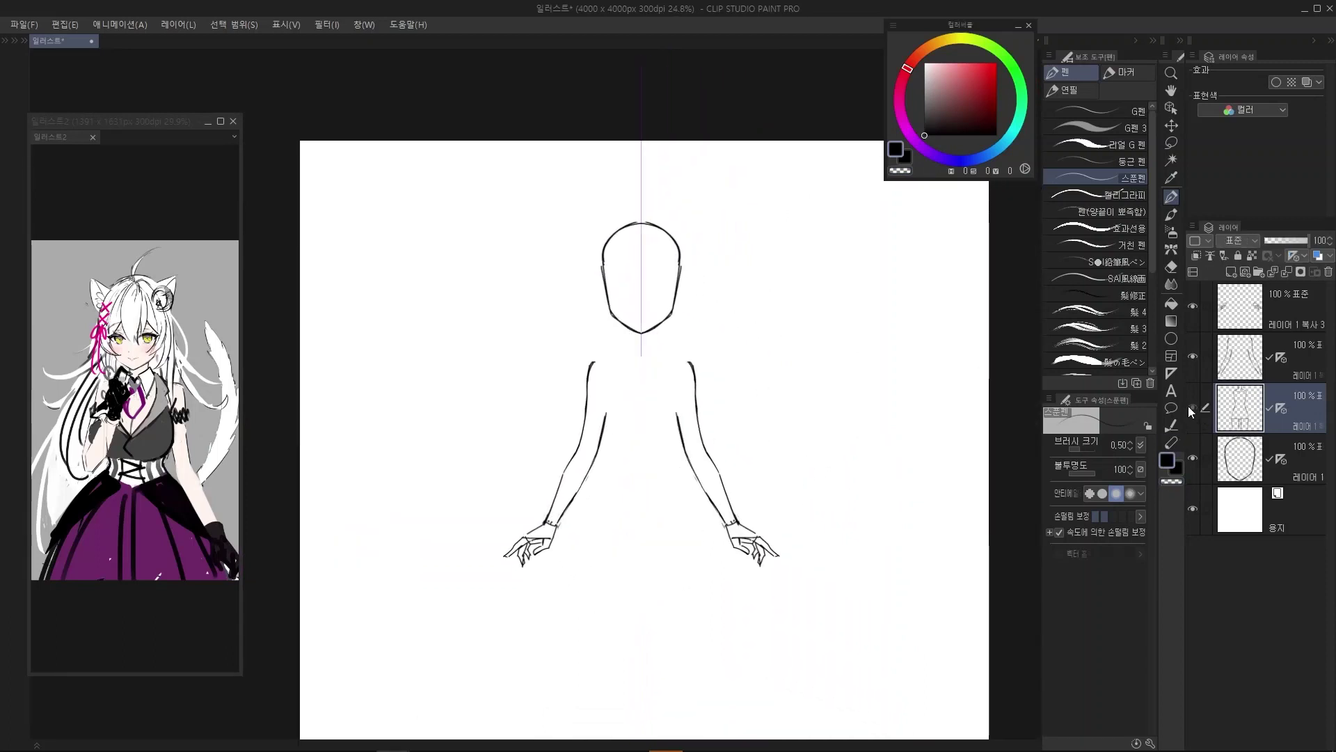
pyautogui.click(1188, 406)
pyautogui.click(1188, 406)
pyautogui.click(1190, 407)
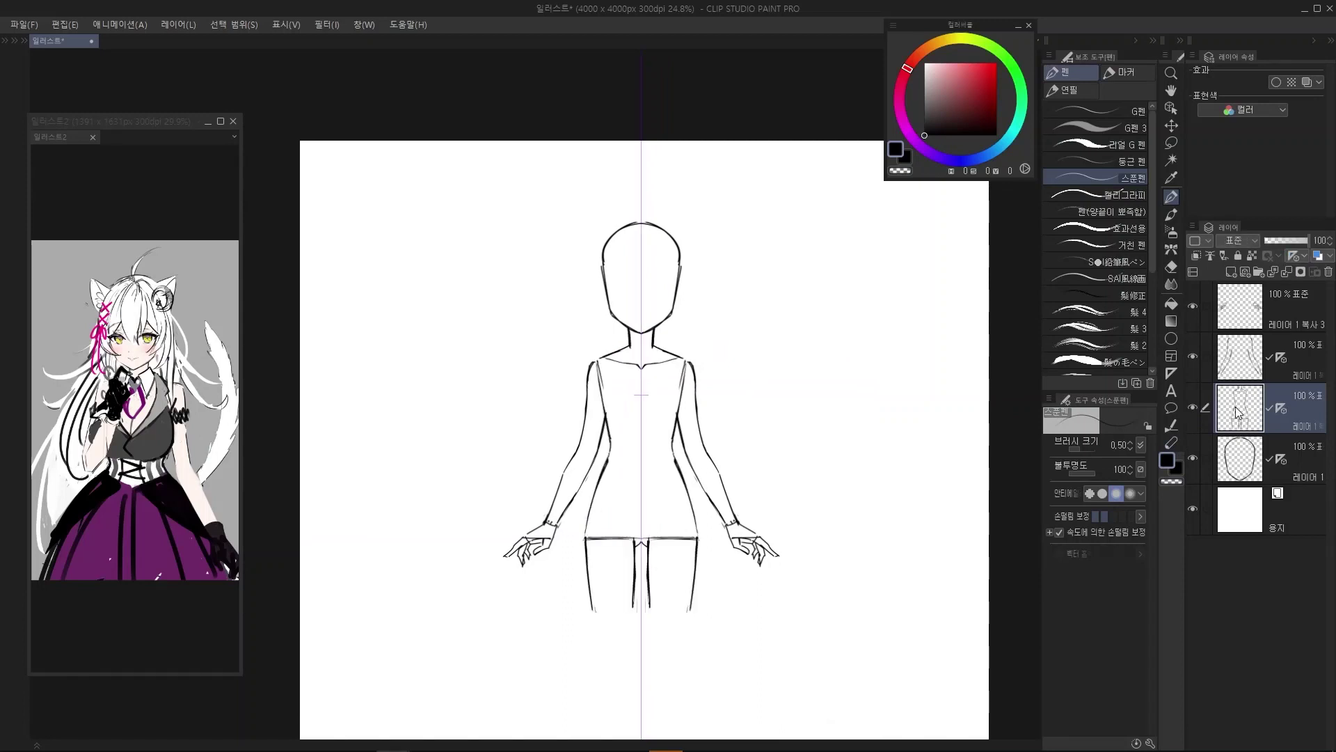
pyautogui.click(1191, 406)
pyautogui.click(1192, 407)
pyautogui.scroll(-5, 571, 159)
pyautogui.scroll(3, 586, 213)
pyautogui.moveTo(698, 284); pyautogui.dragTo(715, 286)
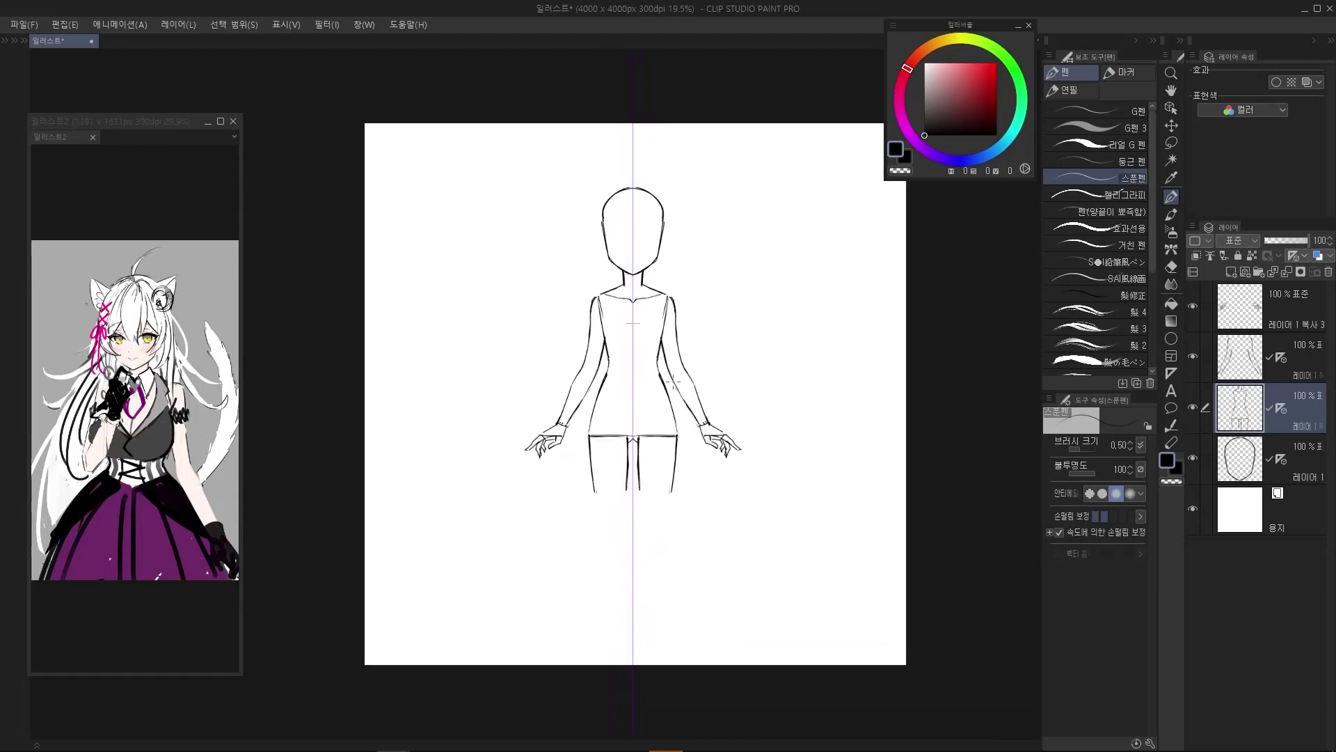
pyautogui.moveTo(710, 567)
pyautogui.mouseDown()
pyautogui.moveTo(656, 574)
pyautogui.moveTo(473, 337)
pyautogui.moveTo(627, 140)
pyautogui.moveTo(718, 246)
pyautogui.mouseUp()
pyautogui.hotkey('ctrl', 'z')
pyautogui.moveTo(686, 491)
pyautogui.mouseDown()
pyautogui.moveTo(496, 431)
pyautogui.moveTo(503, 233)
pyautogui.moveTo(652, 167)
pyautogui.mouseUp()
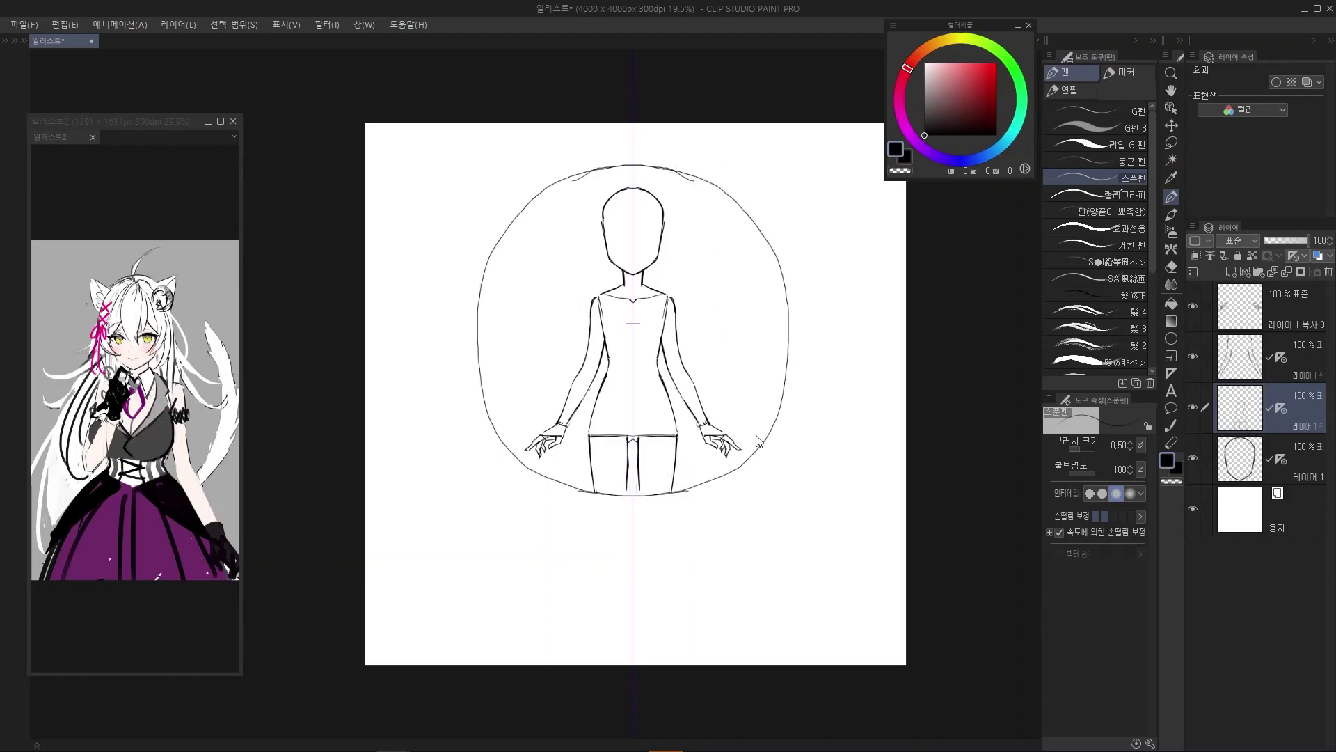
pyautogui.hotkey('ctrl', 'z')
pyautogui.moveTo(704, 514)
pyautogui.mouseDown()
pyautogui.moveTo(553, 205)
pyautogui.moveTo(550, 438)
pyautogui.moveTo(585, 540)
pyautogui.mouseUp()
pyautogui.hotkey('ctrl', 'z')
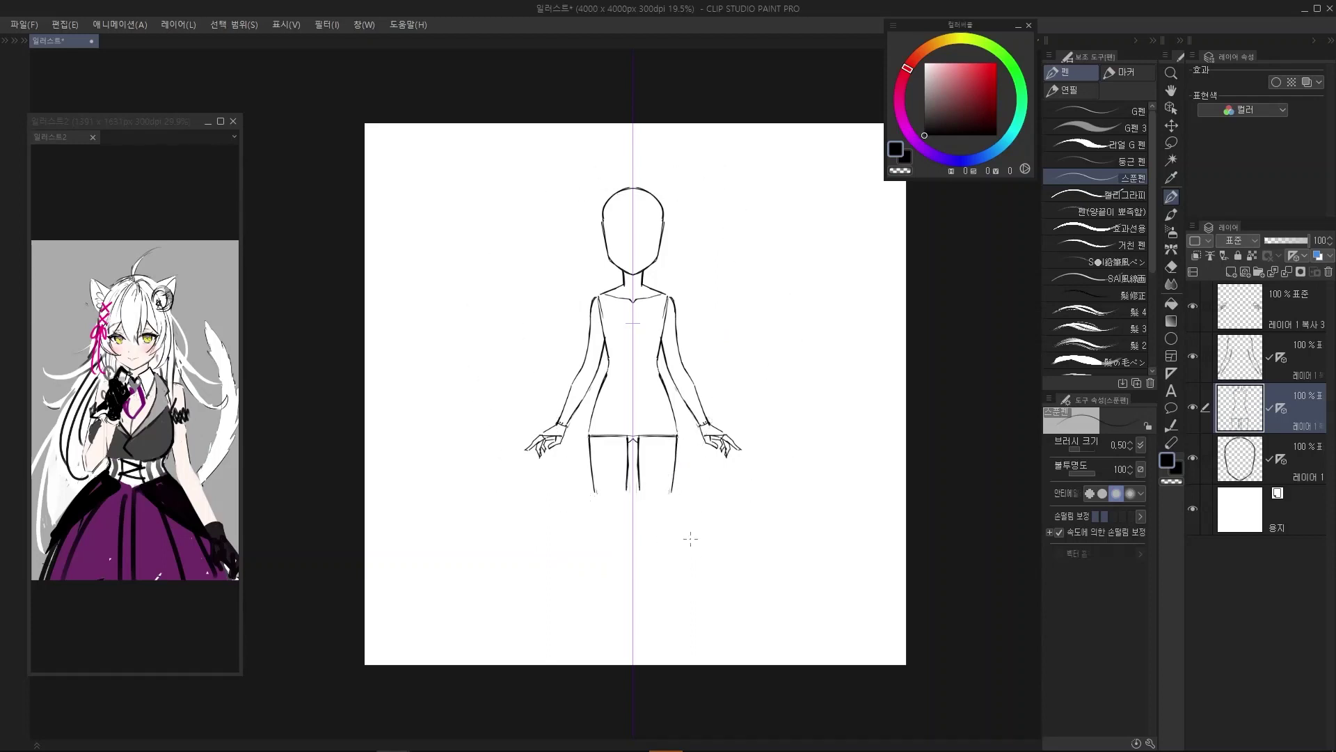
pyautogui.moveTo(692, 536)
pyautogui.mouseDown()
pyautogui.moveTo(427, 354)
pyautogui.moveTo(600, 183)
pyautogui.moveTo(699, 233)
pyautogui.moveTo(492, 257)
pyautogui.moveTo(651, 180)
pyautogui.moveTo(739, 241)
pyautogui.mouseUp()
pyautogui.hotkey('ctrl', 'z')
pyautogui.hotkey('ctrl', 'z')
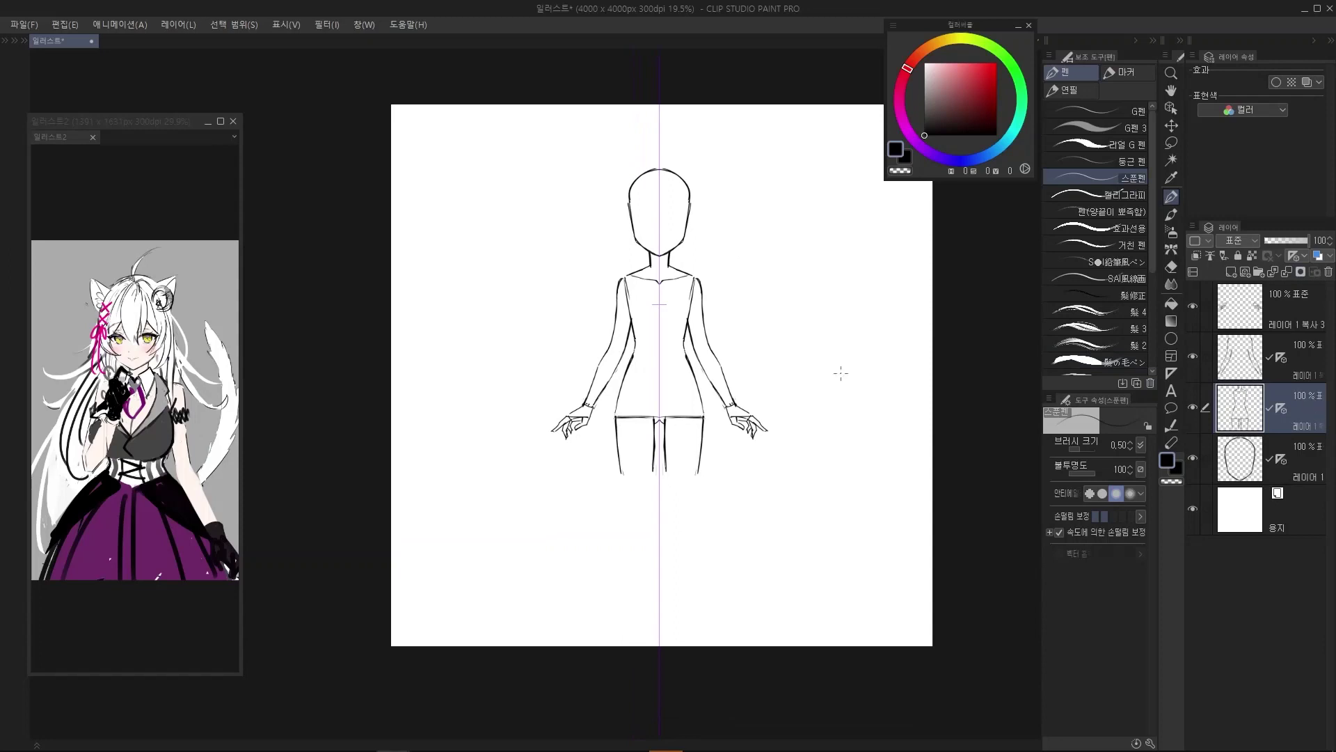
# Select the four figure layers together, enlarge the whole figure proportionally to 137 % and centre it on the canvas
pyautogui.scroll(-2, 593, 463)
pyautogui.scroll(2, 684, 358)
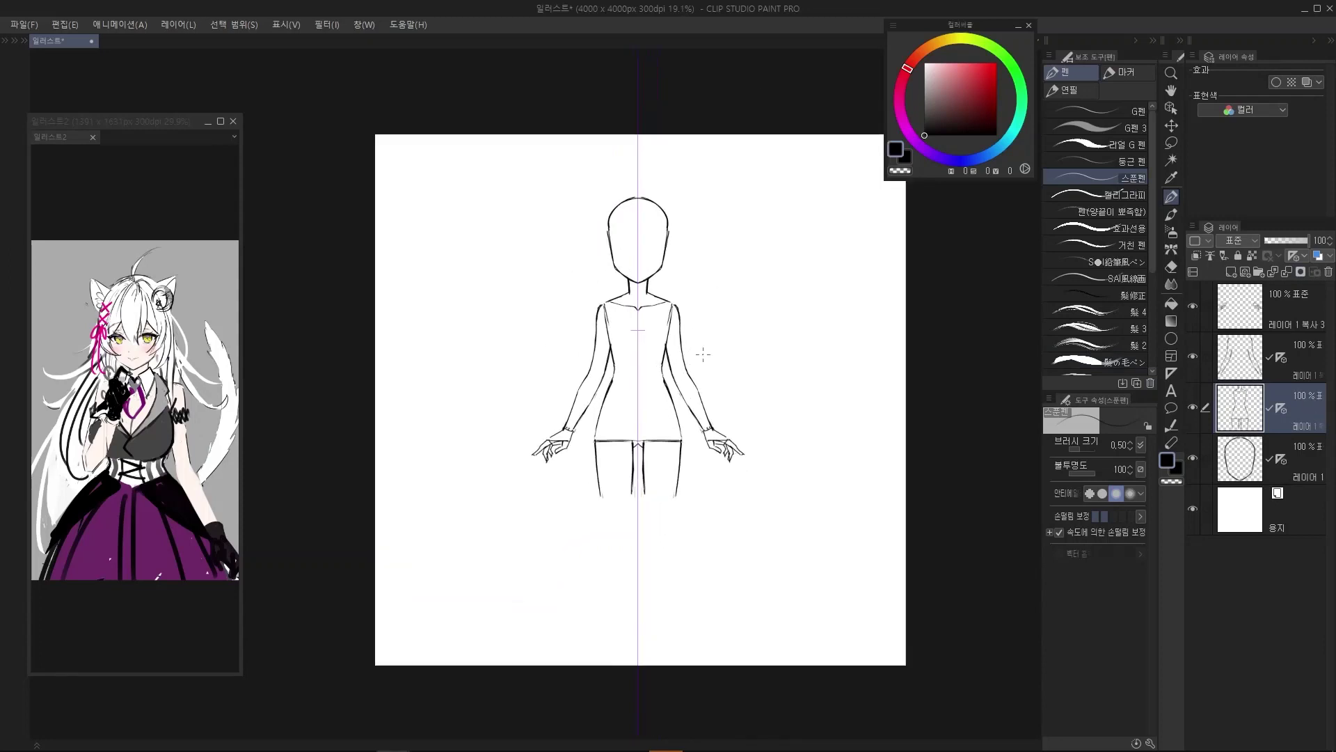
pyautogui.moveTo(796, 410); pyautogui.dragTo(793, 404)
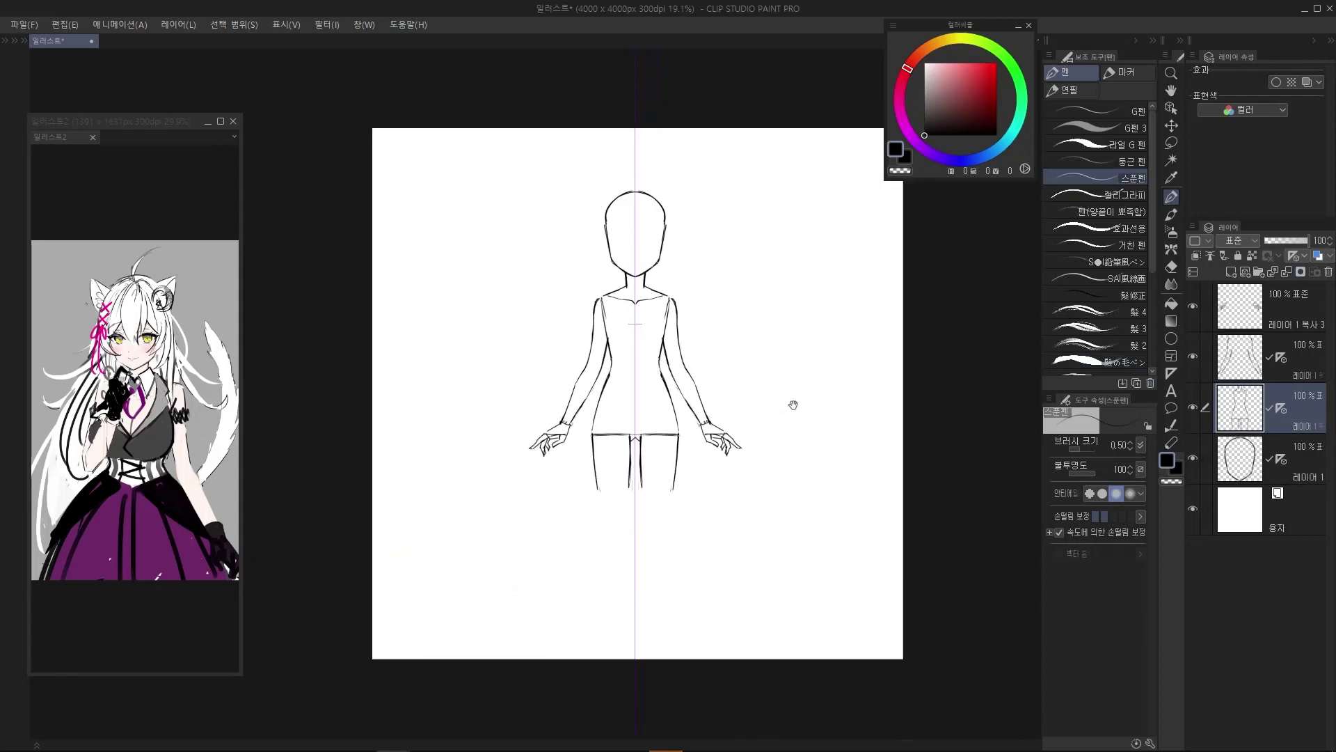
pyautogui.click(1295, 312)
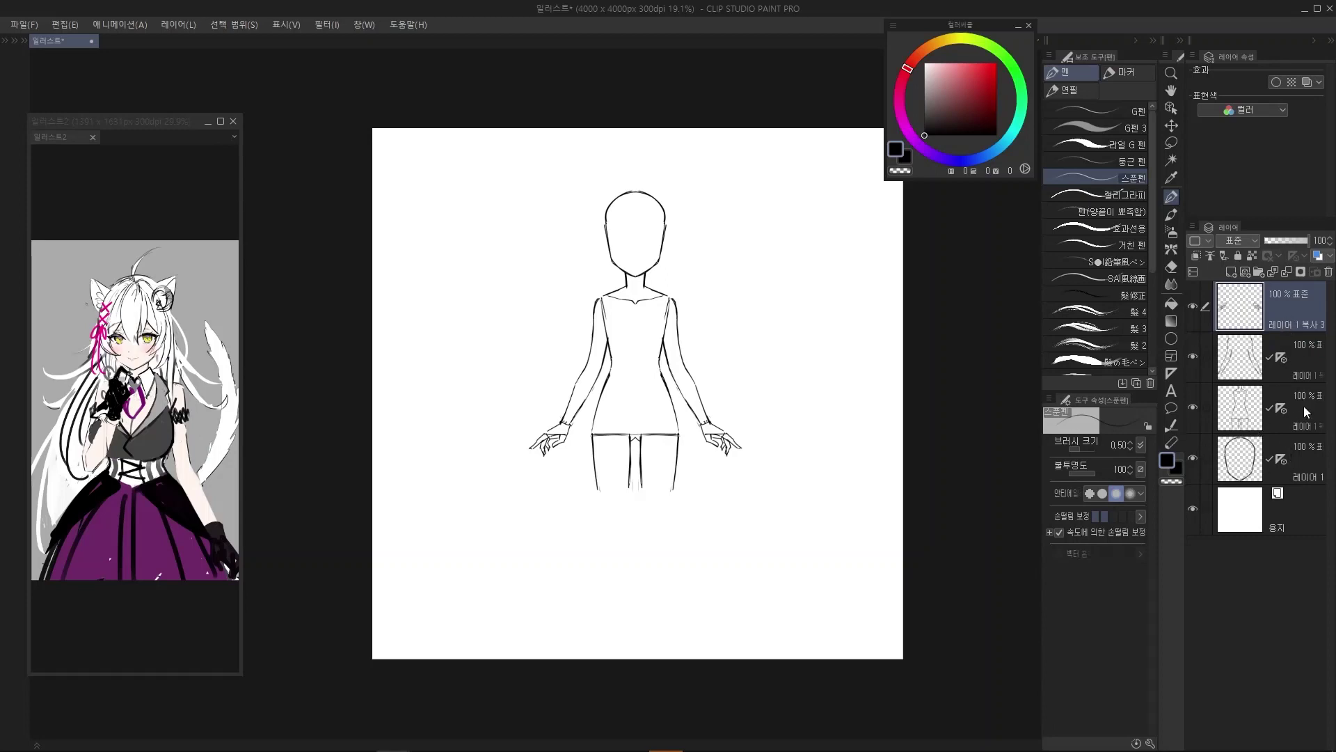
pyautogui.keyDown('shift'); pyautogui.click(1306, 474); pyautogui.keyUp('shift')
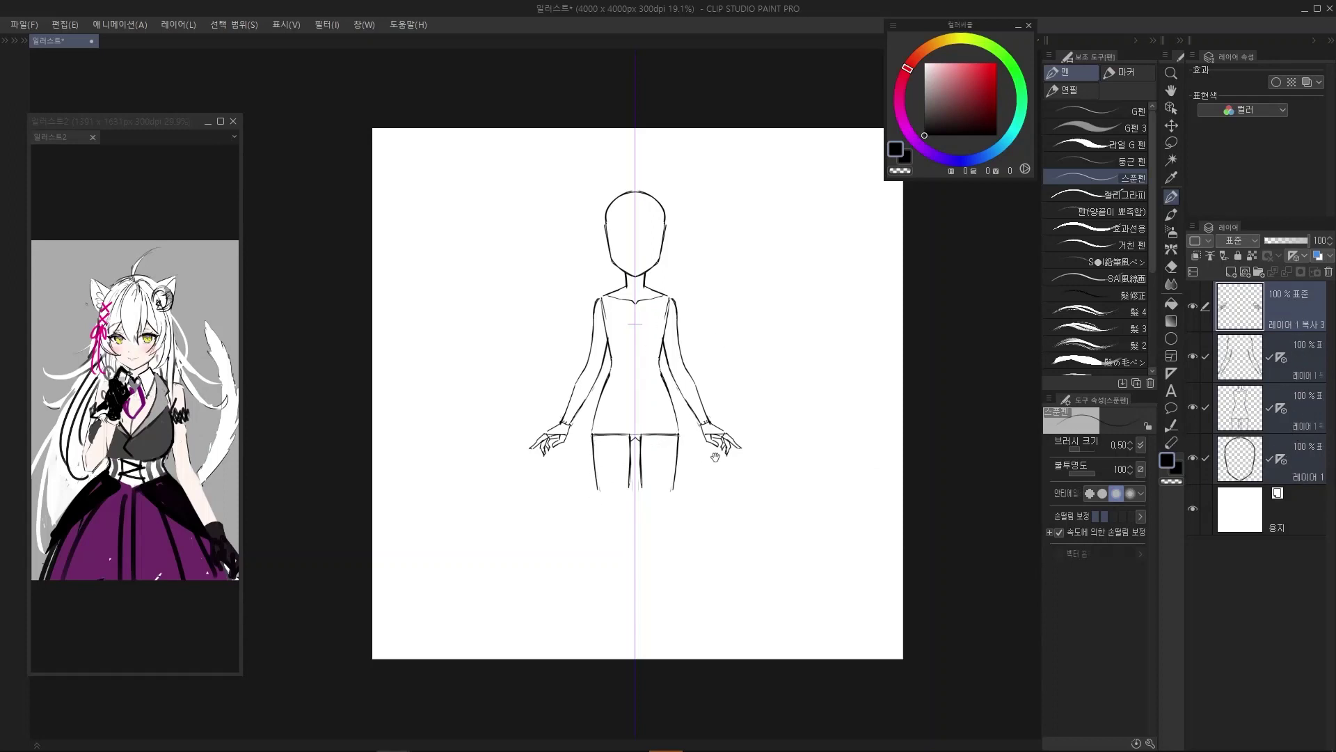
pyautogui.moveTo(715, 457); pyautogui.dragTo(701, 458)
pyautogui.hotkey('ctrl', 't')
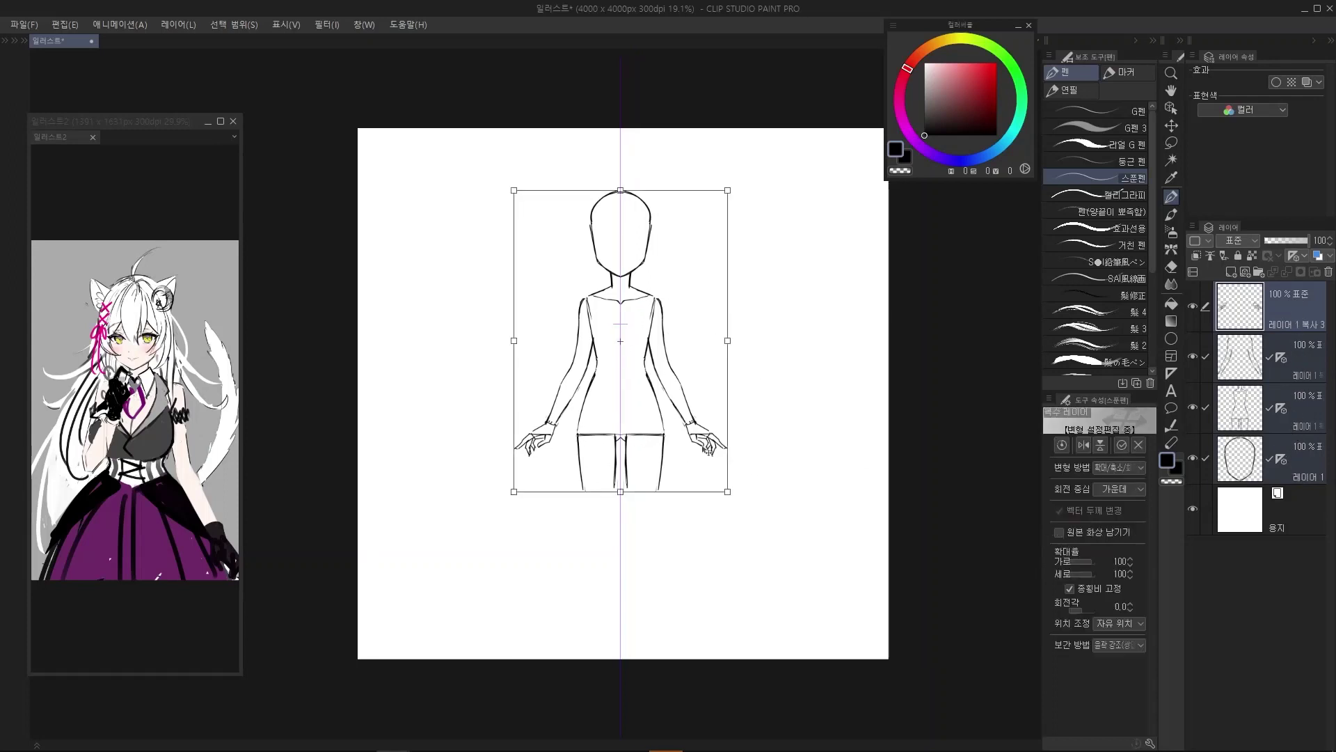
pyautogui.scroll(-1, 759, 493)
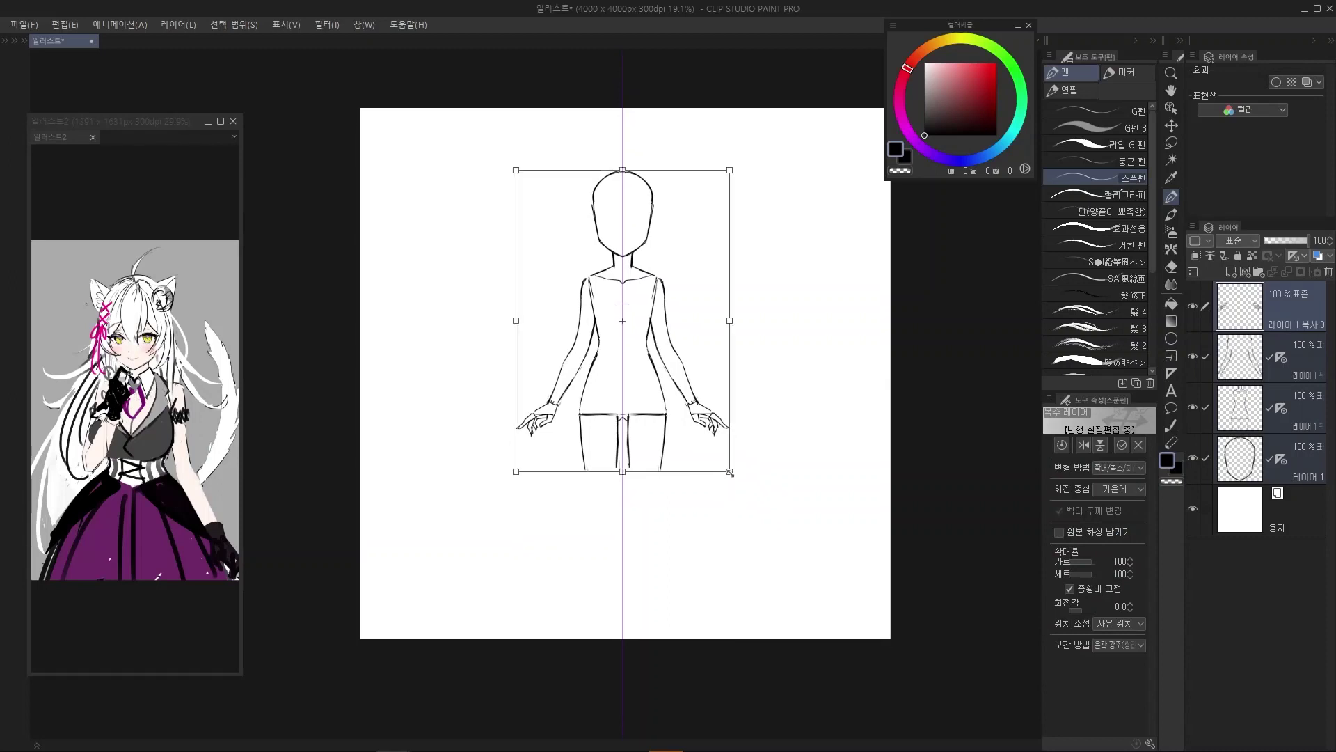
pyautogui.moveTo(728, 471); pyautogui.dragTo(843, 583)
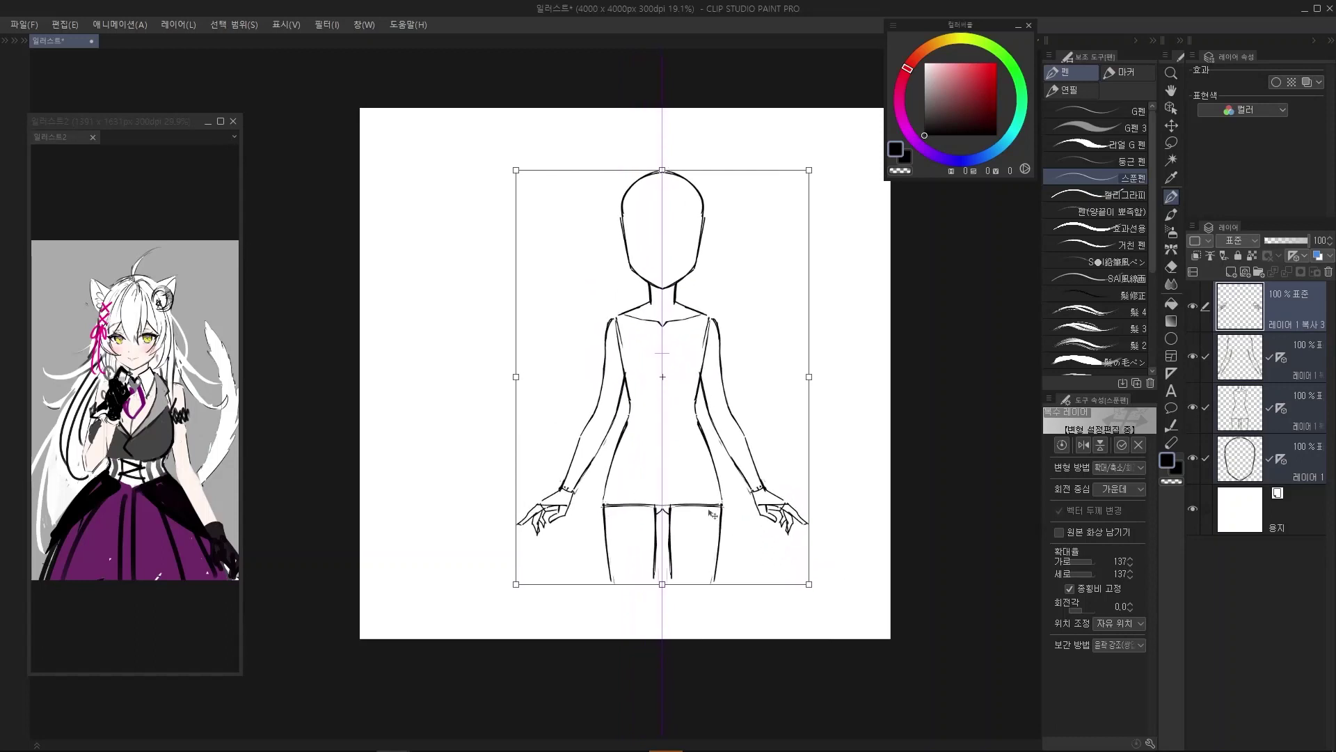
pyautogui.moveTo(712, 514); pyautogui.dragTo(692, 506)
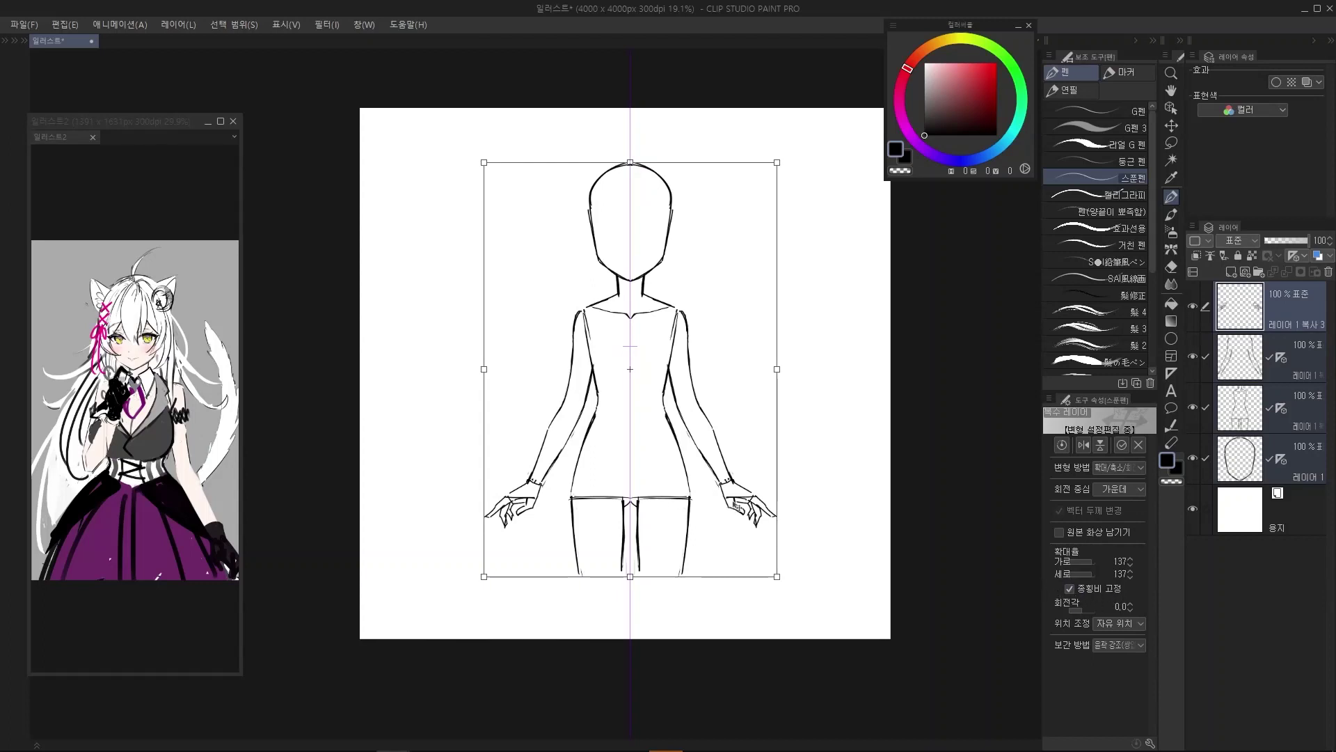
pyautogui.moveTo(736, 509); pyautogui.dragTo(730, 511)
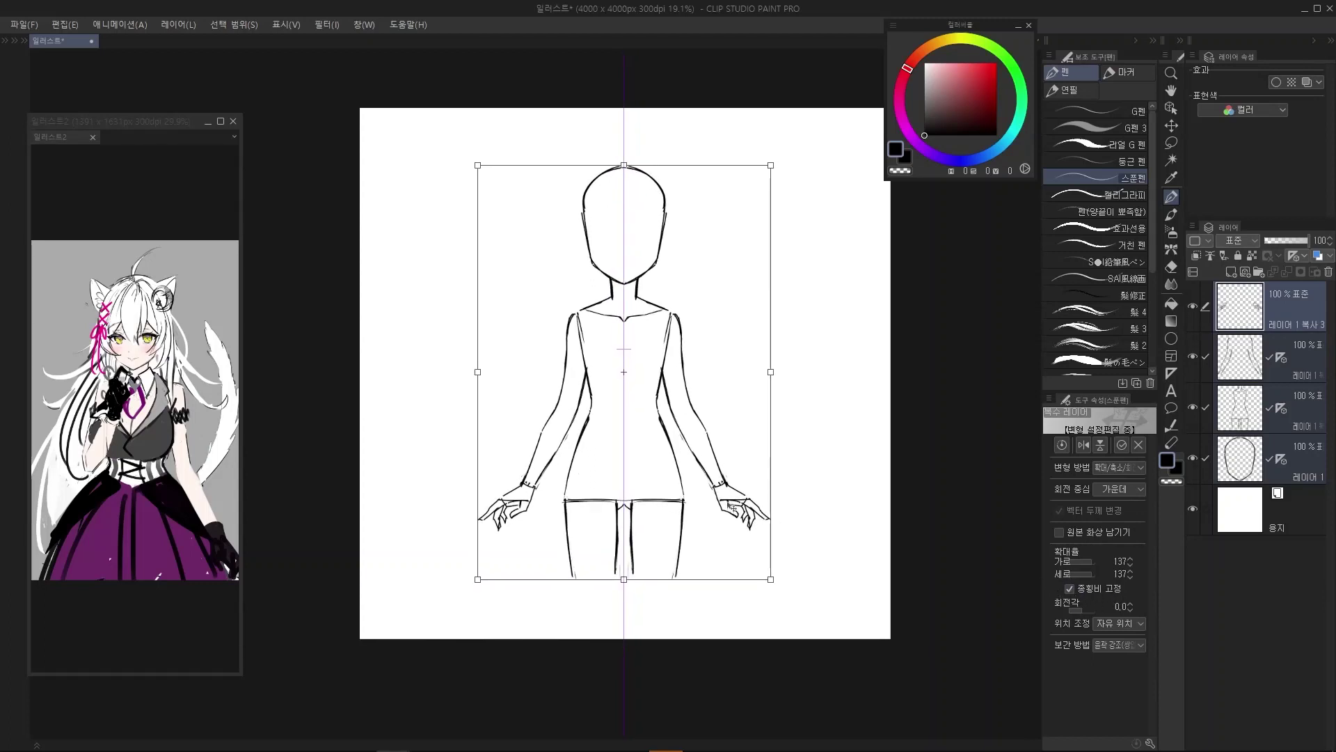
pyautogui.press('Return')
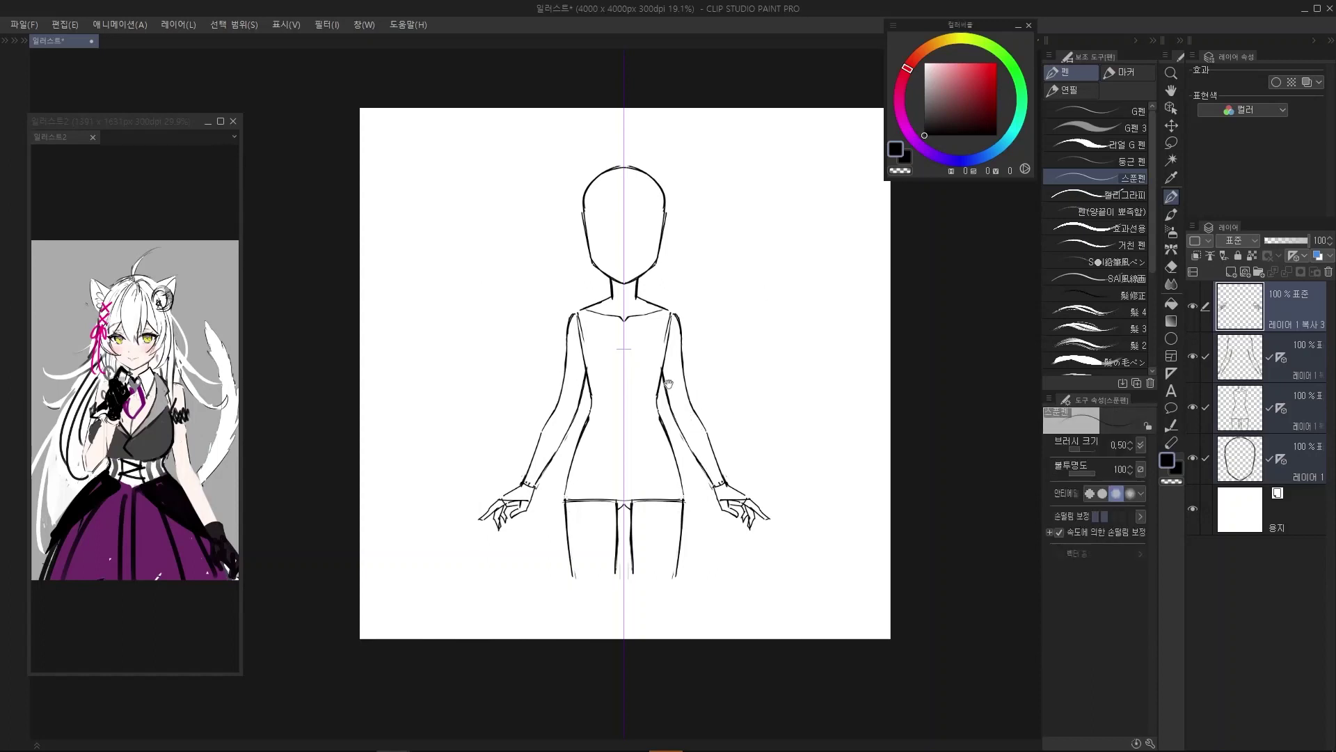
pyautogui.moveTo(668, 383); pyautogui.dragTo(671, 436)
pyautogui.scroll(-3, 657, 421)
pyautogui.scroll(3, 644, 437)
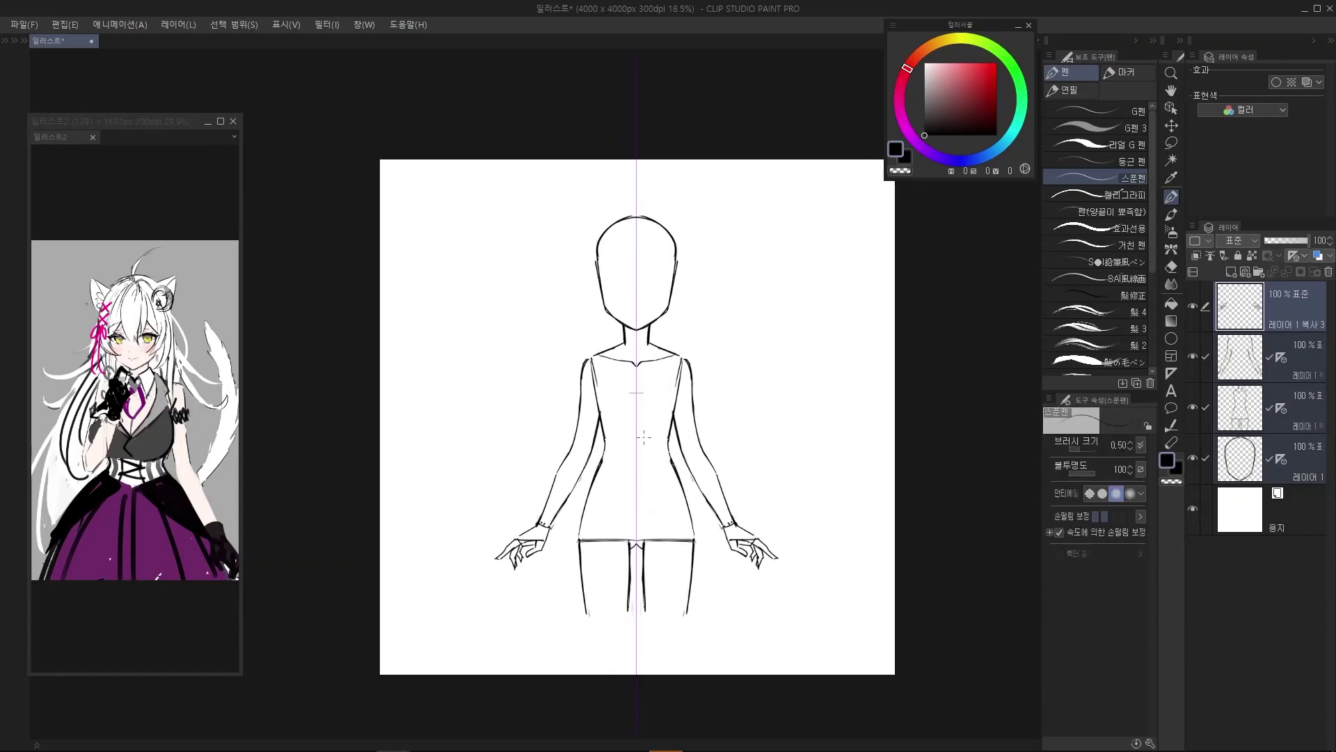
pyautogui.moveTo(712, 485); pyautogui.dragTo(786, 466)
pyautogui.scroll(-1, 706, 474)
pyautogui.scroll(1, 706, 474)
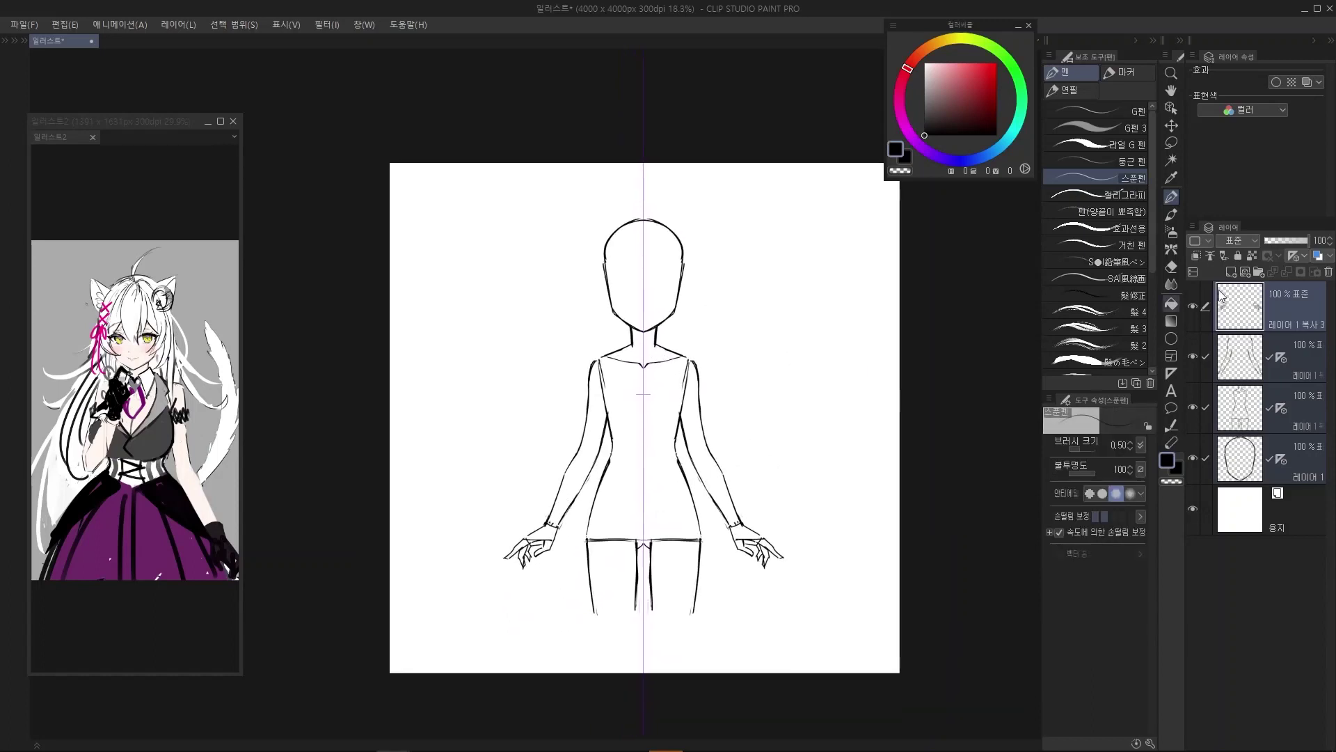
pyautogui.click(1221, 298)
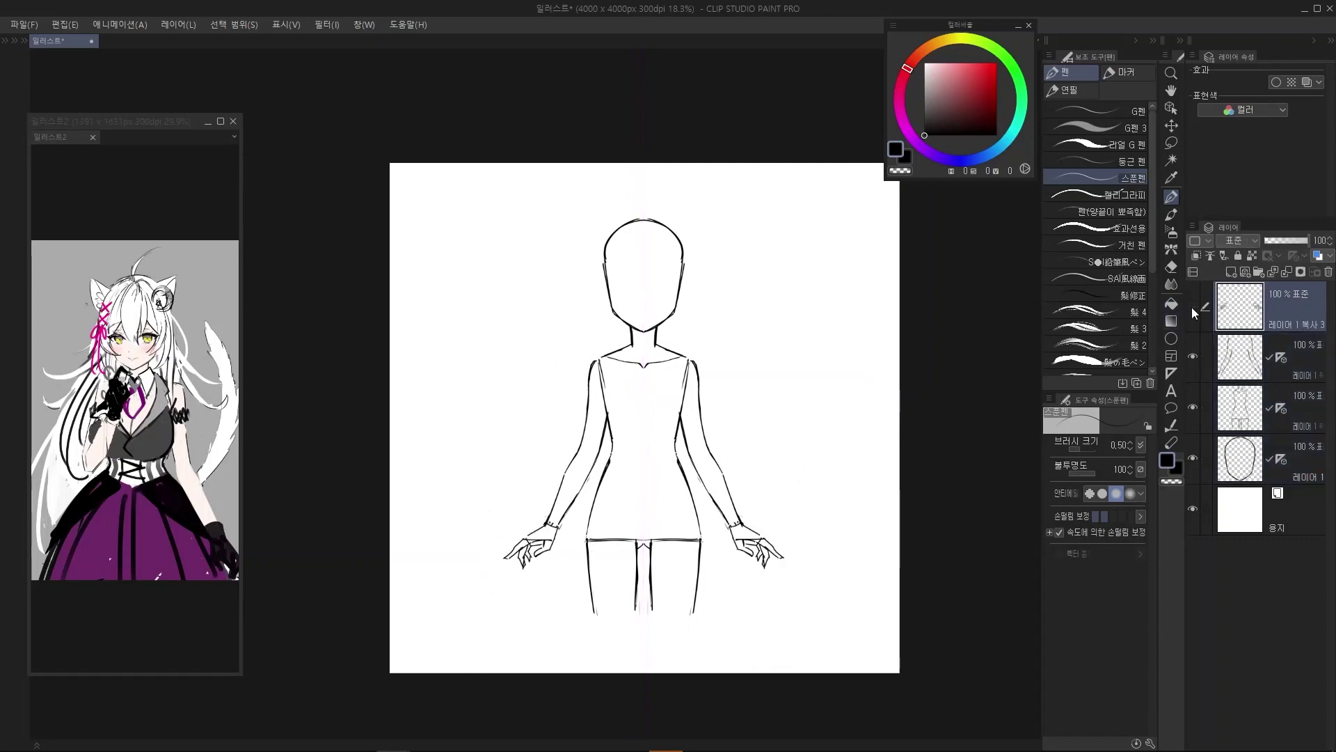
pyautogui.click(1311, 377)
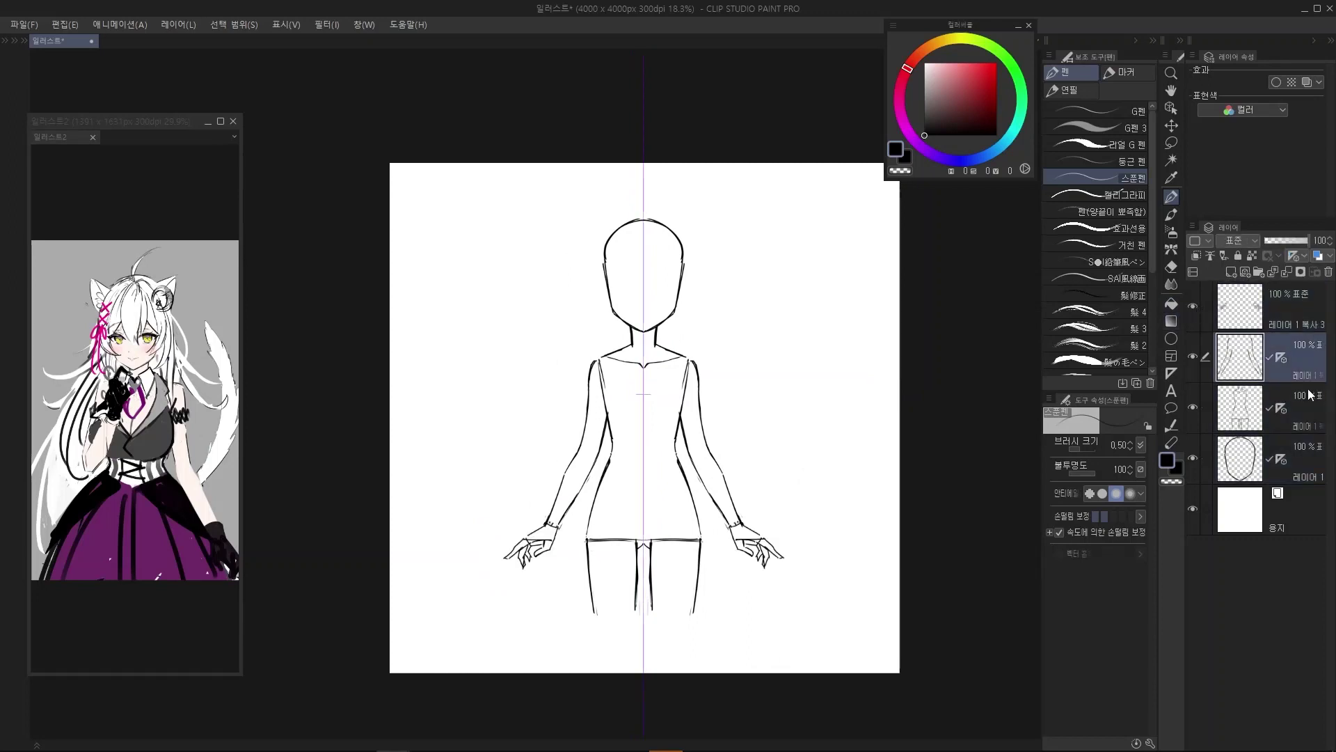
pyautogui.click(1293, 309)
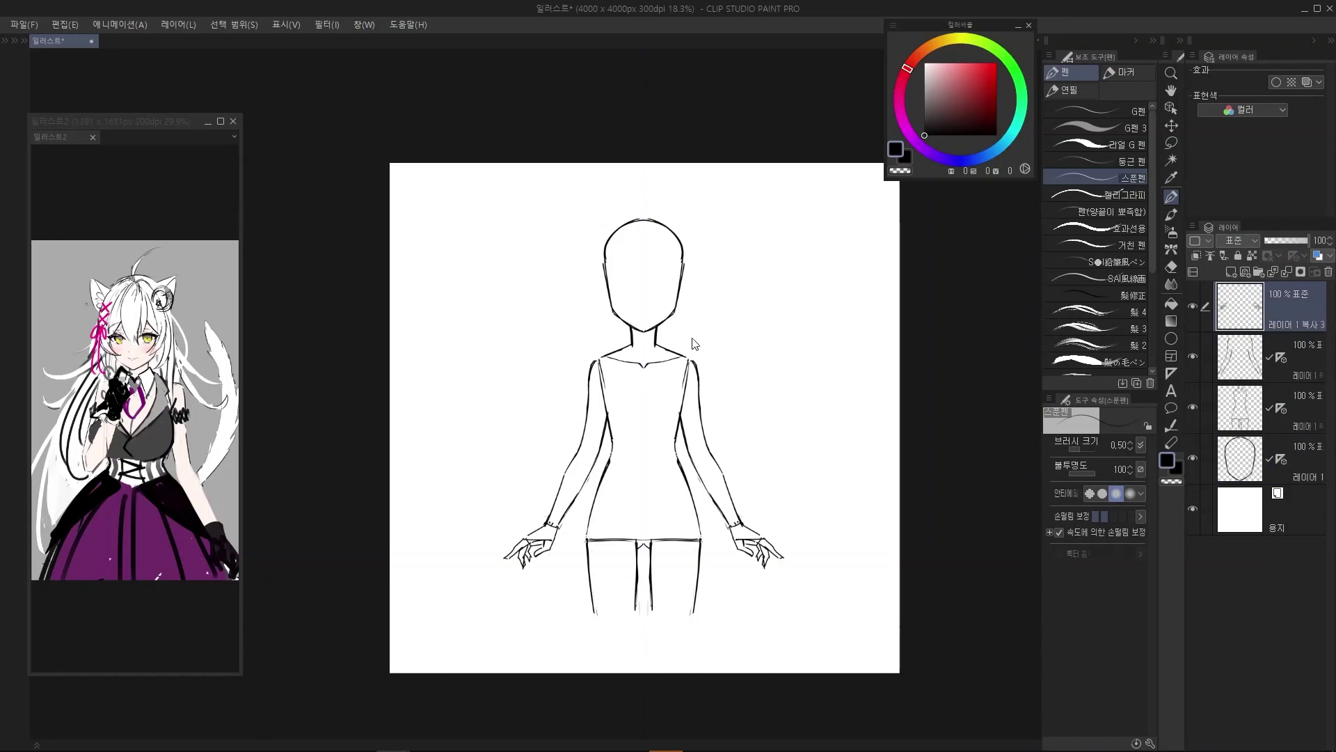
pyautogui.scroll(3, 640, 260)
pyautogui.moveTo(695, 283); pyautogui.dragTo(703, 305)
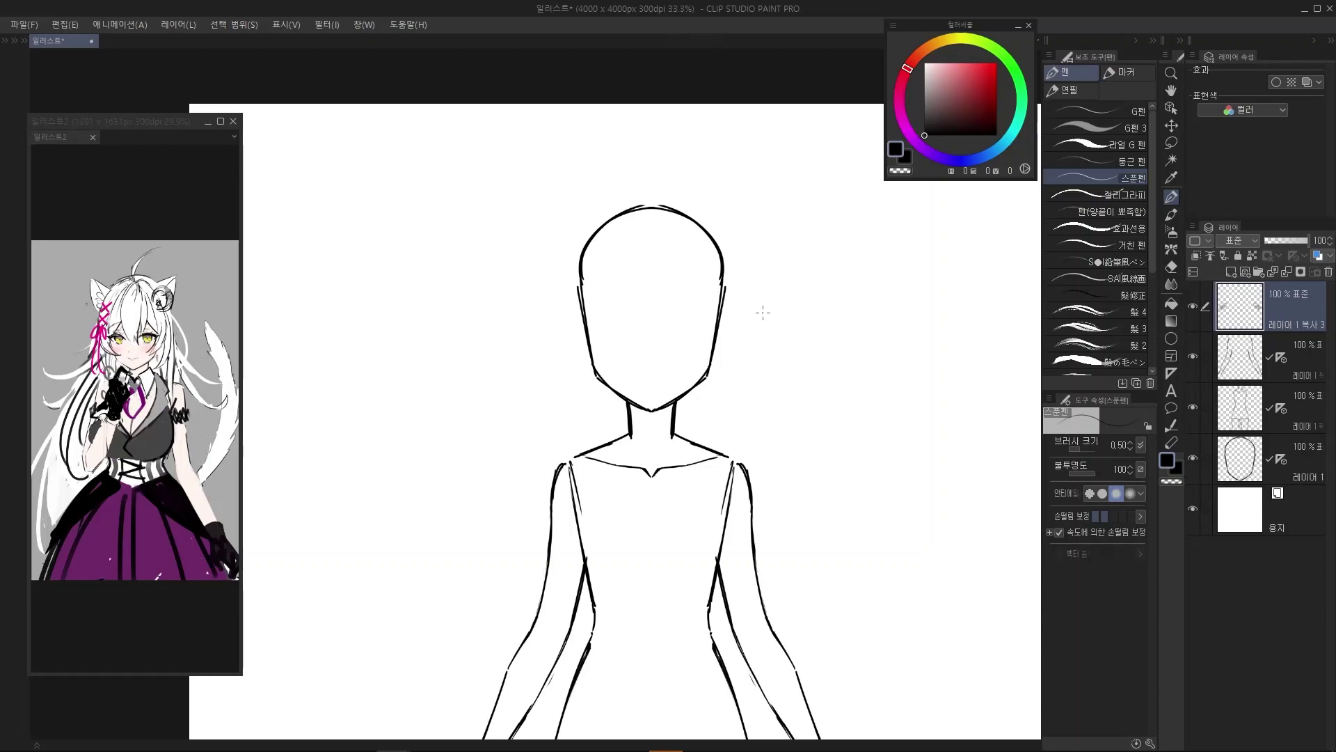
pyautogui.moveTo(730, 332); pyautogui.dragTo(780, 347)
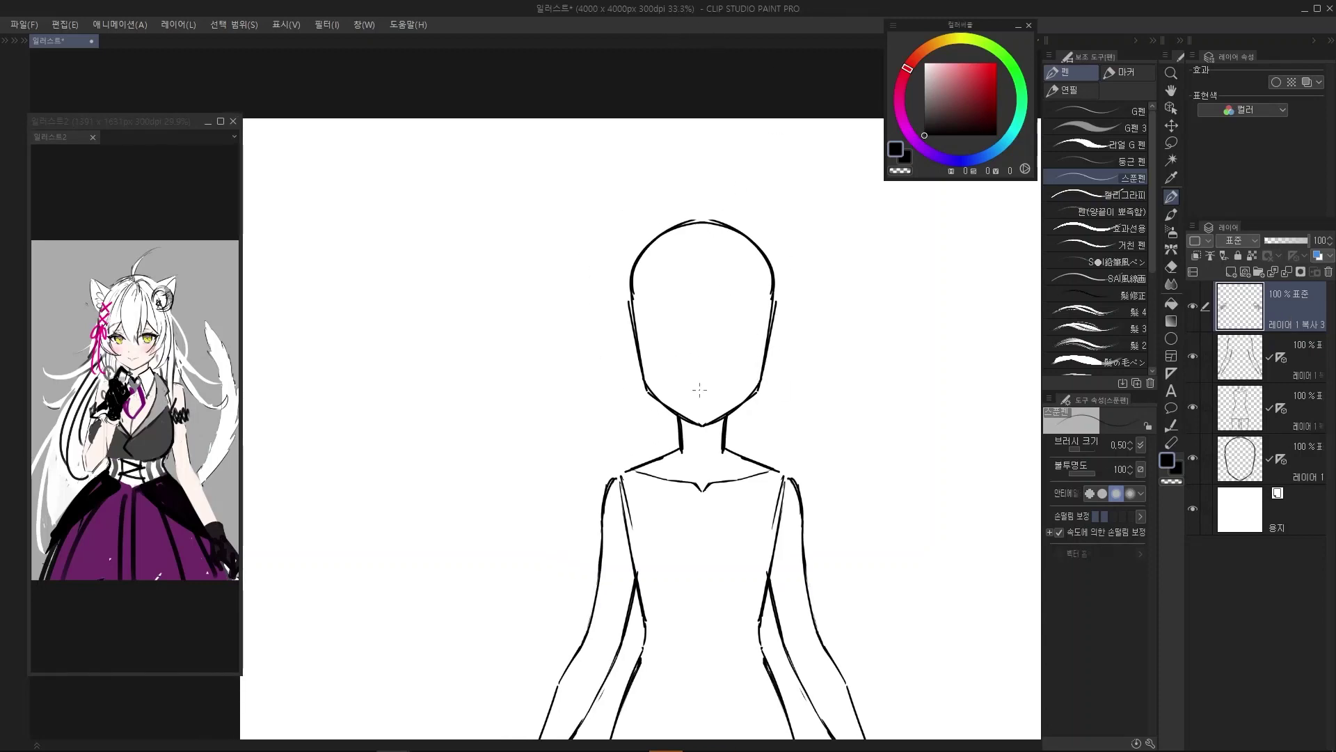
pyautogui.moveTo(723, 431)
pyautogui.mouseDown()
pyautogui.moveTo(568, 319)
pyautogui.moveTo(769, 431)
pyautogui.mouseUp()
pyautogui.hotkey('ctrl', 'z')
pyautogui.scroll(1, 746, 301)
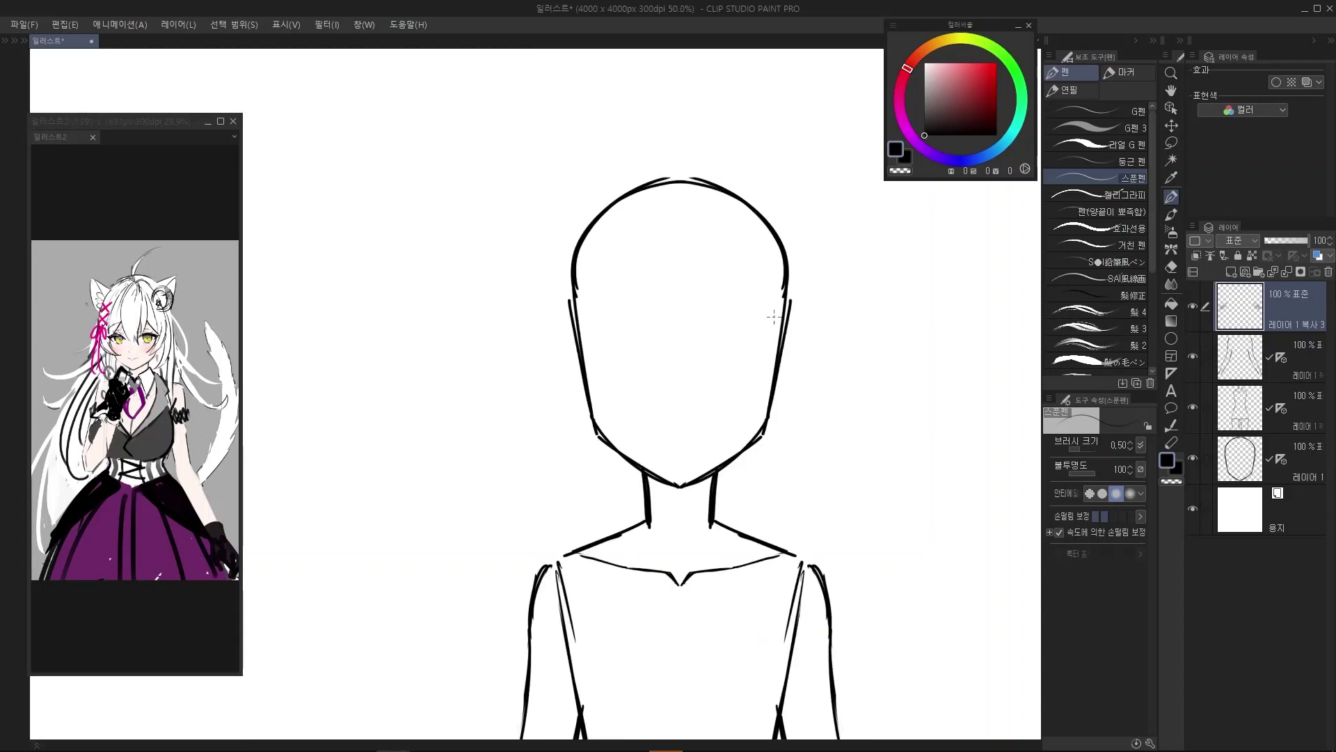
pyautogui.scroll(1, 774, 317)
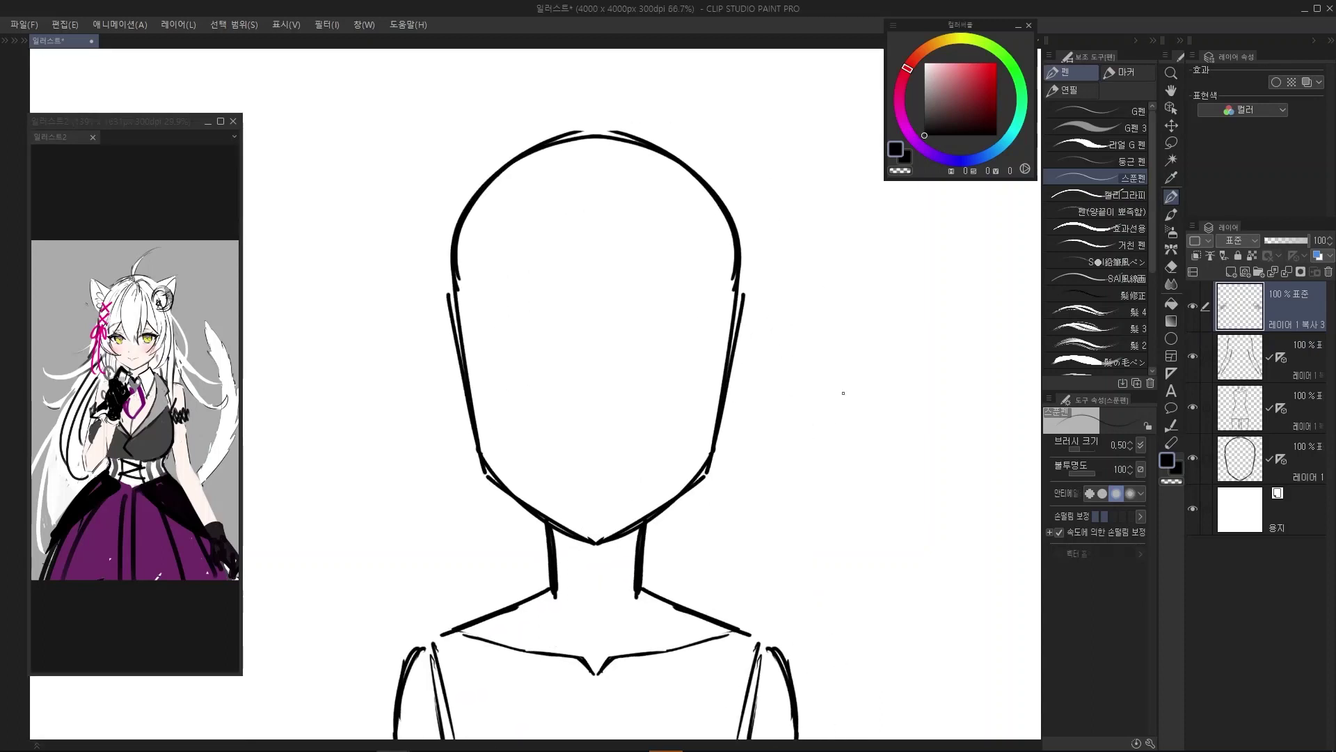
# Select the head layer and toggle its visibility repeatedly to check which lines it contains
pyautogui.click(1291, 472)
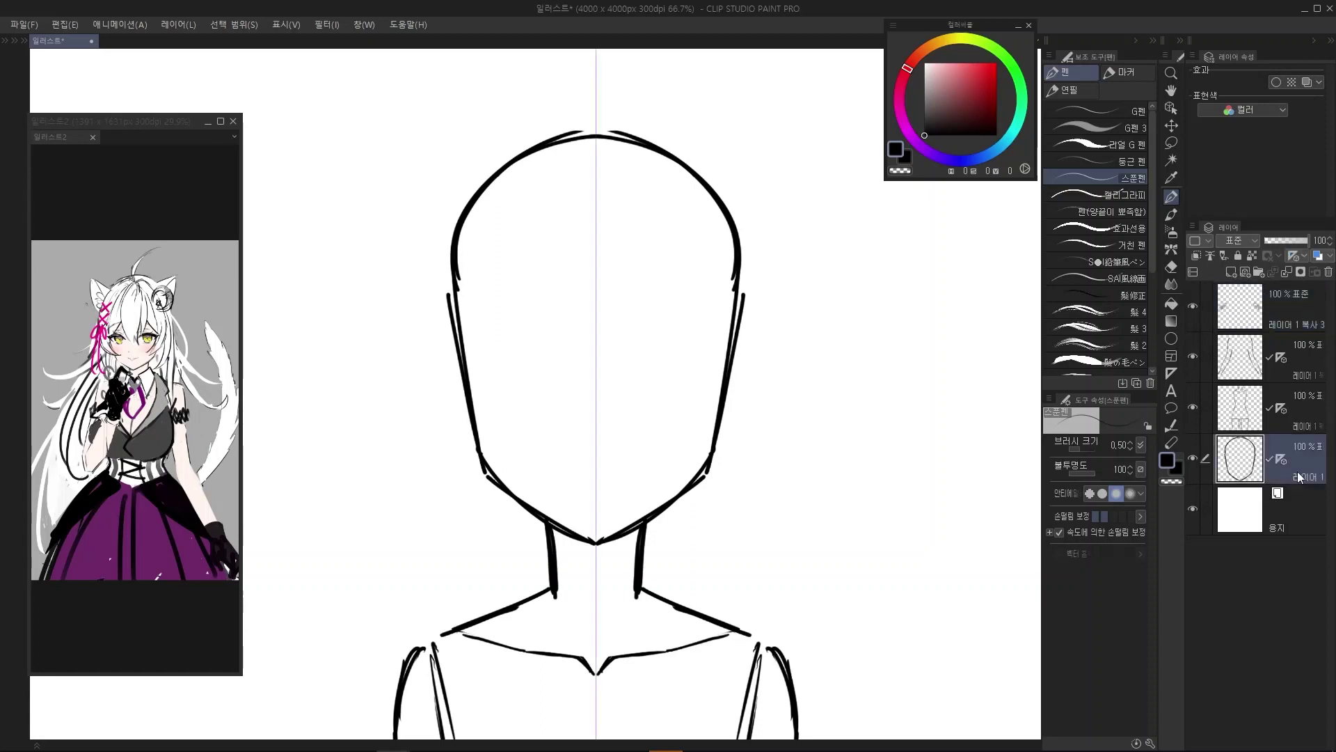
pyautogui.click(1193, 459)
pyautogui.click(1195, 458)
pyautogui.click(1194, 458)
pyautogui.click(1194, 458)
pyautogui.click(1195, 458)
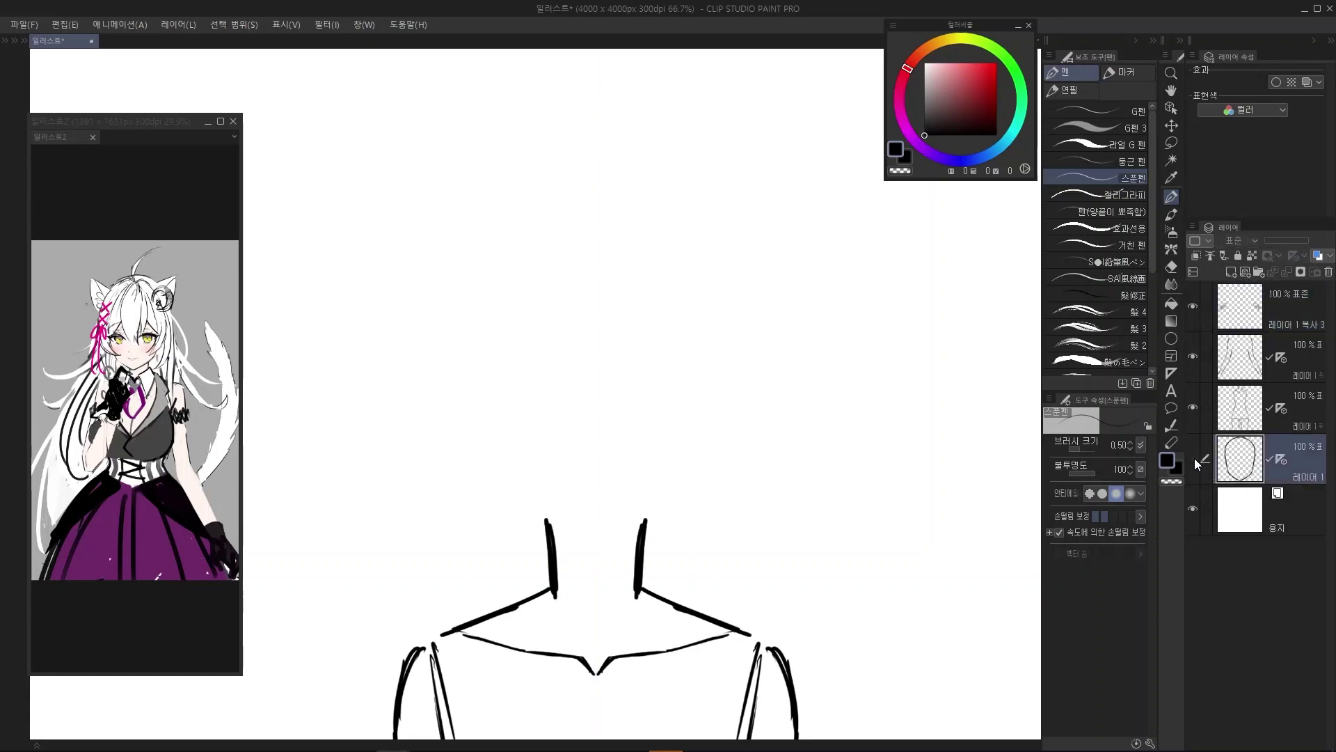
pyautogui.click(1194, 458)
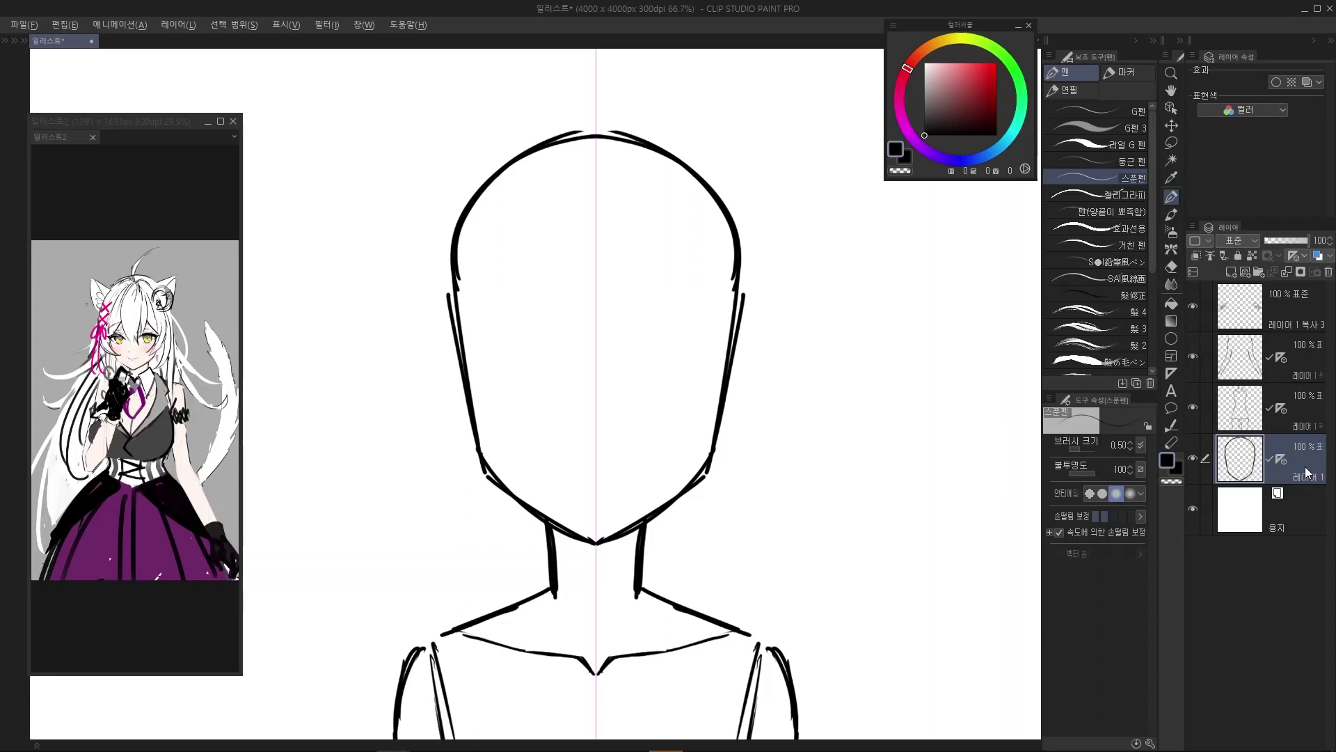
# Duplicate the head layer and clear the copy's contents to get an empty layer that keeps the symmetry ruler
pyautogui.moveTo(1305, 473); pyautogui.dragTo(1310, 453)
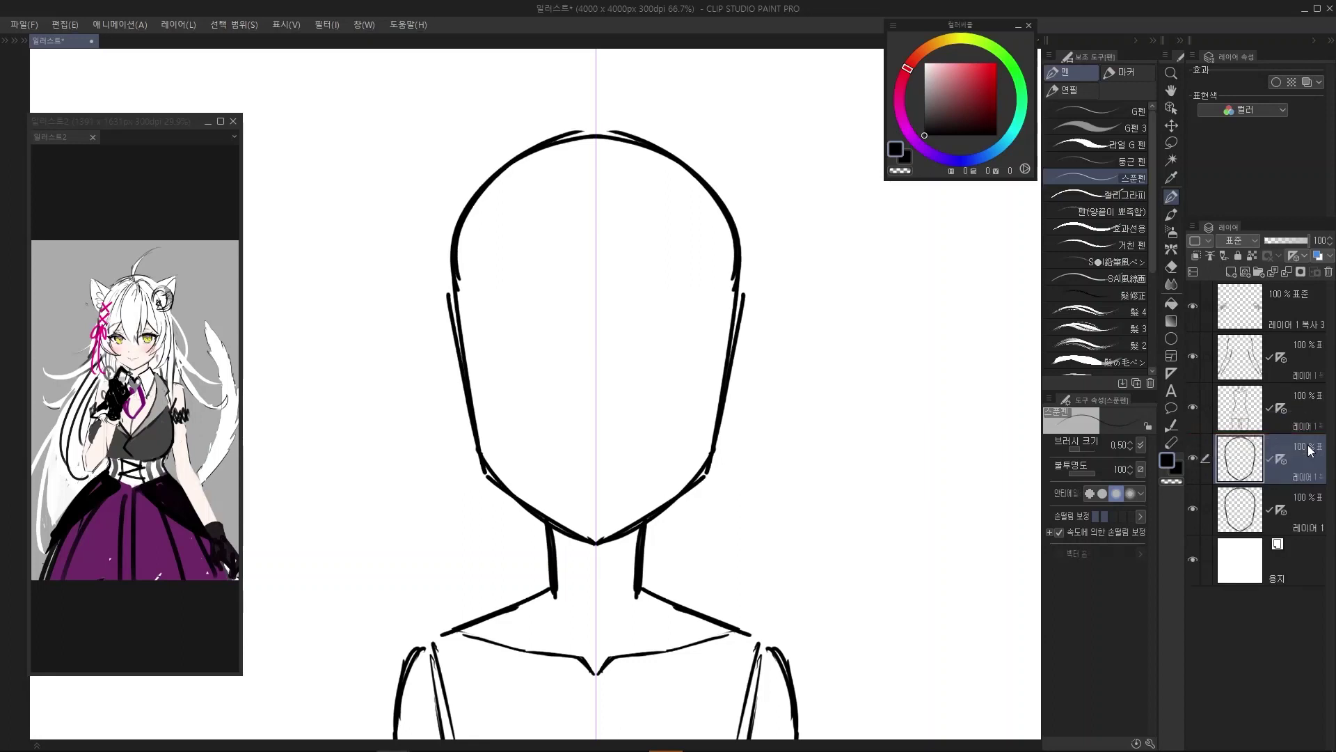
pyautogui.press('Delete')
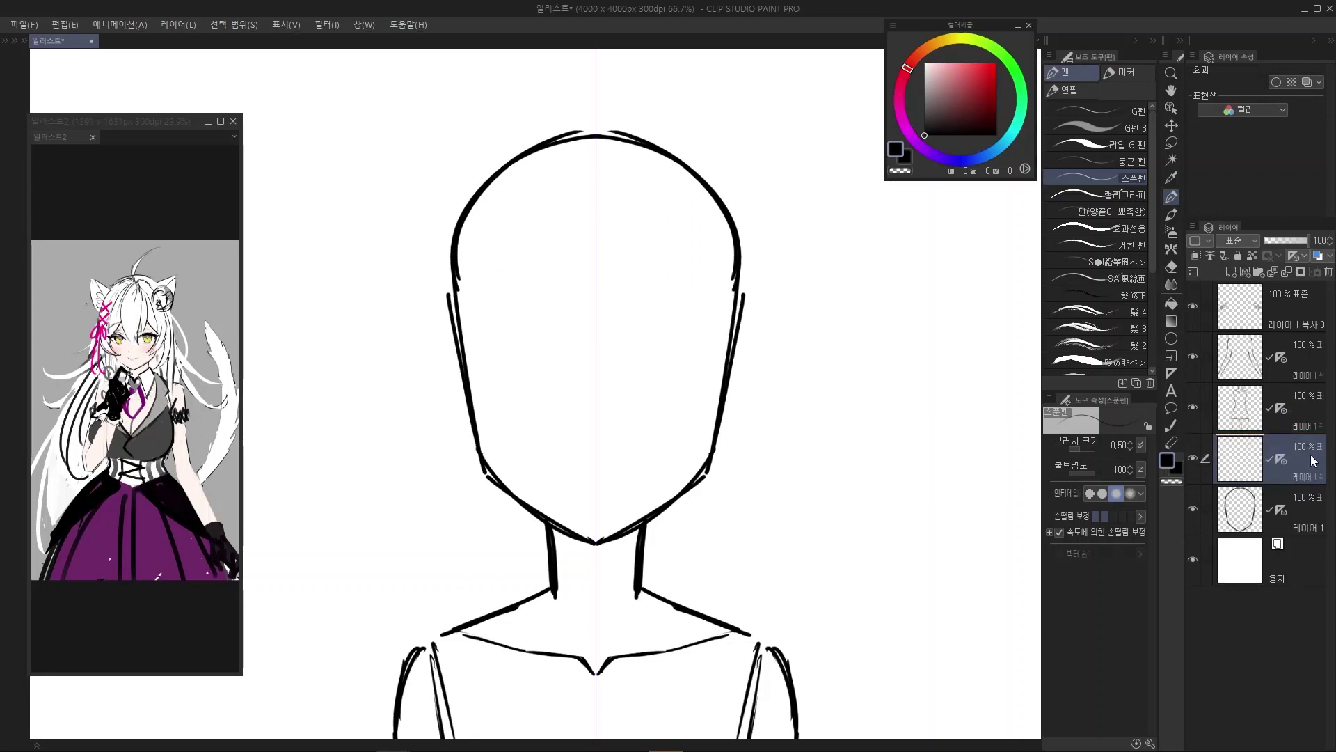
pyautogui.moveTo(689, 362); pyautogui.dragTo(727, 369)
pyautogui.scroll(1, 731, 379)
pyautogui.scroll(-1, 659, 358)
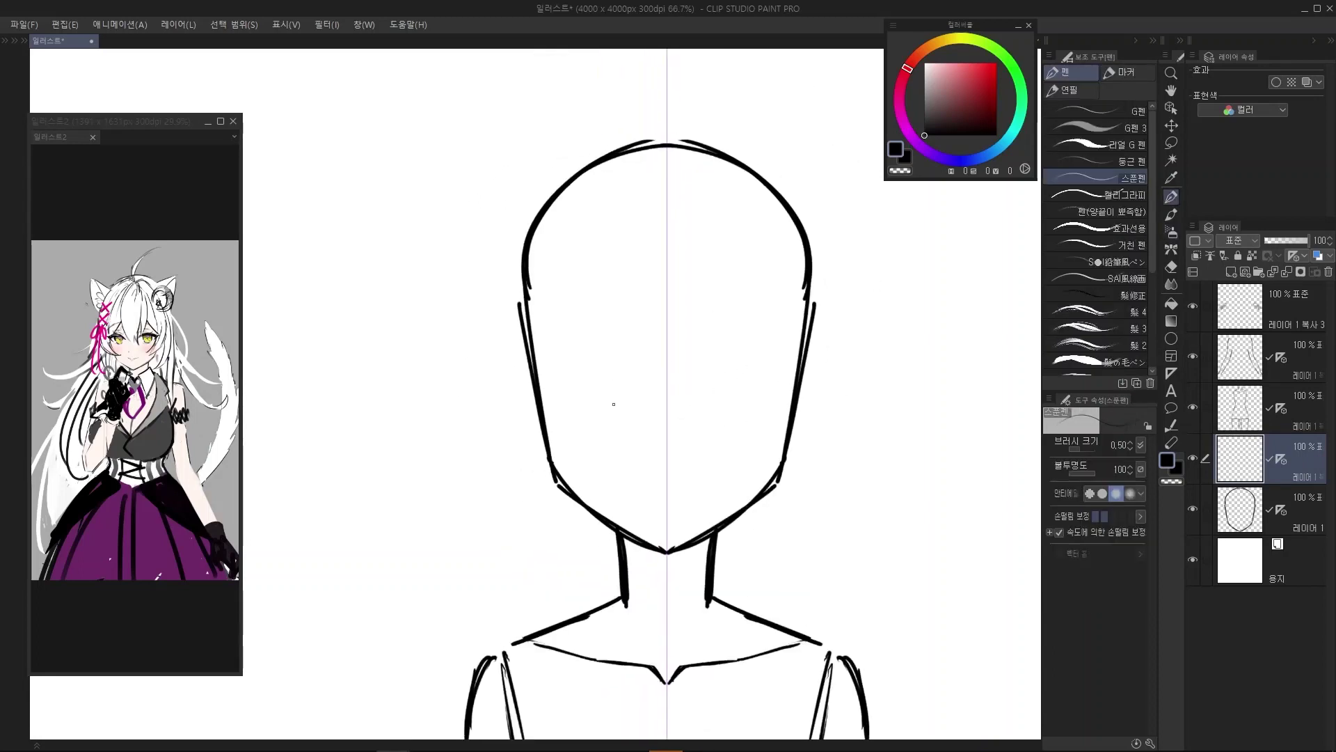
# On the empty layer, draw short symmetrical strokes for the inner part of the upper lash lines at brush size 0.5
pyautogui.hotkey('ctrl', 'y')
pyautogui.hotkey('ctrl', 'z')
pyautogui.hotkey('ctrl', 'y')
pyautogui.hotkey('ctrl', 'z')
pyautogui.moveTo(610, 373); pyautogui.dragTo(641, 391)
pyautogui.scroll(2, 614, 293)
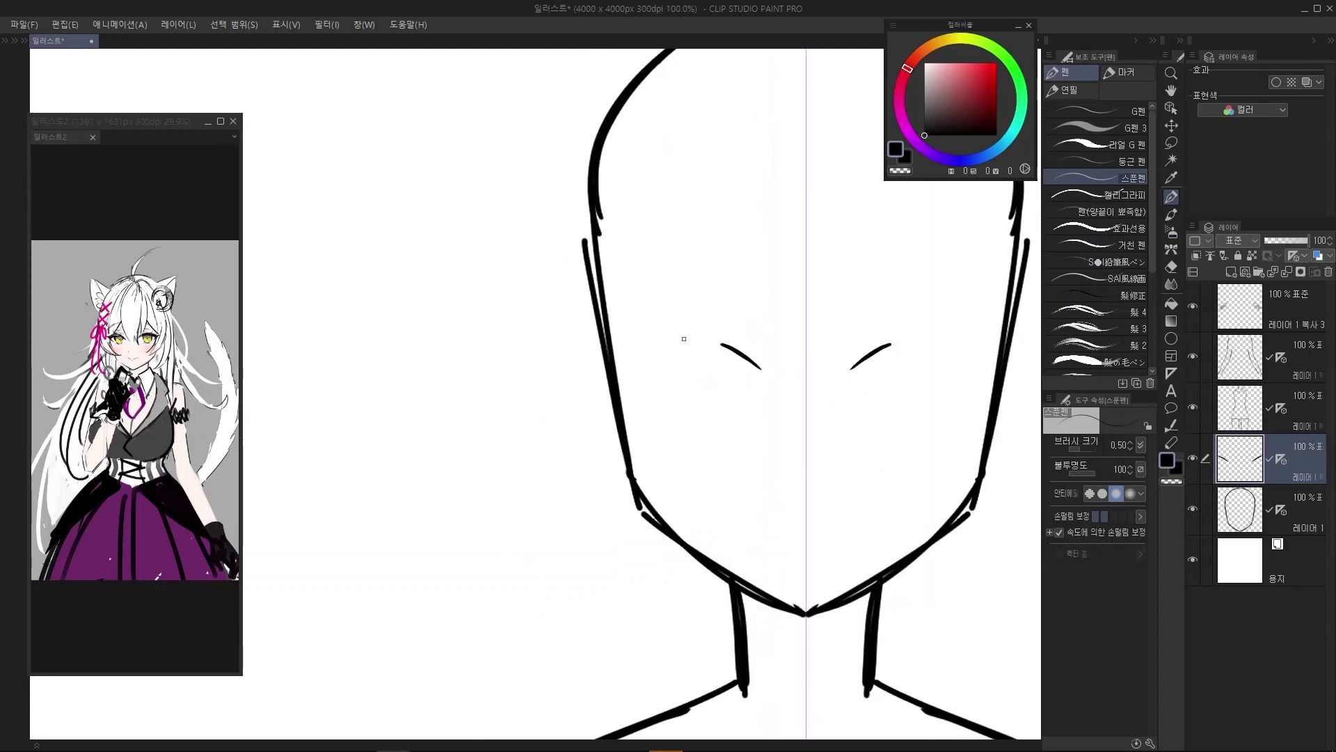
# Extend the upper lash lines outward into full arches, redrawing the outer strokes until they curve down toward the face edge
pyautogui.moveTo(669, 345); pyautogui.dragTo(722, 345)
pyautogui.moveTo(669, 347); pyautogui.dragTo(722, 347)
pyautogui.moveTo(662, 351)
pyautogui.mouseDown()
pyautogui.moveTo(724, 346)
pyautogui.moveTo(682, 346)
pyautogui.mouseUp()
pyautogui.hotkey('ctrl', 'z')
pyautogui.moveTo(654, 351)
pyautogui.mouseDown()
pyautogui.moveTo(666, 351)
pyautogui.moveTo(632, 361)
pyautogui.mouseUp()
pyautogui.hotkey('ctrl', 'z')
pyautogui.hotkey('ctrl', 'z')
pyautogui.hotkey('ctrl', 'z')
pyautogui.hotkey('ctrl', 'z')
pyautogui.moveTo(664, 349); pyautogui.dragTo(638, 363)
pyautogui.hotkey('ctrl', 'z')
pyautogui.moveTo(670, 352); pyautogui.dragTo(631, 363)
pyautogui.hotkey('ctrl', 'z')
pyautogui.scroll(-2, 616, 353)
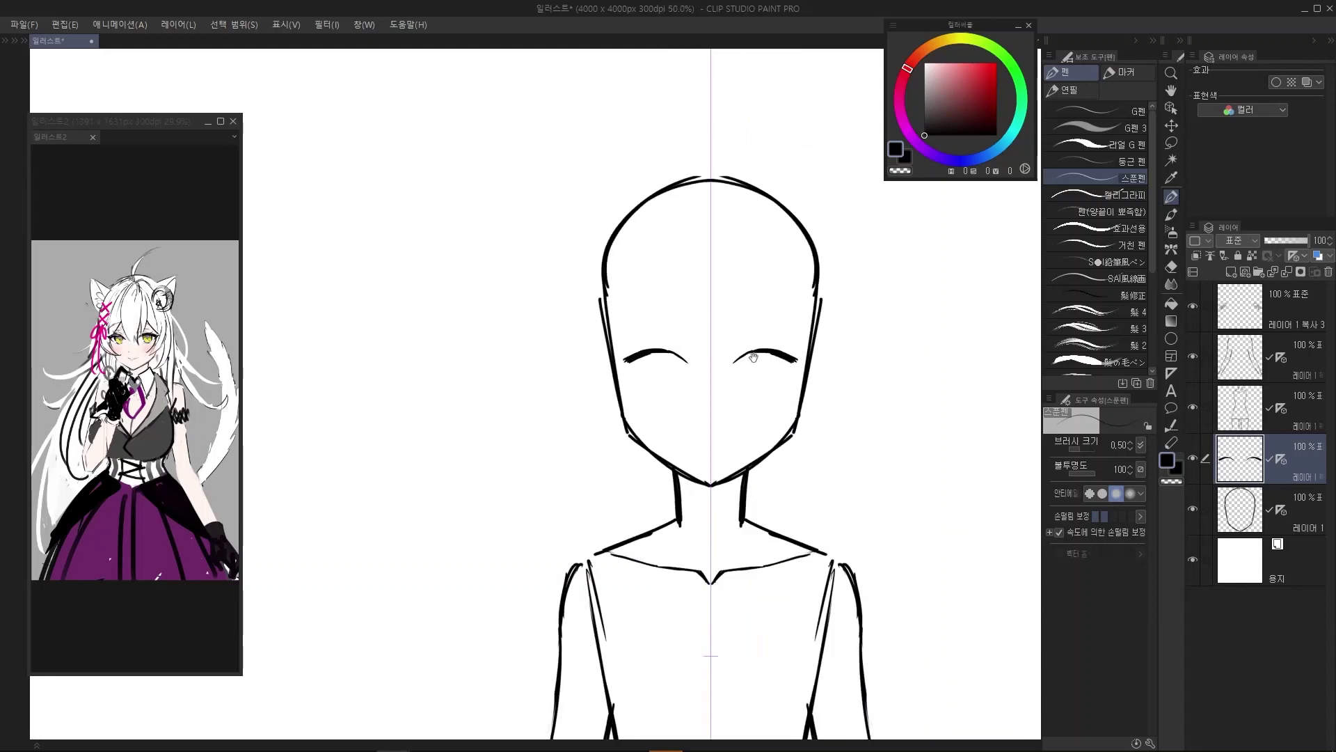
# Thicken the arched upper lash lines along their whole length, down to the inner corners of the eyes
pyautogui.moveTo(754, 357); pyautogui.dragTo(726, 358)
pyautogui.moveTo(649, 330)
pyautogui.mouseDown()
pyautogui.moveTo(785, 326)
pyautogui.moveTo(690, 361)
pyautogui.mouseUp()
pyautogui.hotkey('ctrl', 'z')
pyautogui.scroll(3, 703, 348)
pyautogui.hotkey('ctrl', 'z')
pyautogui.moveTo(765, 345)
pyautogui.mouseDown()
pyautogui.moveTo(668, 352)
pyautogui.moveTo(669, 404)
pyautogui.mouseUp()
pyautogui.scroll(-3, 636, 365)
pyautogui.scroll(3, 647, 367)
pyautogui.hotkey('ctrl', 'z')
pyautogui.moveTo(599, 380); pyautogui.dragTo(654, 402)
pyautogui.moveTo(615, 382); pyautogui.dragTo(658, 401)
pyautogui.moveTo(602, 371); pyautogui.dragTo(632, 384)
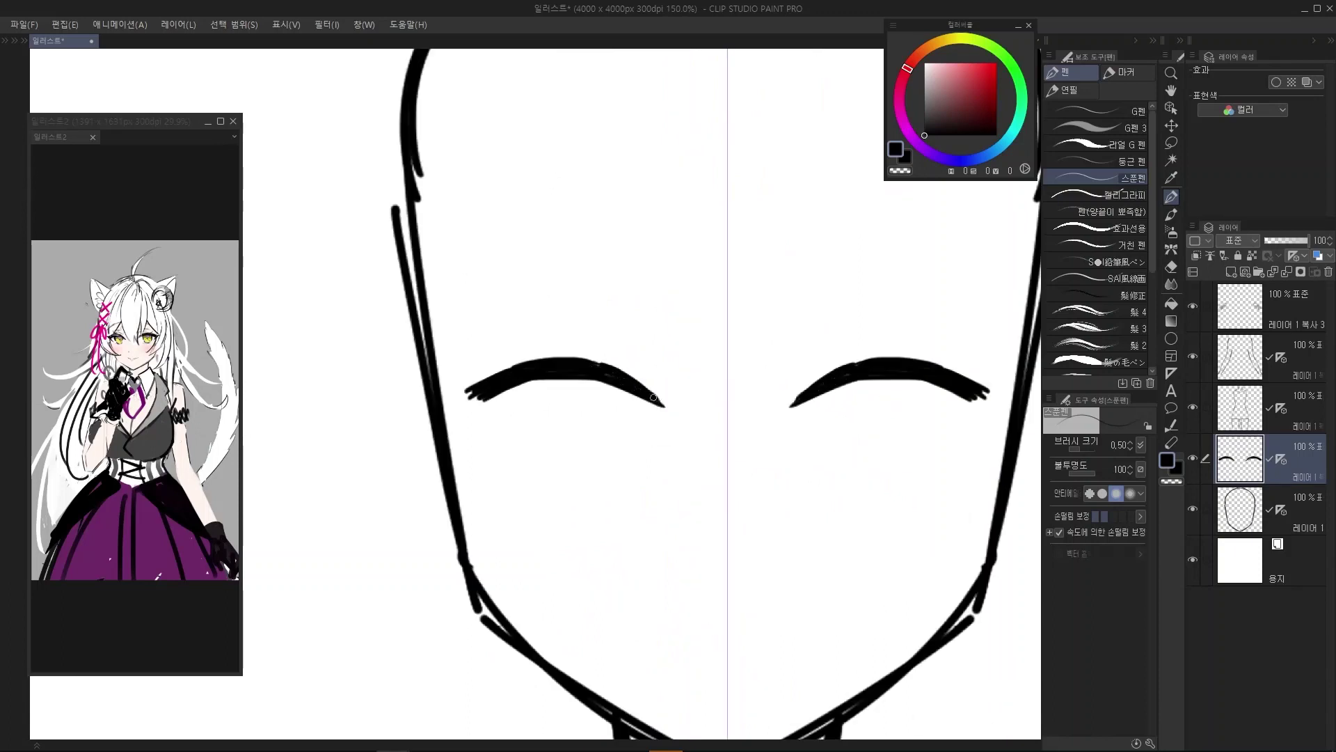
# Thin the upper lash lines with the transparent colour so their inner ends taper to fine points
pyautogui.scroll(-1, 650, 381)
pyautogui.scroll(-1, 647, 379)
pyautogui.scroll(2, 655, 379)
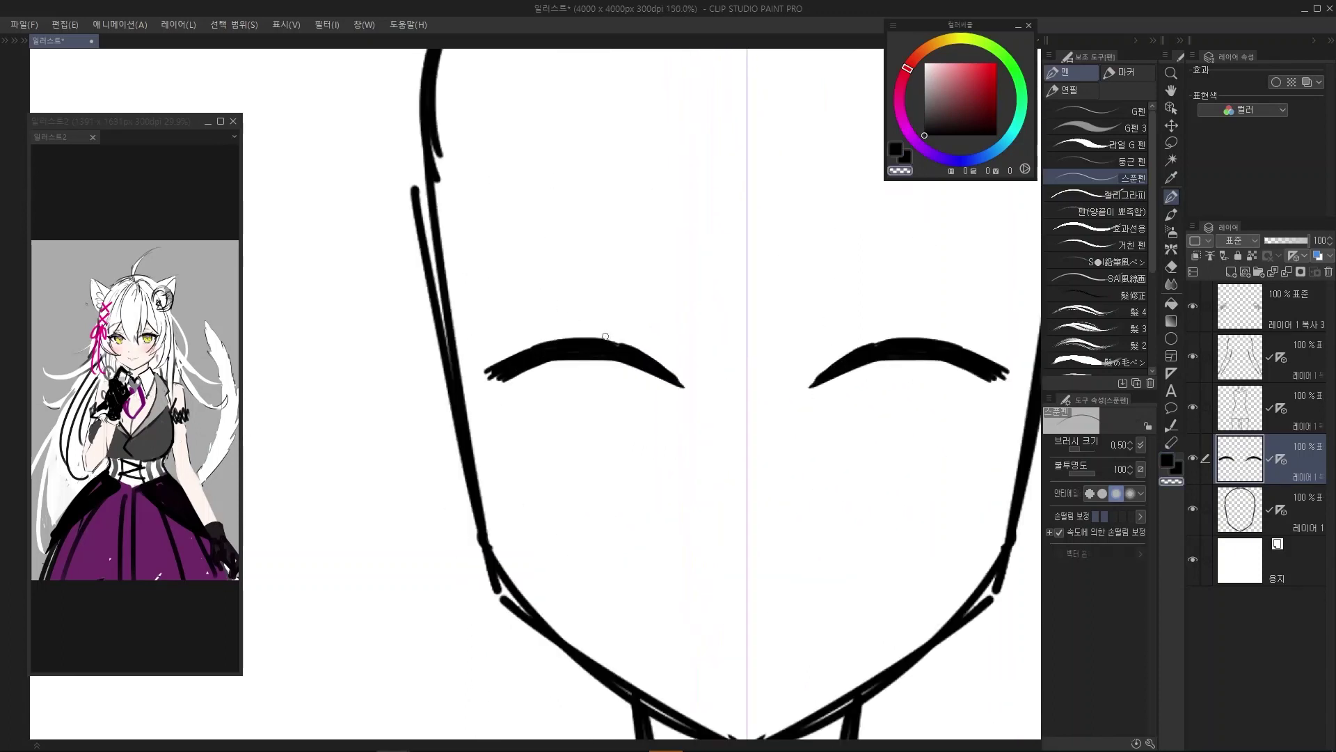
pyautogui.hotkey('ctrl', 'z')
pyautogui.hotkey('ctrl', 'z')
pyautogui.moveTo(623, 340); pyautogui.dragTo(680, 379)
pyautogui.moveTo(659, 381); pyautogui.dragTo(711, 405)
pyautogui.hotkey('ctrl', 'z')
pyautogui.hotkey('ctrl', 'z')
pyautogui.scroll(-3, 702, 401)
pyautogui.scroll(3, 694, 319)
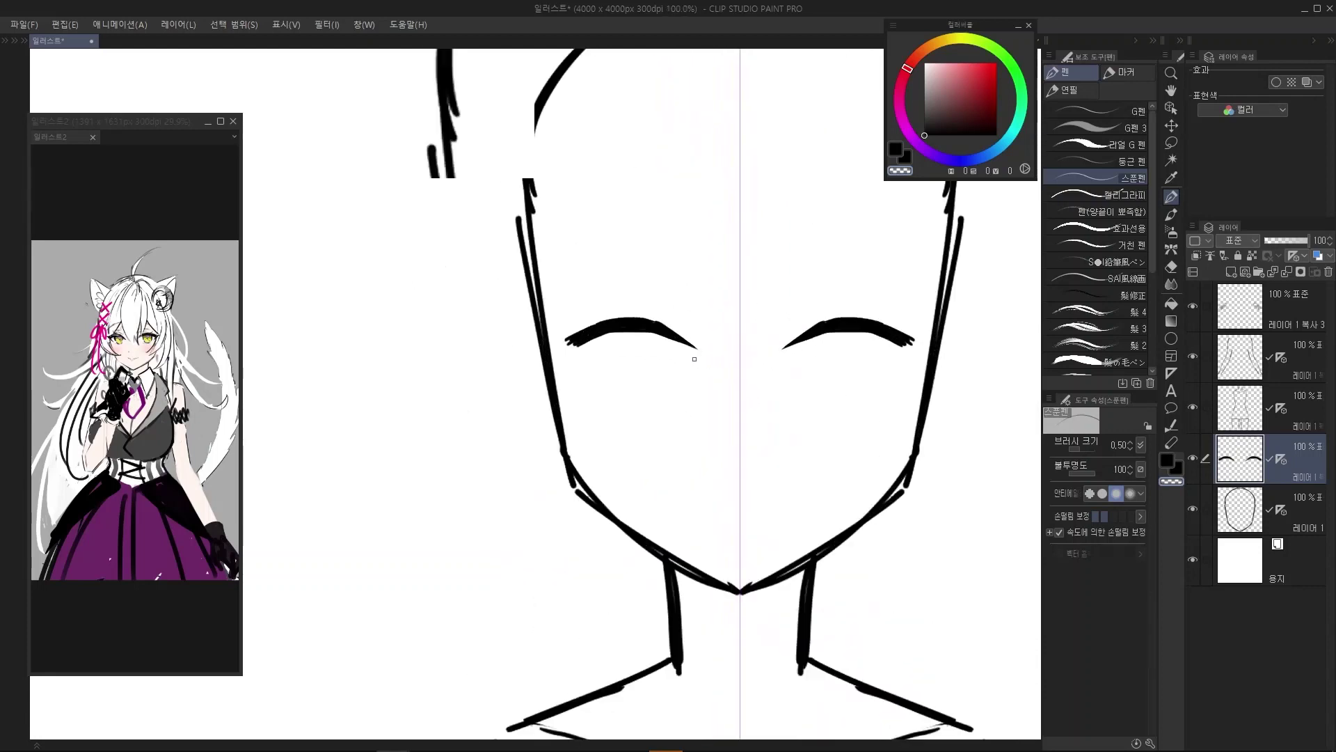
pyautogui.hotkey('ctrl', 'z')
pyautogui.moveTo(668, 339)
pyautogui.mouseDown()
pyautogui.moveTo(708, 351)
pyautogui.moveTo(679, 402)
pyautogui.mouseUp()
pyautogui.scroll(-1, 480, 399)
# Switch back to black and add pointed, downward wedges at the outer corners of both eyes
pyautogui.press('c')
pyautogui.moveTo(501, 388)
pyautogui.mouseDown()
pyautogui.moveTo(560, 367)
pyautogui.moveTo(576, 403)
pyautogui.mouseUp()
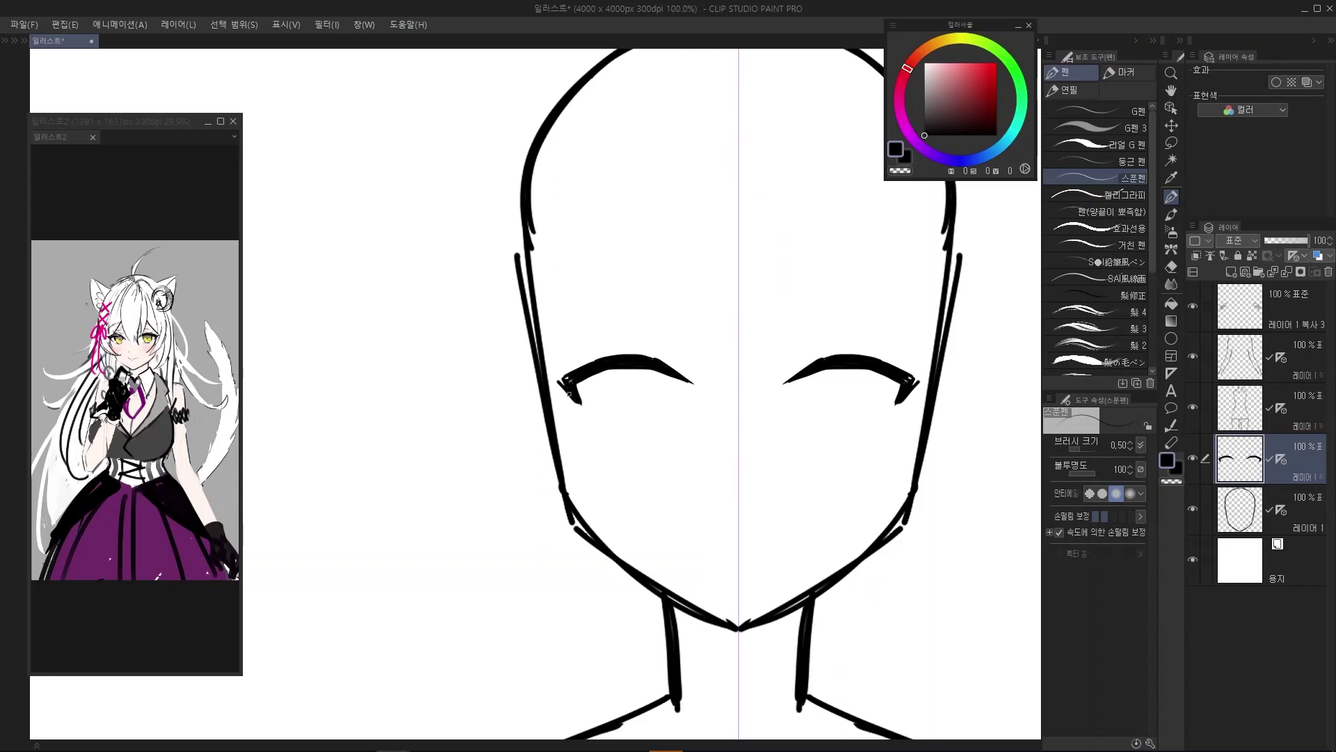
pyautogui.moveTo(569, 395)
pyautogui.mouseDown()
pyautogui.moveTo(593, 422)
pyautogui.moveTo(633, 320)
pyautogui.mouseUp()
pyautogui.hotkey('ctrl', 'z')
pyautogui.scroll(-2, 588, 442)
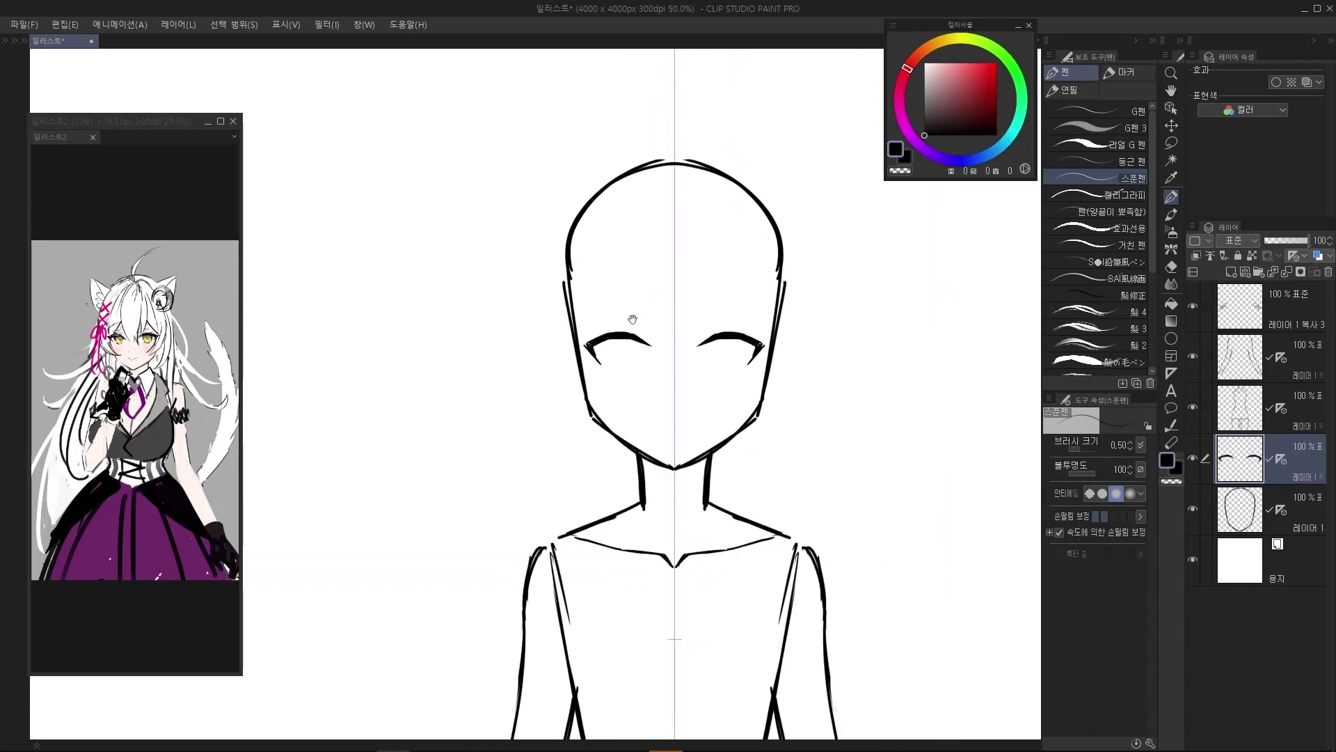
pyautogui.scroll(4, 609, 338)
pyautogui.scroll(-4, 577, 343)
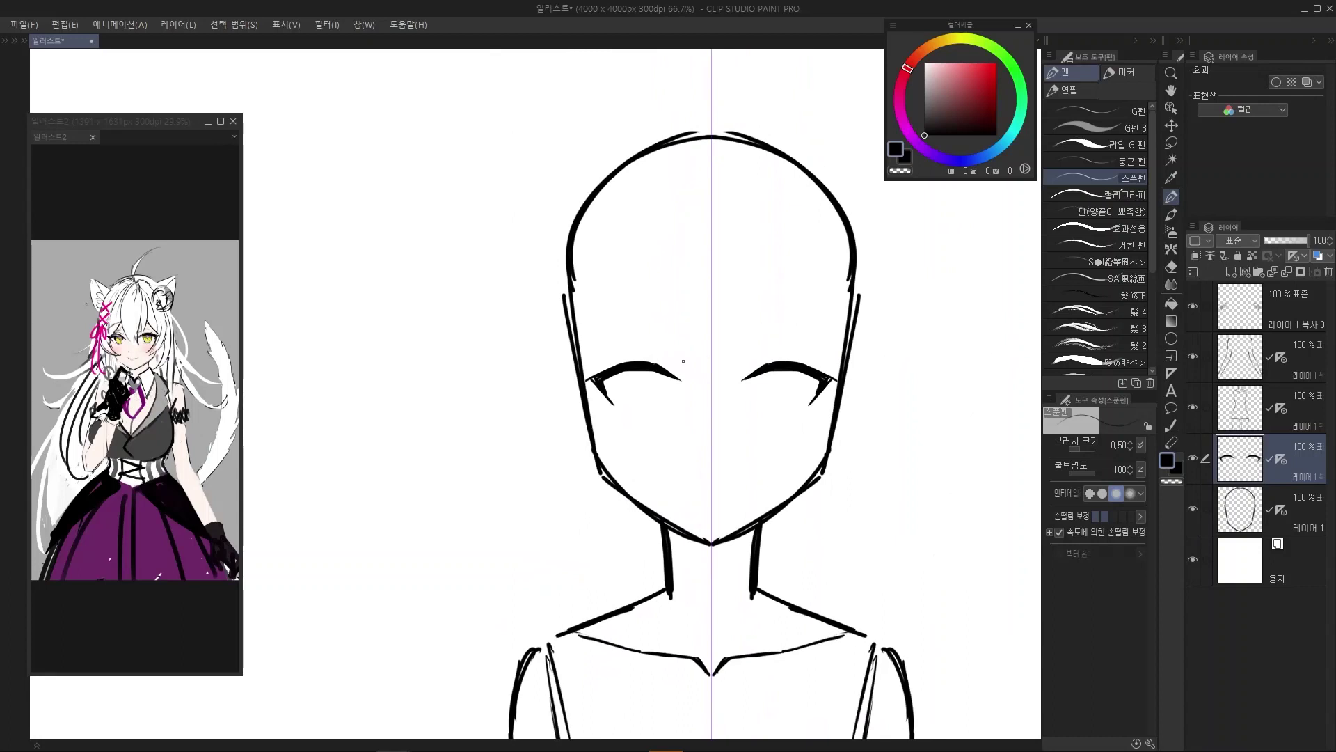
# Draw symmetrical iris outlines below the lash lines, each with two side lines and a short flat bottom line
pyautogui.moveTo(655, 415)
pyautogui.mouseDown()
pyautogui.moveTo(655, 430)
pyautogui.moveTo(630, 420)
pyautogui.moveTo(674, 415)
pyautogui.mouseUp()
pyautogui.hotkey('ctrl', 'z')
pyautogui.hotkey('ctrl', 'z')
pyautogui.hotkey('ctrl', 'z')
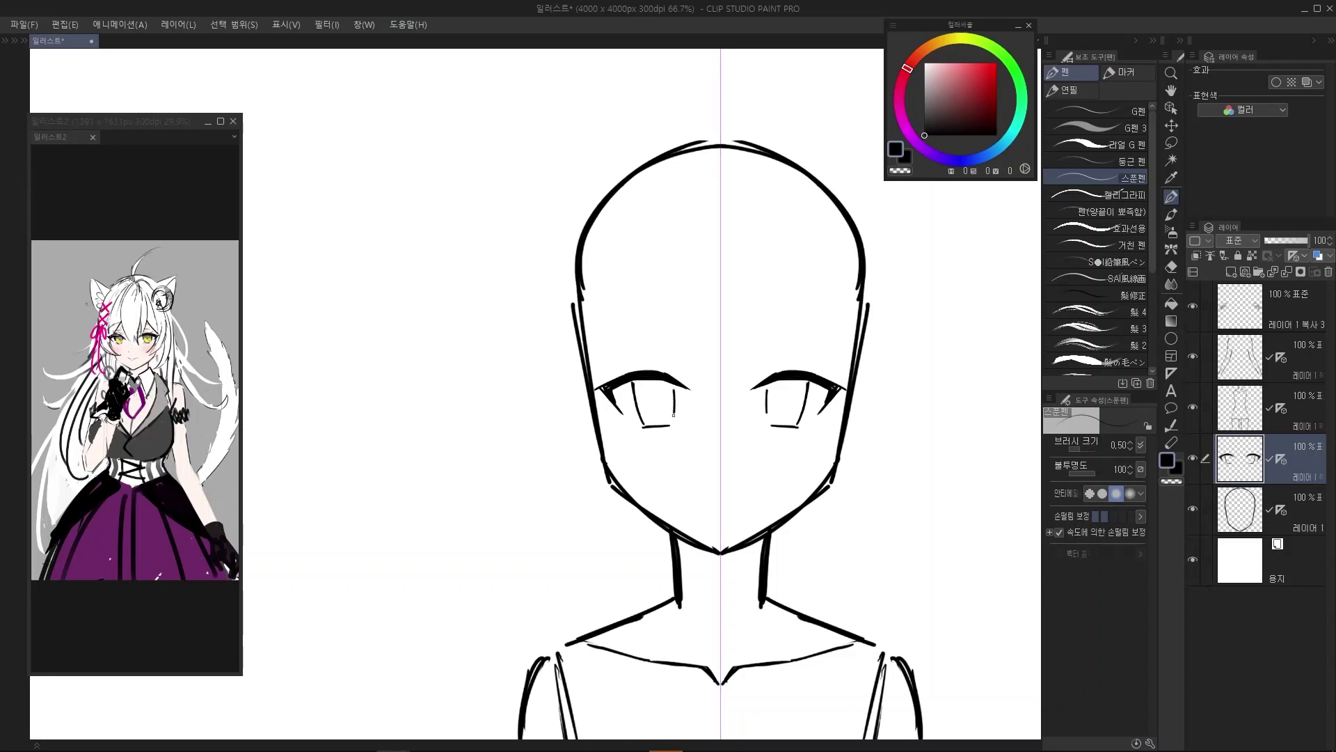
pyautogui.scroll(-2, 675, 361)
pyautogui.scroll(3, 674, 383)
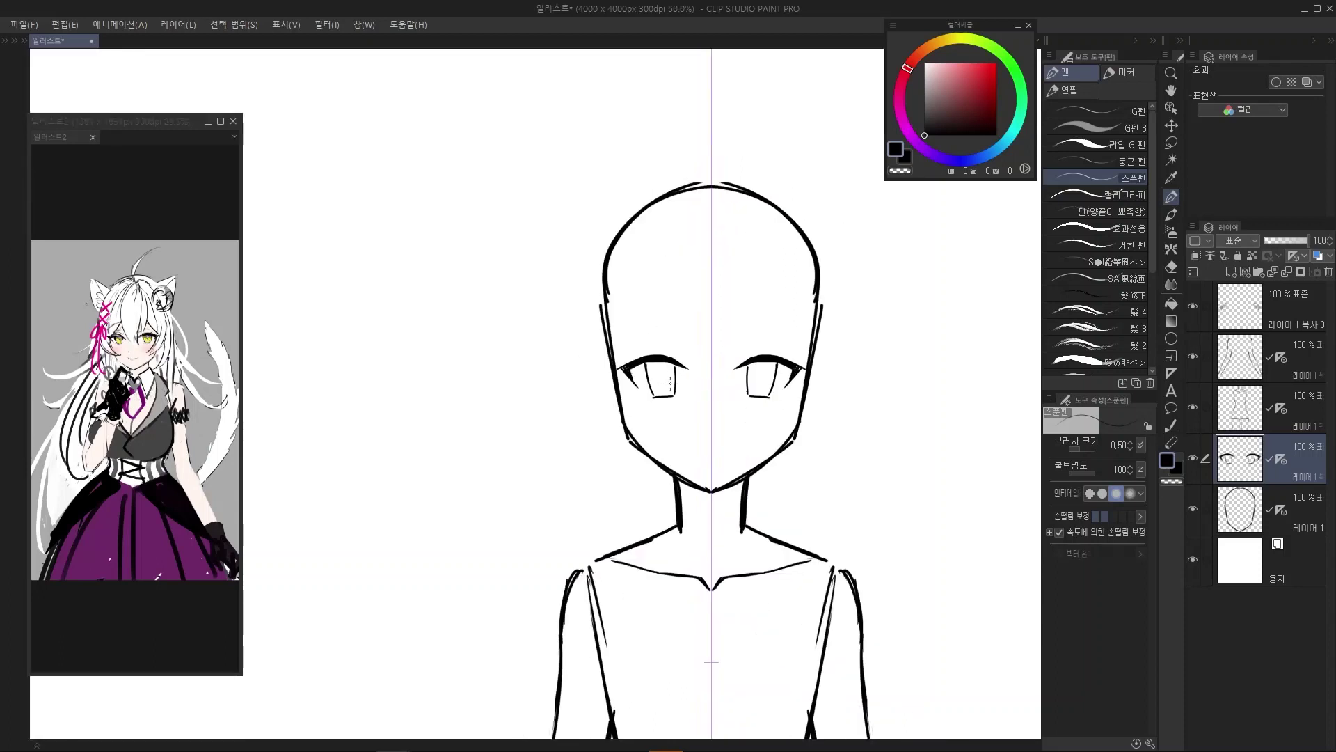
# Mark the nose as a tiny dot on the centre line below the eyes
pyautogui.hotkey('ctrl', 'z')
pyautogui.scroll(-3, 679, 369)
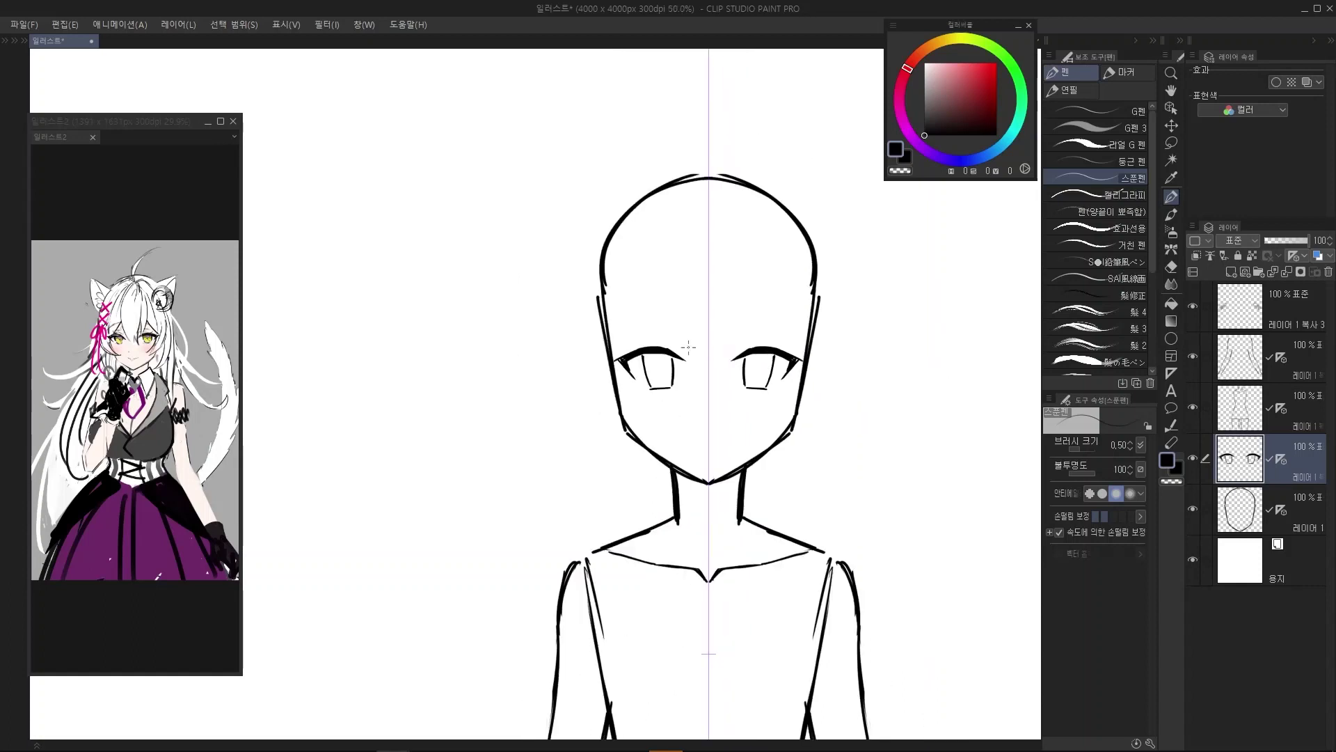
pyautogui.moveTo(764, 398); pyautogui.dragTo(764, 388)
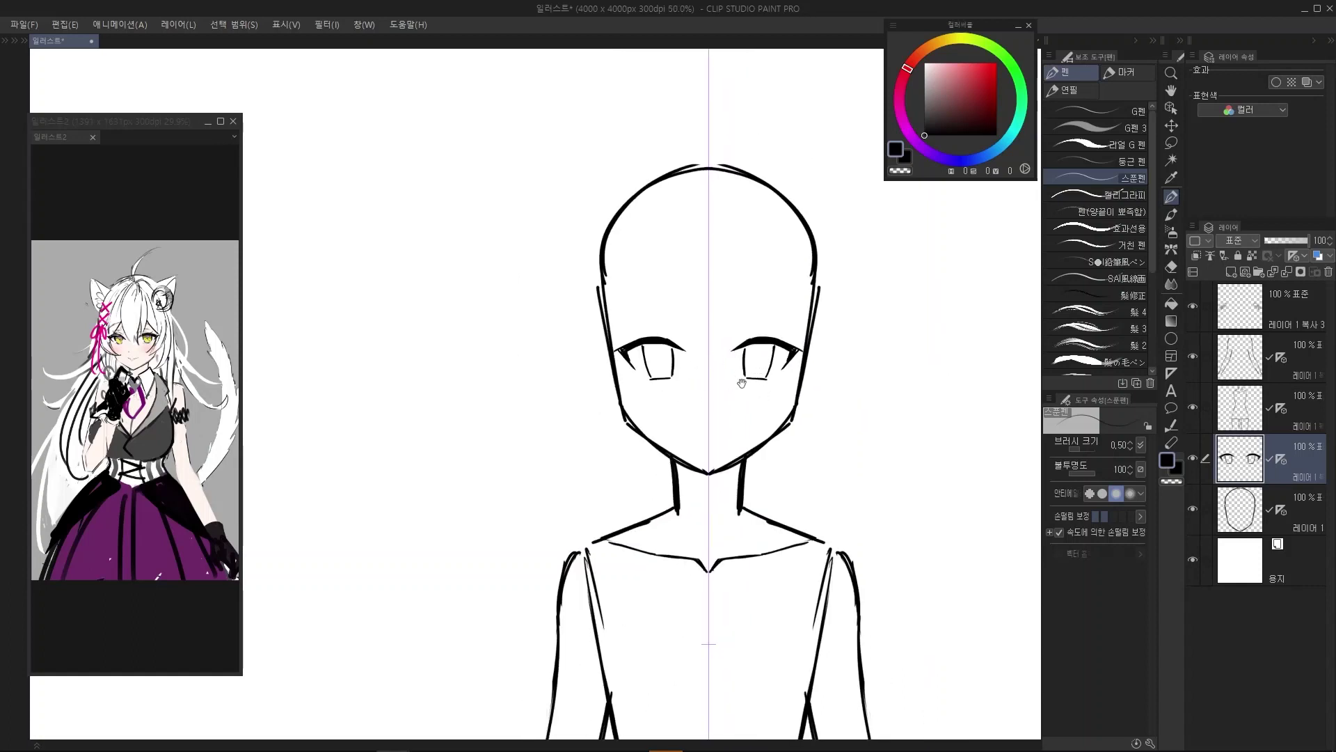
pyautogui.scroll(3, 720, 394)
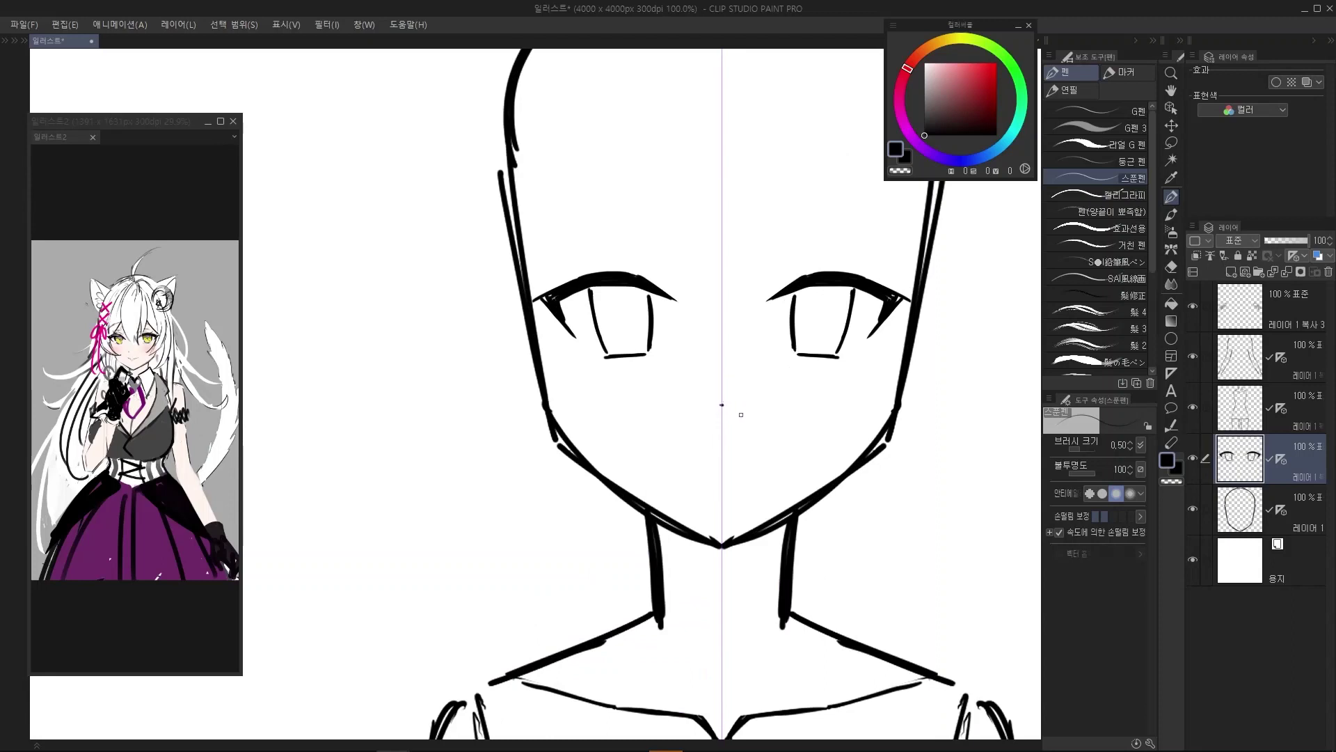
pyautogui.scroll(-3, 741, 414)
pyautogui.scroll(3, 700, 396)
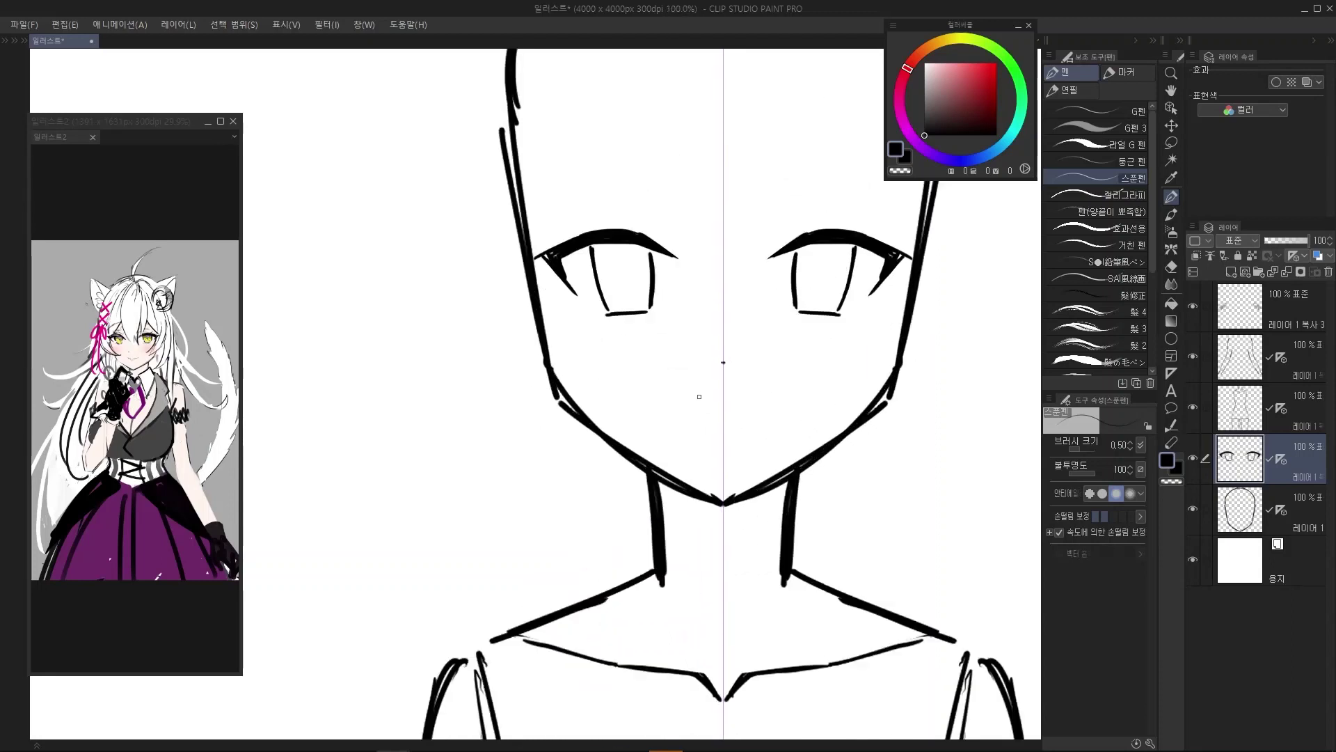
# Draw a small symmetrical smile below the nose, with a gap at the centre line
pyautogui.moveTo(697, 392); pyautogui.dragTo(711, 407)
pyautogui.hotkey('ctrl', 'z')
pyautogui.hotkey('ctrl', 'z')
pyautogui.scroll(-3, 694, 407)
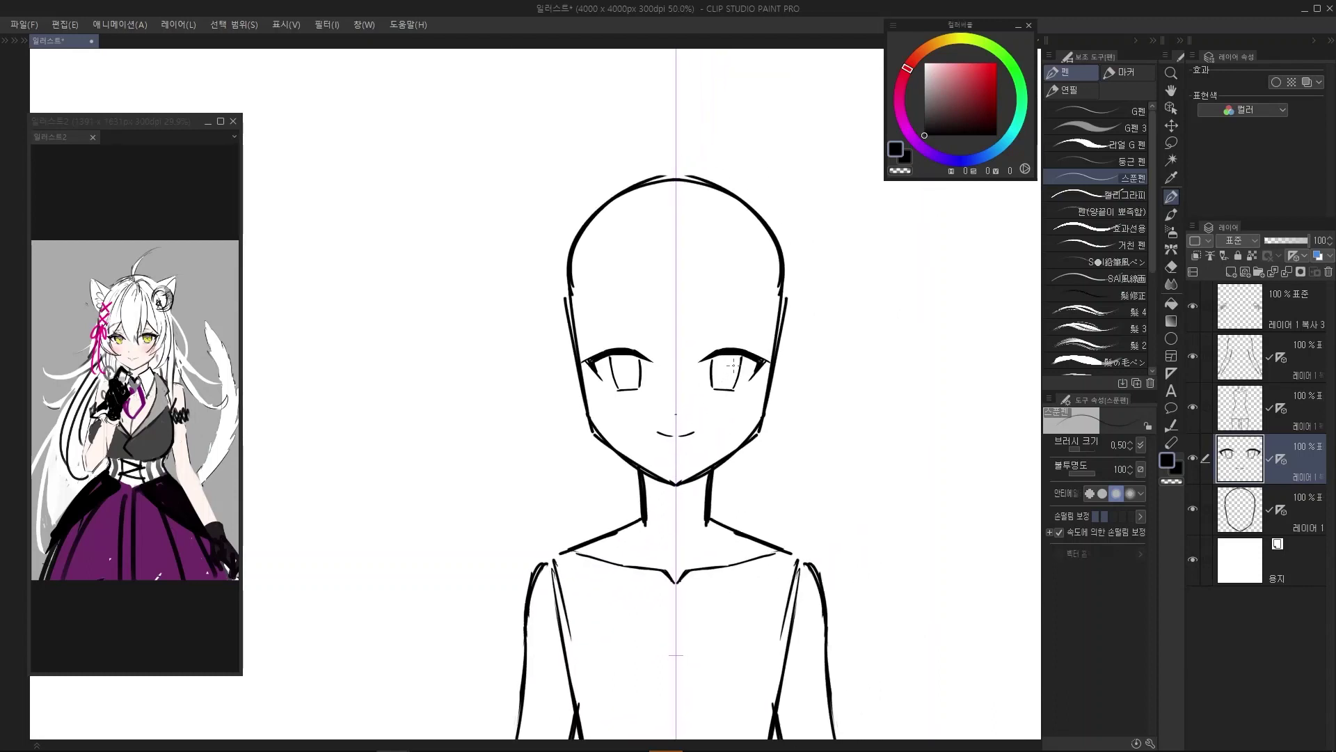
pyautogui.scroll(1, 689, 403)
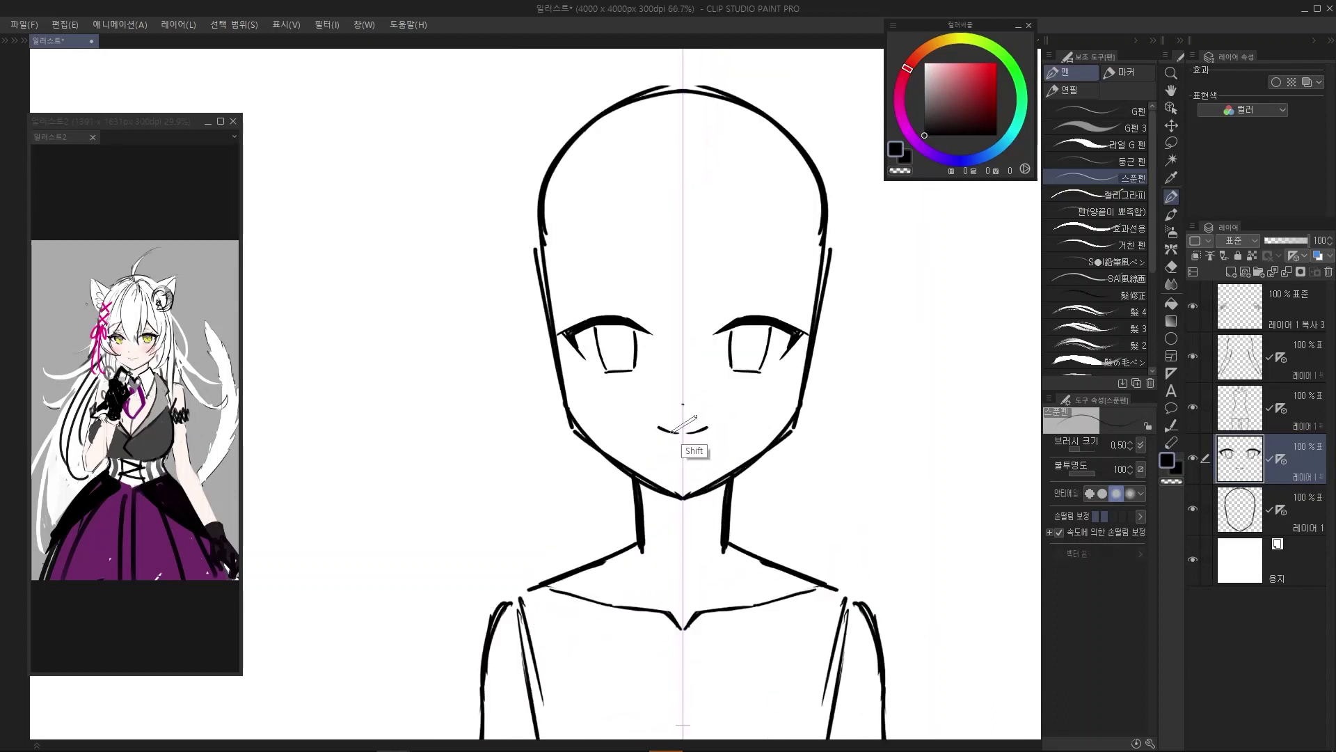
pyautogui.scroll(-3, 708, 359)
pyautogui.scroll(3, 709, 358)
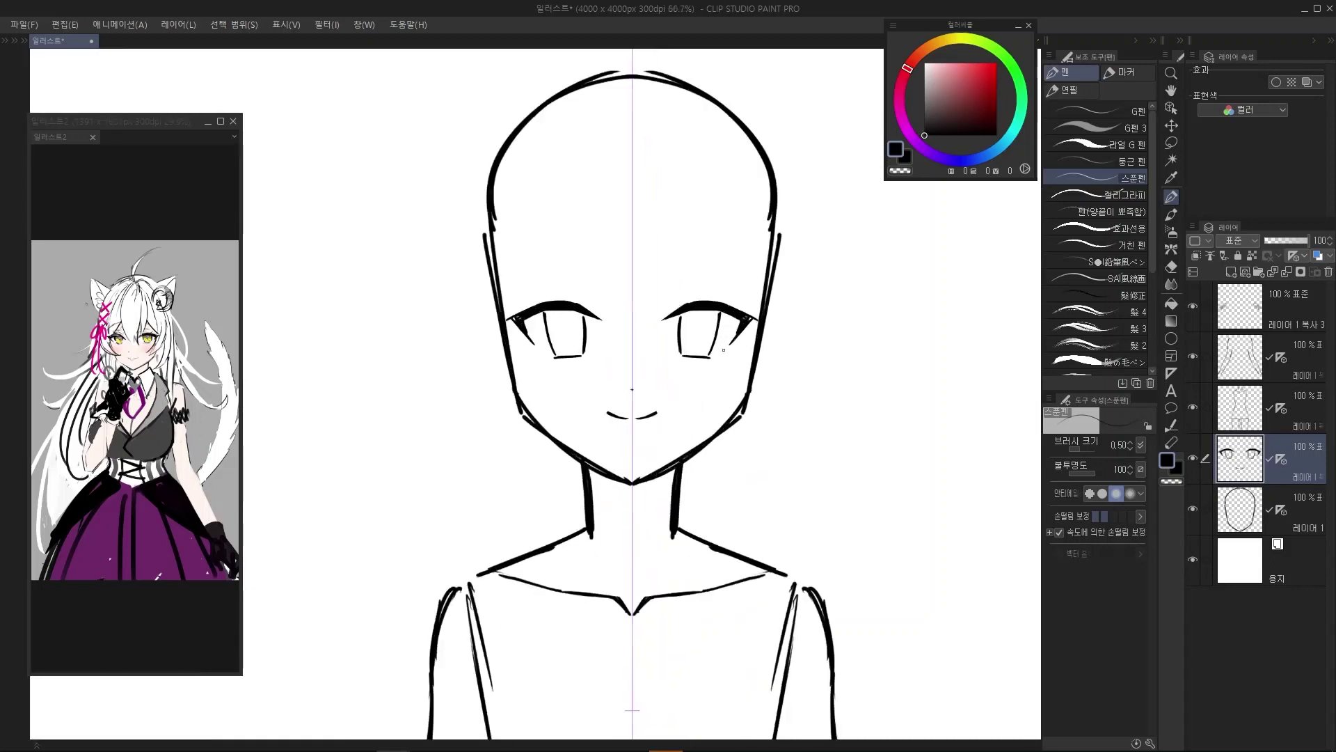
# Examine the placement of the eyes, nose and mouth up close and against the whole figure
pyautogui.moveTo(706, 494)
pyautogui.mouseDown()
pyautogui.moveTo(552, 288)
pyautogui.moveTo(766, 490)
pyautogui.mouseUp()
pyautogui.hotkey('ctrl', 'z')
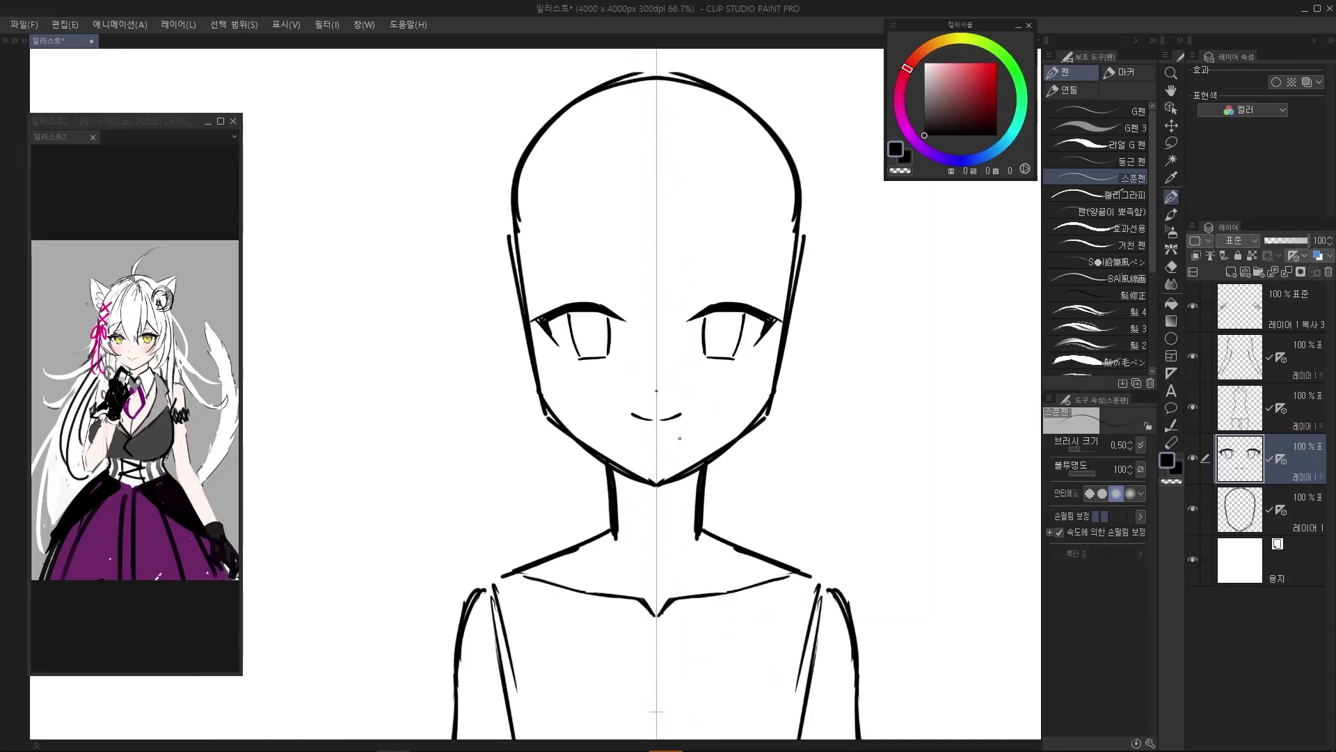
pyautogui.scroll(-1, 680, 439)
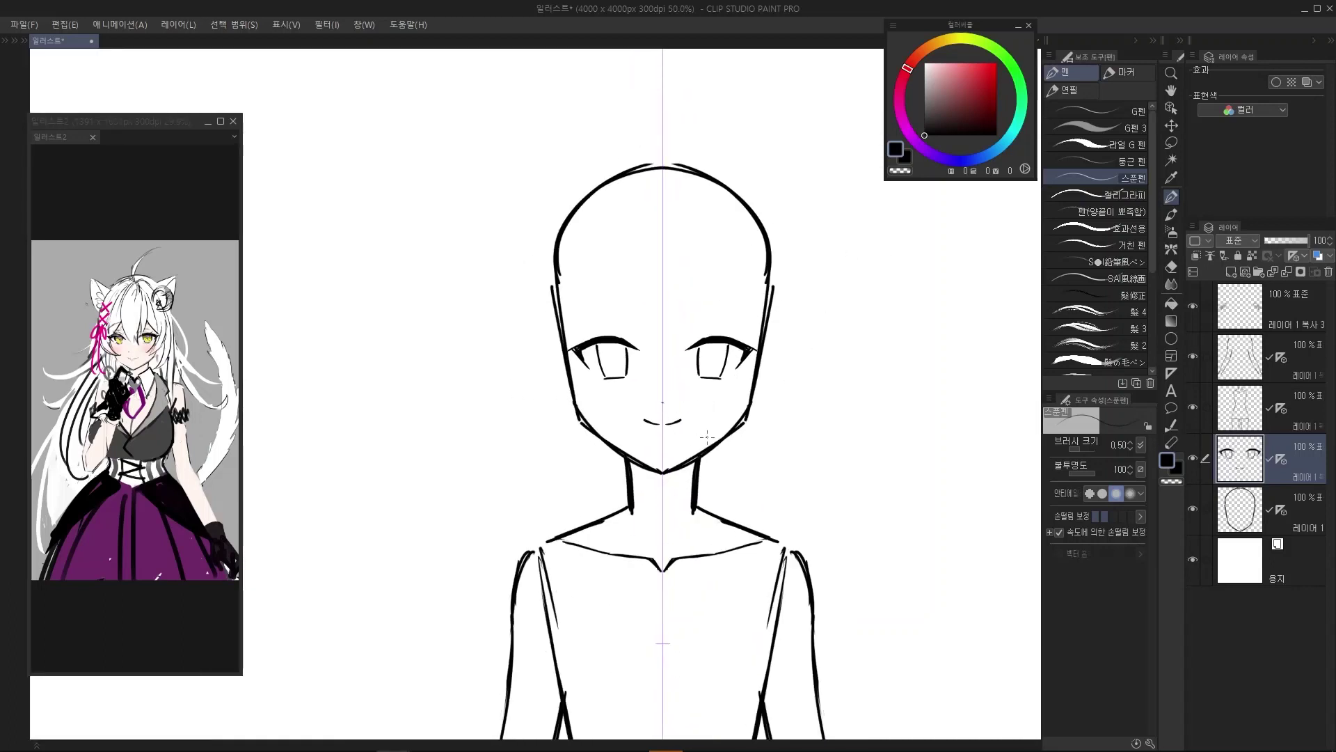
pyautogui.moveTo(702, 438)
pyautogui.mouseDown()
pyautogui.moveTo(561, 290)
pyautogui.moveTo(730, 358)
pyautogui.mouseUp()
pyautogui.hotkey('ctrl', 'z')
pyautogui.scroll(2, 672, 361)
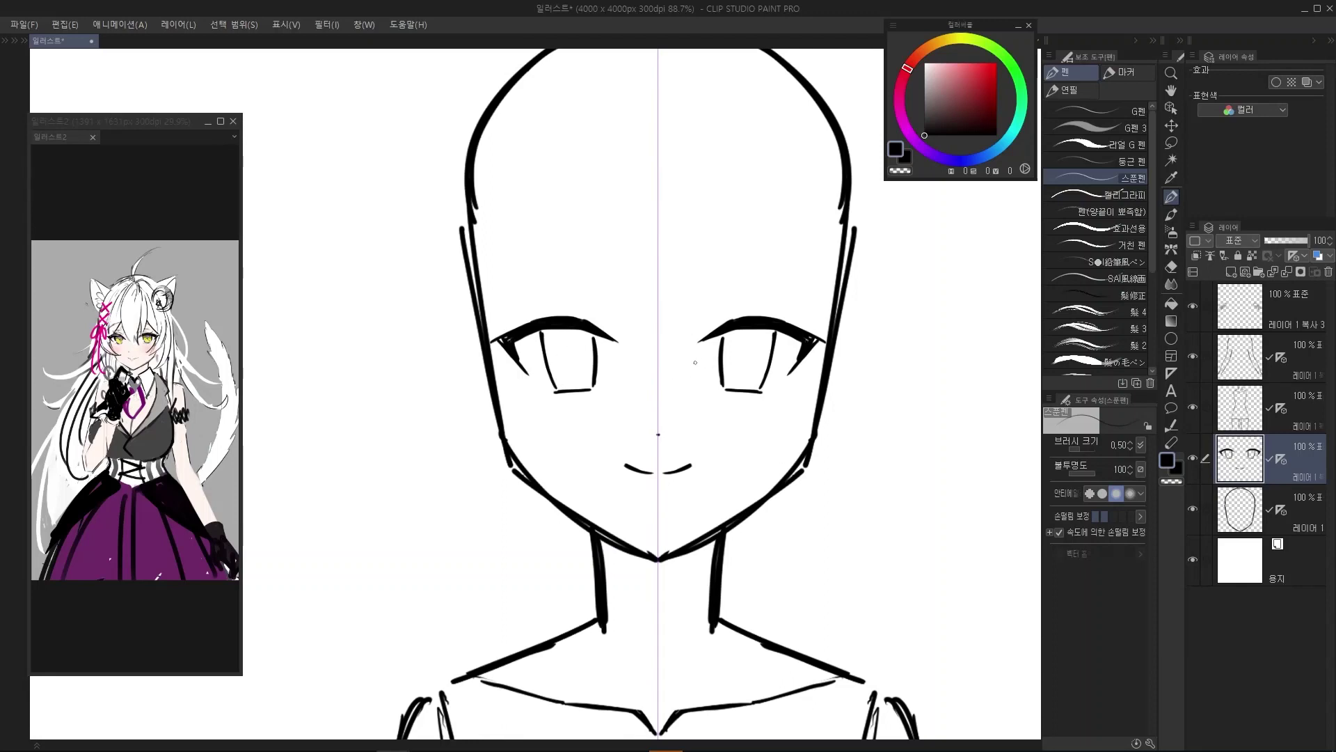
pyautogui.moveTo(691, 465)
pyautogui.mouseDown()
pyautogui.moveTo(532, 455)
pyautogui.moveTo(713, 450)
pyautogui.moveTo(778, 422)
pyautogui.moveTo(757, 441)
pyautogui.mouseUp()
pyautogui.hotkey('ctrl', 'z')
pyautogui.scroll(-6, 664, 328)
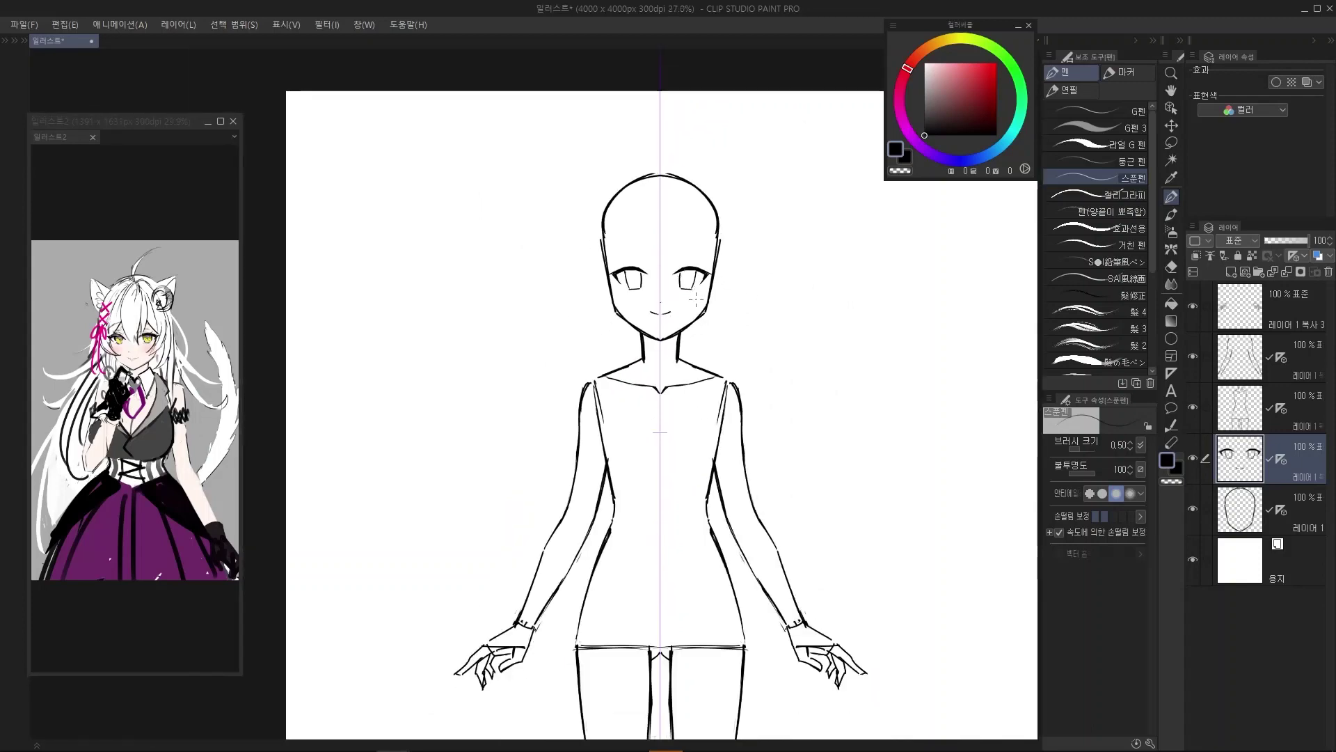
pyautogui.moveTo(668, 661)
pyautogui.mouseDown()
pyautogui.moveTo(514, 624)
pyautogui.moveTo(800, 257)
pyautogui.moveTo(857, 341)
pyautogui.mouseUp()
pyautogui.hotkey('ctrl', 'z')
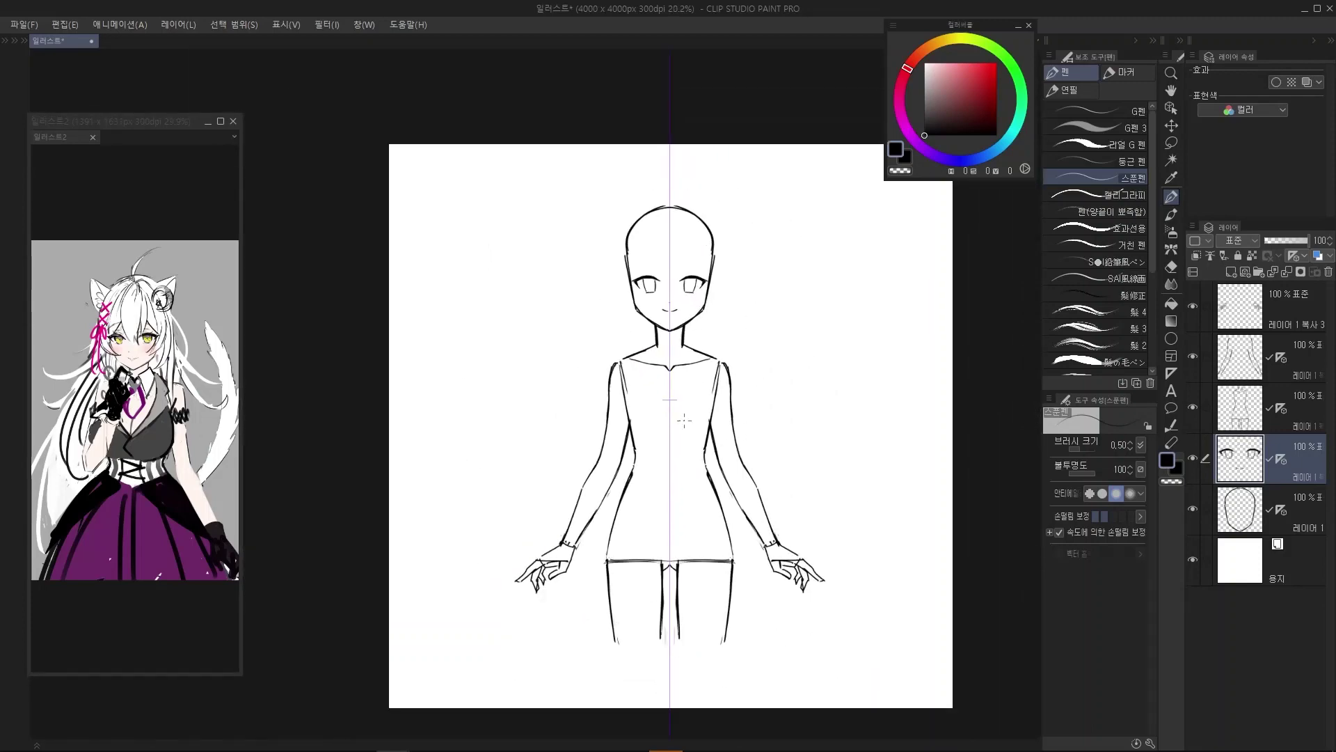
pyautogui.scroll(6, 675, 263)
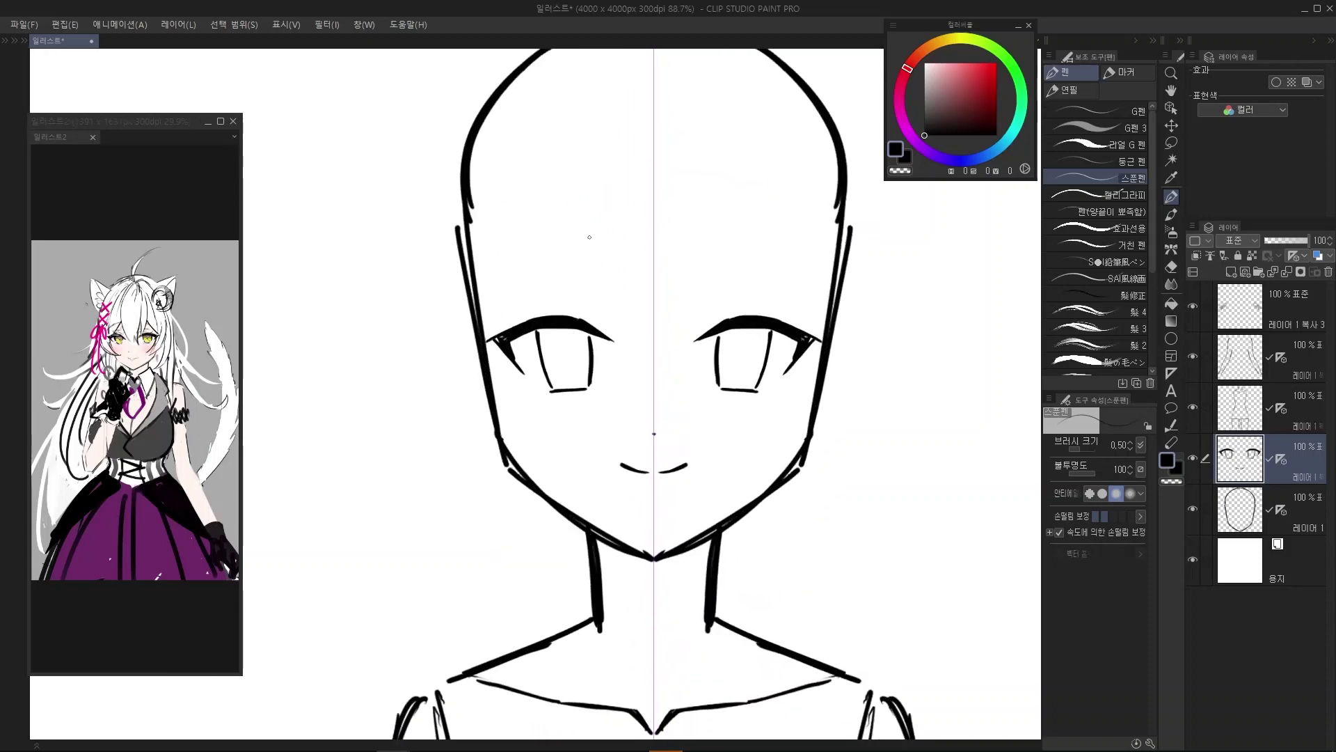
pyautogui.moveTo(648, 253)
pyautogui.mouseDown()
pyautogui.moveTo(576, 277)
pyautogui.moveTo(548, 320)
pyautogui.moveTo(566, 440)
pyautogui.moveTo(611, 477)
pyautogui.moveTo(651, 480)
pyautogui.moveTo(546, 422)
pyautogui.moveTo(563, 265)
pyautogui.moveTo(638, 234)
pyautogui.moveTo(551, 257)
pyautogui.moveTo(538, 355)
pyautogui.moveTo(563, 448)
pyautogui.moveTo(645, 497)
pyautogui.mouseUp()
pyautogui.moveTo(589, 341); pyautogui.dragTo(630, 341)
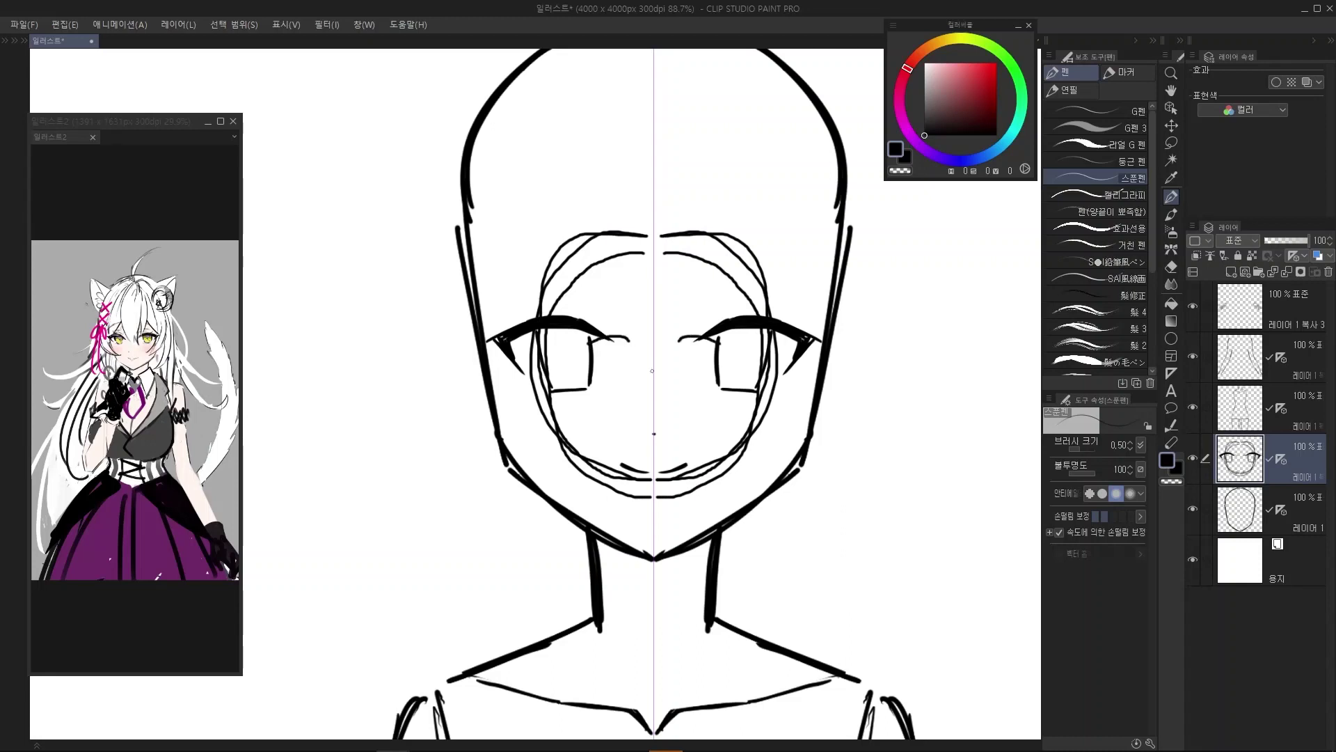
pyautogui.moveTo(643, 425); pyautogui.dragTo(651, 438)
pyautogui.hotkey('ctrl', 'z')
pyautogui.hotkey('ctrl', 'z')
pyautogui.hotkey('ctrl', 'z')
pyautogui.hotkey('ctrl', 'z')
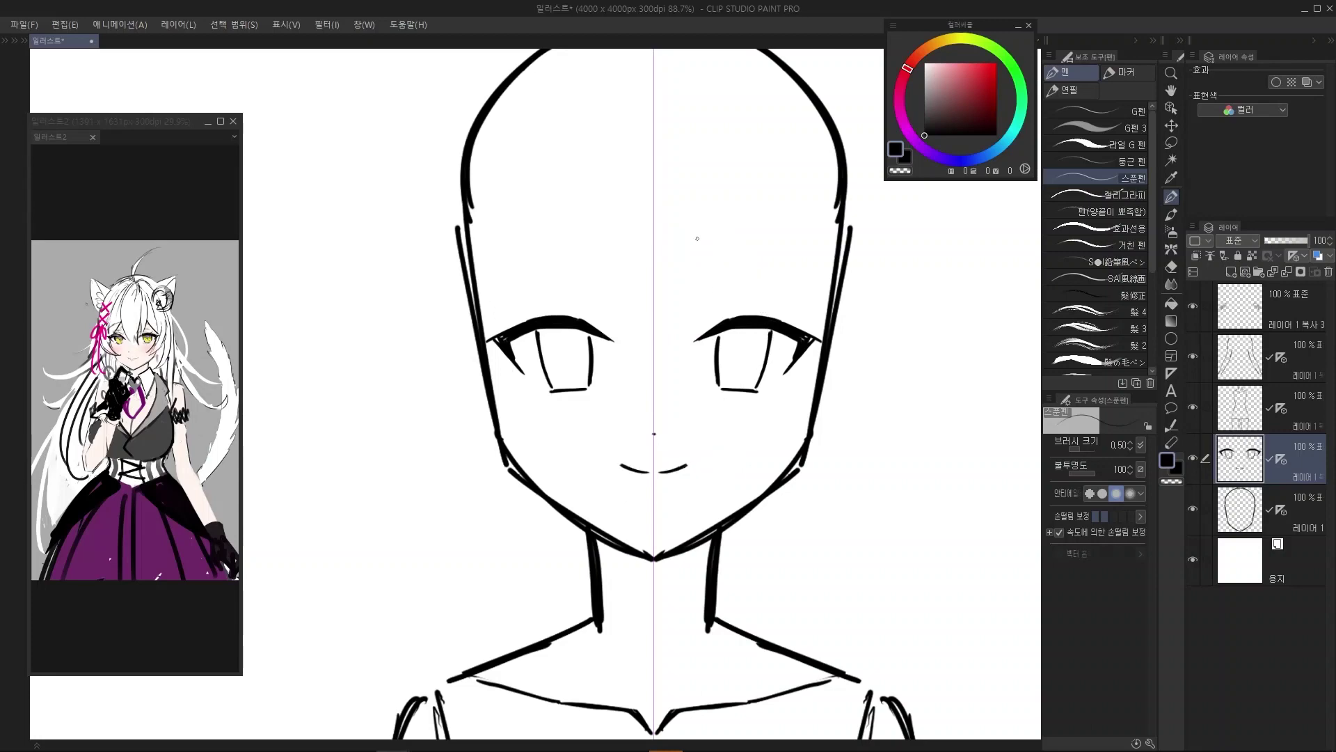
# Open a new window showing the same illustration canvas a second time
pyautogui.scroll(-6, 625, 231)
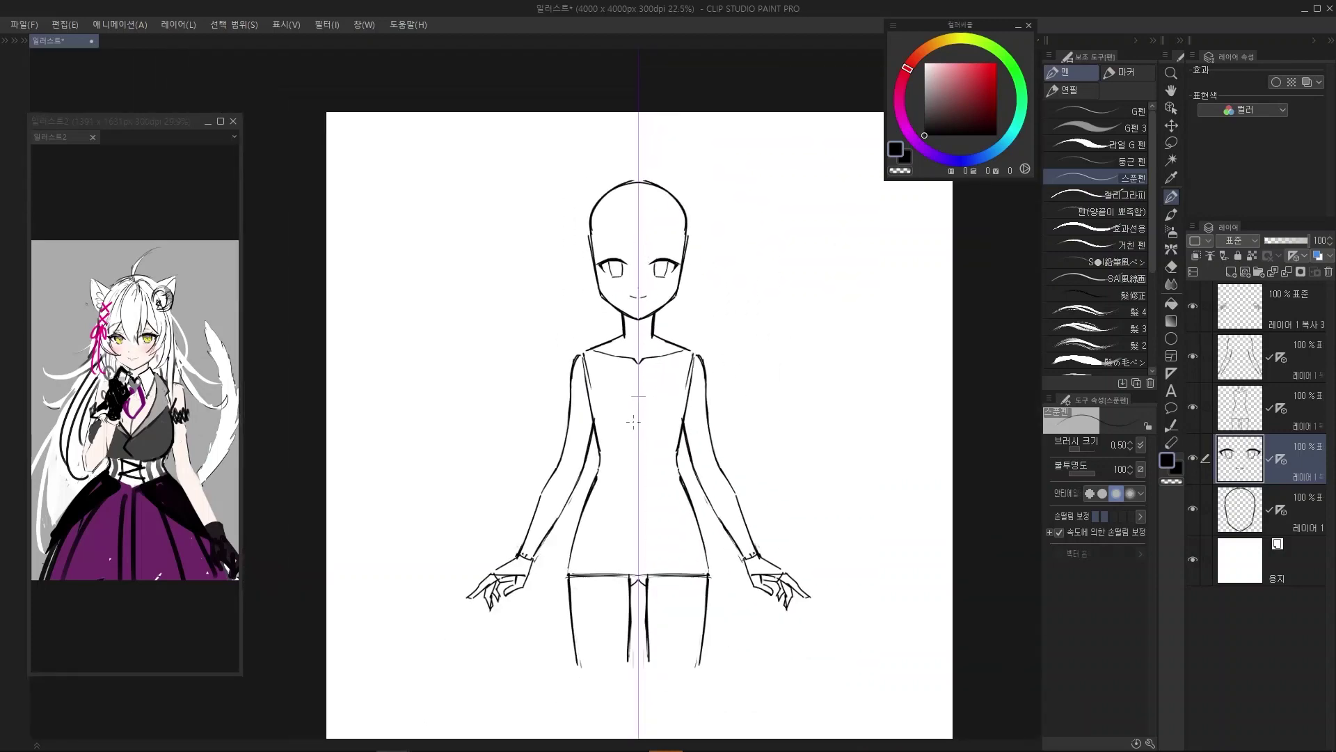
pyautogui.moveTo(684, 461); pyautogui.dragTo(693, 441)
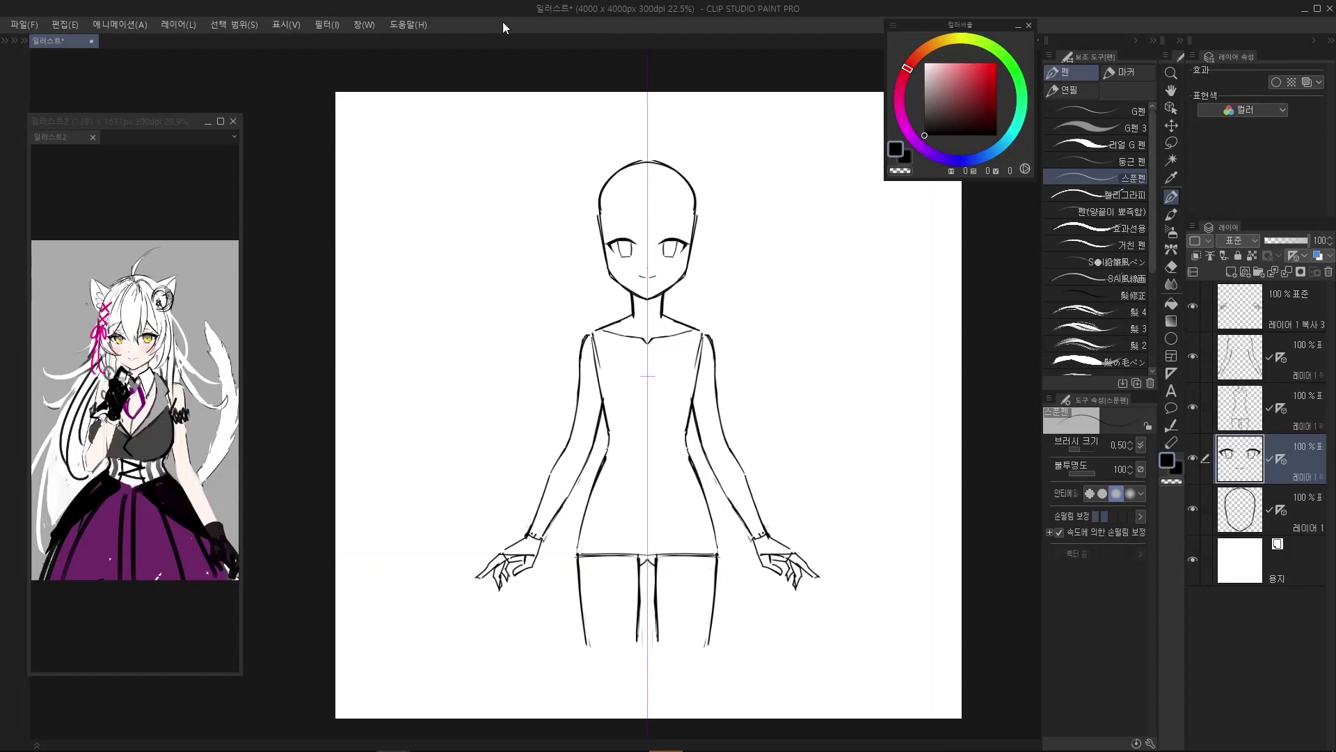
pyautogui.click(364, 25)
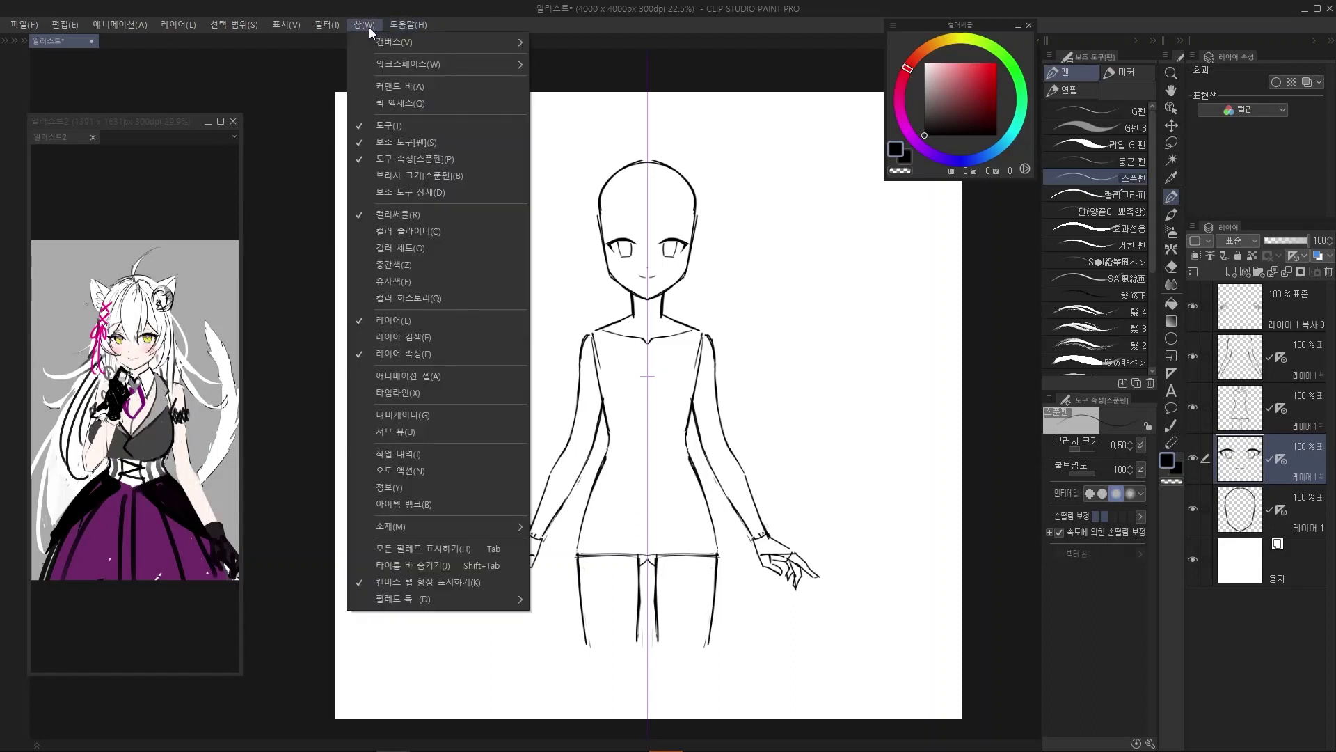
pyautogui.moveTo(392, 40)
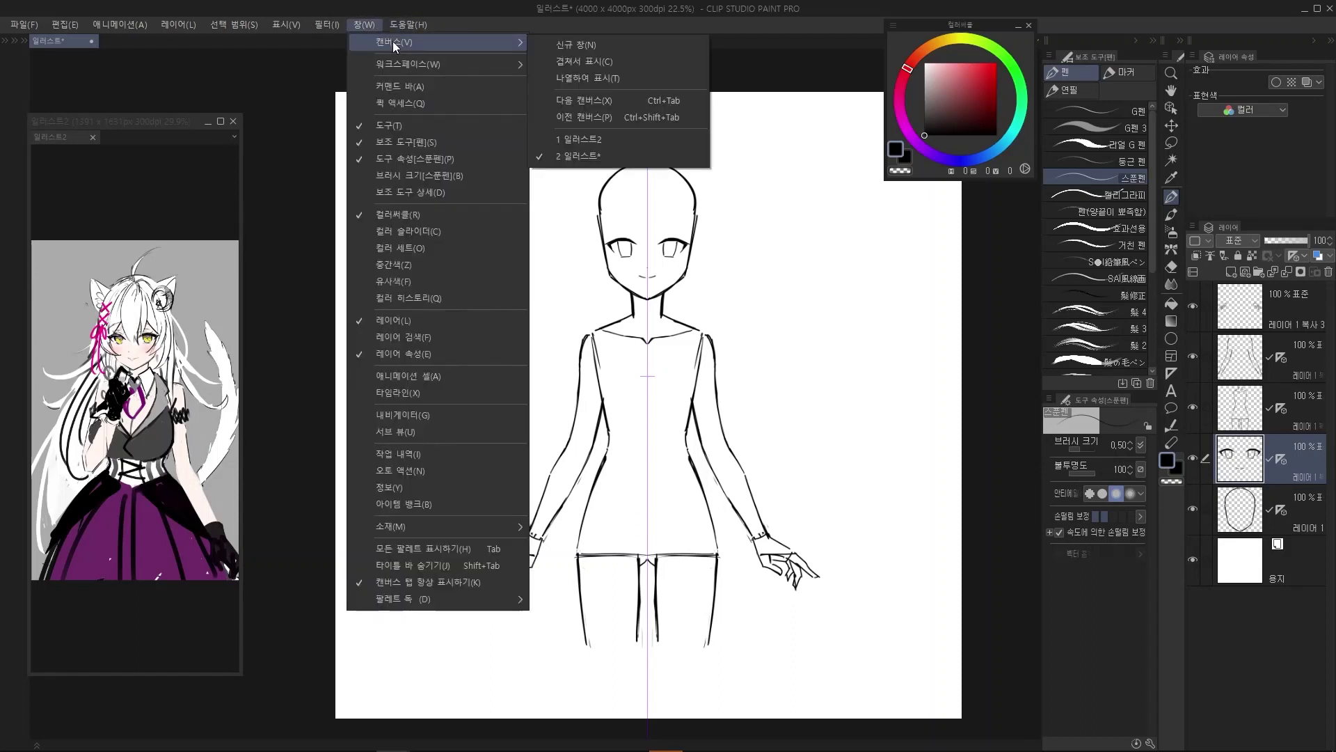
pyautogui.click(582, 44)
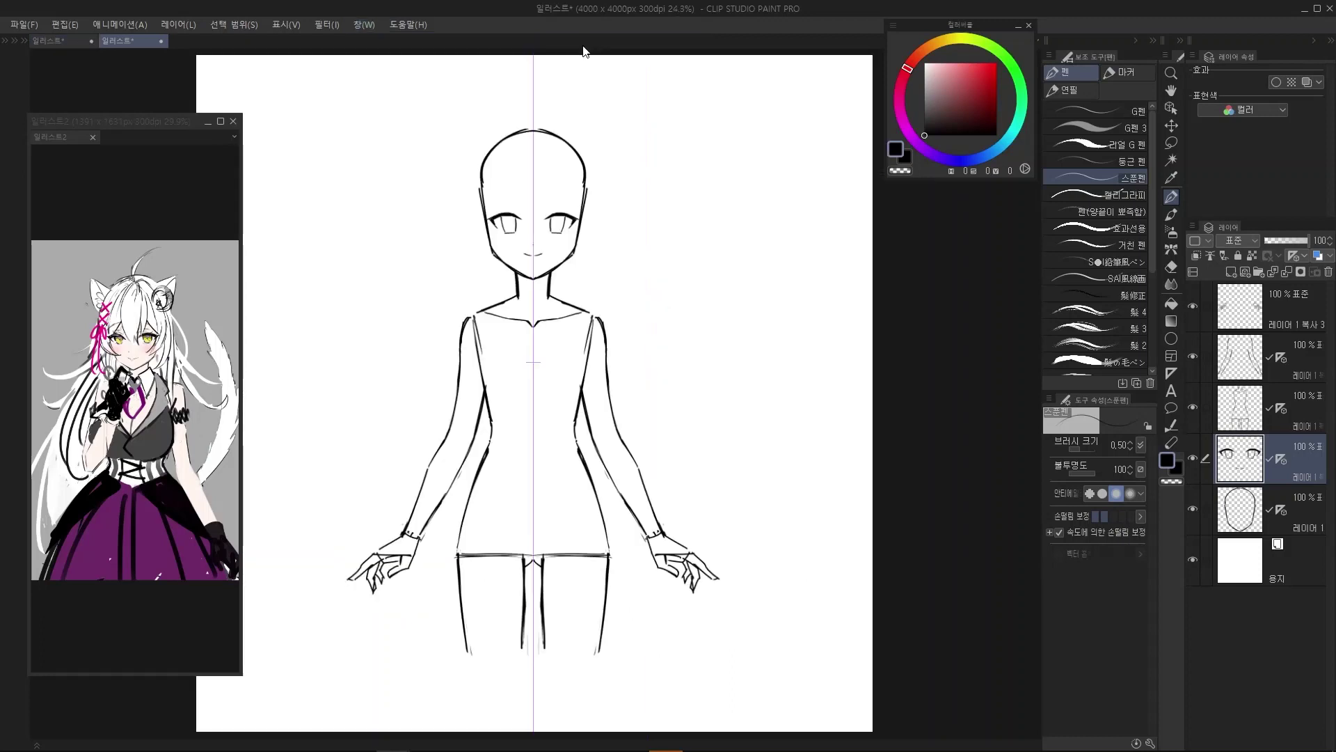
# Compare the two views of the illustration by alternating between them, ending on the new one
pyautogui.click(58, 43)
pyautogui.click(132, 42)
pyautogui.click(76, 45)
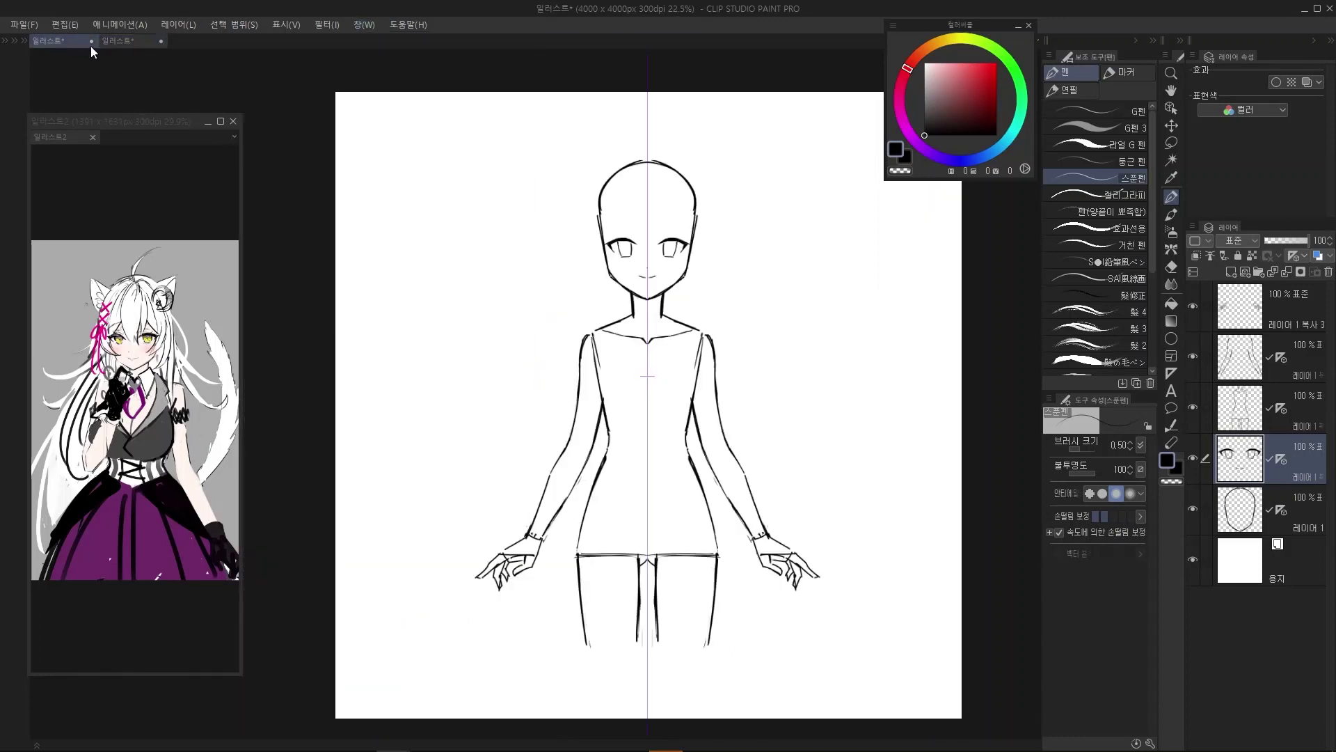
pyautogui.click(101, 42)
pyautogui.click(56, 43)
pyautogui.click(119, 43)
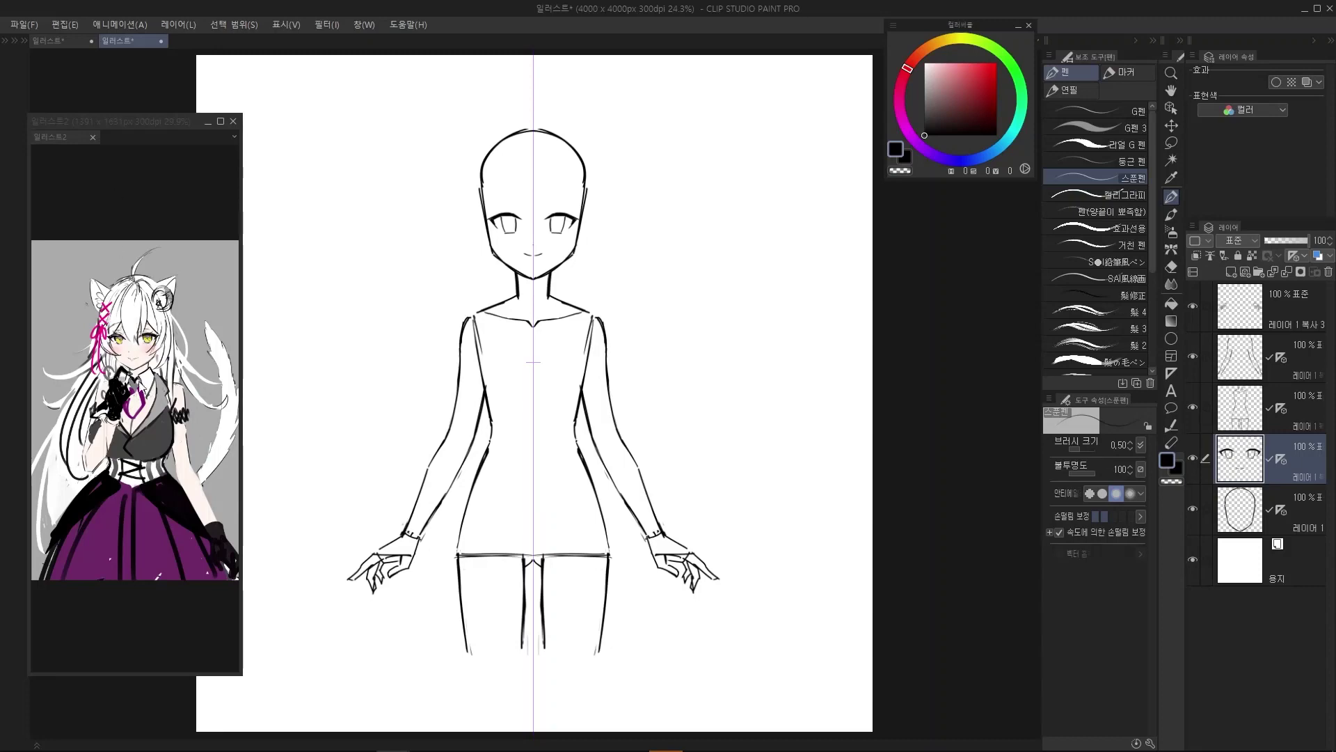
# Detach the new view as a floating window over the canvas and fit the whole figure inside it
pyautogui.moveTo(140, 40); pyautogui.dragTo(744, 209)
pyautogui.scroll(-4, 837, 343)
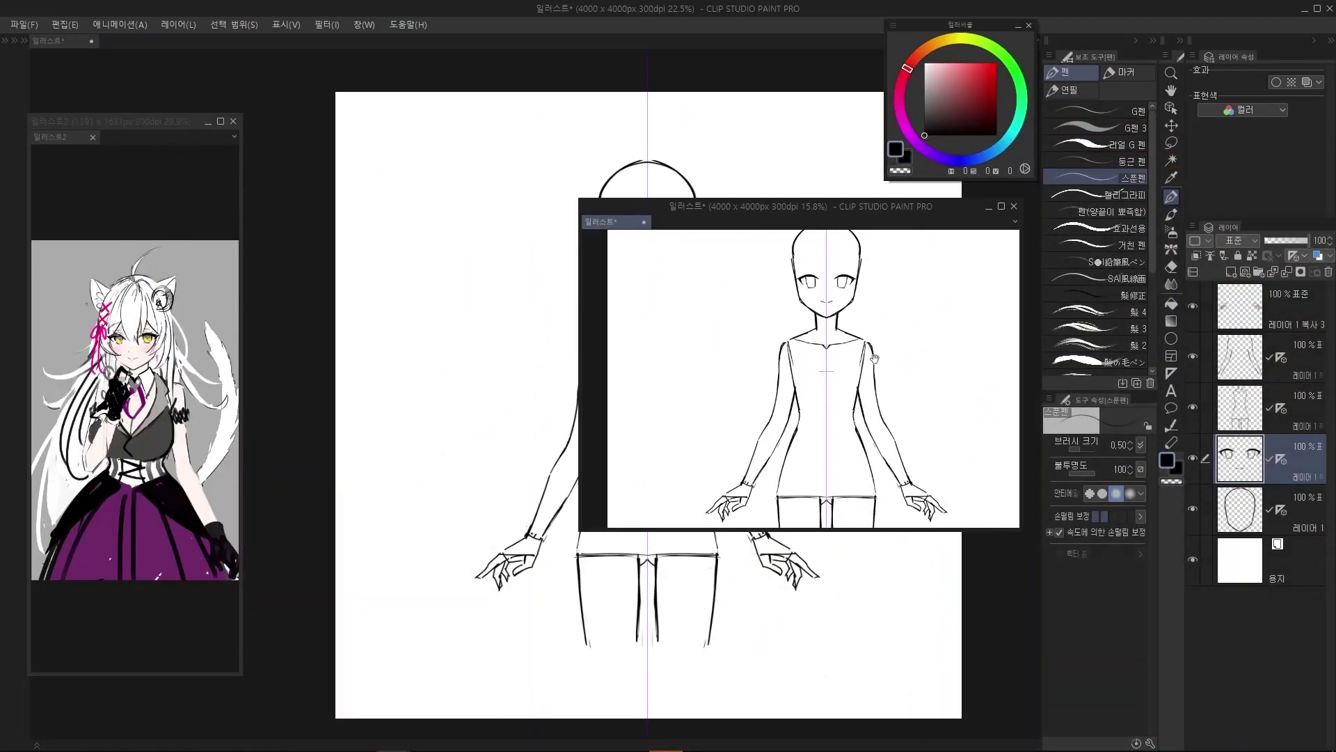
pyautogui.scroll(1, 838, 343)
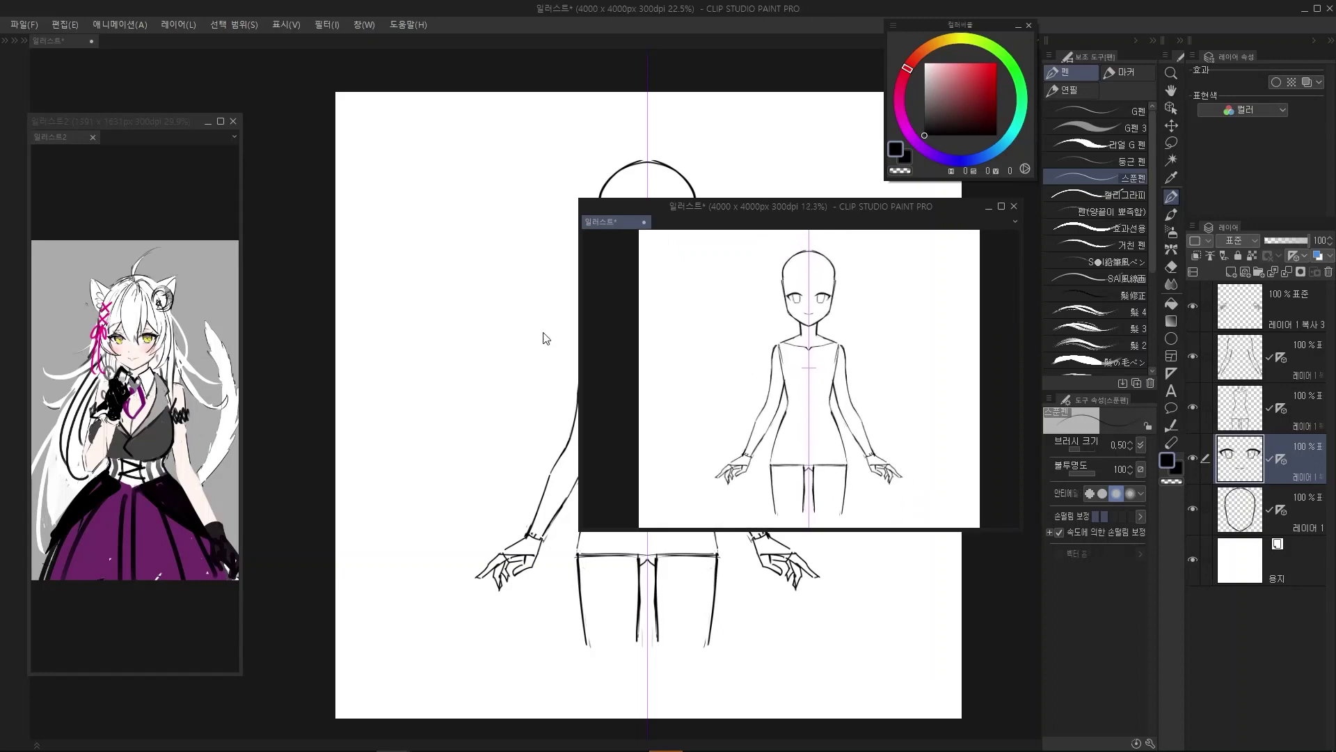
# Narrow the floating second view of the drawing and centre the figure inside it
pyautogui.moveTo(580, 332); pyautogui.dragTo(830, 332)
pyautogui.moveTo(949, 374); pyautogui.dragTo(941, 373)
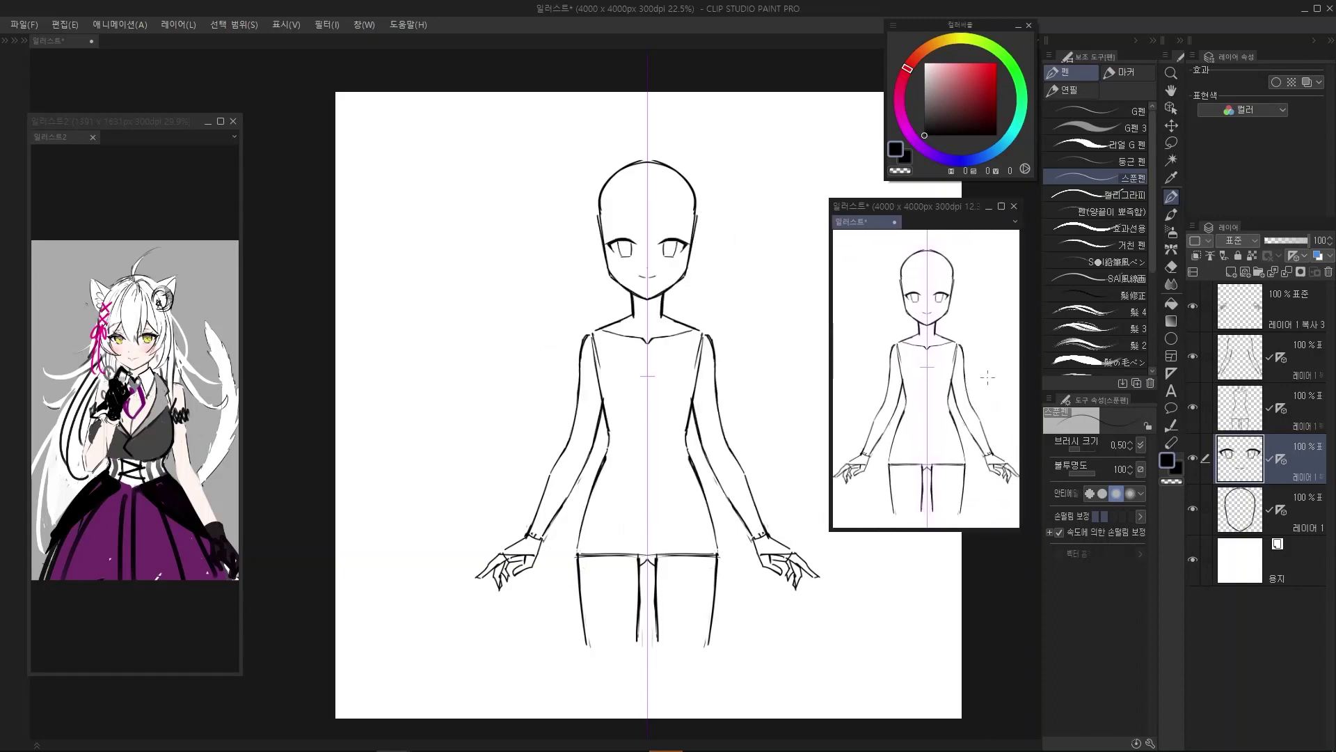
pyautogui.moveTo(975, 418); pyautogui.dragTo(982, 419)
pyautogui.scroll(2, 731, 292)
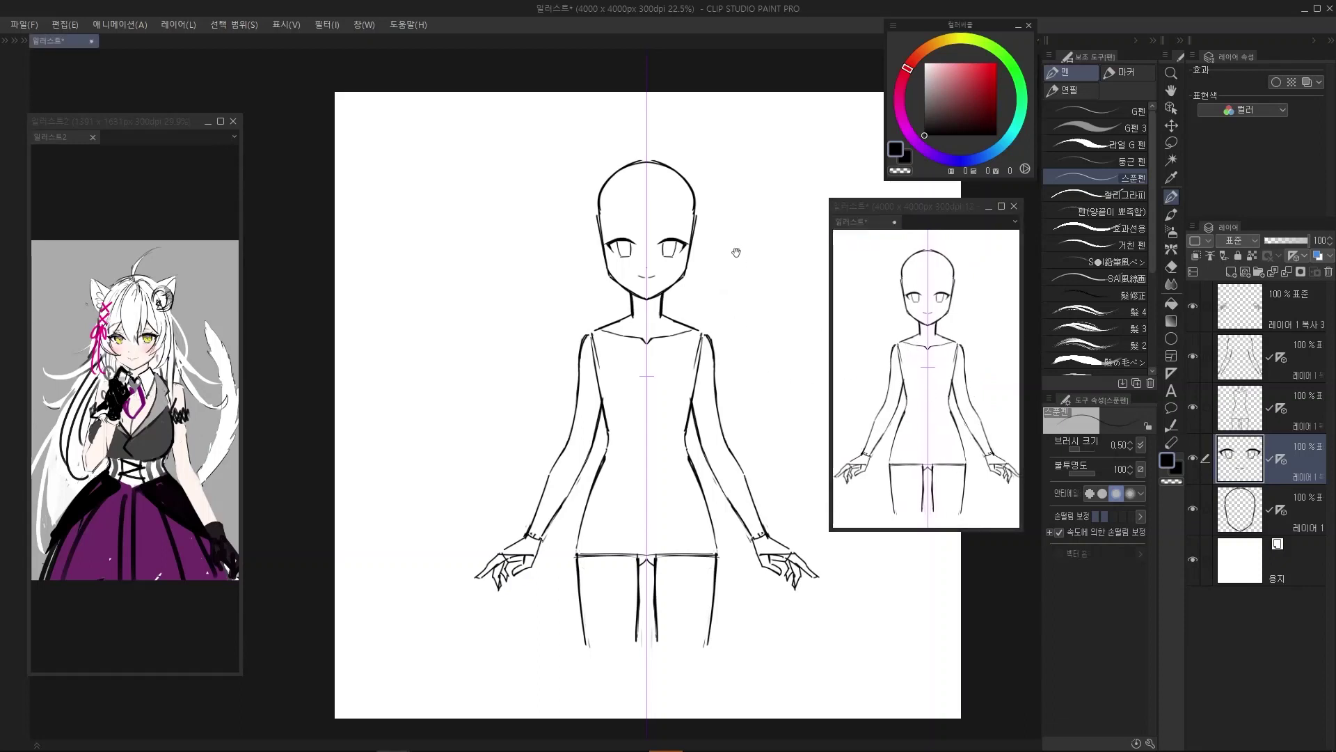
pyautogui.scroll(2, 839, 346)
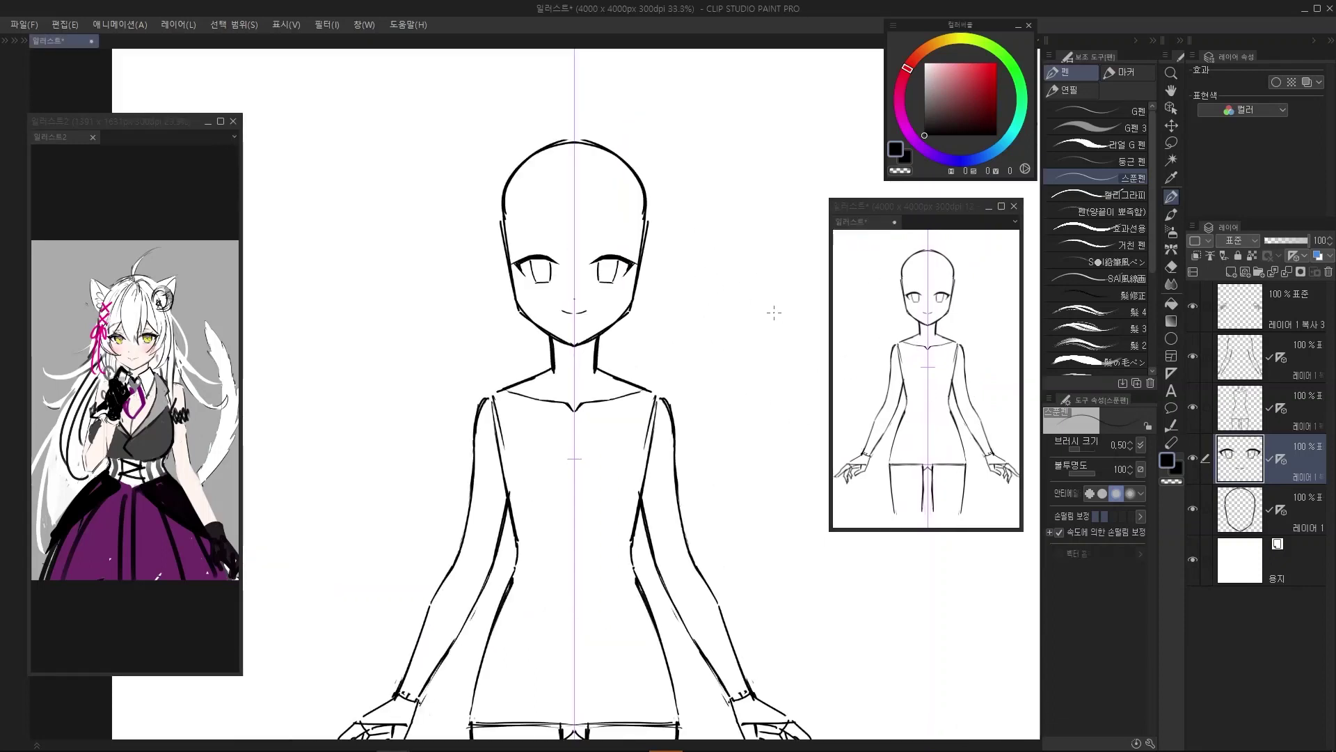
# Try the mirrored pen in dark red with loose circles beside the figure, and undo all of them
pyautogui.click(997, 104)
pyautogui.moveTo(722, 433); pyautogui.dragTo(641, 421)
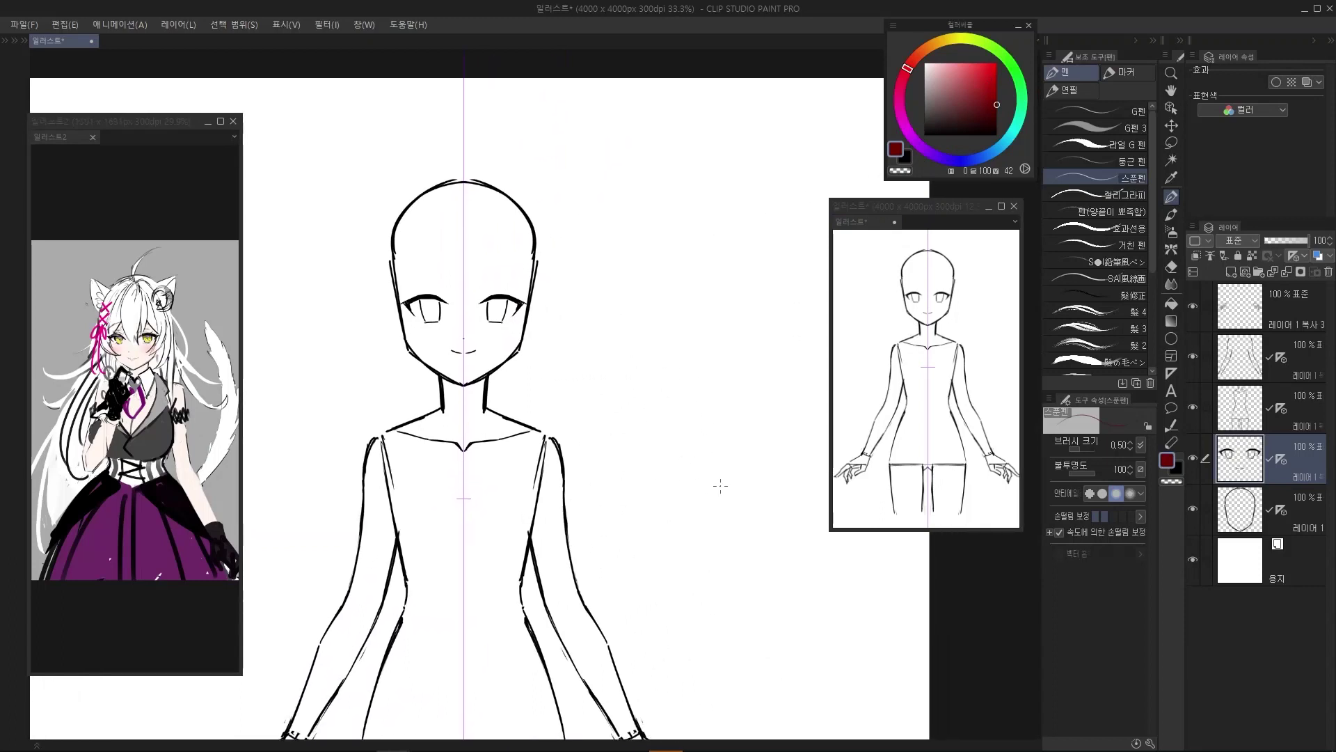
pyautogui.moveTo(680, 399); pyautogui.dragTo(690, 401)
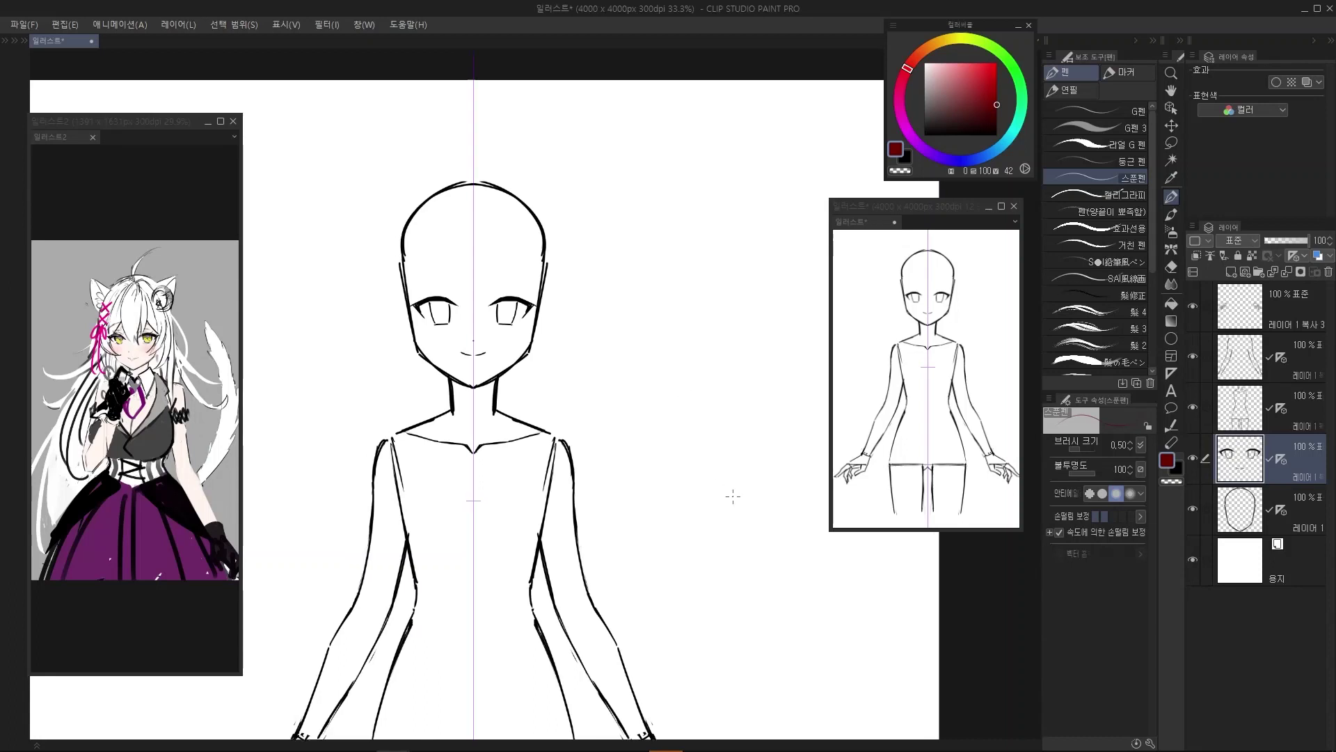
pyautogui.moveTo(742, 516)
pyautogui.mouseDown()
pyautogui.moveTo(626, 310)
pyautogui.moveTo(616, 362)
pyautogui.mouseUp()
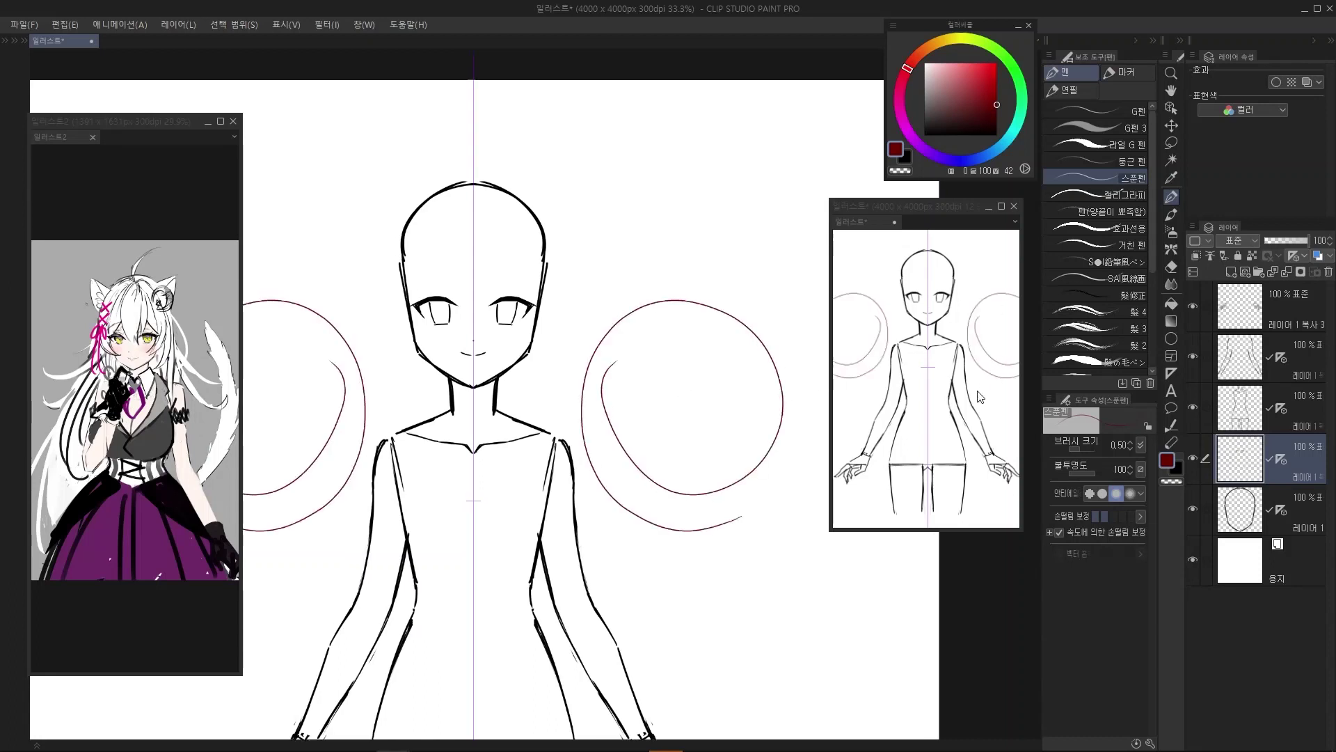
pyautogui.moveTo(738, 373); pyautogui.dragTo(717, 391)
pyautogui.moveTo(779, 528)
pyautogui.mouseDown()
pyautogui.moveTo(658, 565)
pyautogui.moveTo(641, 547)
pyautogui.mouseUp()
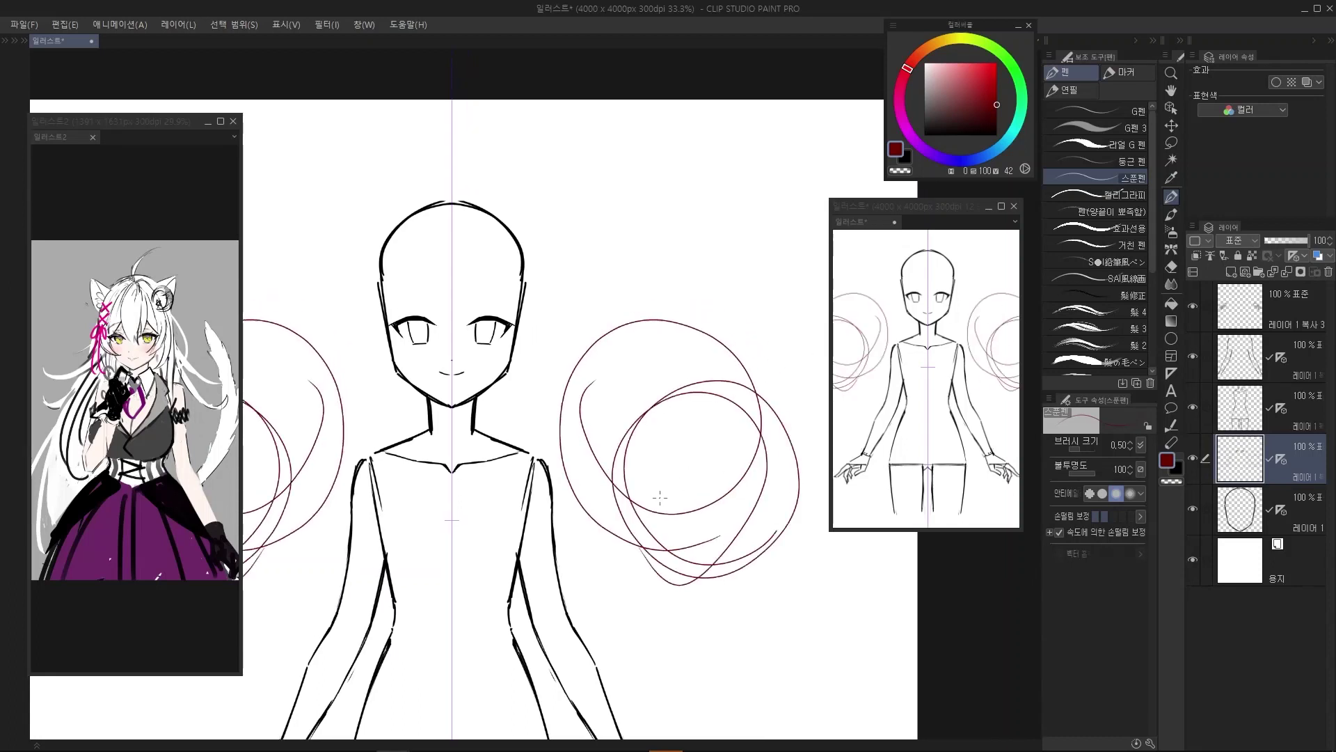
pyautogui.moveTo(471, 408); pyautogui.dragTo(616, 408)
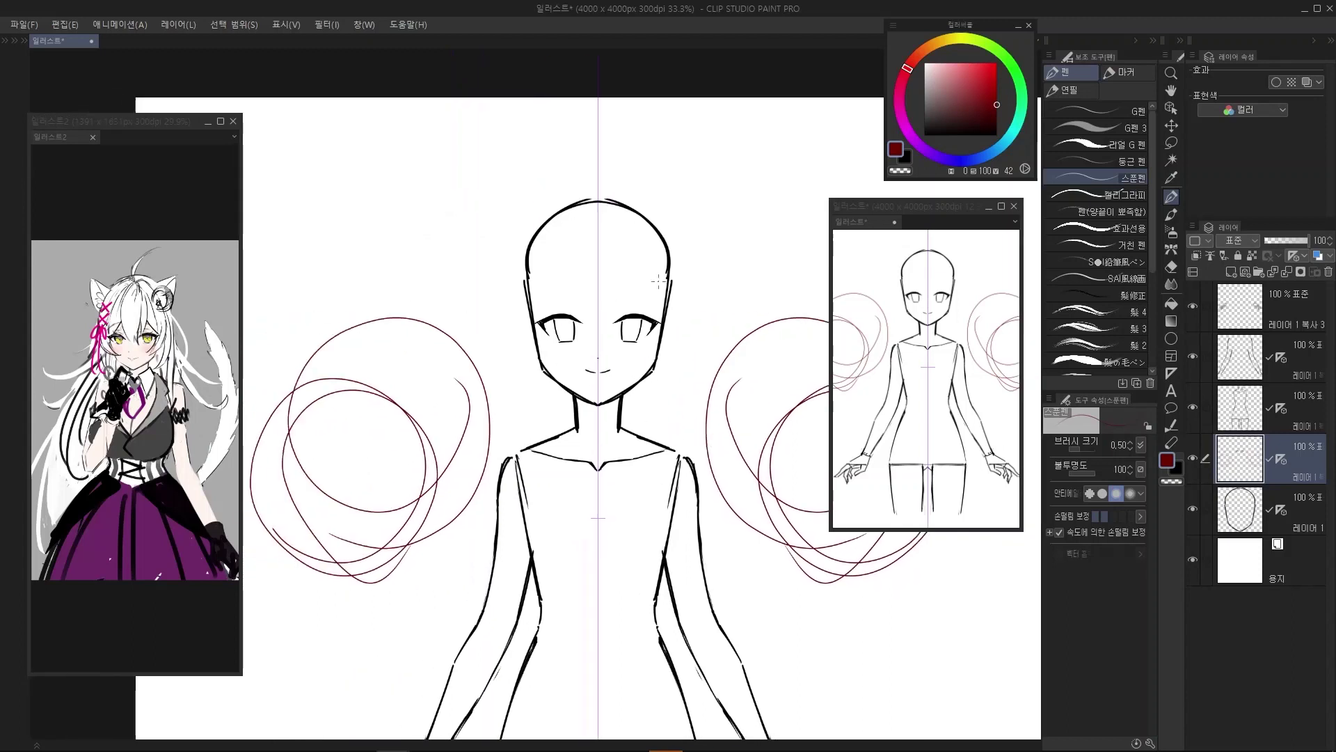
pyautogui.hotkey('ctrl', 'z')
pyautogui.hotkey('ctrl', 'z')
pyautogui.hotkey('ctrl', 'z')
# Try dark red strokes above the upper lash lines, undo them and return to black
pyautogui.scroll(3, 633, 285)
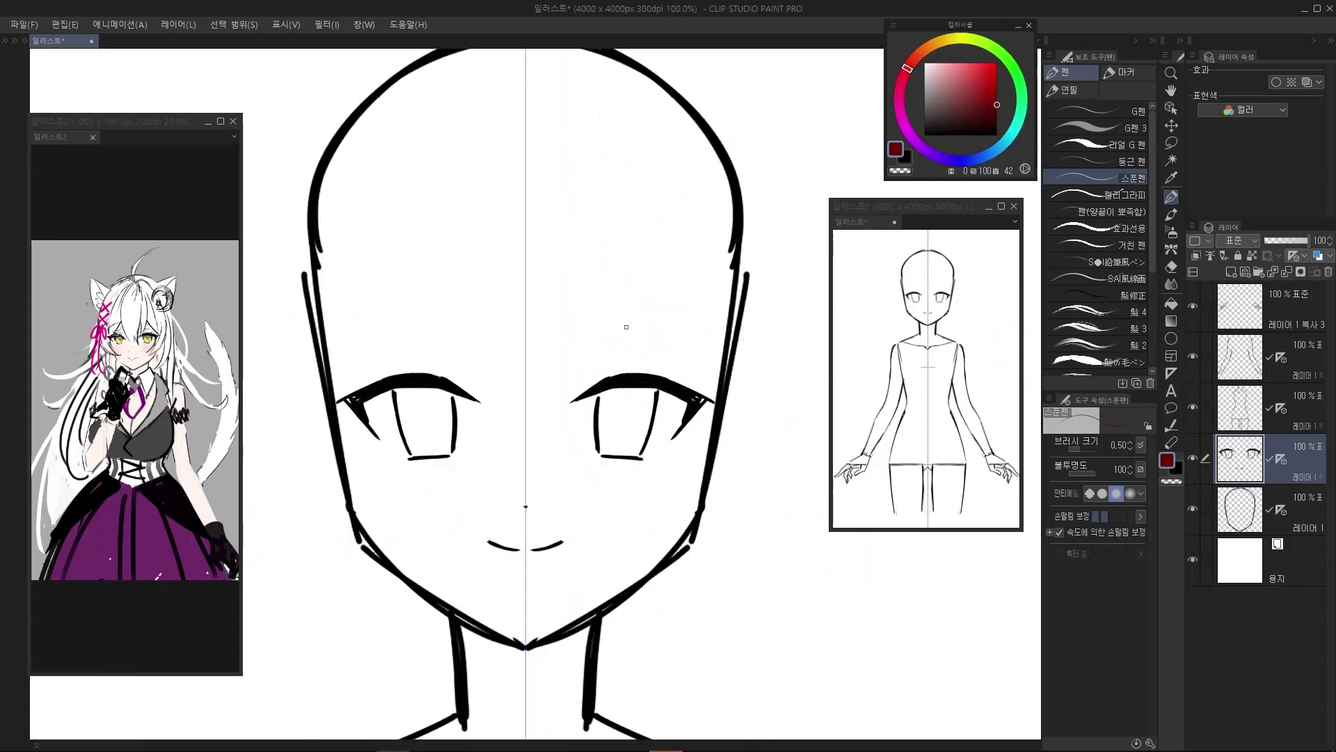
pyautogui.scroll(1, 626, 327)
pyautogui.moveTo(602, 392); pyautogui.dragTo(671, 348)
pyautogui.moveTo(614, 374); pyautogui.dragTo(712, 350)
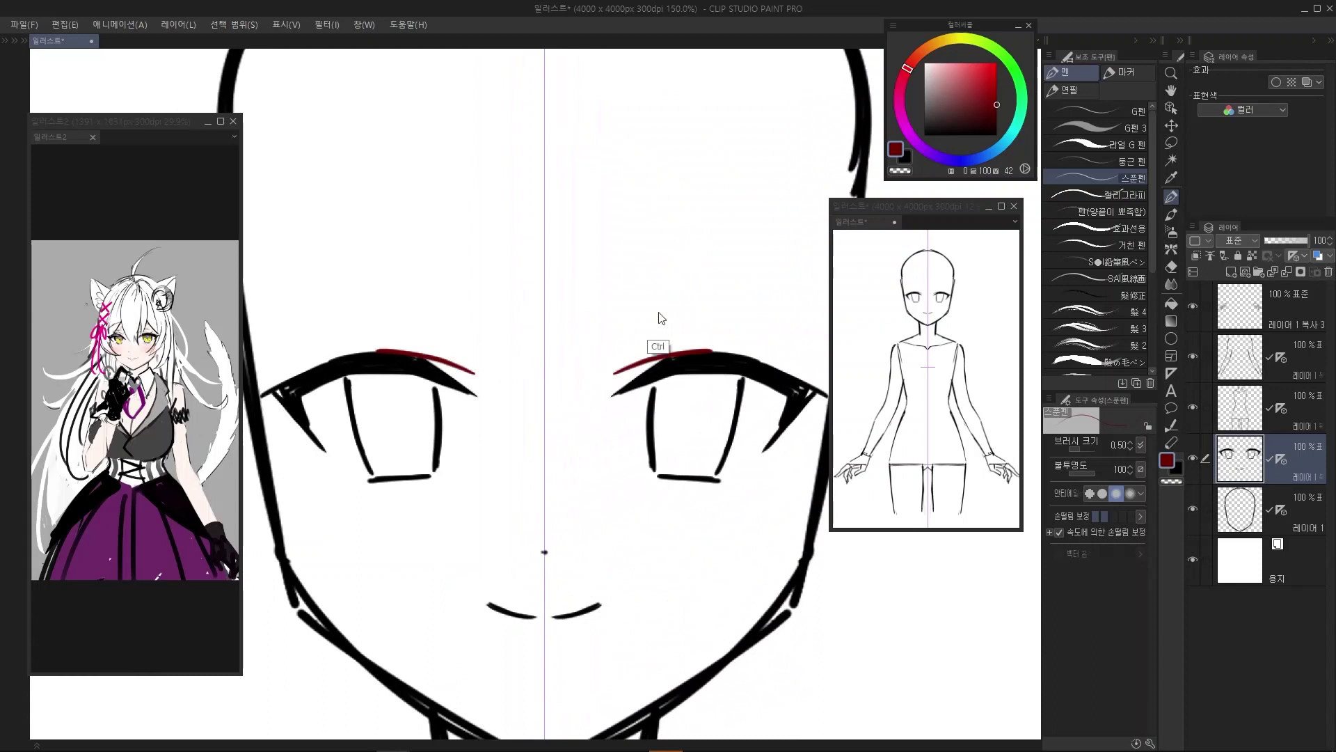
pyautogui.hotkey('ctrl', 'z')
pyautogui.moveTo(588, 302); pyautogui.dragTo(828, 321)
pyautogui.hotkey('ctrl', 'z')
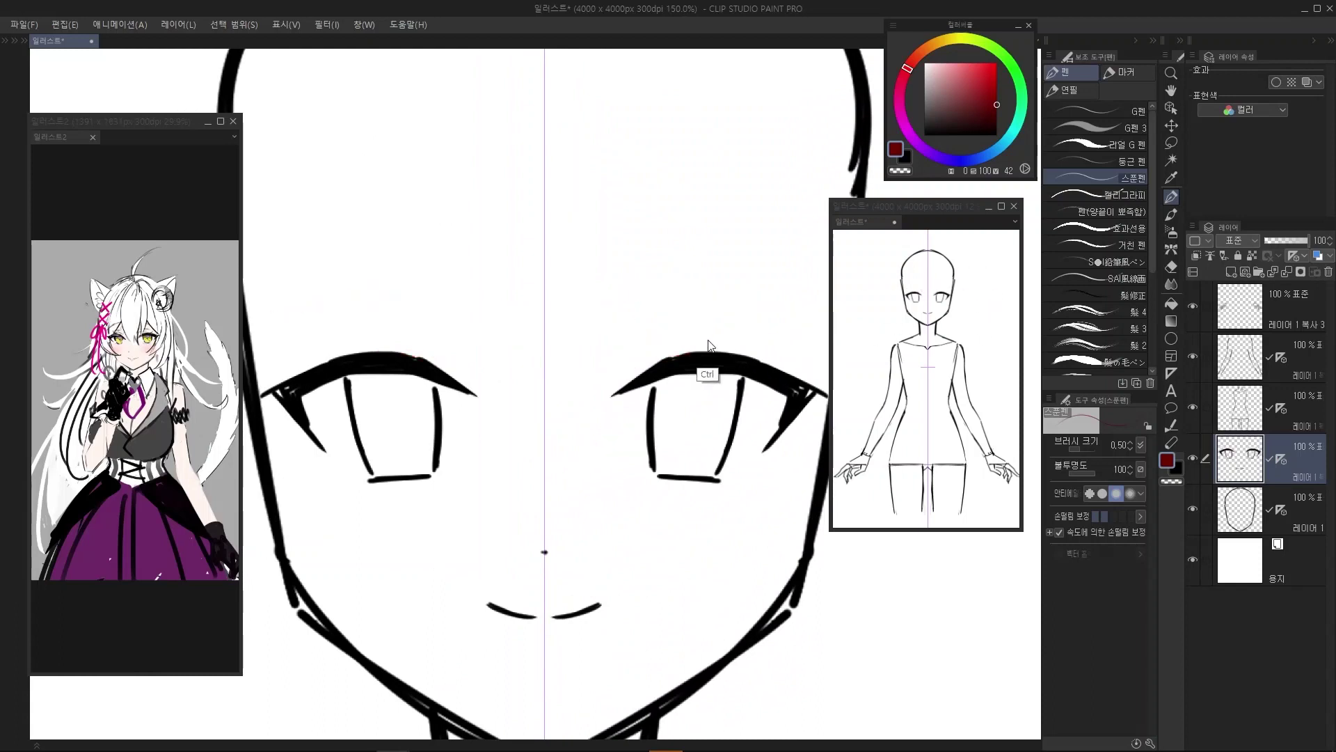
pyautogui.scroll(-4, 696, 376)
pyautogui.press('x')
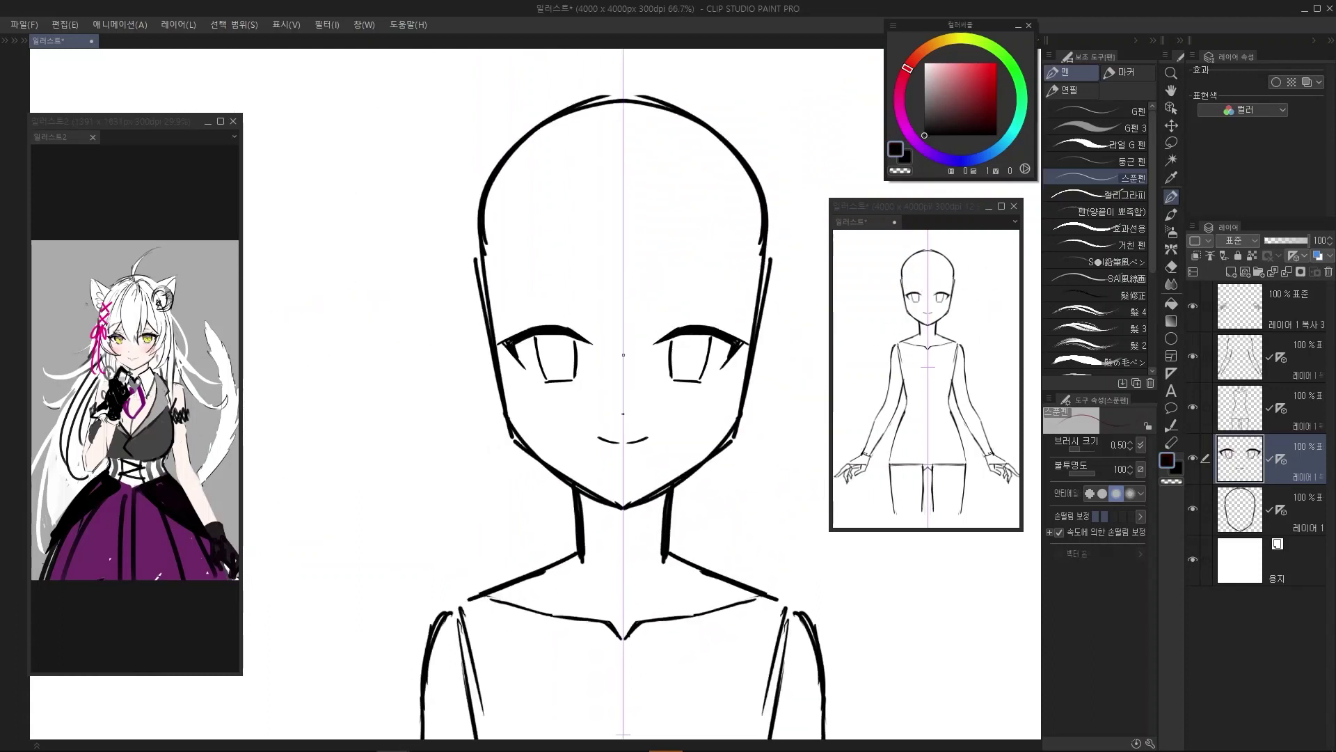
# Set the pen size to 0.40 and draw thin mirrored eyebrows rising from the nose side outward
pyautogui.scroll(2, 542, 392)
pyautogui.scroll(1, 536, 395)
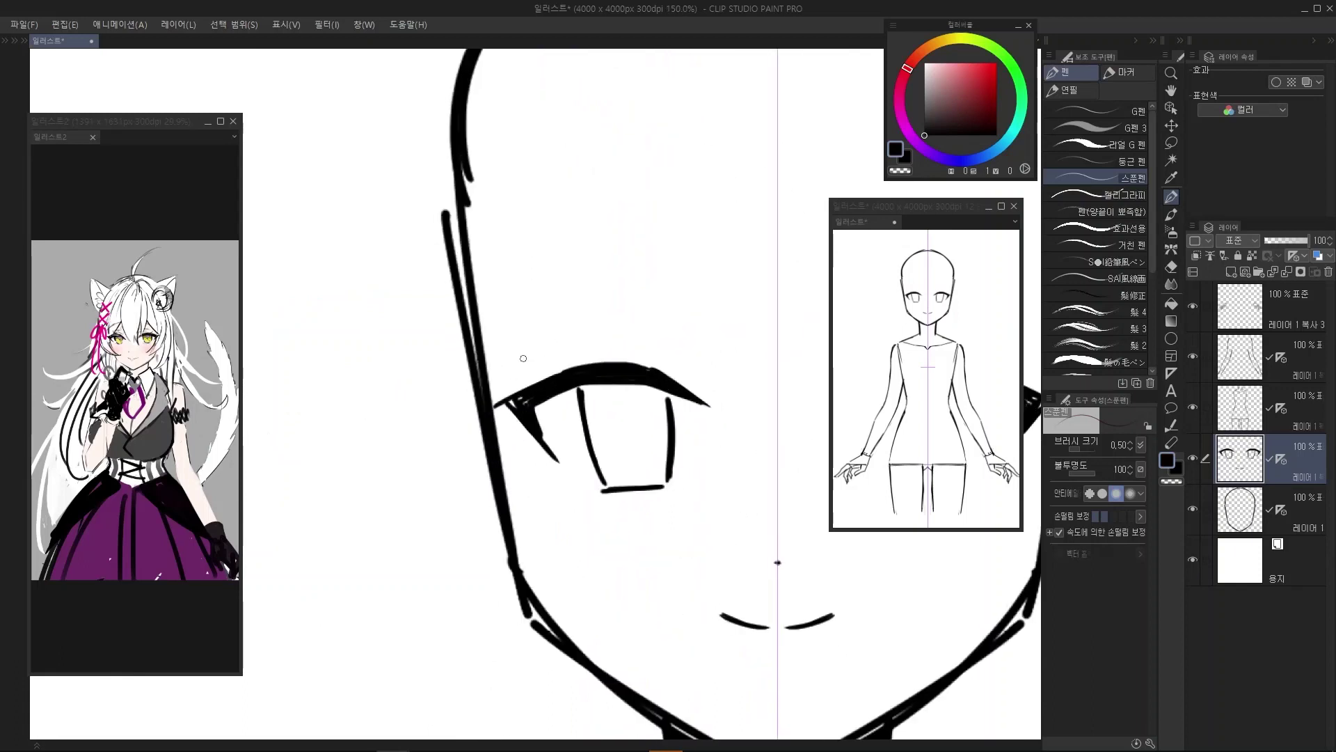
pyautogui.scroll(-1, 570, 352)
pyautogui.moveTo(714, 337)
pyautogui.mouseDown()
pyautogui.moveTo(570, 352)
pyautogui.moveTo(748, 334)
pyautogui.mouseUp()
pyautogui.hotkey('ctrl', 'z')
pyautogui.moveTo(635, 355); pyautogui.dragTo(749, 331)
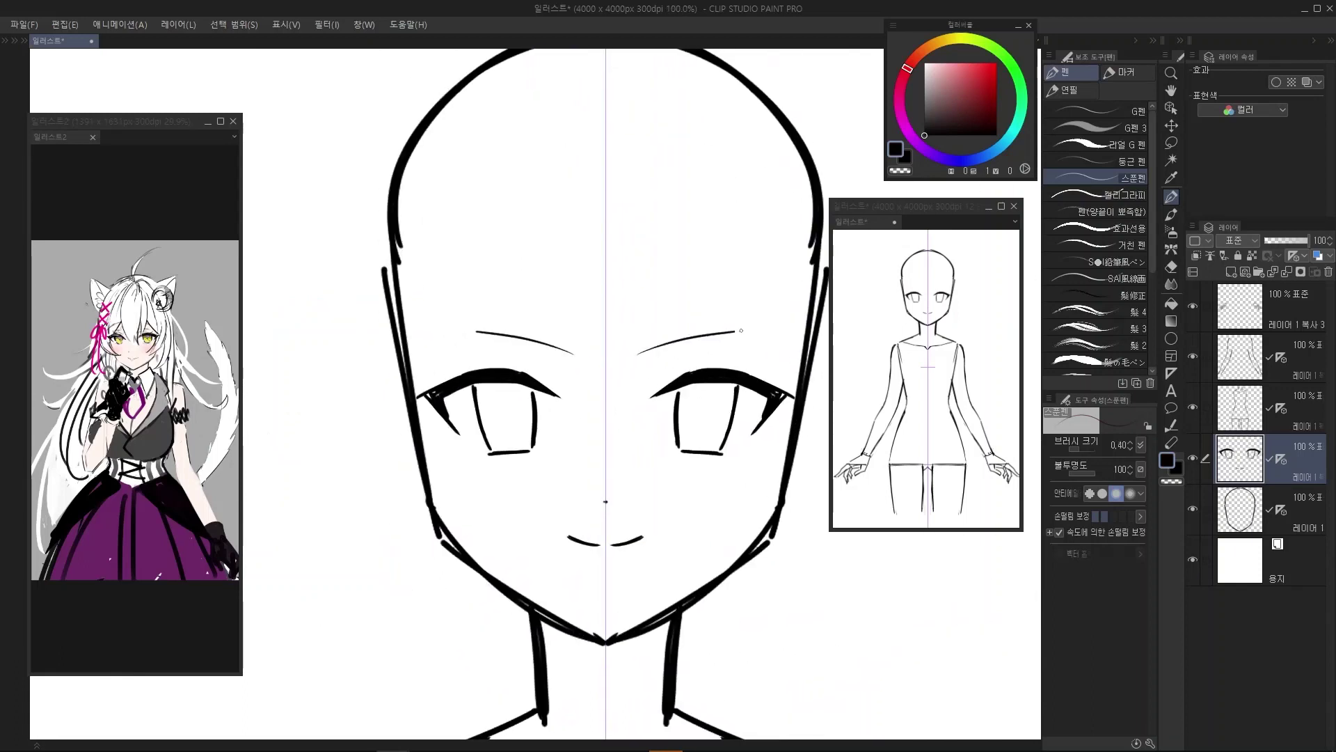
pyautogui.scroll(-3, 676, 341)
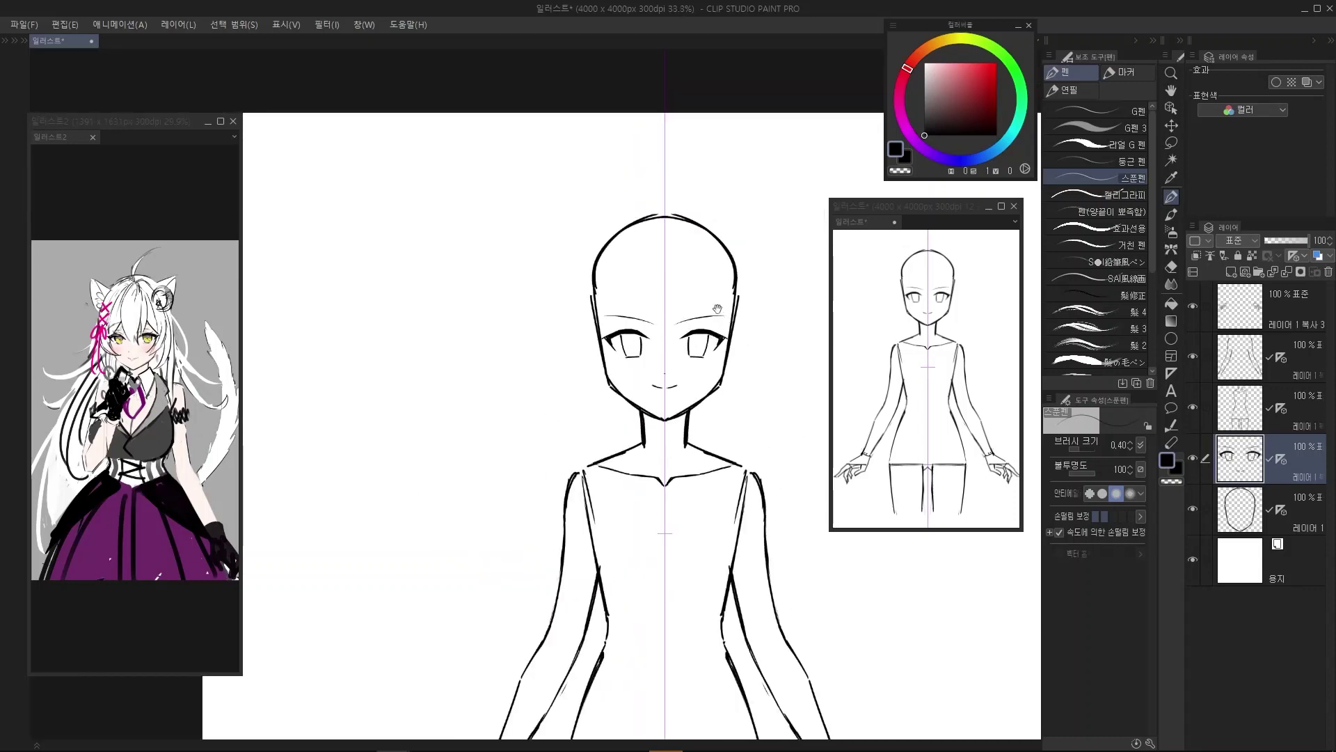
pyautogui.scroll(3, 719, 315)
pyautogui.moveTo(713, 306); pyautogui.dragTo(776, 303)
pyautogui.hotkey('ctrl', 'z')
pyautogui.hotkey('ctrl', 'z')
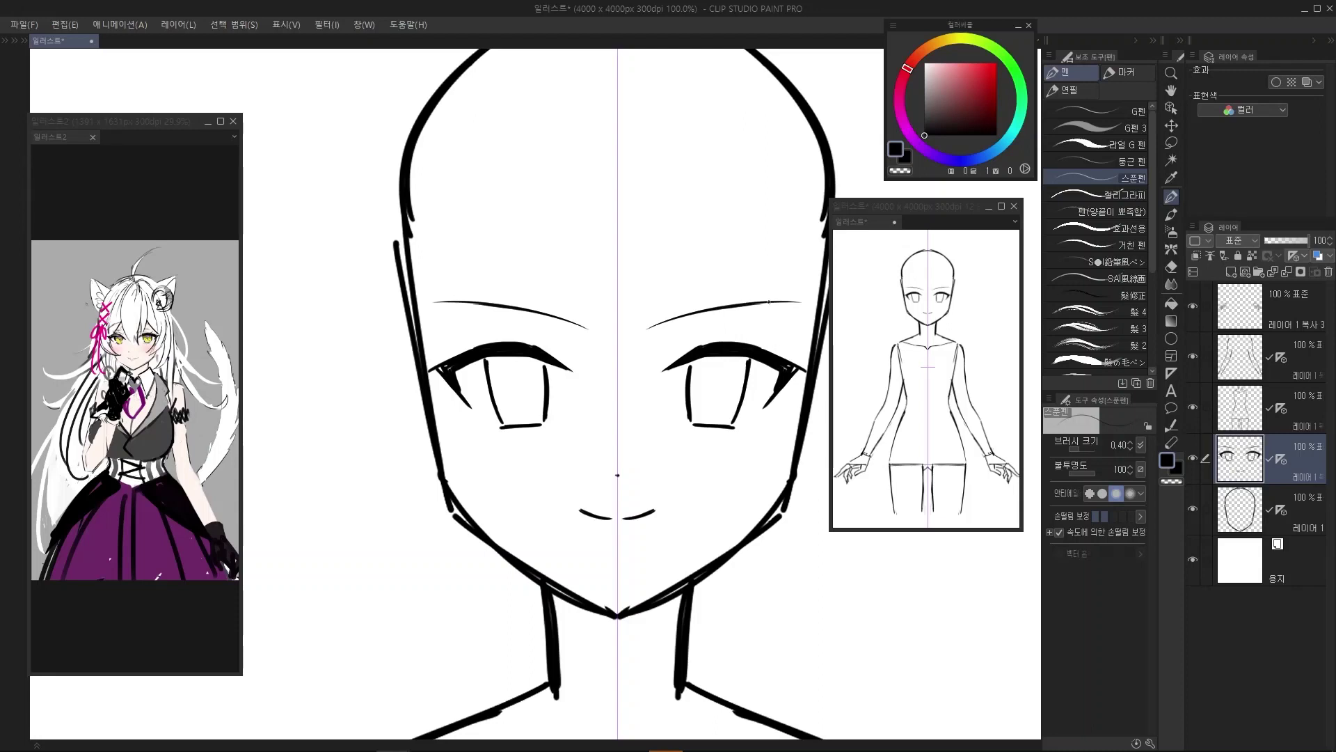
# Undo the slanted eyebrows and try another thin mirrored brow line above the eyes
pyautogui.scroll(-3, 758, 306)
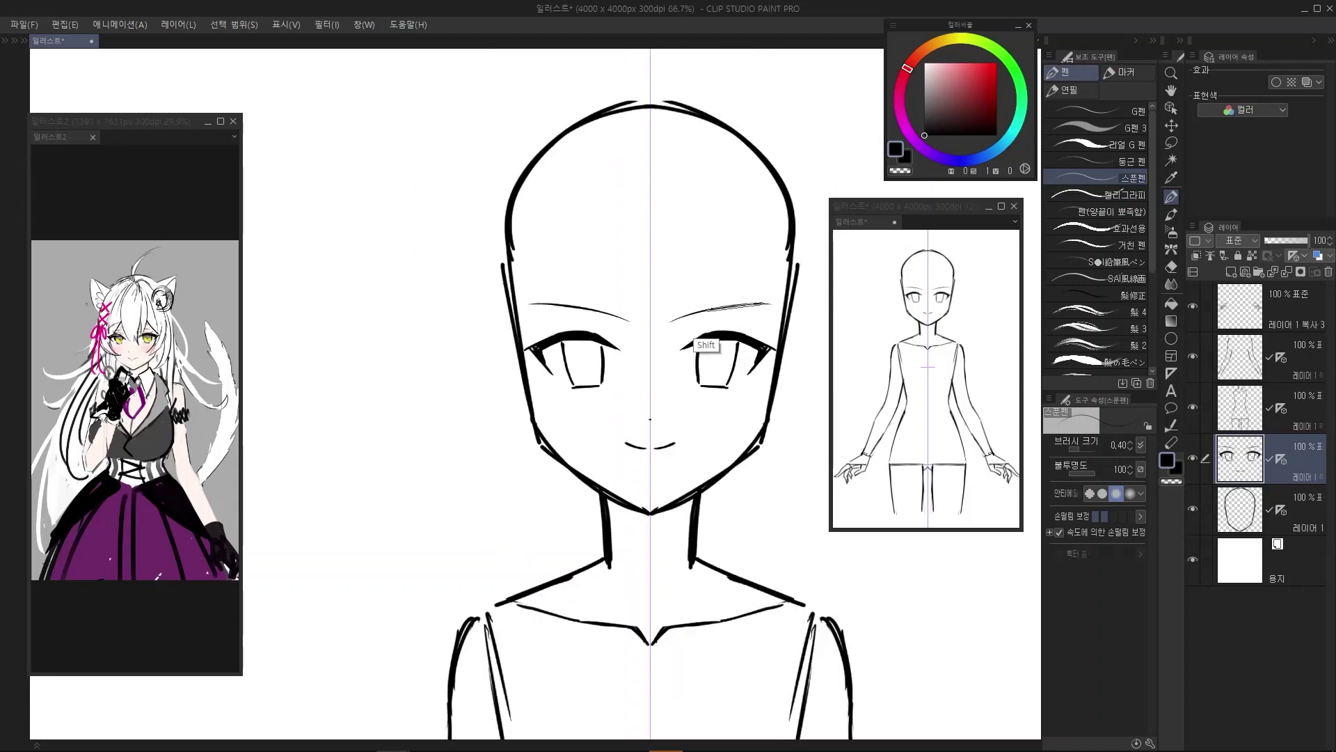
pyautogui.moveTo(730, 296); pyautogui.dragTo(723, 293)
pyautogui.scroll(2, 733, 306)
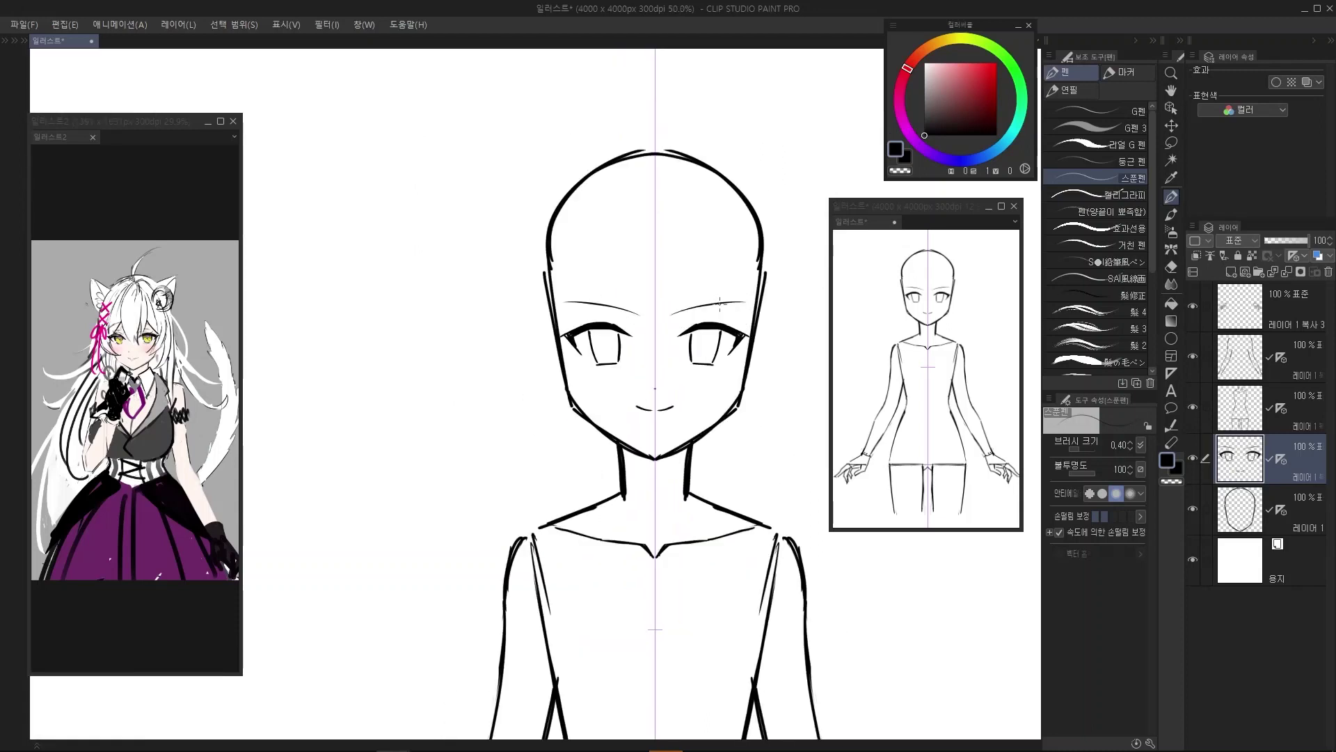
pyautogui.scroll(1, 717, 301)
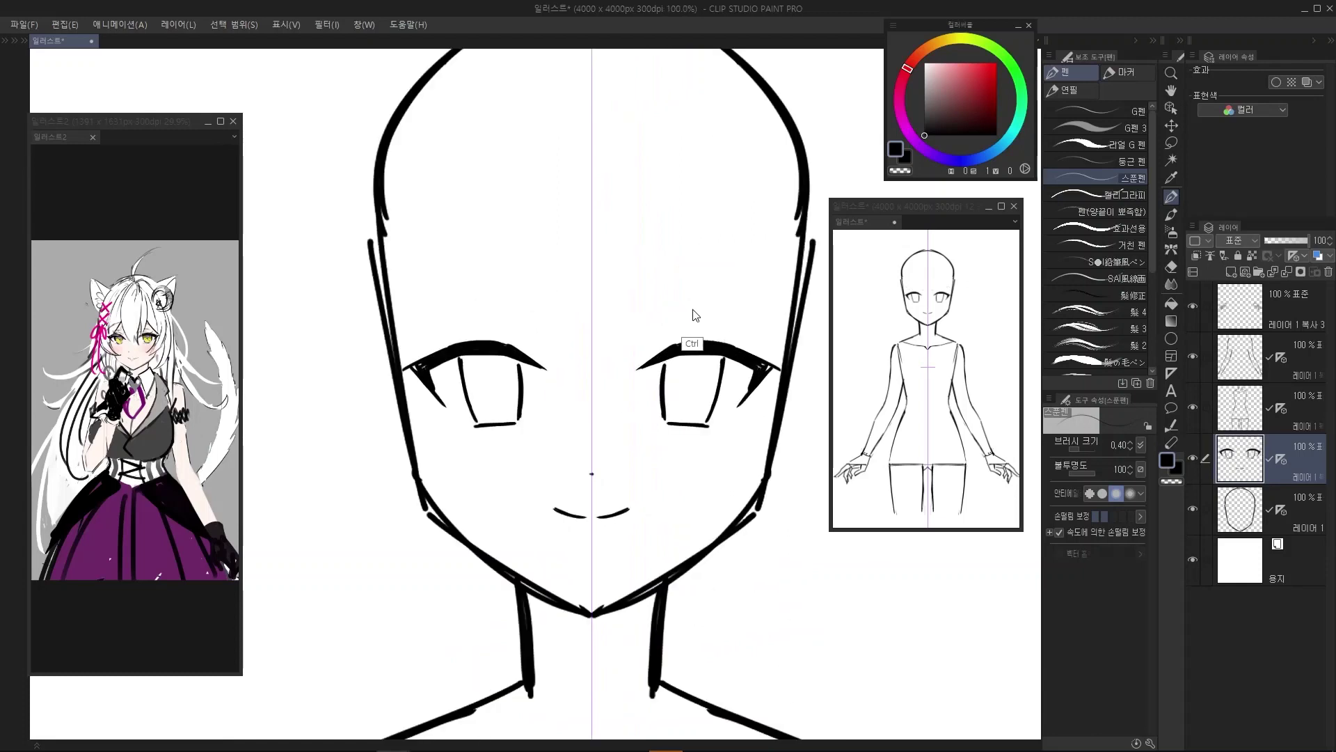
pyautogui.hotkey('ctrl', 'z')
pyautogui.moveTo(649, 300); pyautogui.dragTo(752, 292)
pyautogui.hotkey('ctrl', 'z')
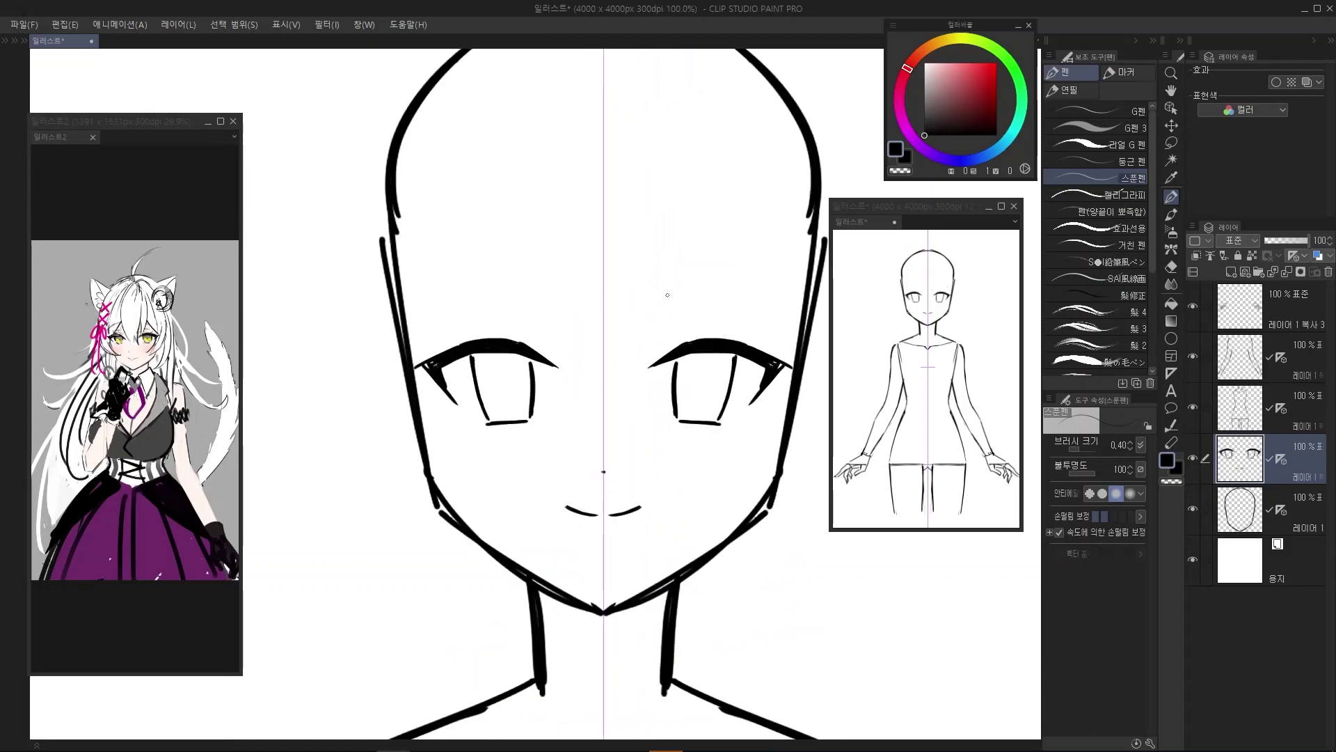
pyautogui.hotkey('ctrl', 'z')
# Draw thin, gently arched mirrored eyebrows above the upper lash lines
pyautogui.moveTo(655, 298)
pyautogui.mouseDown()
pyautogui.moveTo(742, 291)
pyautogui.moveTo(717, 289)
pyautogui.moveTo(777, 305)
pyautogui.mouseUp()
pyautogui.hotkey('ctrl', 'z')
pyautogui.hotkey('ctrl', 'z')
pyautogui.scroll(-4, 718, 281)
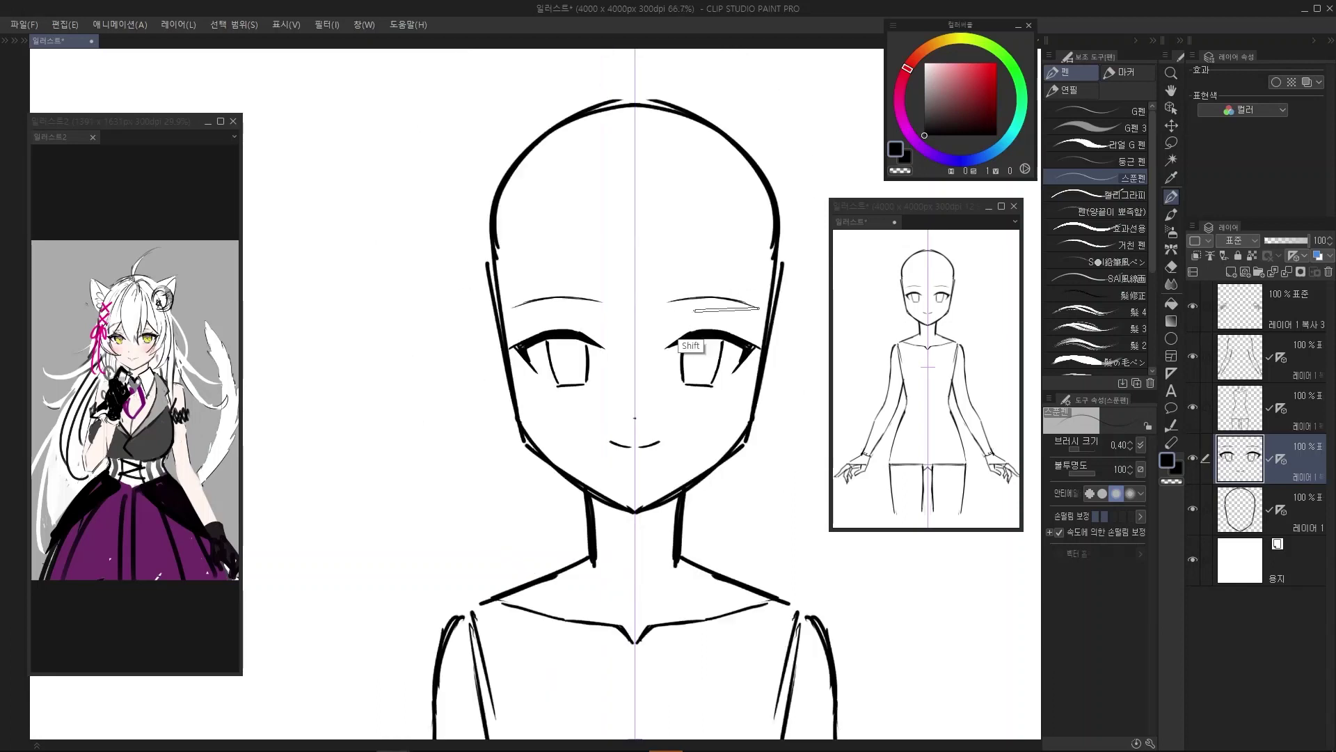
pyautogui.scroll(4, 718, 281)
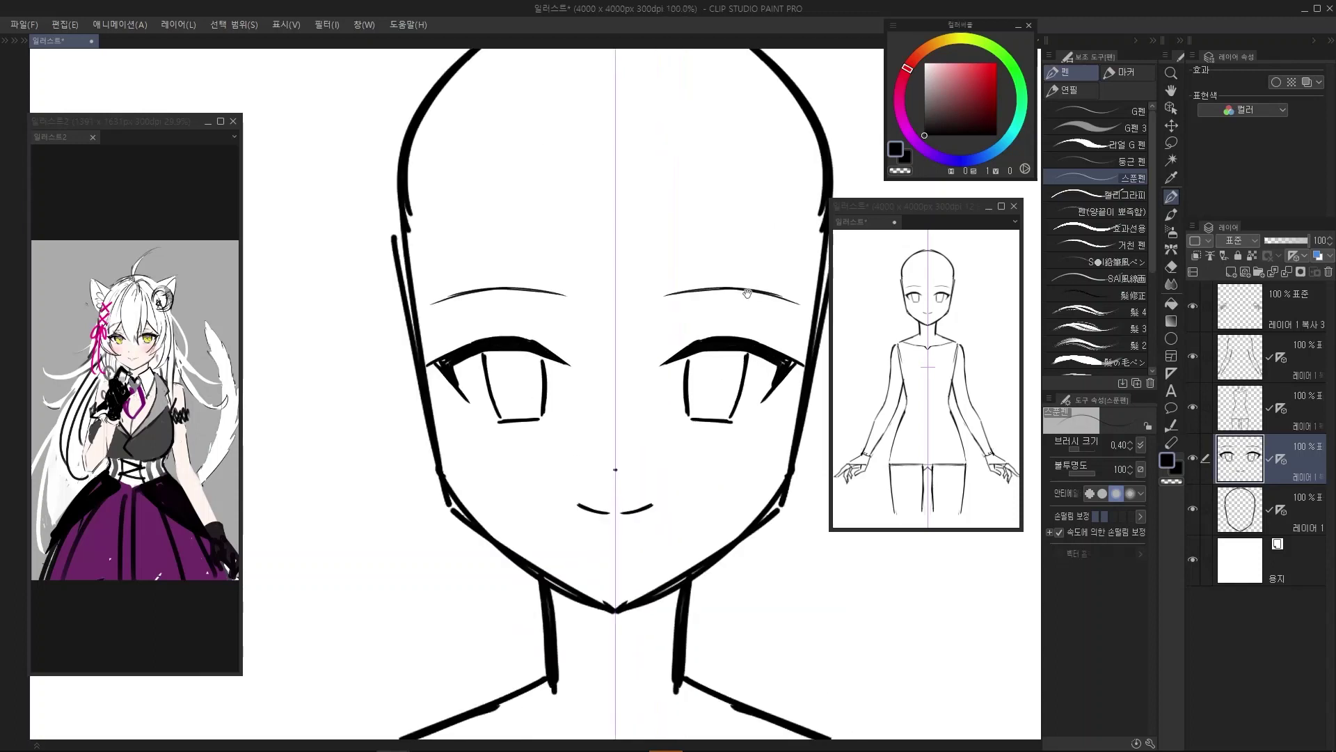
# Redraw the arched eyebrows as single clean lines, removing the stray strokes with the transparent colour
pyautogui.hotkey('ctrl', 'z')
pyautogui.moveTo(662, 294); pyautogui.dragTo(784, 303)
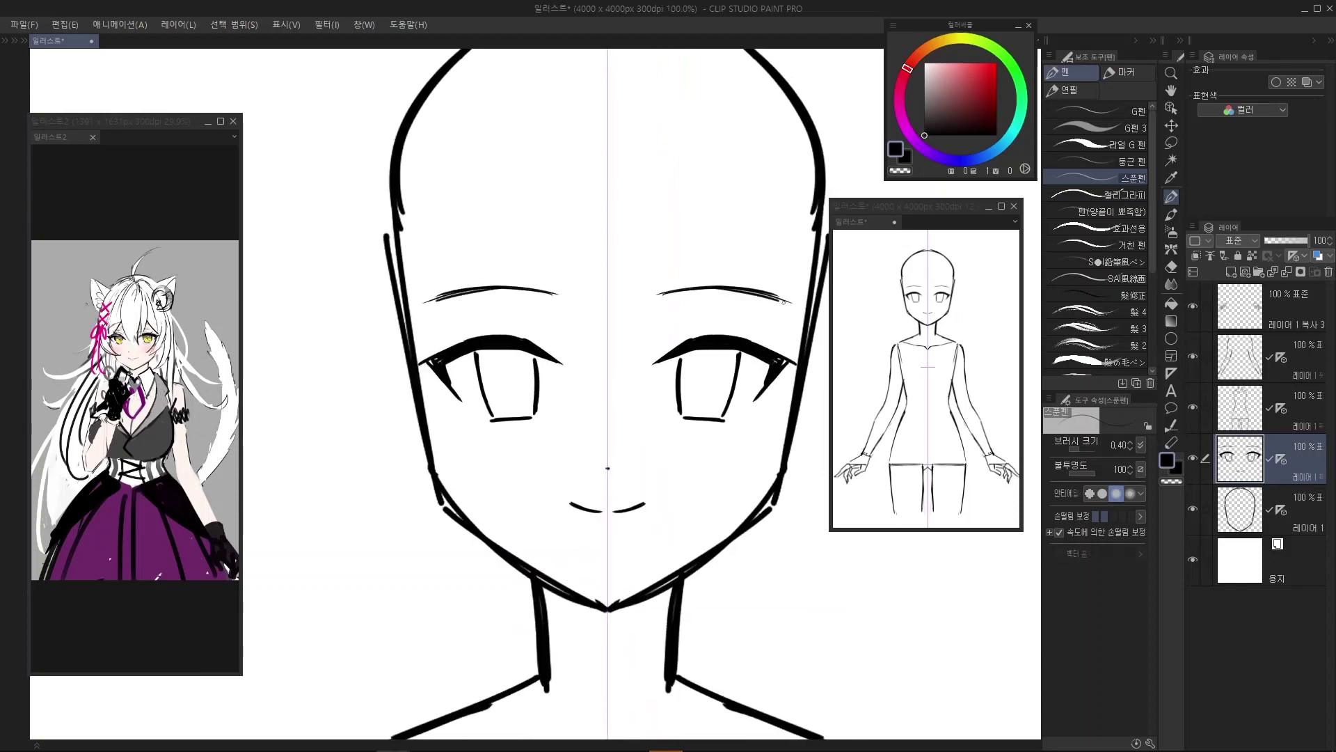
pyautogui.hotkey('ctrl', 'z')
pyautogui.hotkey('ctrl', 'z')
pyautogui.moveTo(659, 293); pyautogui.dragTo(784, 302)
pyautogui.hotkey('ctrl', 'z')
pyautogui.moveTo(659, 294); pyautogui.dragTo(789, 304)
pyautogui.hotkey('ctrl', 'z')
pyautogui.press('c')
pyautogui.hotkey('ctrl', 'z')
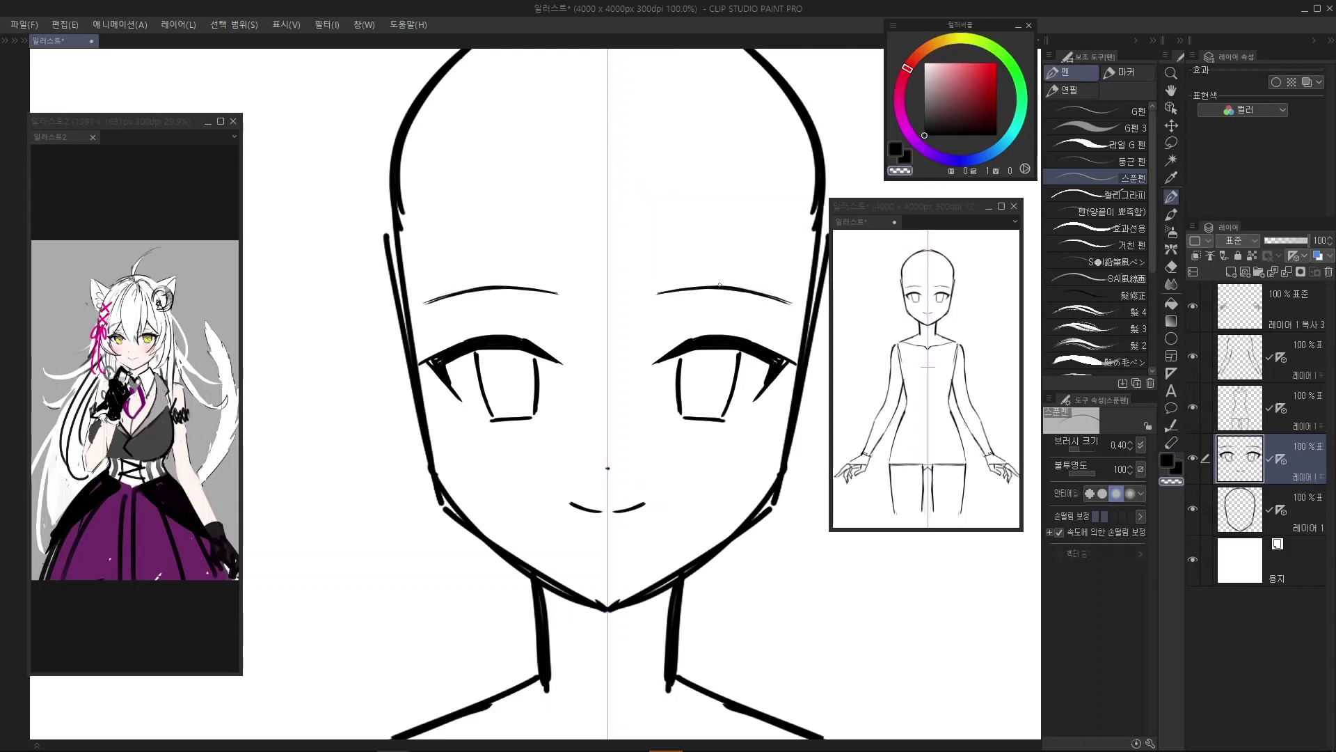
pyautogui.scroll(-3, 716, 290)
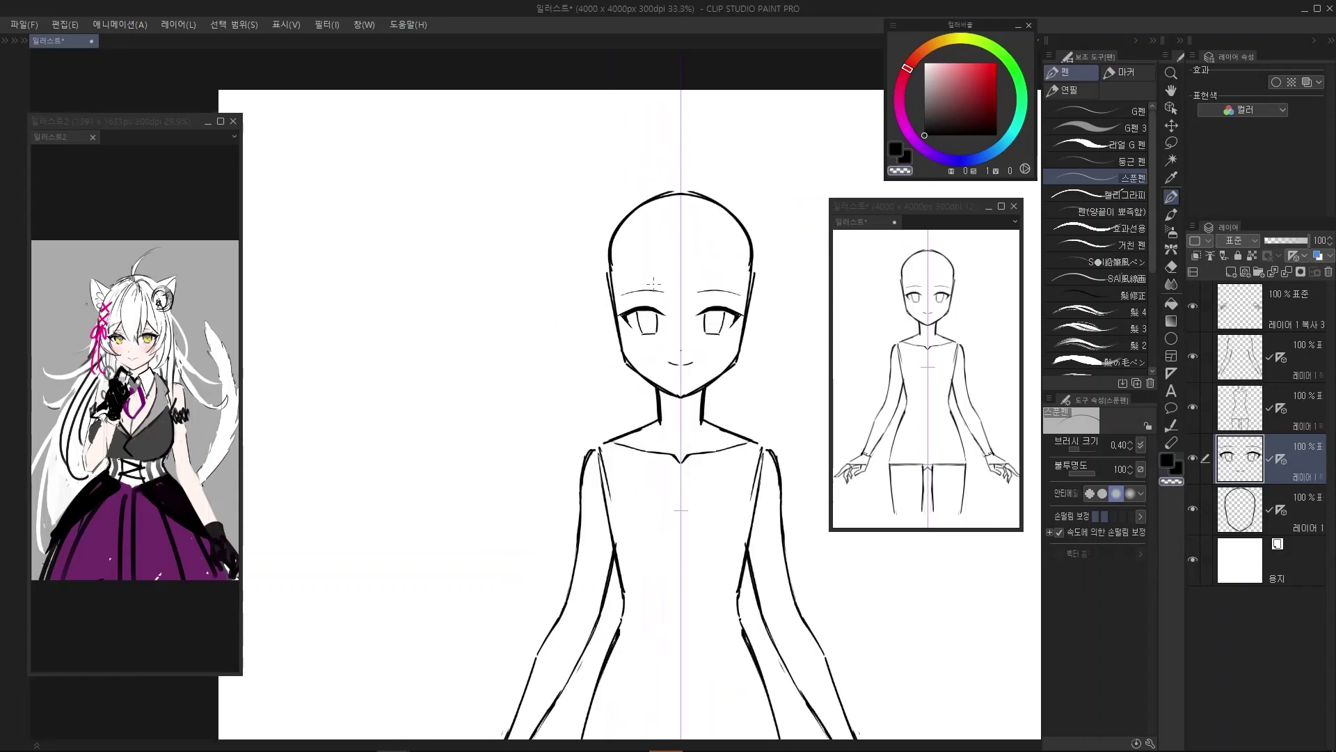
# Extend and reshape both eyebrows so their ends curve down, and trim the doubled inner lines with the transparent colour
pyautogui.scroll(3, 637, 288)
pyautogui.press('c')
pyautogui.moveTo(571, 316); pyautogui.dragTo(647, 291)
pyautogui.hotkey('ctrl', 'z')
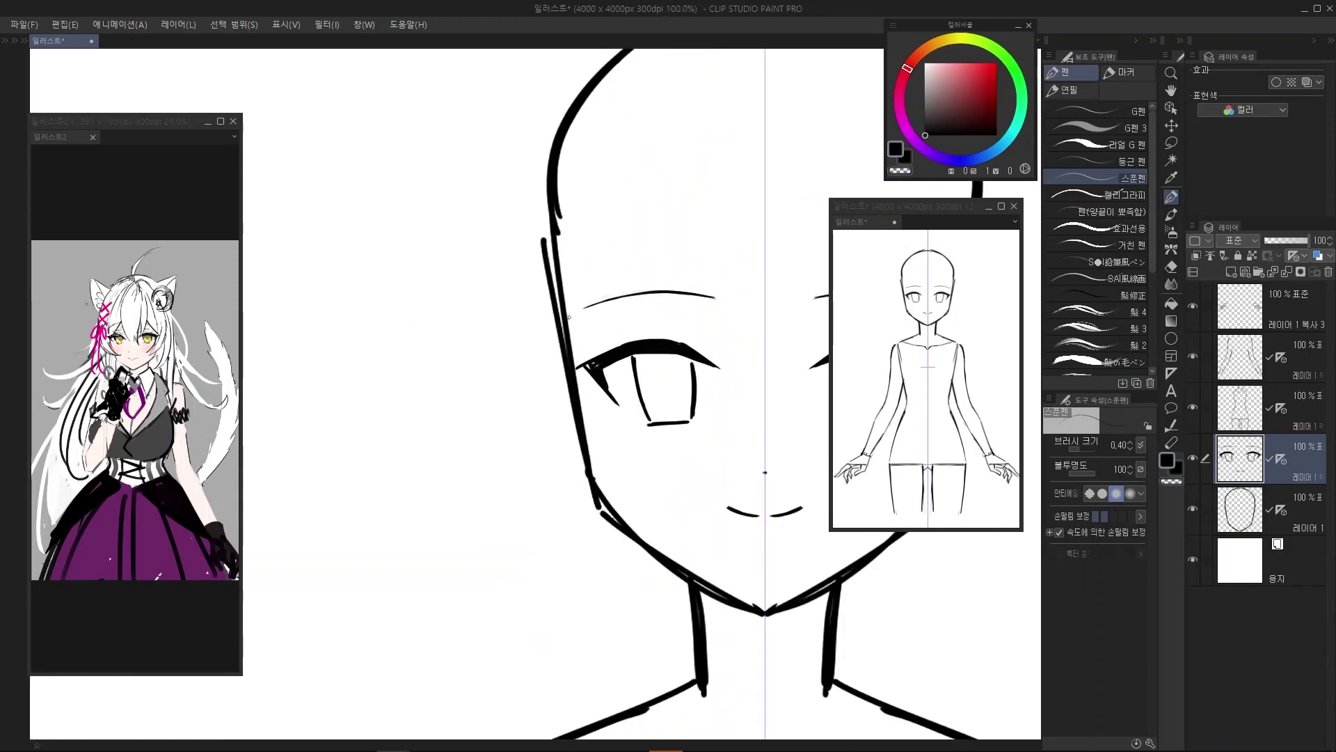
pyautogui.moveTo(569, 316); pyautogui.dragTo(646, 291)
pyautogui.hotkey('ctrl', 'z')
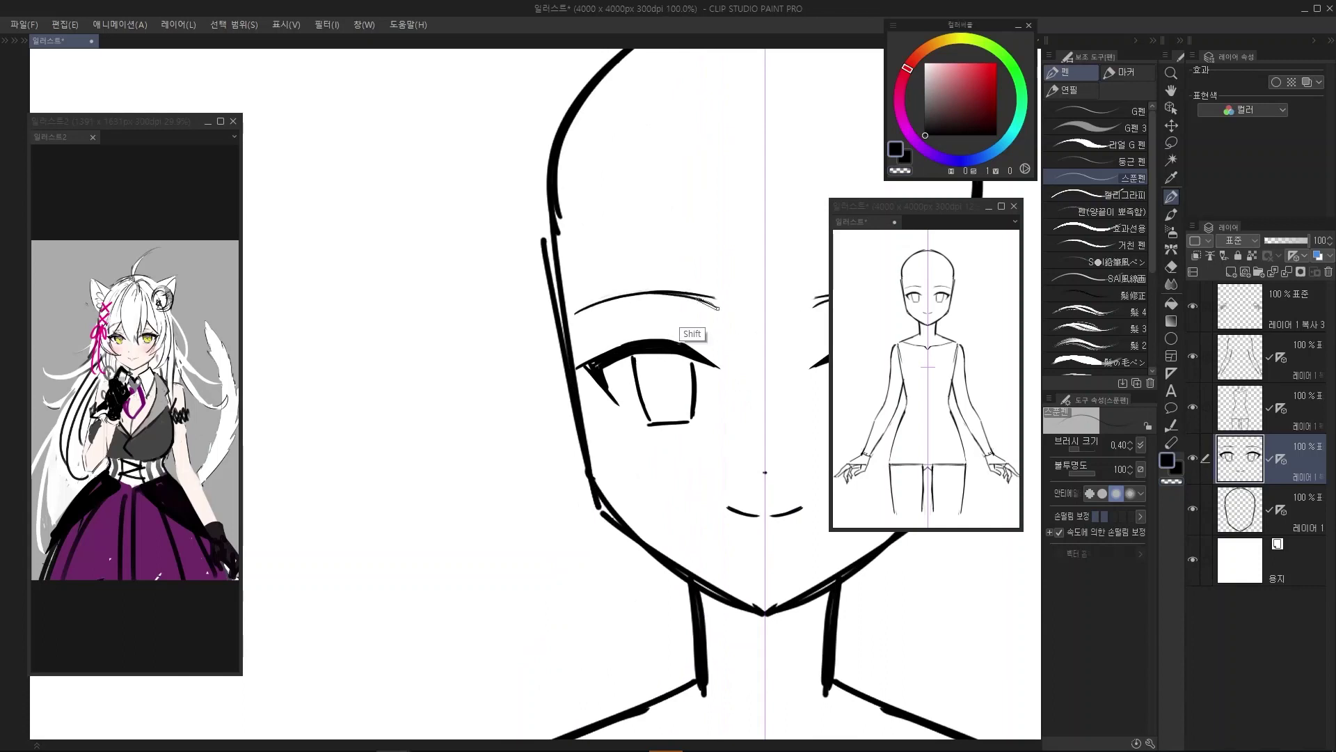
pyautogui.scroll(-3, 713, 307)
pyautogui.scroll(1, 713, 307)
pyautogui.scroll(2, 713, 307)
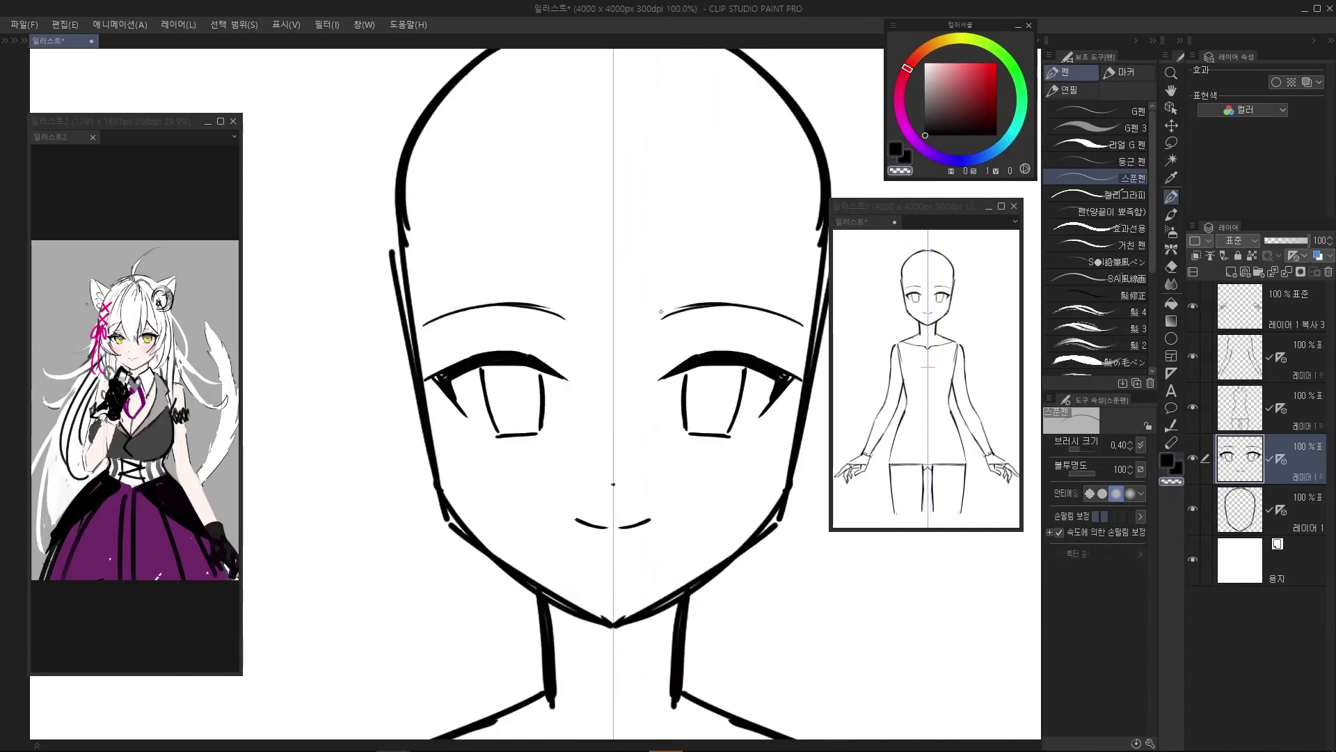
pyautogui.scroll(-4, 710, 304)
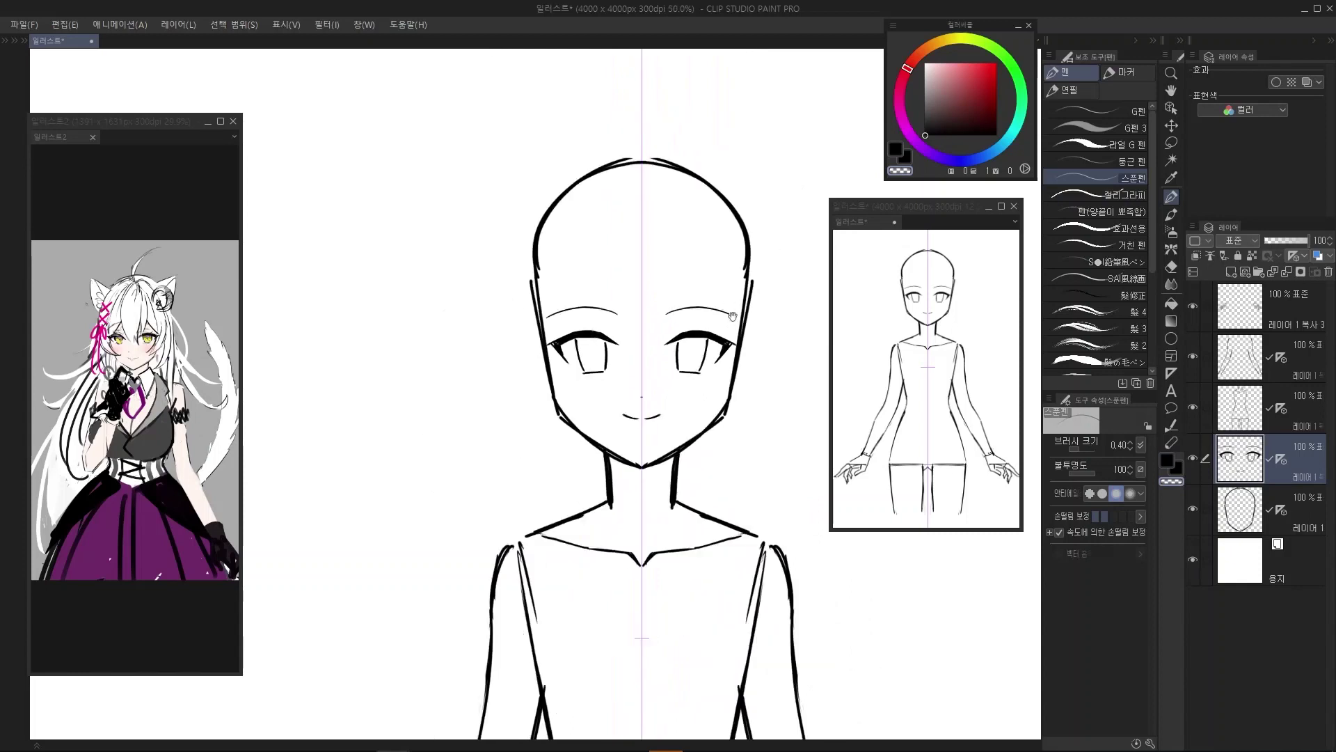
pyautogui.scroll(-3, 696, 306)
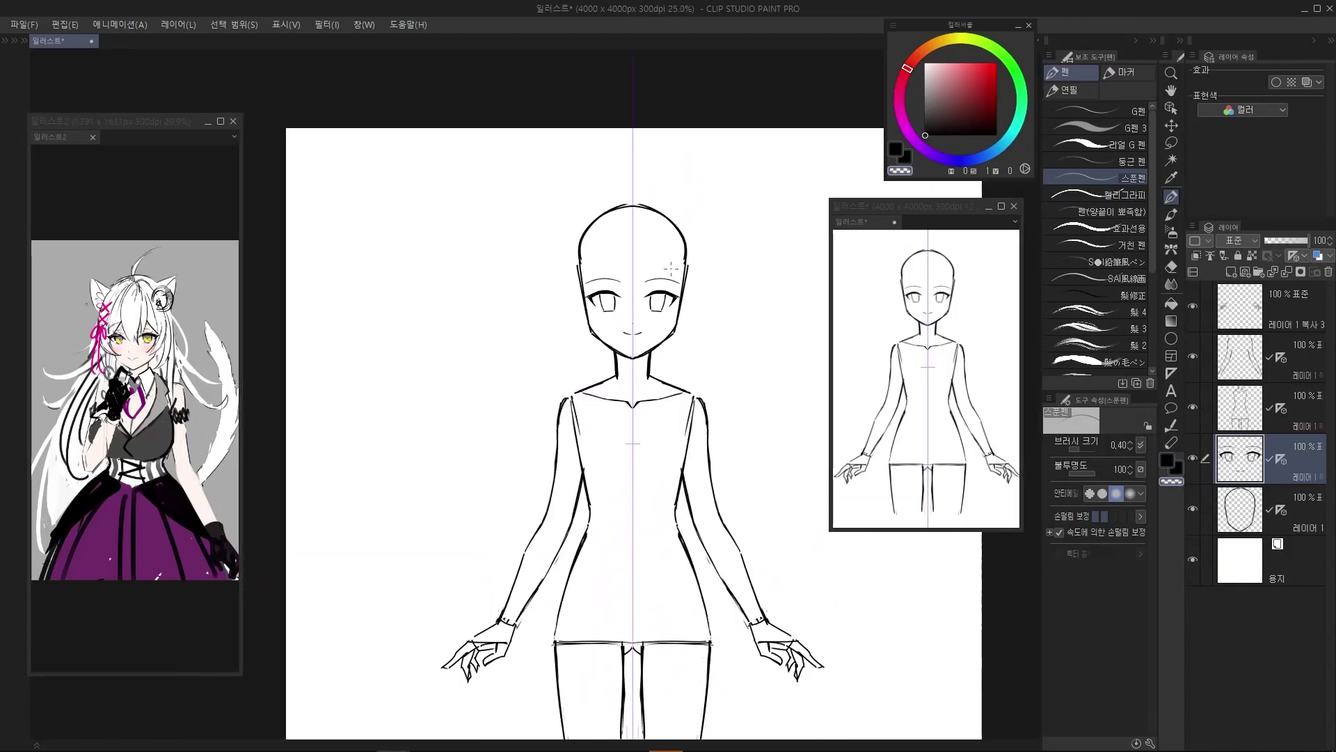
pyautogui.scroll(2, 755, 378)
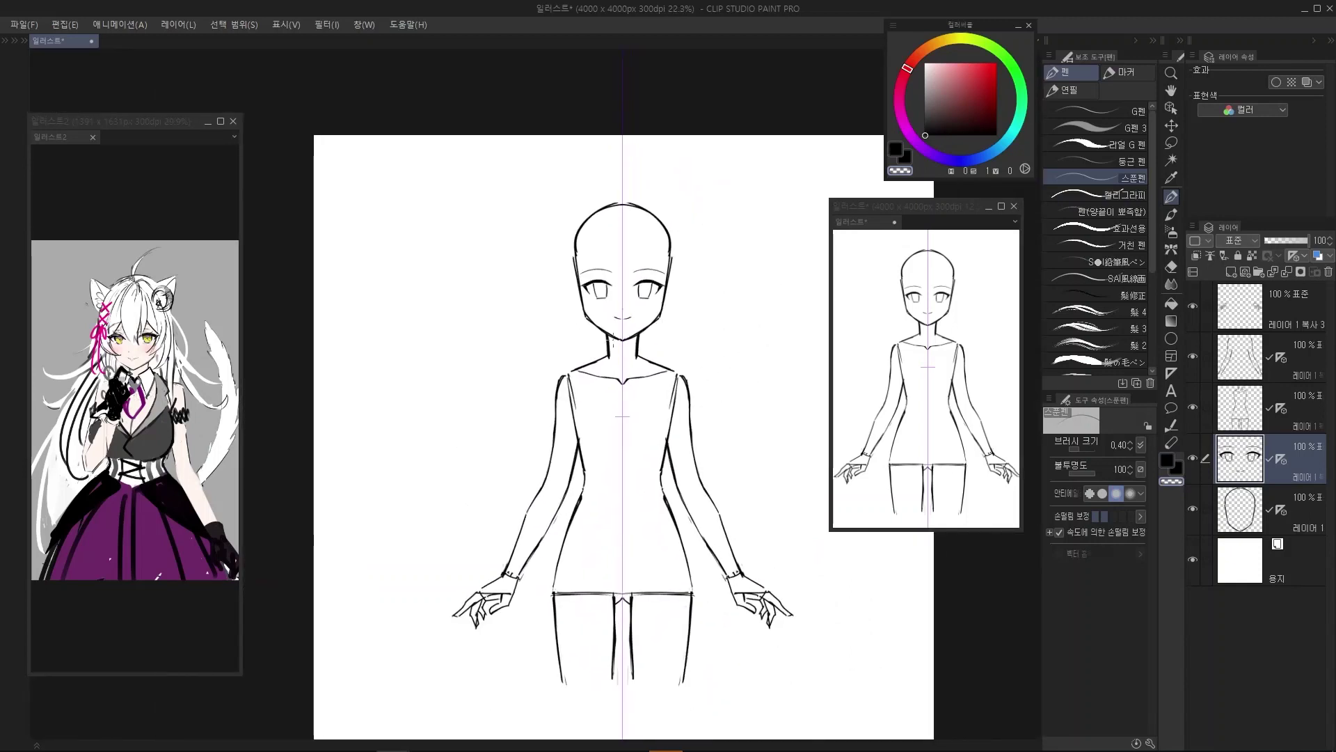
pyautogui.scroll(3, 659, 265)
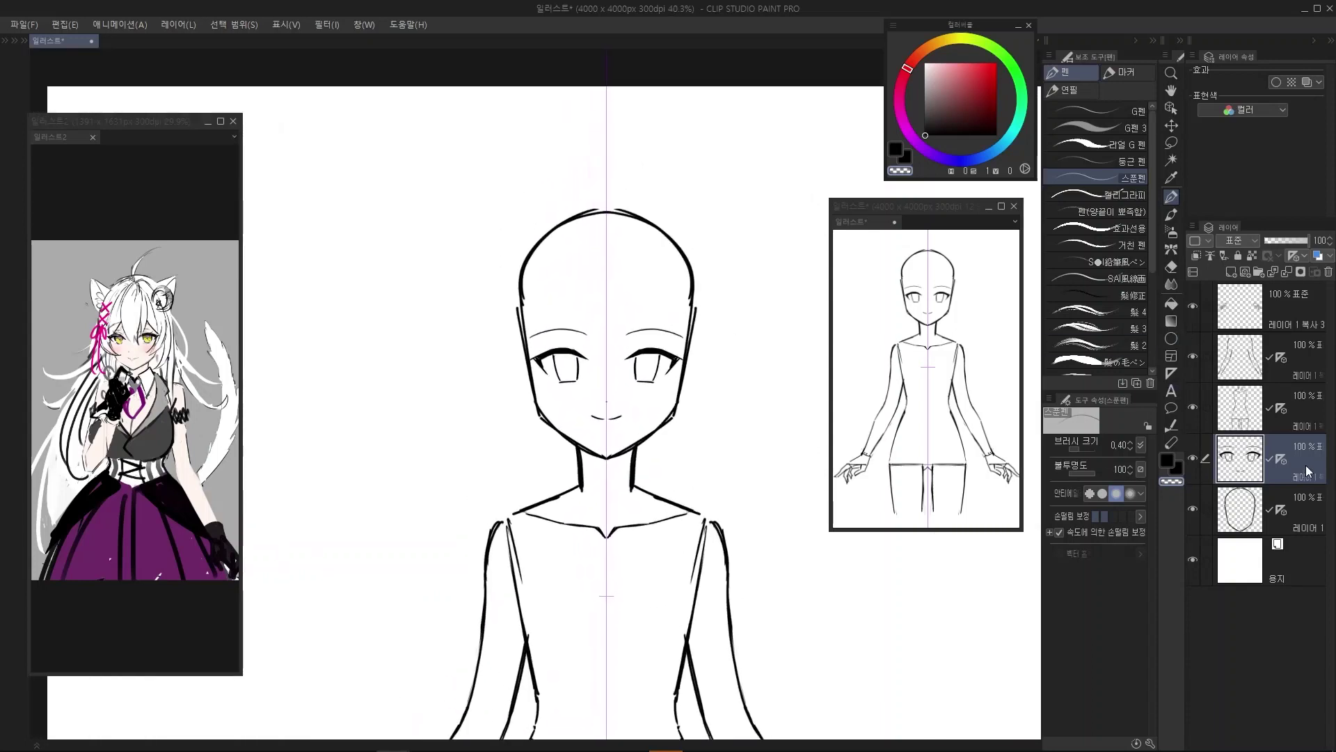
pyautogui.press('c')
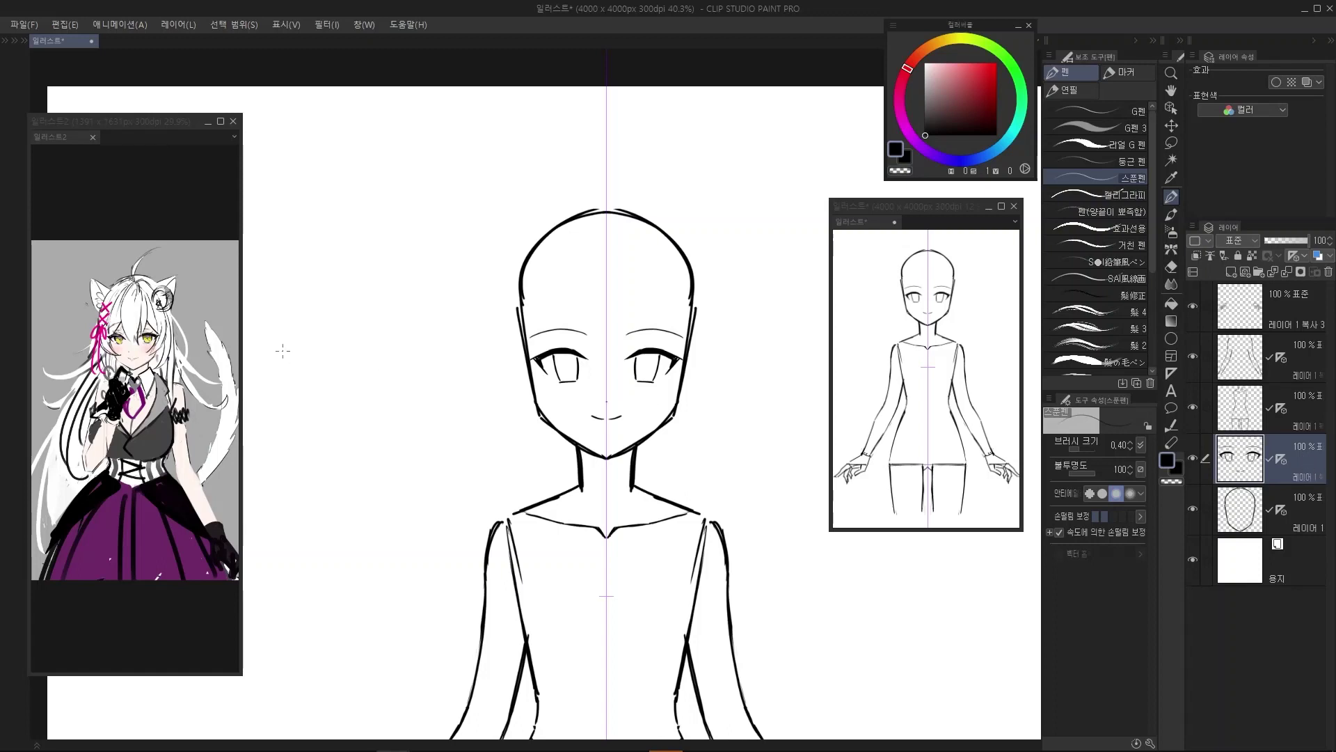
# Switch to the reference illustration and enlarge the character's face
pyautogui.click(185, 206)
pyautogui.scroll(2, 128, 370)
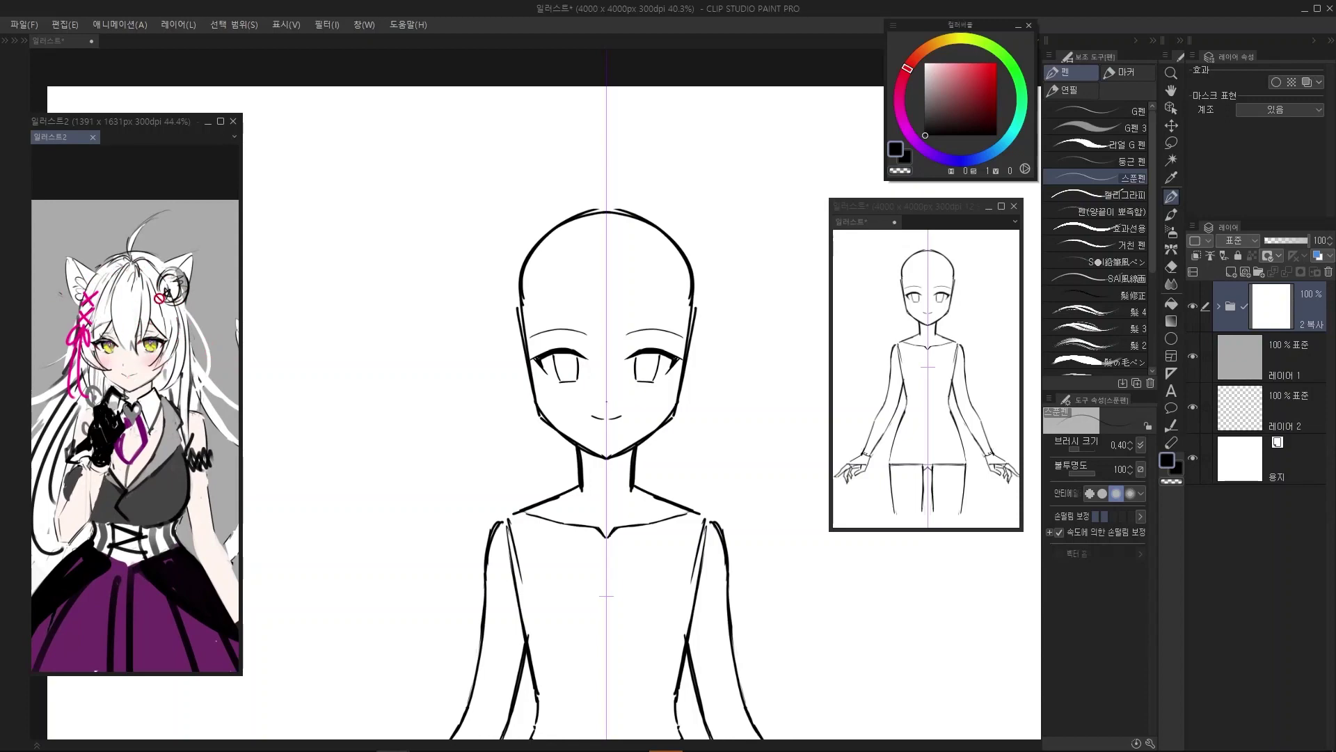
pyautogui.scroll(1, 143, 299)
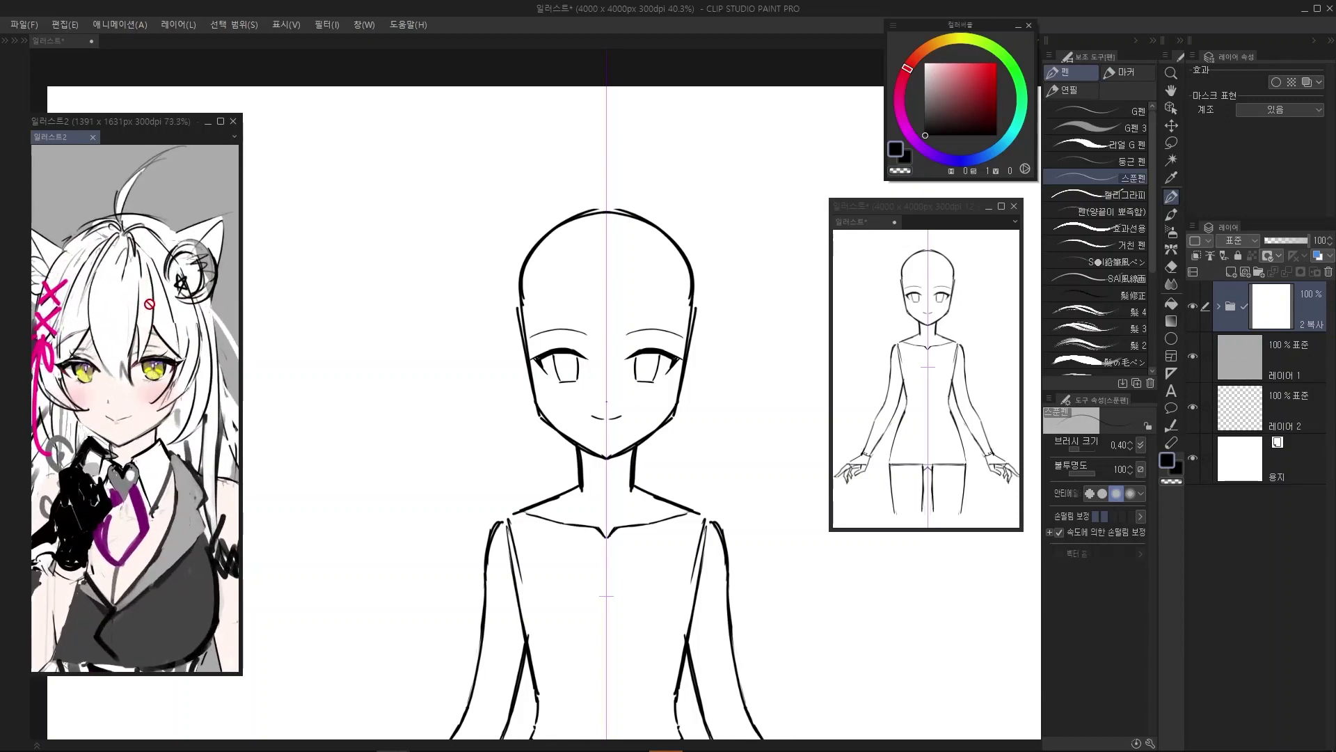
# Return to the body drawing and add an empty copy of the facial-features layer directly above it
pyautogui.click(464, 49)
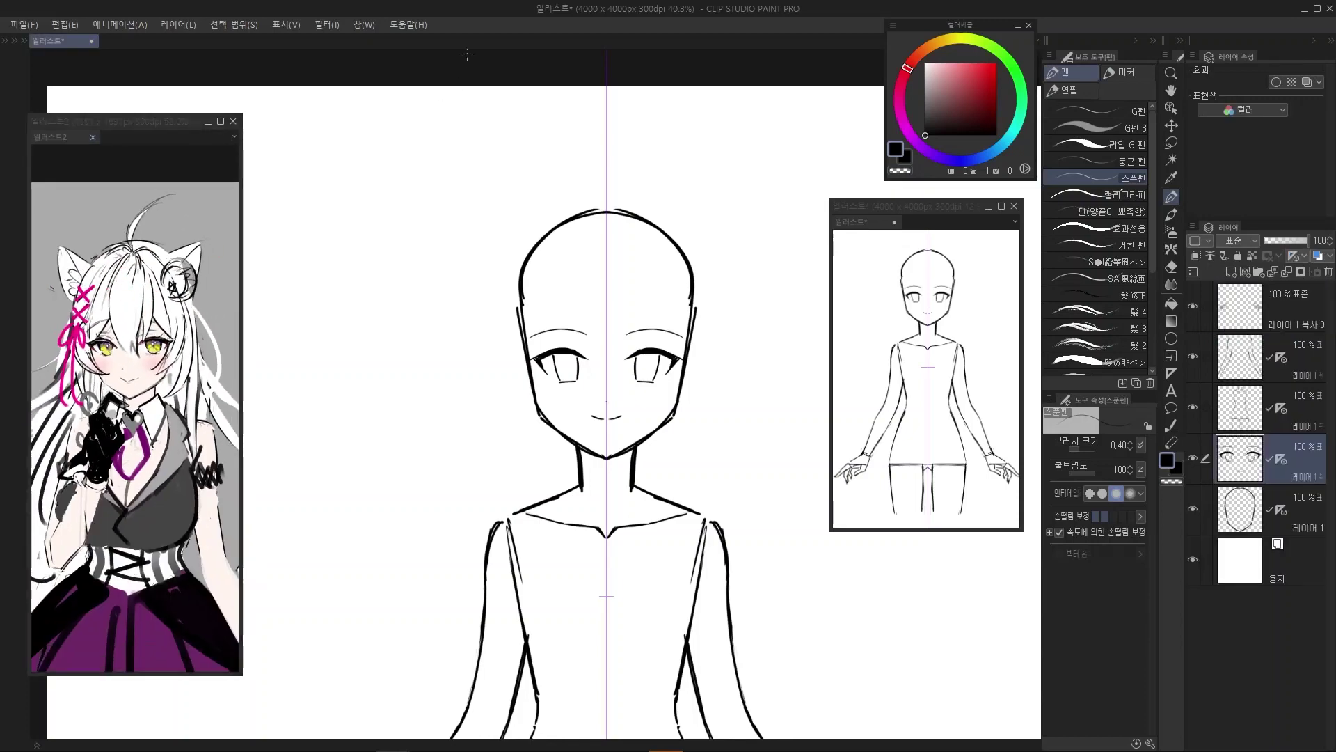
pyautogui.moveTo(462, 137); pyautogui.dragTo(530, 144)
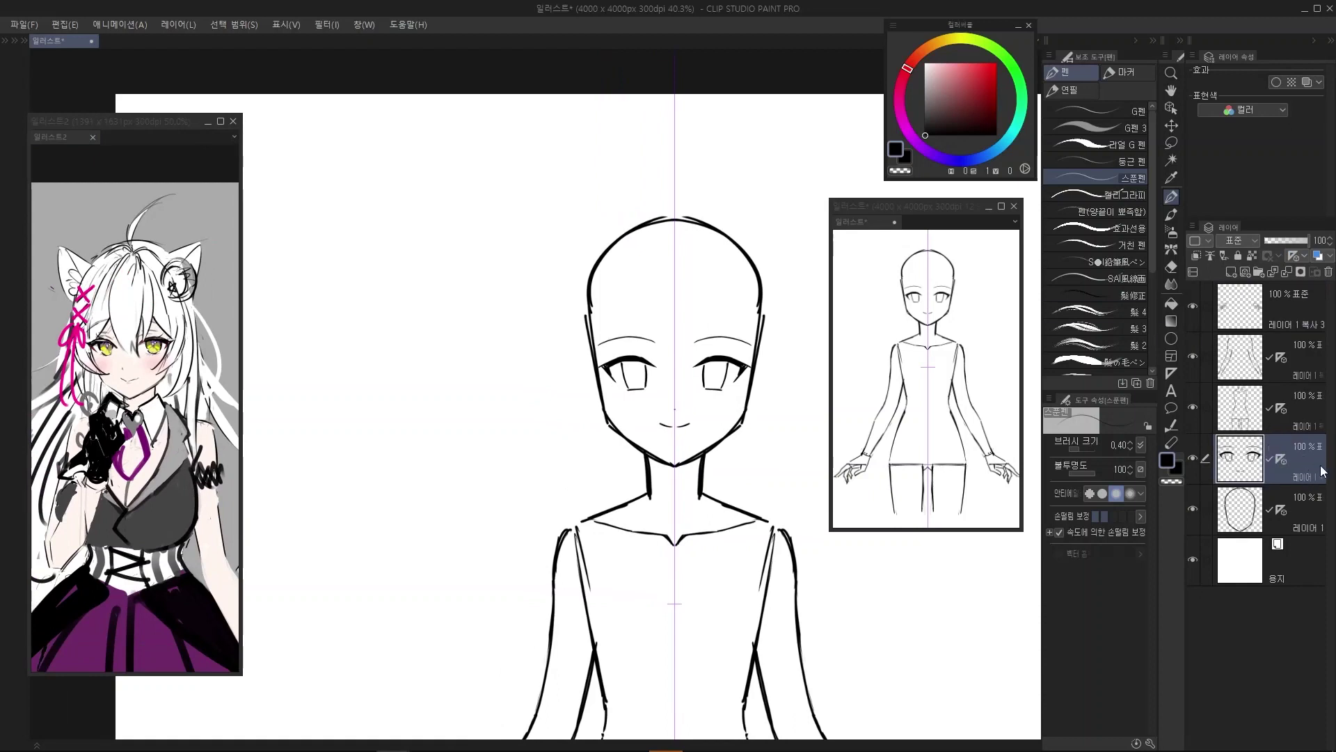
pyautogui.moveTo(1314, 462); pyautogui.dragTo(1314, 458)
pyautogui.press('Delete')
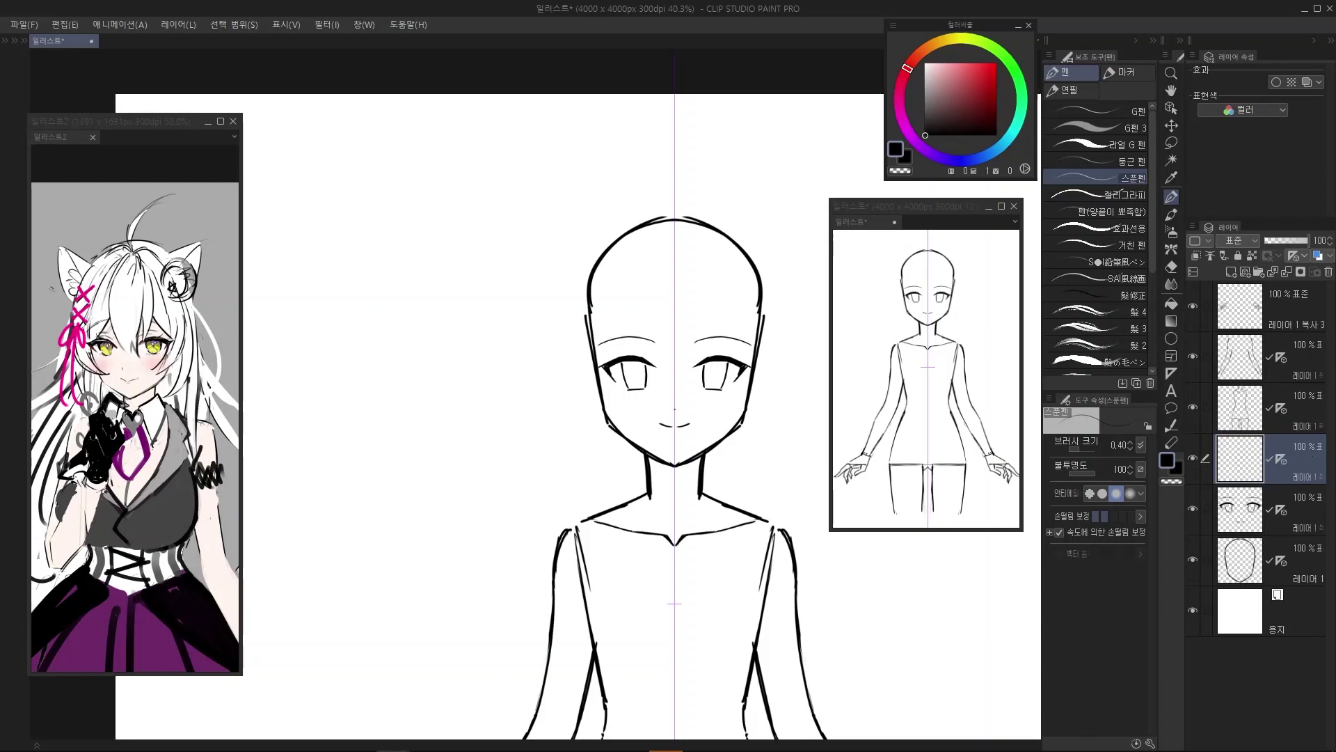
# Add a new layer and sketch a few thin, curved bang strands in the blank area beside the body
pyautogui.press('b')
pyautogui.moveTo(672, 244); pyautogui.dragTo(651, 244)
pyautogui.press('p')
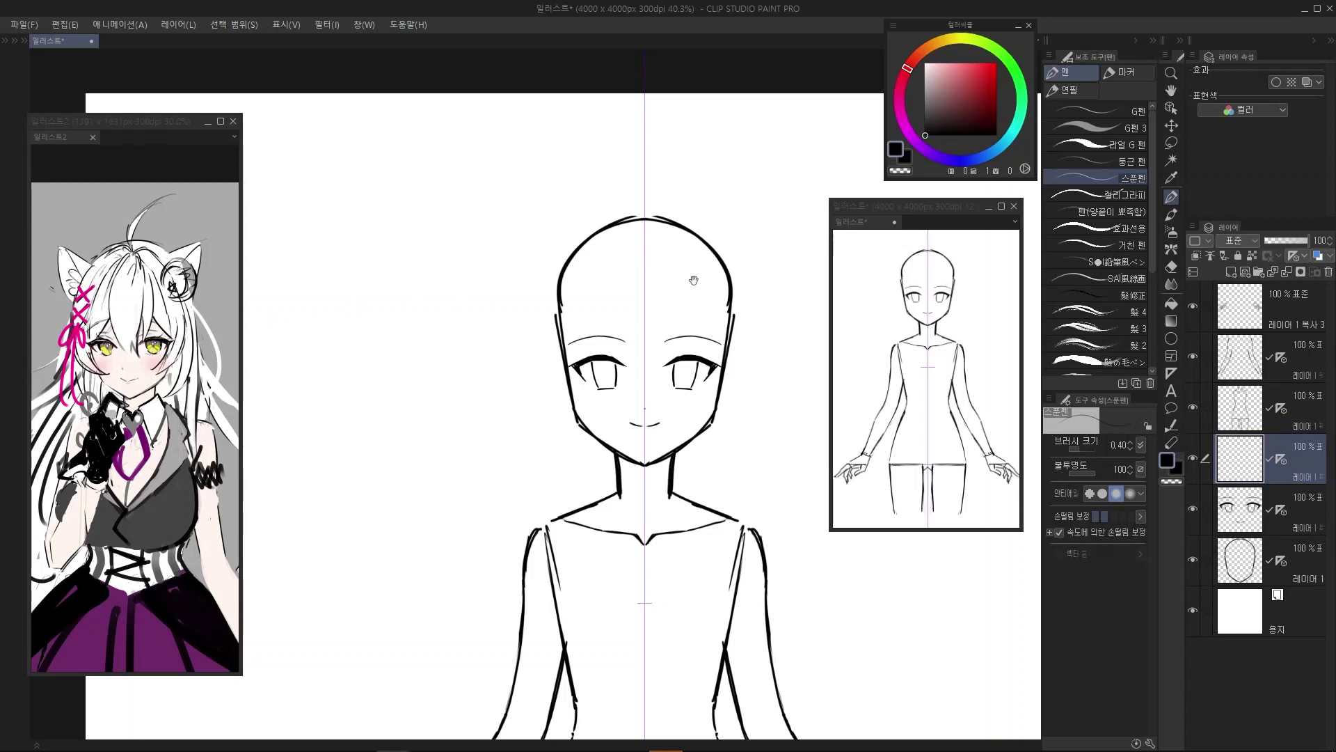
pyautogui.moveTo(694, 280); pyautogui.dragTo(664, 267)
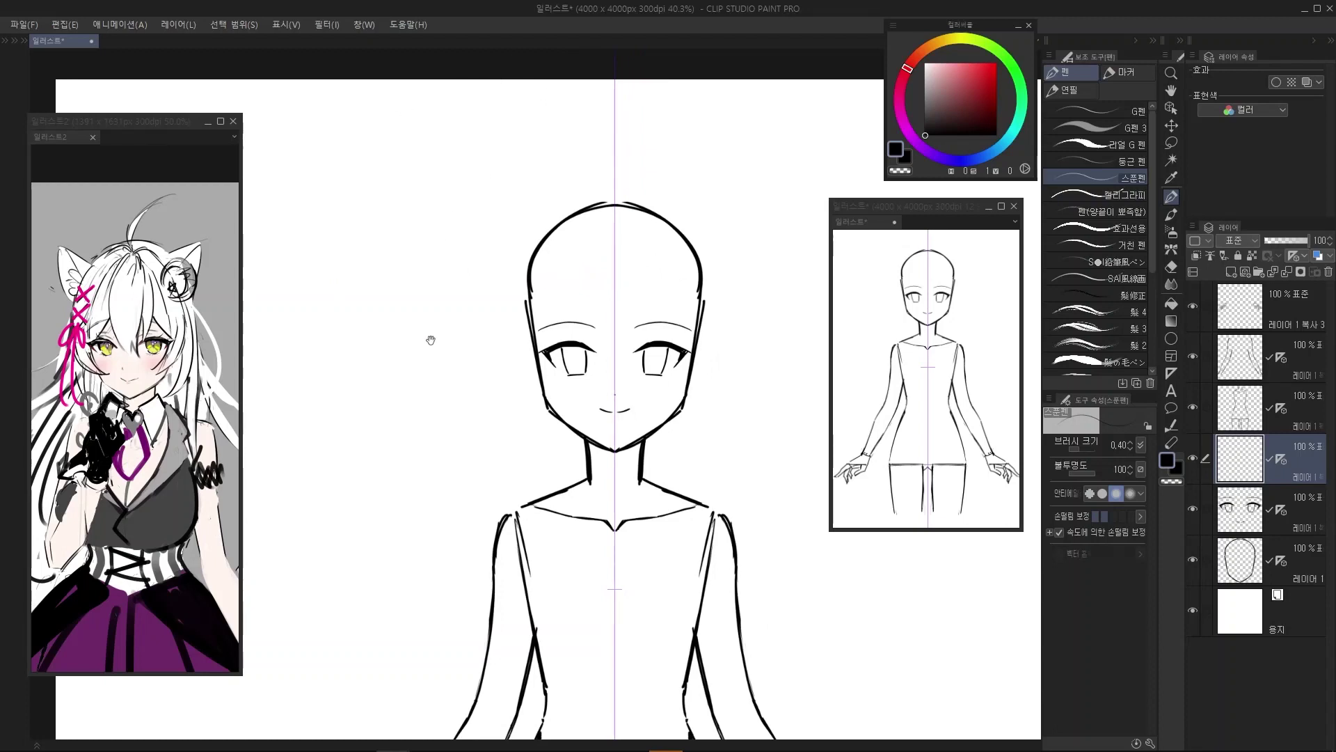
pyautogui.moveTo(410, 347); pyautogui.dragTo(473, 331)
pyautogui.scroll(1, 481, 306)
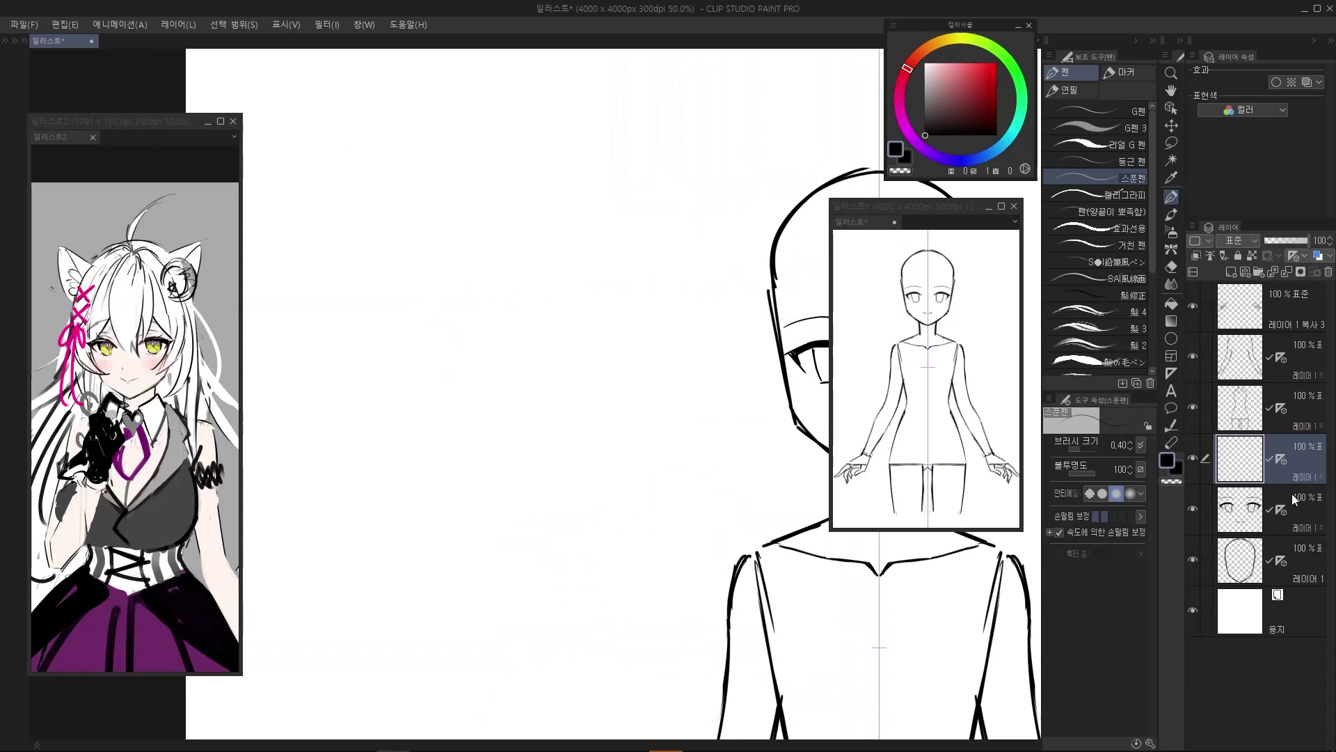
pyautogui.click(1230, 271)
pyautogui.hotkey('ctrl', 'z')
pyautogui.moveTo(418, 318); pyautogui.dragTo(398, 406)
pyautogui.hotkey('ctrl', 'z')
pyautogui.moveTo(415, 313)
pyautogui.mouseDown()
pyautogui.moveTo(407, 384)
pyautogui.moveTo(429, 416)
pyautogui.moveTo(432, 330)
pyautogui.moveTo(435, 409)
pyautogui.mouseUp()
pyautogui.hotkey('ctrl', 'z')
pyautogui.moveTo(437, 334)
pyautogui.mouseDown()
pyautogui.moveTo(436, 417)
pyautogui.moveTo(459, 422)
pyautogui.mouseUp()
pyautogui.hotkey('ctrl', 'z')
pyautogui.hotkey('ctrl', 'z')
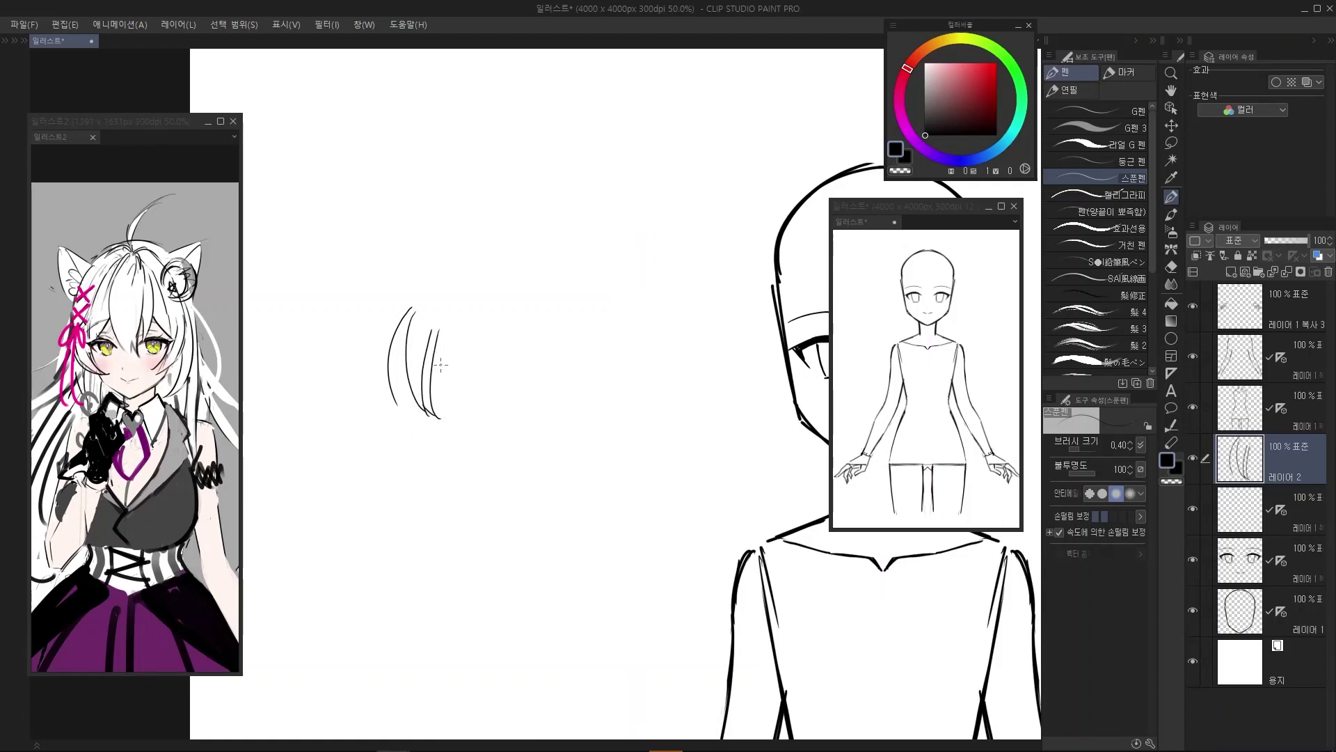
# Add a pointed V-shaped strand to the bangs and thicken the outer strand with brush size 0.70
pyautogui.moveTo(440, 359); pyautogui.dragTo(459, 418)
pyautogui.moveTo(465, 367); pyautogui.dragTo(460, 418)
pyautogui.moveTo(405, 357); pyautogui.dragTo(402, 412)
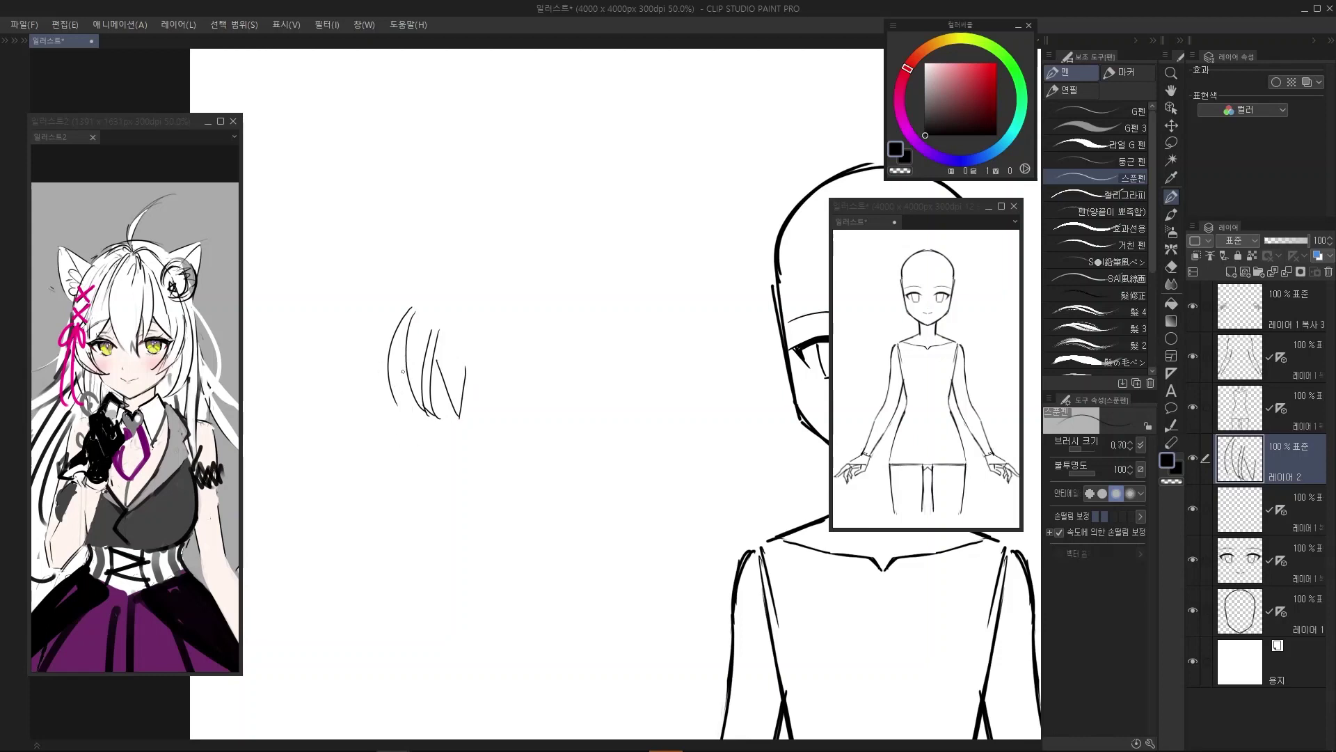
pyautogui.hotkey('ctrl', 'z')
pyautogui.moveTo(408, 364); pyautogui.dragTo(400, 417)
pyautogui.moveTo(399, 404); pyautogui.dragTo(406, 422)
pyautogui.hotkey('ctrl', 'z')
pyautogui.moveTo(401, 320)
pyautogui.mouseDown()
pyautogui.moveTo(391, 405)
pyautogui.moveTo(405, 421)
pyautogui.mouseUp()
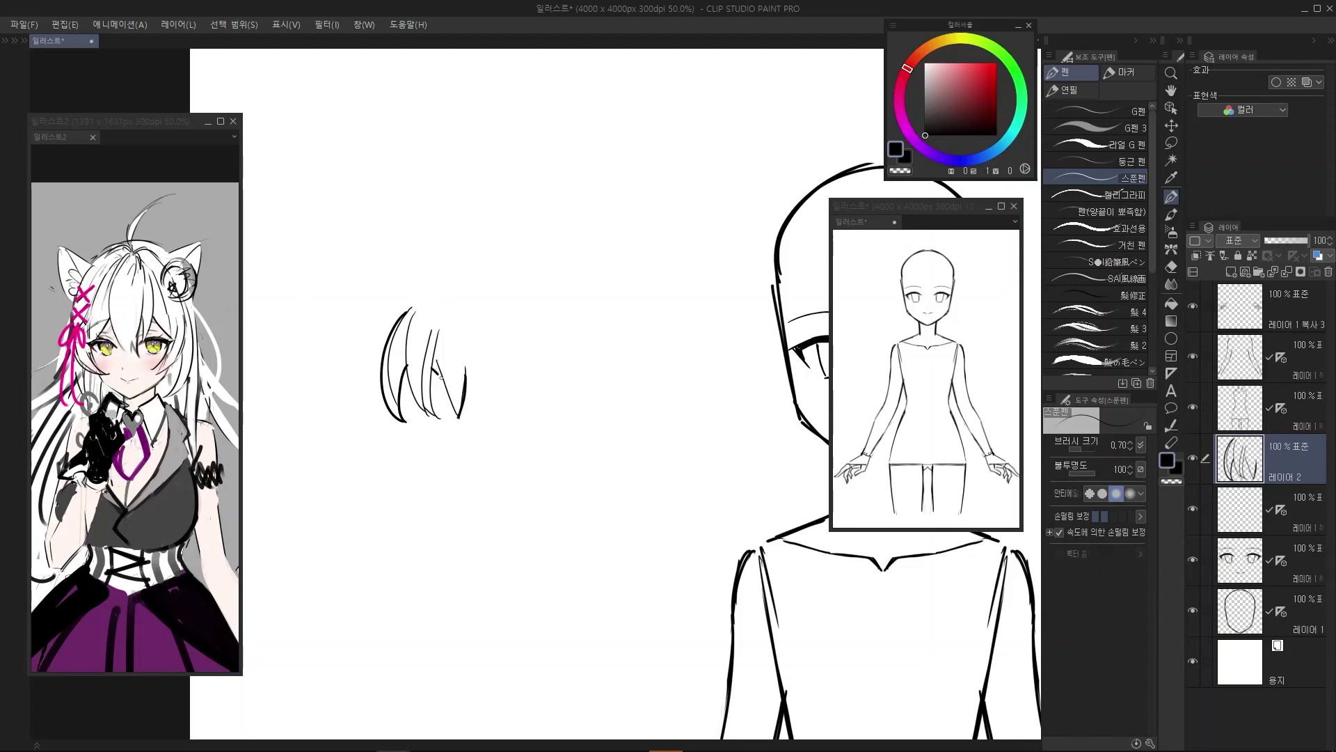
# Draw a long curved side lock with a forked, pointed tip on the right of the bangs
pyautogui.hotkey('ctrl', 'z')
pyautogui.moveTo(436, 361); pyautogui.dragTo(459, 416)
pyautogui.moveTo(444, 311); pyautogui.dragTo(483, 341)
pyautogui.hotkey('ctrl', 'z')
pyautogui.moveTo(444, 276)
pyautogui.mouseDown()
pyautogui.moveTo(496, 394)
pyautogui.moveTo(495, 424)
pyautogui.mouseUp()
pyautogui.hotkey('ctrl', 'z')
pyautogui.moveTo(431, 297)
pyautogui.mouseDown()
pyautogui.moveTo(448, 293)
pyautogui.moveTo(459, 436)
pyautogui.moveTo(478, 442)
pyautogui.moveTo(469, 474)
pyautogui.mouseUp()
pyautogui.hotkey('ctrl', 'z')
pyautogui.hotkey('ctrl', 'z')
pyautogui.moveTo(475, 426)
pyautogui.mouseDown()
pyautogui.moveTo(461, 451)
pyautogui.moveTo(483, 437)
pyautogui.moveTo(464, 447)
pyautogui.moveTo(497, 408)
pyautogui.mouseUp()
pyautogui.moveTo(471, 352); pyautogui.dragTo(453, 419)
pyautogui.hotkey('ctrl', 'z')
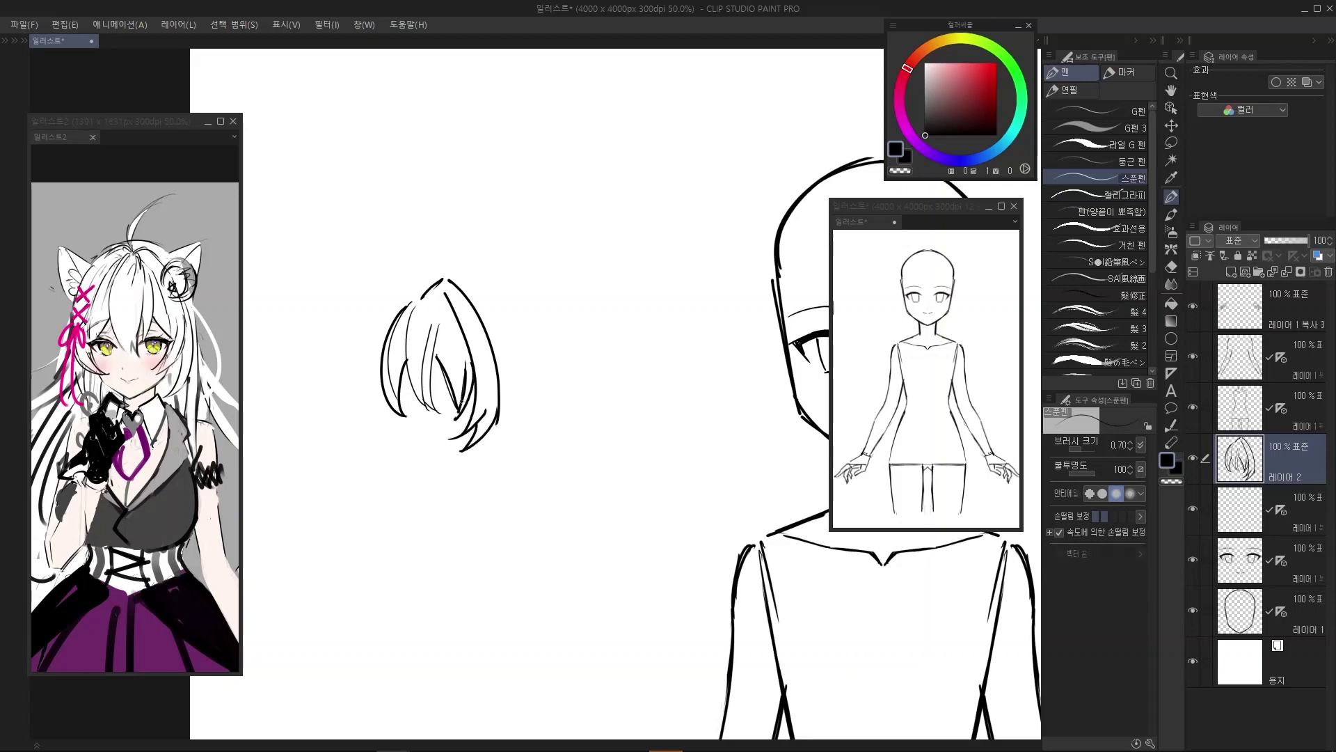
# Outline the matching side lock on the left, curving from the hair parting down to an inward-turned tip
pyautogui.moveTo(395, 277)
pyautogui.mouseDown()
pyautogui.moveTo(419, 293)
pyautogui.moveTo(354, 368)
pyautogui.moveTo(359, 340)
pyautogui.moveTo(354, 409)
pyautogui.mouseUp()
pyautogui.hotkey('ctrl', 'z')
pyautogui.hotkey('ctrl', 'z')
pyautogui.moveTo(357, 331); pyautogui.dragTo(392, 431)
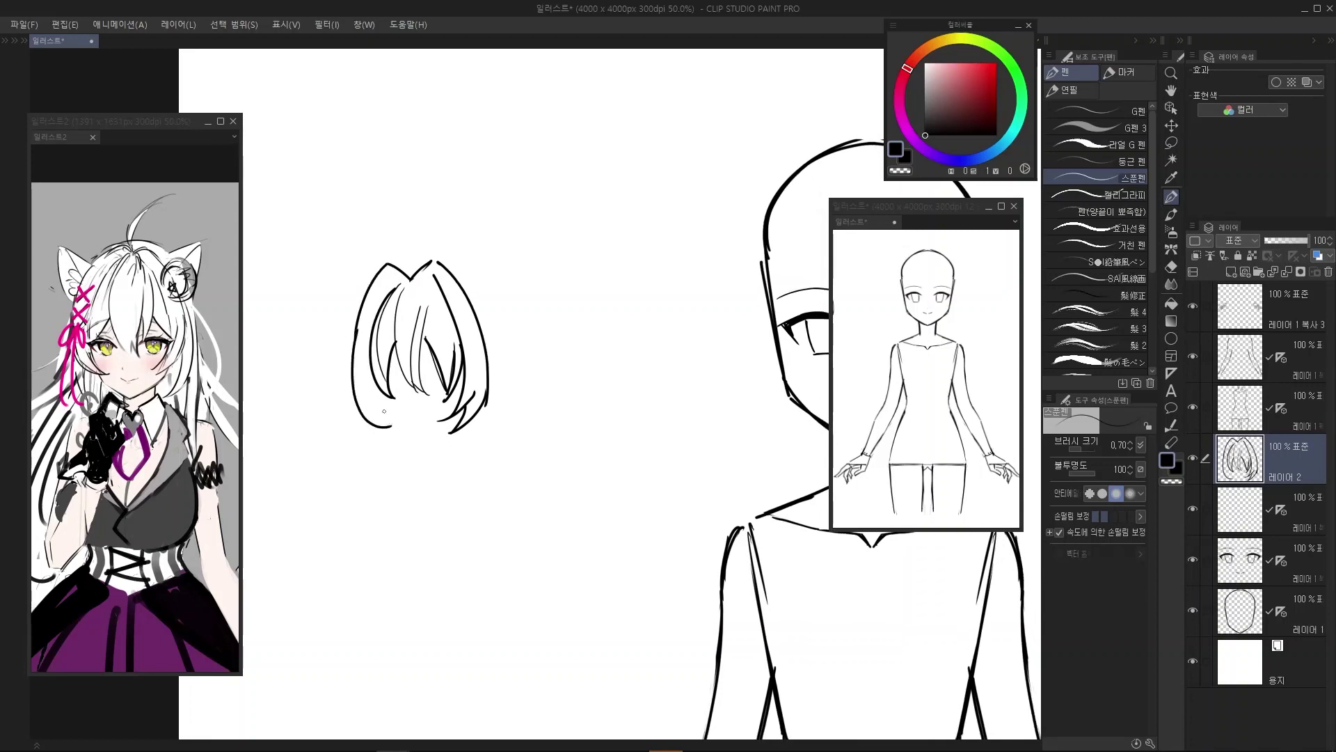
pyautogui.hotkey('ctrl', 'z')
pyautogui.moveTo(357, 330)
pyautogui.mouseDown()
pyautogui.moveTo(395, 436)
pyautogui.moveTo(373, 397)
pyautogui.mouseUp()
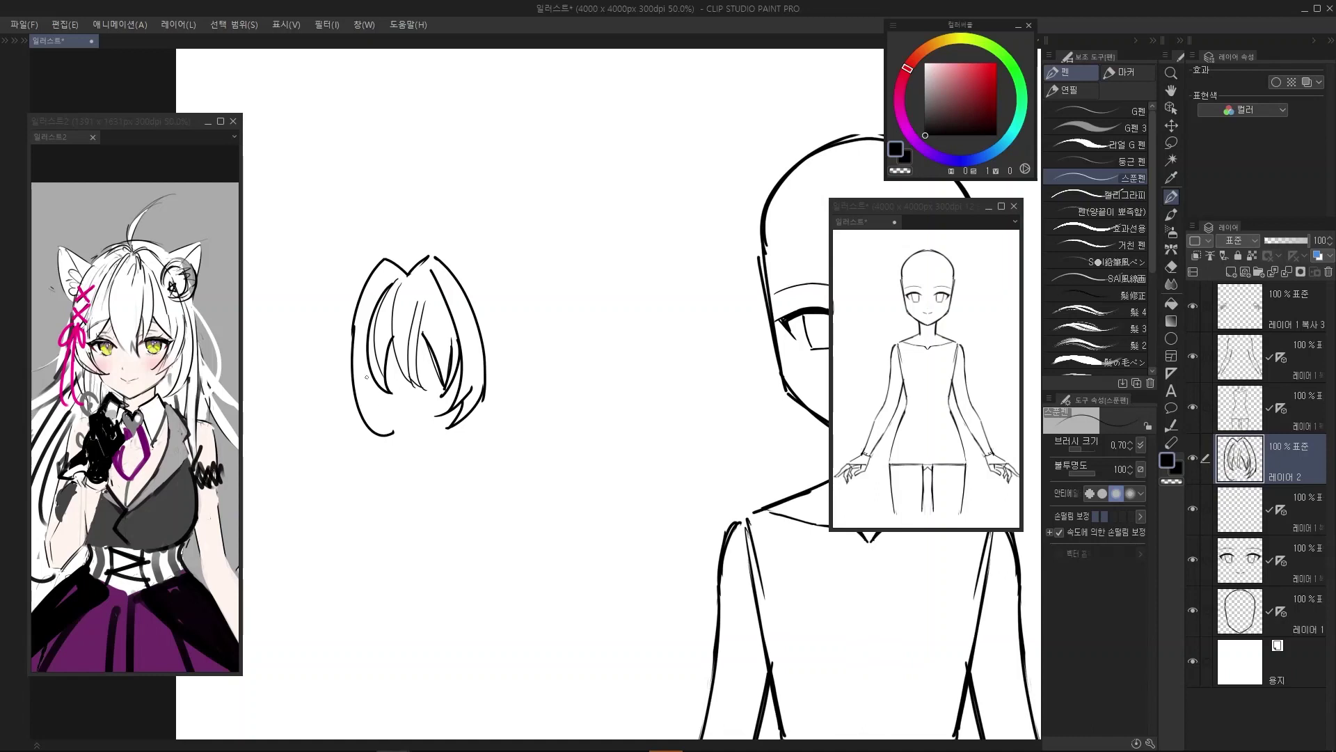
pyautogui.hotkey('ctrl', 'z')
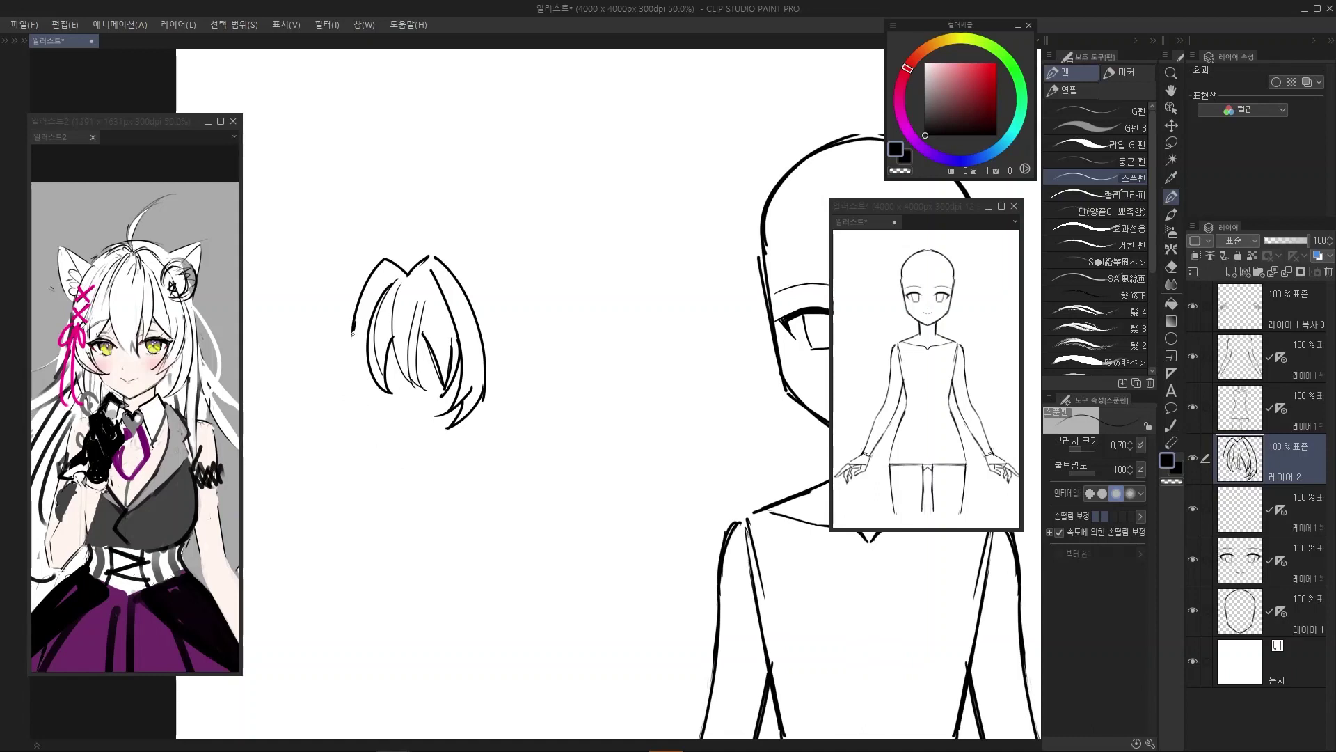
pyautogui.moveTo(352, 333); pyautogui.dragTo(388, 422)
pyautogui.moveTo(370, 282); pyautogui.dragTo(364, 375)
# Add short hatching strokes inside both folds of the hair parting to suggest the roots
pyautogui.scroll(2, 387, 275)
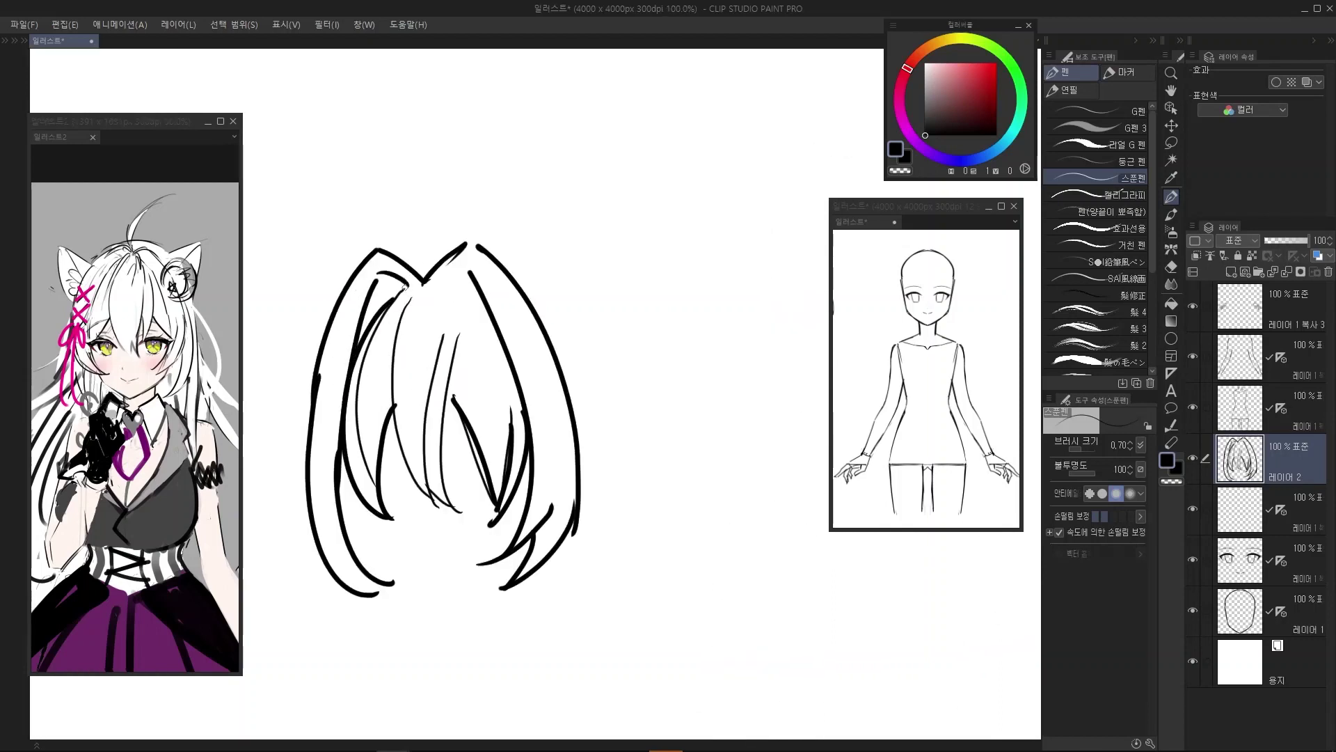
pyautogui.moveTo(374, 295); pyautogui.dragTo(394, 300)
pyautogui.moveTo(376, 306)
pyautogui.mouseDown()
pyautogui.moveTo(465, 269)
pyautogui.moveTo(460, 279)
pyautogui.mouseUp()
pyautogui.hotkey('ctrl', 'z')
pyautogui.moveTo(458, 287); pyautogui.dragTo(473, 289)
pyautogui.moveTo(458, 314)
pyautogui.mouseDown()
pyautogui.moveTo(446, 240)
pyautogui.moveTo(444, 299)
pyautogui.moveTo(478, 290)
pyautogui.moveTo(402, 288)
pyautogui.mouseUp()
pyautogui.scroll(-1, 445, 296)
pyautogui.scroll(1, 430, 248)
pyautogui.moveTo(363, 296); pyautogui.dragTo(378, 277)
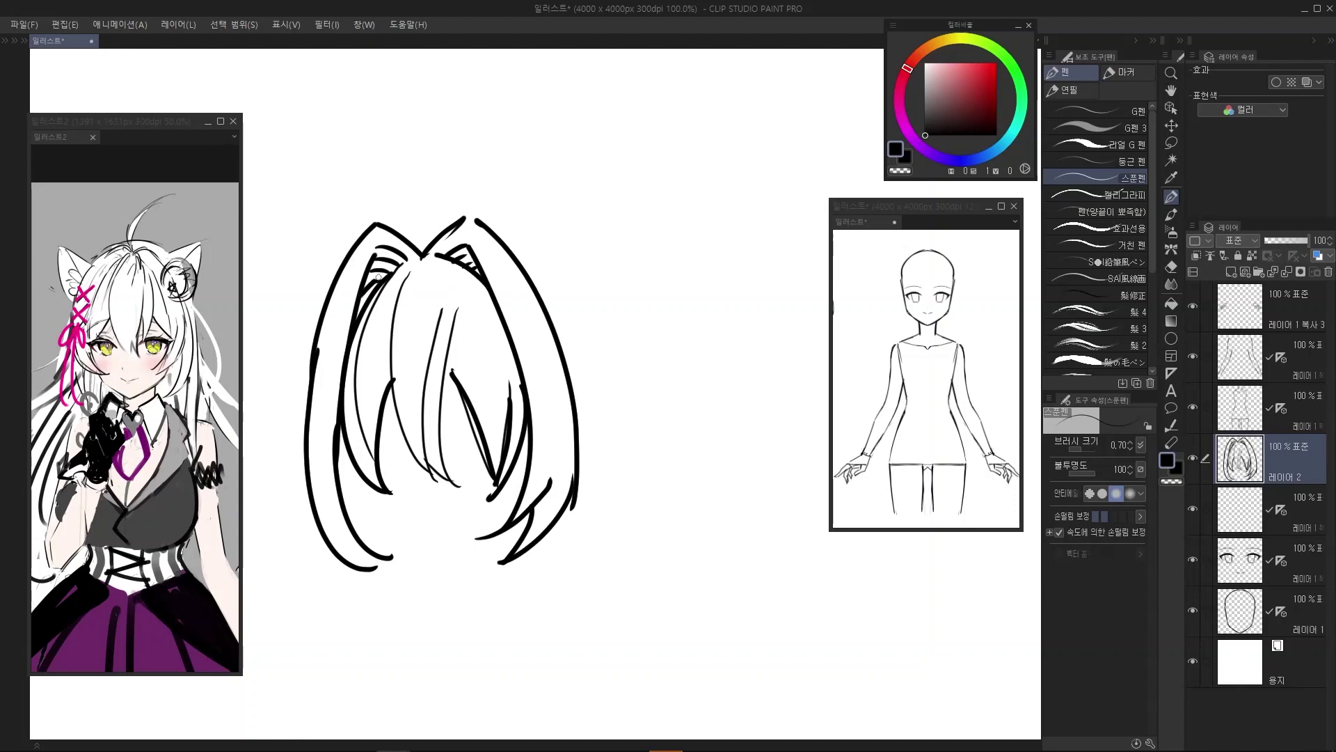
pyautogui.scroll(-2, 445, 254)
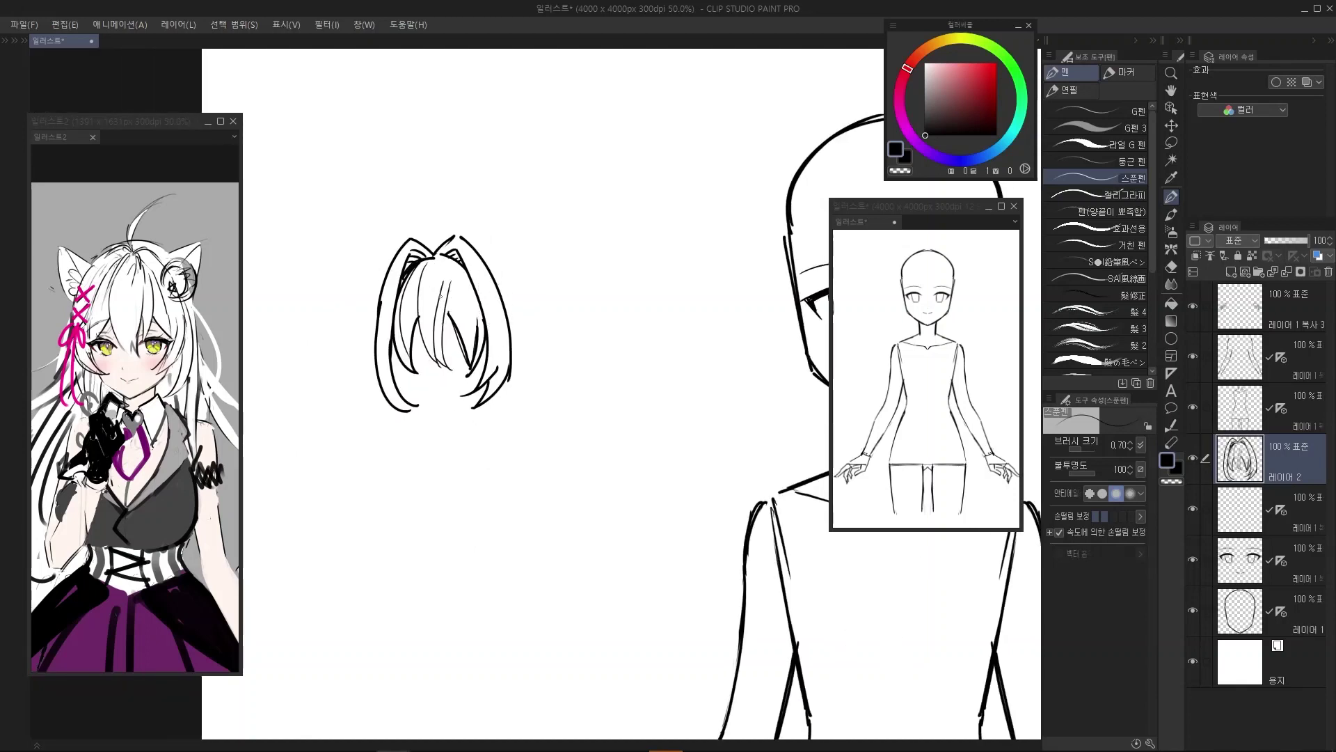
# Add extra pointed strands to the centre of the bangs
pyautogui.scroll(1, 440, 297)
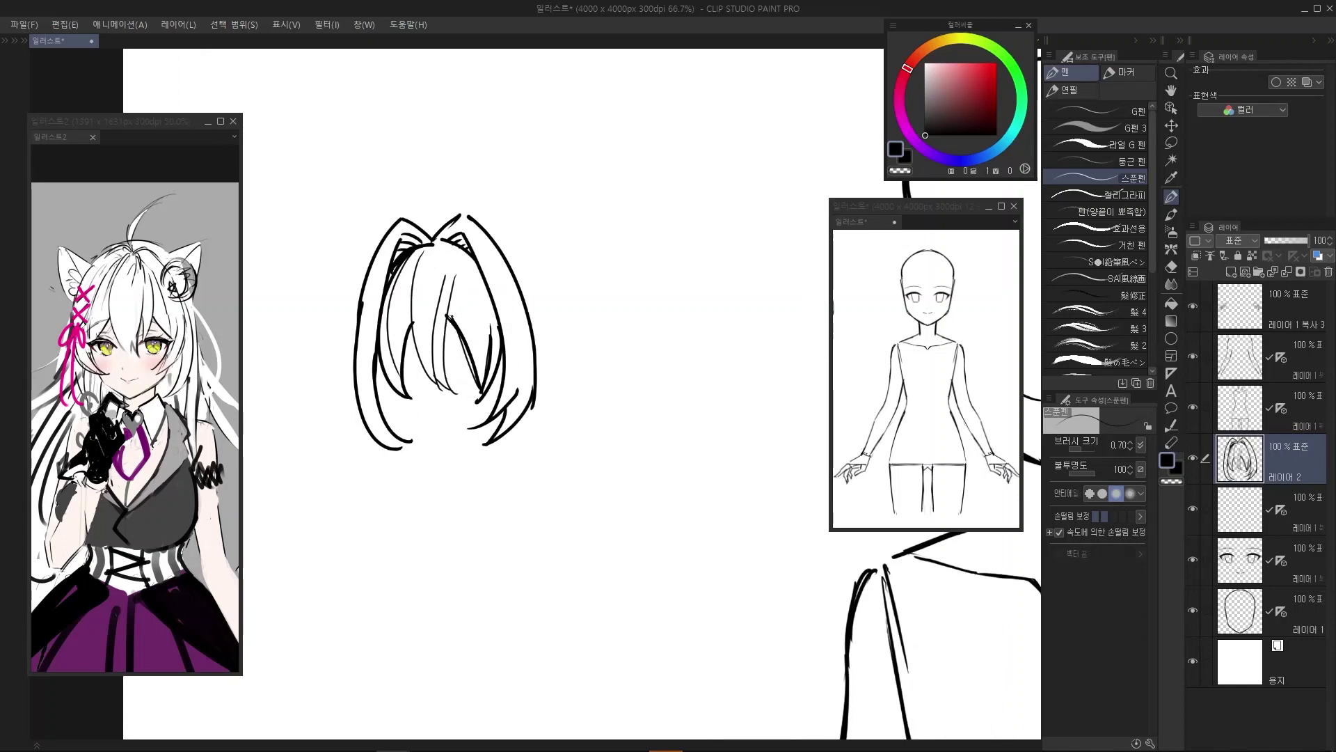
pyautogui.moveTo(446, 314); pyautogui.dragTo(453, 394)
pyautogui.moveTo(410, 321); pyautogui.dragTo(406, 398)
pyautogui.moveTo(429, 344)
pyautogui.mouseDown()
pyautogui.moveTo(433, 387)
pyautogui.moveTo(491, 386)
pyautogui.moveTo(464, 373)
pyautogui.mouseUp()
pyautogui.scroll(-1, 436, 338)
pyautogui.hotkey('ctrl', 'z')
pyautogui.scroll(-1, 495, 395)
pyautogui.scroll(1, 453, 332)
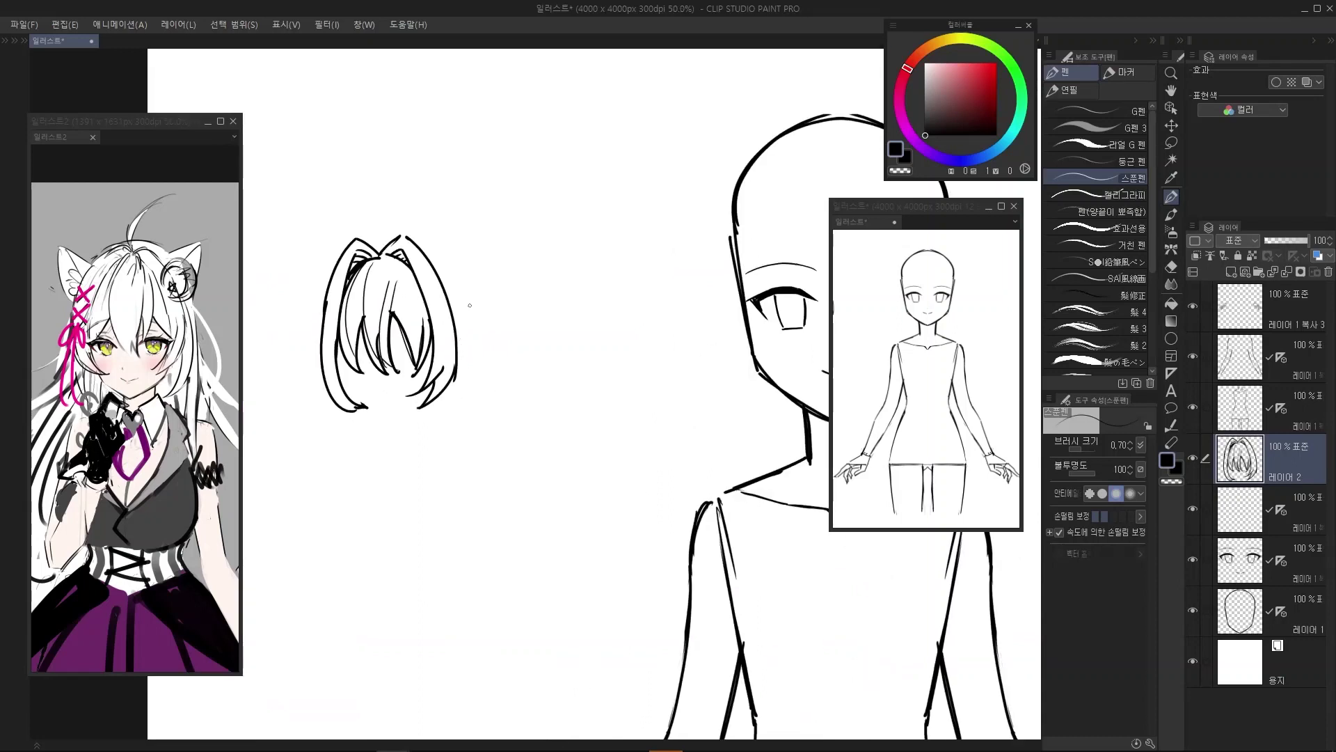
# Draw a longer layered lock with a split tip behind the right side lock and extend its outline to the crown
pyautogui.hotkey('ctrl', 'z')
pyautogui.moveTo(443, 265)
pyautogui.mouseDown()
pyautogui.moveTo(470, 374)
pyautogui.moveTo(463, 423)
pyautogui.moveTo(444, 393)
pyautogui.moveTo(424, 475)
pyautogui.mouseUp()
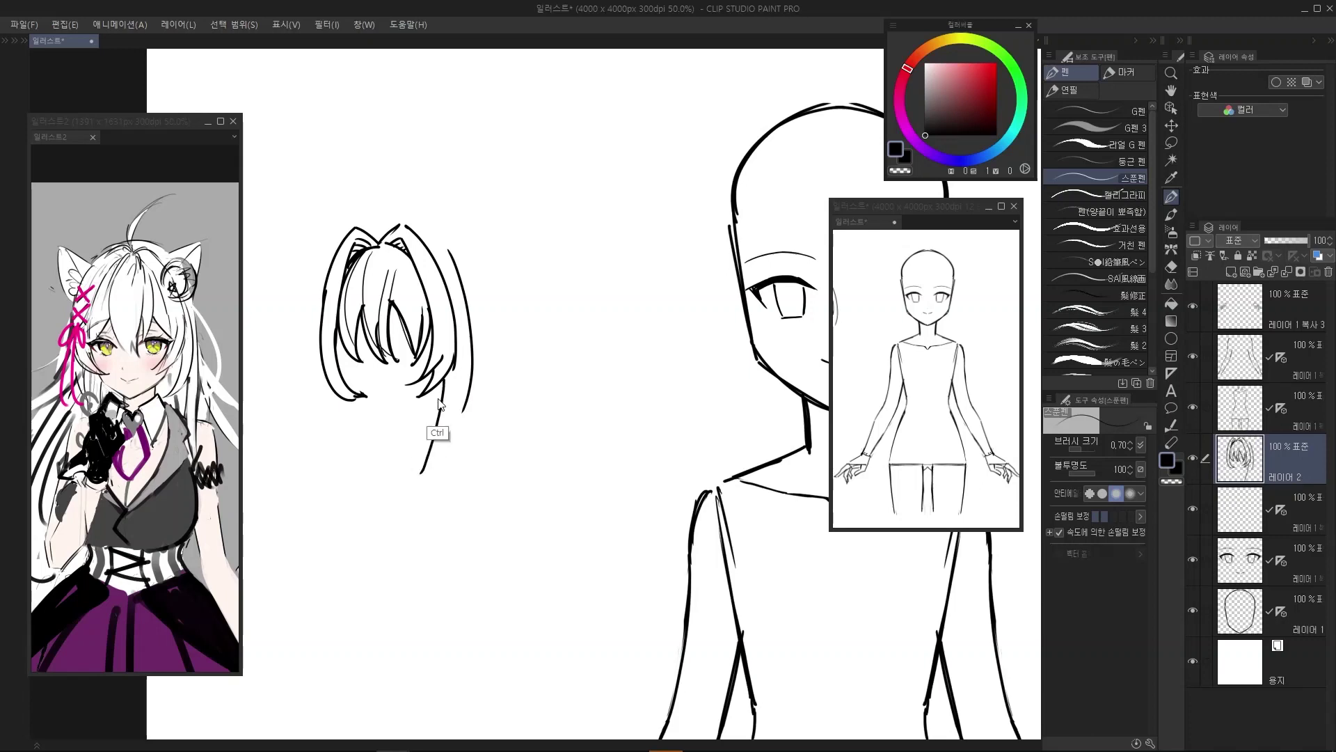
pyautogui.hotkey('ctrl', 'z')
pyautogui.moveTo(444, 380); pyautogui.dragTo(411, 480)
pyautogui.hotkey('ctrl', 'z')
pyautogui.moveTo(440, 384)
pyautogui.mouseDown()
pyautogui.moveTo(405, 484)
pyautogui.moveTo(453, 405)
pyautogui.mouseUp()
pyautogui.hotkey('ctrl', 'z')
pyautogui.moveTo(413, 481); pyautogui.dragTo(452, 413)
pyautogui.moveTo(452, 415)
pyautogui.mouseDown()
pyautogui.moveTo(453, 496)
pyautogui.moveTo(434, 517)
pyautogui.moveTo(467, 376)
pyautogui.mouseUp()
pyautogui.hotkey('ctrl', 'z')
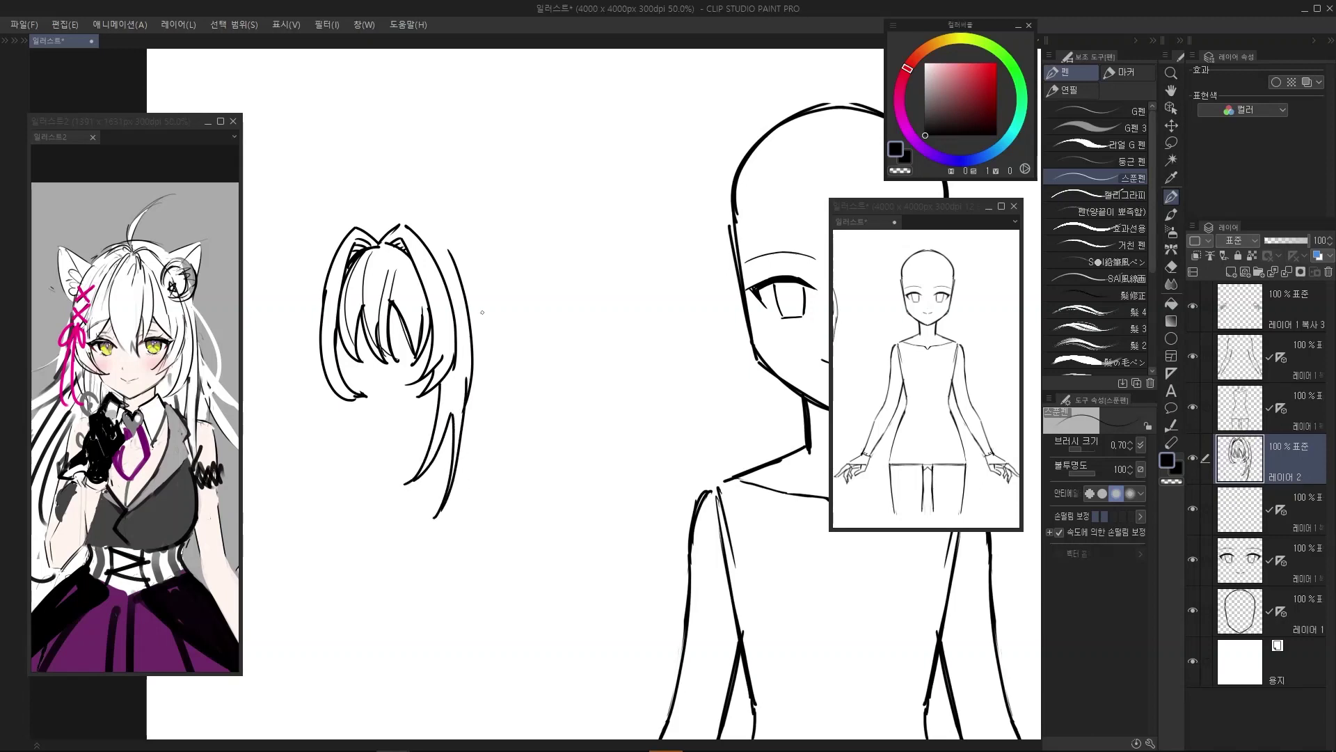
pyautogui.moveTo(432, 230); pyautogui.dragTo(472, 258)
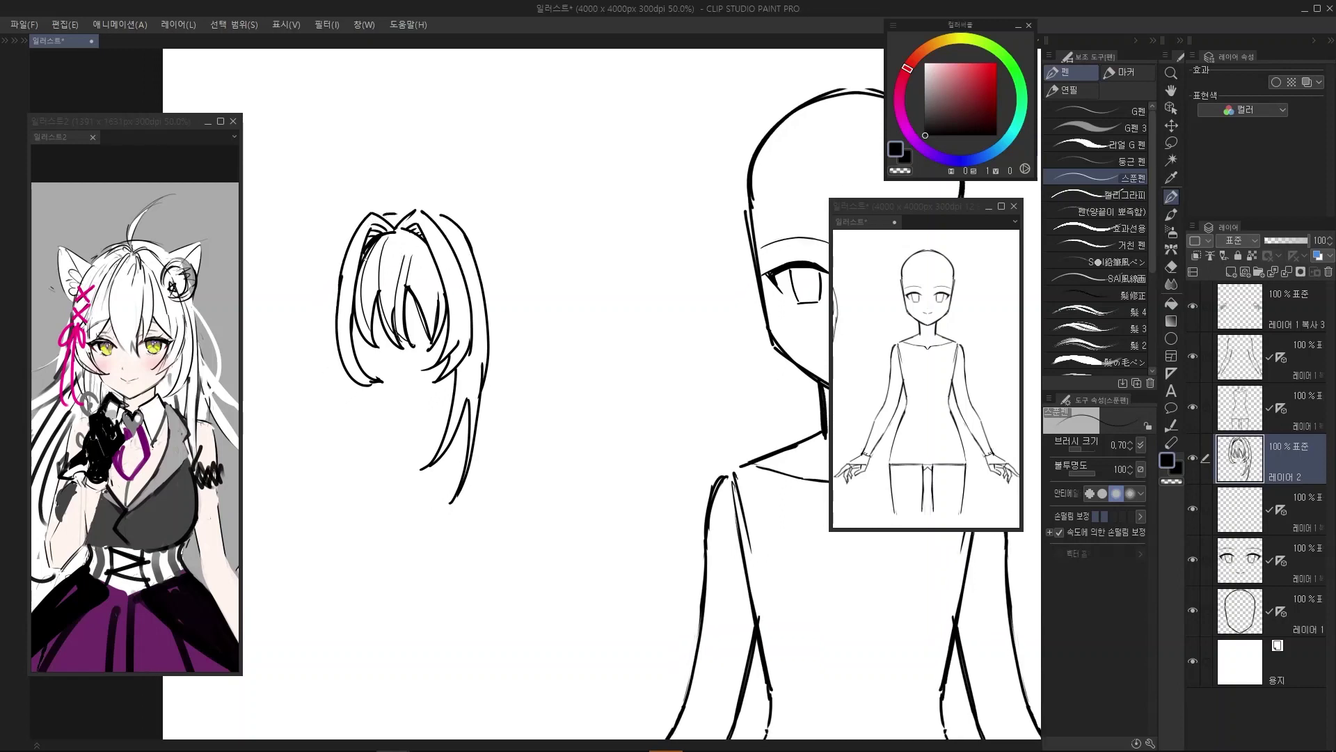
# Draw the matching longer lock below the left side lock, with inner lines meeting at its tip
pyautogui.moveTo(362, 258); pyautogui.dragTo(365, 254)
pyautogui.moveTo(341, 344); pyautogui.dragTo(384, 497)
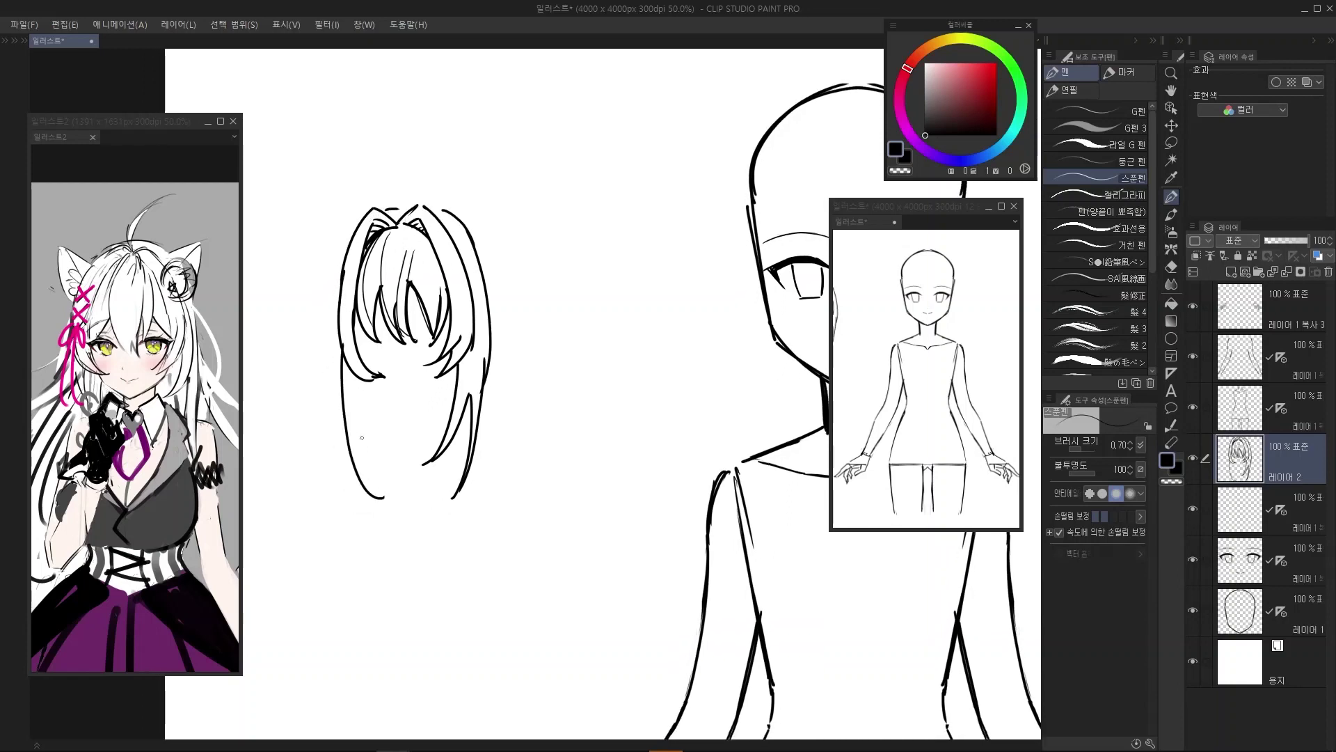
pyautogui.moveTo(357, 428); pyautogui.dragTo(381, 501)
pyautogui.hotkey('ctrl', 'z')
pyautogui.moveTo(353, 398); pyautogui.dragTo(394, 500)
pyautogui.moveTo(360, 440); pyautogui.dragTo(396, 490)
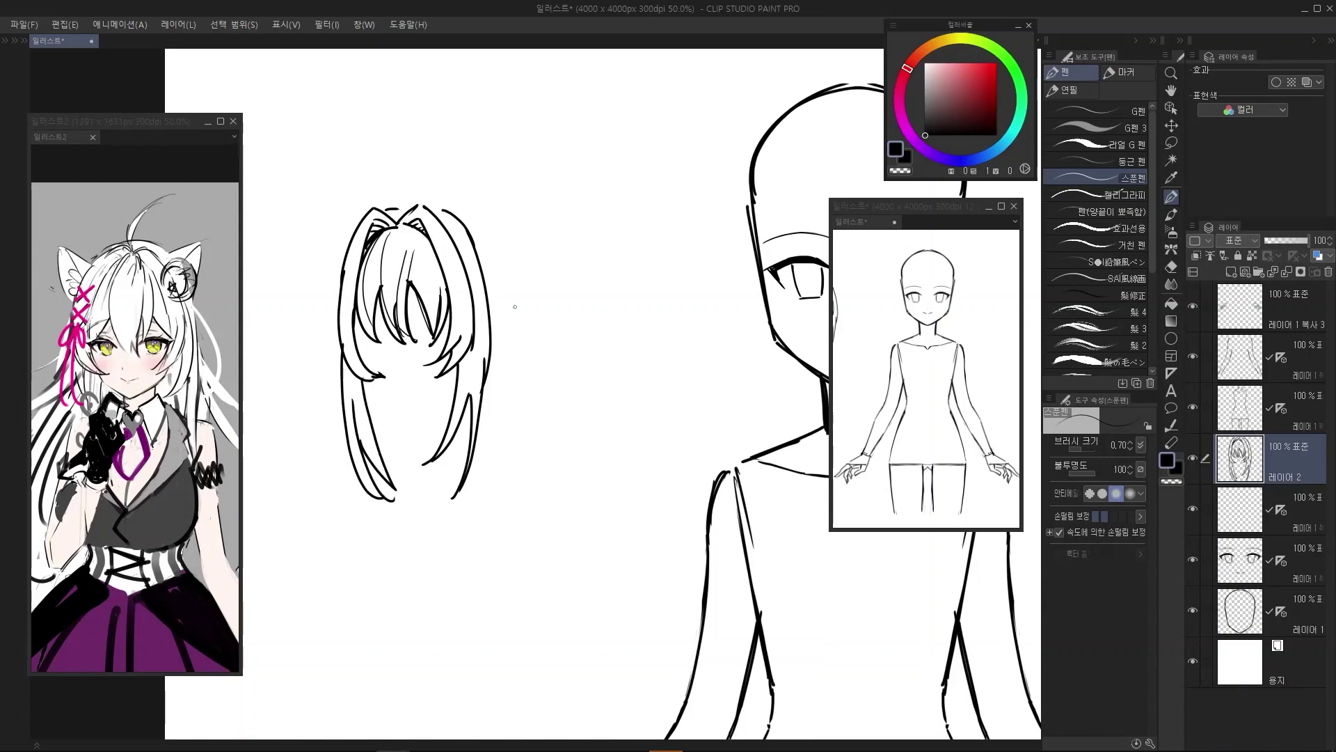
pyautogui.scroll(-1, 515, 306)
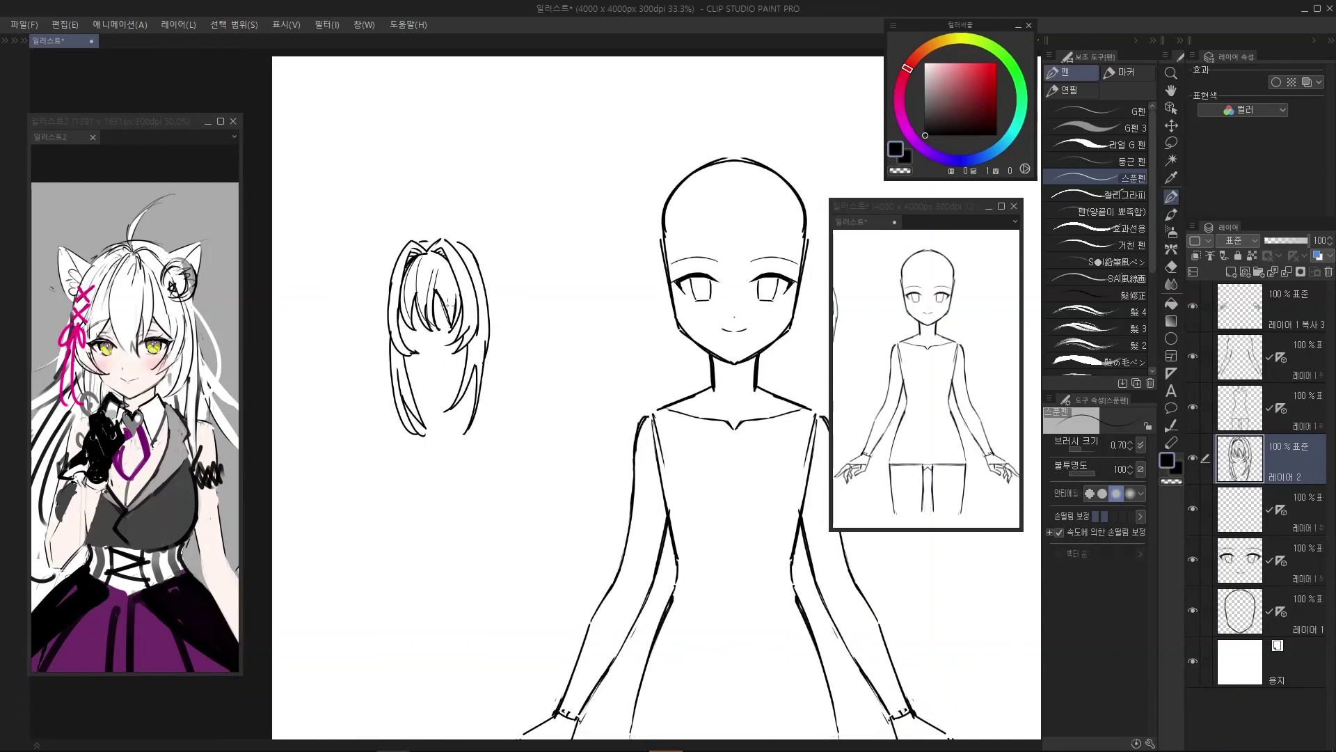
pyautogui.scroll(2, 469, 313)
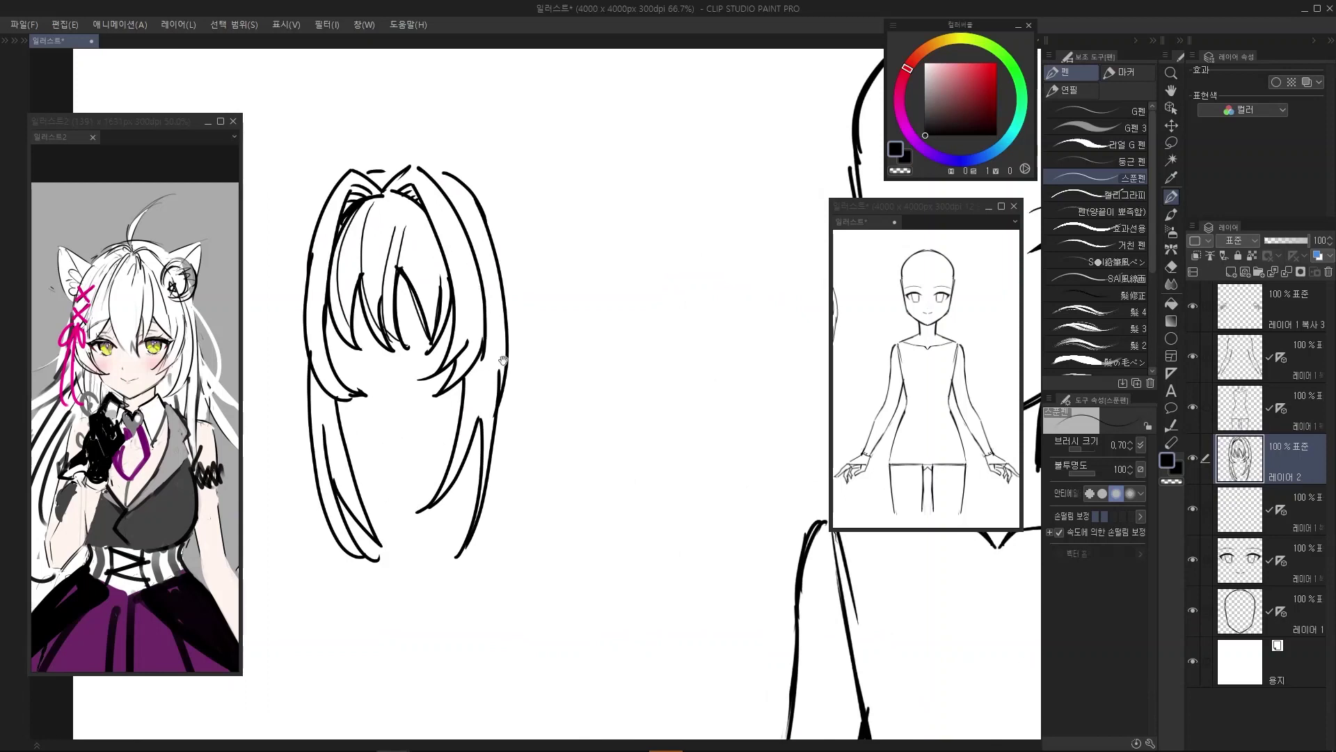
pyautogui.moveTo(503, 360)
pyautogui.mouseDown()
pyautogui.moveTo(462, 451)
pyautogui.moveTo(501, 387)
pyautogui.mouseUp()
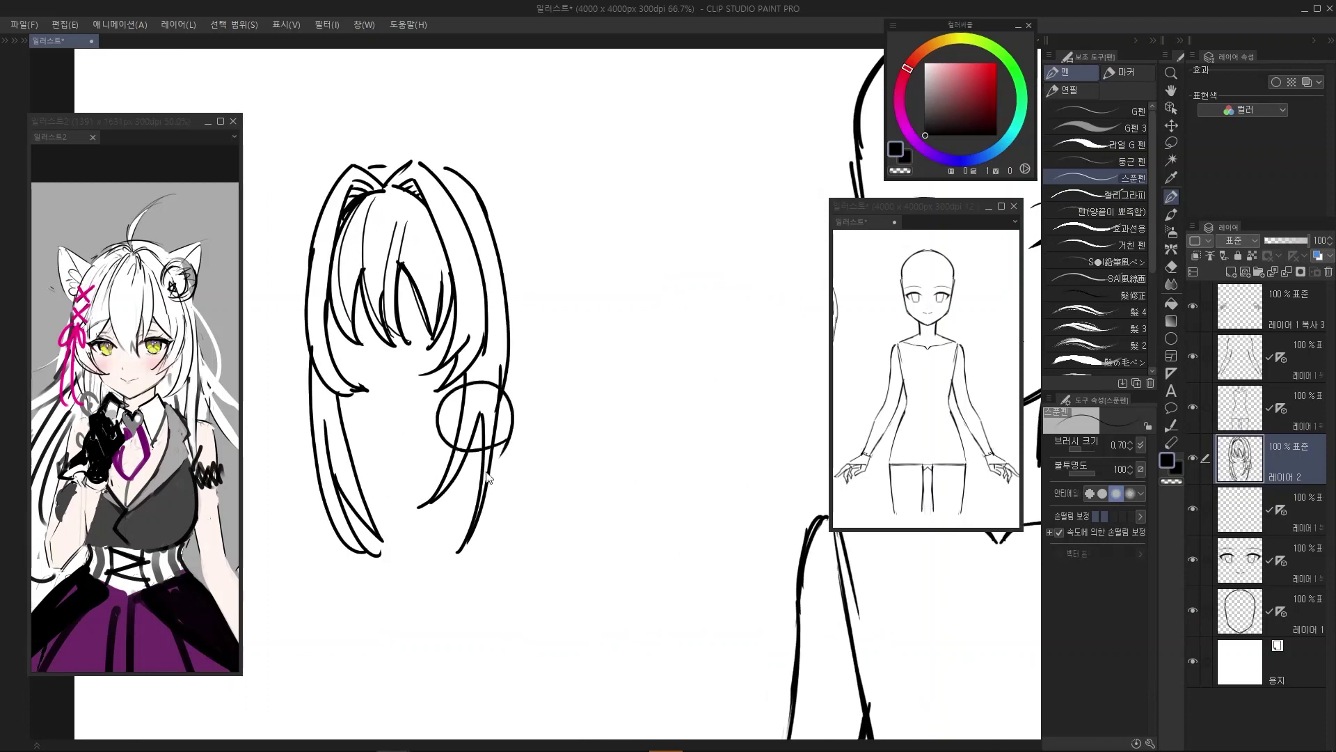
pyautogui.hotkey('ctrl', 'z')
# Draw the arc of the crown and the long outer contour of the back hair down the right side
pyautogui.scroll(-1, 480, 341)
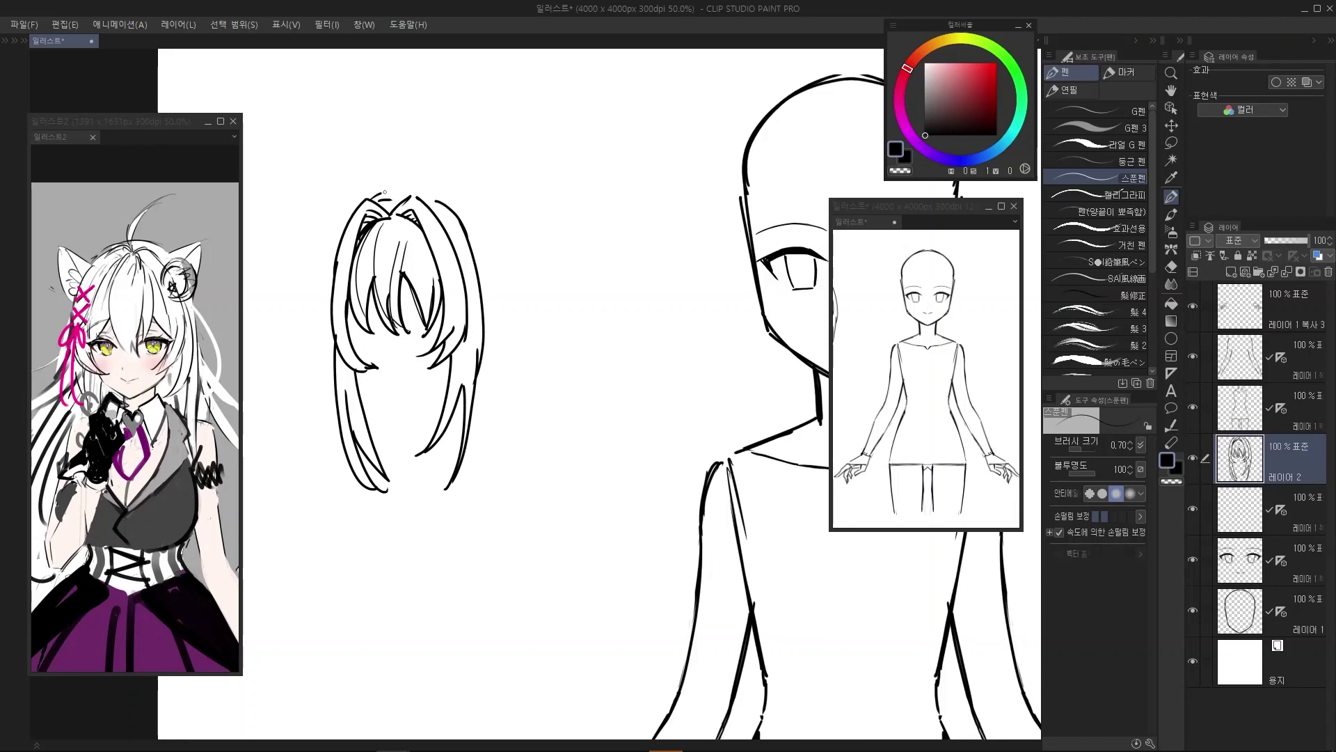
pyautogui.moveTo(378, 190); pyautogui.dragTo(446, 185)
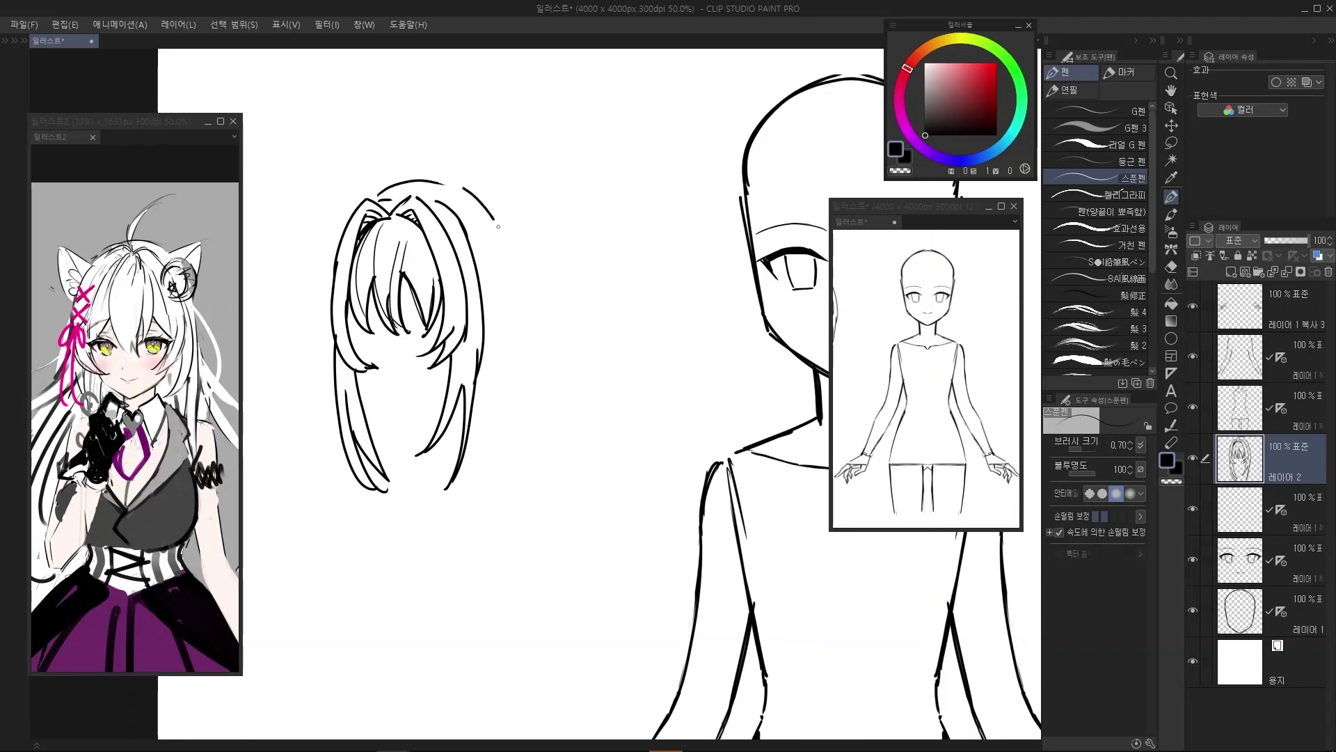
pyautogui.scroll(-1, 513, 289)
pyautogui.moveTo(498, 226); pyautogui.dragTo(516, 424)
pyautogui.hotkey('ctrl', 'z')
pyautogui.moveTo(515, 292); pyautogui.dragTo(538, 532)
pyautogui.hotkey('ctrl', 'z')
# Draw the inner edge of the long right back hair and bring it to a curved, pointed tip
pyautogui.moveTo(542, 534); pyautogui.dragTo(494, 592)
pyautogui.hotkey('ctrl', 'z')
pyautogui.hotkey('ctrl', 'z')
pyautogui.moveTo(491, 353)
pyautogui.mouseDown()
pyautogui.moveTo(512, 546)
pyautogui.moveTo(484, 607)
pyautogui.mouseUp()
pyautogui.hotkey('ctrl', 'z')
pyautogui.moveTo(508, 552); pyautogui.dragTo(480, 602)
pyautogui.moveTo(518, 542); pyautogui.dragTo(481, 602)
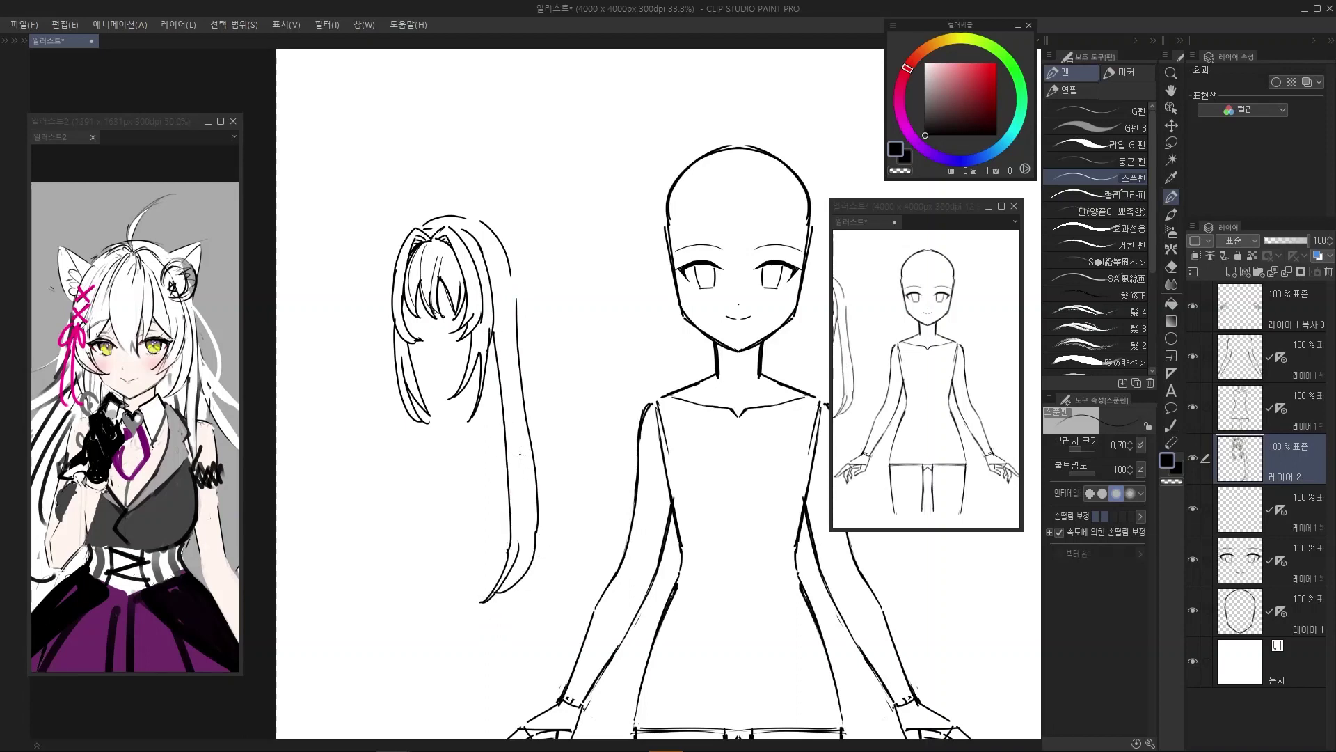
# Draw the long back hair lines on the left side and add a strand line within the right back hair
pyautogui.scroll(-1, 403, 410)
pyautogui.moveTo(384, 441); pyautogui.dragTo(417, 588)
pyautogui.moveTo(398, 390); pyautogui.dragTo(427, 575)
pyautogui.hotkey('ctrl', 'z')
pyautogui.moveTo(523, 444); pyautogui.dragTo(498, 439)
pyautogui.moveTo(508, 570)
pyautogui.mouseDown()
pyautogui.moveTo(274, 328)
pyautogui.moveTo(488, 557)
pyautogui.mouseUp()
pyautogui.hotkey('ctrl', 'z')
# Add a layer beneath the hair lines and close the gaps in the front lock outlines with short red strokes
pyautogui.scroll(2, 465, 256)
pyautogui.moveTo(470, 269); pyautogui.dragTo(561, 276)
pyautogui.moveTo(988, 78); pyautogui.dragTo(1000, 58)
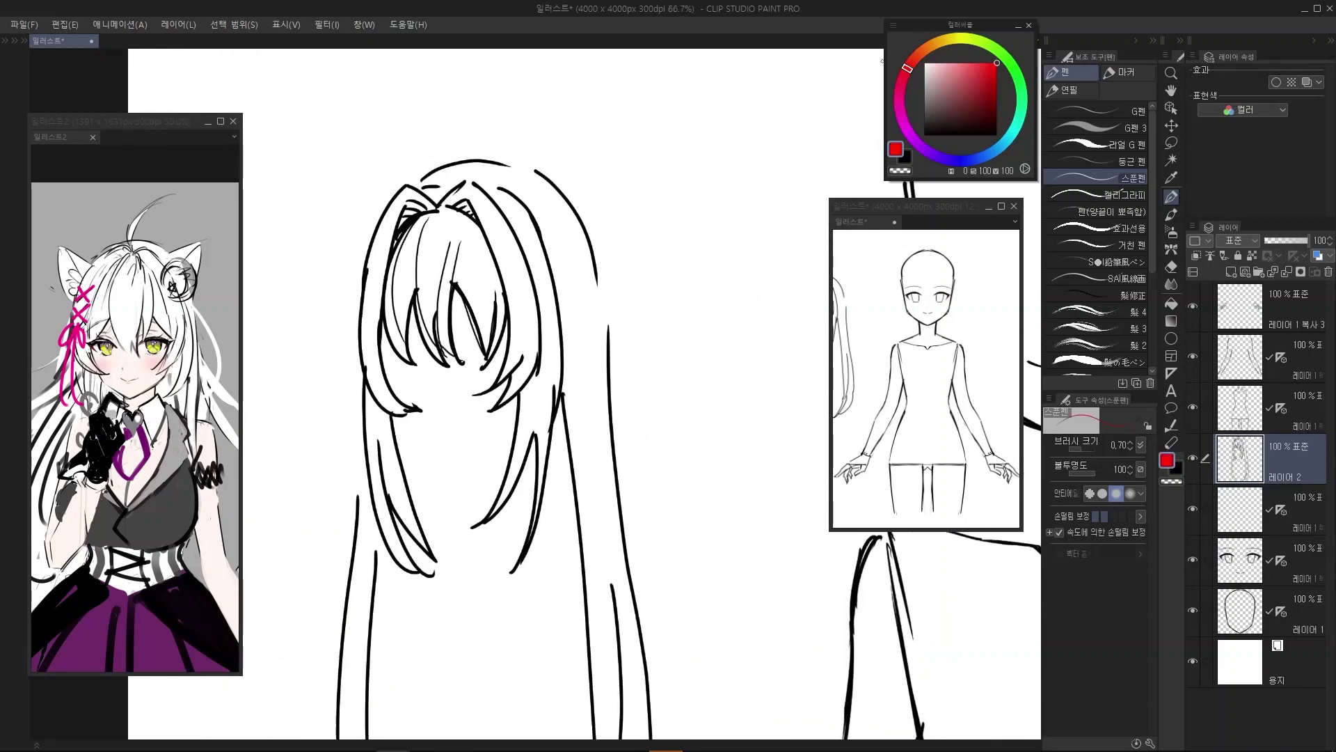
pyautogui.scroll(1, 527, 282)
pyautogui.moveTo(509, 191); pyautogui.dragTo(521, 186)
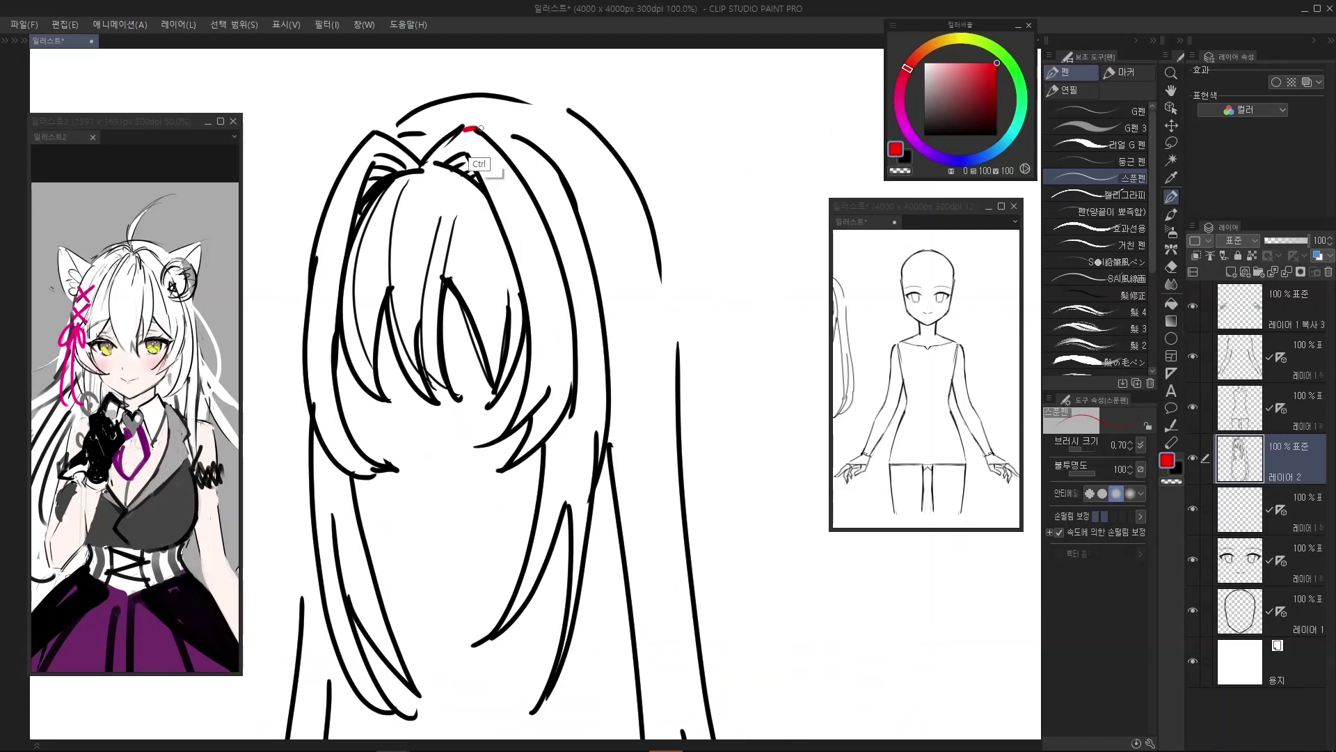
pyautogui.moveTo(464, 129); pyautogui.dragTo(561, 153)
pyautogui.click(1249, 513)
pyautogui.click(1234, 273)
pyautogui.moveTo(486, 177); pyautogui.dragTo(497, 178)
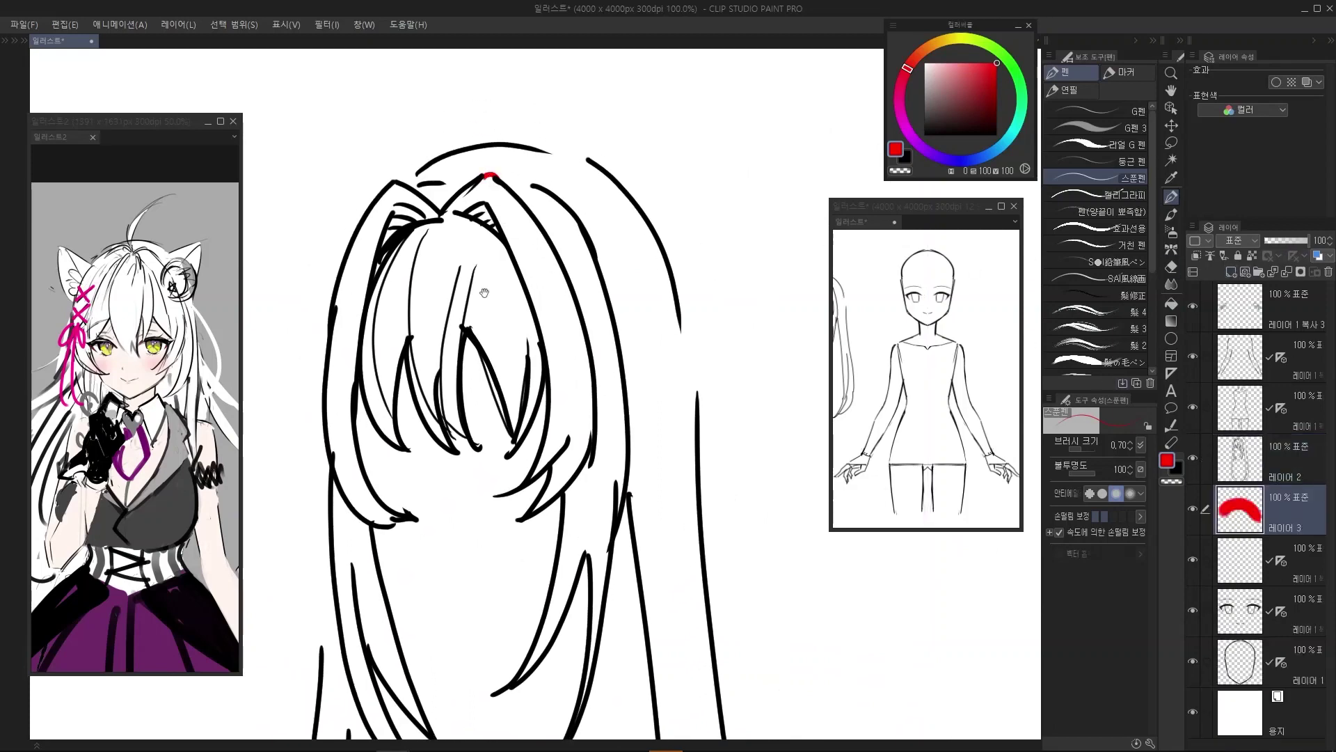
pyautogui.moveTo(484, 292); pyautogui.dragTo(494, 279)
pyautogui.moveTo(399, 511); pyautogui.dragTo(415, 483)
# Set the Fill tool's colour tolerance to 6.0 and fill the left side lock and centre bangs with red
pyautogui.press('g')
pyautogui.click(356, 445)
pyautogui.moveTo(348, 365); pyautogui.dragTo(354, 381)
pyautogui.hotkey('ctrl', 'z')
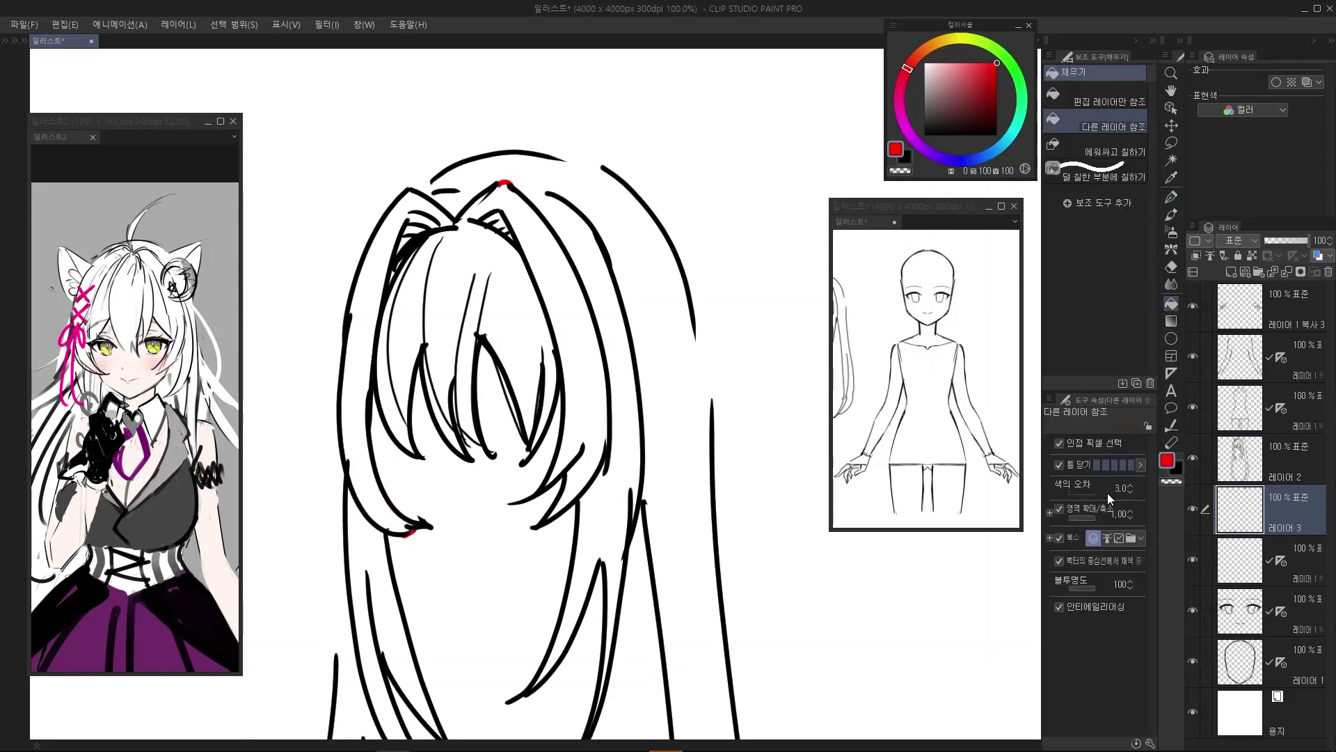
pyautogui.click(1130, 485)
pyautogui.moveTo(559, 416); pyautogui.dragTo(591, 430)
pyautogui.click(398, 450)
pyautogui.click(478, 268)
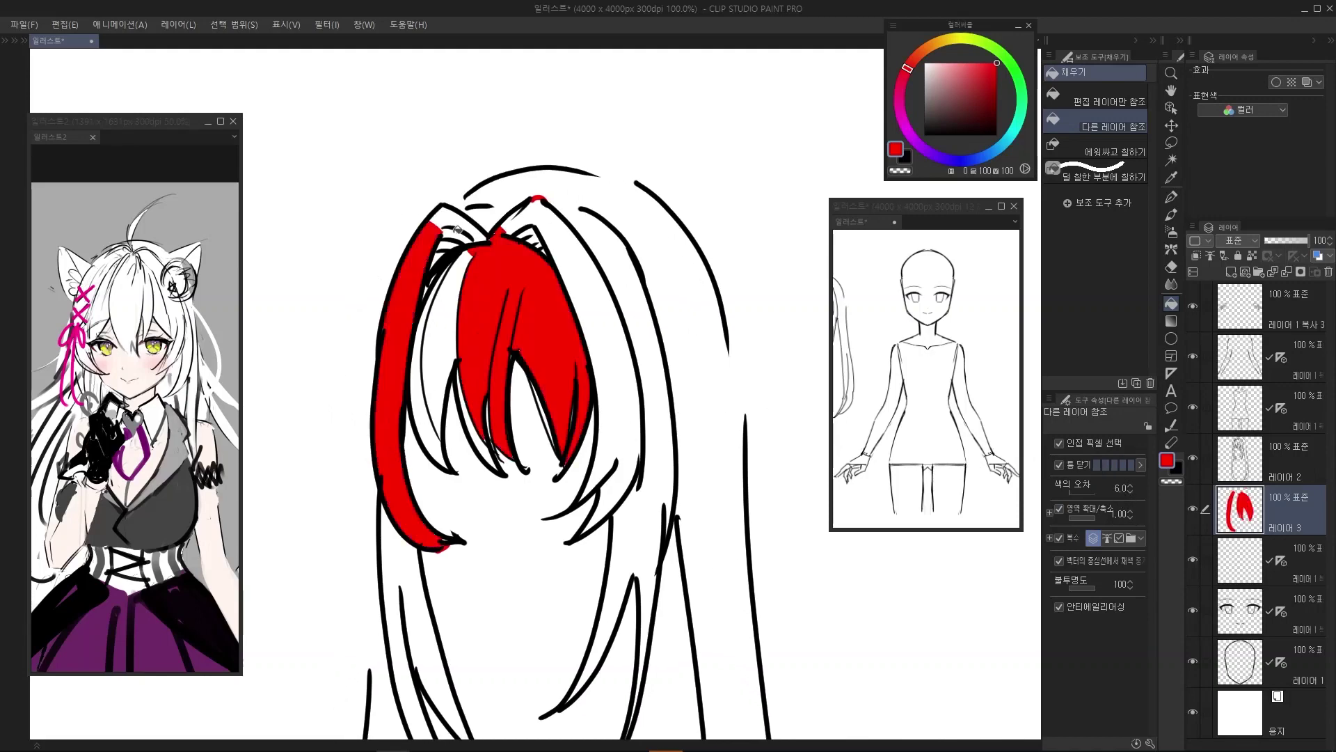
# Fill the left parting fold with red, turn off gap closing, and fill the left bang strand
pyautogui.click(455, 233)
pyautogui.click(469, 213)
pyautogui.click(1058, 464)
pyautogui.moveTo(453, 325); pyautogui.dragTo(451, 335)
pyautogui.click(446, 334)
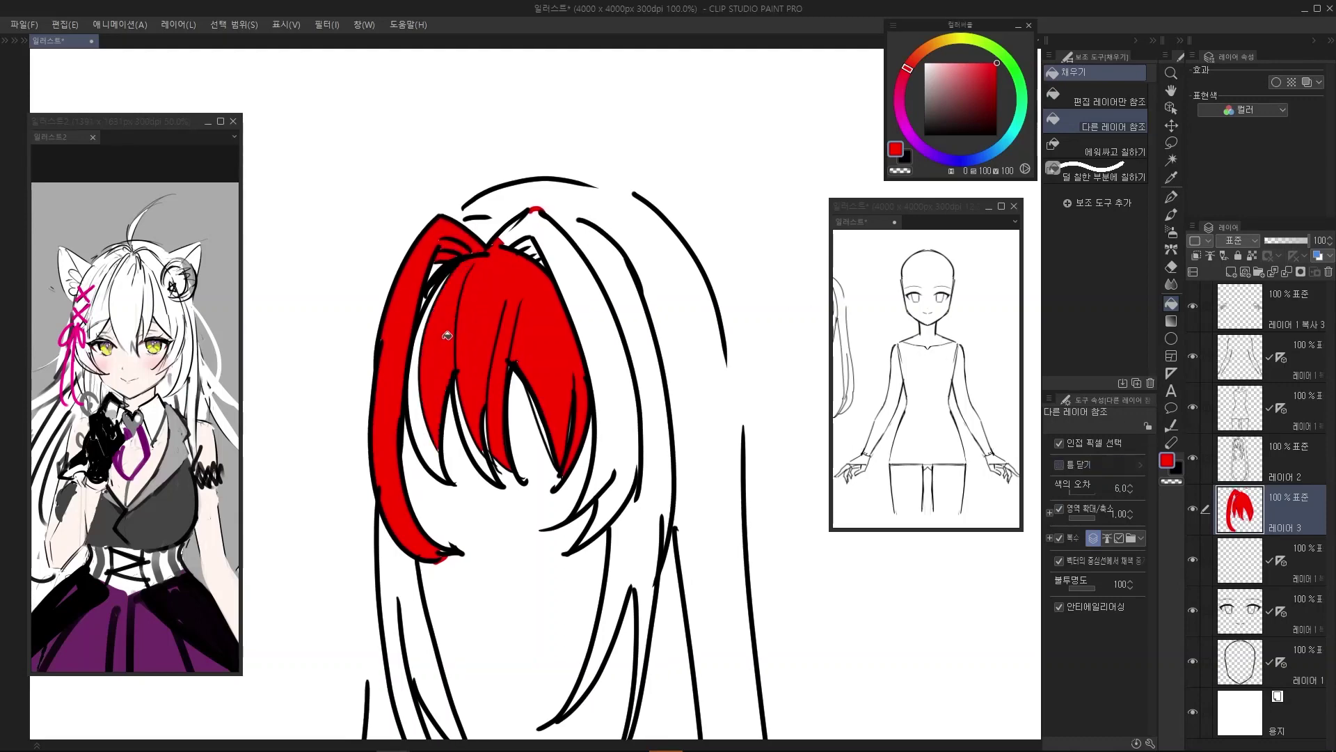
# Fill the remaining left bang strand, the right side lock and the small gaps between the bangs with red
pyautogui.click(422, 411)
pyautogui.click(591, 330)
pyautogui.moveTo(500, 436); pyautogui.dragTo(495, 436)
pyautogui.click(474, 458)
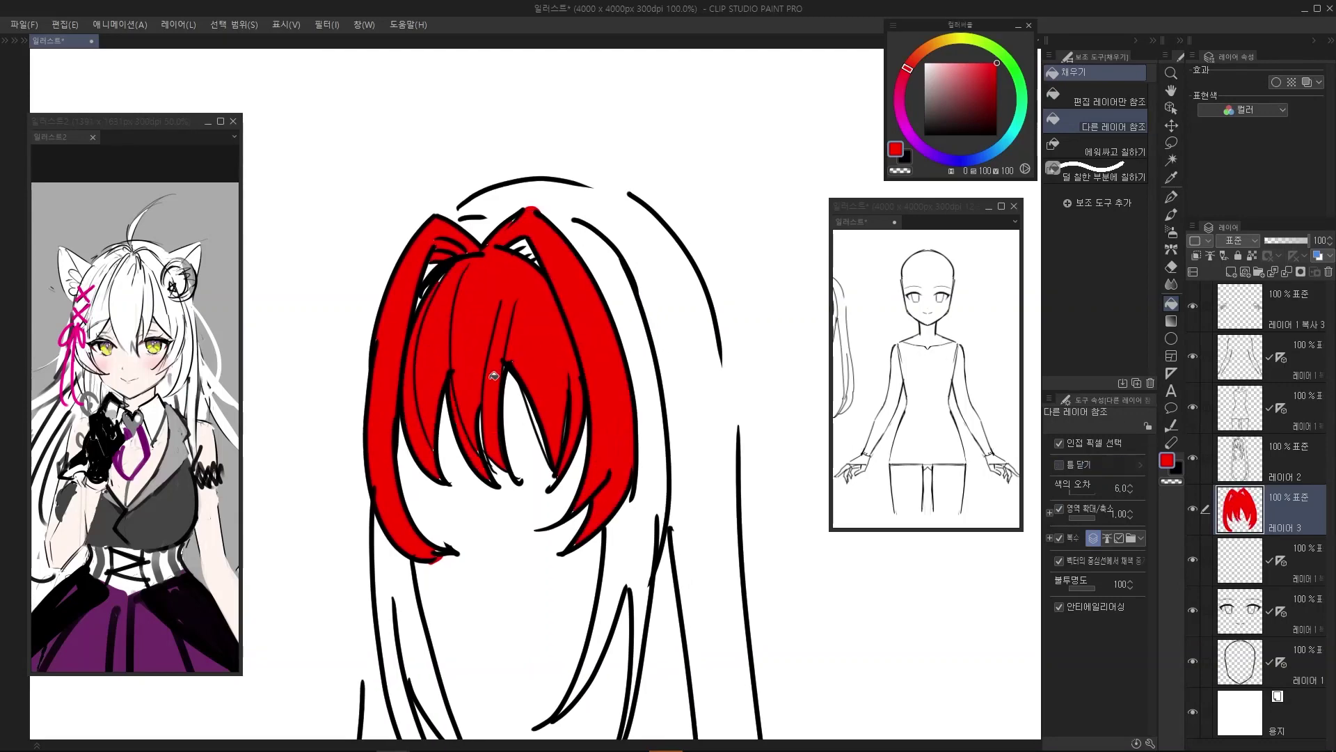
pyautogui.scroll(-2, 531, 289)
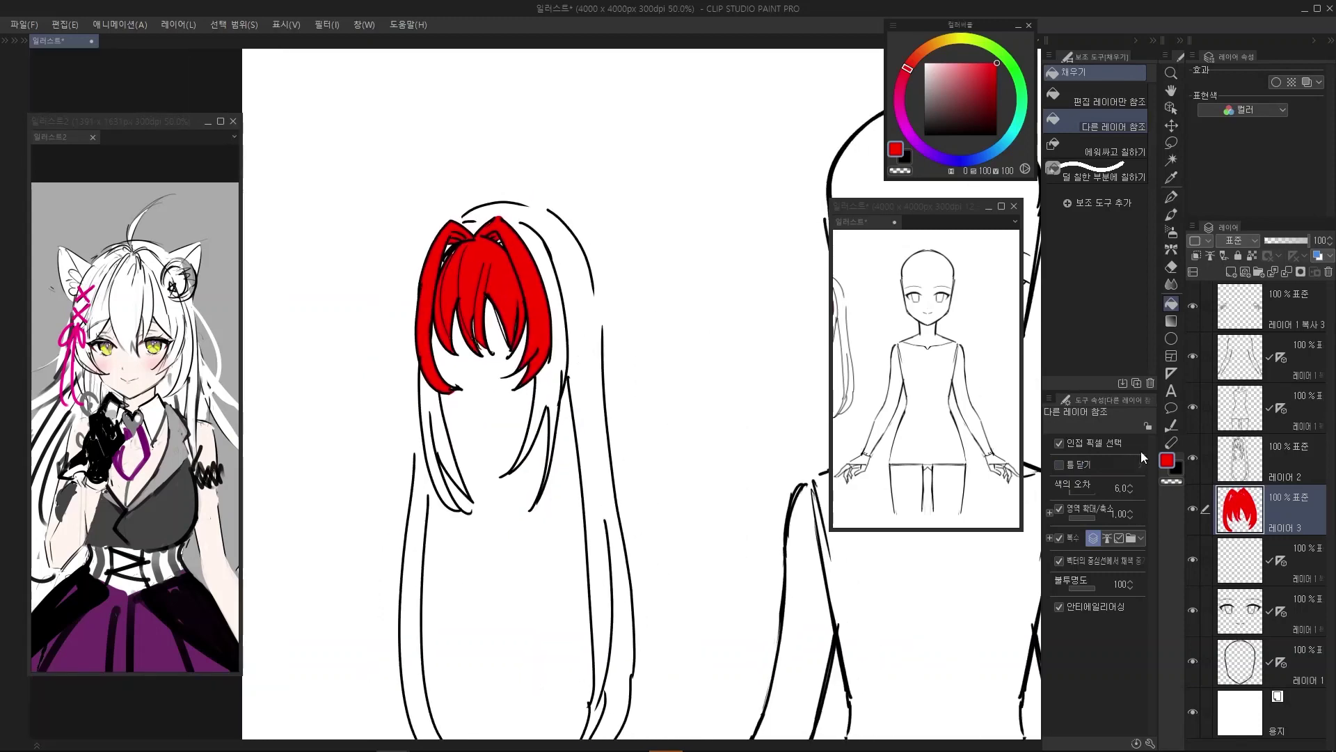
pyautogui.scroll(2, 445, 282)
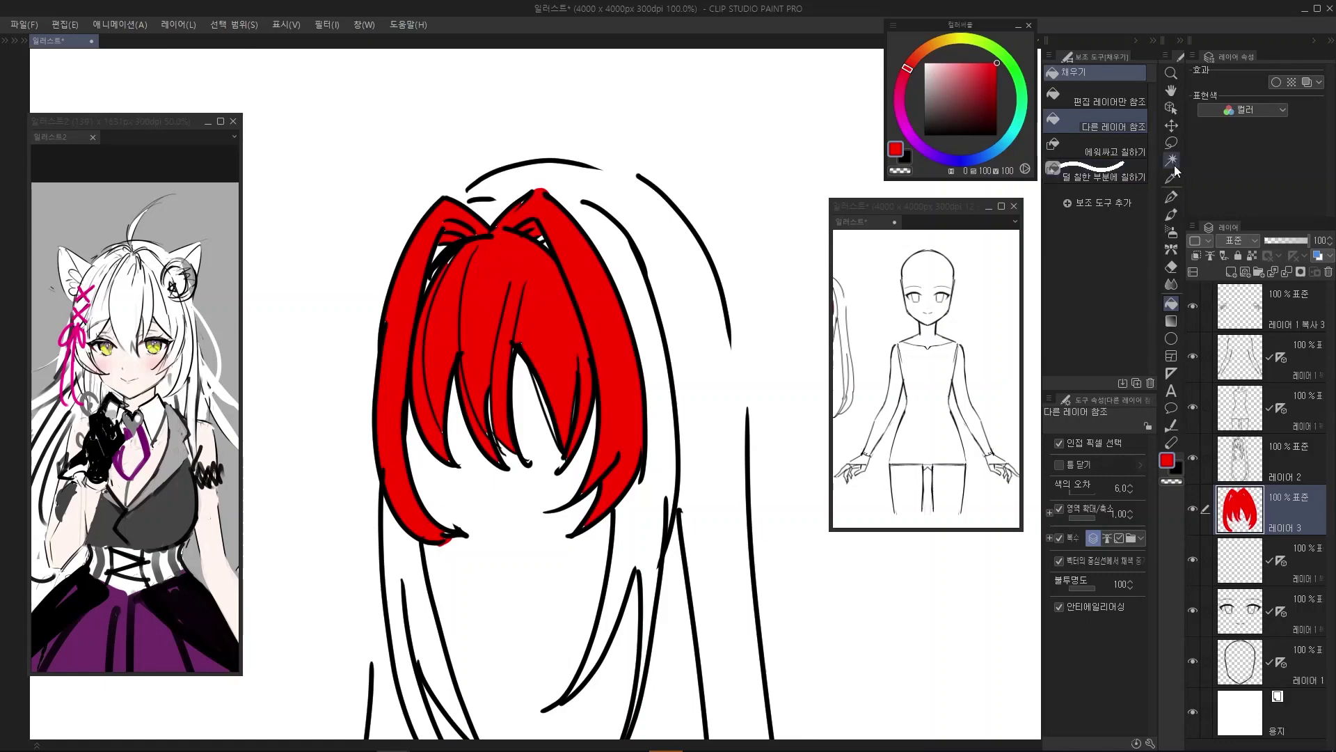
# Lasso the small unfilled gaps inside both parting folds and fill them with red
pyautogui.press('m')
pyautogui.moveTo(417, 286); pyautogui.dragTo(422, 306)
pyautogui.moveTo(543, 263); pyautogui.dragTo(541, 277)
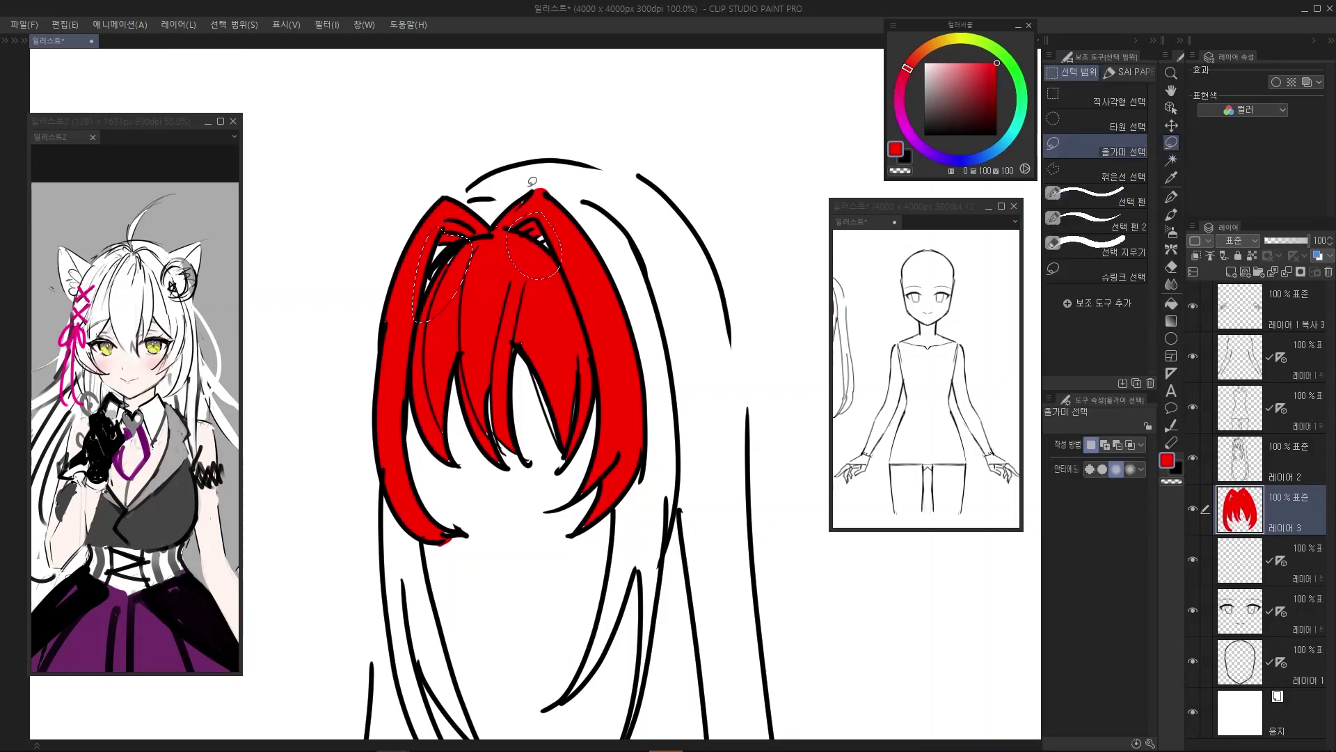
pyautogui.scroll(-2, 494, 278)
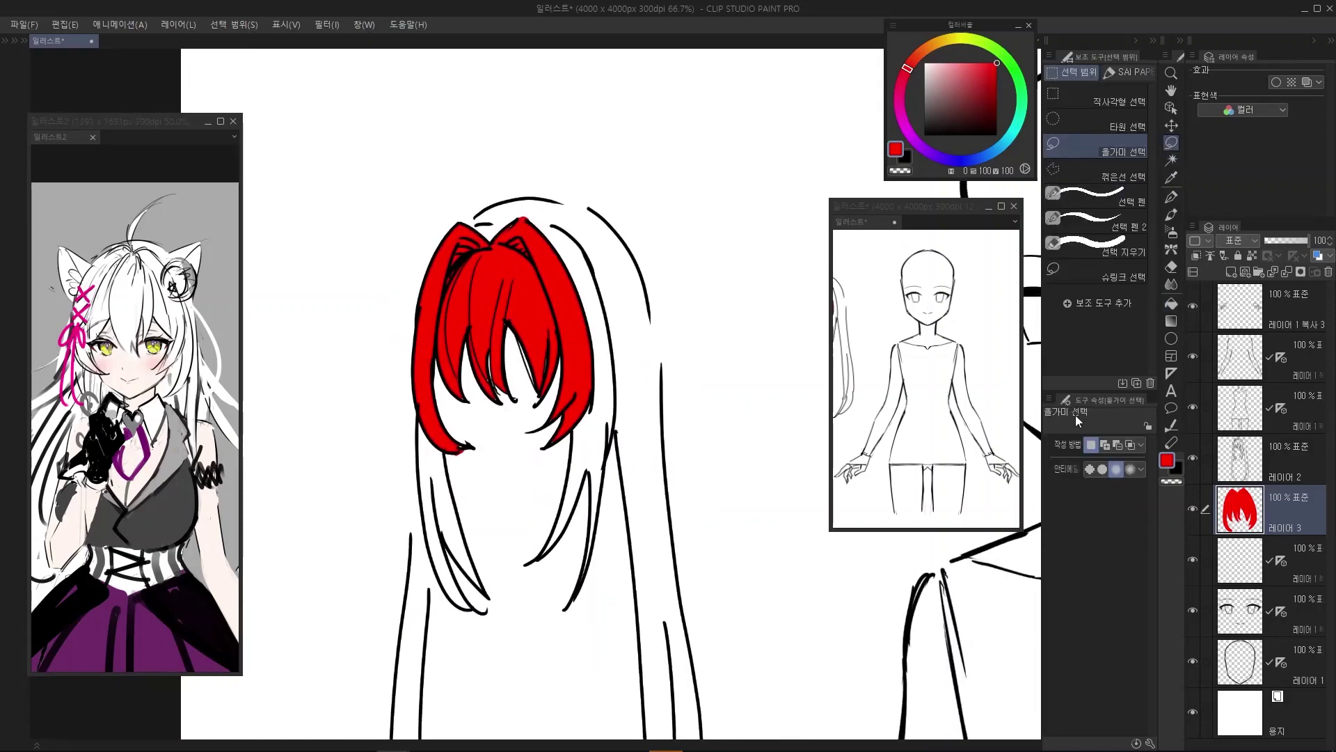
# Add a new layer beneath the red front hair and choose a saturated blue with hue 208
pyautogui.click(1312, 557)
pyautogui.click(1231, 274)
pyautogui.moveTo(628, 364); pyautogui.dragTo(587, 341)
pyautogui.click(994, 152)
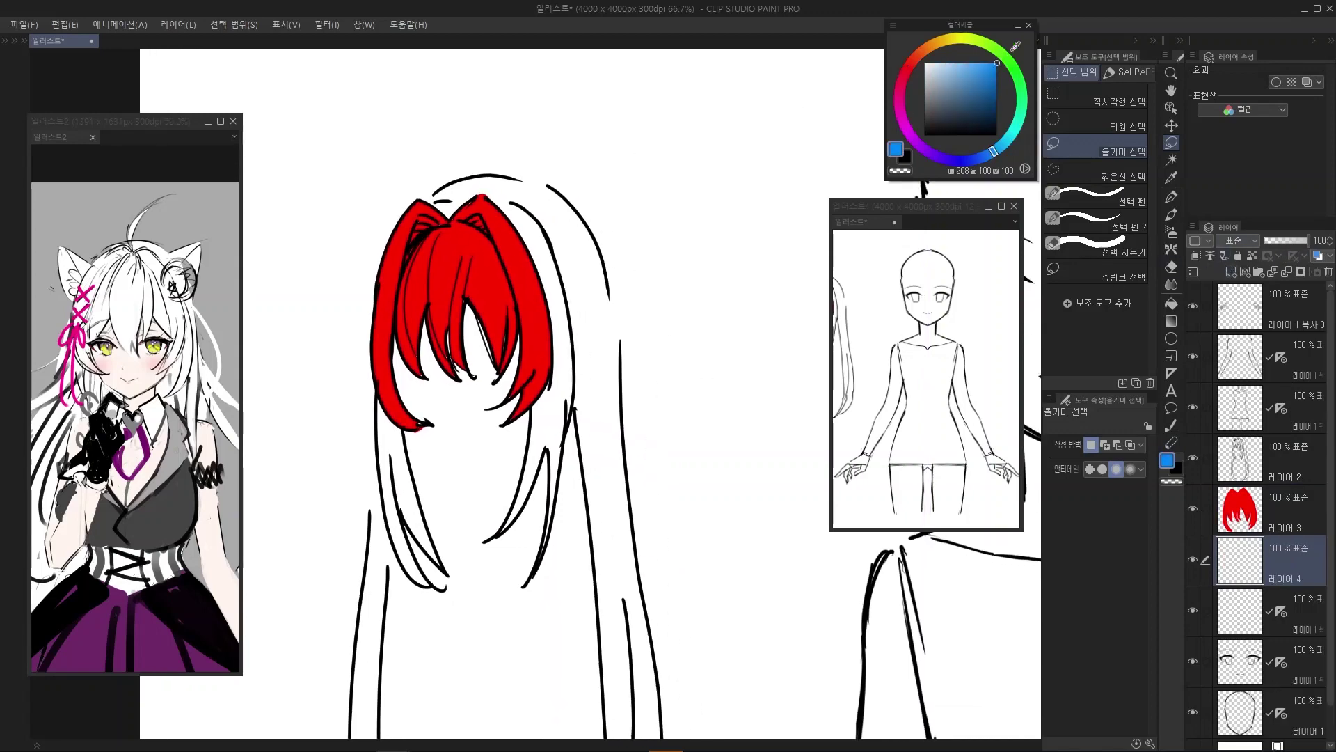
# Lasso the open strip from the crown down beside the right front lock and fill it with blue
pyautogui.scroll(2, 536, 246)
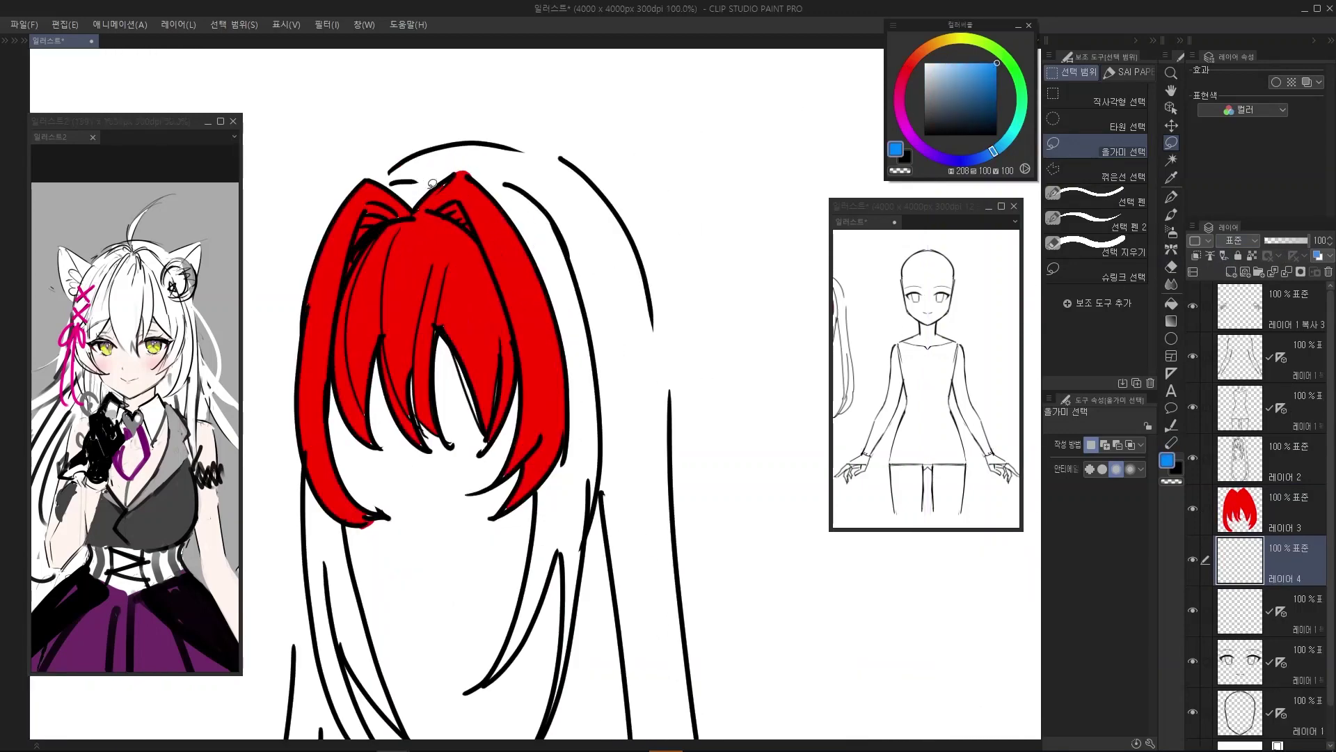
pyautogui.moveTo(392, 183)
pyautogui.mouseDown()
pyautogui.moveTo(523, 188)
pyautogui.moveTo(524, 330)
pyautogui.mouseUp()
pyautogui.scroll(-1, 576, 332)
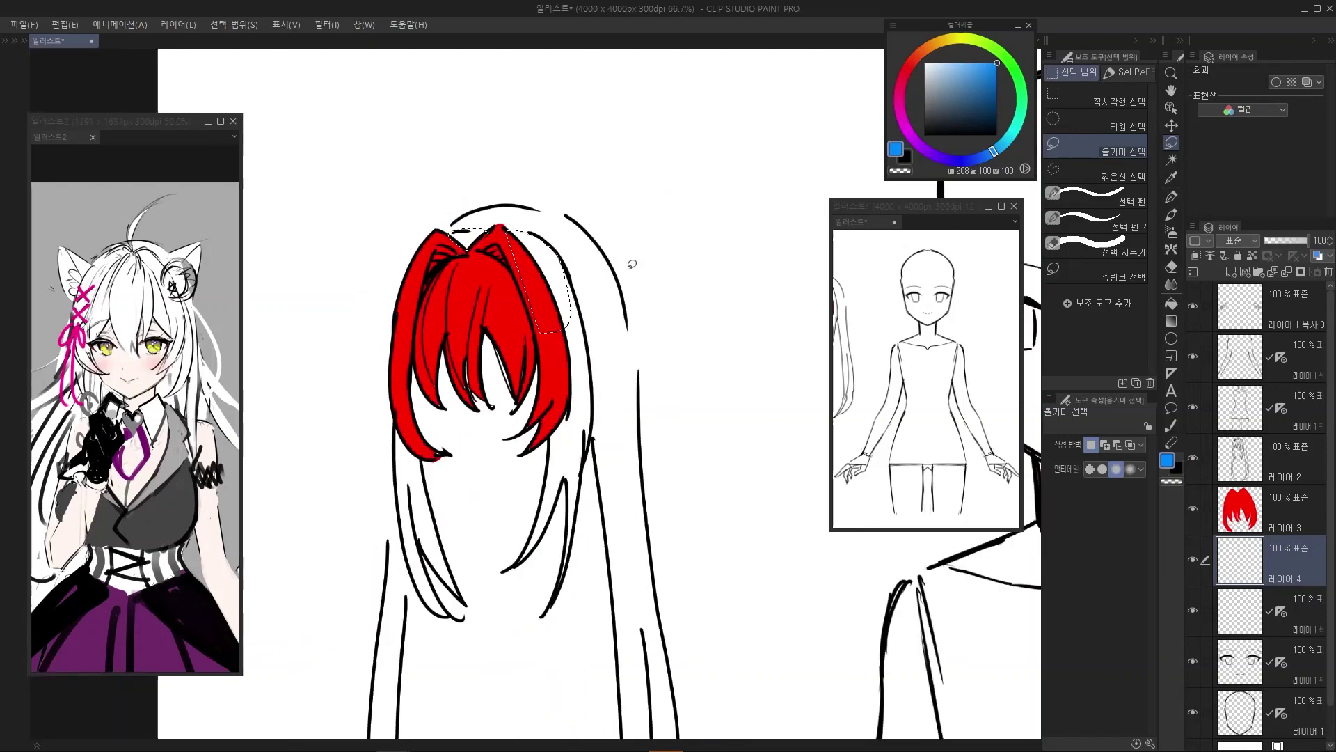
pyautogui.hotkey('alt', 'Delete')
pyautogui.hotkey('ctrl', 'd')
# Fill the rest of the right side hair and the left side hair with blue using the Fill tool
pyautogui.press('g')
pyautogui.click(575, 439)
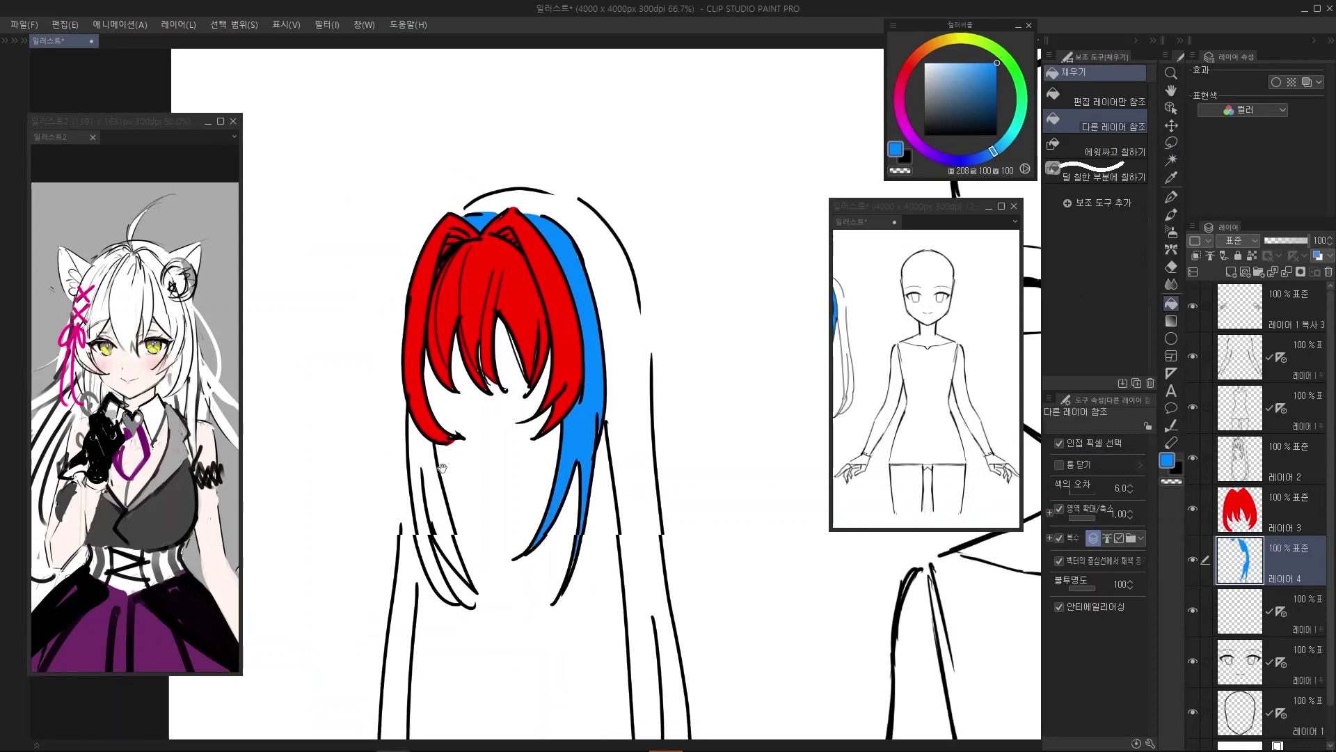
pyautogui.click(445, 497)
pyautogui.scroll(-2, 542, 327)
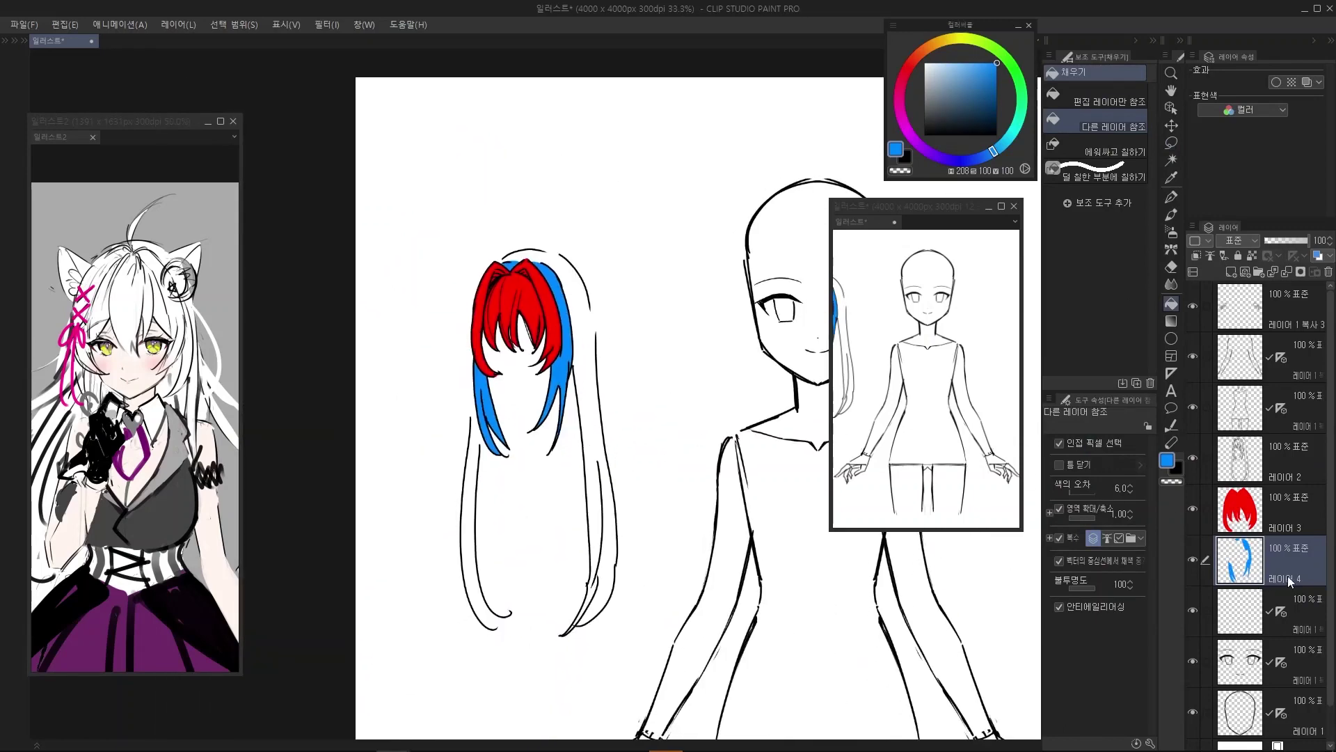
# Add a new layer beneath the blue side hair and choose a saturated green with hue 139
pyautogui.click(1308, 605)
pyautogui.click(1231, 272)
pyautogui.scroll(1, 557, 431)
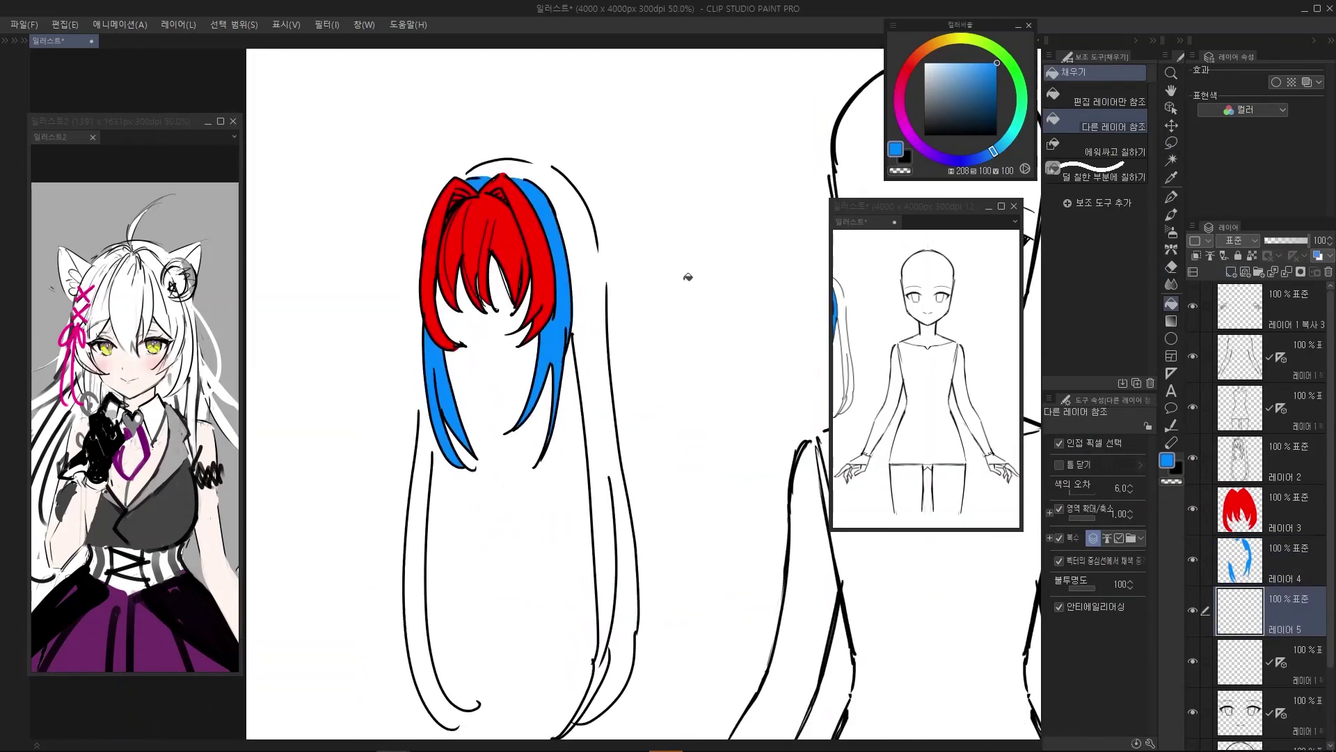
pyautogui.click(1020, 89)
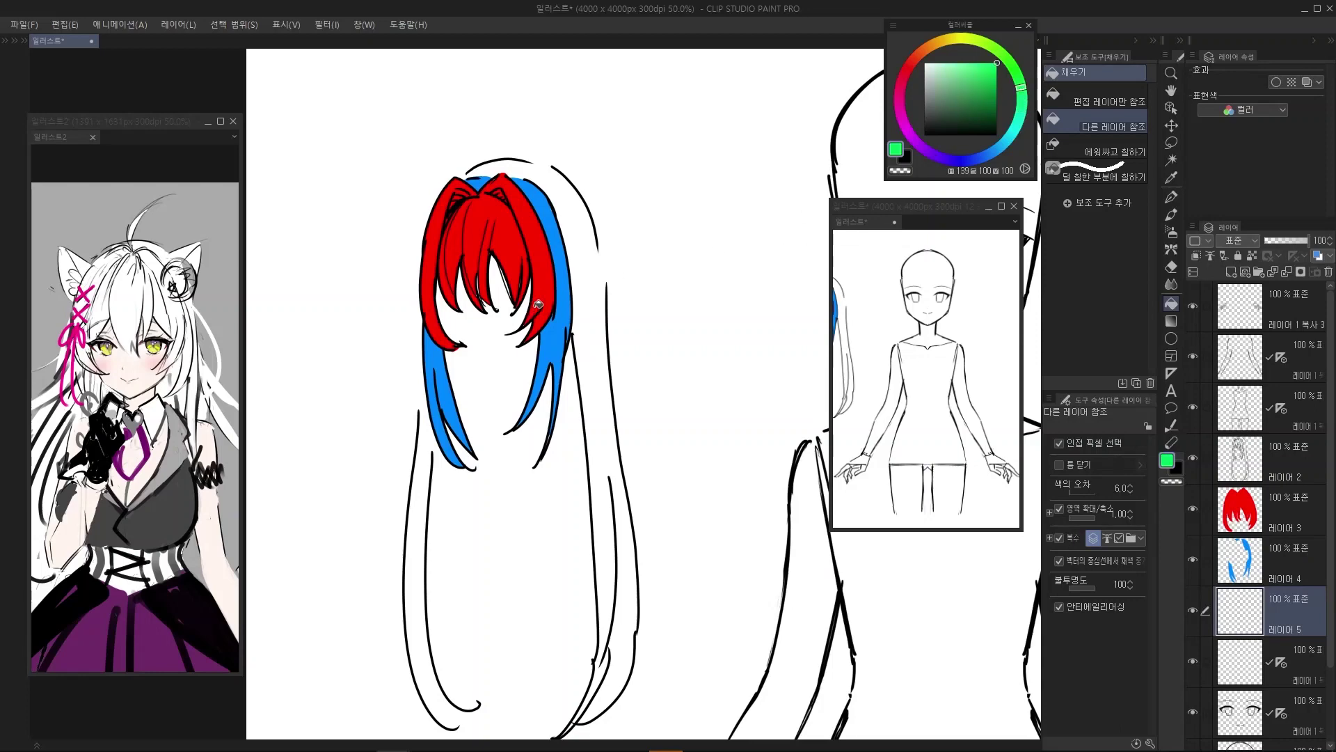
pyautogui.scroll(1, 539, 305)
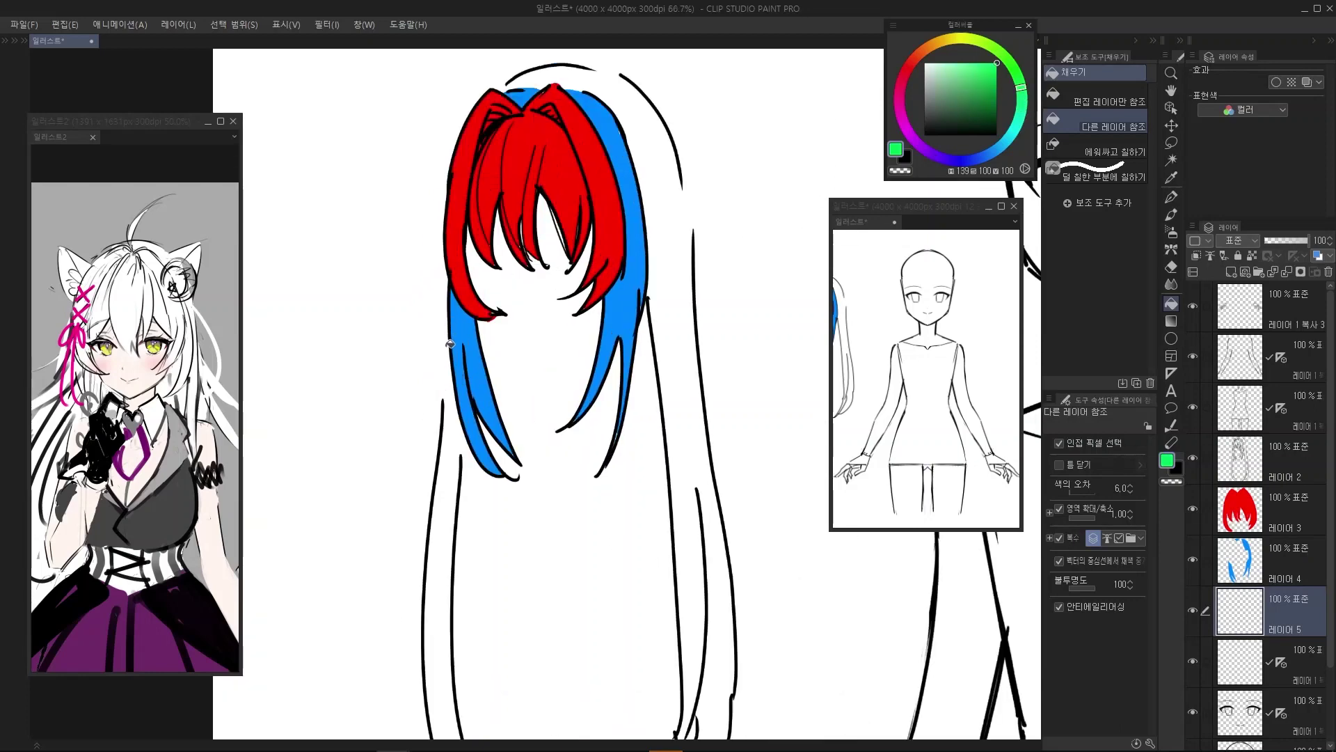
# Lasso the upper part of the left back hair beside the blue lock and fill it with green
pyautogui.click(1171, 142)
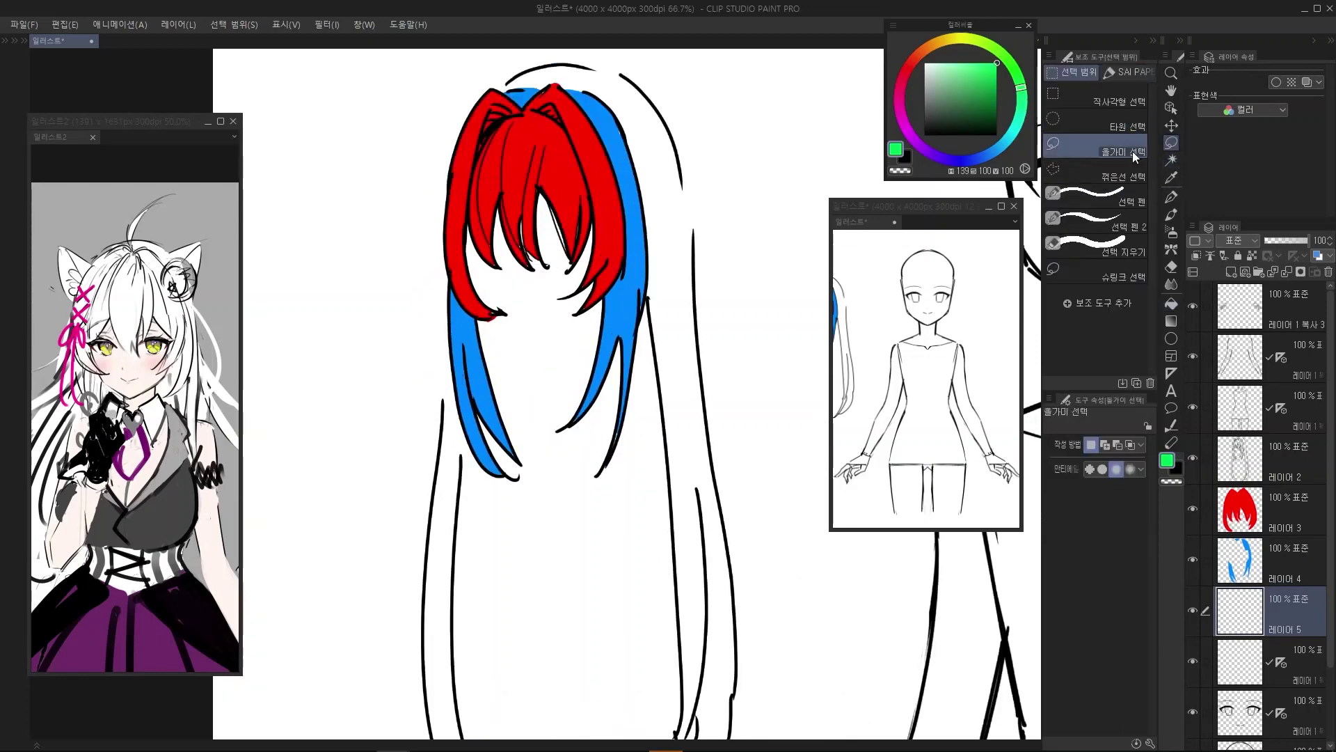
pyautogui.moveTo(446, 341)
pyautogui.mouseDown()
pyautogui.moveTo(442, 515)
pyautogui.moveTo(487, 405)
pyautogui.moveTo(474, 391)
pyautogui.mouseUp()
pyautogui.scroll(-1, 489, 402)
pyautogui.hotkey('alt', 'Delete')
pyautogui.hotkey('ctrl', 'd')
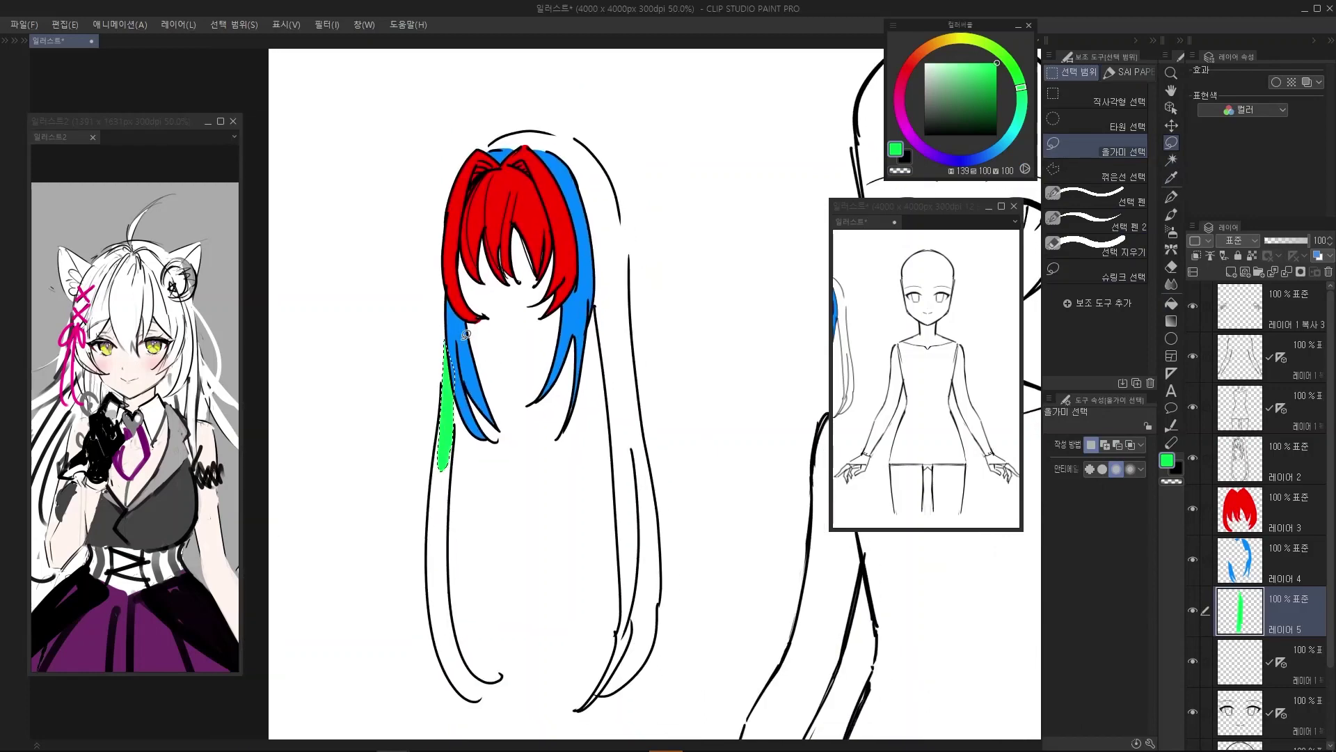
# Lasso the crown and upper right back hair, closing the outline gaps, and fill the selection with green
pyautogui.scroll(1, 591, 184)
pyautogui.scroll(2, 537, 129)
pyautogui.moveTo(448, 148)
pyautogui.mouseDown()
pyautogui.moveTo(433, 169)
pyautogui.moveTo(466, 250)
pyautogui.moveTo(604, 267)
pyautogui.moveTo(644, 213)
pyautogui.moveTo(633, 153)
pyautogui.moveTo(589, 133)
pyautogui.moveTo(645, 169)
pyautogui.moveTo(670, 237)
pyautogui.moveTo(687, 373)
pyautogui.moveTo(665, 403)
pyautogui.moveTo(638, 378)
pyautogui.mouseUp()
pyautogui.scroll(-2, 587, 132)
pyautogui.press('shift')
pyautogui.moveTo(661, 257); pyautogui.dragTo(612, 234)
pyautogui.hotkey('alt', 'Delete')
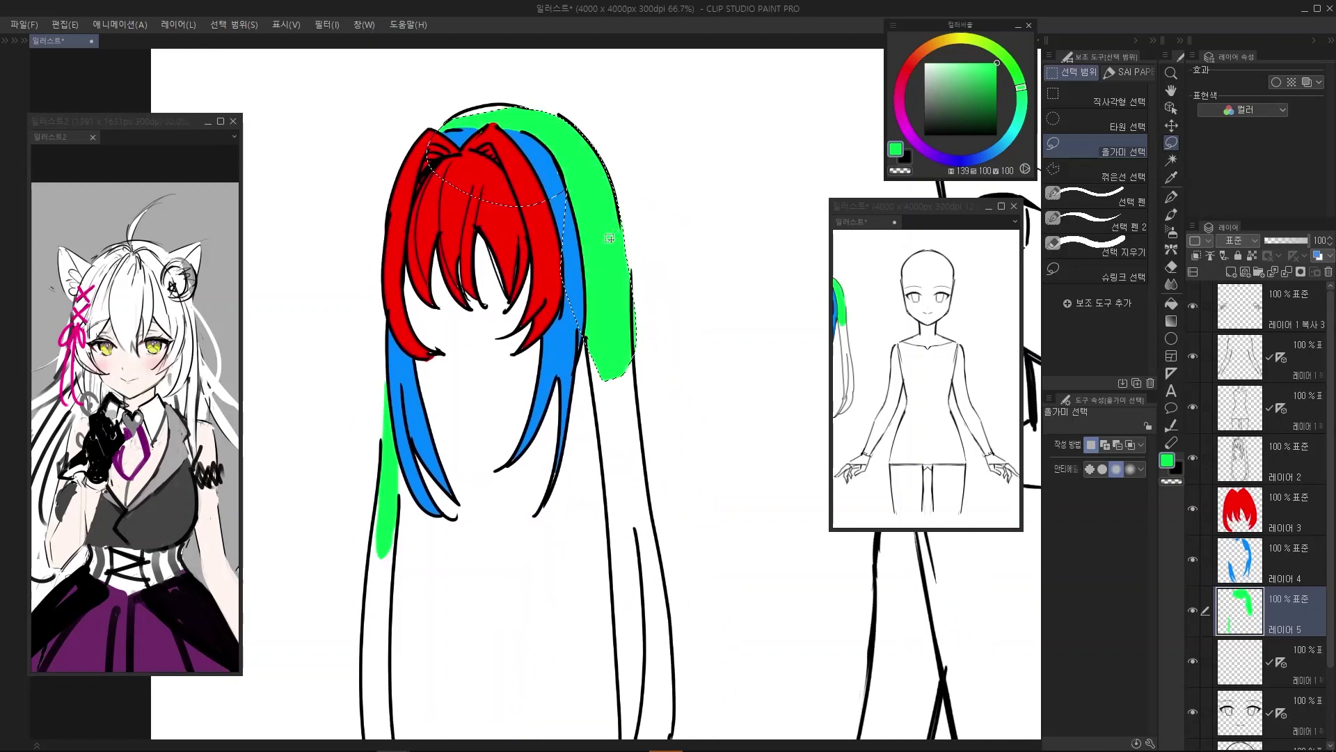
pyautogui.hotkey('ctrl', 'd')
# Fill the lower part of the right back hair with green using the Fill tool
pyautogui.scroll(-1, 604, 275)
pyautogui.moveTo(620, 393); pyautogui.dragTo(614, 383)
pyautogui.press('g')
pyautogui.click(618, 431)
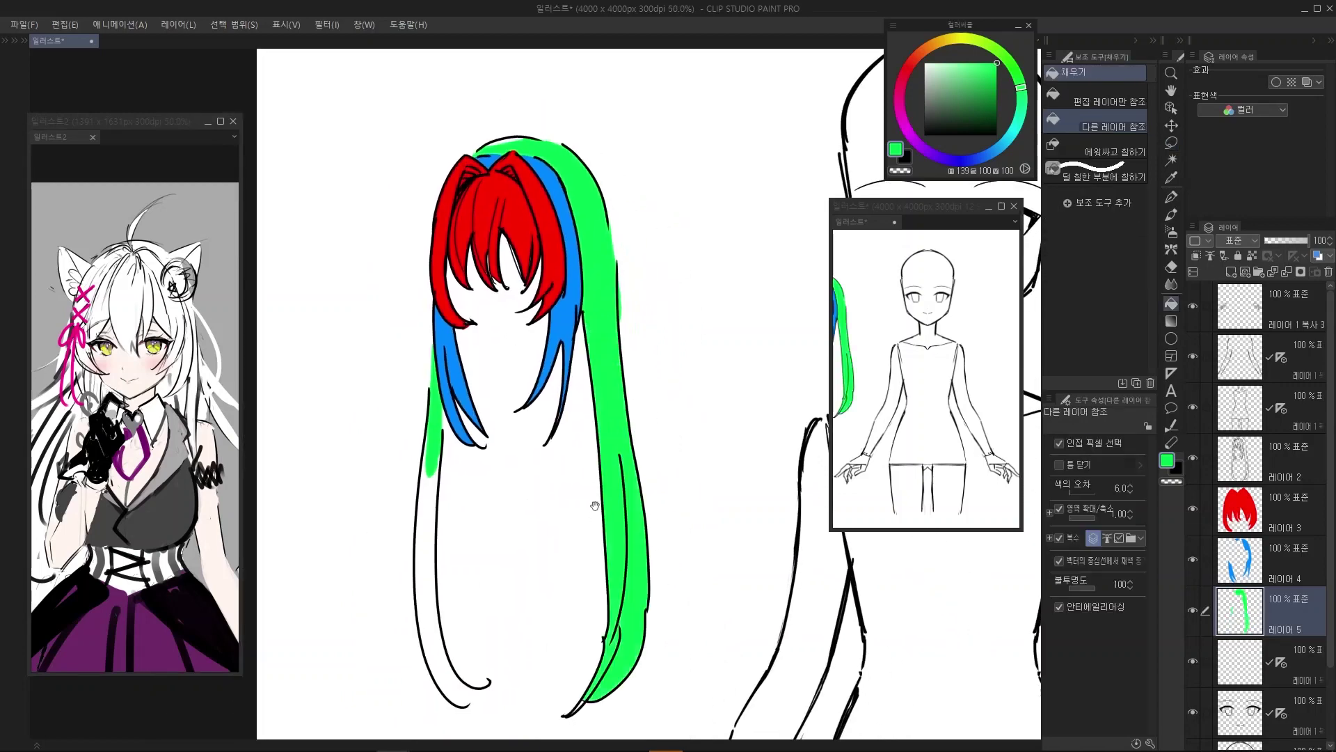
# Try to fill the lower left back hair with green using the Fill tool, and undo it
pyautogui.moveTo(412, 529); pyautogui.dragTo(446, 470)
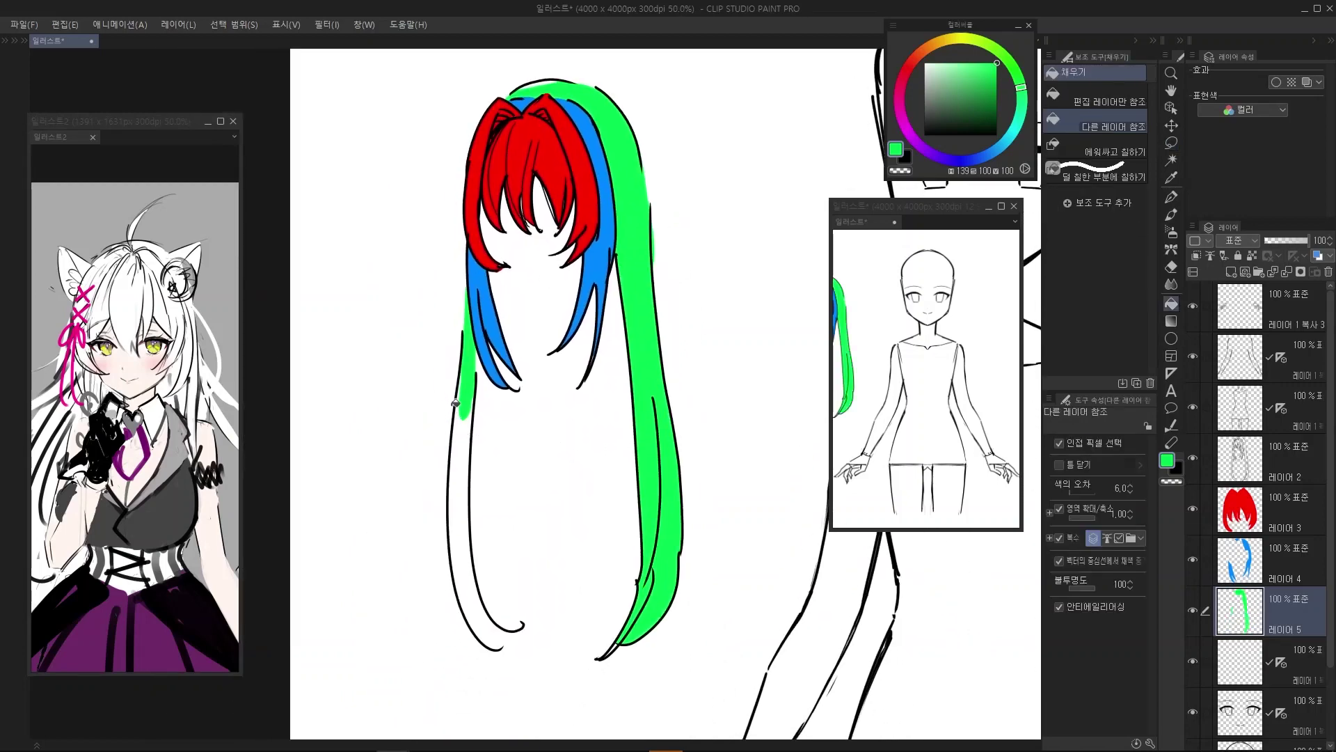
pyautogui.click(466, 450)
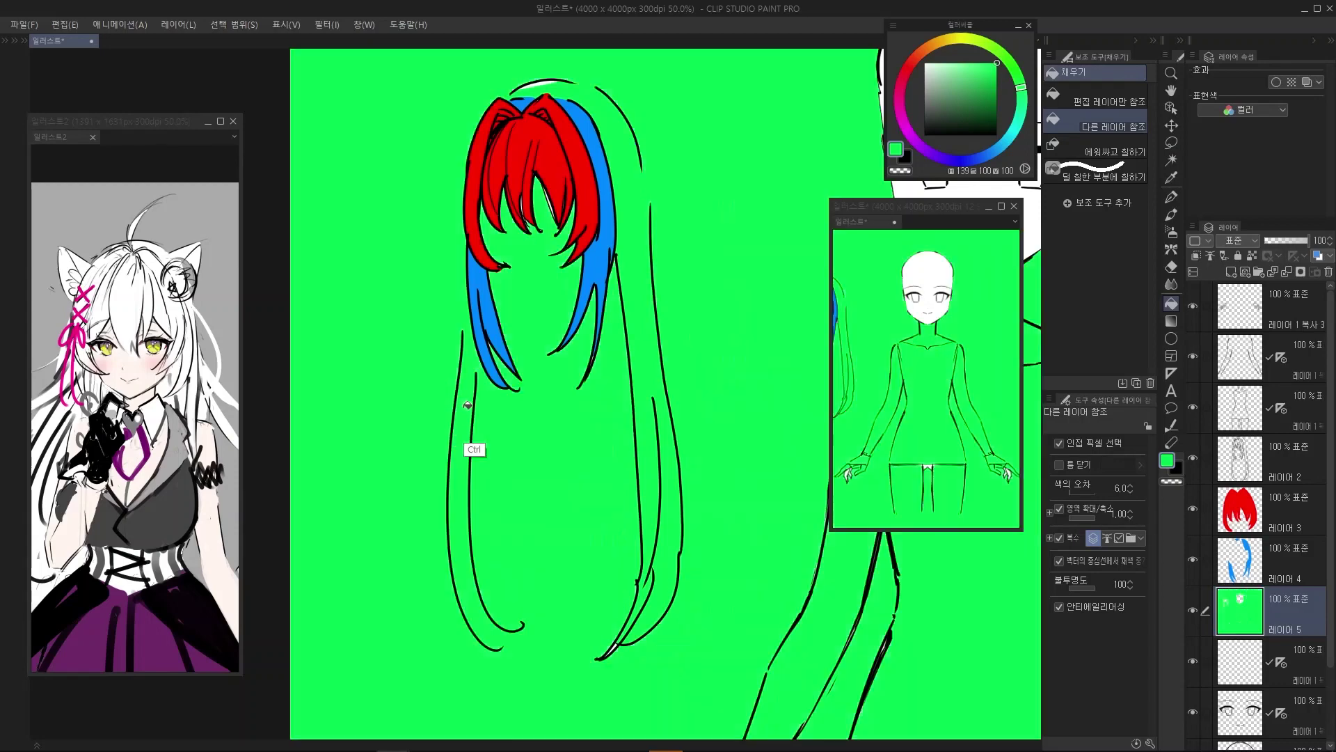
pyautogui.hotkey('ctrl', 'z')
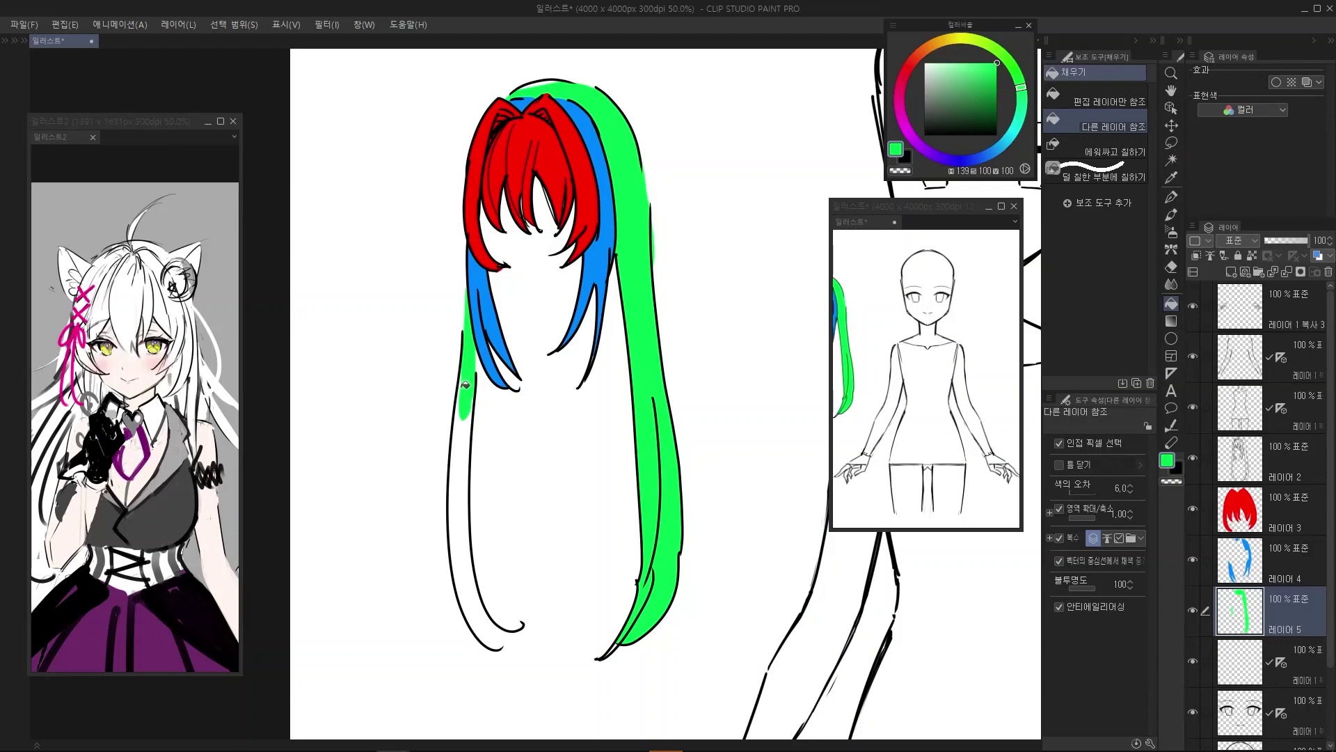
pyautogui.scroll(-1, 510, 401)
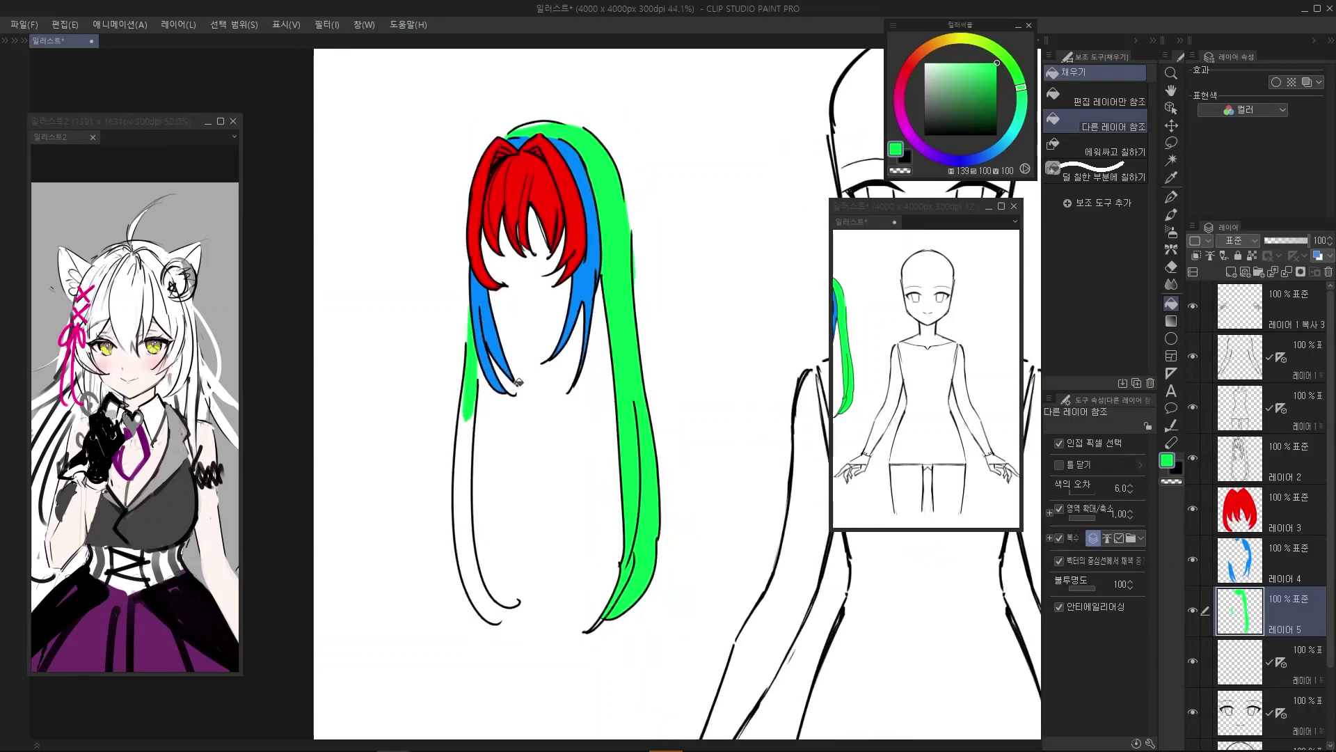
pyautogui.scroll(1, 522, 383)
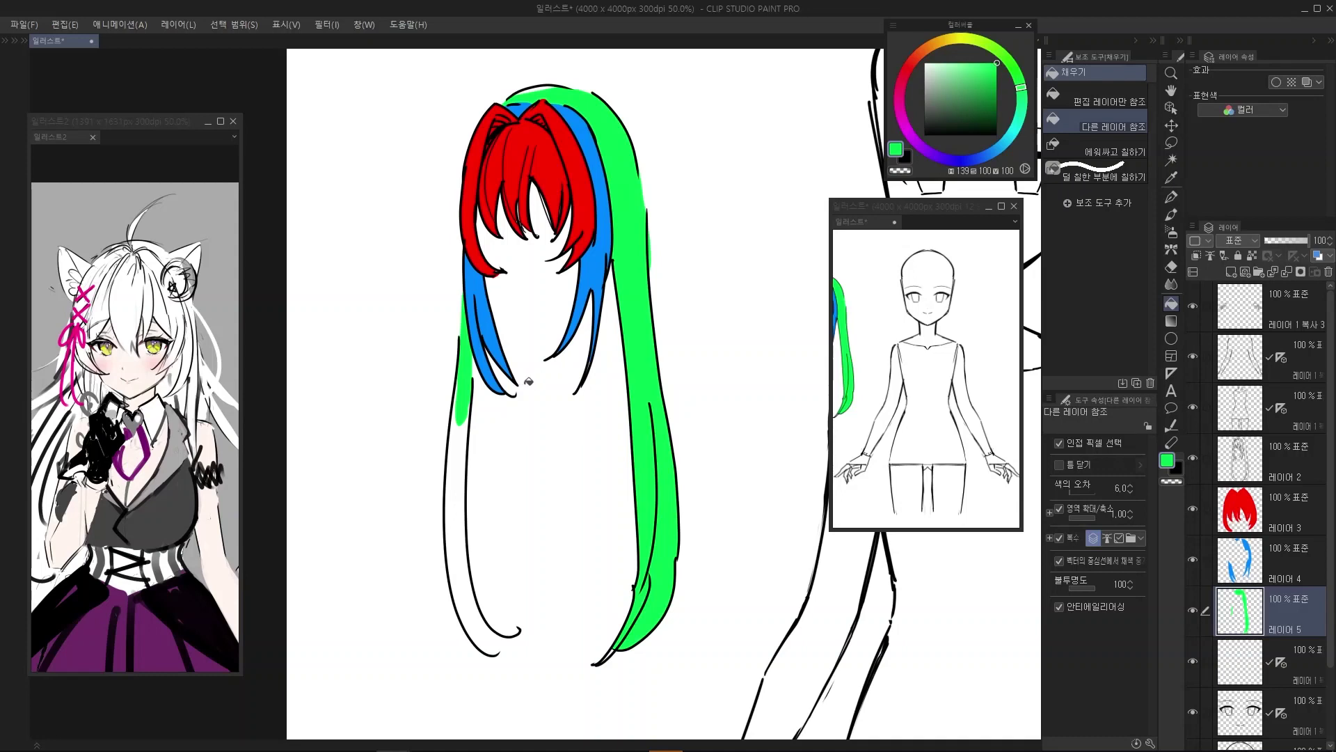
pyautogui.scroll(1, 529, 381)
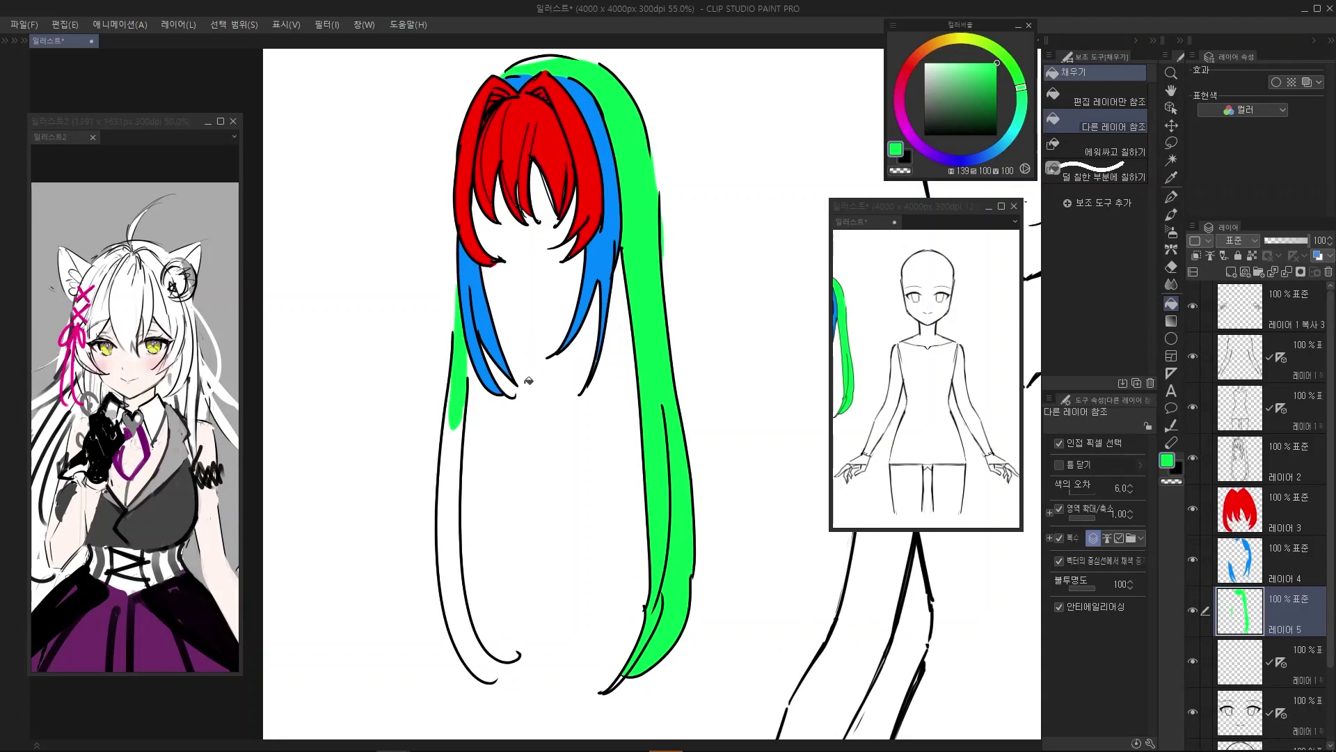
# Lasso the lower left back hair strand down to its tip and fill it with green
pyautogui.press('m')
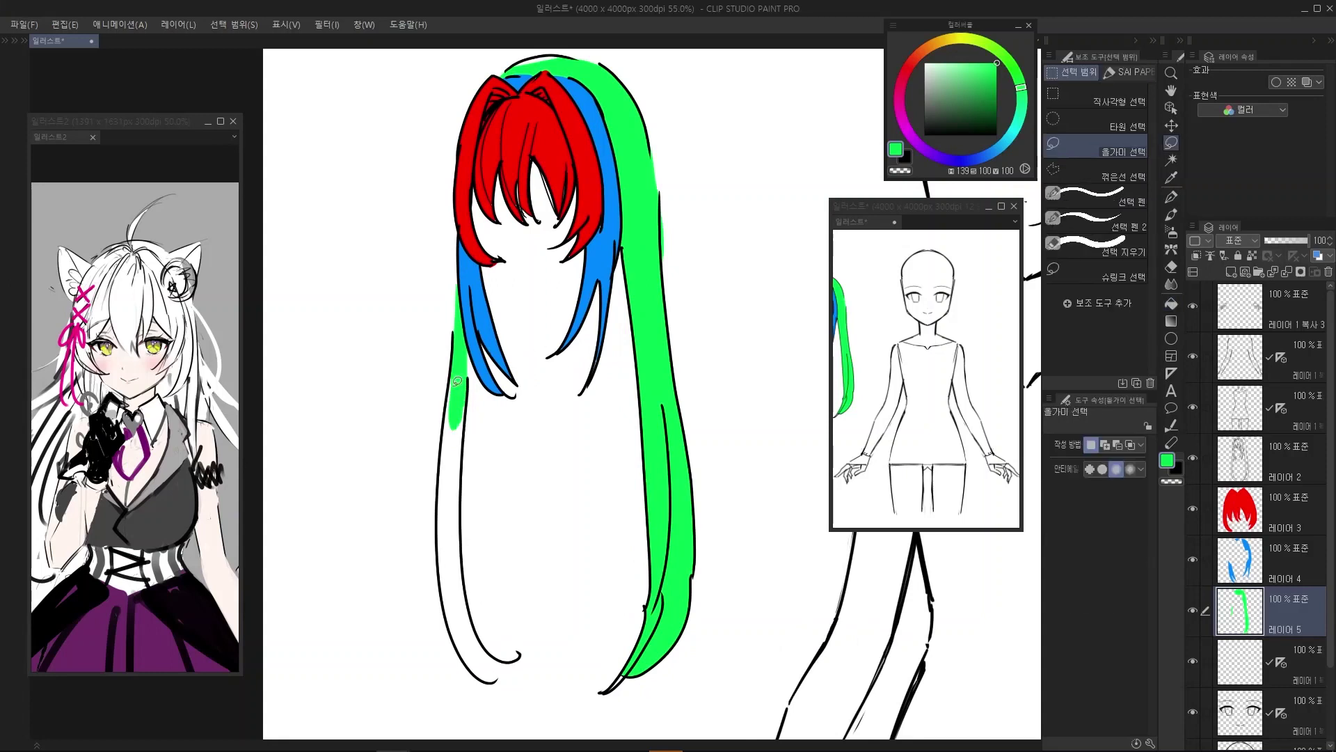
pyautogui.moveTo(449, 382)
pyautogui.mouseDown()
pyautogui.moveTo(451, 596)
pyautogui.moveTo(466, 645)
pyautogui.moveTo(501, 673)
pyautogui.moveTo(533, 674)
pyautogui.moveTo(506, 663)
pyautogui.moveTo(469, 609)
pyautogui.moveTo(457, 551)
pyautogui.moveTo(458, 407)
pyautogui.mouseUp()
pyautogui.hotkey('ctrl', 'z')
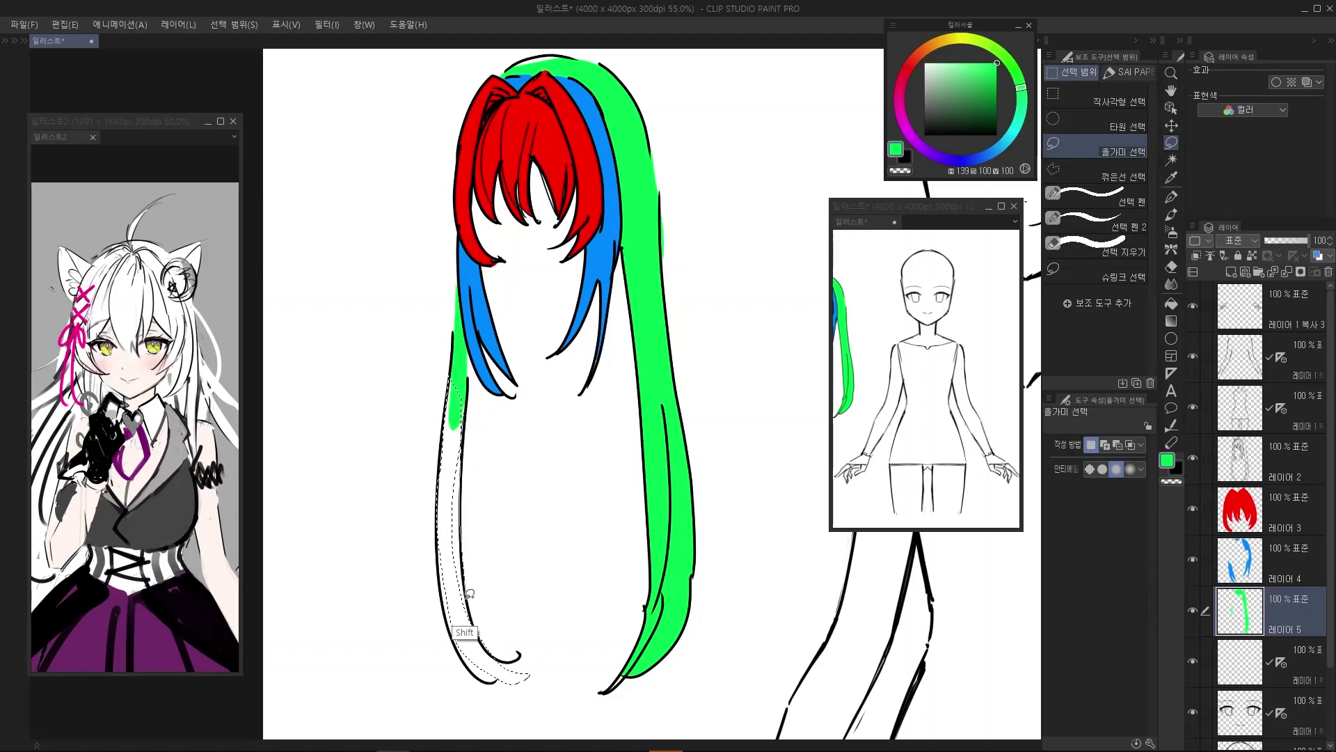
pyautogui.moveTo(469, 594); pyautogui.dragTo(458, 425)
pyautogui.hotkey('alt', 'Delete')
pyautogui.hotkey('ctrl', 'd')
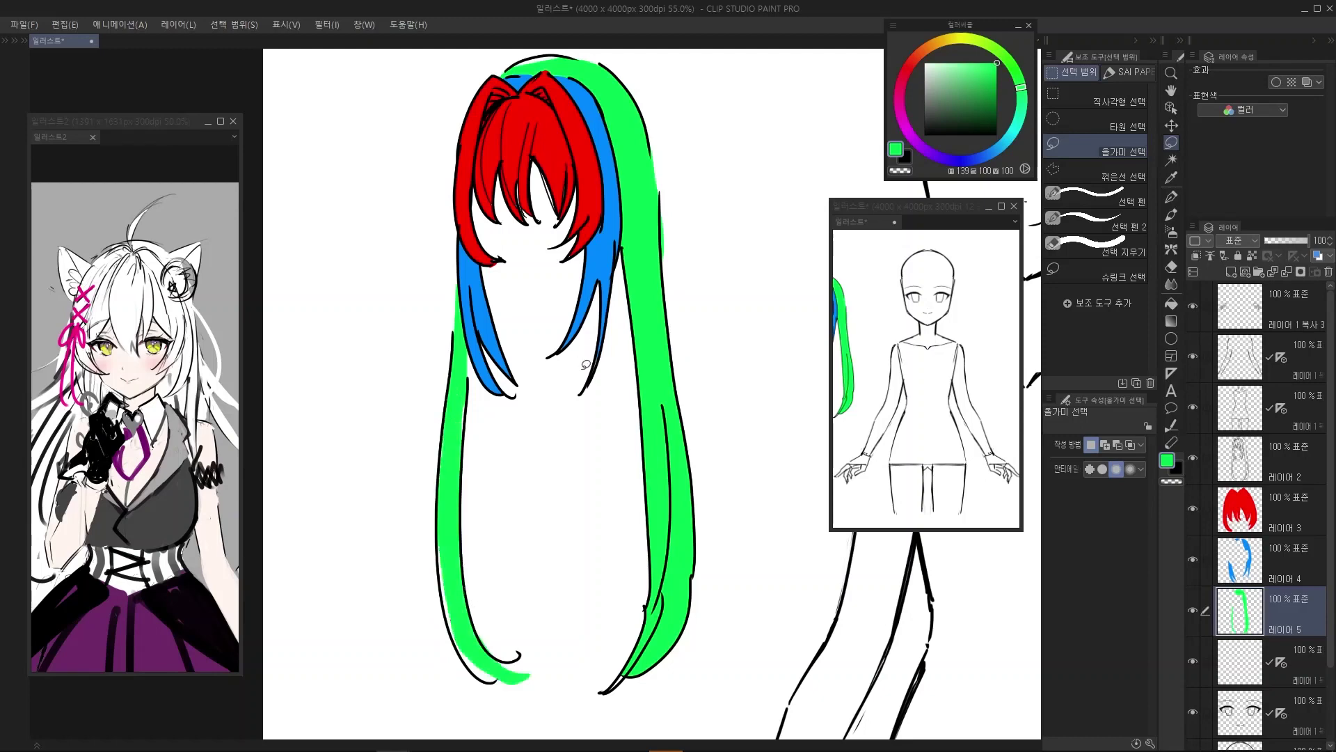
pyautogui.scroll(-3, 586, 364)
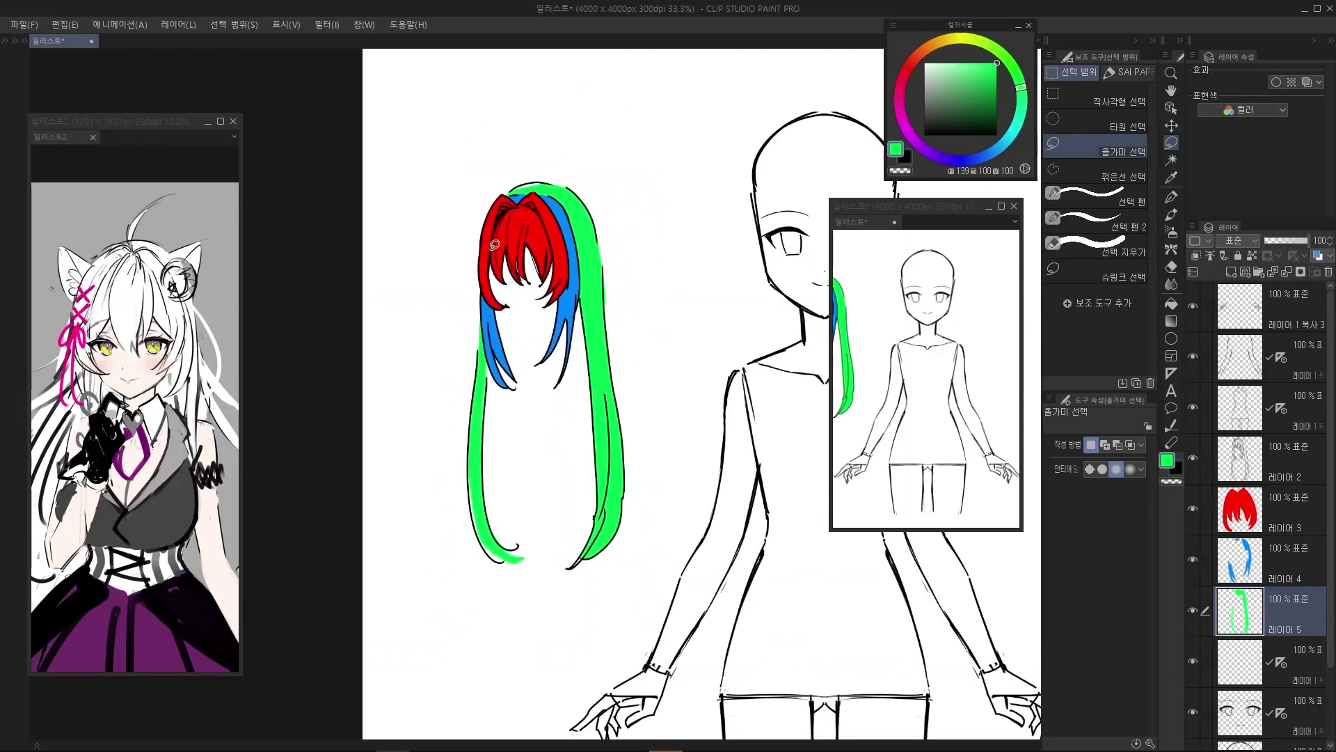
# Lasso the open area between the left and right back hair behind the face and fill it with green
pyautogui.moveTo(494, 245); pyautogui.dragTo(479, 379)
pyautogui.moveTo(487, 511)
pyautogui.mouseDown()
pyautogui.moveTo(508, 480)
pyautogui.moveTo(561, 552)
pyautogui.moveTo(609, 491)
pyautogui.moveTo(609, 372)
pyautogui.moveTo(578, 260)
pyautogui.moveTo(539, 222)
pyautogui.moveTo(483, 243)
pyautogui.mouseUp()
pyautogui.hotkey('alt', 'BackSpace')
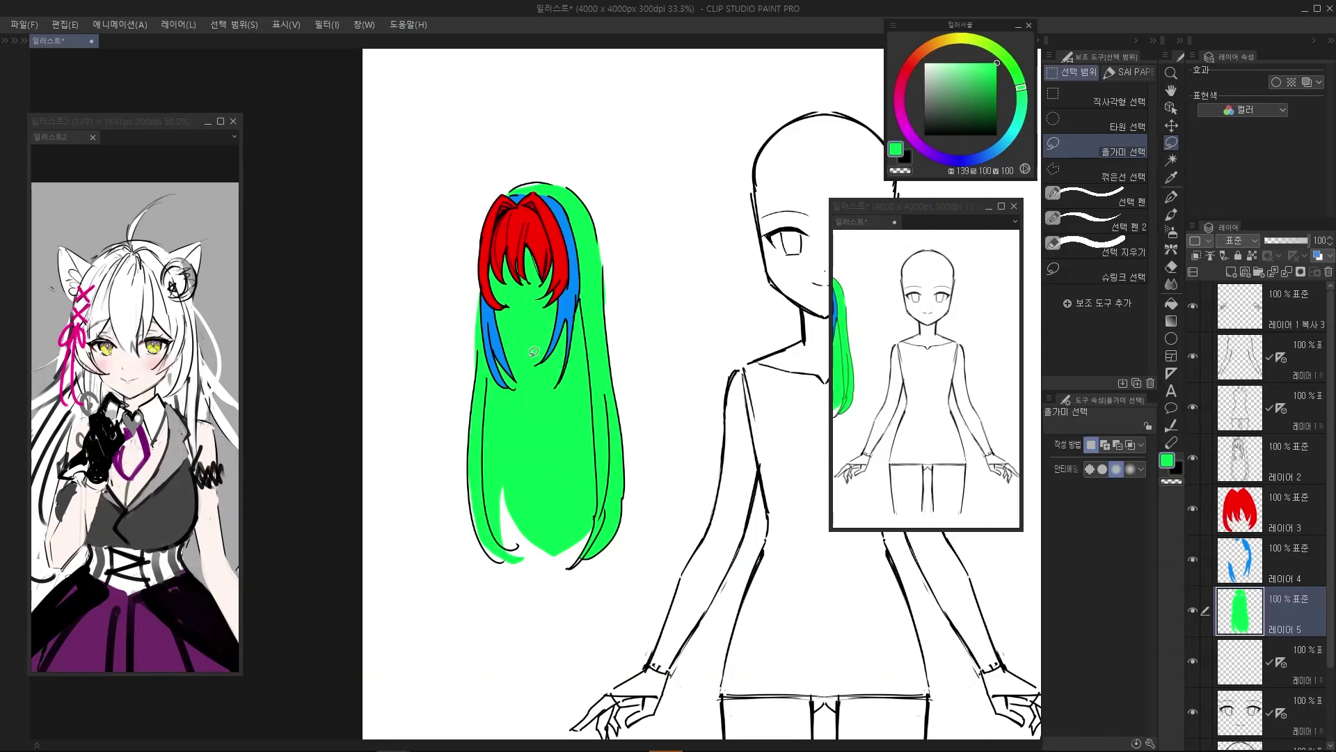
pyautogui.scroll(-3, 584, 374)
pyautogui.scroll(4, 641, 336)
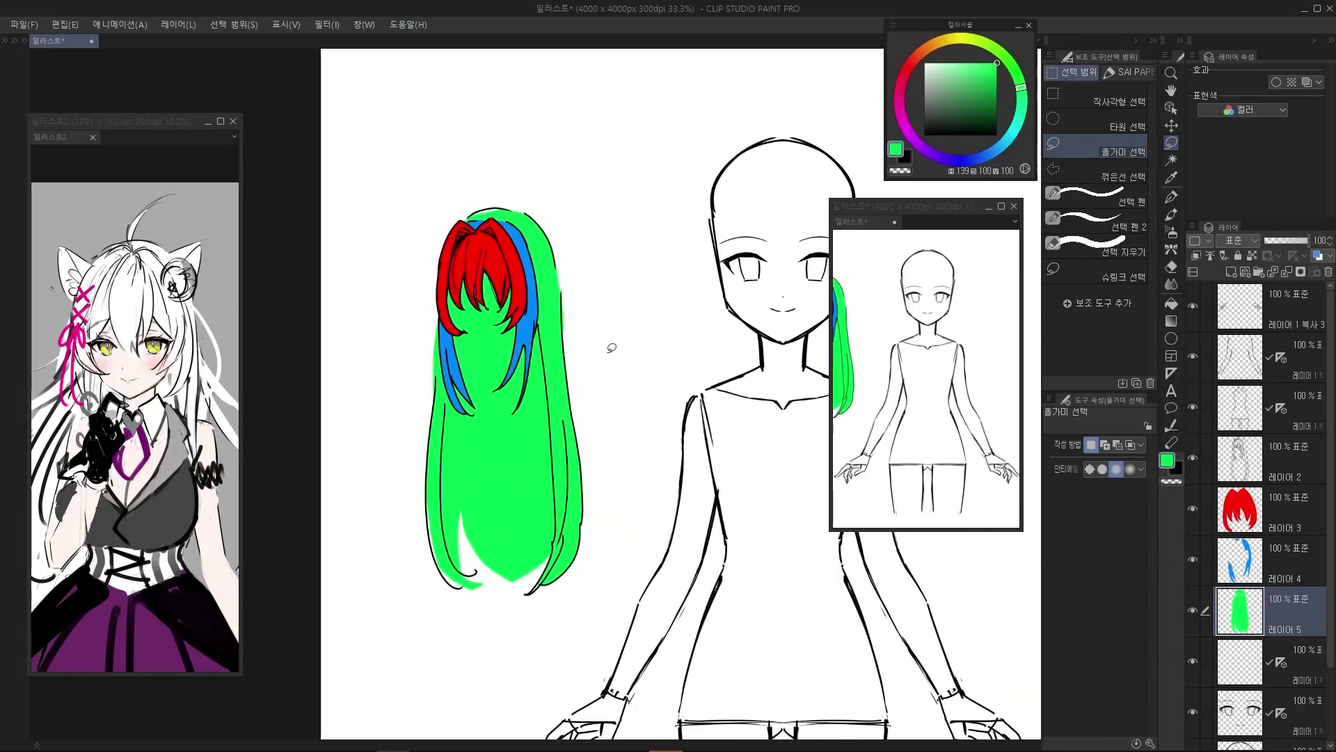
pyautogui.moveTo(648, 406); pyautogui.dragTo(644, 404)
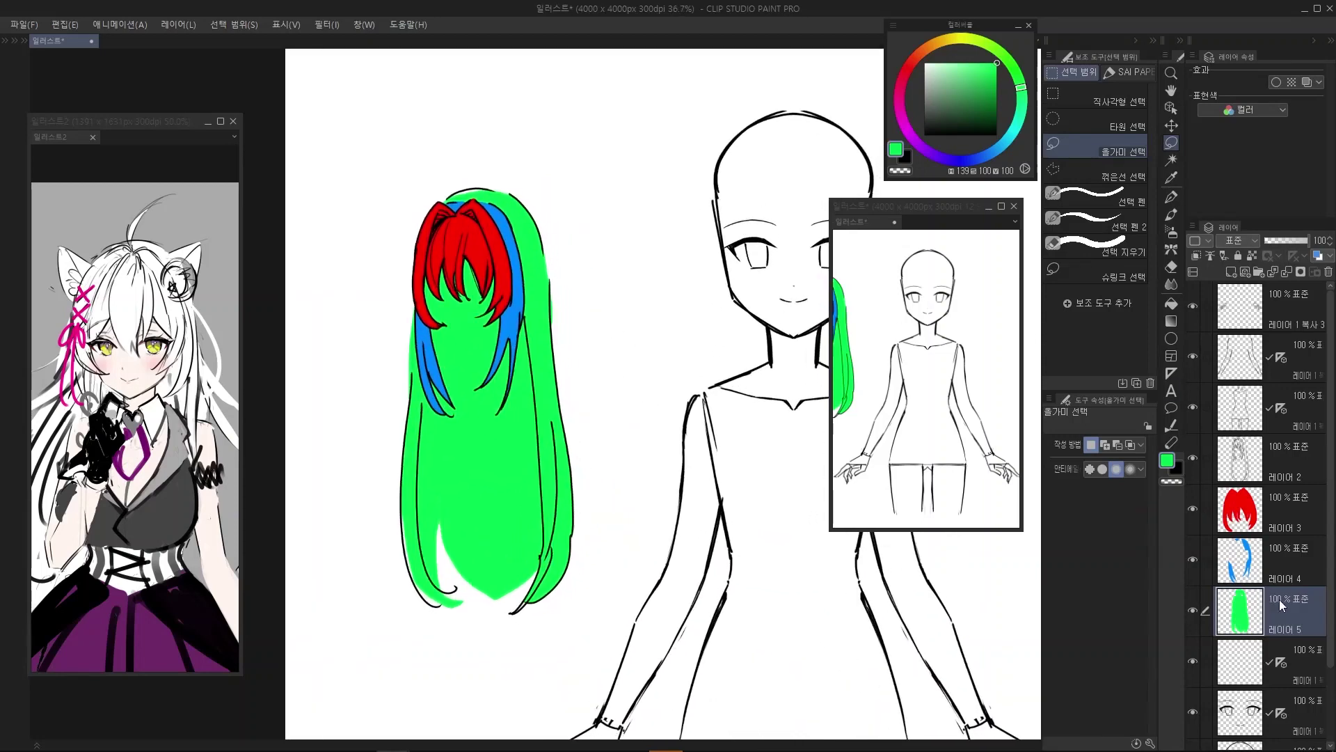
pyautogui.scroll(2, 512, 532)
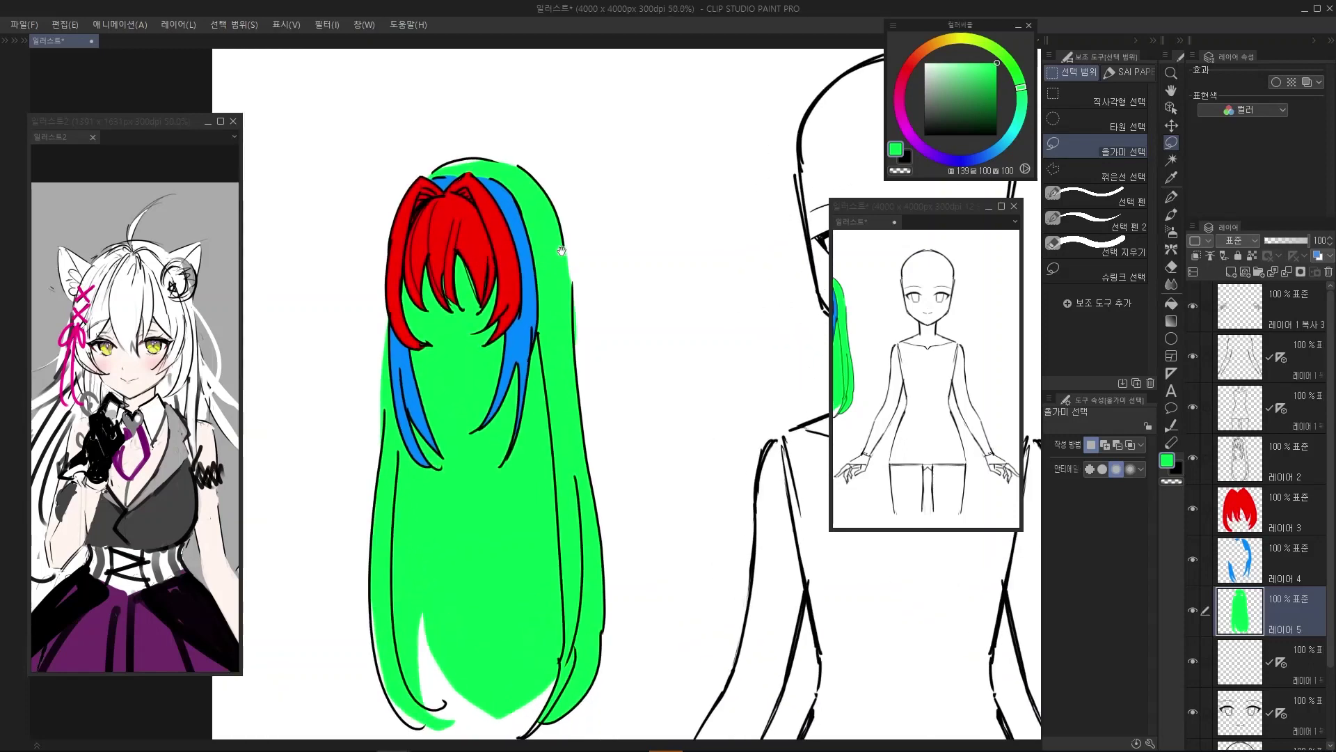
pyautogui.scroll(1, 582, 280)
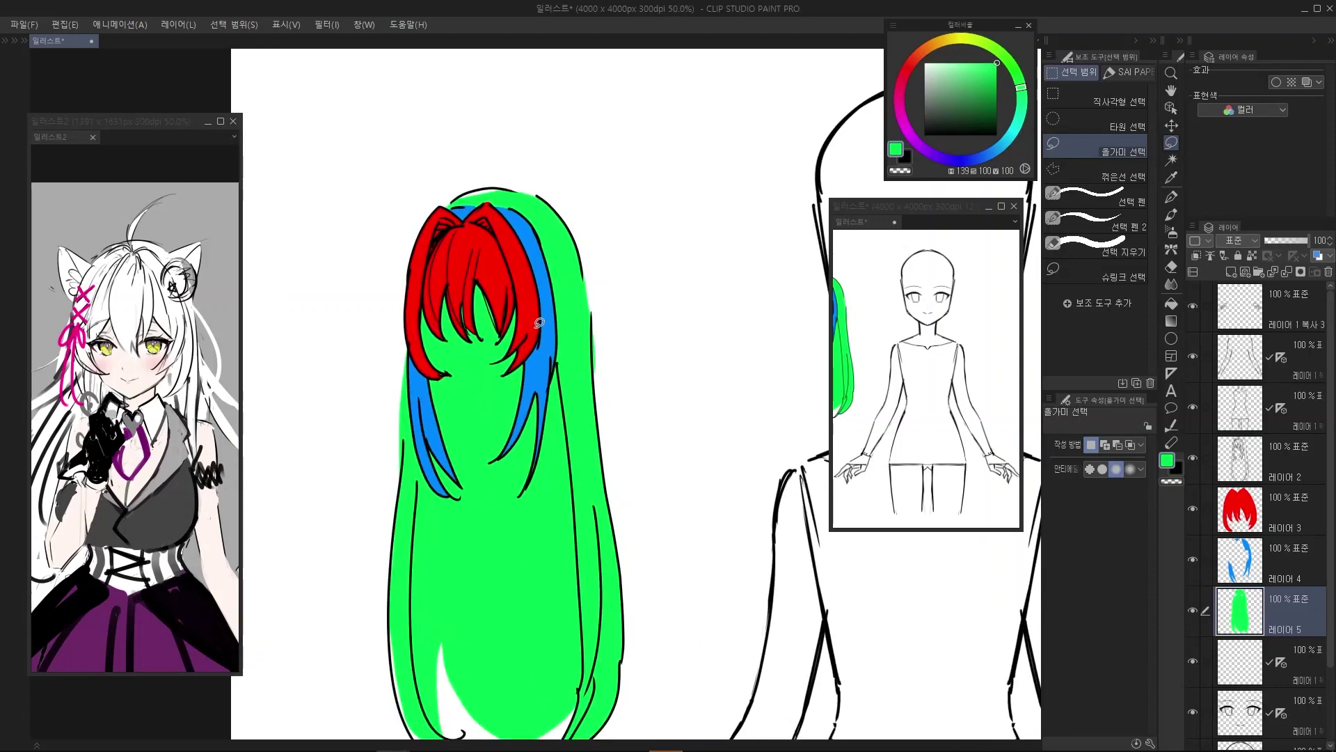
pyautogui.hotkey('alt', 'Tab')
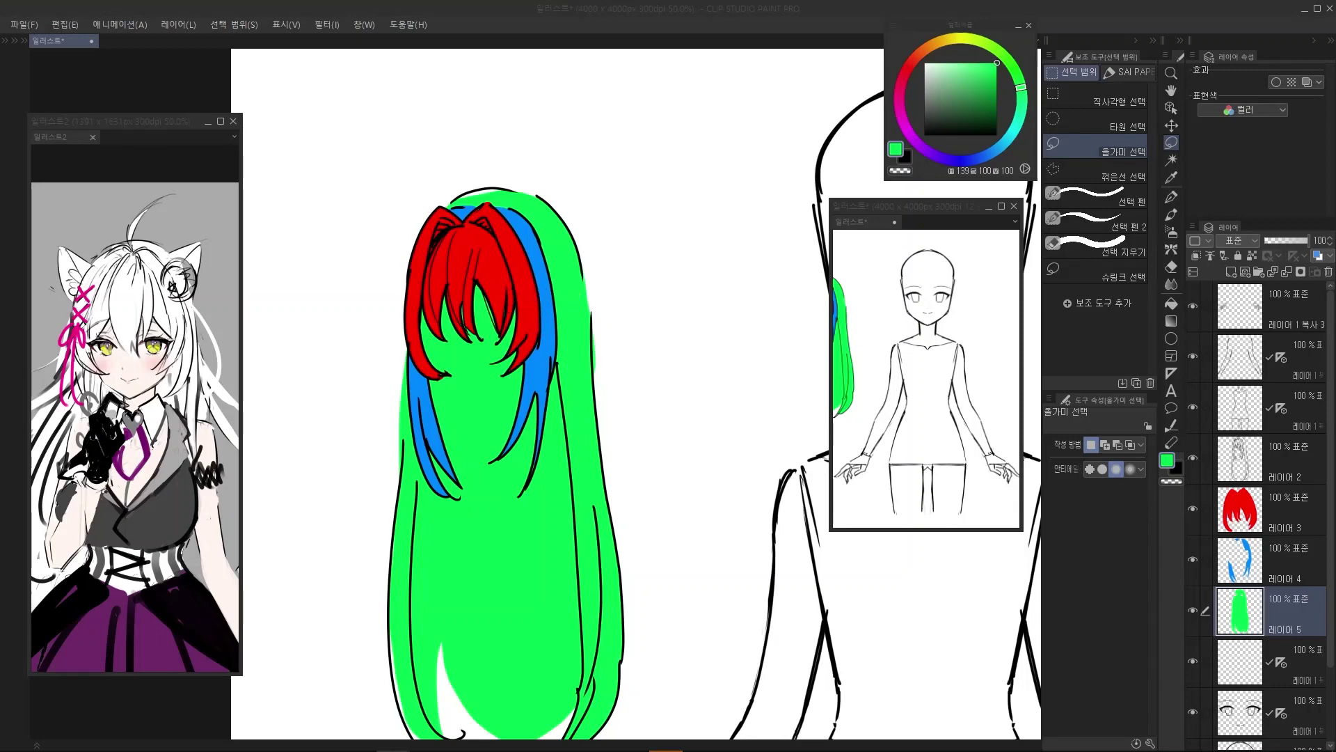
pyautogui.hotkey('alt', 'Tab')
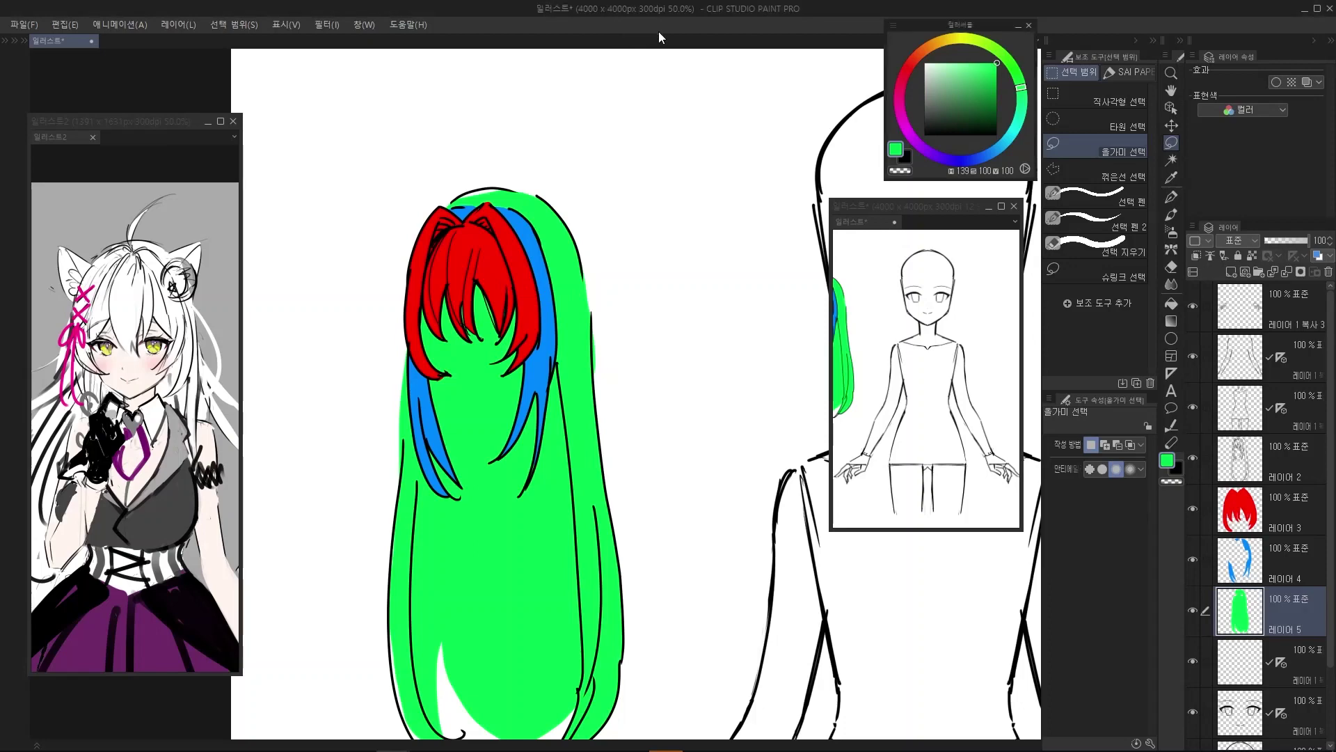
pyautogui.scroll(-3, 515, 219)
pyautogui.scroll(3, 560, 255)
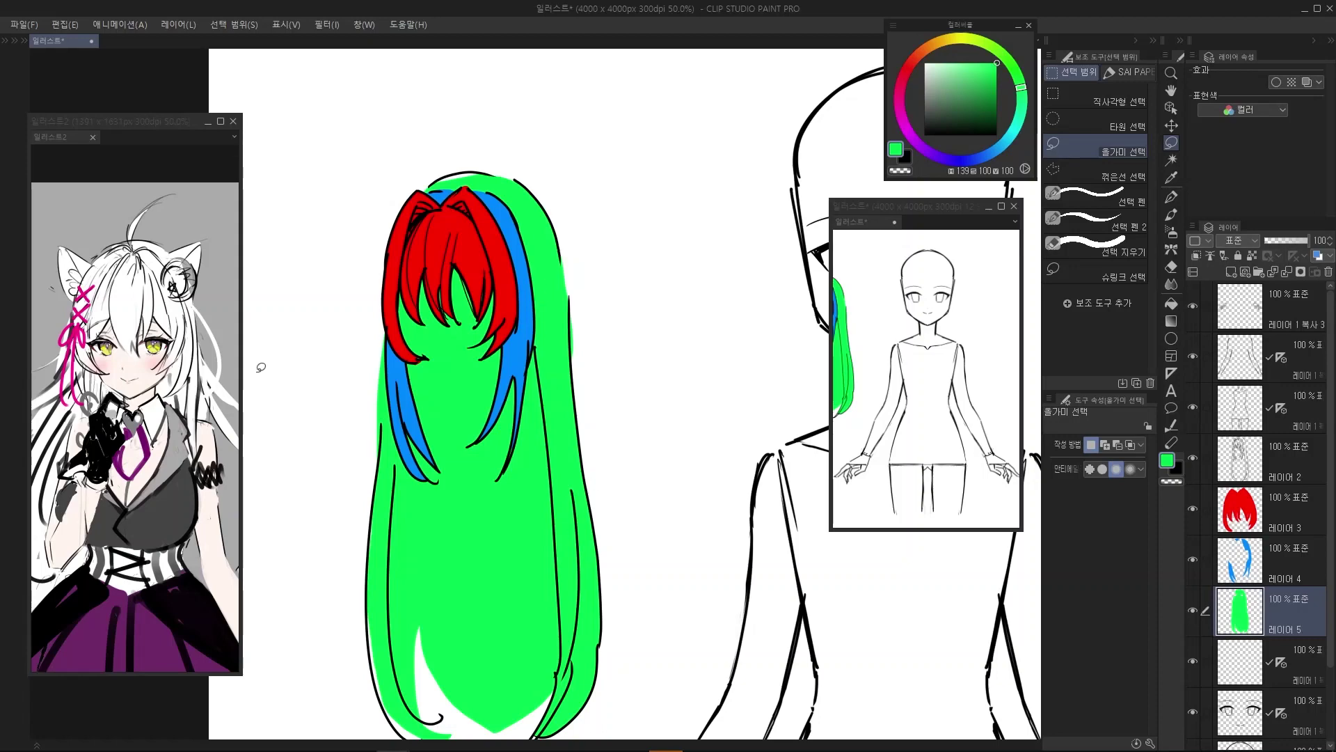
pyautogui.scroll(-2, 466, 287)
pyautogui.scroll(2, 412, 301)
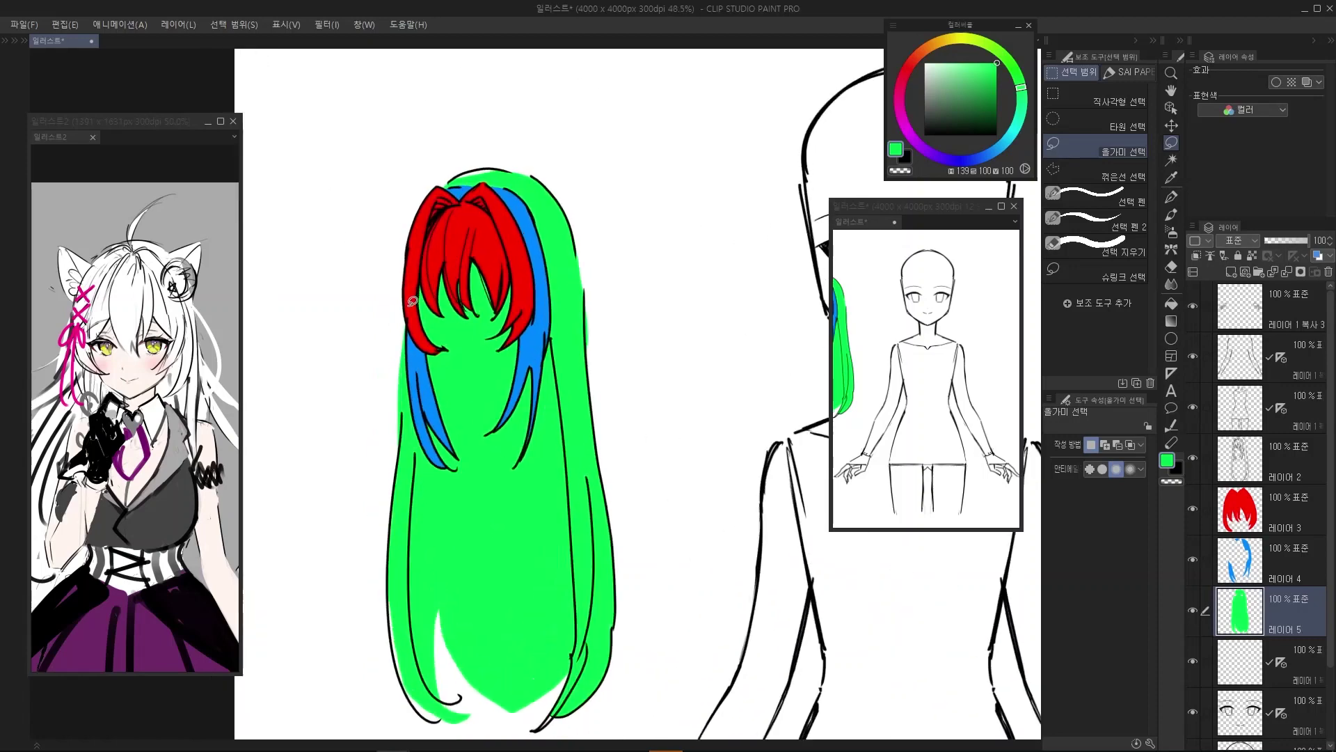
pyautogui.scroll(1, 412, 301)
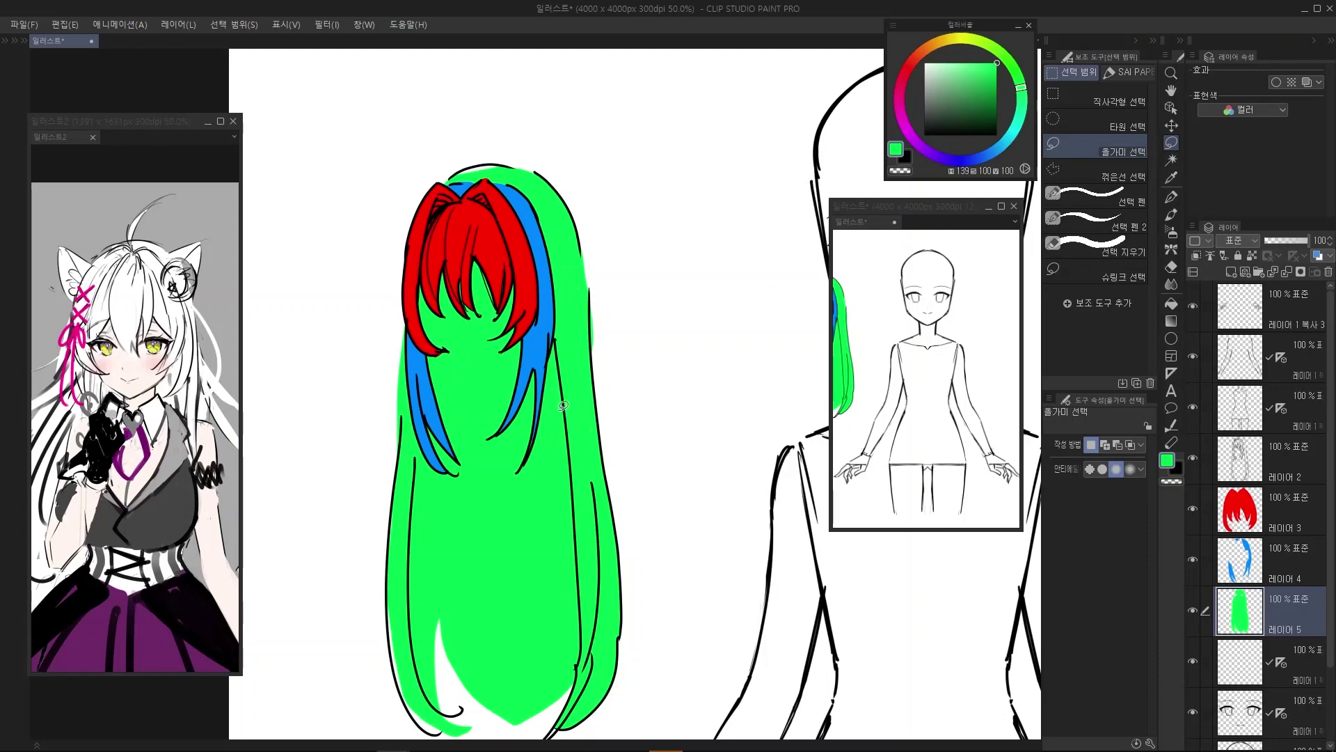
pyautogui.scroll(2, 534, 323)
pyautogui.moveTo(624, 373); pyautogui.dragTo(634, 390)
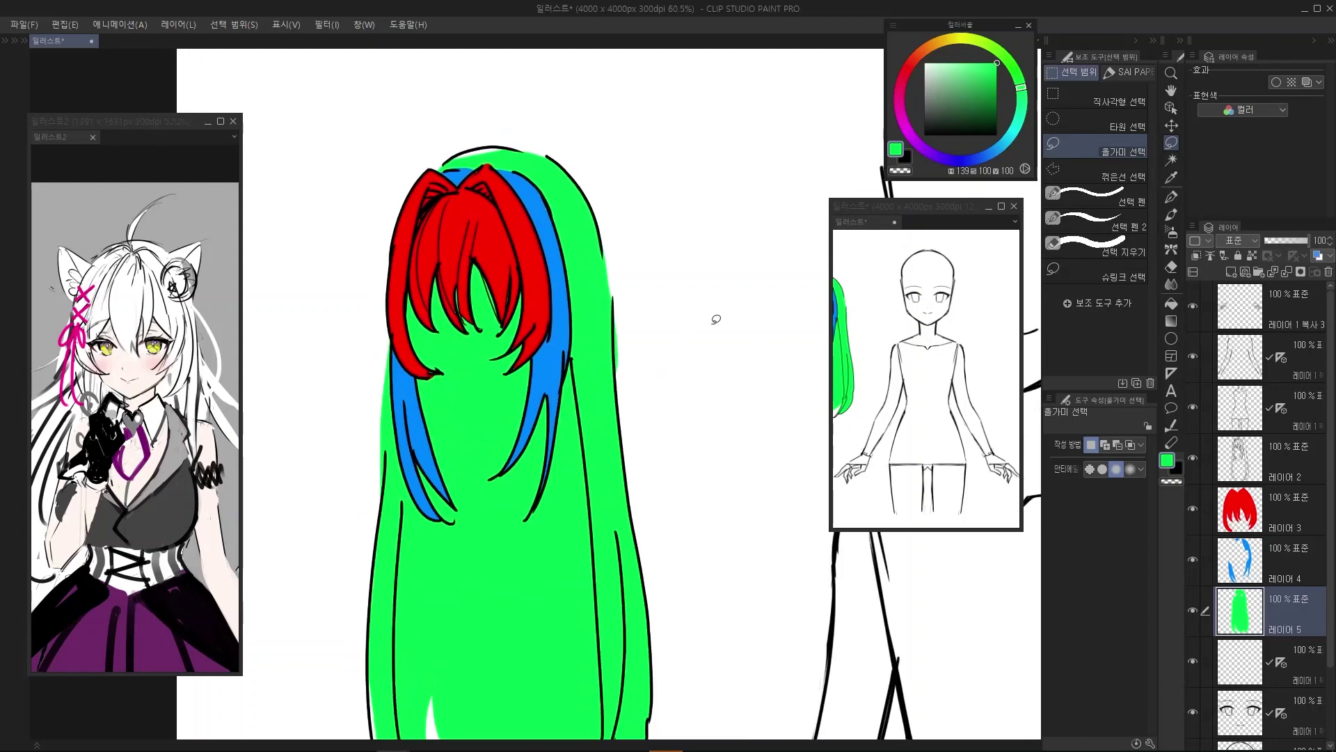
pyautogui.moveTo(413, 494); pyautogui.dragTo(455, 502)
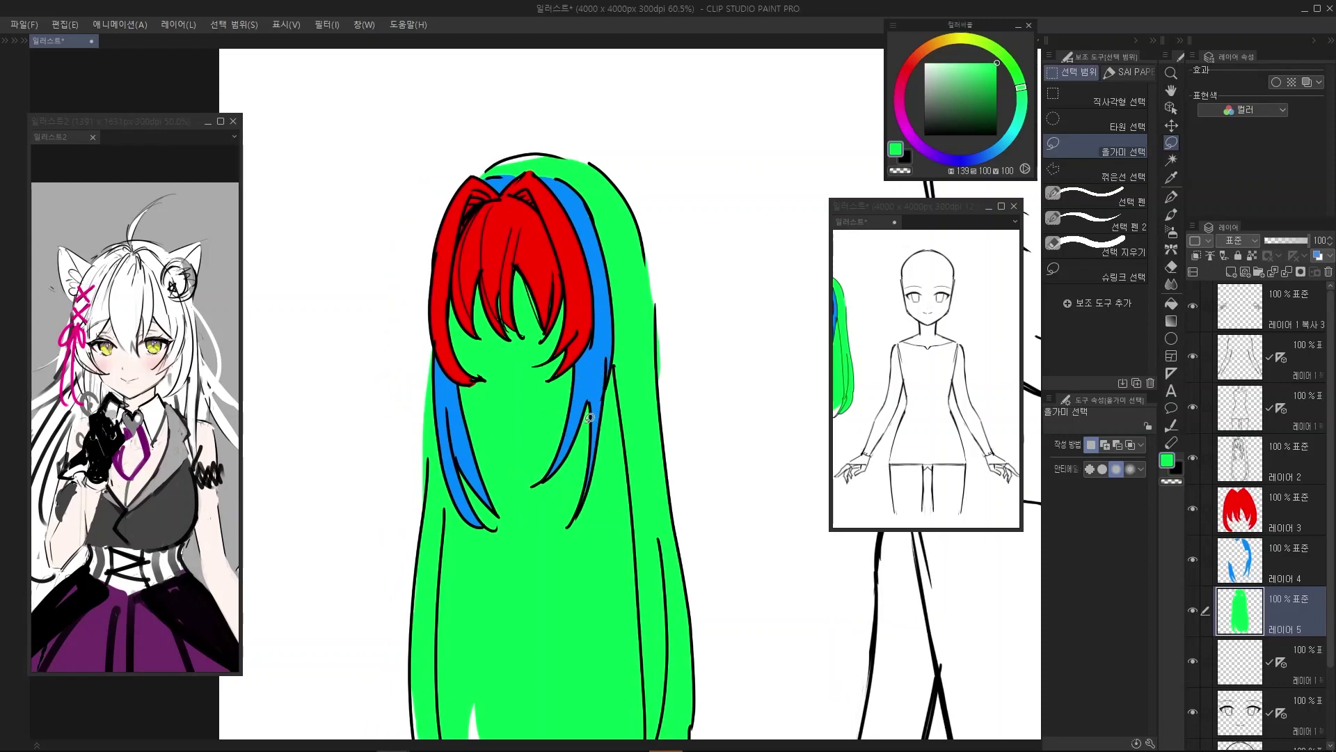
pyautogui.moveTo(641, 435); pyautogui.dragTo(586, 428)
# Add a new layer above the red front-hair layer and set the pen's brush size to 5
pyautogui.press('p')
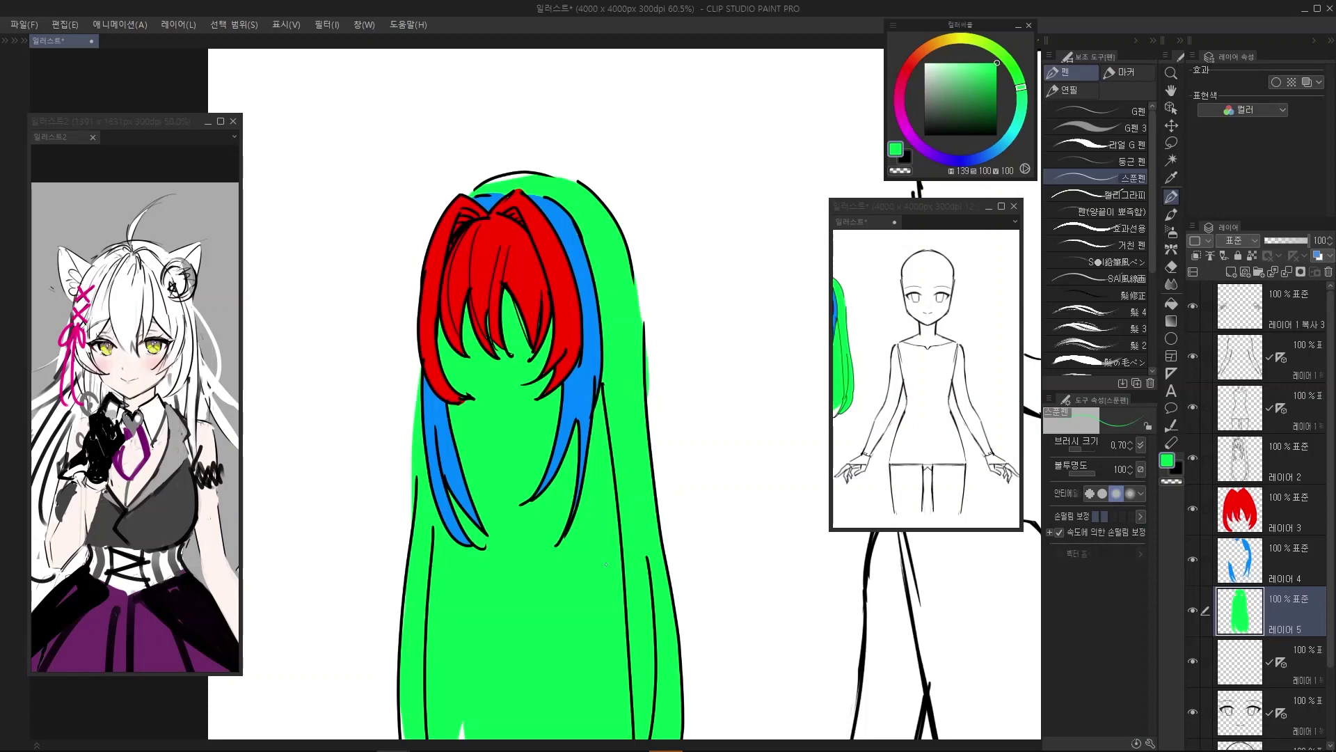
pyautogui.moveTo(606, 564); pyautogui.dragTo(611, 565)
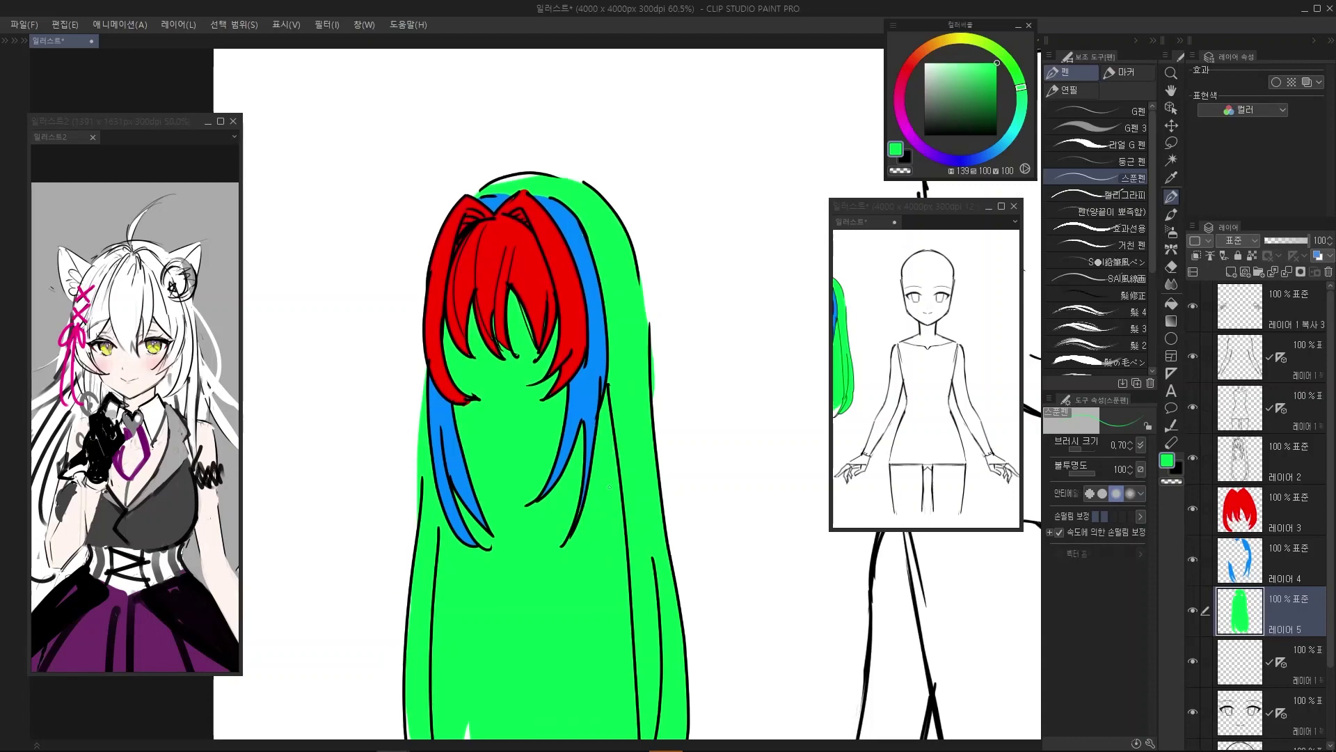
pyautogui.click(1283, 516)
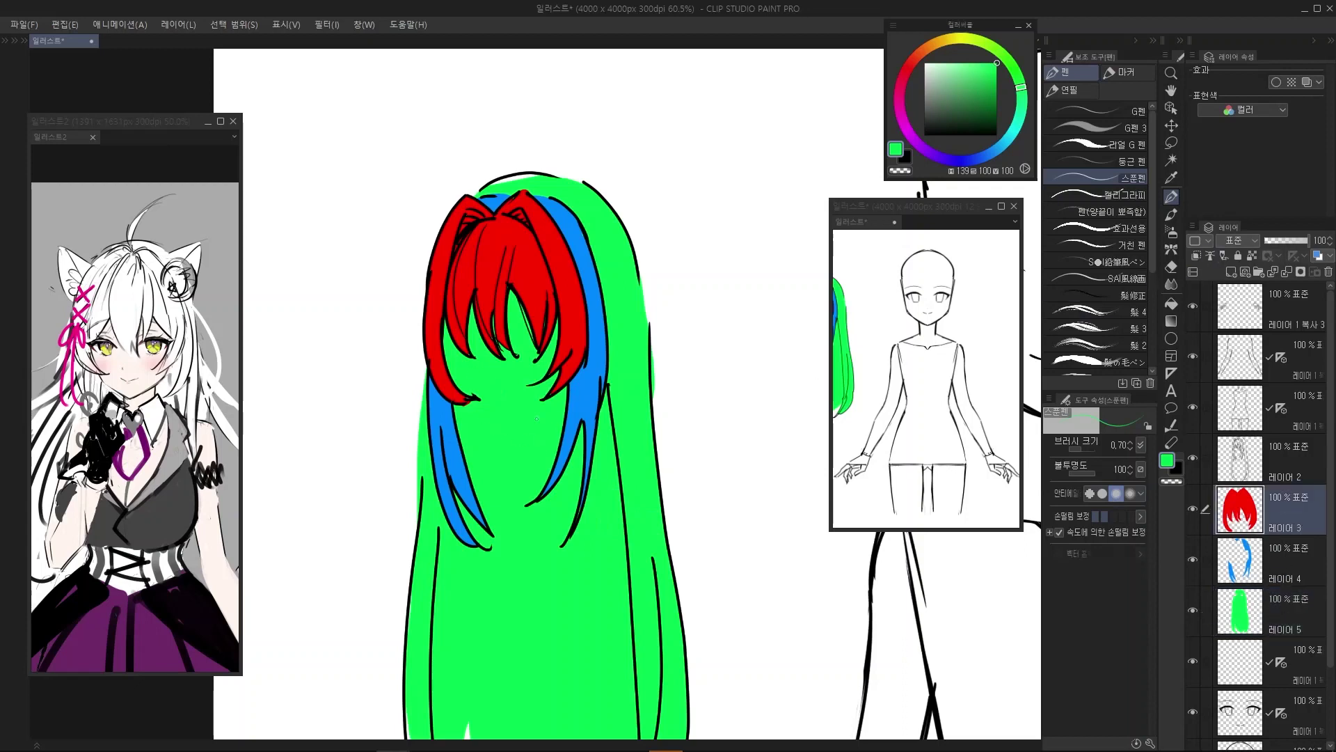
pyautogui.moveTo(632, 466); pyautogui.dragTo(618, 442)
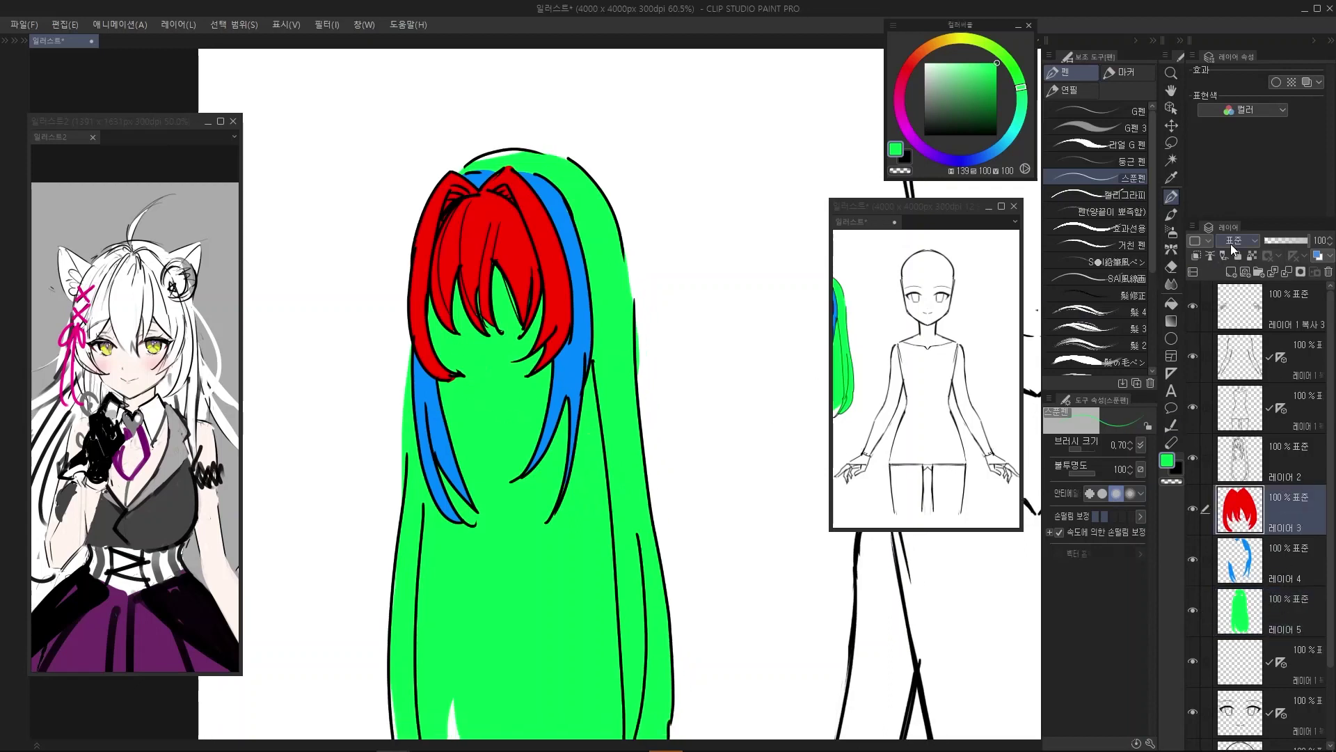
pyautogui.click(1231, 273)
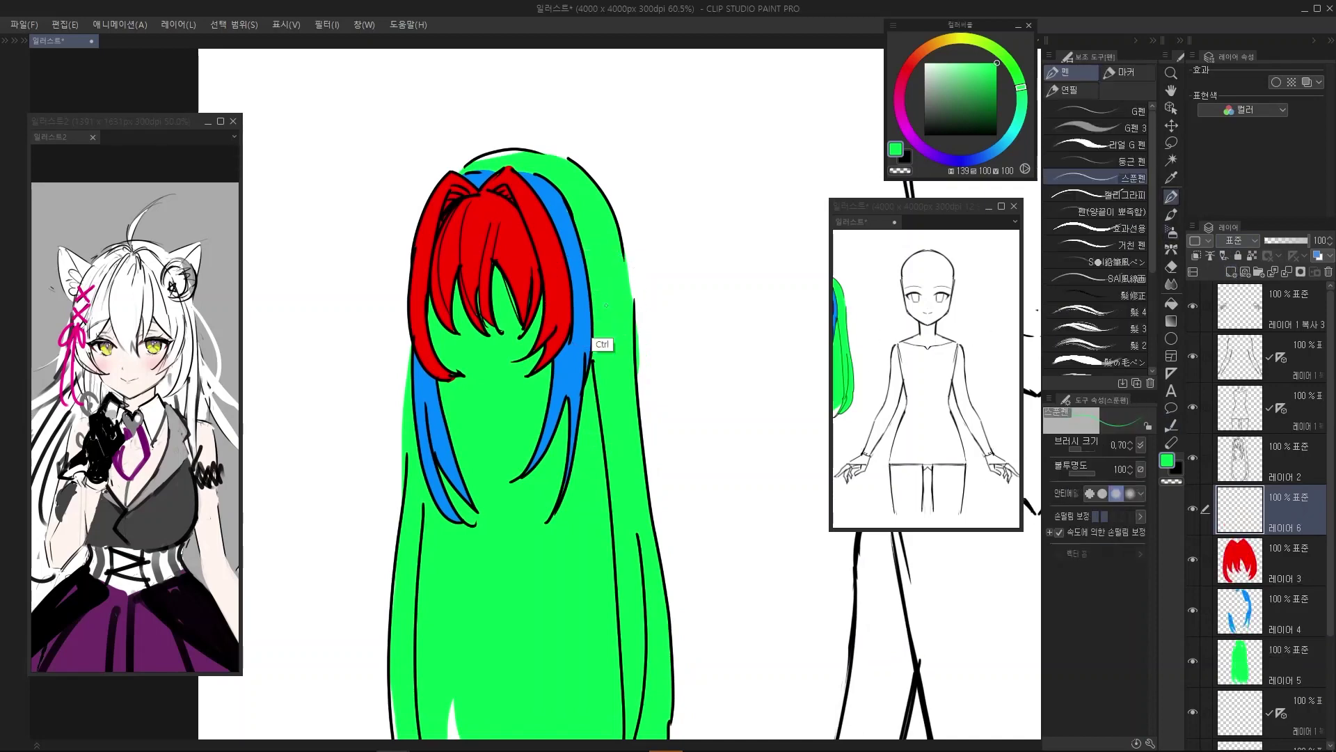
pyautogui.press(']')
pyautogui.press(']')
pyautogui.press(']')
pyautogui.press(']')
pyautogui.press(']')
pyautogui.press(']')
pyautogui.press(']')
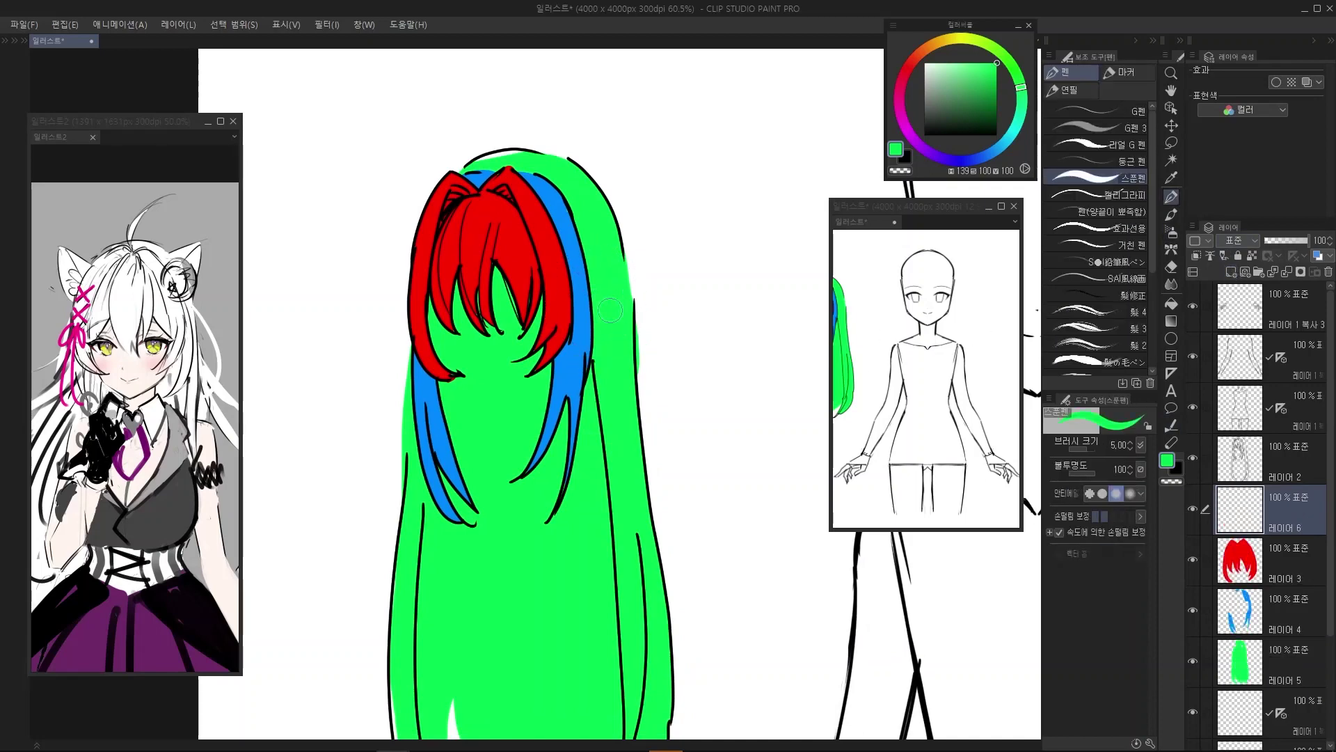
pyautogui.moveTo(568, 420); pyautogui.dragTo(573, 415)
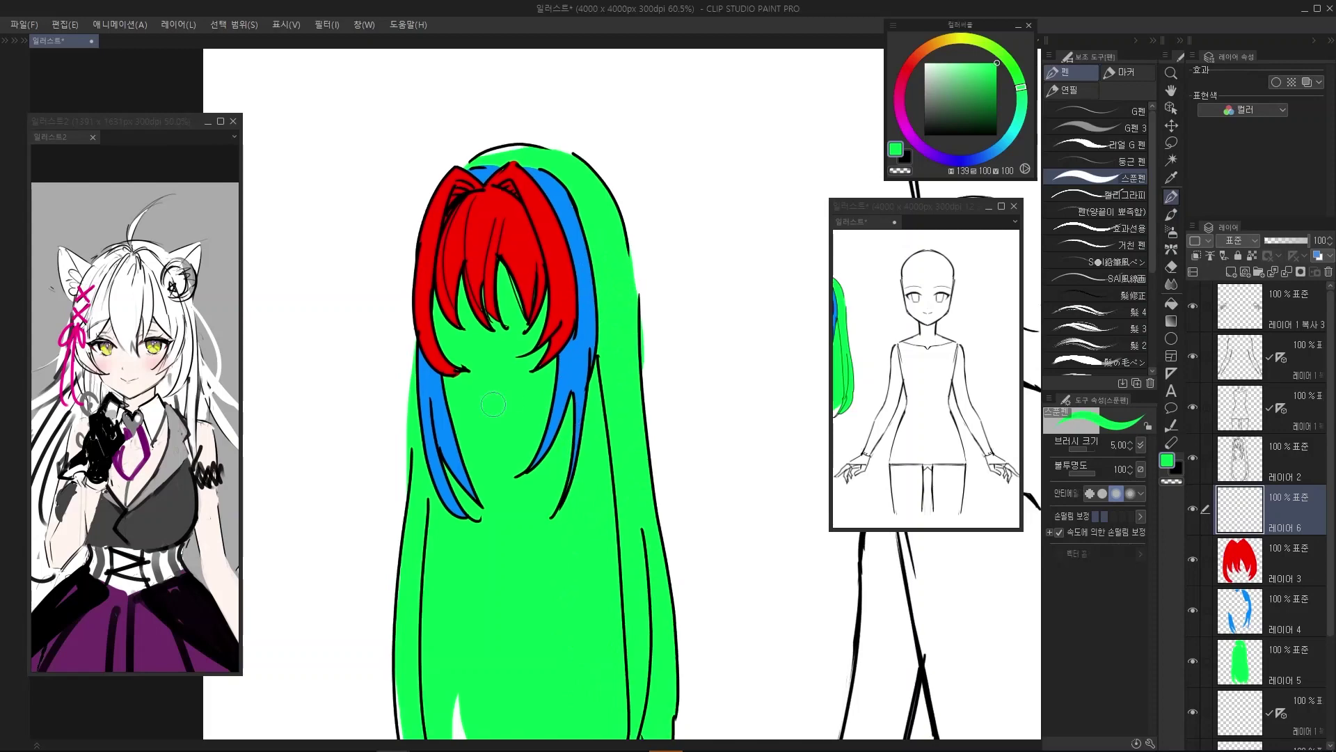
# Move the new empty layer above the hair line-art layer
pyautogui.moveTo(575, 356); pyautogui.dragTo(557, 419)
pyautogui.hotkey('ctrl', 'z')
pyautogui.moveTo(1300, 508); pyautogui.dragTo(1303, 437)
pyautogui.hotkey('ctrl', 'z')
# Paint green over the blue side-hair strands and their outlines on both sides of the face
pyautogui.moveTo(577, 341); pyautogui.dragTo(559, 510)
pyautogui.hotkey('ctrl', 'z')
pyautogui.moveTo(467, 419); pyautogui.dragTo(467, 417)
pyautogui.moveTo(426, 376); pyautogui.dragTo(481, 515)
pyautogui.moveTo(460, 452); pyautogui.dragTo(439, 376)
pyautogui.moveTo(585, 261)
pyautogui.mouseDown()
pyautogui.moveTo(583, 348)
pyautogui.moveTo(553, 184)
pyautogui.mouseUp()
pyautogui.hotkey('ctrl', 'z')
pyautogui.moveTo(541, 175); pyautogui.dragTo(575, 225)
pyautogui.scroll(-1, 560, 263)
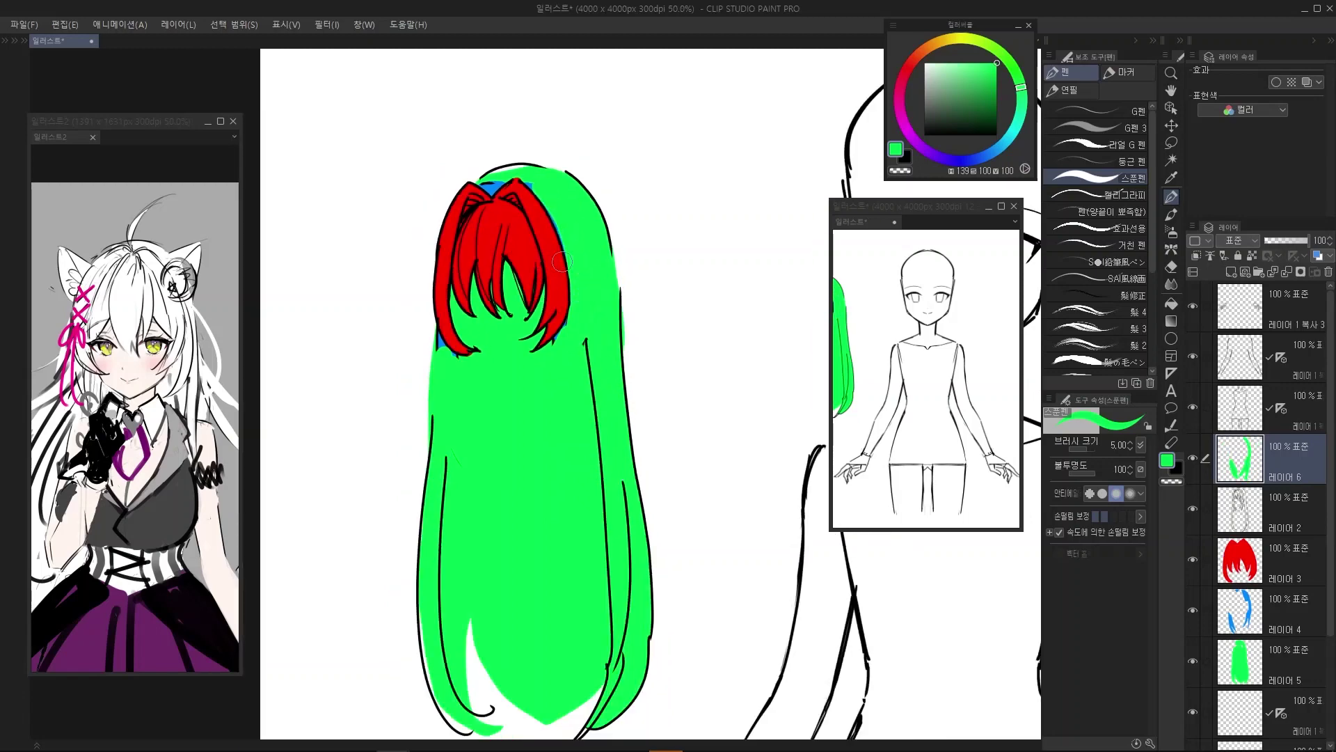
pyautogui.moveTo(572, 385); pyautogui.dragTo(564, 361)
# Add a new layer above the hair line art and set the pen to black with brush size 0.8
pyautogui.moveTo(961, 107); pyautogui.dragTo(923, 138)
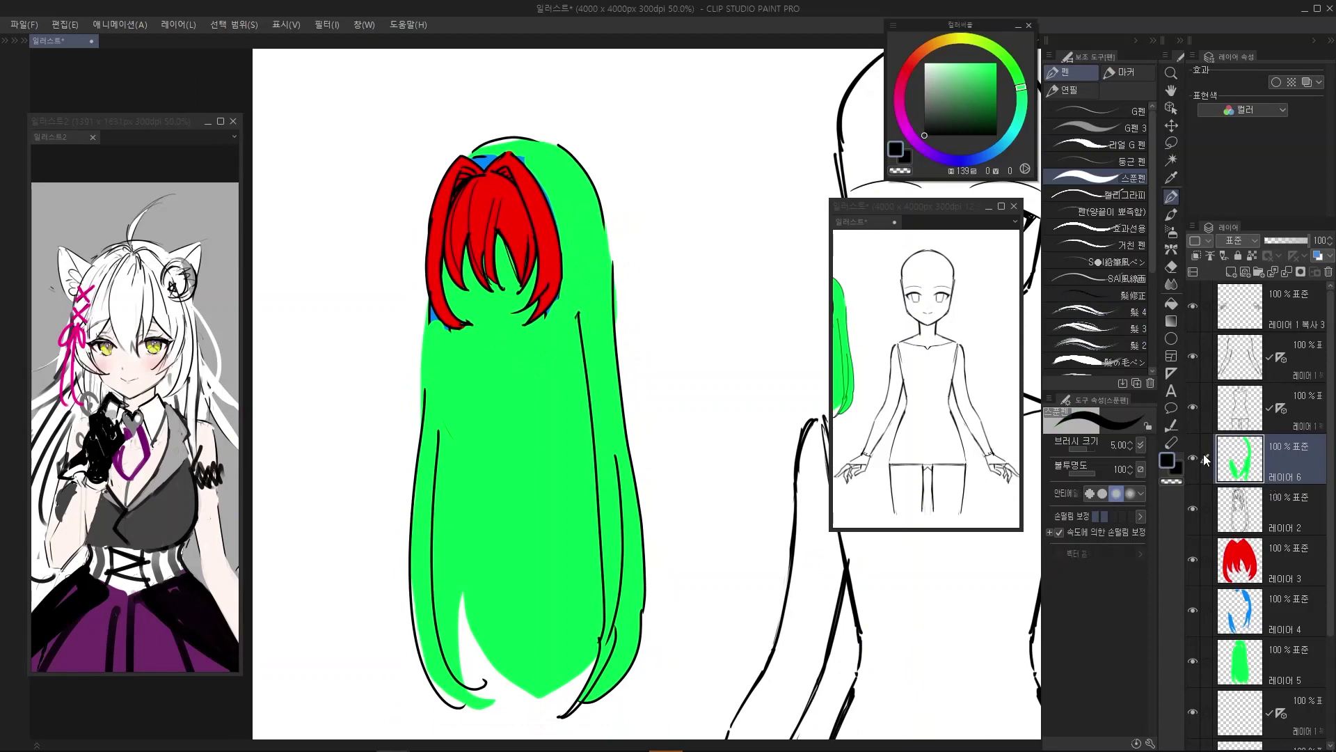
pyautogui.click(1285, 507)
pyautogui.click(1230, 272)
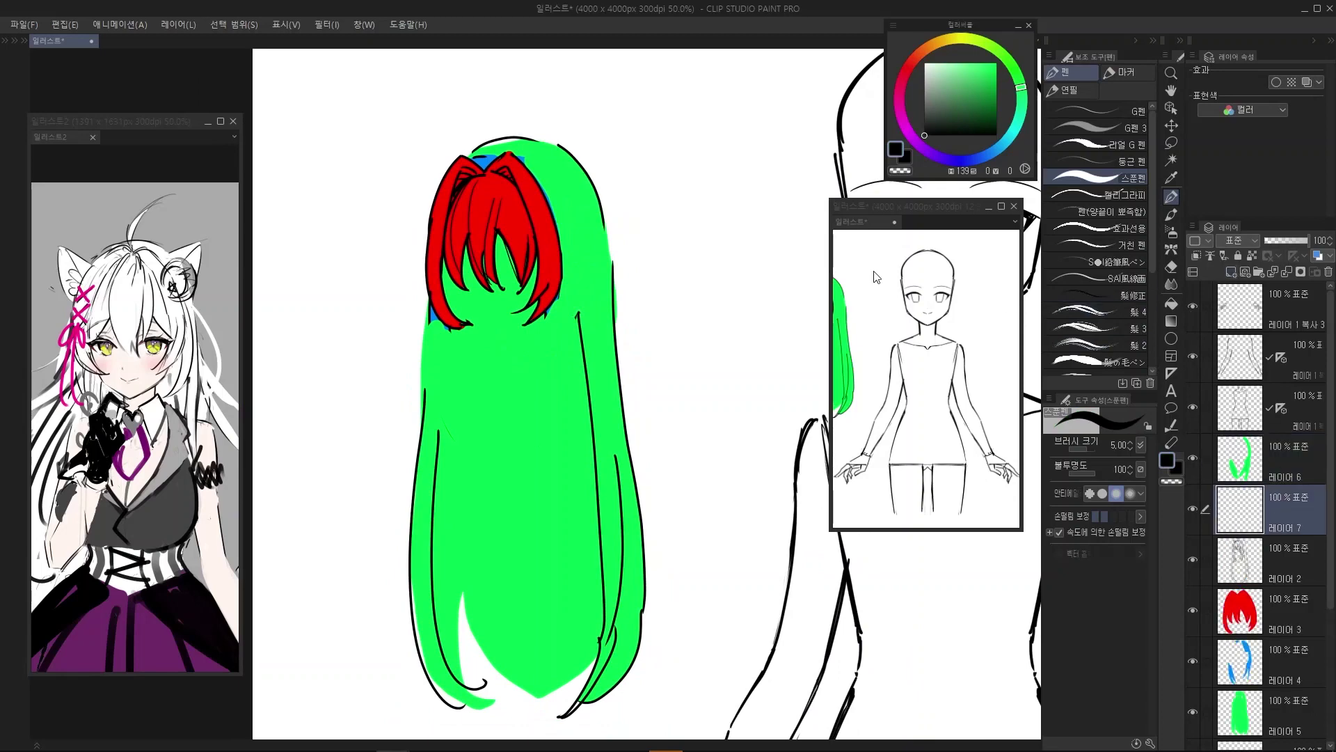
pyautogui.press('e')
pyautogui.press('p')
pyautogui.press('[')
pyautogui.press('[')
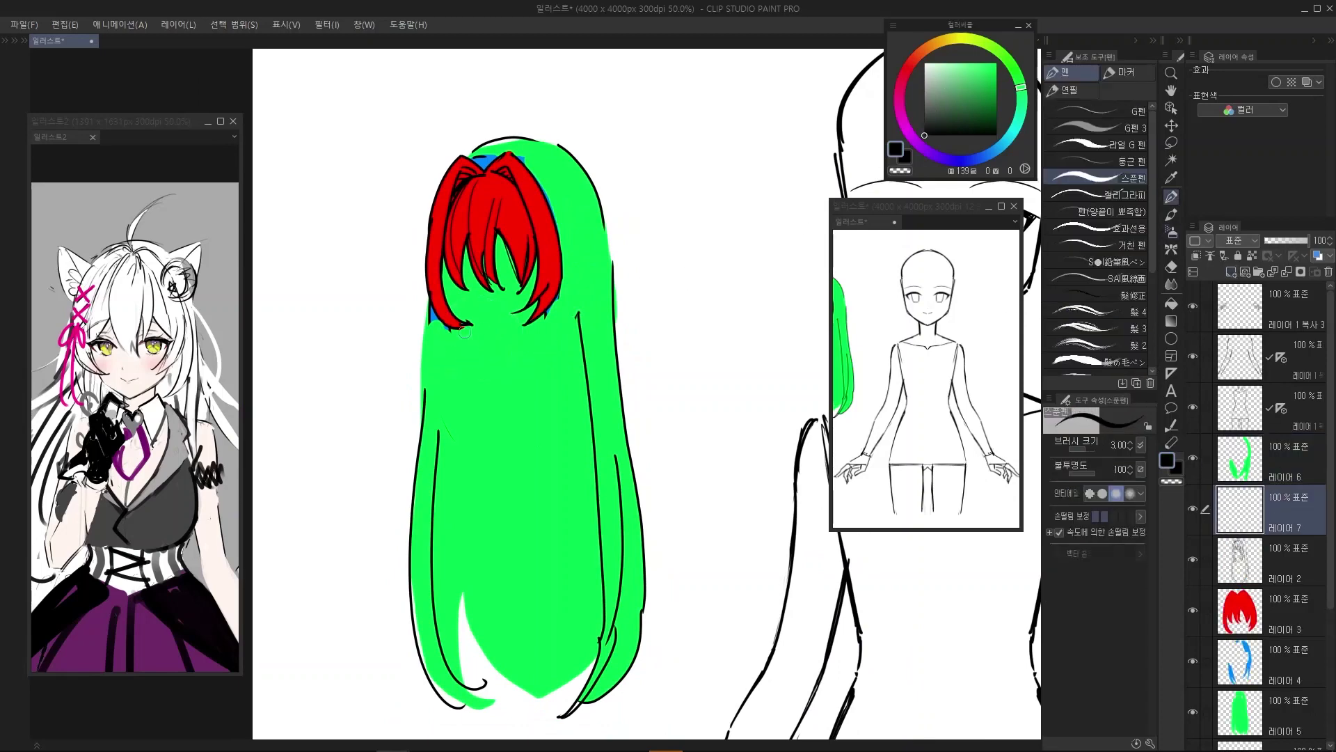
pyautogui.press('[')
pyautogui.press('[')
pyautogui.press('[')
pyautogui.press('[')
pyautogui.press('[')
pyautogui.press('[')
pyautogui.press('[')
# Move the new layer above the green cover layer and hide the cover layer
pyautogui.moveTo(1285, 508); pyautogui.dragTo(1282, 438)
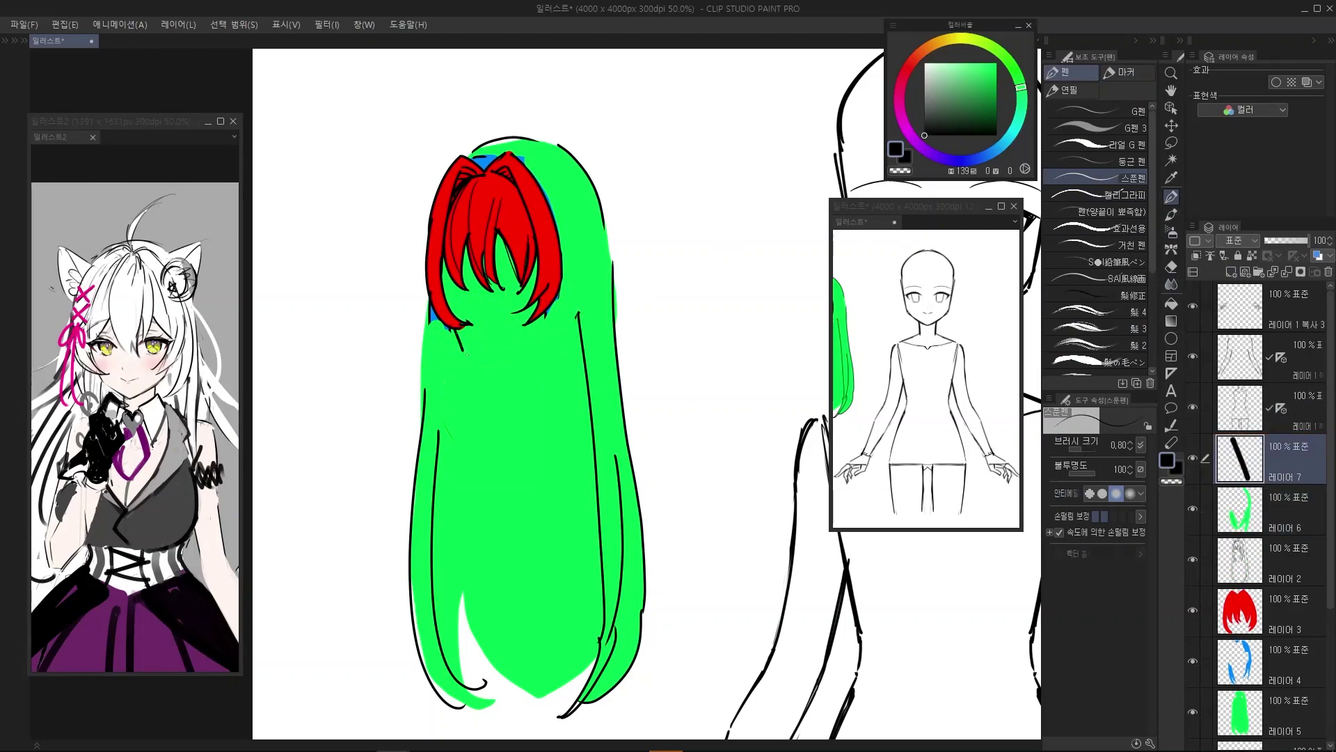
pyautogui.click(1193, 507)
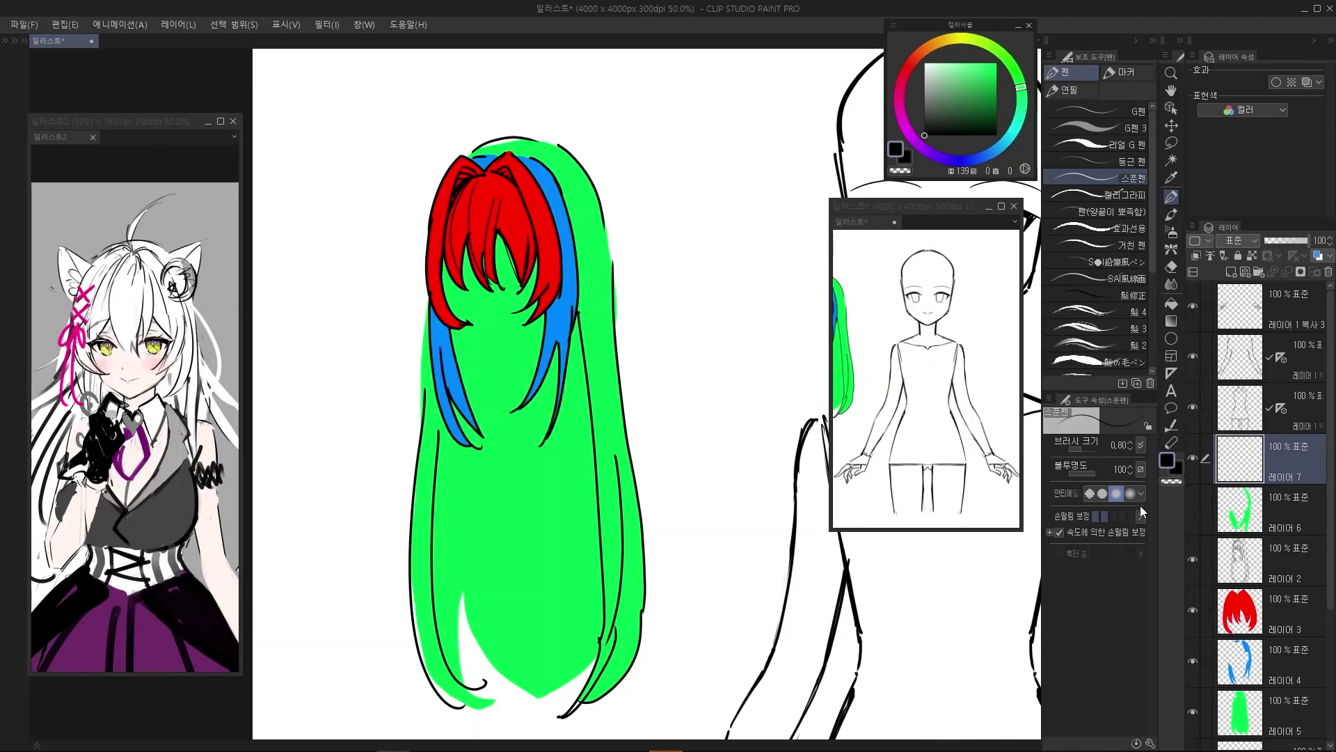
pyautogui.moveTo(514, 359); pyautogui.dragTo(528, 385)
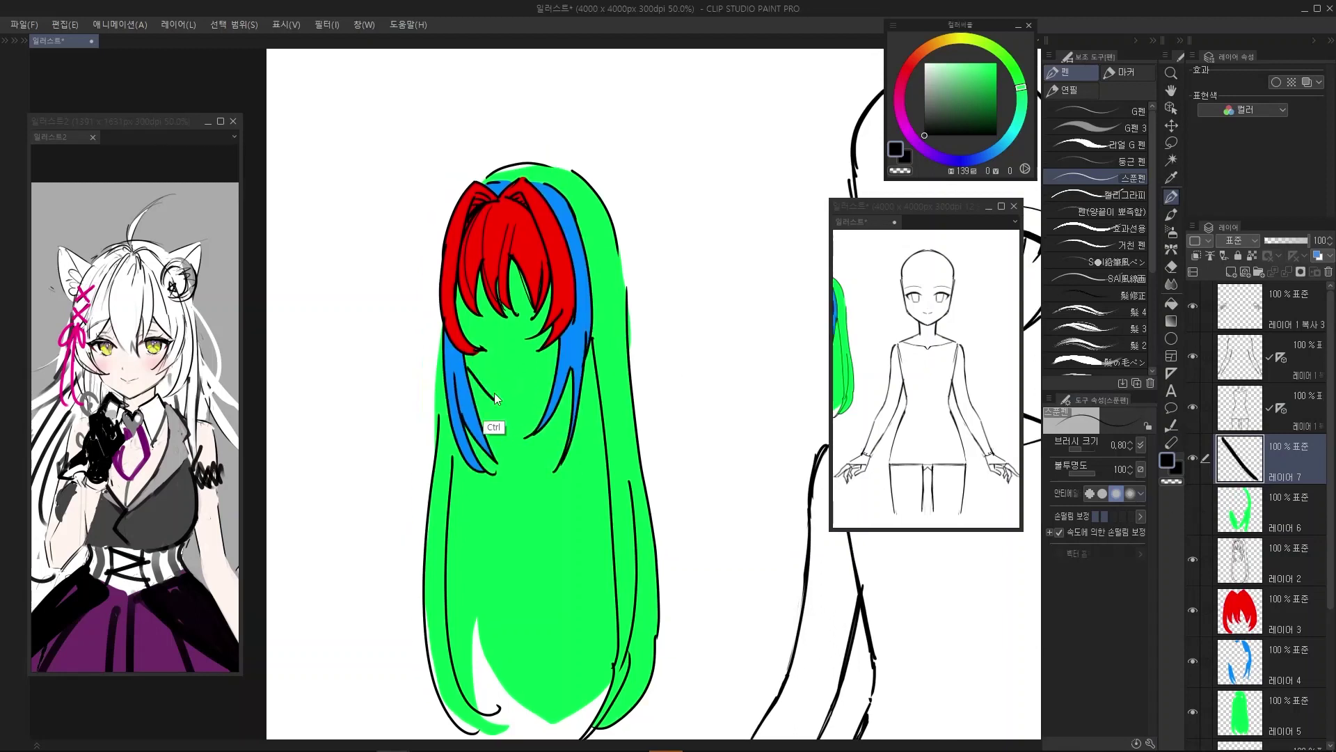
# Try to sketch the jawline below the red front hair, and undo the strokes
pyautogui.moveTo(464, 354); pyautogui.dragTo(473, 375)
pyautogui.moveTo(471, 371); pyautogui.dragTo(515, 404)
pyautogui.hotkey('ctrl', 'z')
pyautogui.moveTo(516, 404); pyautogui.dragTo(565, 364)
pyautogui.hotkey('ctrl', 'z')
pyautogui.hotkey('ctrl', 'z')
pyautogui.hotkey('ctrl', 'z')
pyautogui.hotkey('ctrl', 'z')
pyautogui.hotkey('ctrl', 'z')
pyautogui.hotkey('ctrl', 'z')
pyautogui.hotkey('ctrl', 'z')
pyautogui.hotkey('ctrl', 'z')
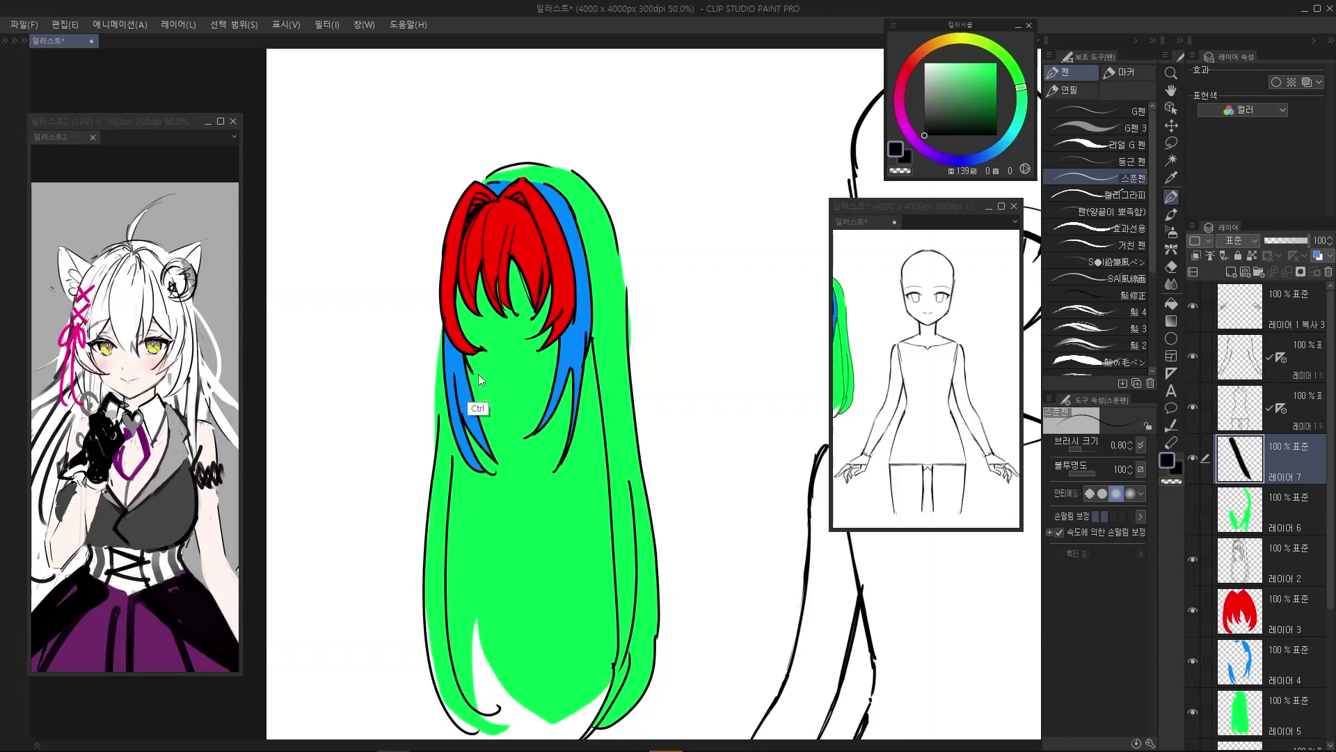
# Draw the face's pointed jawline in black below the front hair, and the ear beside the right side hair
pyautogui.moveTo(465, 355)
pyautogui.mouseDown()
pyautogui.moveTo(511, 397)
pyautogui.moveTo(572, 349)
pyautogui.mouseUp()
pyautogui.hotkey('ctrl', 'z')
pyautogui.moveTo(570, 352)
pyautogui.mouseDown()
pyautogui.moveTo(585, 305)
pyautogui.moveTo(602, 309)
pyautogui.moveTo(580, 331)
pyautogui.moveTo(597, 314)
pyautogui.mouseUp()
pyautogui.hotkey('ctrl', 'z')
pyautogui.hotkey('ctrl', 'z')
pyautogui.hotkey('ctrl', 'z')
pyautogui.hotkey('ctrl', 'z')
pyautogui.moveTo(592, 305); pyautogui.dragTo(591, 303)
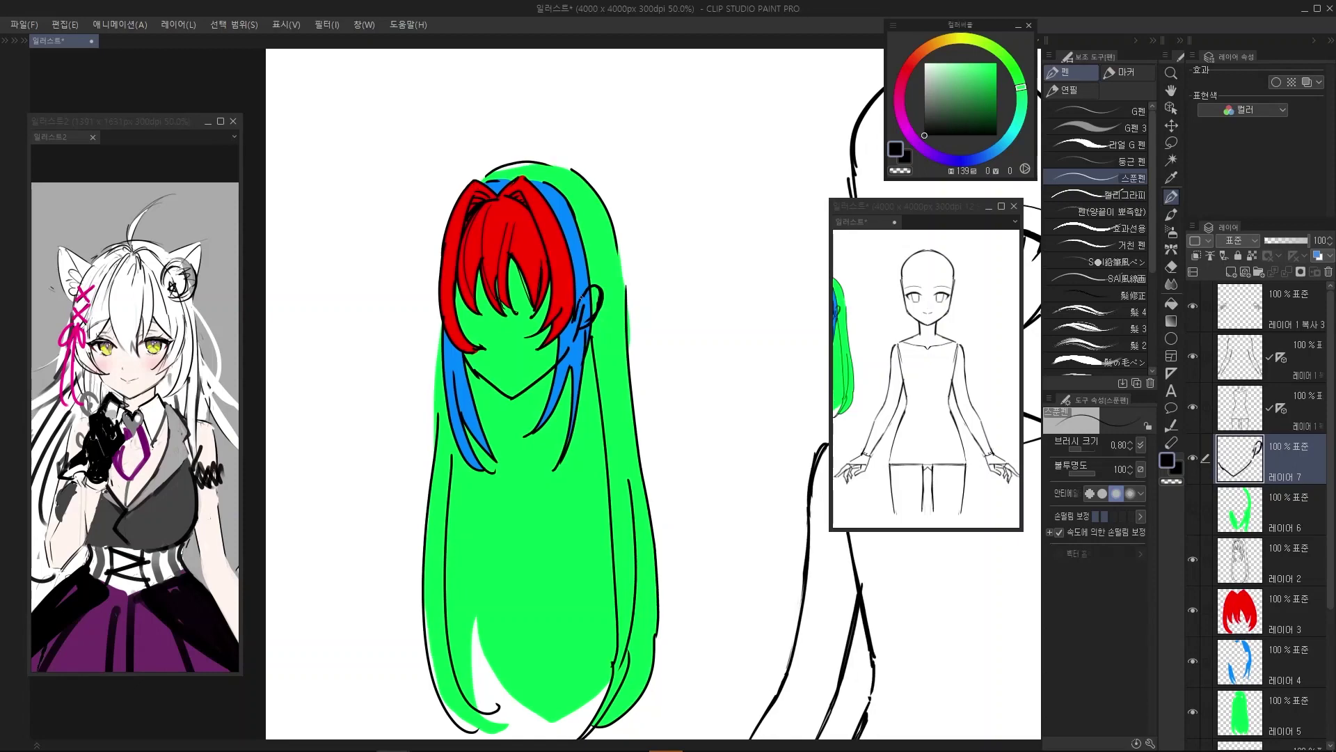
pyautogui.moveTo(608, 379); pyautogui.dragTo(612, 382)
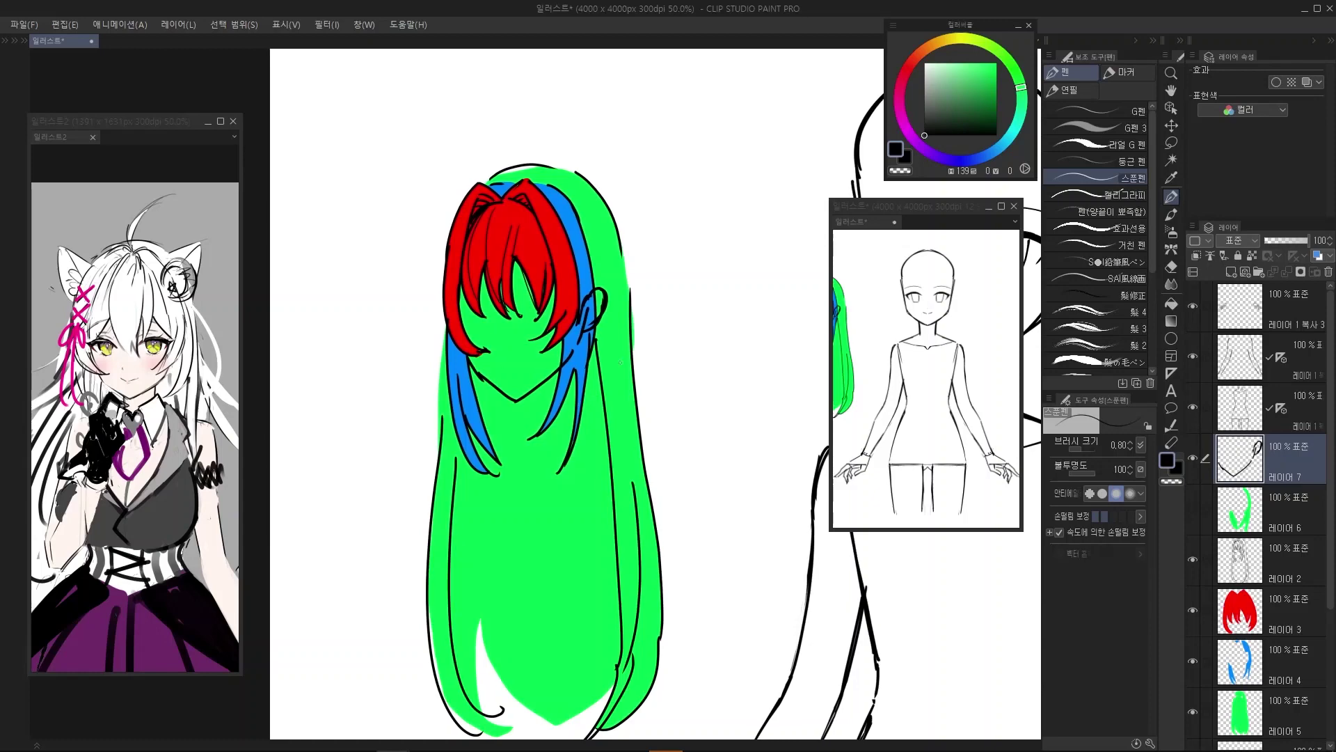
pyautogui.moveTo(421, 336); pyautogui.dragTo(604, 390)
pyautogui.moveTo(484, 405); pyautogui.dragTo(641, 245)
pyautogui.hotkey('ctrl', 'z')
pyautogui.hotkey('ctrl', 'z')
# Show the green cover layer to examine the face outline without side hair, and hide the cover and face-outline layers
pyautogui.click(1193, 507)
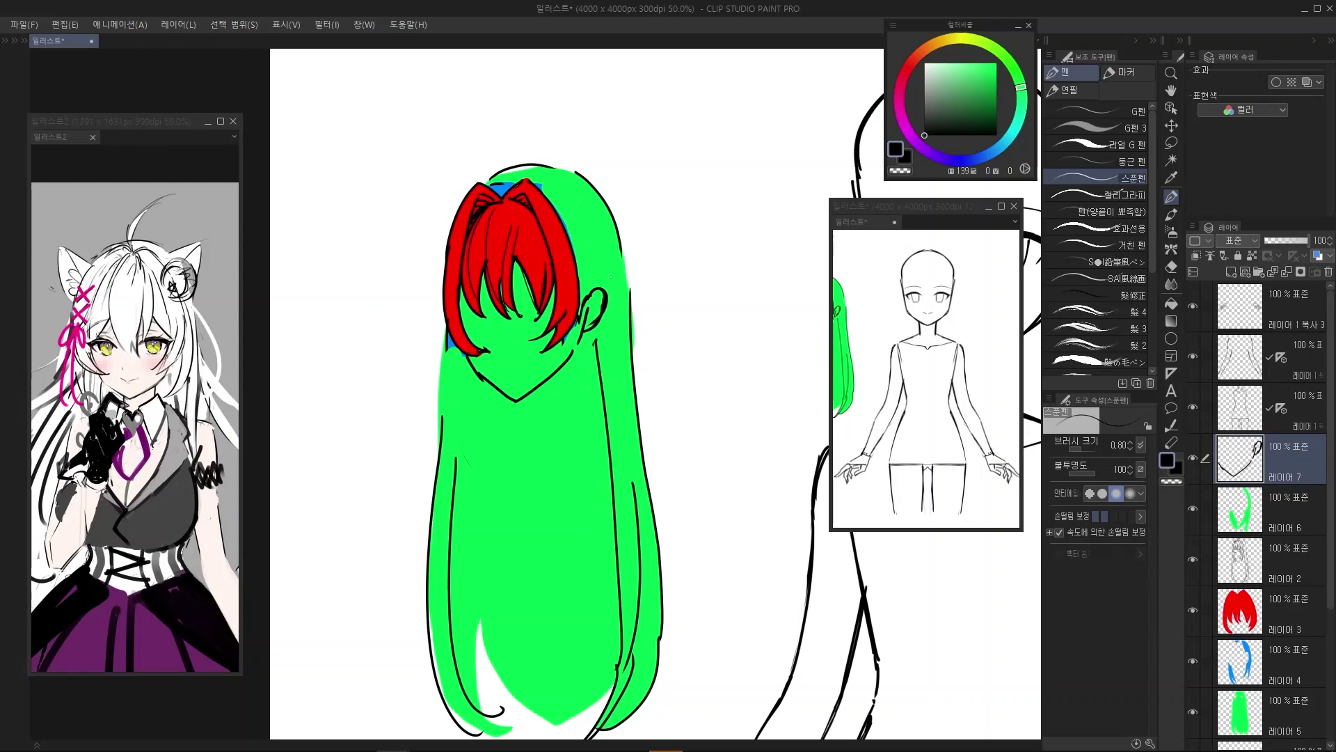
pyautogui.scroll(5, 611, 277)
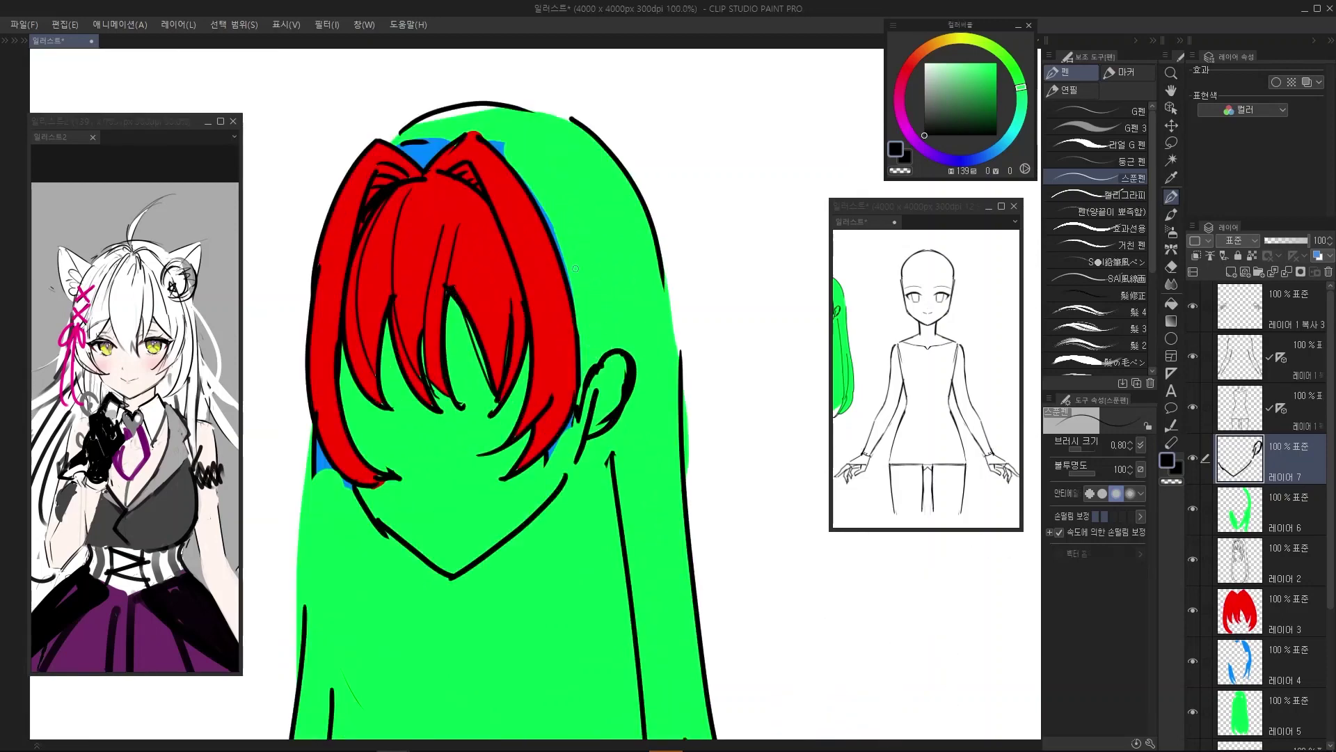
pyautogui.scroll(-4, 575, 268)
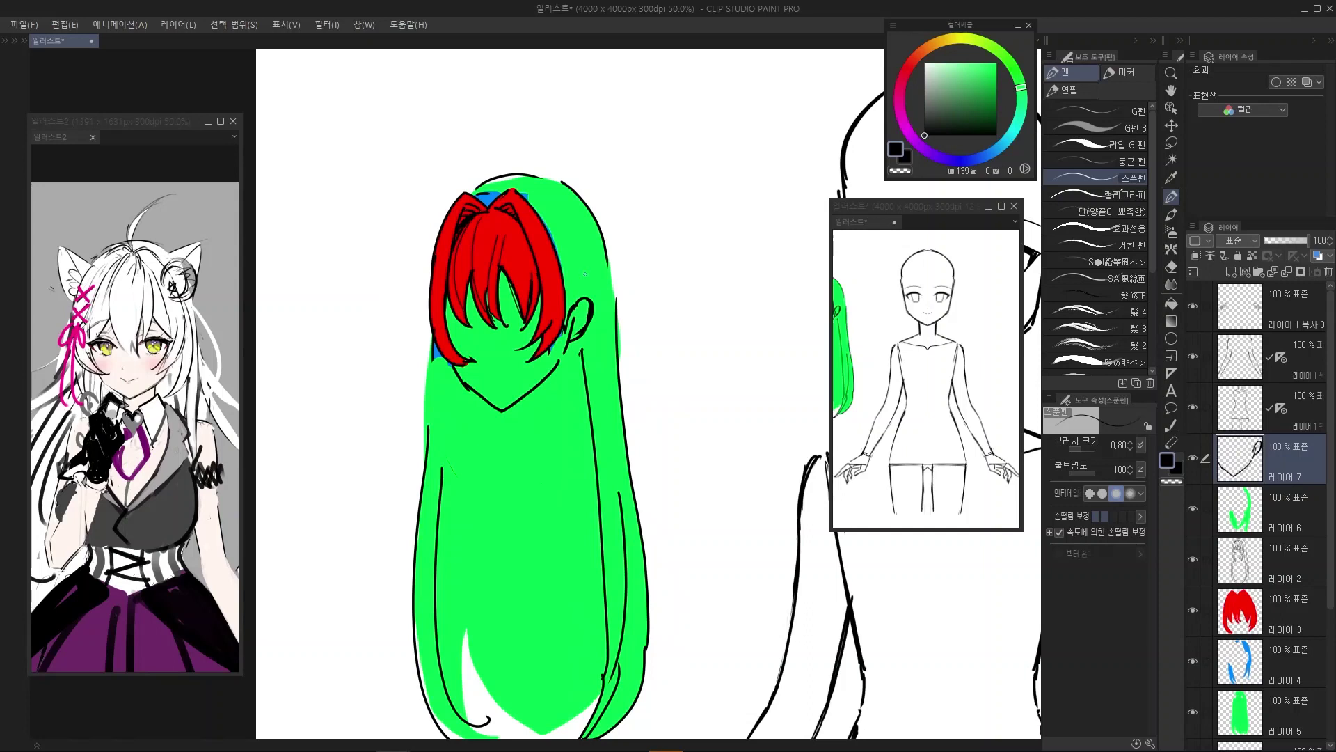
pyautogui.moveTo(579, 360); pyautogui.dragTo(603, 371)
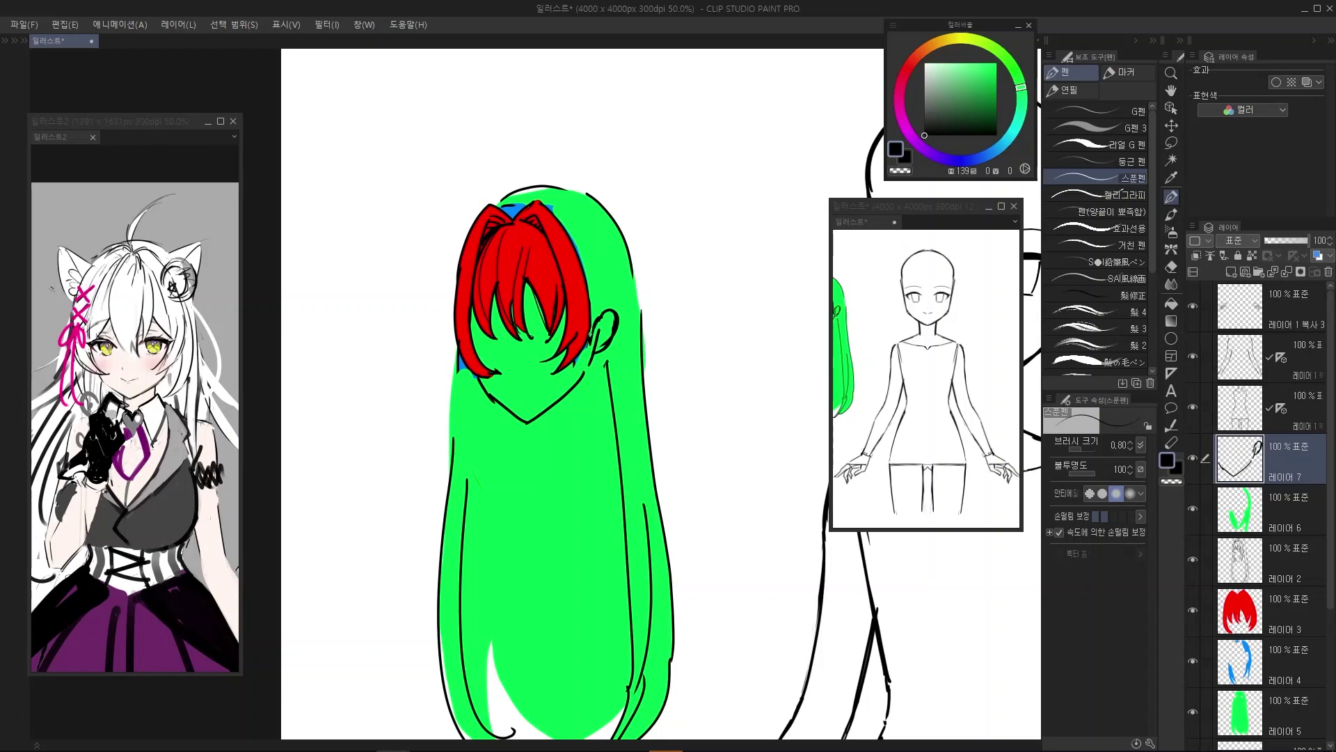
pyautogui.scroll(1, 529, 279)
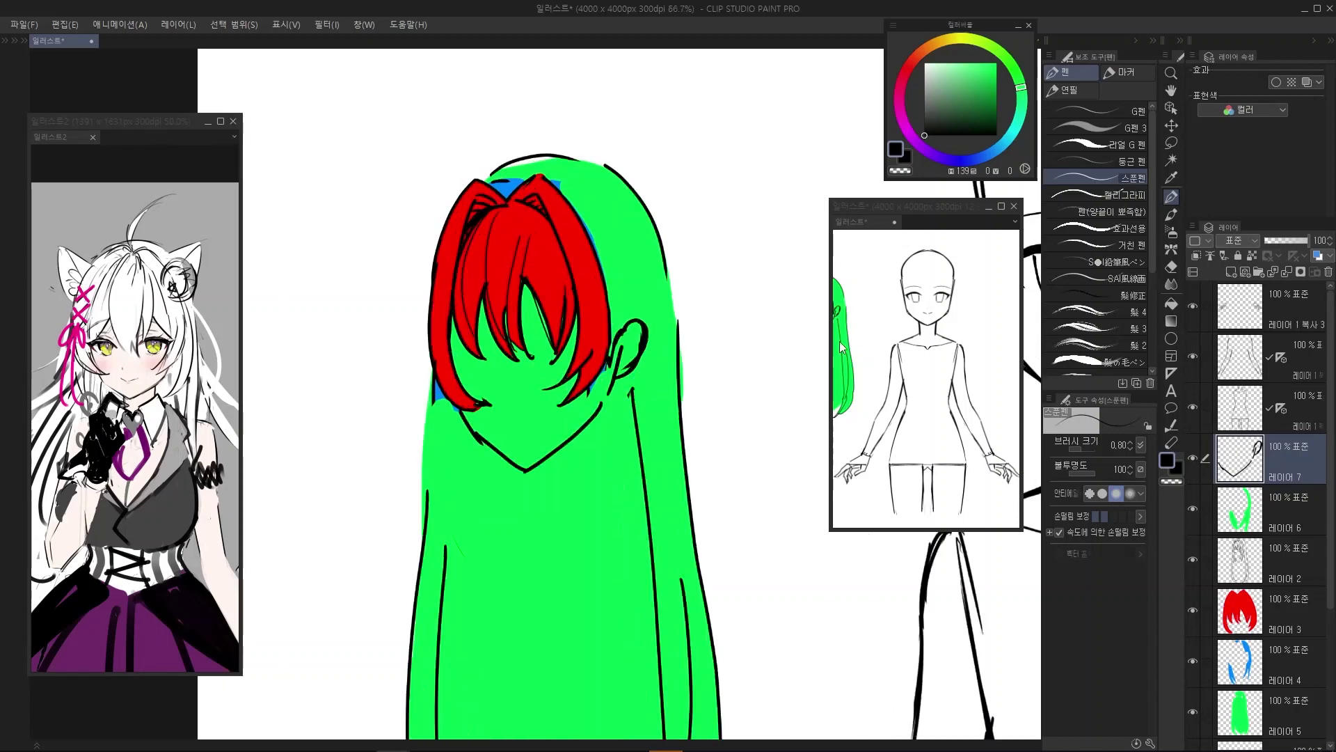
pyautogui.click(1193, 508)
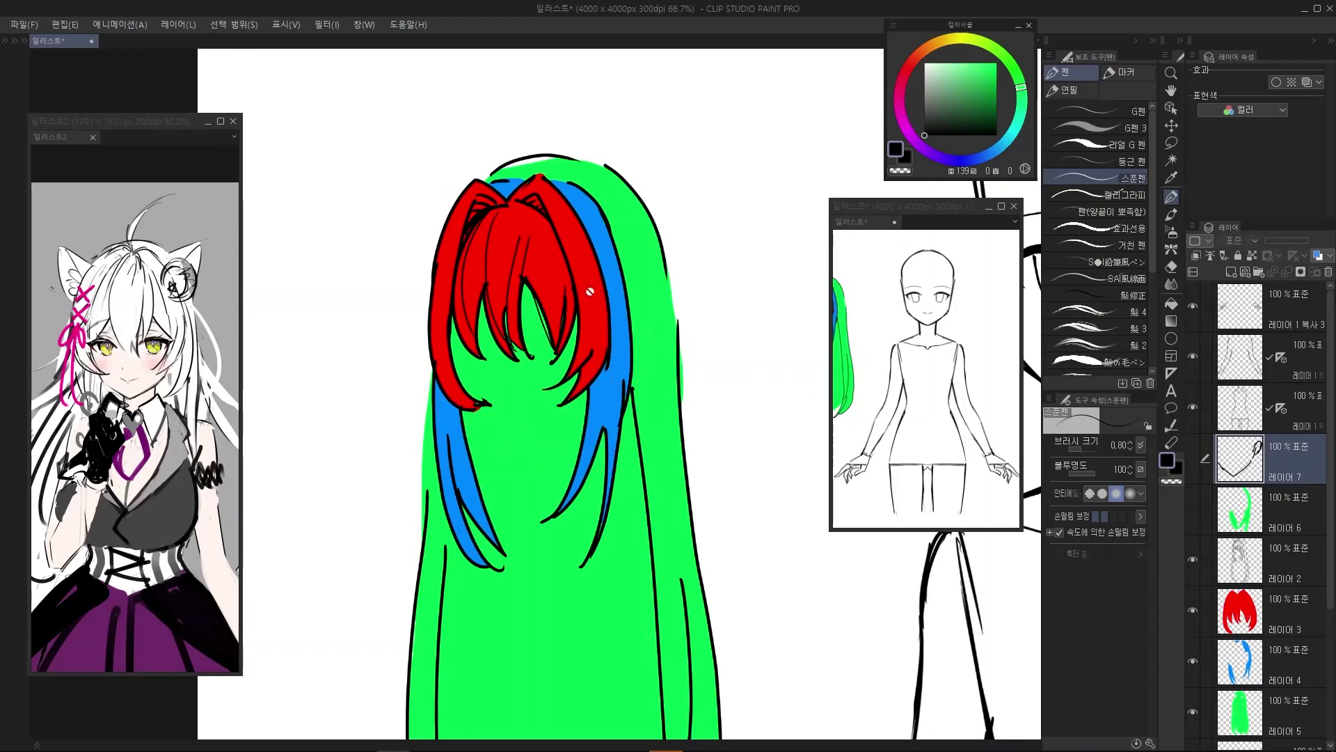
# Examine the bald body sketch beside the colour-coded hair, closing in on its head and face
pyautogui.scroll(-2, 602, 400)
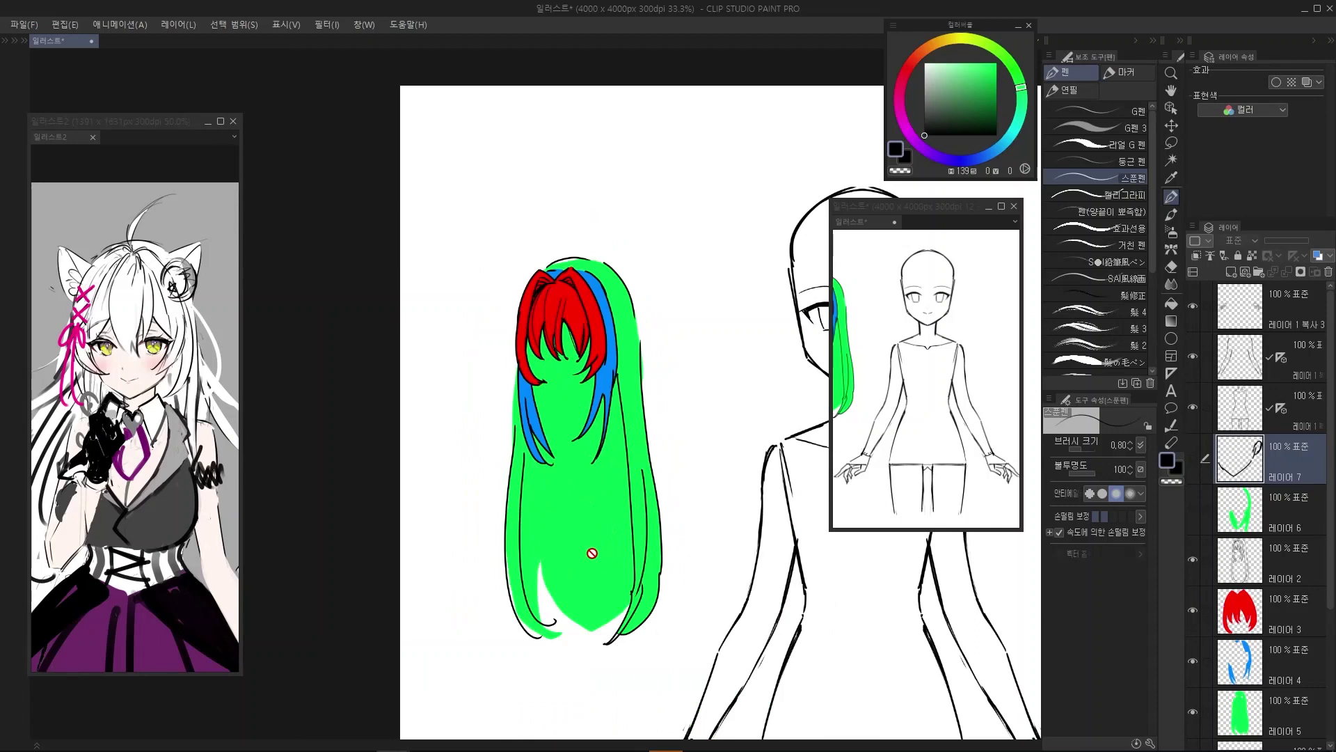
pyautogui.scroll(-1, 536, 548)
pyautogui.scroll(1, 696, 487)
pyautogui.moveTo(709, 499); pyautogui.dragTo(579, 459)
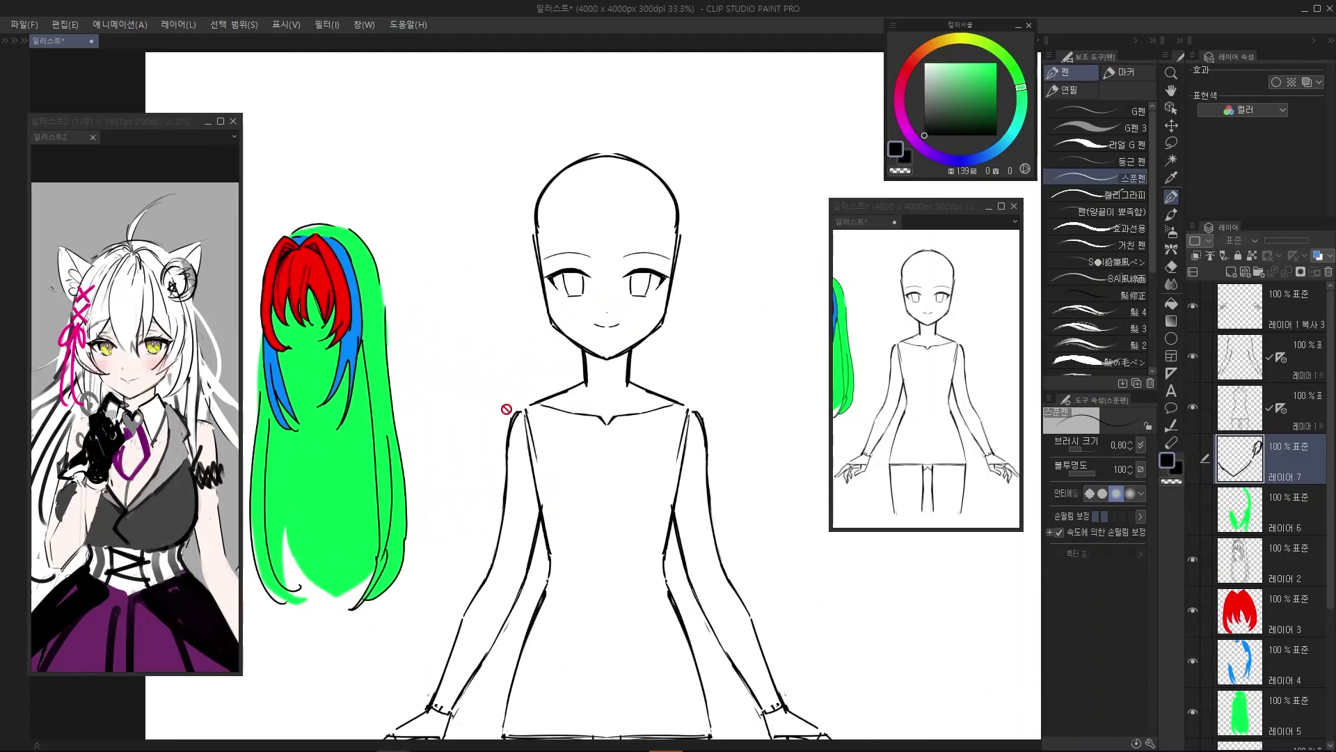
pyautogui.moveTo(714, 487); pyautogui.dragTo(663, 406)
pyautogui.scroll(-3, 660, 383)
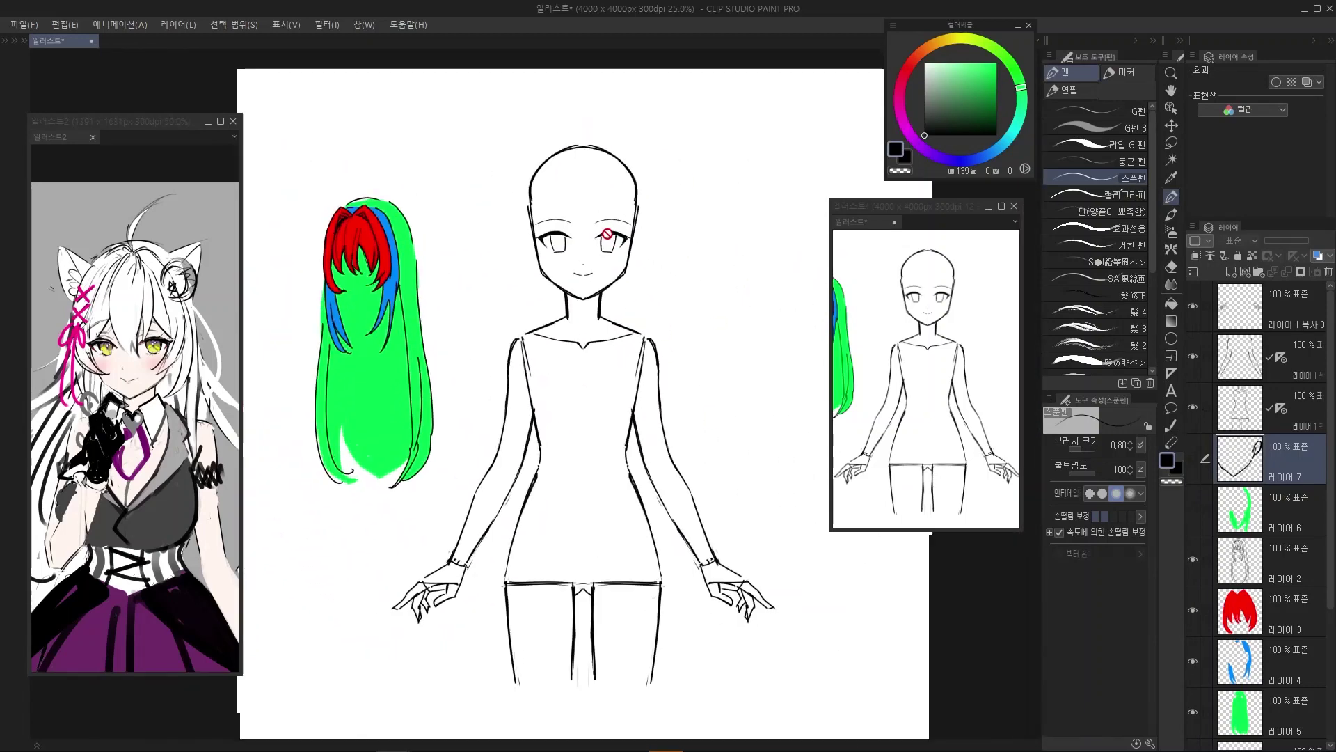
pyautogui.scroll(5, 612, 232)
pyautogui.moveTo(638, 243); pyautogui.dragTo(691, 272)
# Select the face-outline layer and make it and the green cover layer visible again
pyautogui.press('k')
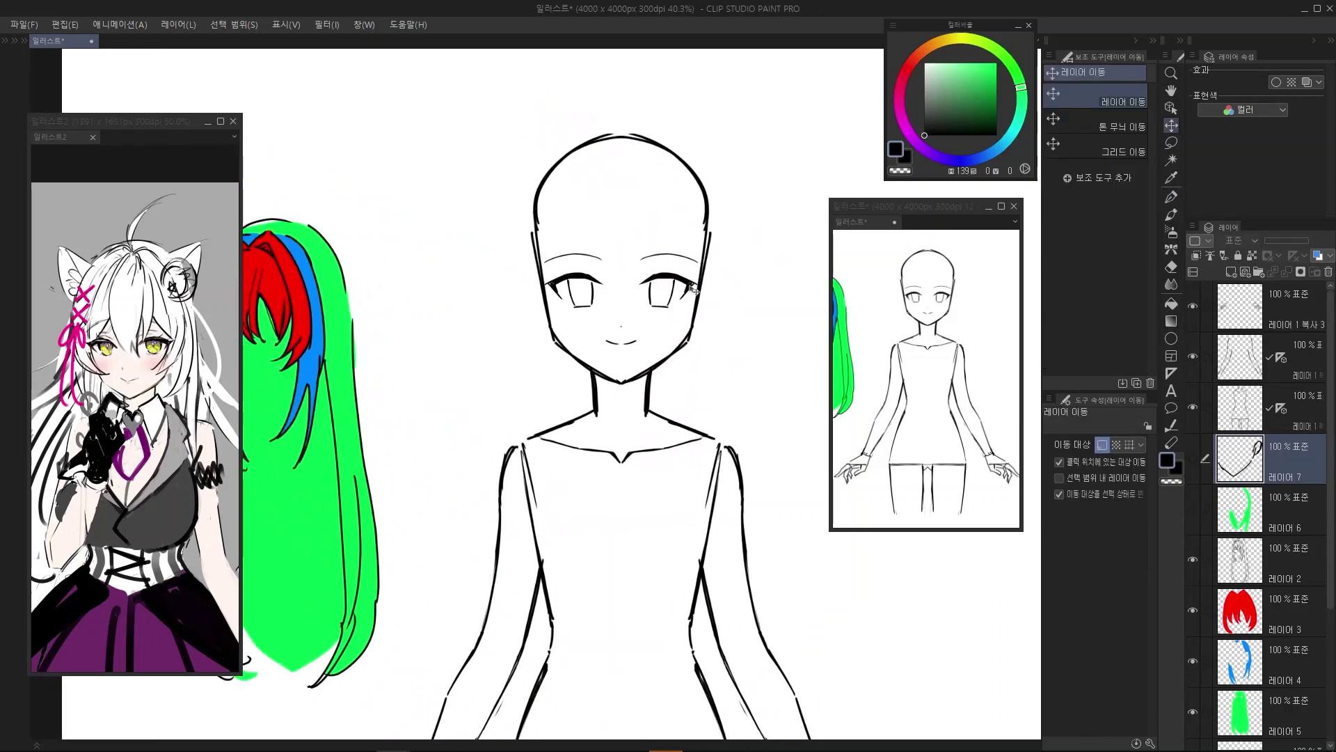
pyautogui.click(690, 286)
pyautogui.scroll(-2, 1269, 598)
pyautogui.scroll(4, 1270, 593)
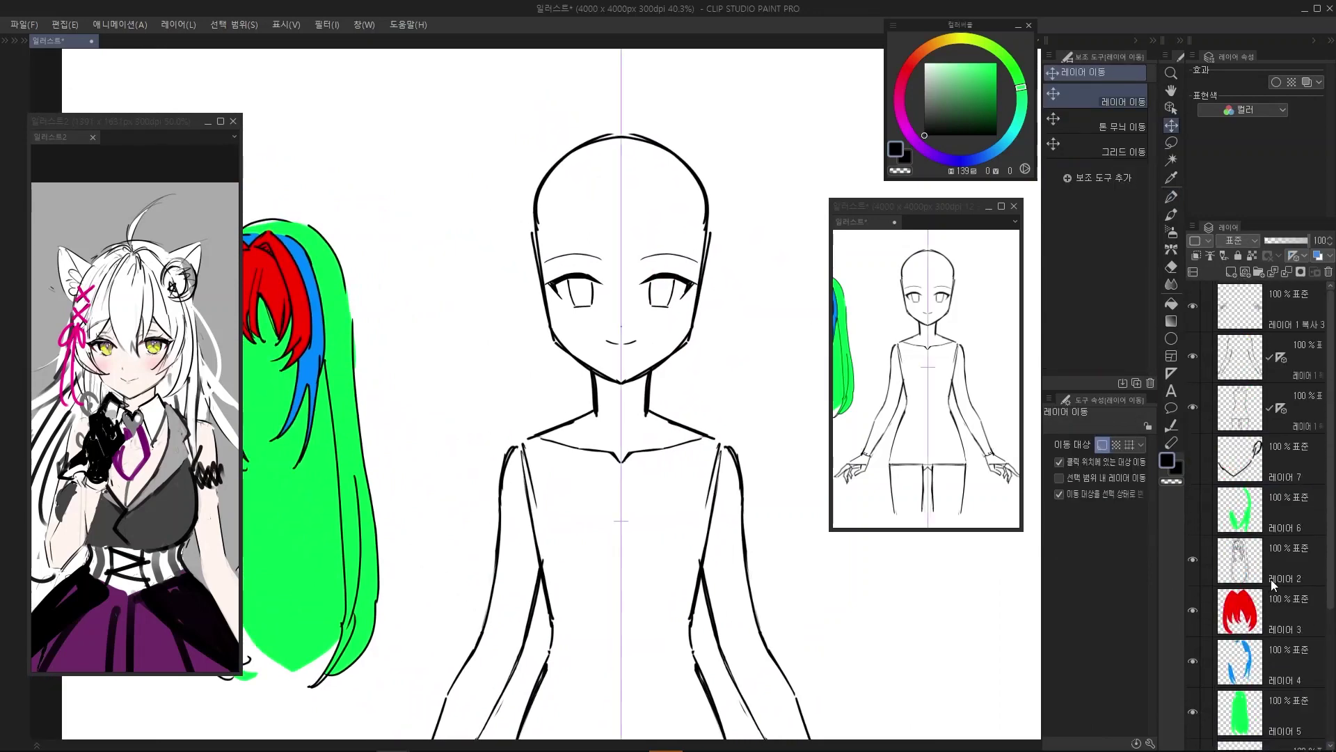
pyautogui.click(1293, 523)
pyautogui.scroll(-3, 1257, 540)
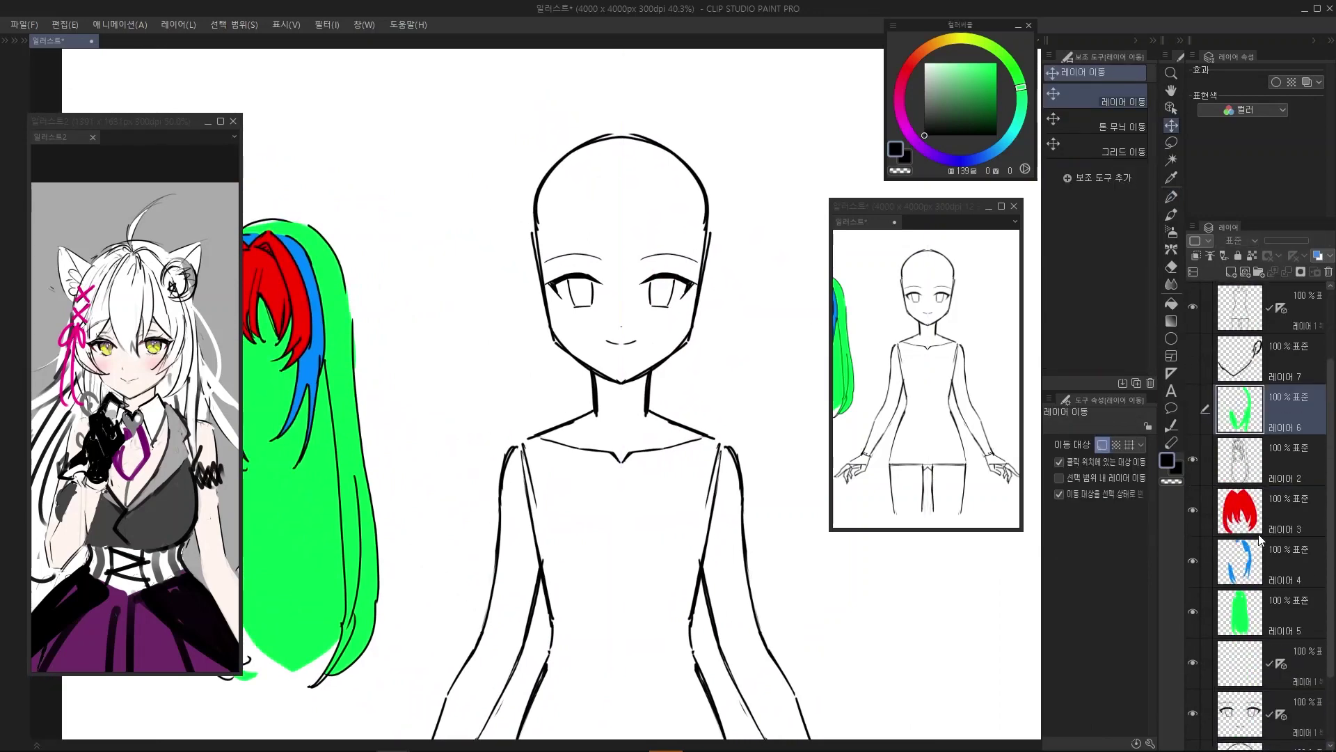
pyautogui.scroll(2, 1273, 466)
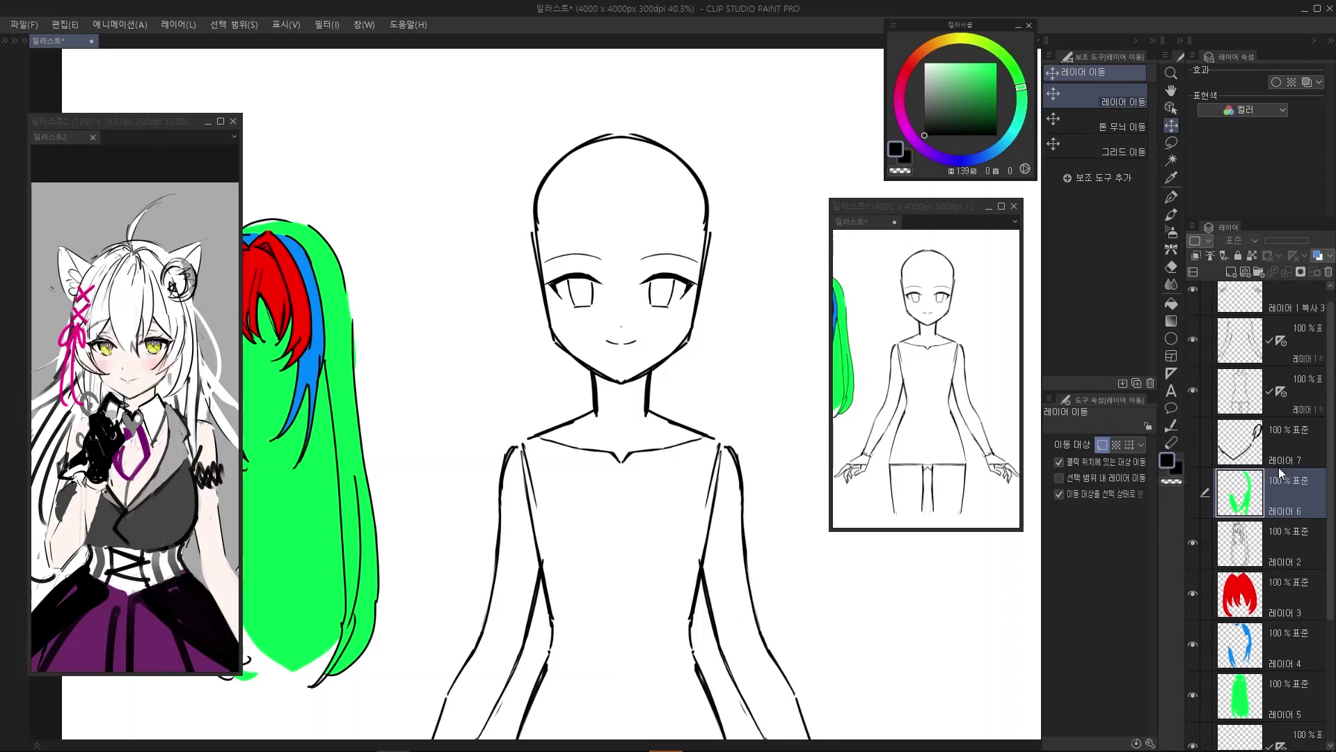
pyautogui.click(1289, 452)
pyautogui.click(1194, 494)
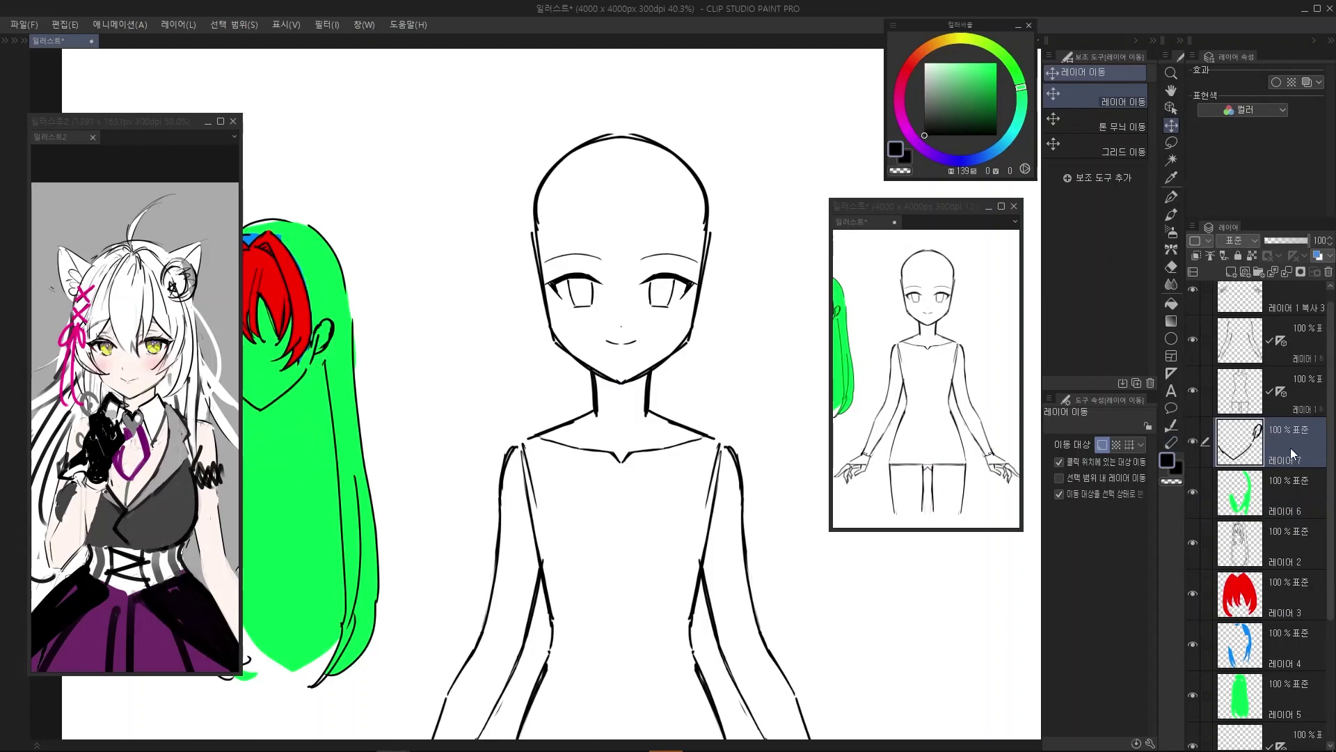
# Hide the green cover and face-outline layers and create a new layer folder above the face outline
pyautogui.scroll(1, 1297, 463)
pyautogui.click(1299, 501)
pyautogui.moveTo(1193, 508); pyautogui.dragTo(1195, 468)
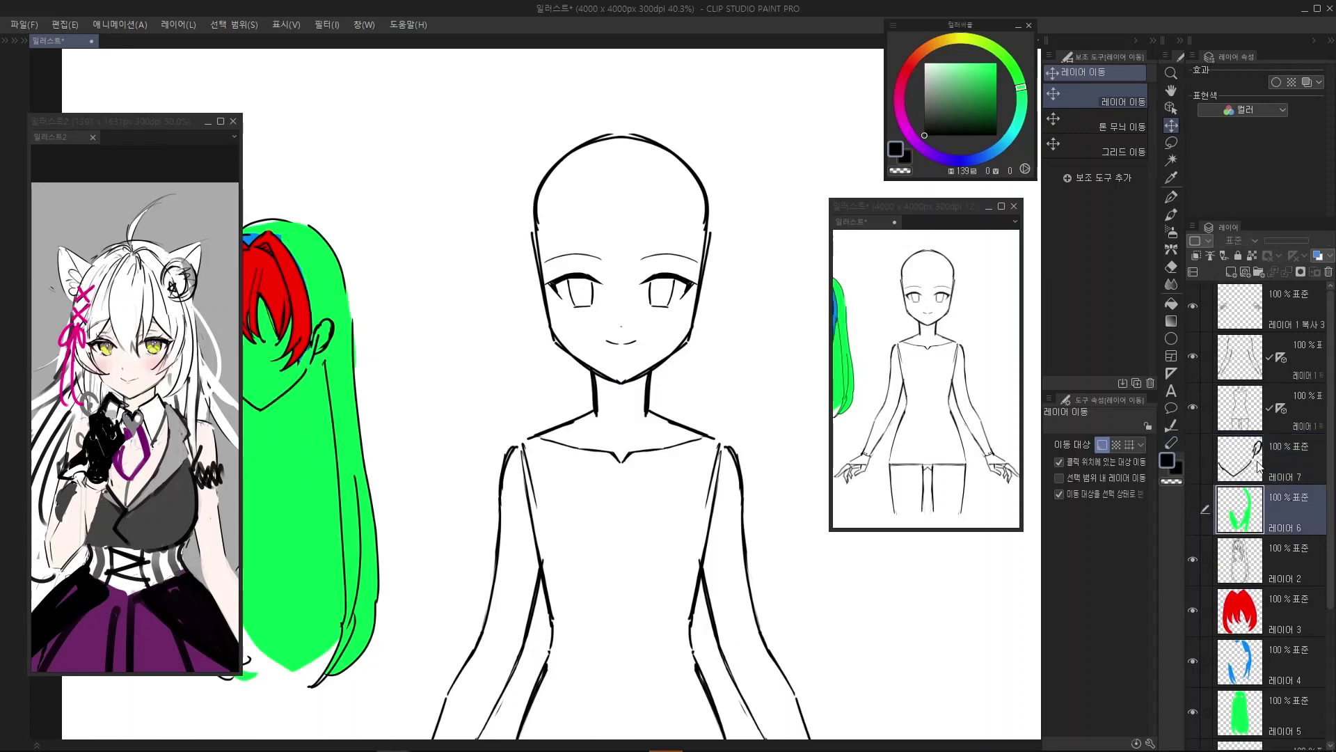
pyautogui.click(1293, 460)
pyautogui.click(1260, 272)
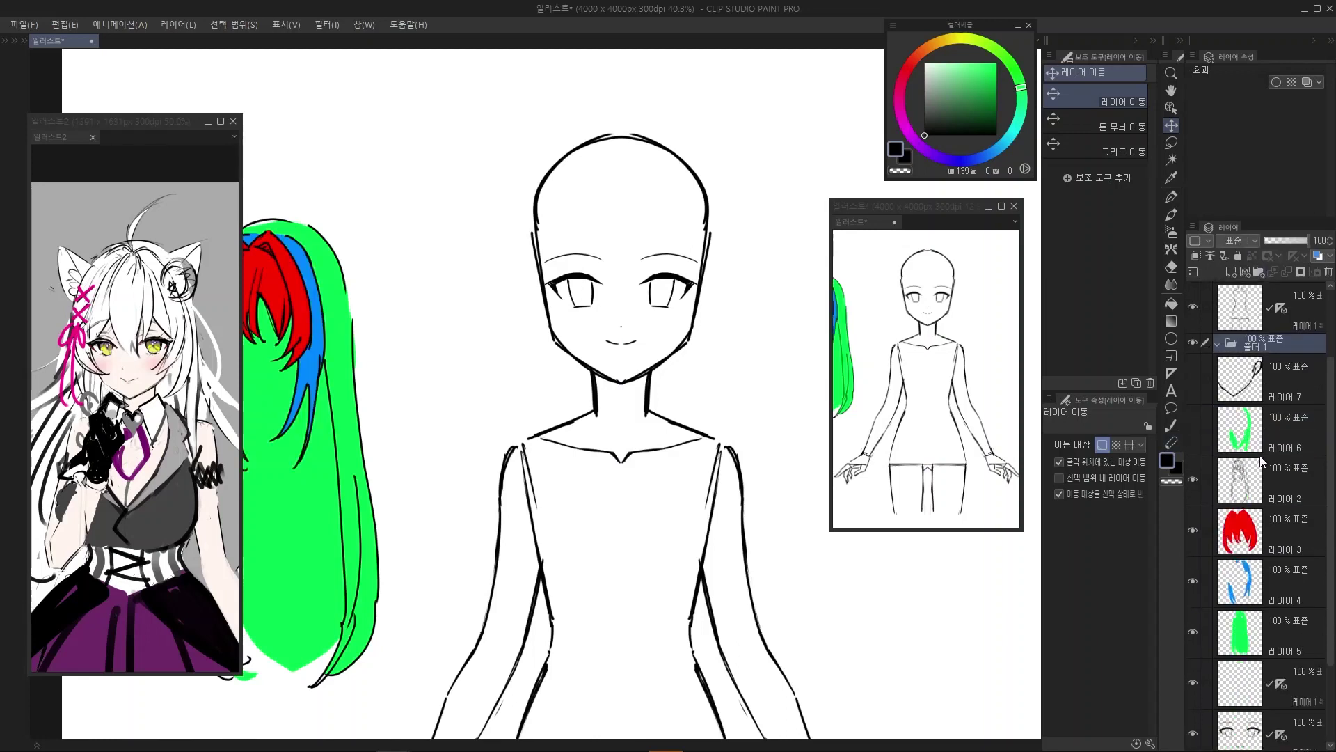
# Move all the hair example layers, from the face outline down to the green back hair, into the new folder
pyautogui.click(1301, 385)
pyautogui.scroll(-3, 1266, 433)
pyautogui.keyDown('shift'); pyautogui.click(1279, 521); pyautogui.keyUp('shift')
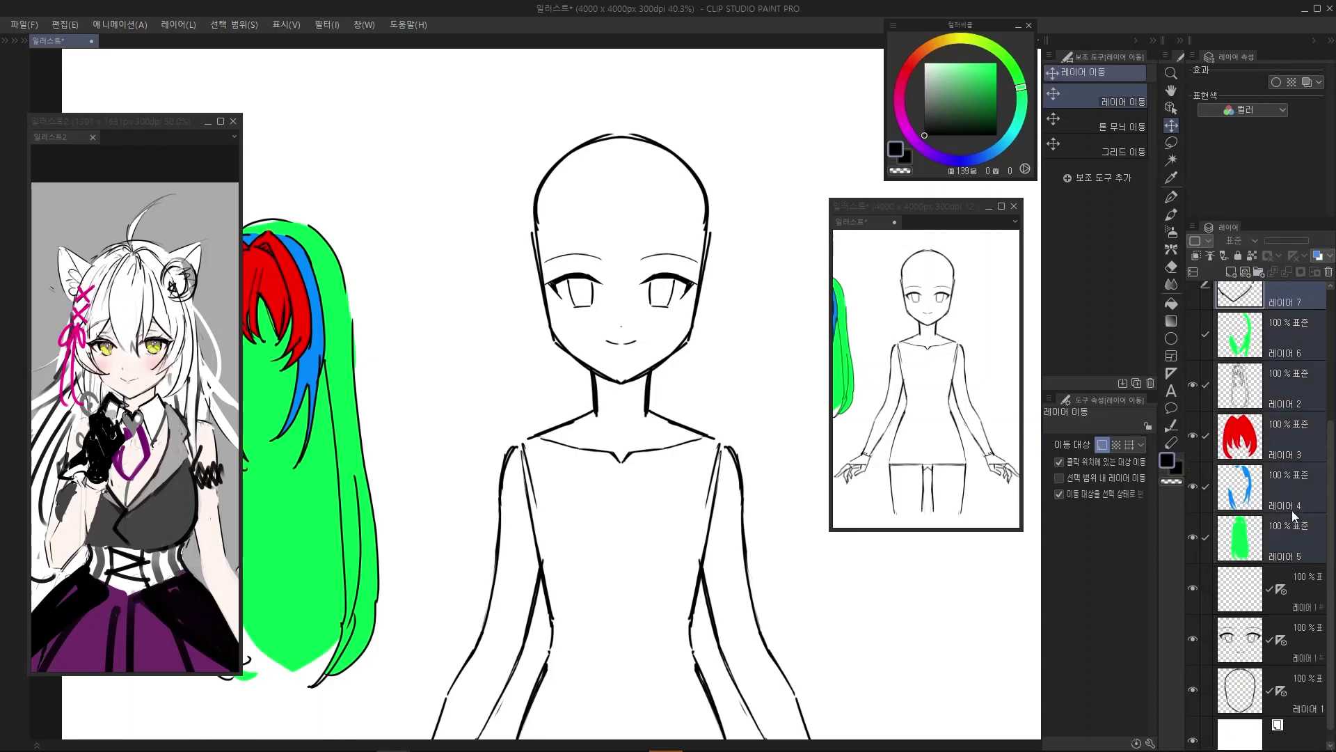
pyautogui.scroll(4, 1292, 511)
pyautogui.moveTo(1293, 482); pyautogui.dragTo(1286, 443)
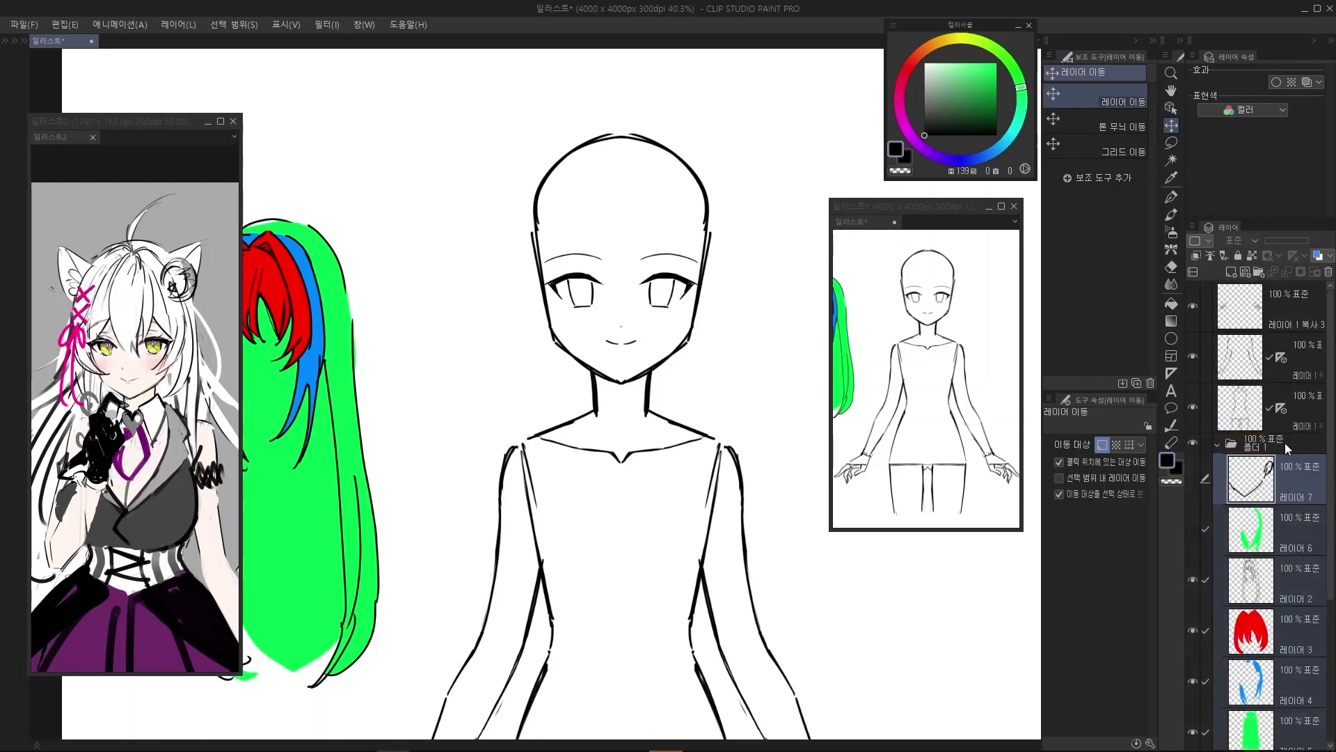
# Collapse the hair example folder and rename it 머리 나눔 예시
pyautogui.click(1217, 444)
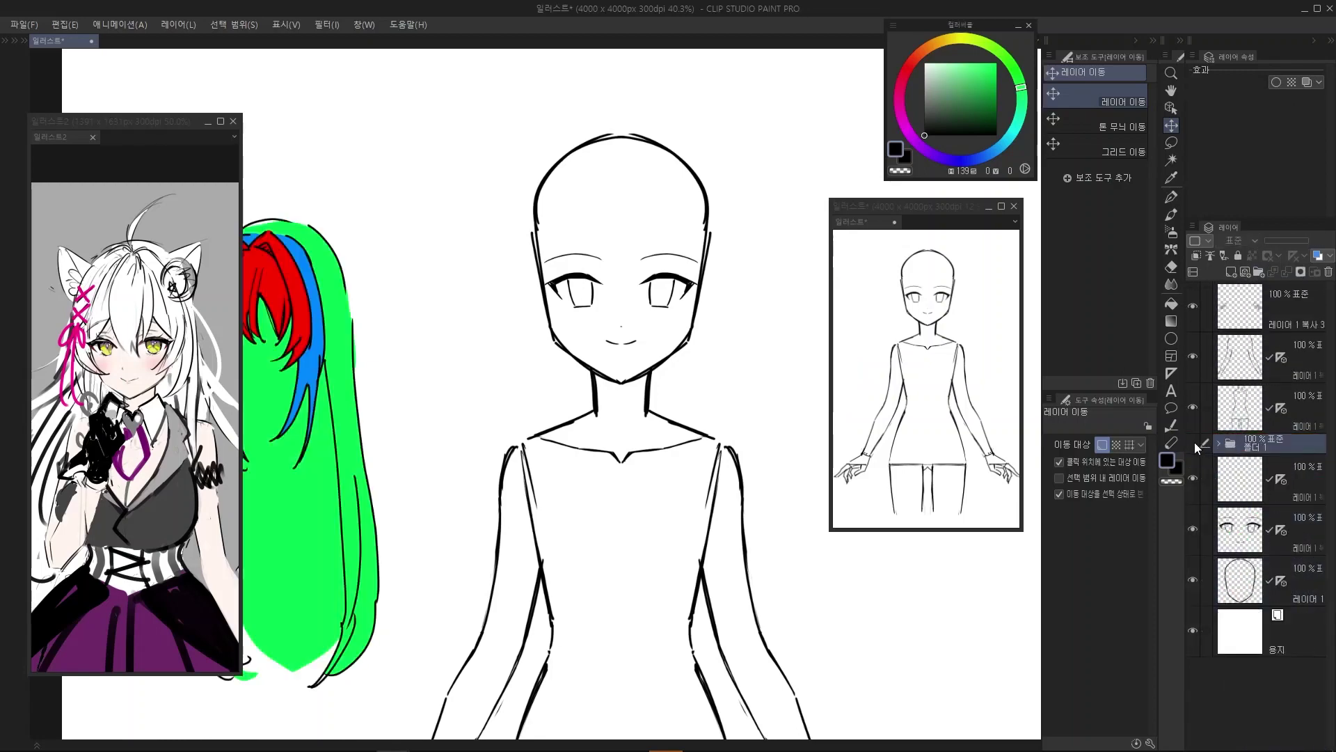
pyautogui.click(1194, 442)
pyautogui.doubleClick(1256, 447)
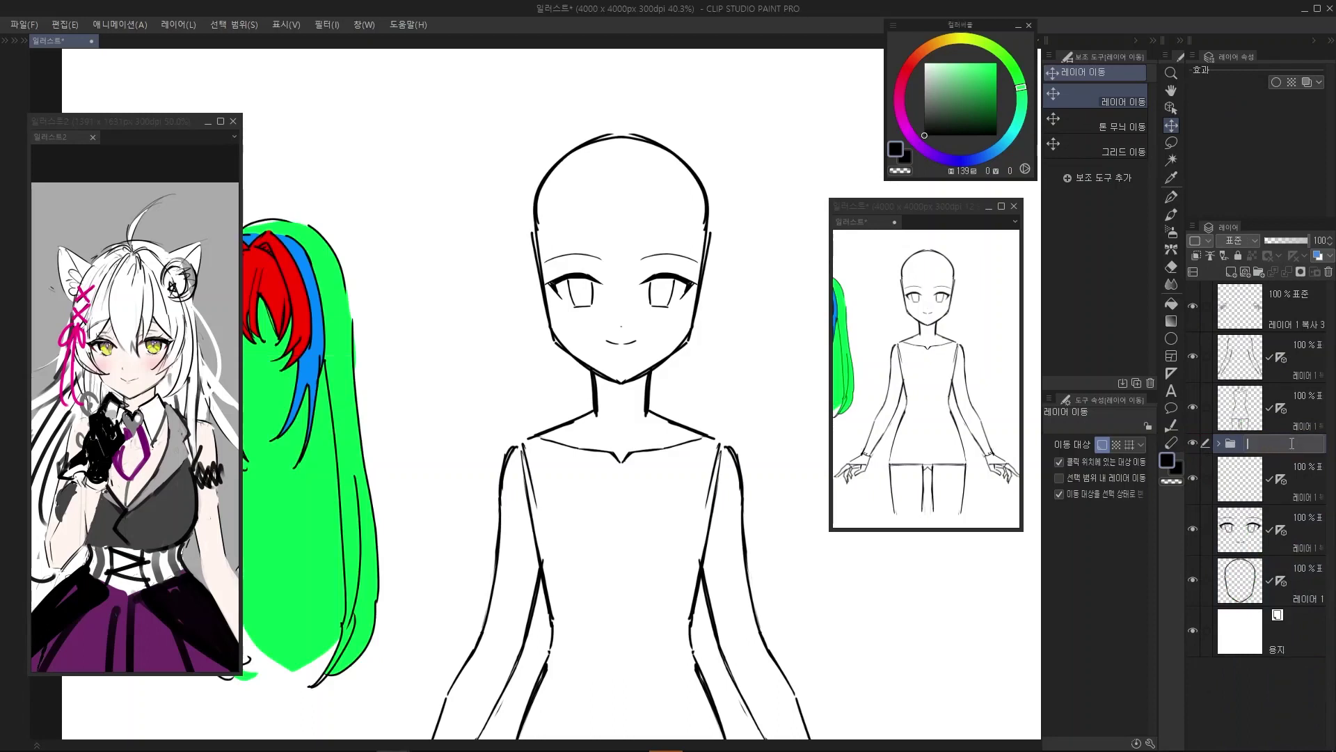
pyautogui.write('머리 나눔 예시')
pyautogui.press('Return')
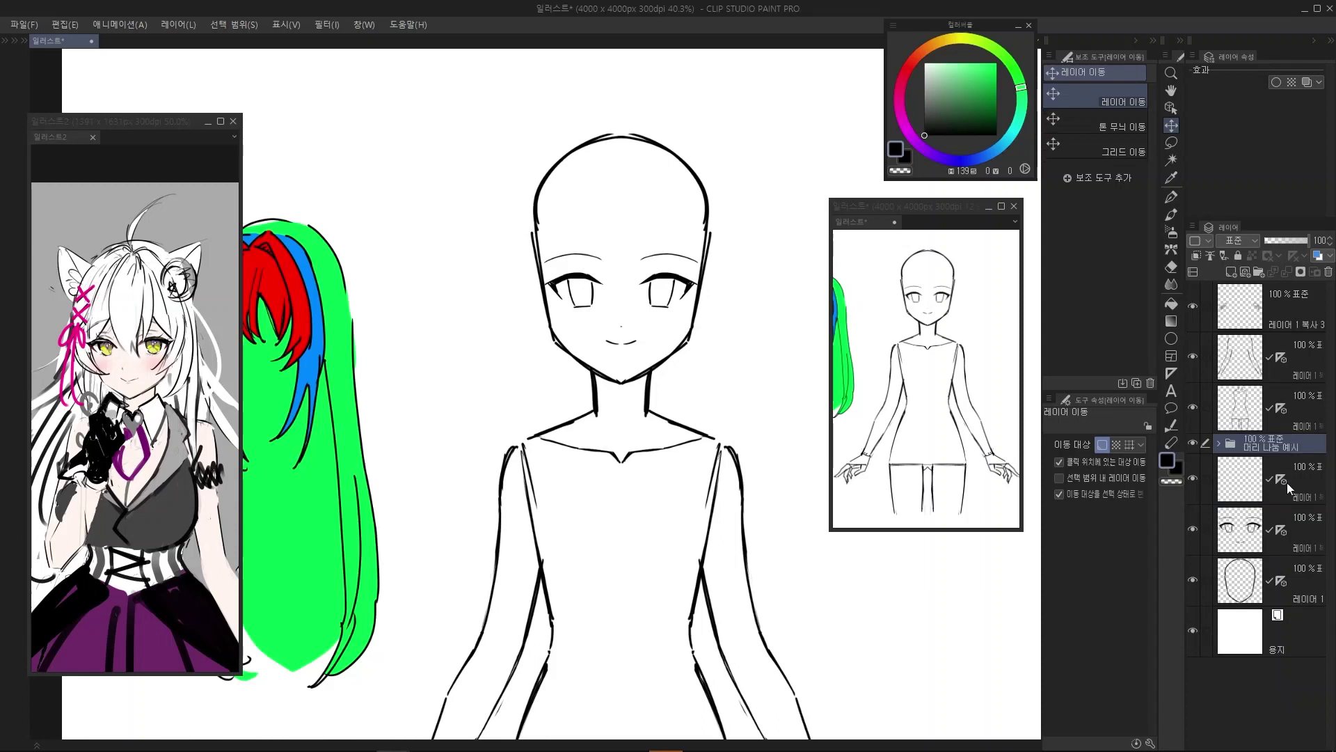
# On the empty symmetry-ruler layer above the eyes, start the mirrored hair parting at the crown with the pen
pyautogui.click(1246, 530)
pyautogui.click(1200, 482)
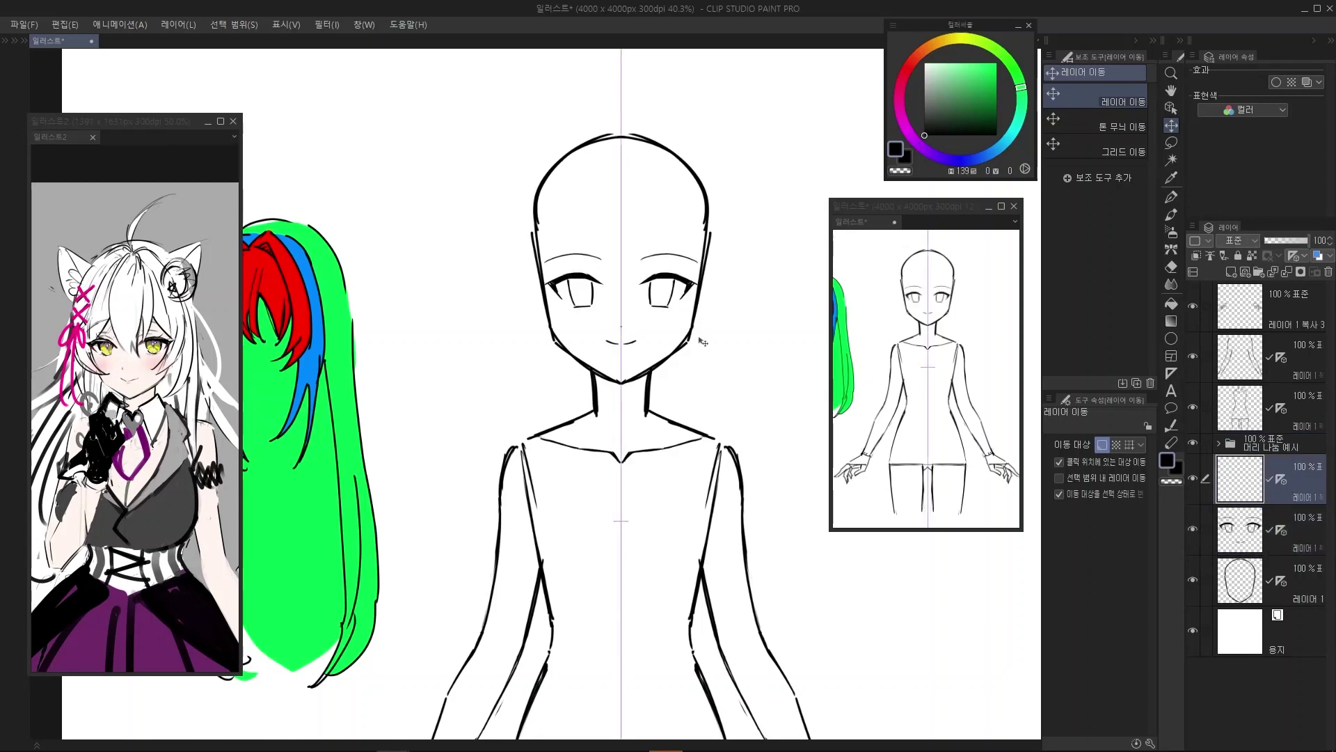
pyautogui.moveTo(594, 232); pyautogui.dragTo(669, 276)
pyautogui.scroll(2, 647, 283)
pyautogui.press('p')
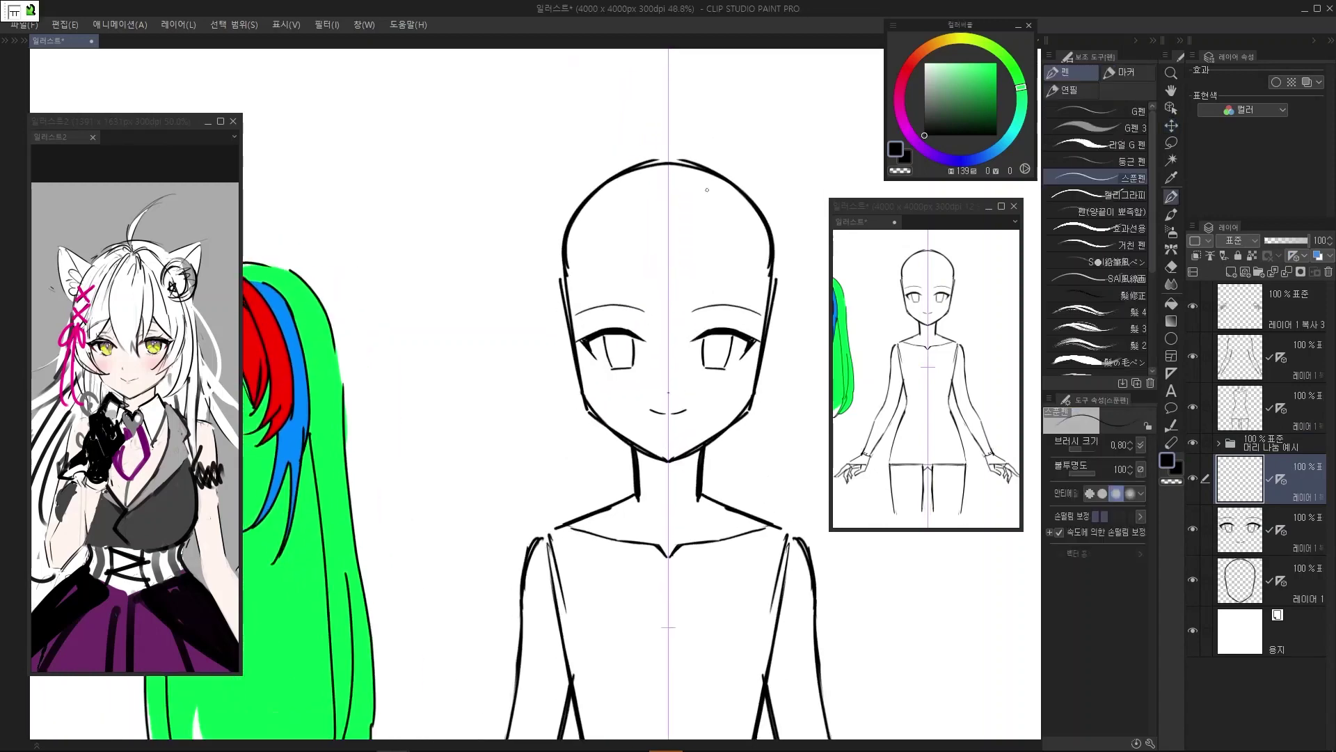
pyautogui.moveTo(707, 191); pyautogui.dragTo(659, 201)
pyautogui.moveTo(670, 257); pyautogui.dragTo(681, 270)
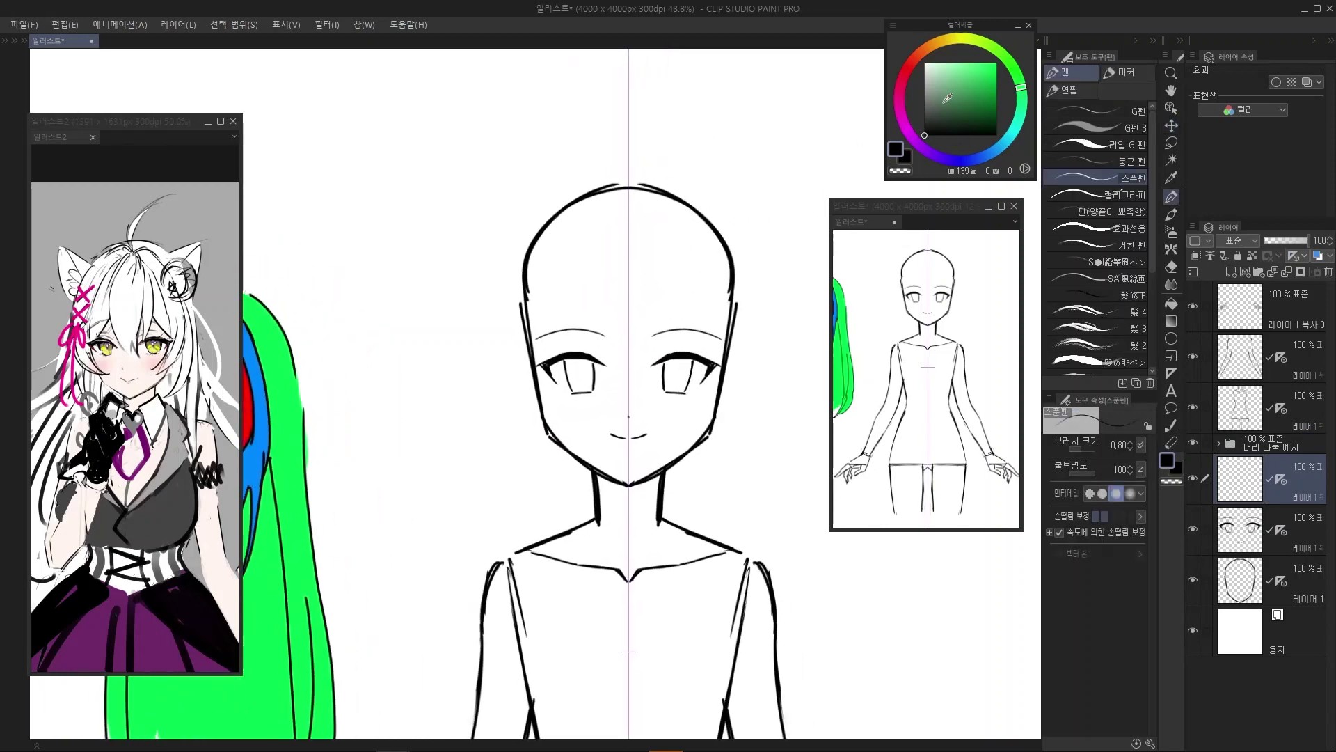
pyautogui.moveTo(644, 217); pyautogui.dragTo(625, 220)
pyautogui.moveTo(461, 308); pyautogui.dragTo(717, 263)
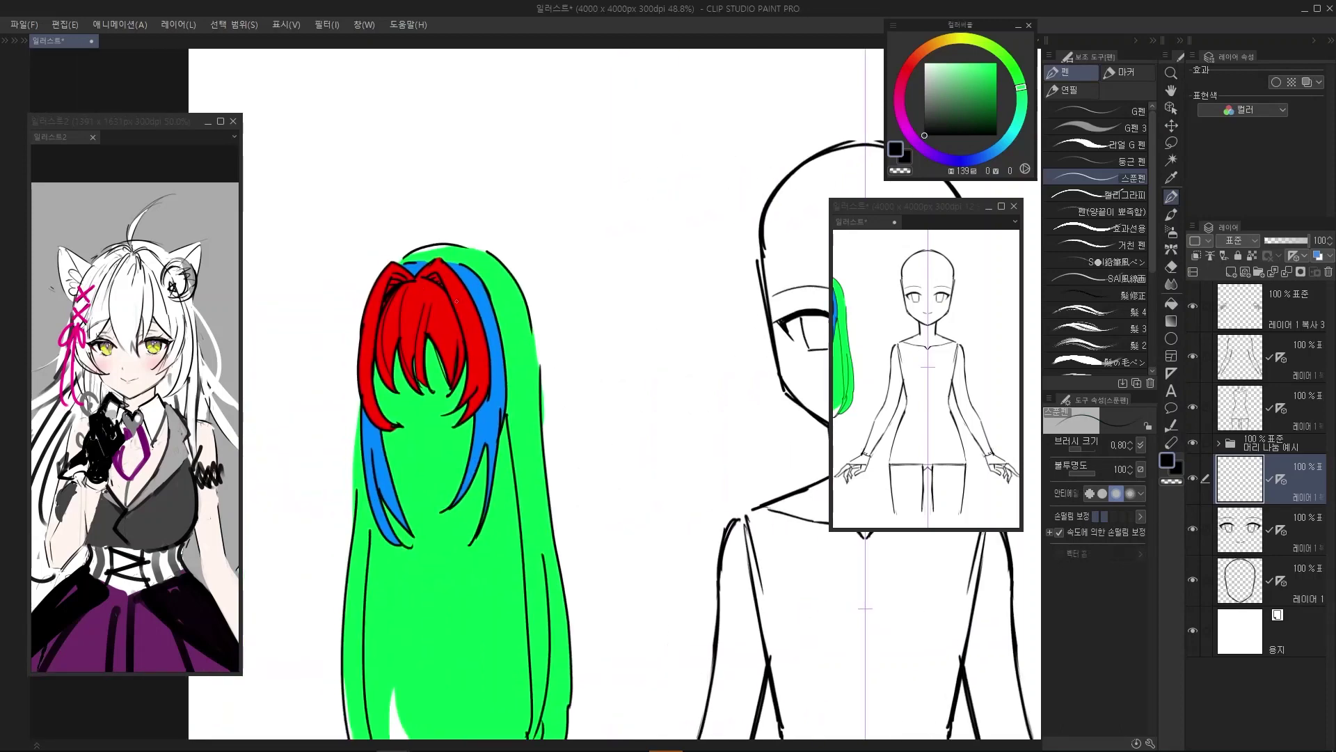
pyautogui.moveTo(880, 182); pyautogui.dragTo(672, 208)
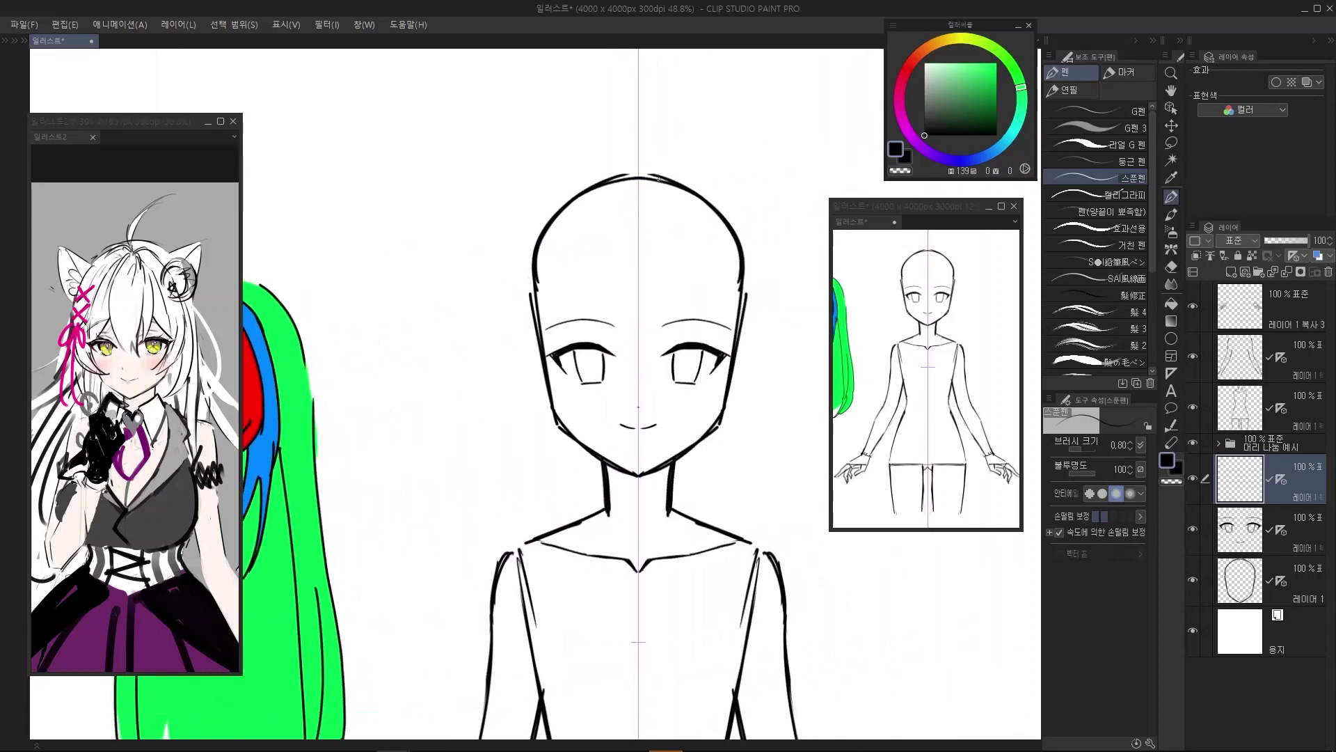
pyautogui.moveTo(607, 162)
pyautogui.mouseDown()
pyautogui.moveTo(594, 174)
pyautogui.moveTo(622, 213)
pyautogui.mouseUp()
pyautogui.moveTo(663, 187)
pyautogui.mouseDown()
pyautogui.moveTo(628, 216)
pyautogui.moveTo(651, 210)
pyautogui.moveTo(650, 196)
pyautogui.mouseUp()
pyautogui.hotkey('ctrl', 'z')
# Draw the mirrored outer hair contour from the crown around the skull to the temples and trim stray line ends
pyautogui.moveTo(636, 195)
pyautogui.mouseDown()
pyautogui.moveTo(584, 193)
pyautogui.moveTo(602, 177)
pyautogui.moveTo(549, 236)
pyautogui.moveTo(556, 223)
pyautogui.moveTo(534, 327)
pyautogui.mouseUp()
pyautogui.hotkey('ctrl', 'z')
pyautogui.hotkey('ctrl', 'z')
pyautogui.moveTo(547, 238)
pyautogui.mouseDown()
pyautogui.moveTo(533, 354)
pyautogui.moveTo(538, 290)
pyautogui.moveTo(569, 378)
pyautogui.mouseUp()
pyautogui.hotkey('ctrl', 'z')
pyautogui.moveTo(556, 299); pyautogui.dragTo(546, 322)
pyautogui.moveTo(533, 262); pyautogui.dragTo(528, 349)
pyautogui.hotkey('ctrl', 'z')
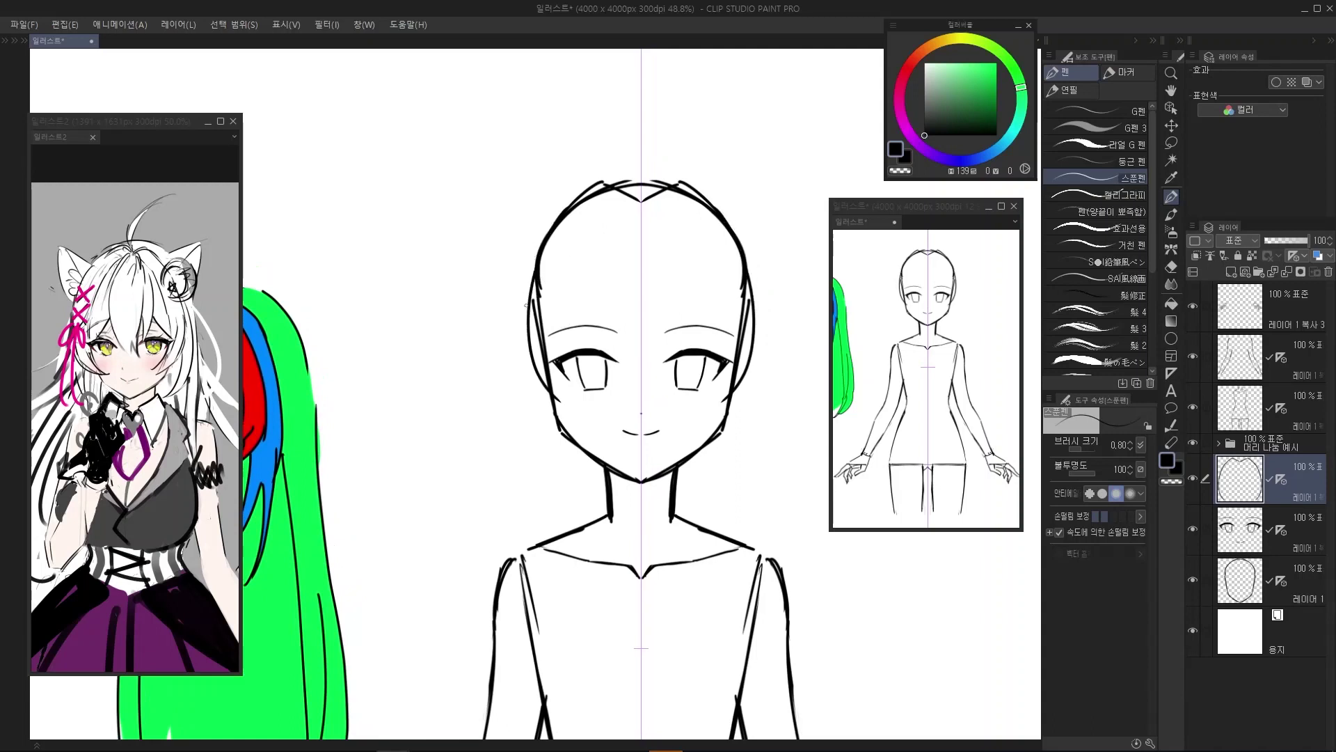
pyautogui.moveTo(544, 238)
pyautogui.mouseDown()
pyautogui.moveTo(521, 337)
pyautogui.moveTo(518, 295)
pyautogui.moveTo(602, 174)
pyautogui.moveTo(636, 194)
pyautogui.moveTo(561, 225)
pyautogui.mouseUp()
pyautogui.hotkey('ctrl', 'z')
pyautogui.hotkey('ctrl', 'z')
pyautogui.hotkey('ctrl', 'z')
pyautogui.press('c')
pyautogui.moveTo(531, 266)
pyautogui.mouseDown()
pyautogui.moveTo(517, 350)
pyautogui.moveTo(529, 334)
pyautogui.moveTo(533, 376)
pyautogui.mouseUp()
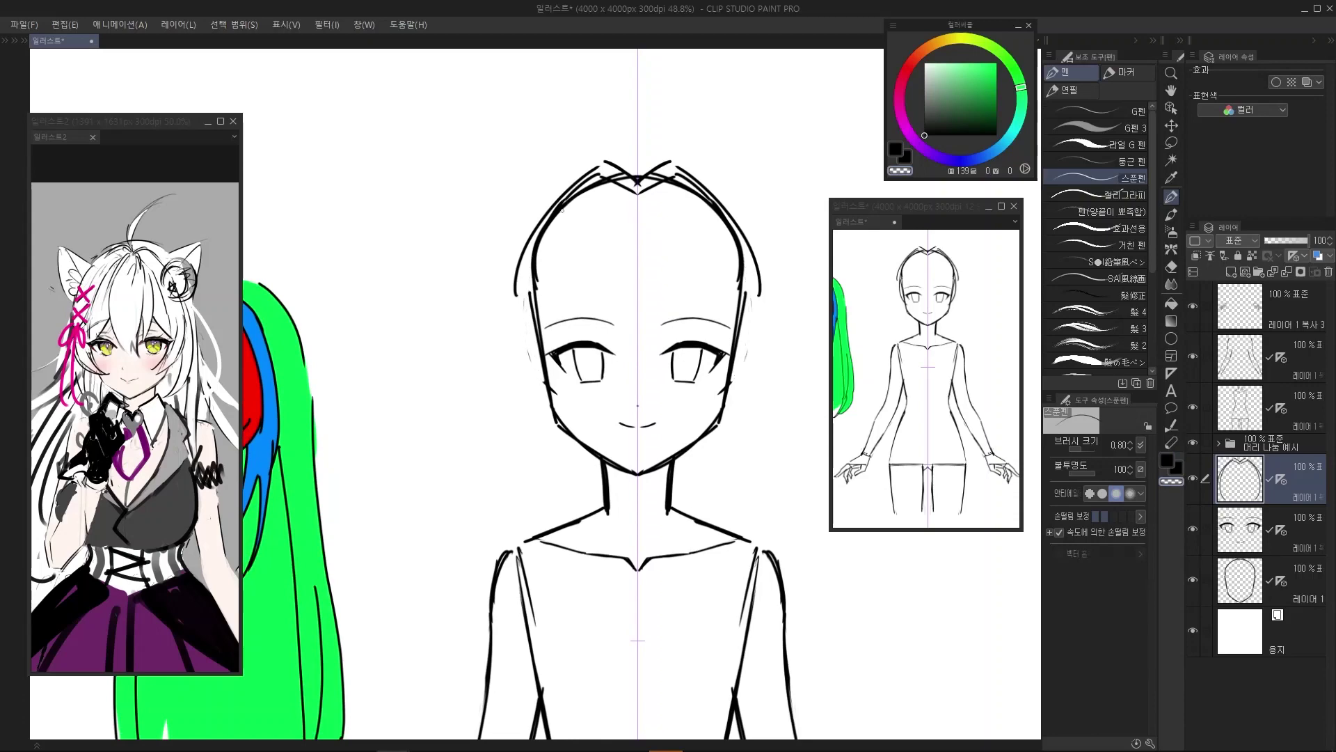
pyautogui.moveTo(589, 186); pyautogui.dragTo(602, 167)
pyautogui.scroll(-2, 535, 285)
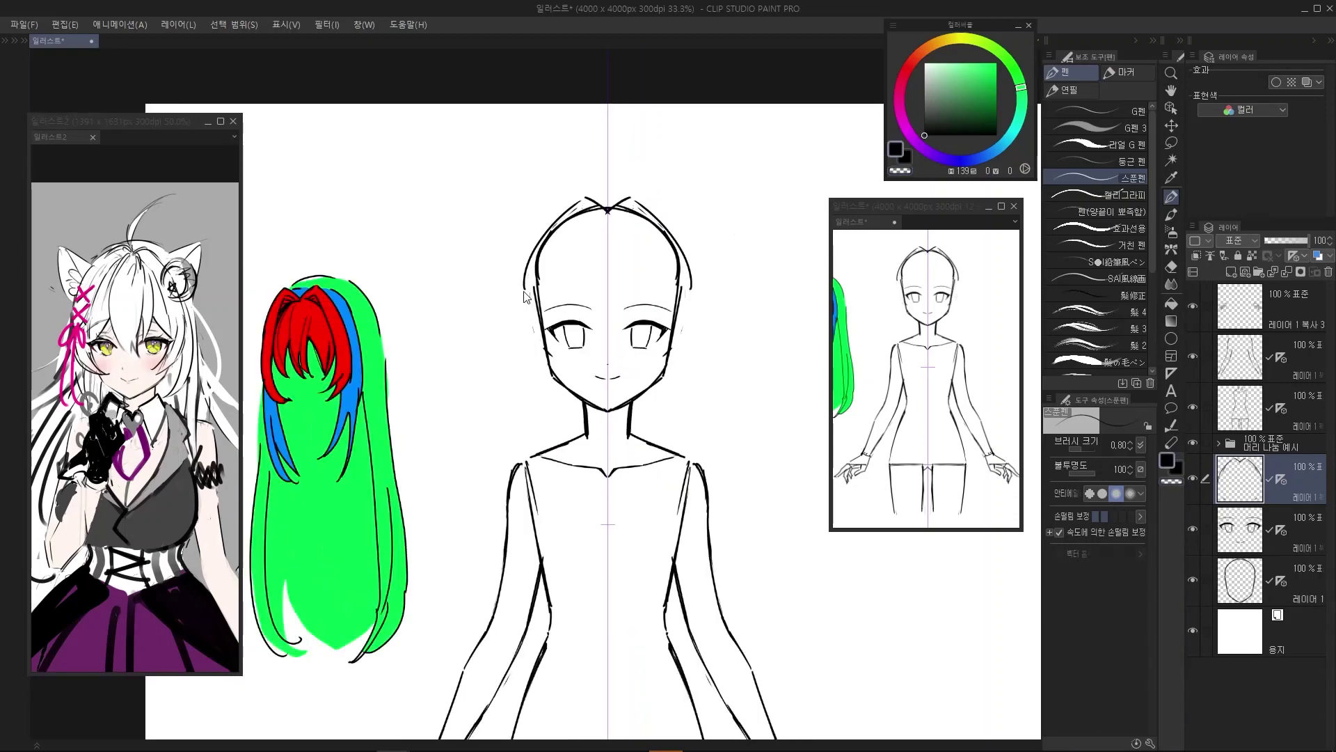
# Draw the mirrored side bangs, with outer edges curving in to the cheeks and inner edges falling from the parting towards the eyes
pyautogui.hotkey('ctrl', 'z')
pyautogui.moveTo(524, 287)
pyautogui.mouseDown()
pyautogui.moveTo(523, 332)
pyautogui.moveTo(557, 363)
pyautogui.mouseUp()
pyautogui.hotkey('ctrl', 'z')
pyautogui.moveTo(521, 301)
pyautogui.mouseDown()
pyautogui.moveTo(567, 371)
pyautogui.moveTo(551, 300)
pyautogui.mouseUp()
pyautogui.moveTo(576, 216); pyautogui.dragTo(558, 350)
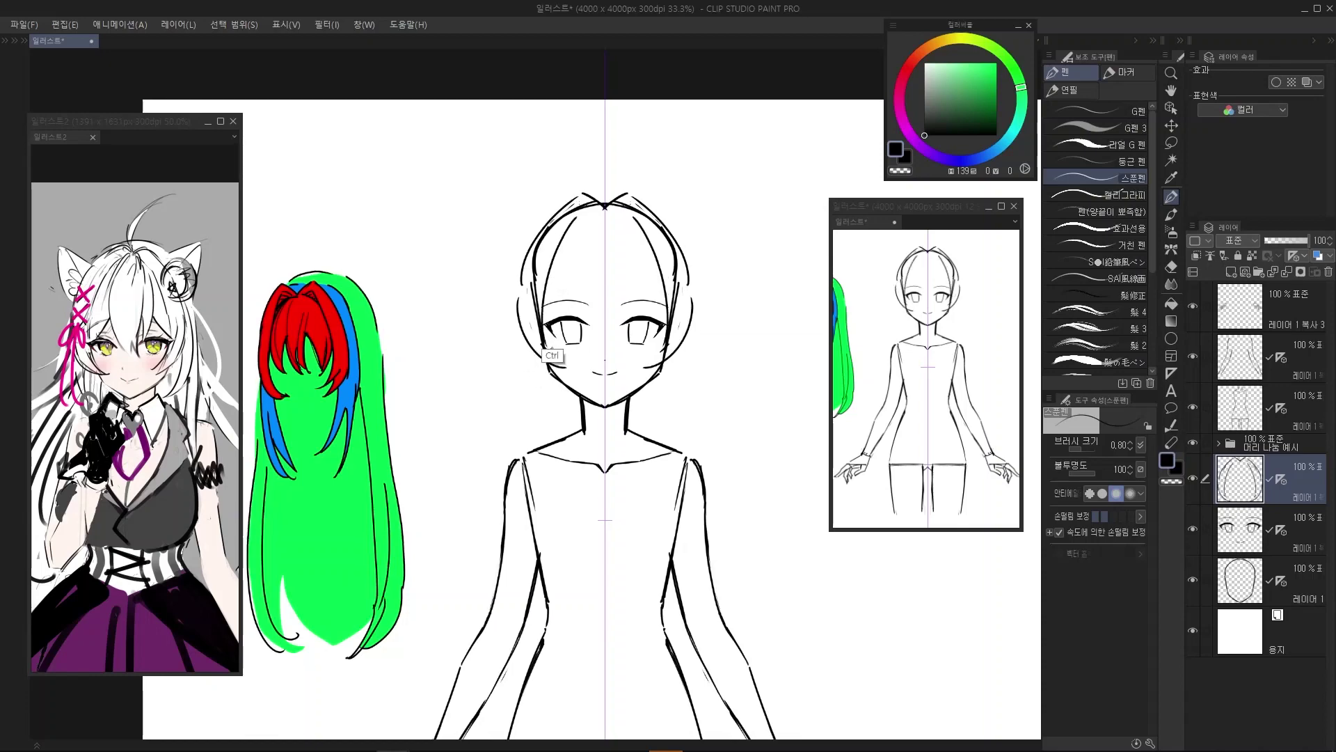
pyautogui.hotkey('ctrl', 'z')
pyautogui.moveTo(566, 224); pyautogui.dragTo(559, 350)
# Refine the side bangs' inner edges past the outer eye corners, running from the parting down to the cheeks
pyautogui.scroll(1, 565, 349)
pyautogui.scroll(1, 557, 338)
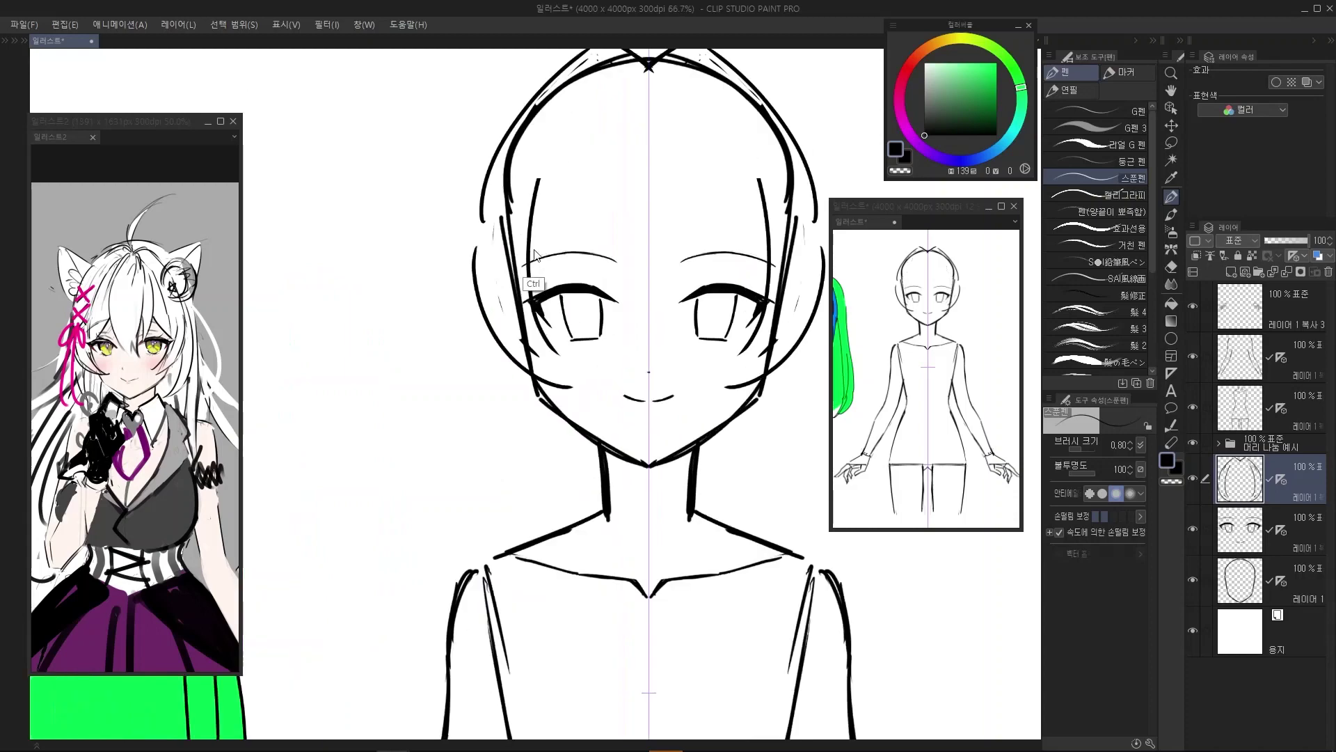
pyautogui.moveTo(550, 322); pyautogui.dragTo(538, 299)
pyautogui.moveTo(515, 253); pyautogui.dragTo(547, 355)
pyautogui.hotkey('ctrl', 'z')
pyautogui.moveTo(514, 294); pyautogui.dragTo(560, 361)
pyautogui.hotkey('ctrl', 'z')
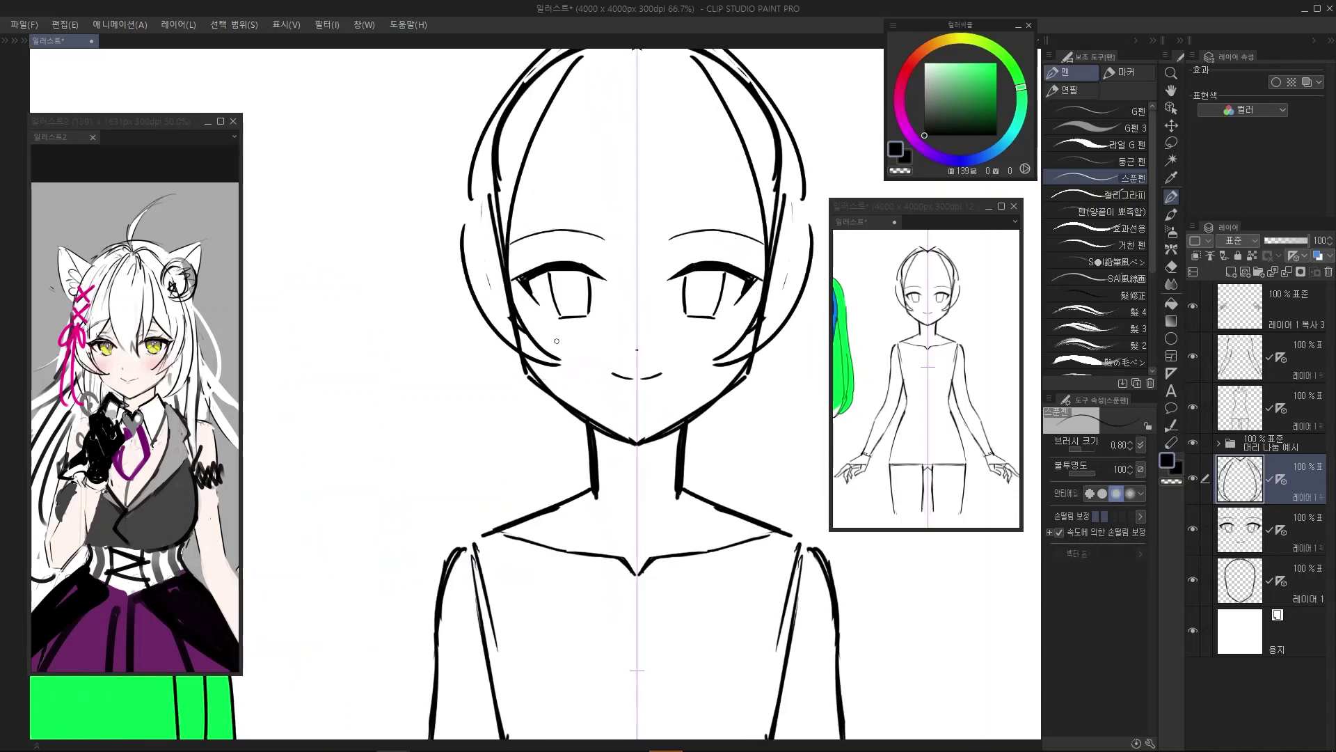
# Erase excess lines around the side bangs beside the cheeks and redraw their pointed tips
pyautogui.scroll(1, 509, 299)
pyautogui.press('c')
pyautogui.moveTo(511, 323); pyautogui.dragTo(543, 384)
pyautogui.scroll(-1, 531, 292)
pyautogui.scroll(-3, 536, 281)
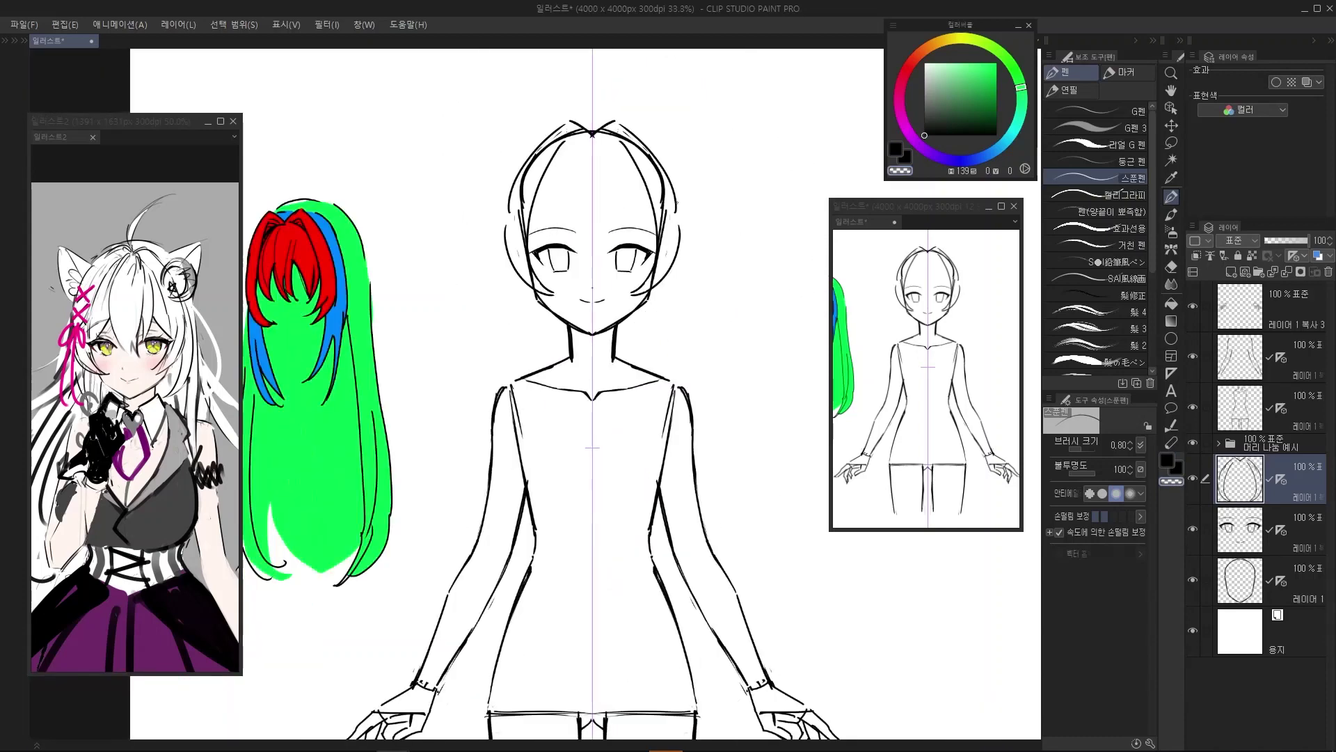
pyautogui.scroll(3, 737, 415)
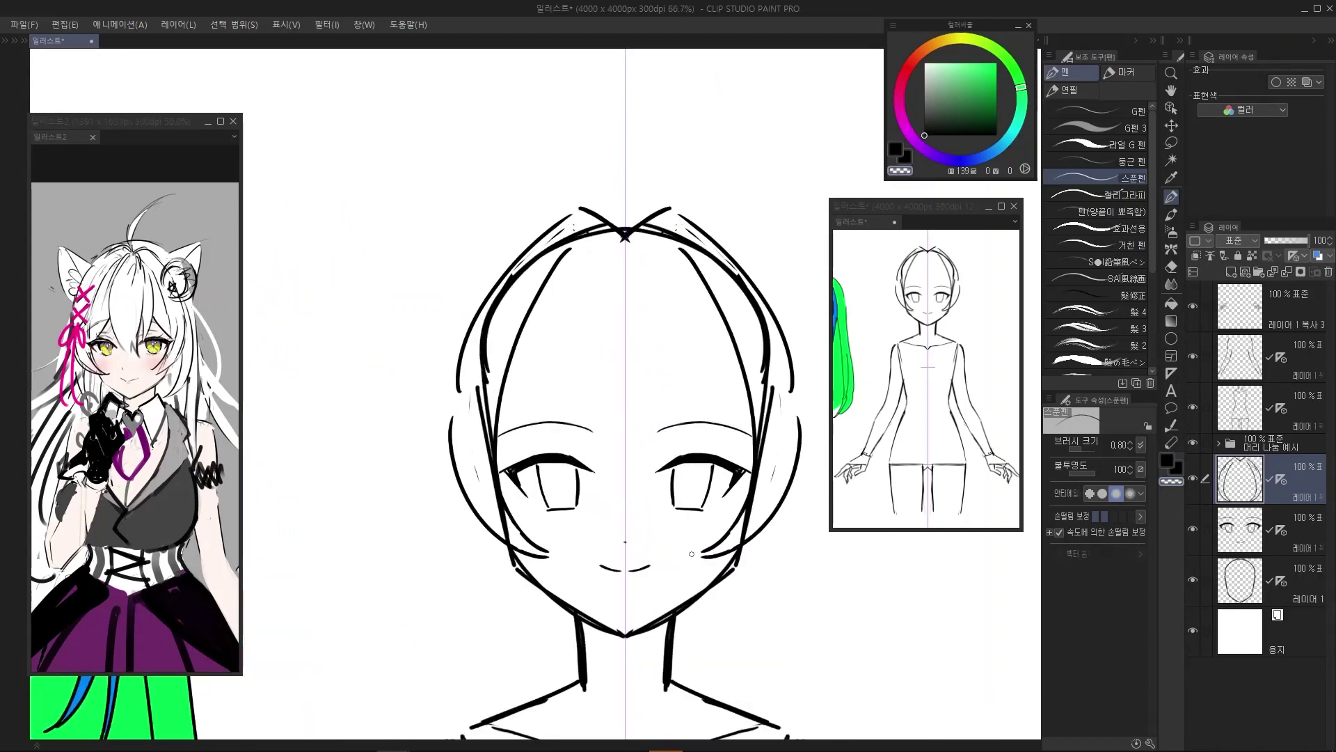
pyautogui.press('c')
pyautogui.moveTo(688, 559); pyautogui.dragTo(709, 550)
pyautogui.scroll(-3, 706, 556)
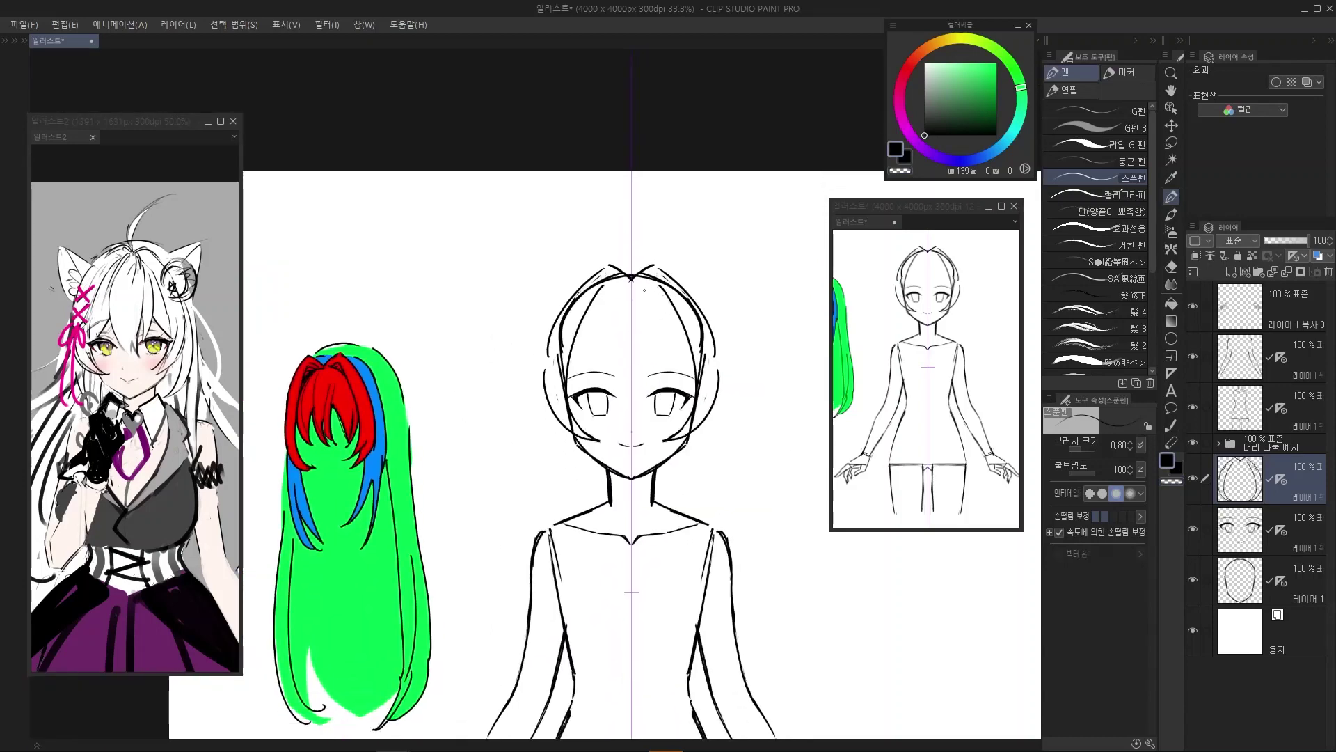
# Deepen the mirrored V-shaped notch of the hair parting at the crown
pyautogui.scroll(2, 662, 276)
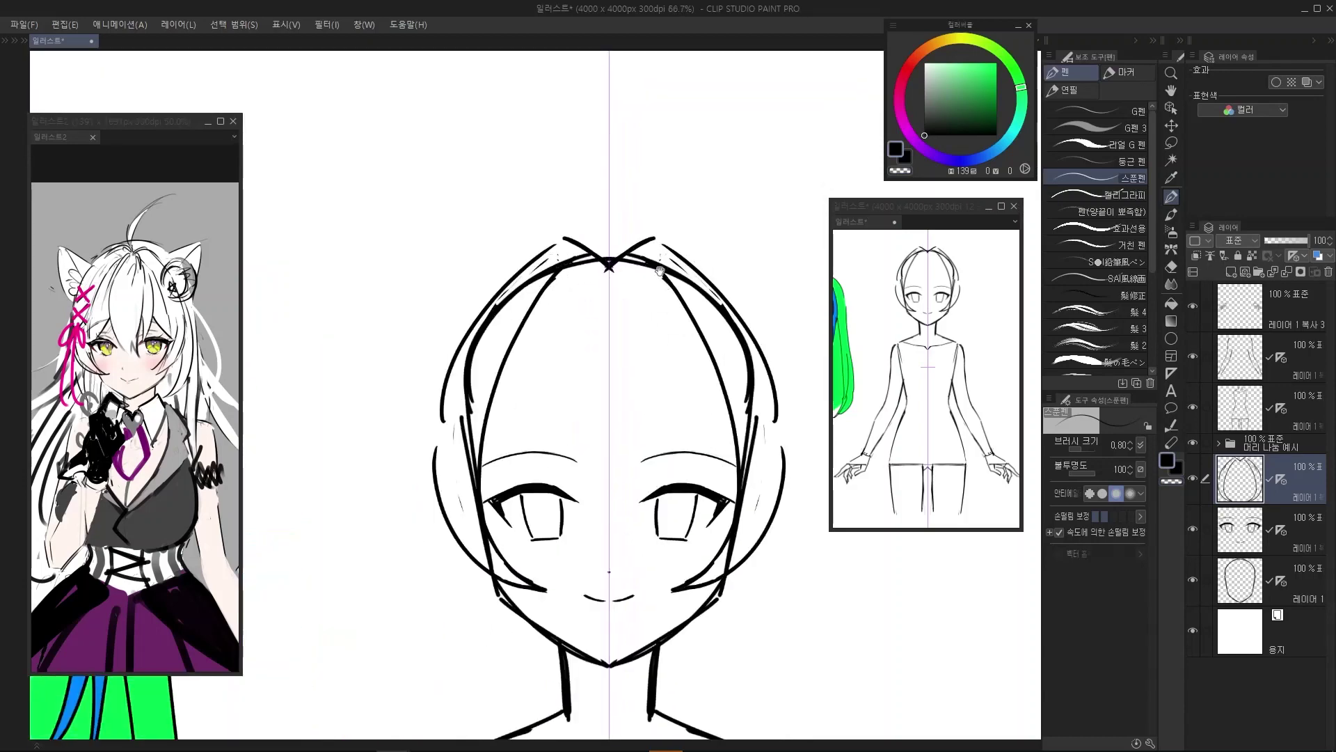
pyautogui.scroll(1, 658, 271)
pyautogui.scroll(-2, 626, 296)
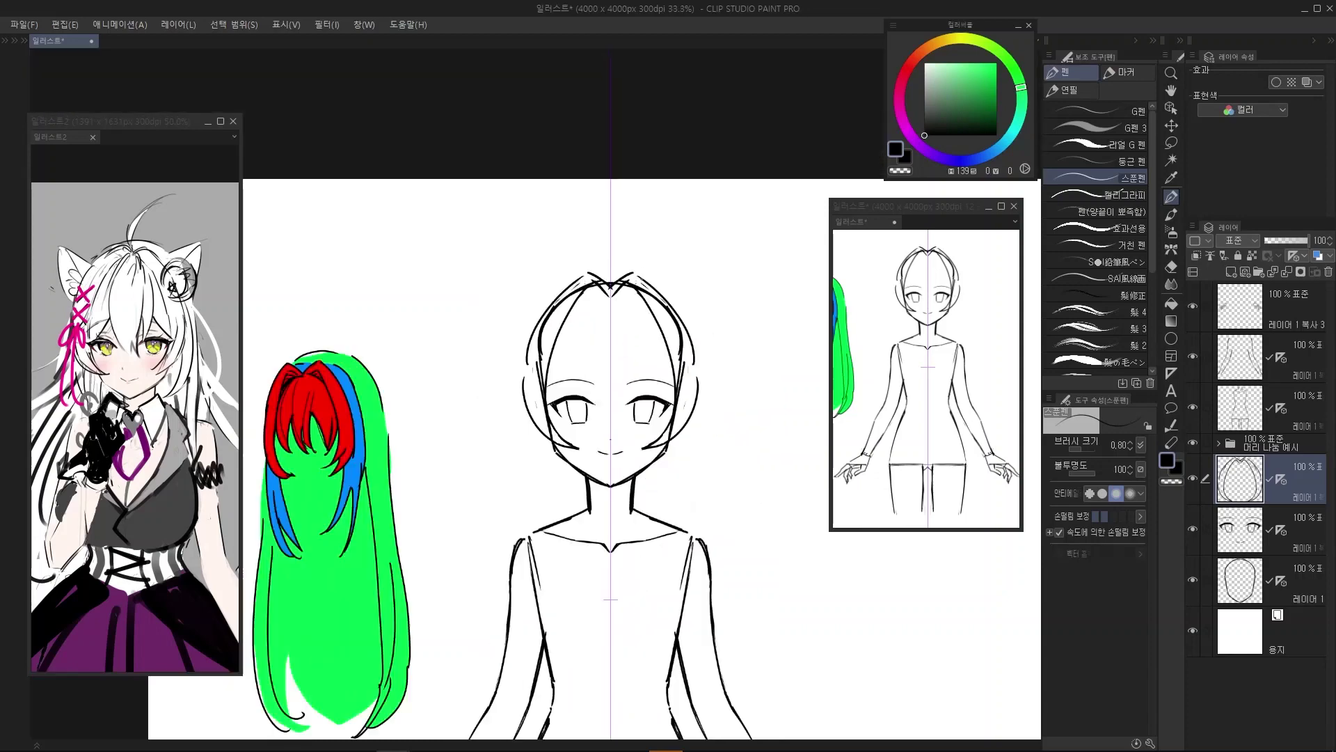
pyautogui.moveTo(653, 367); pyautogui.dragTo(663, 357)
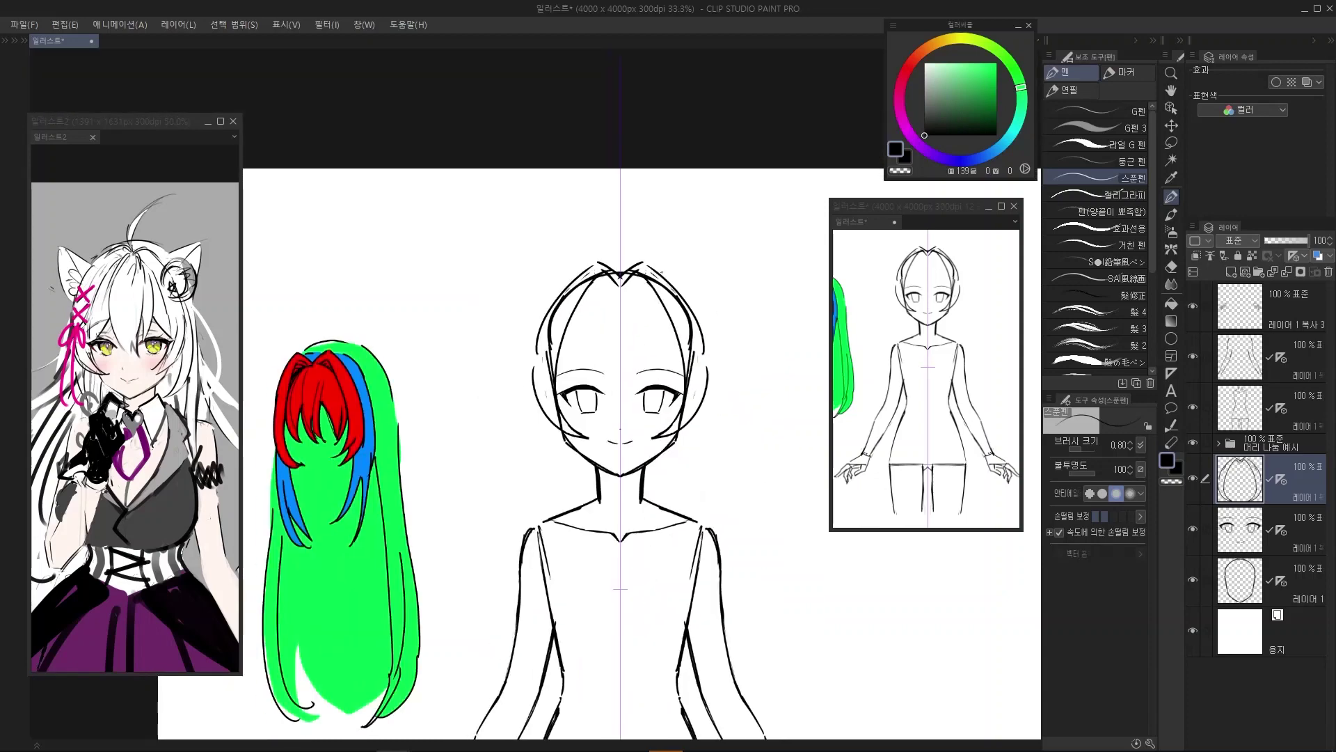
pyautogui.scroll(1, 613, 323)
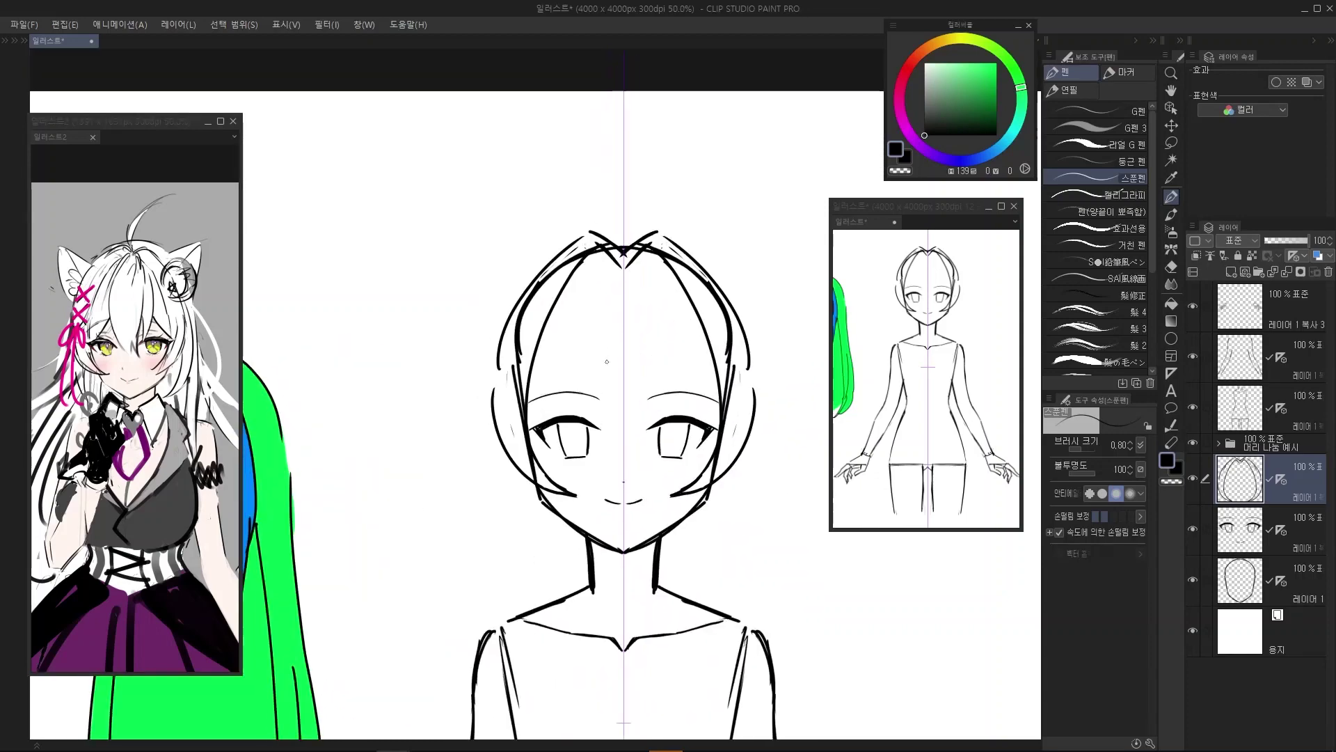
# Try a mirrored strand across the forehead, undo it, and reduce the pen's brush size to 0.70
pyautogui.moveTo(610, 410)
pyautogui.mouseDown()
pyautogui.moveTo(583, 306)
pyautogui.moveTo(665, 301)
pyautogui.mouseUp()
pyautogui.hotkey('ctrl', 'z')
pyautogui.scroll(-1, 674, 345)
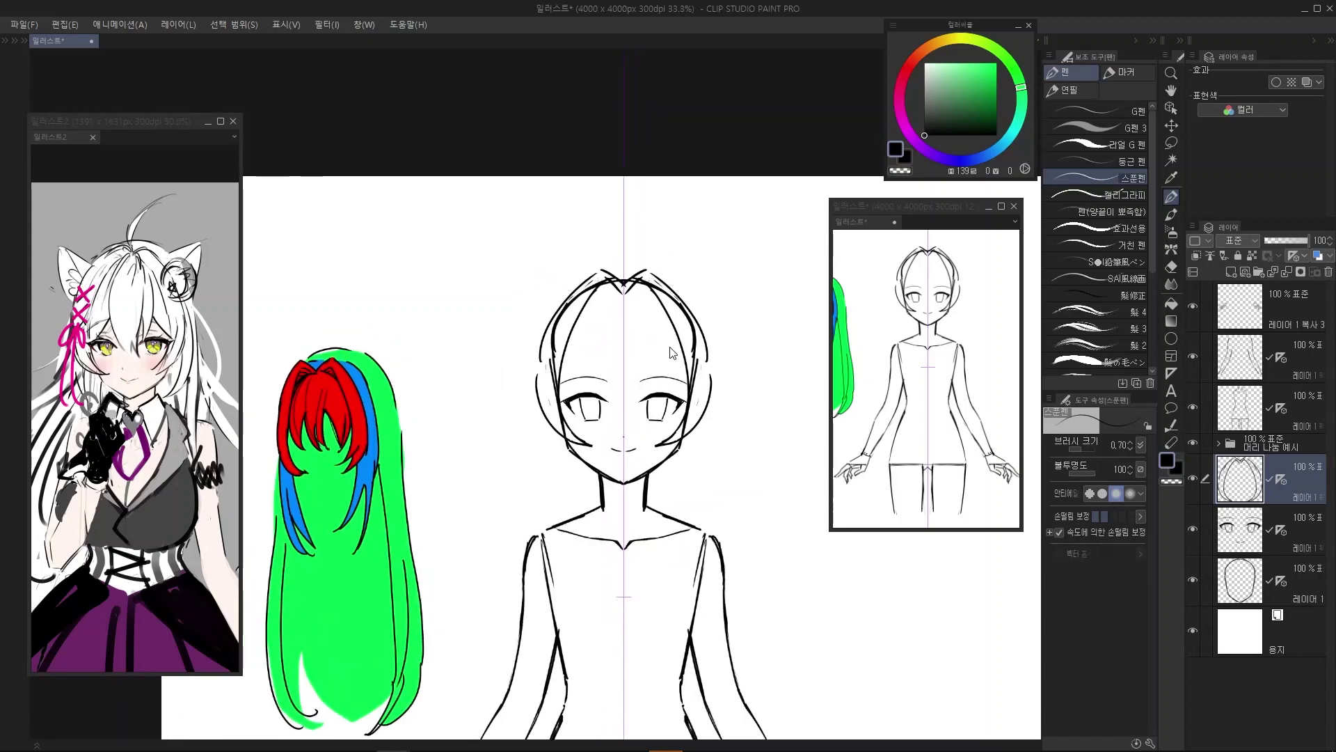
pyautogui.press('b')
pyautogui.scroll(1, 670, 353)
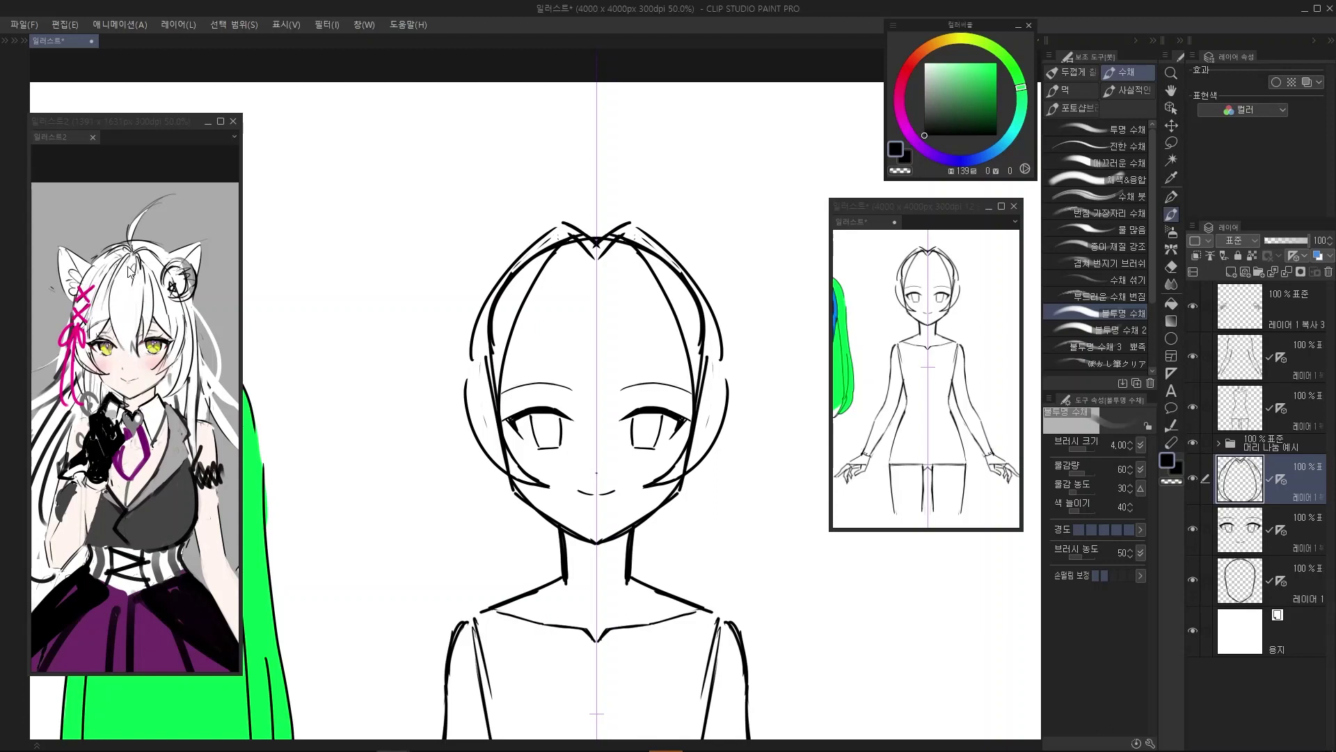
# Add a new layer above the mirrored hair and draw the central strand's left edge, curving from the parting to between the eyes
pyautogui.click(1231, 271)
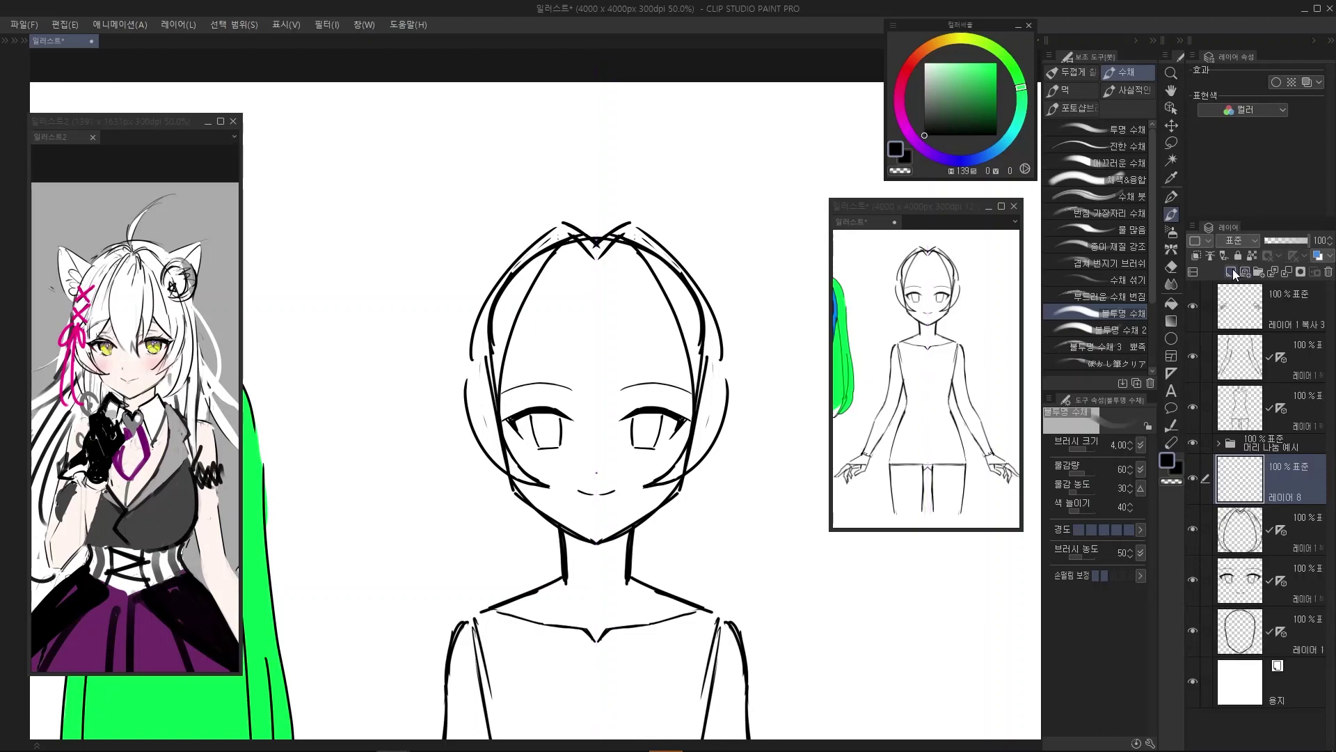
pyautogui.press('p')
pyautogui.moveTo(583, 312); pyautogui.dragTo(588, 301)
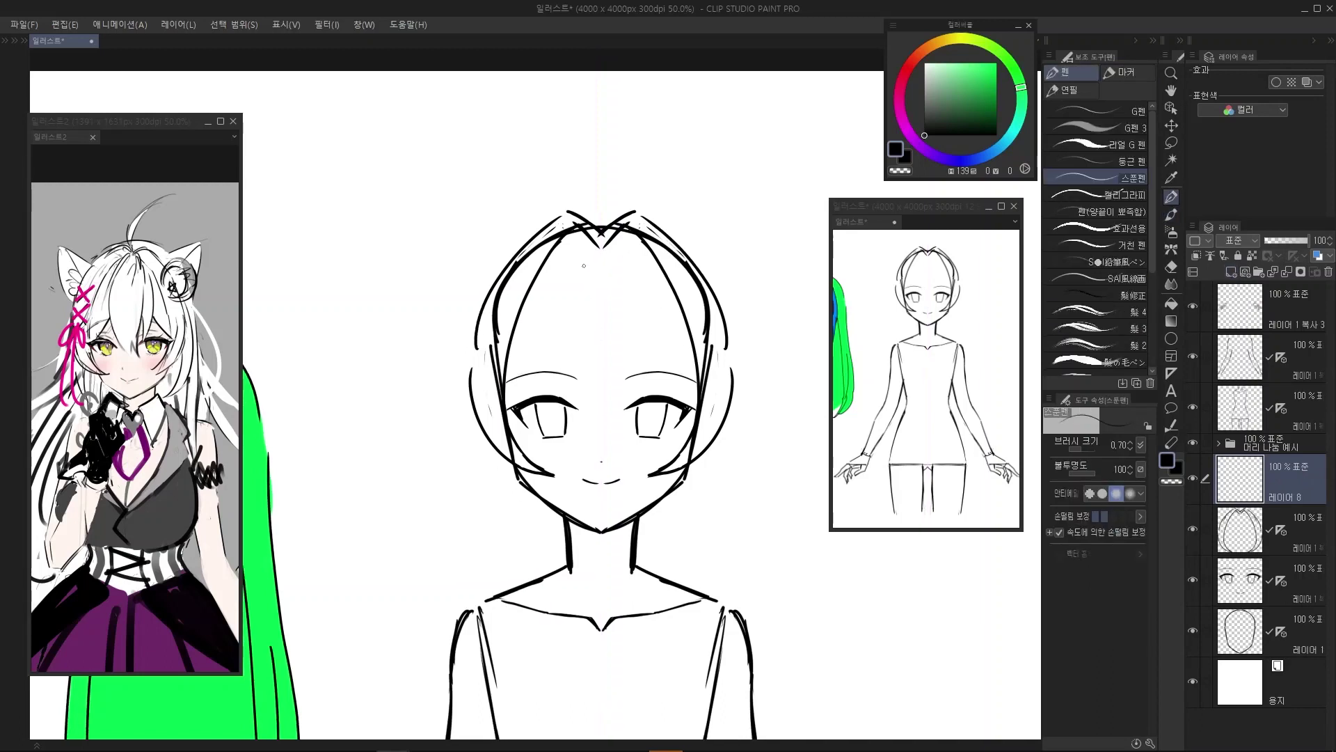
pyautogui.moveTo(591, 242)
pyautogui.mouseDown()
pyautogui.moveTo(588, 380)
pyautogui.moveTo(612, 426)
pyautogui.mouseUp()
pyautogui.hotkey('ctrl', 'z')
pyautogui.hotkey('ctrl', 'z')
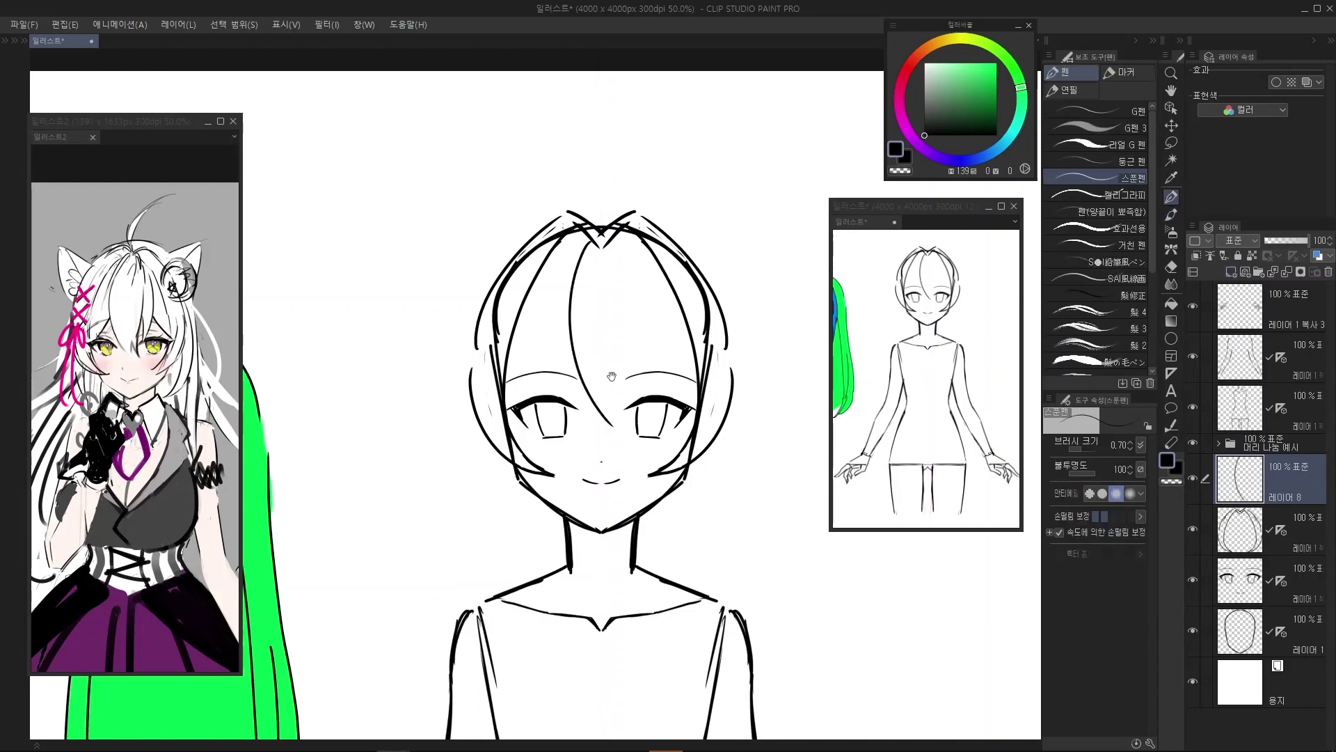
# Draw the central strand's right edge down the forehead and rework its left edge to meet between the eyes
pyautogui.moveTo(611, 376); pyautogui.dragTo(623, 352)
pyautogui.hotkey('ctrl', 'z')
pyautogui.moveTo(613, 247); pyautogui.dragTo(624, 409)
pyautogui.scroll(-1, 617, 388)
pyautogui.scroll(1, 626, 378)
pyautogui.hotkey('ctrl', 'z')
pyautogui.moveTo(586, 244); pyautogui.dragTo(604, 393)
pyautogui.hotkey('ctrl', 'z')
pyautogui.moveTo(586, 245)
pyautogui.mouseDown()
pyautogui.moveTo(579, 272)
pyautogui.moveTo(617, 409)
pyautogui.moveTo(604, 375)
pyautogui.mouseUp()
pyautogui.press('c')
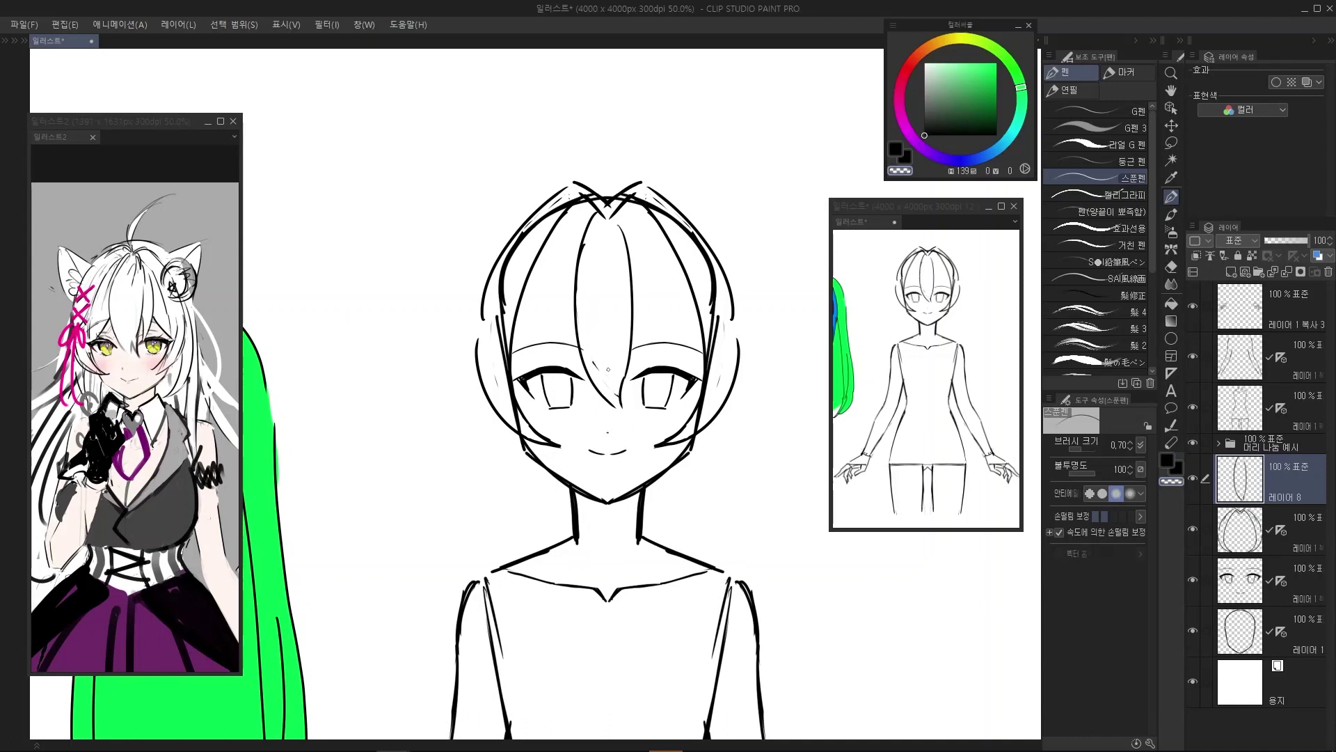
# Enlarge the rough eraser and erase the central strand's right edge on the forehead
pyautogui.hotkey('ctrl', 'z')
pyautogui.press('e')
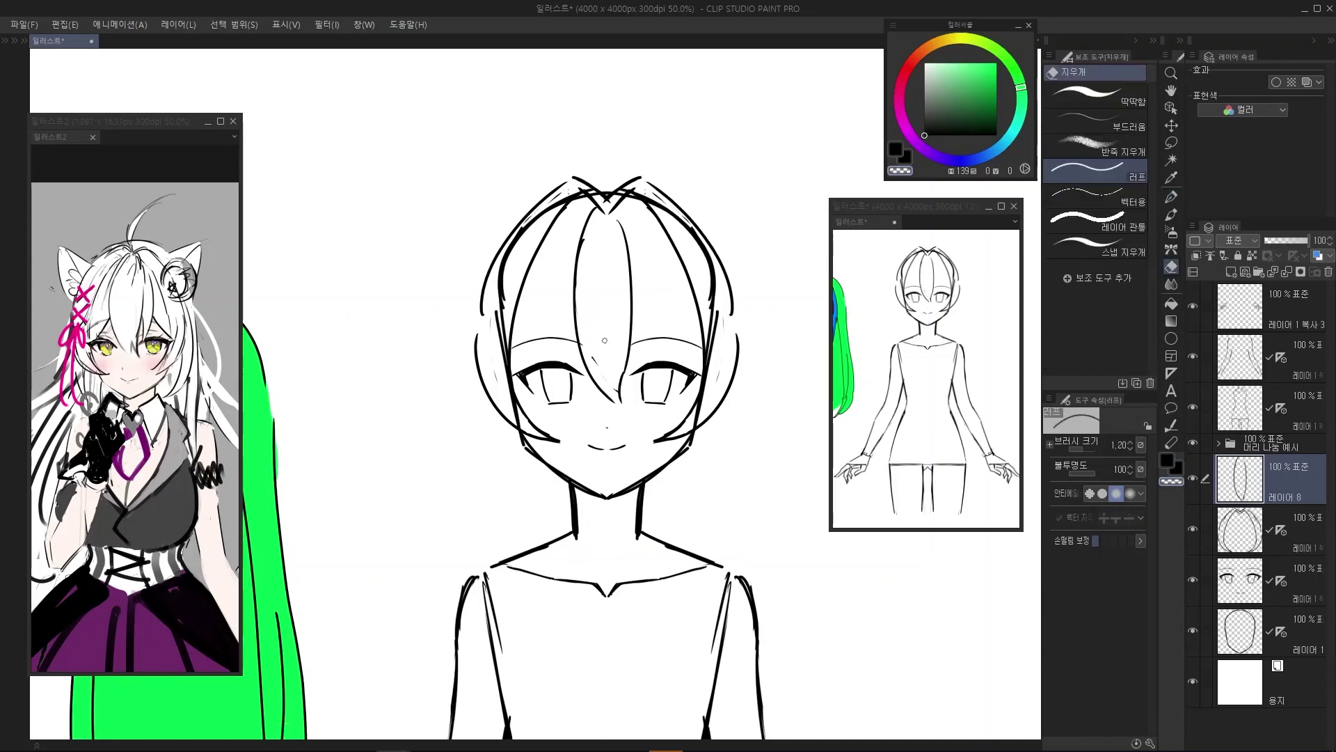
pyautogui.press(']')
pyautogui.press(']')
pyautogui.press(']')
pyautogui.press(']')
pyautogui.press(']')
pyautogui.press(']')
pyautogui.press(']')
pyautogui.press(']')
pyautogui.moveTo(626, 227); pyautogui.dragTo(620, 397)
pyautogui.press('p')
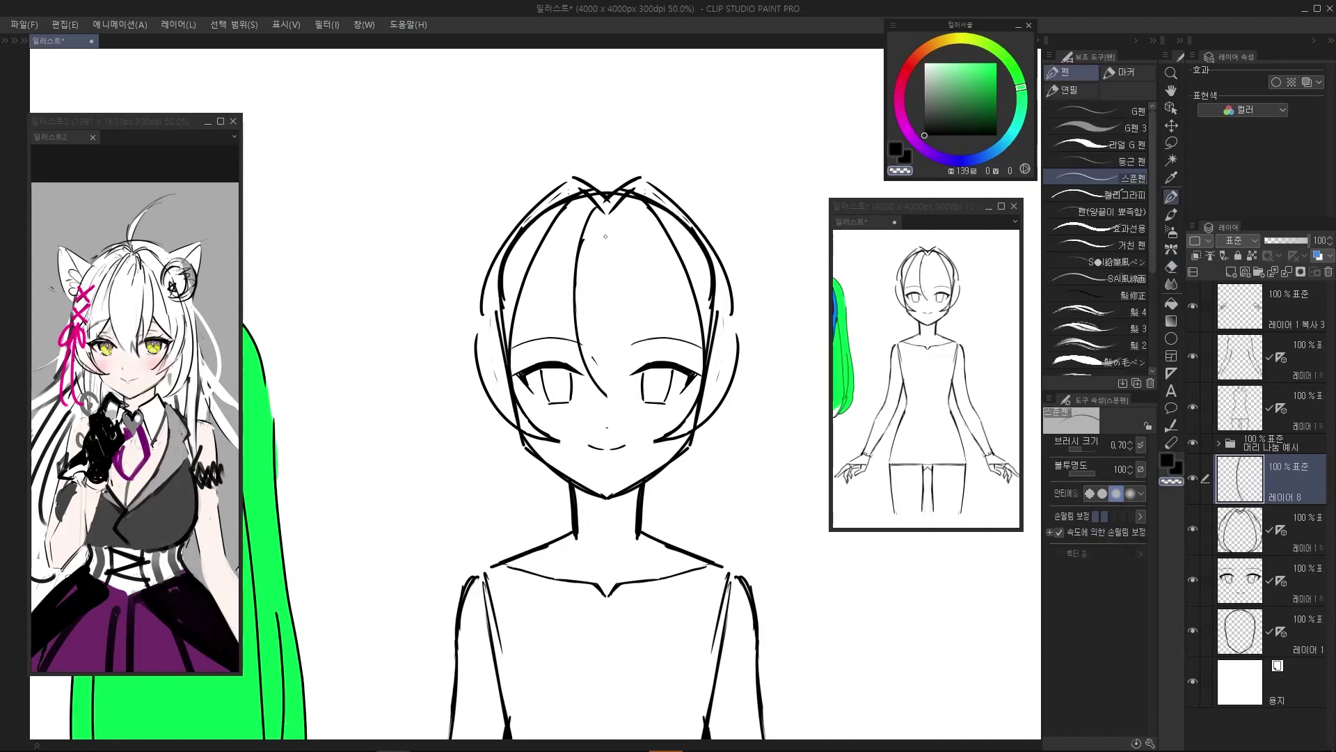
# Redraw the central strand's right edge, bowing outward from the parting down to the brow line
pyautogui.moveTo(612, 229)
pyautogui.mouseDown()
pyautogui.moveTo(604, 341)
pyautogui.moveTo(634, 341)
pyautogui.moveTo(618, 397)
pyautogui.mouseUp()
pyautogui.hotkey('ctrl', 'z')
pyautogui.hotkey('ctrl', 'z')
pyautogui.hotkey('ctrl', 'z')
pyautogui.moveTo(631, 341); pyautogui.dragTo(622, 402)
pyautogui.hotkey('ctrl', 'z')
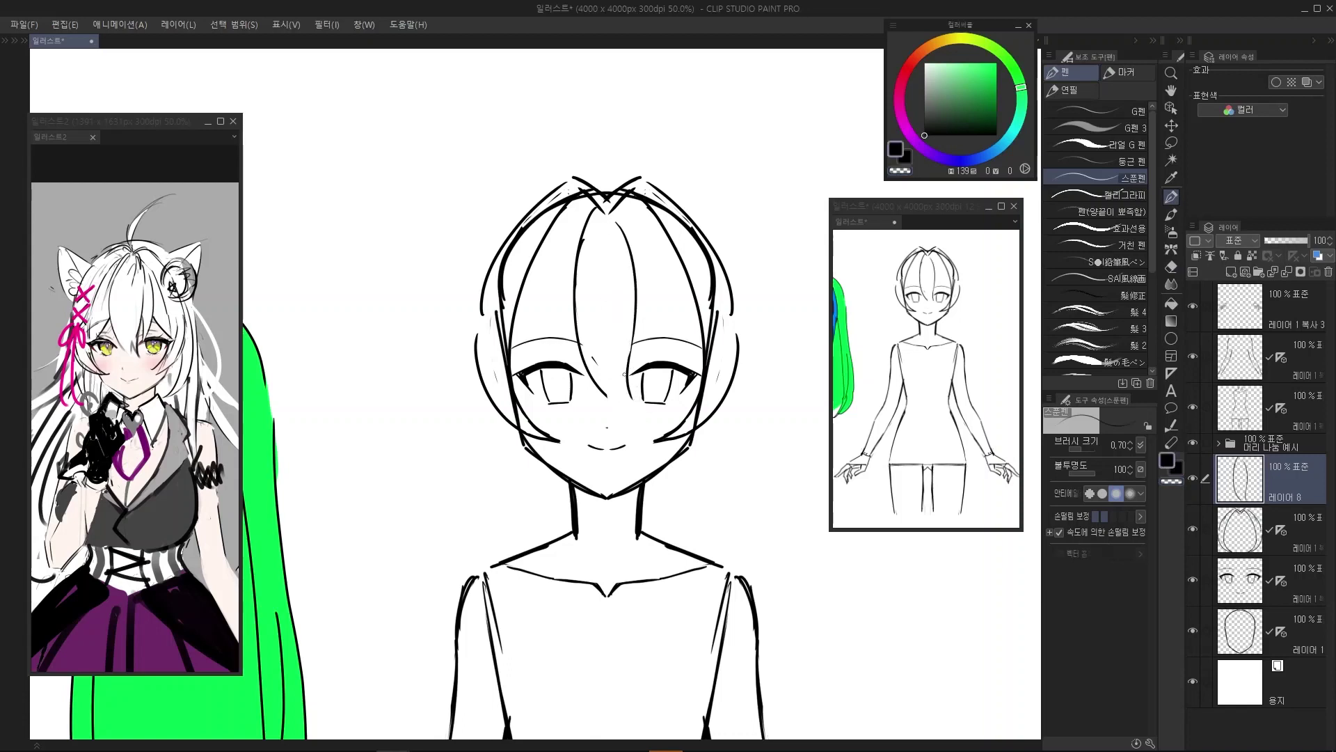
pyautogui.moveTo(630, 355); pyautogui.dragTo(619, 403)
pyautogui.hotkey('ctrl', 'z')
pyautogui.moveTo(630, 341); pyautogui.dragTo(617, 405)
pyautogui.hotkey('ctrl', 'z')
# Close the gap in the central strand's left edge and clean up its pointed tip between the eyes
pyautogui.moveTo(593, 355); pyautogui.dragTo(598, 360)
pyautogui.press('c')
pyautogui.moveTo(598, 361); pyautogui.dragTo(606, 379)
pyautogui.moveTo(593, 242)
pyautogui.mouseDown()
pyautogui.moveTo(583, 339)
pyautogui.moveTo(592, 238)
pyautogui.moveTo(595, 355)
pyautogui.moveTo(582, 261)
pyautogui.moveTo(611, 402)
pyautogui.mouseUp()
pyautogui.press('c')
pyautogui.hotkey('ctrl', 'z')
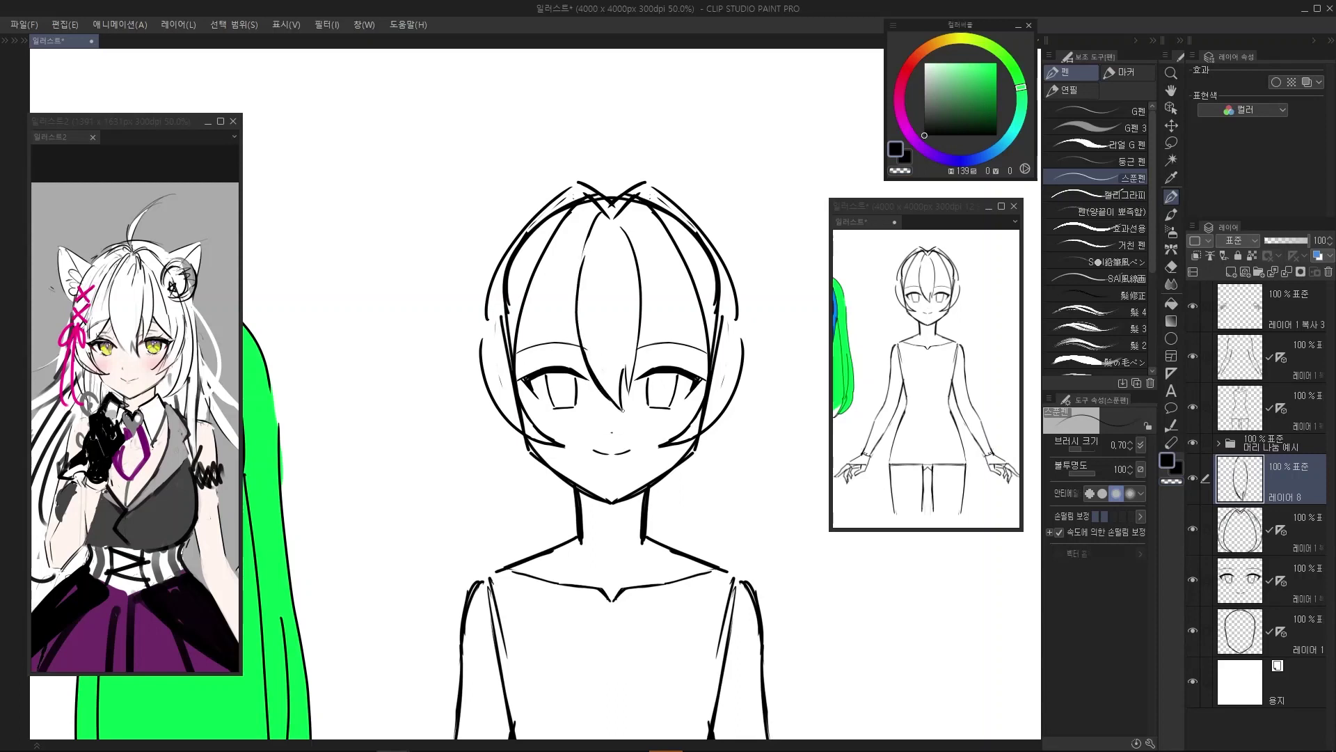
# Draw a short strand line descending to form a second point beside the central strand's tip
pyautogui.moveTo(681, 307)
pyautogui.mouseDown()
pyautogui.moveTo(653, 323)
pyautogui.moveTo(623, 390)
pyautogui.mouseUp()
pyautogui.hotkey('ctrl', 'z')
pyautogui.moveTo(616, 327); pyautogui.dragTo(621, 394)
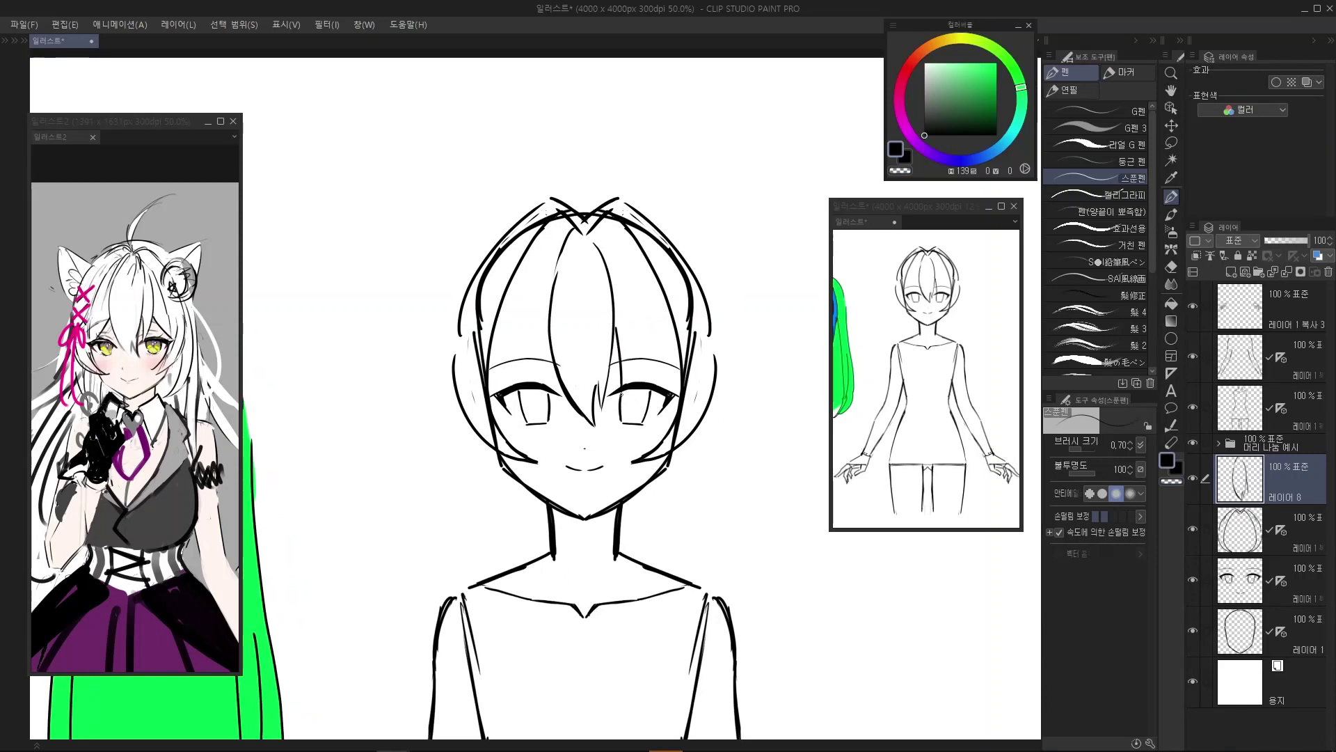
# Add an outer line to the right of the central strand and curved locks sweeping outward above both eyes
pyautogui.moveTo(601, 235)
pyautogui.mouseDown()
pyautogui.moveTo(636, 348)
pyautogui.moveTo(618, 396)
pyautogui.mouseUp()
pyautogui.hotkey('ctrl', 'z')
pyautogui.moveTo(656, 340); pyautogui.dragTo(674, 384)
pyautogui.hotkey('ctrl', 'z')
pyautogui.moveTo(494, 351); pyautogui.dragTo(529, 328)
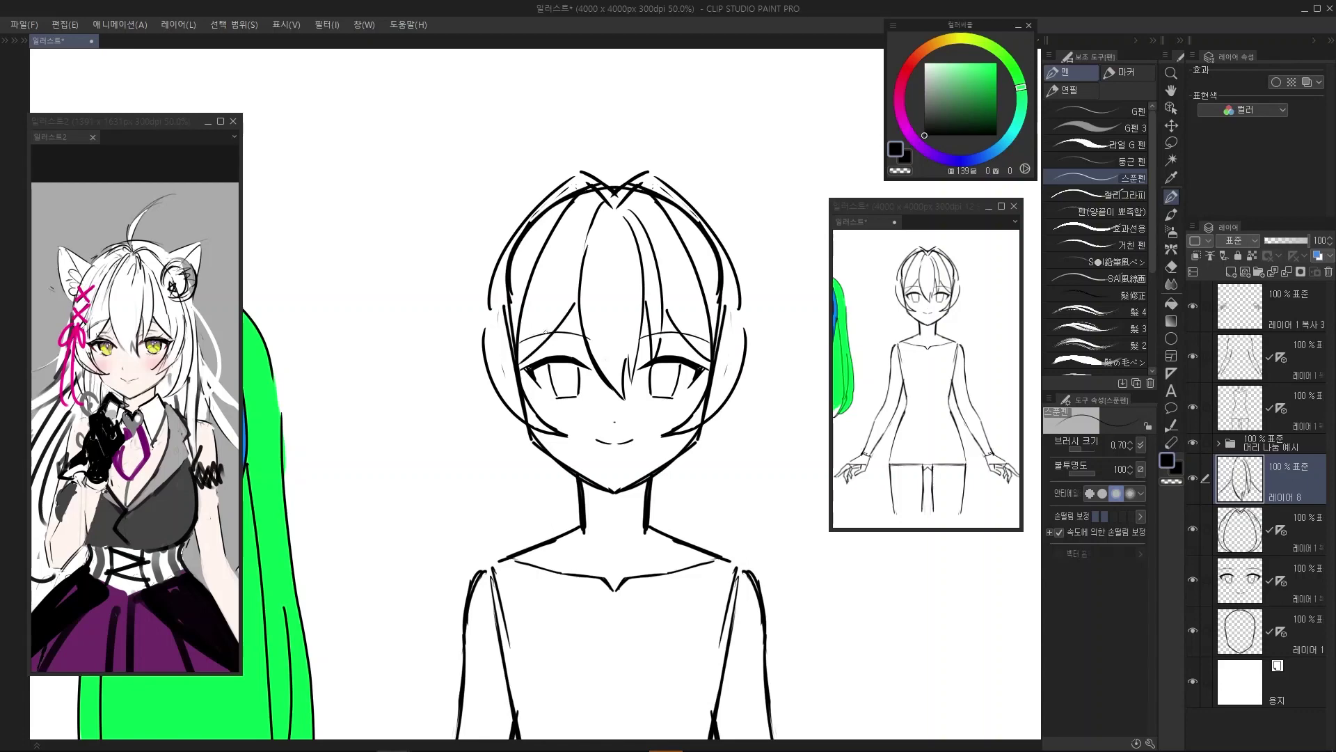
pyautogui.scroll(-2, 596, 209)
pyautogui.scroll(4, 572, 257)
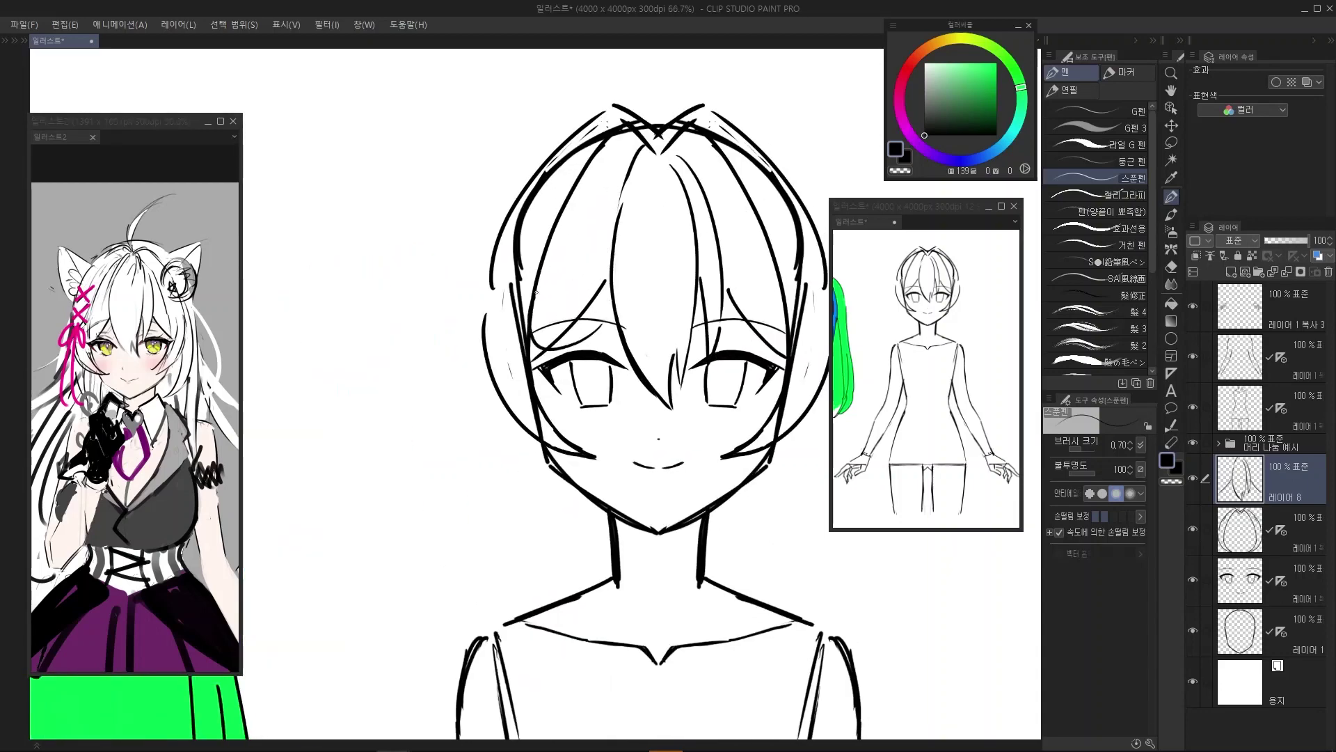
# Sketch diagonal strand lines through the left front section, running between the parting and the outer eye
pyautogui.scroll(1, 561, 358)
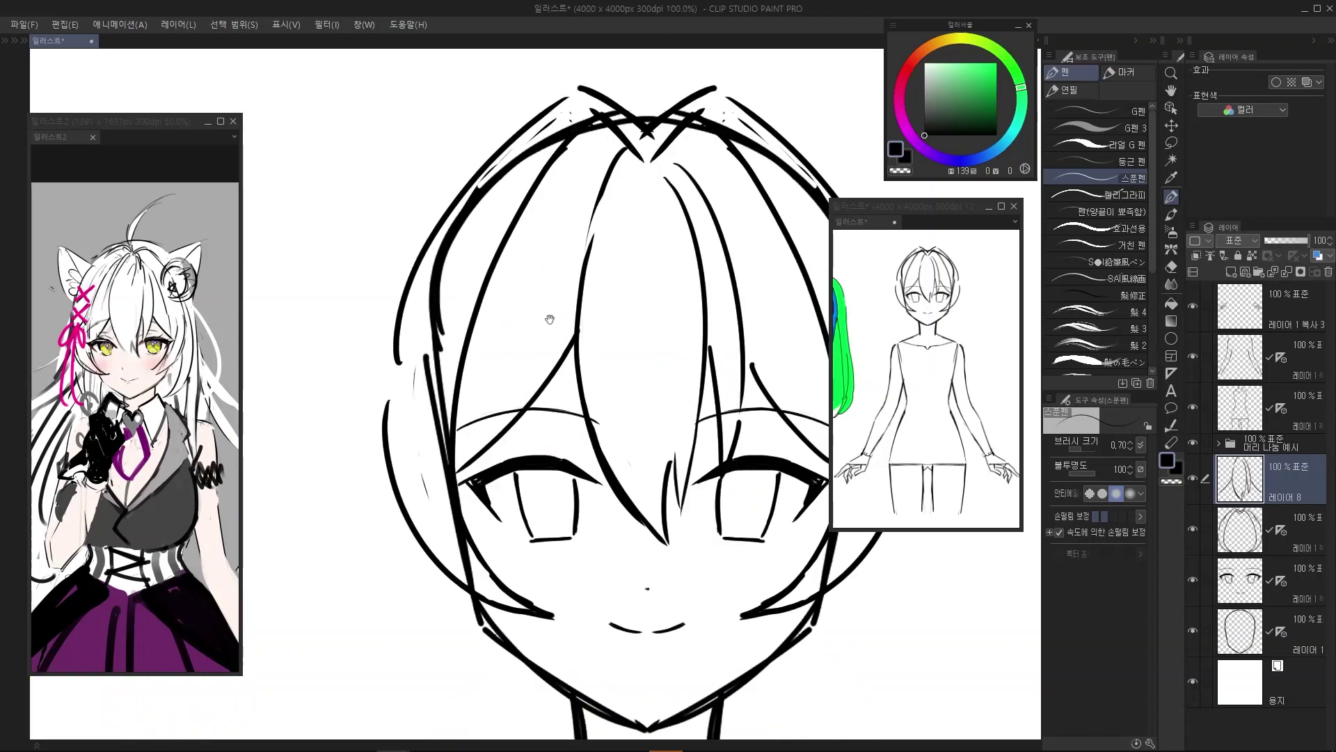
pyautogui.moveTo(549, 319); pyautogui.dragTo(549, 321)
pyautogui.moveTo(549, 255); pyautogui.dragTo(516, 312)
pyautogui.moveTo(465, 450)
pyautogui.mouseDown()
pyautogui.moveTo(513, 324)
pyautogui.moveTo(609, 219)
pyautogui.moveTo(592, 287)
pyautogui.mouseUp()
pyautogui.moveTo(490, 458)
pyautogui.mouseDown()
pyautogui.moveTo(575, 325)
pyautogui.moveTo(615, 194)
pyautogui.mouseUp()
pyautogui.scroll(-3, 565, 251)
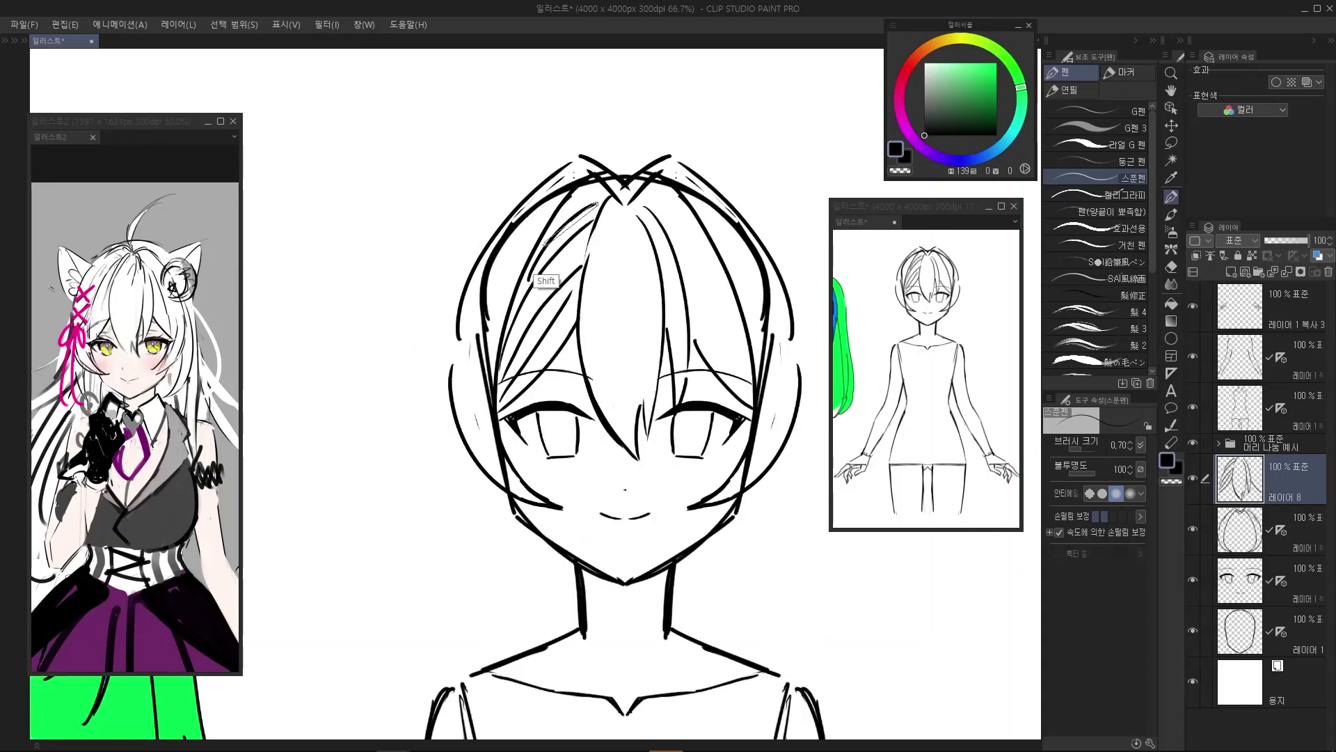
# Try denser diagonal strand lines across the left front hair, up against the central strand
pyautogui.moveTo(521, 349); pyautogui.dragTo(572, 257)
pyautogui.hotkey('ctrl', 'z')
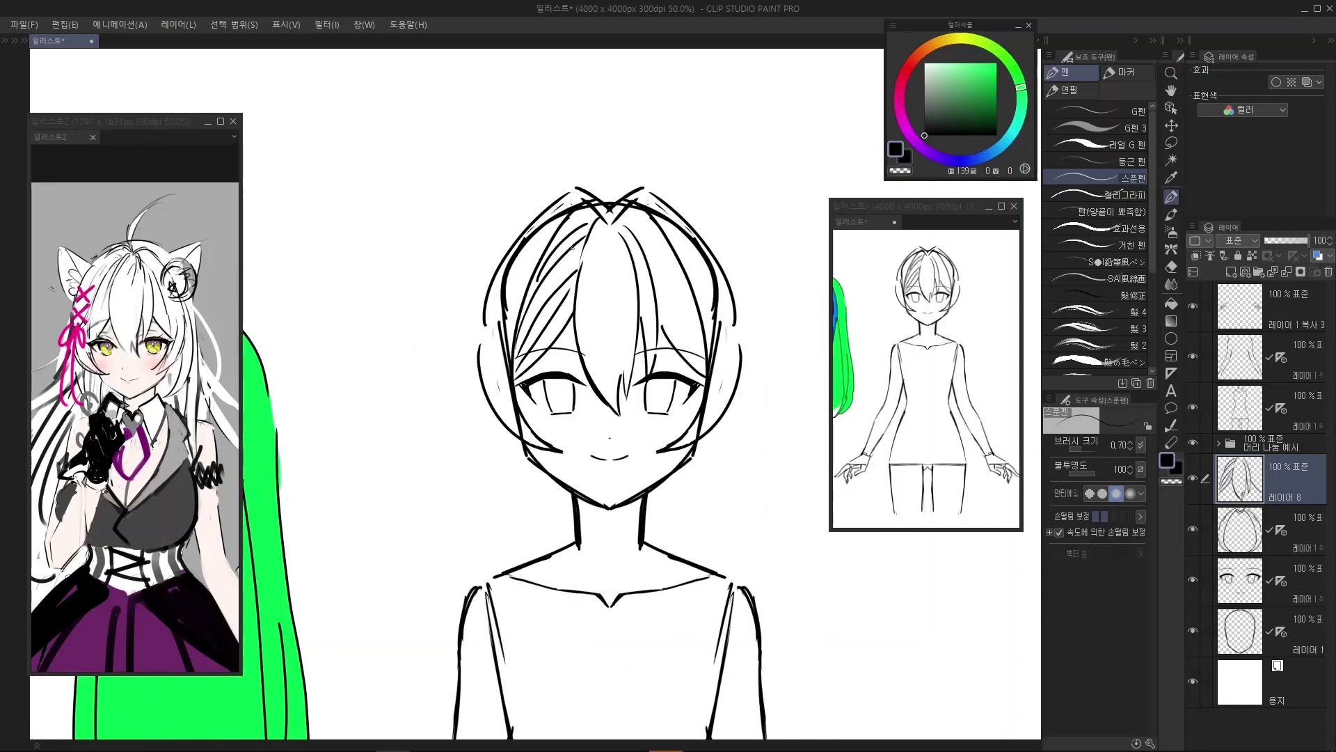
pyautogui.scroll(1, 559, 314)
pyautogui.moveTo(541, 355)
pyautogui.mouseDown()
pyautogui.moveTo(575, 319)
pyautogui.moveTo(537, 356)
pyautogui.mouseUp()
pyautogui.hotkey('ctrl', 'z')
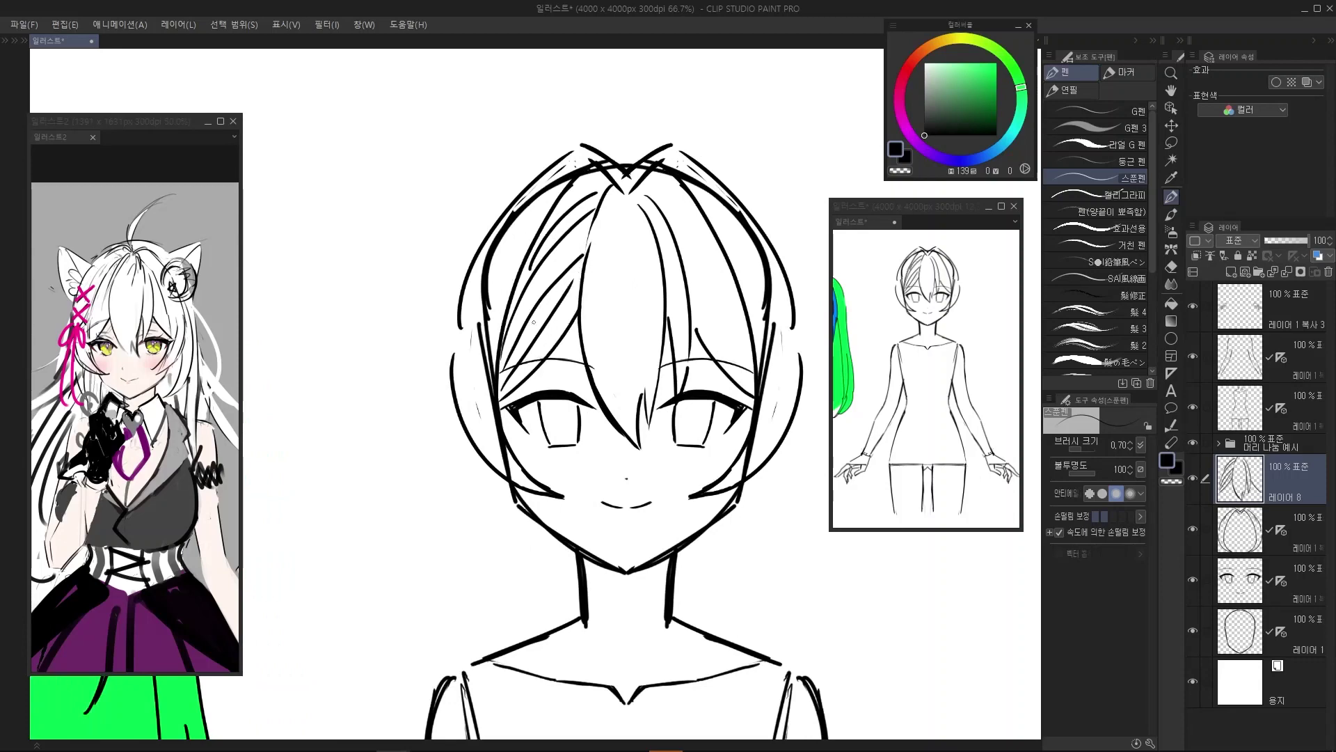
pyautogui.scroll(1, 574, 276)
pyautogui.moveTo(477, 417); pyautogui.dragTo(593, 237)
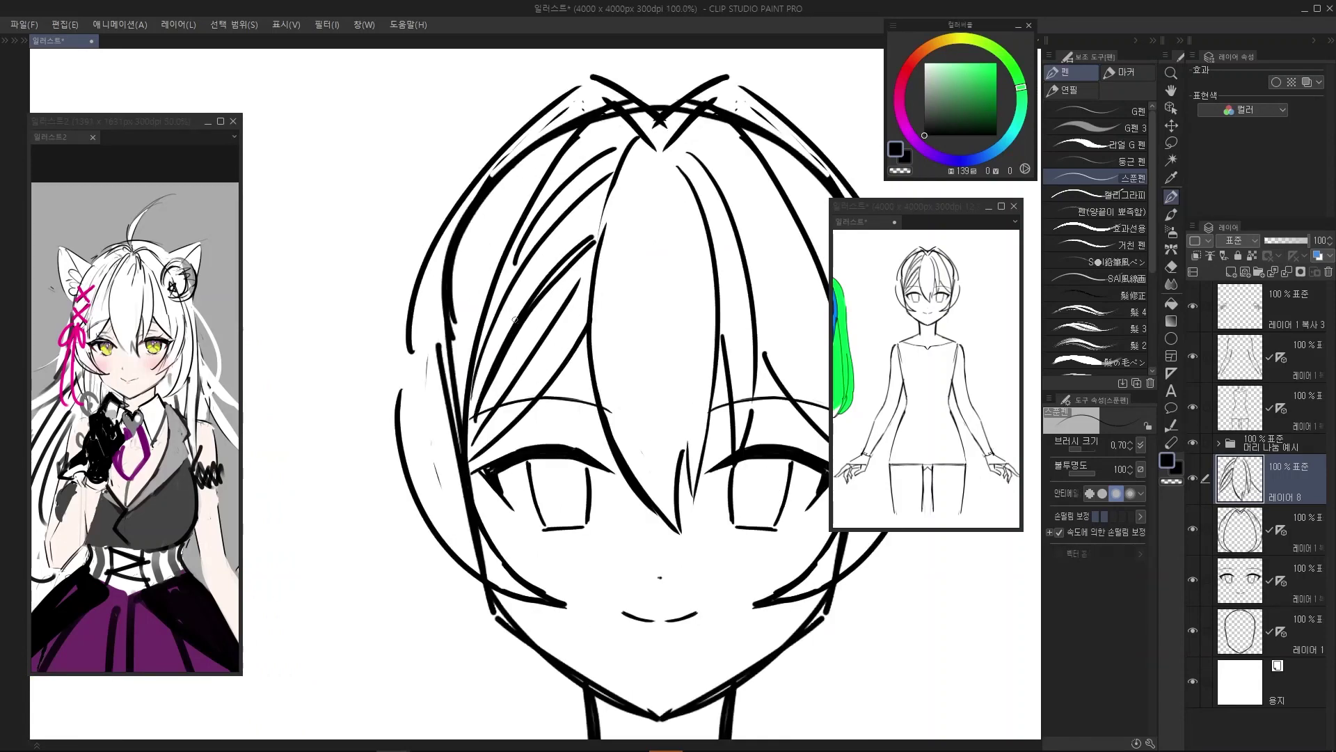
pyautogui.moveTo(476, 377)
pyautogui.mouseDown()
pyautogui.moveTo(511, 290)
pyautogui.moveTo(611, 182)
pyautogui.mouseUp()
pyautogui.moveTo(475, 435); pyautogui.dragTo(593, 265)
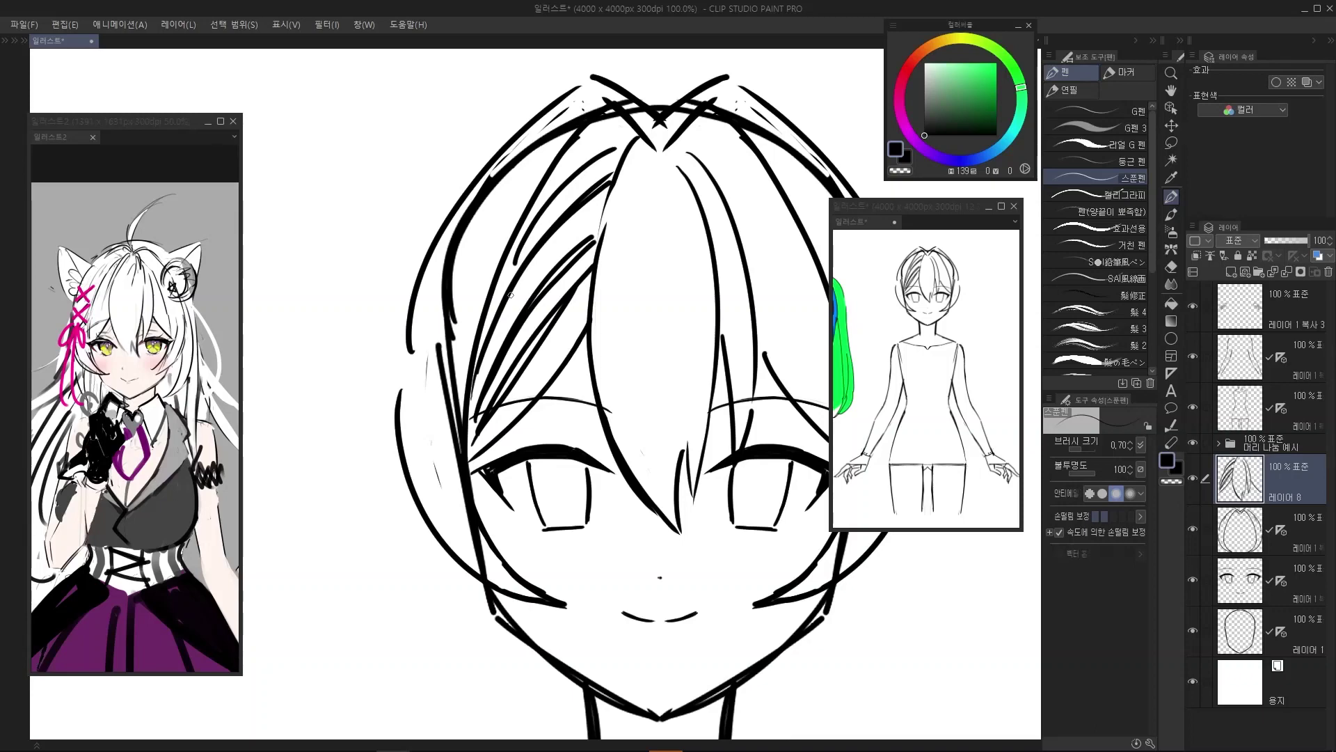
# Try one strand line on the right front hair and undo it together with the left section's diagonal lines
pyautogui.scroll(-2, 511, 295)
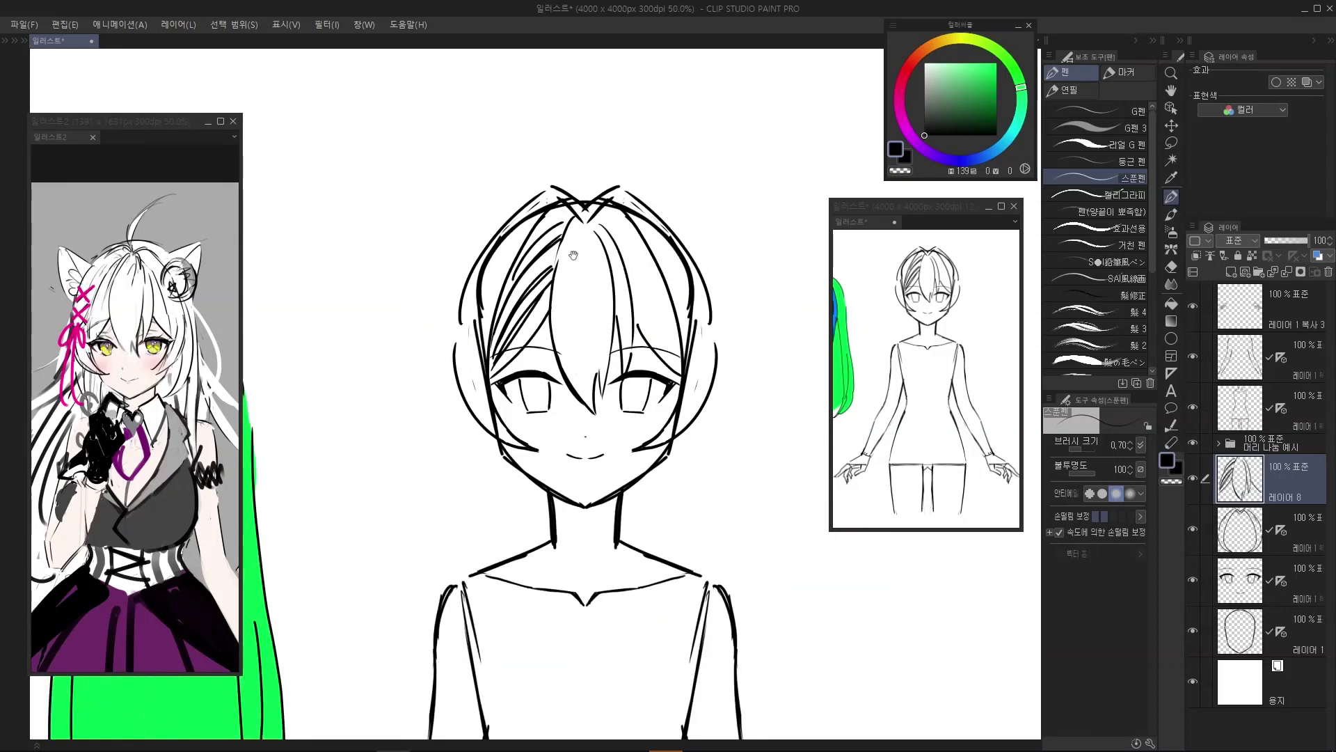
pyautogui.moveTo(573, 255); pyautogui.dragTo(597, 265)
pyautogui.scroll(1, 643, 333)
pyautogui.scroll(1, 643, 333)
pyautogui.moveTo(640, 365)
pyautogui.mouseDown()
pyautogui.moveTo(630, 275)
pyautogui.moveTo(650, 348)
pyautogui.moveTo(644, 314)
pyautogui.mouseUp()
pyautogui.hotkey('ctrl', 'z')
pyautogui.hotkey('ctrl', 'z')
pyautogui.hotkey('ctrl', 'z')
pyautogui.hotkey('ctrl', 'z')
pyautogui.hotkey('ctrl', 'z')
pyautogui.hotkey('ctrl', 'z')
pyautogui.hotkey('ctrl', 'z')
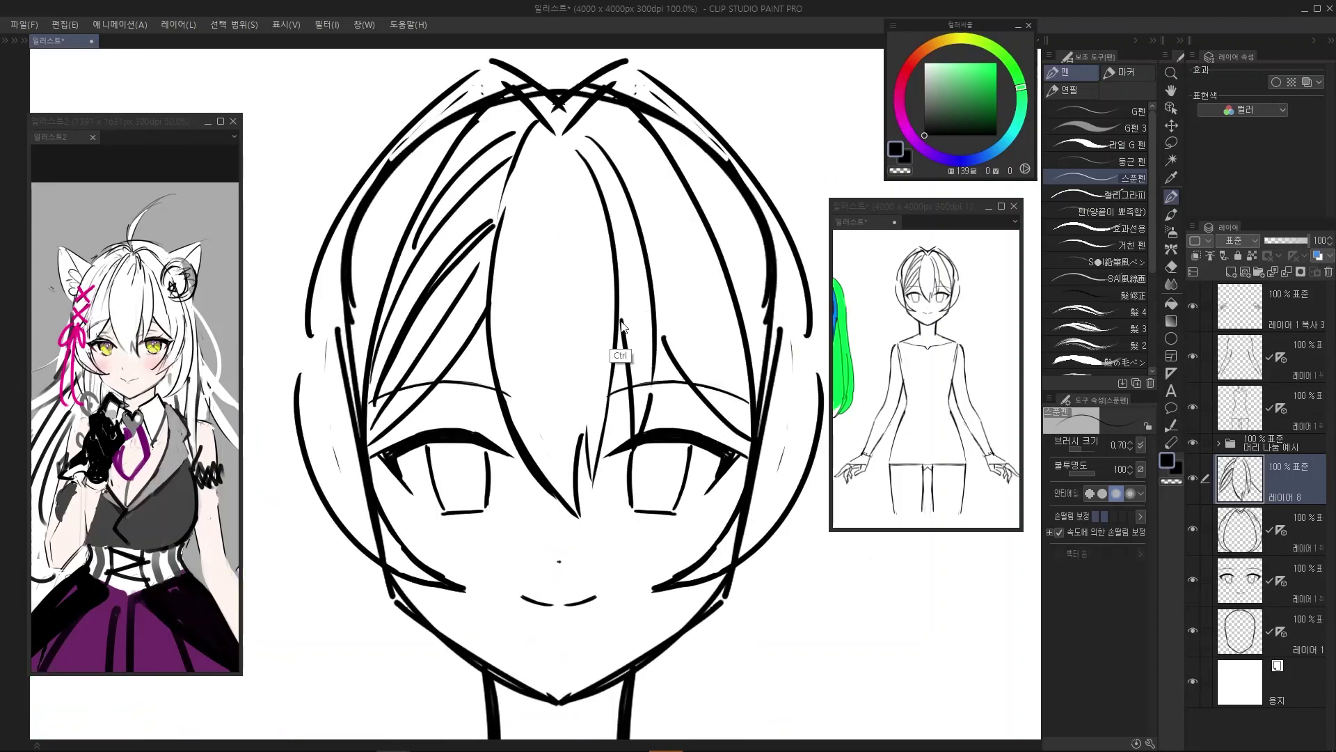
pyautogui.hotkey('ctrl', 'z')
pyautogui.scroll(-2, 508, 338)
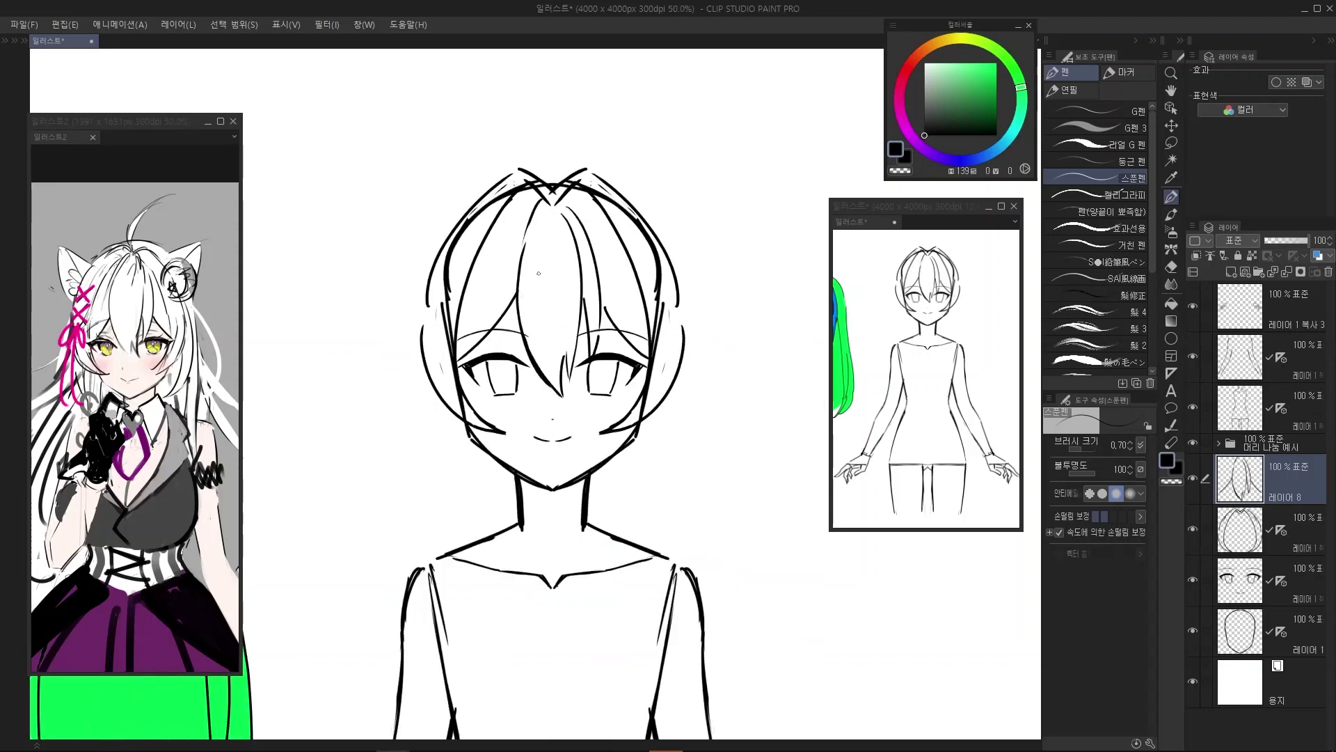
# Try a long strand line from the parting down toward the left eyebrow and undo it
pyautogui.moveTo(547, 277); pyautogui.dragTo(546, 272)
pyautogui.moveTo(568, 214)
pyautogui.mouseDown()
pyautogui.moveTo(548, 221)
pyautogui.moveTo(505, 320)
pyautogui.moveTo(511, 336)
pyautogui.moveTo(511, 295)
pyautogui.moveTo(505, 350)
pyautogui.mouseUp()
pyautogui.hotkey('ctrl', 'z')
pyautogui.hotkey('ctrl', 'z')
pyautogui.hotkey('ctrl', 'z')
pyautogui.hotkey('ctrl', 'z')
pyautogui.hotkey('ctrl', 'z')
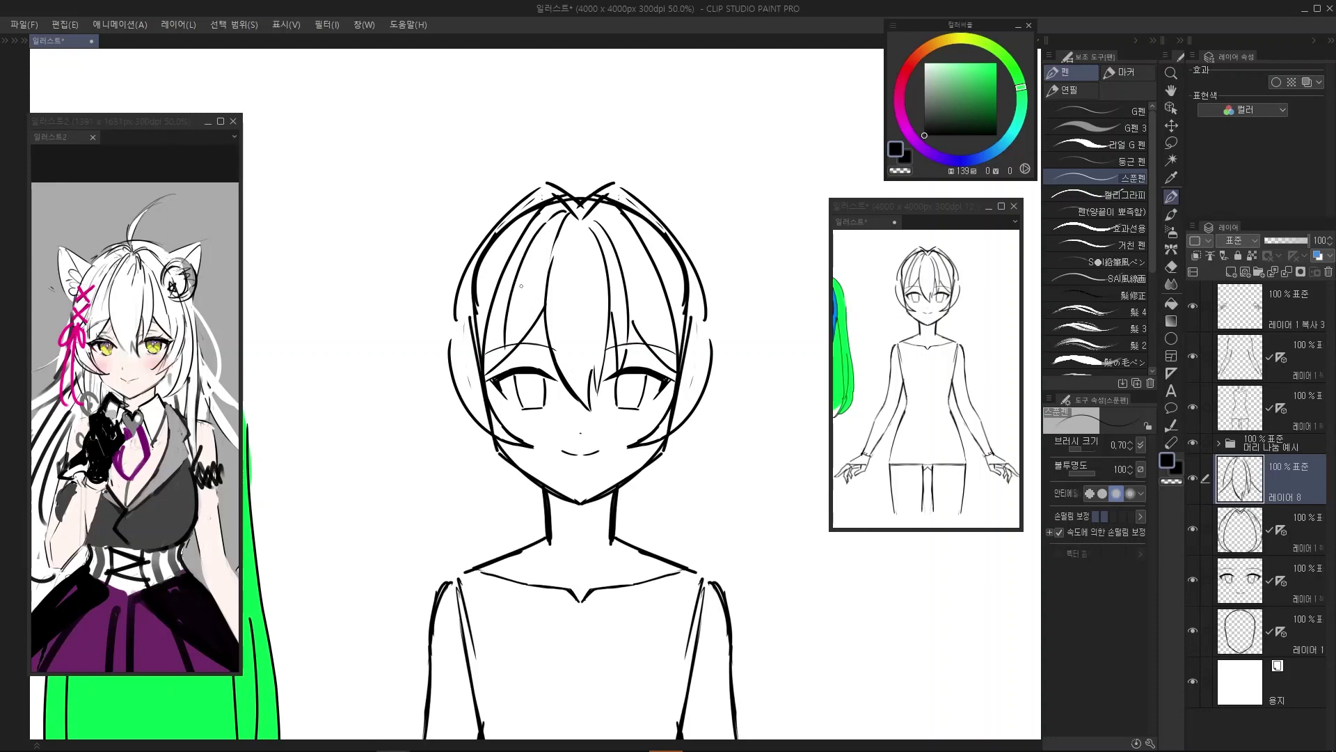
pyautogui.hotkey('ctrl', 'z')
# Draw long curved strand lines left of the central strand, from the parting down to the left eyelid
pyautogui.moveTo(547, 219); pyautogui.dragTo(515, 321)
pyautogui.hotkey('ctrl', 'z')
pyautogui.moveTo(540, 237); pyautogui.dragTo(534, 356)
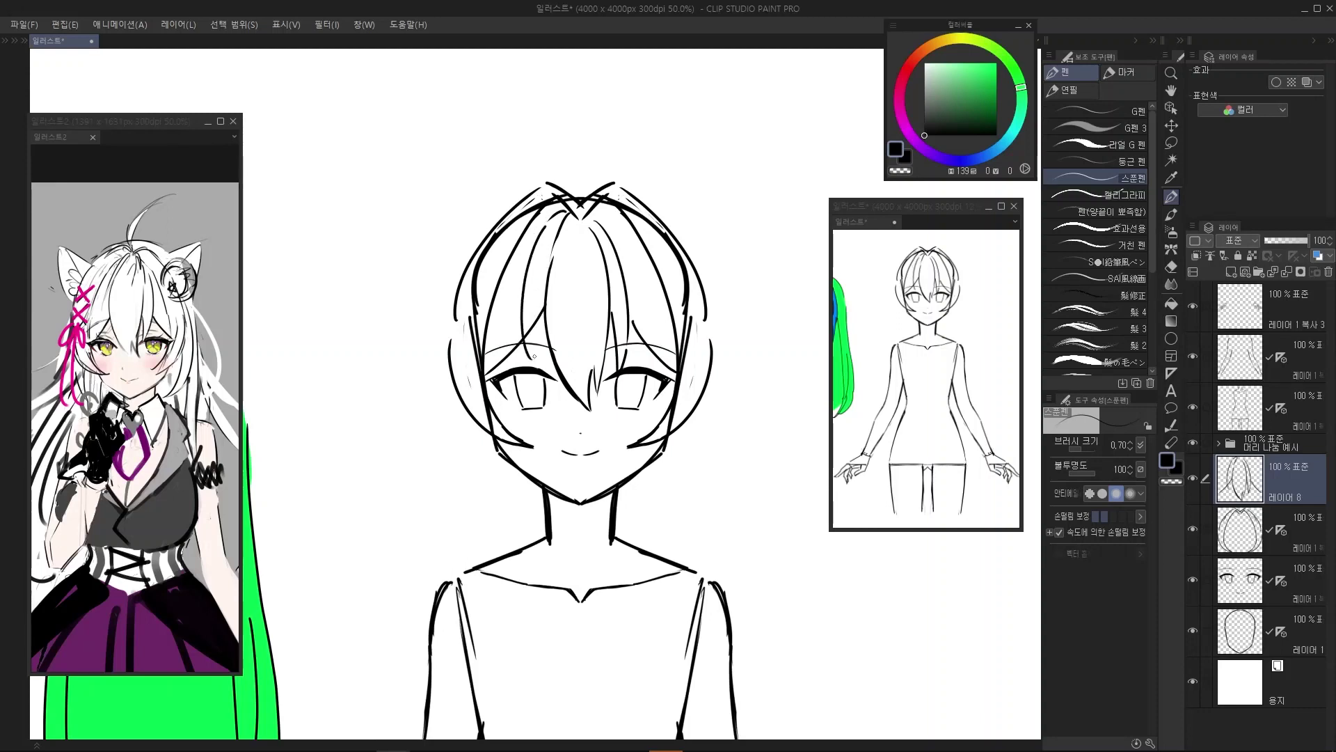
pyautogui.moveTo(547, 226)
pyautogui.mouseDown()
pyautogui.moveTo(536, 368)
pyautogui.moveTo(547, 233)
pyautogui.moveTo(535, 356)
pyautogui.mouseUp()
pyautogui.hotkey('ctrl', 'z')
pyautogui.hotkey('ctrl', 'z')
pyautogui.hotkey('ctrl', 'z')
pyautogui.moveTo(529, 295); pyautogui.dragTo(536, 358)
pyautogui.hotkey('ctrl', 'z')
pyautogui.hotkey('ctrl', 'z')
pyautogui.scroll(5, 523, 236)
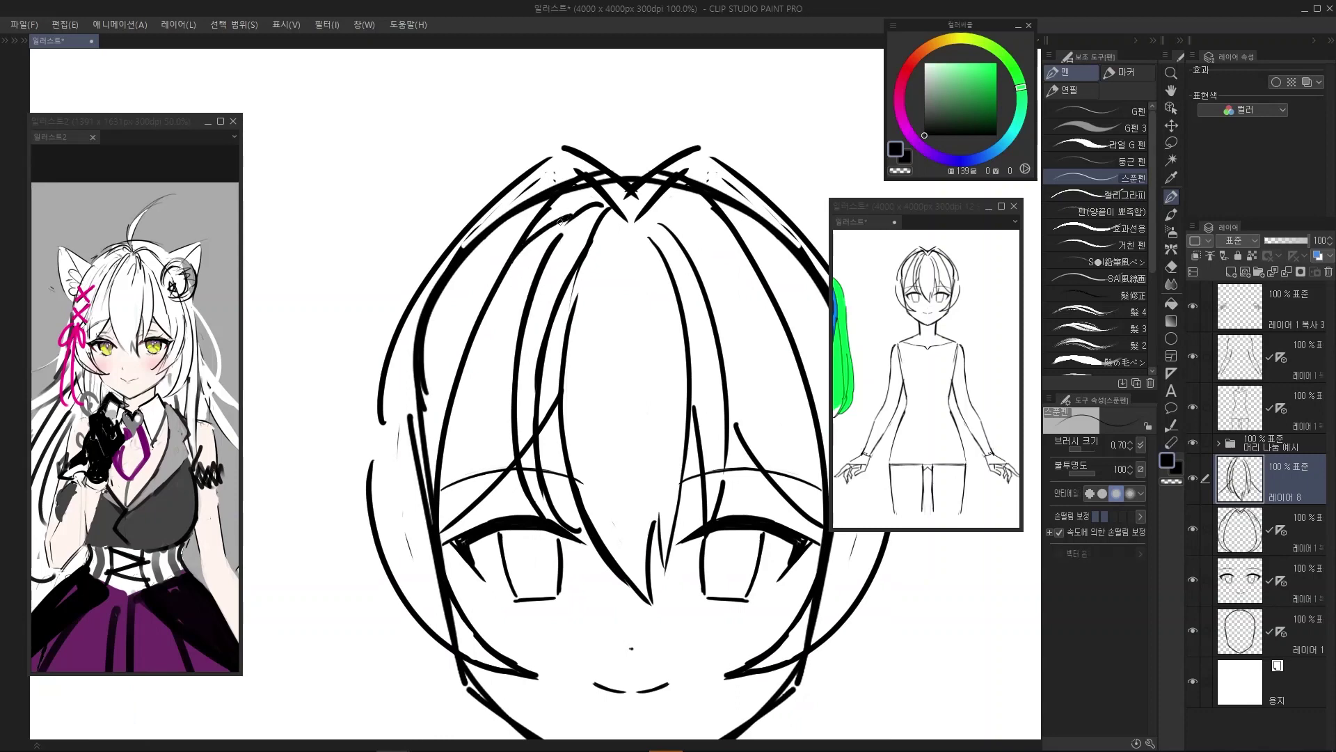
# Add a short curved strand line to the right of the parting and undo the stray stroke over the forehead
pyautogui.scroll(-1, 570, 222)
pyautogui.scroll(-2, 571, 222)
pyautogui.scroll(4, 591, 230)
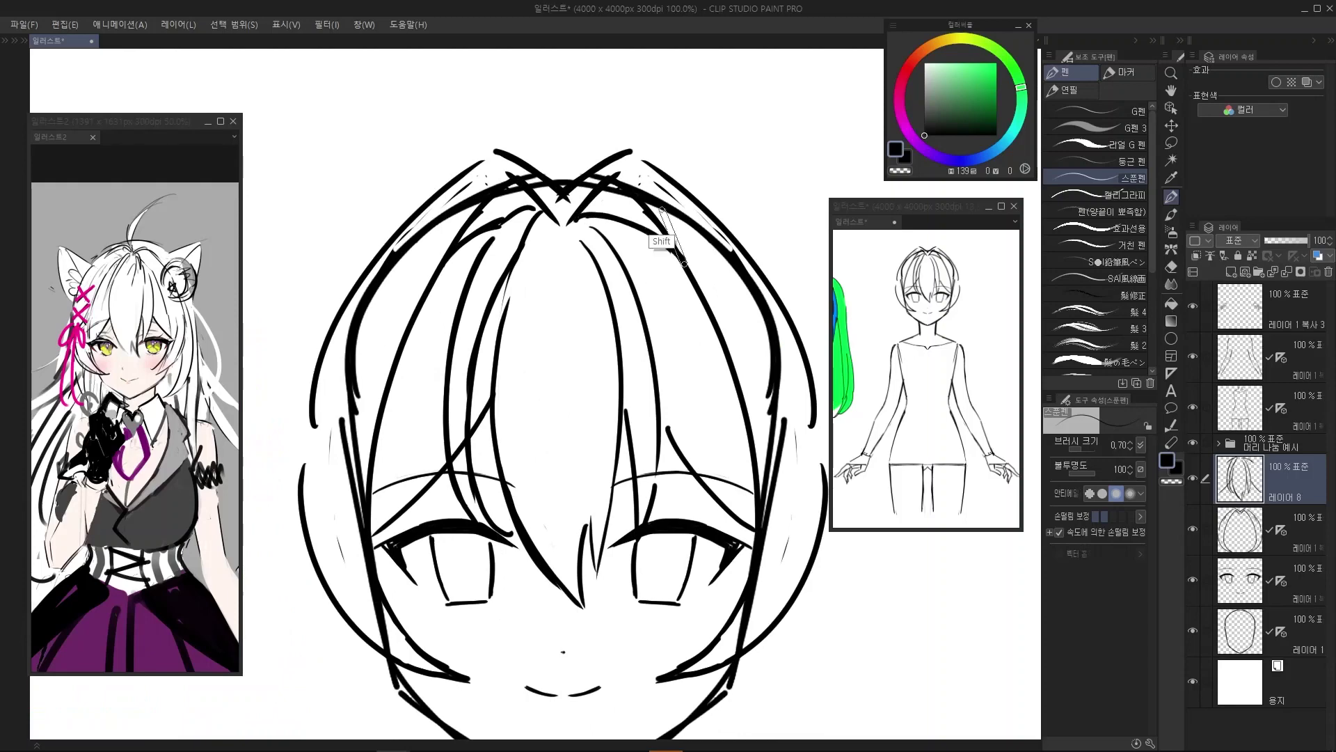
pyautogui.scroll(-2, 654, 260)
pyautogui.scroll(1, 654, 261)
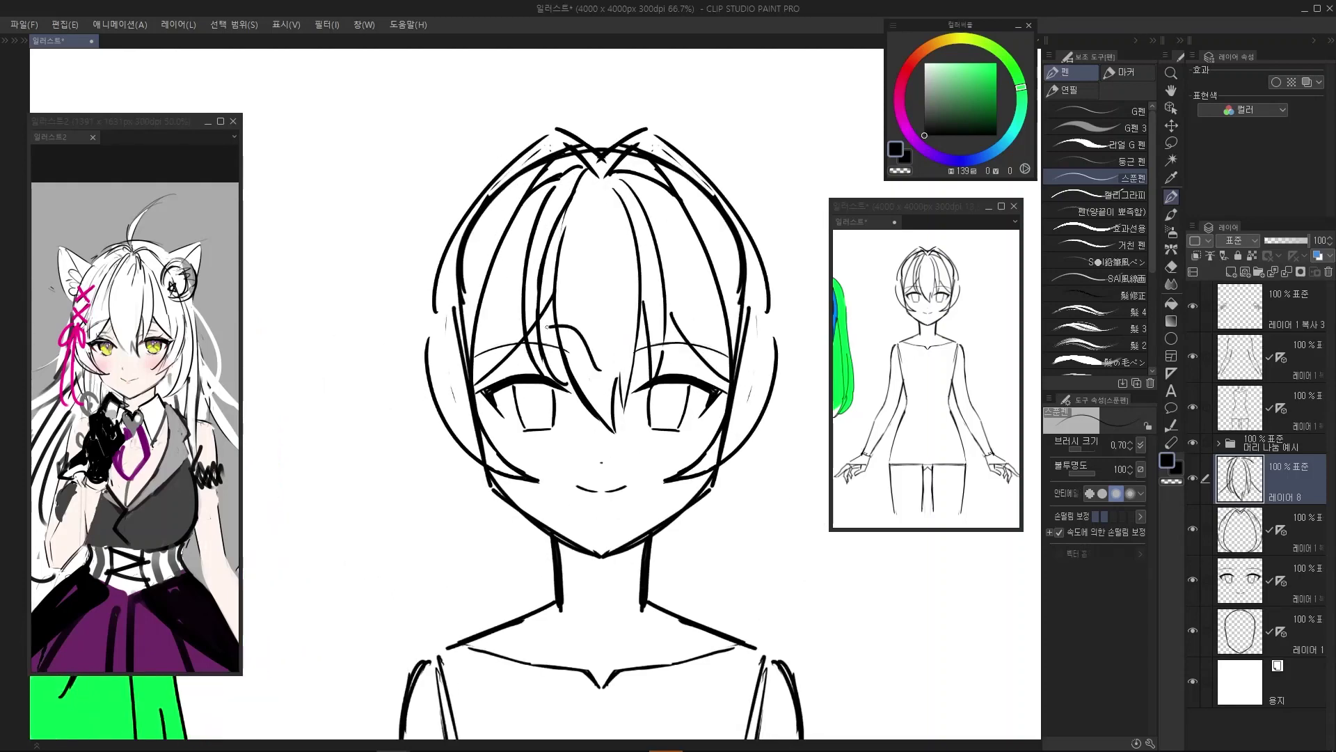
pyautogui.moveTo(517, 231)
pyautogui.mouseDown()
pyautogui.moveTo(588, 187)
pyautogui.moveTo(671, 218)
pyautogui.moveTo(706, 311)
pyautogui.moveTo(619, 356)
pyautogui.moveTo(570, 364)
pyautogui.moveTo(534, 217)
pyautogui.moveTo(635, 215)
pyautogui.mouseUp()
pyautogui.hotkey('ctrl', 'z')
pyautogui.scroll(1, 584, 170)
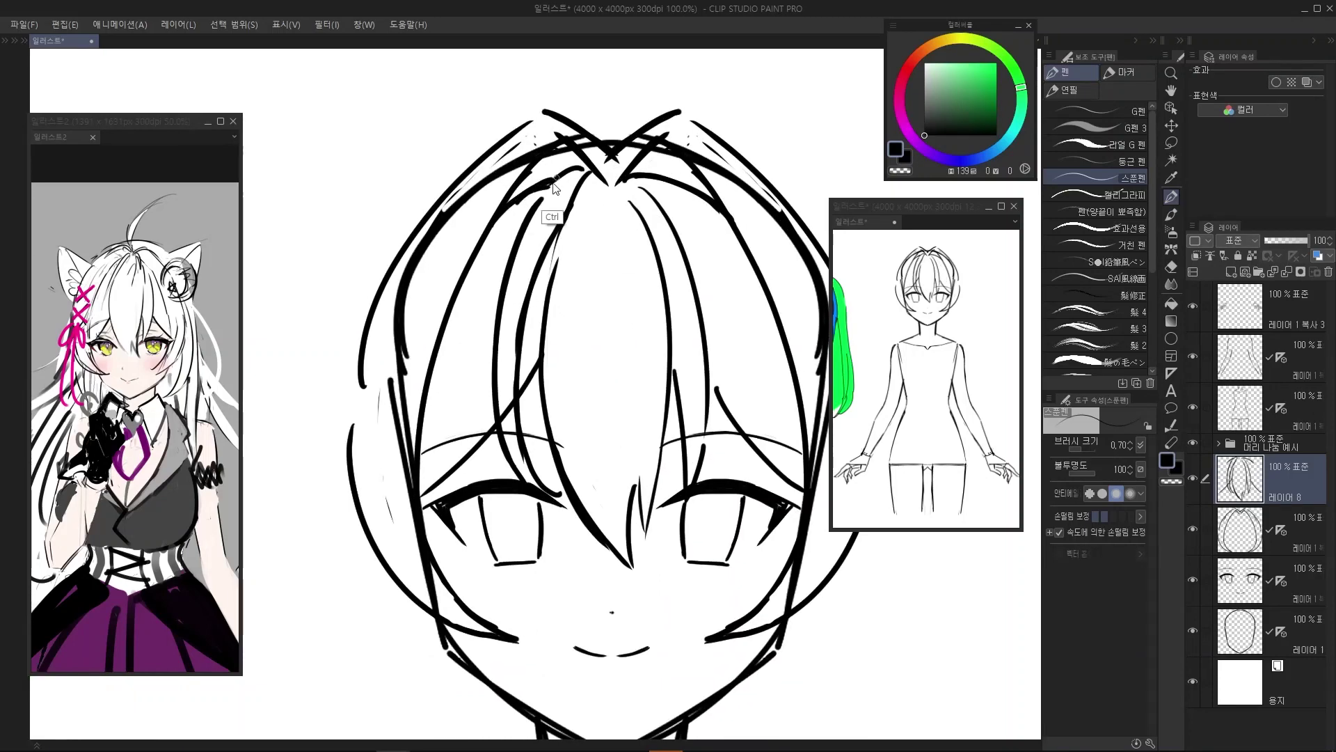
# Rework the central strand's upper left edge near the parting and switch the drawing colour to transparent
pyautogui.hotkey('ctrl', 'z')
pyautogui.moveTo(540, 200)
pyautogui.mouseDown()
pyautogui.moveTo(581, 165)
pyautogui.moveTo(528, 212)
pyautogui.moveTo(576, 167)
pyautogui.moveTo(605, 187)
pyautogui.moveTo(582, 182)
pyautogui.moveTo(587, 168)
pyautogui.moveTo(601, 183)
pyautogui.moveTo(569, 213)
pyautogui.mouseUp()
pyautogui.hotkey('ctrl', 'z')
pyautogui.hotkey('ctrl', 'z')
pyautogui.hotkey('ctrl', 'z')
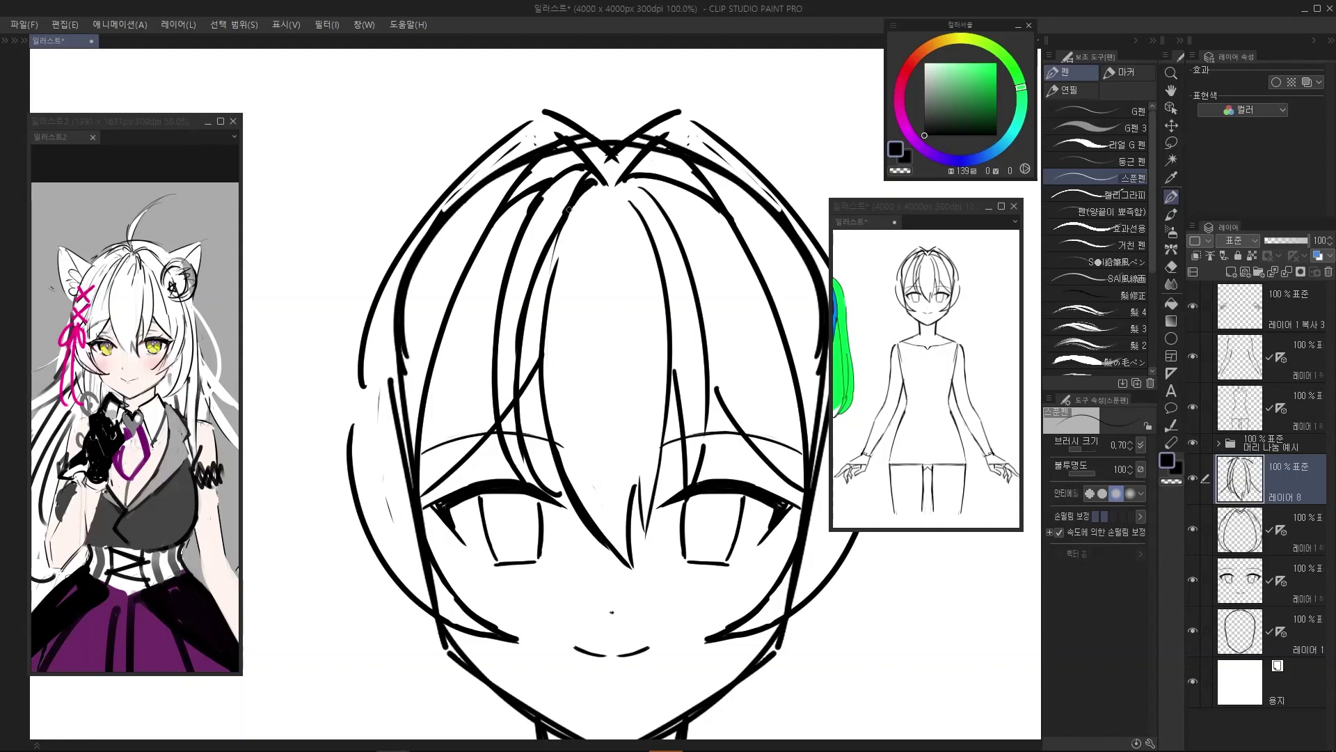
pyautogui.press('c')
pyautogui.scroll(-3, 574, 188)
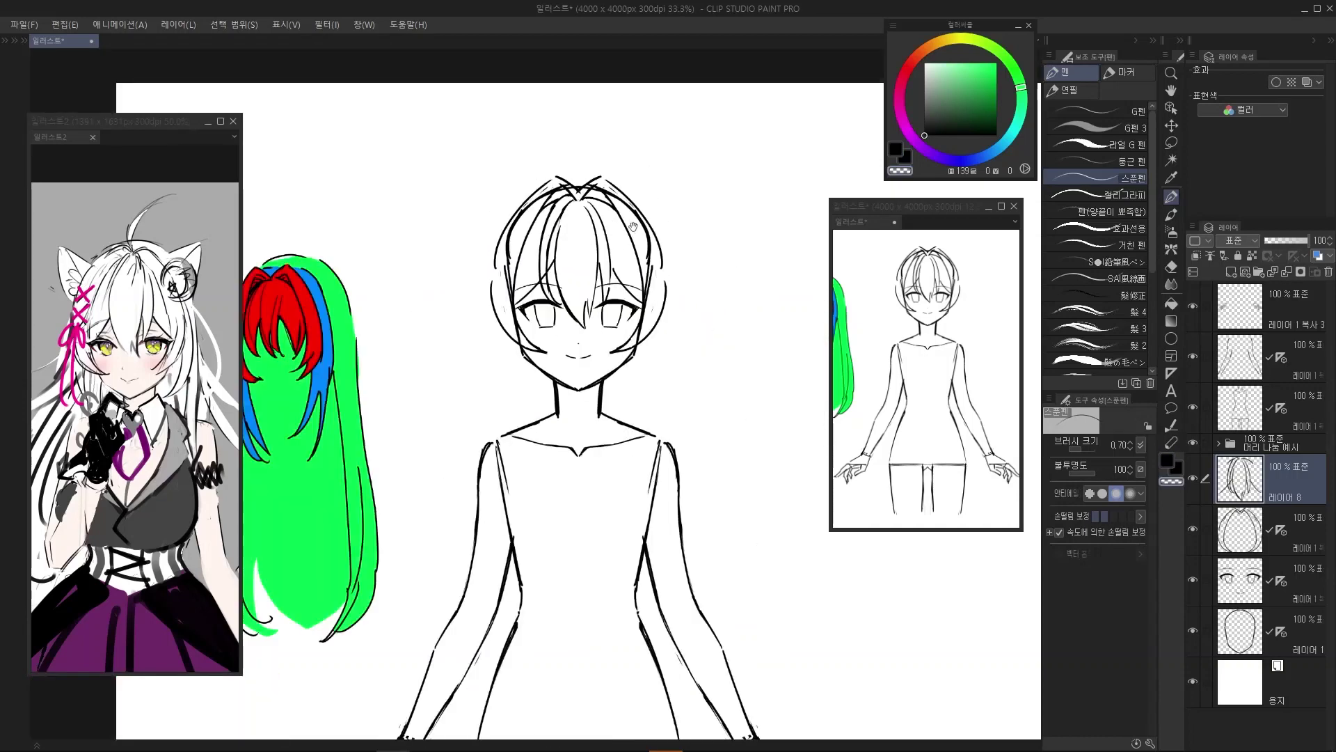
pyautogui.scroll(1, 627, 268)
pyautogui.moveTo(690, 304); pyautogui.dragTo(637, 306)
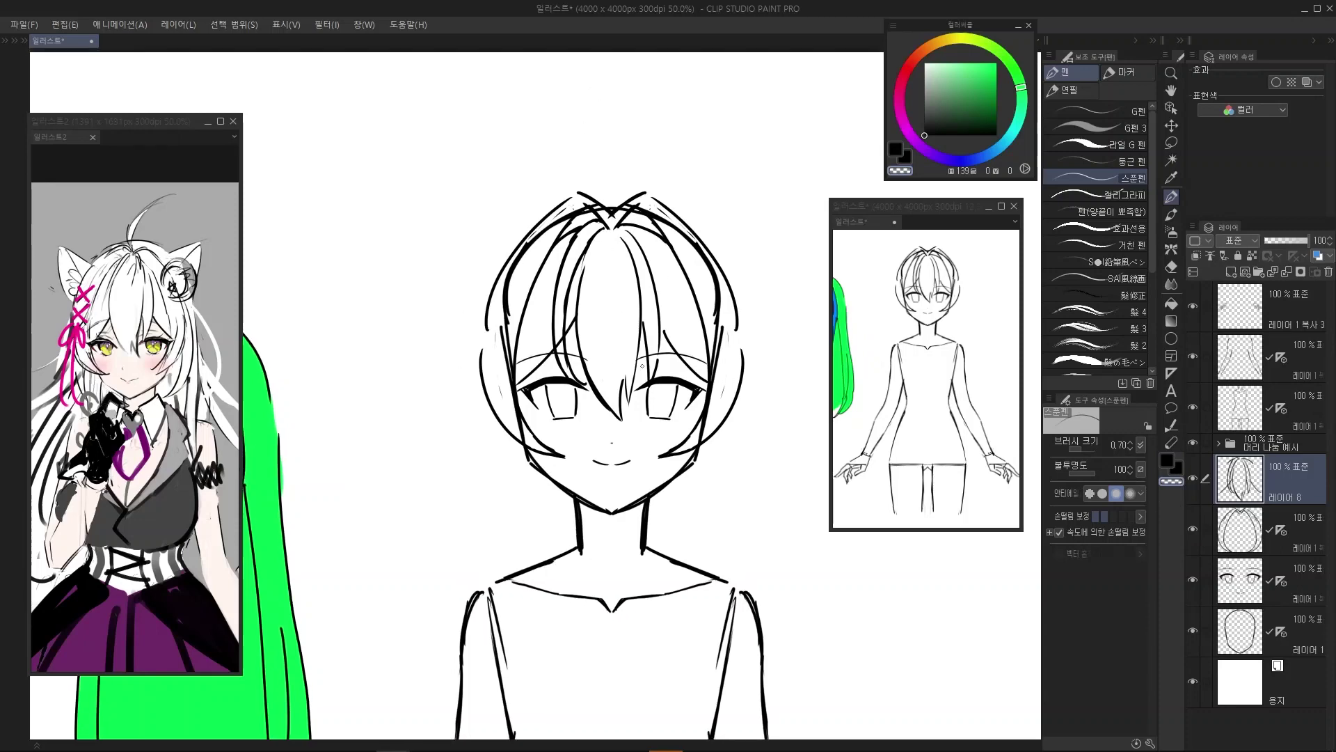
# Select the head outline's layer from the canvas and toggle its visibility to compare the hair with the skull
pyautogui.press('k')
pyautogui.click(672, 487)
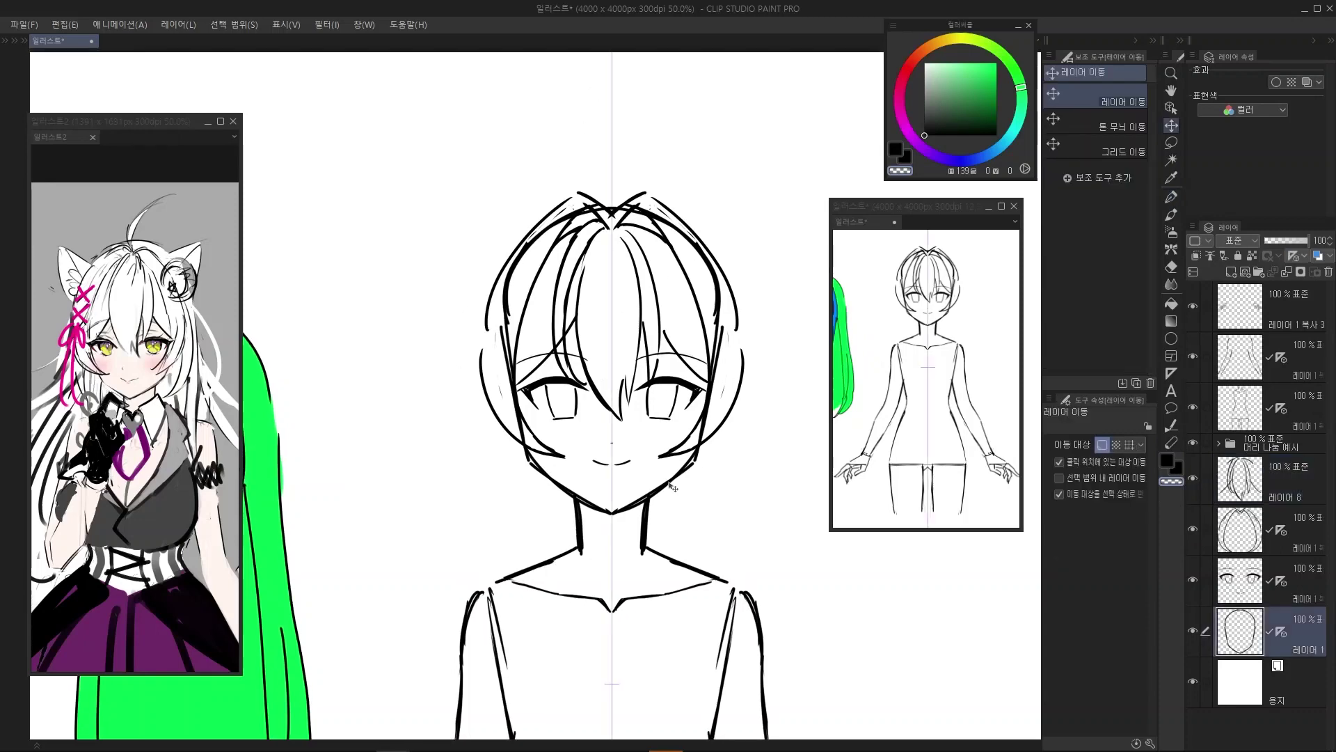
pyautogui.click(1192, 631)
pyautogui.click(1193, 631)
pyautogui.click(1195, 632)
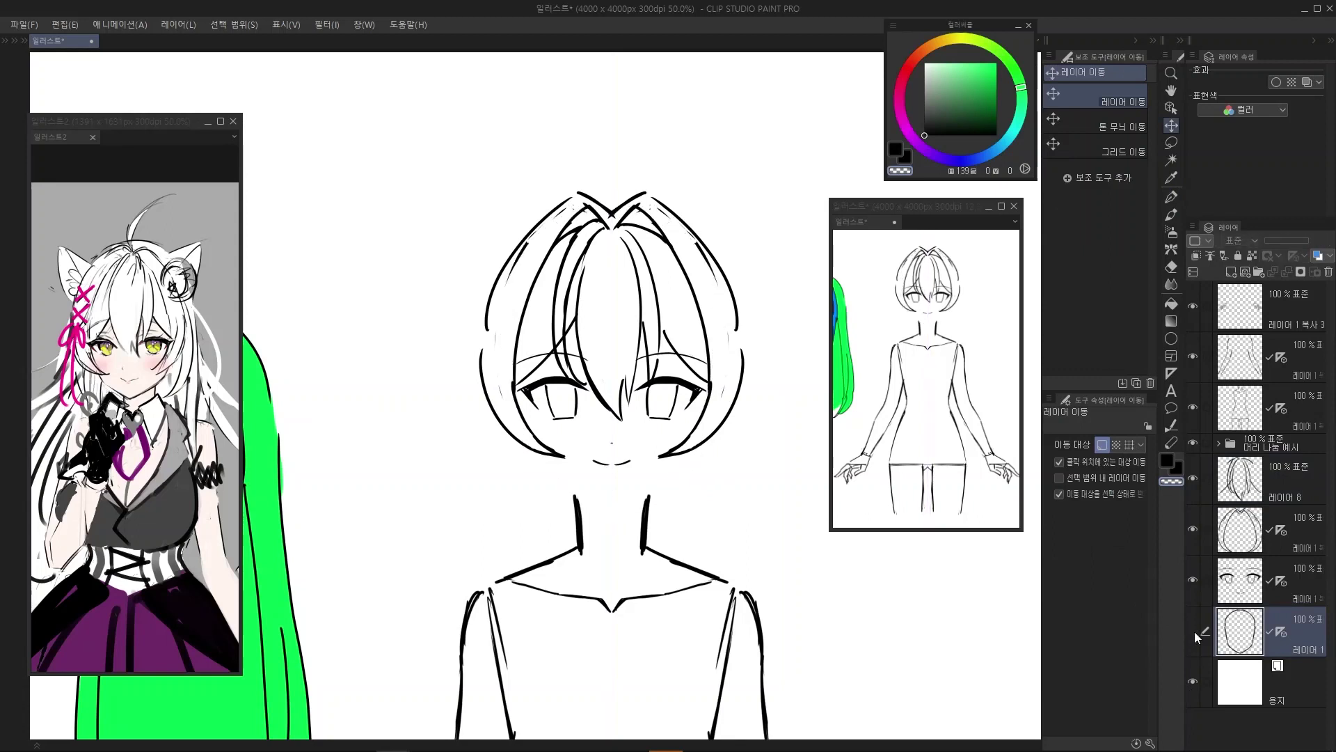
pyautogui.click(1194, 632)
pyautogui.click(1194, 632)
pyautogui.click(1195, 631)
pyautogui.click(1194, 632)
pyautogui.click(1194, 632)
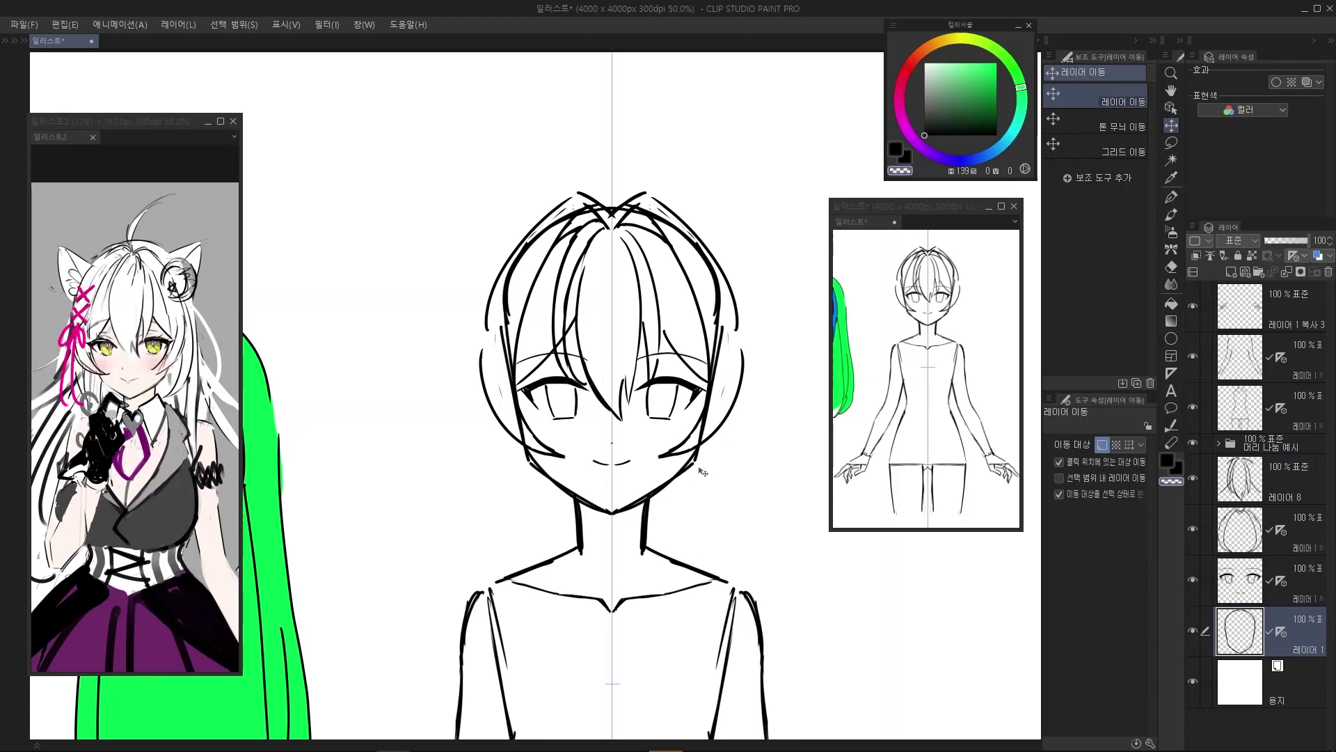
# Widen the layer list so that the full layer names fit
pyautogui.scroll(4, 701, 472)
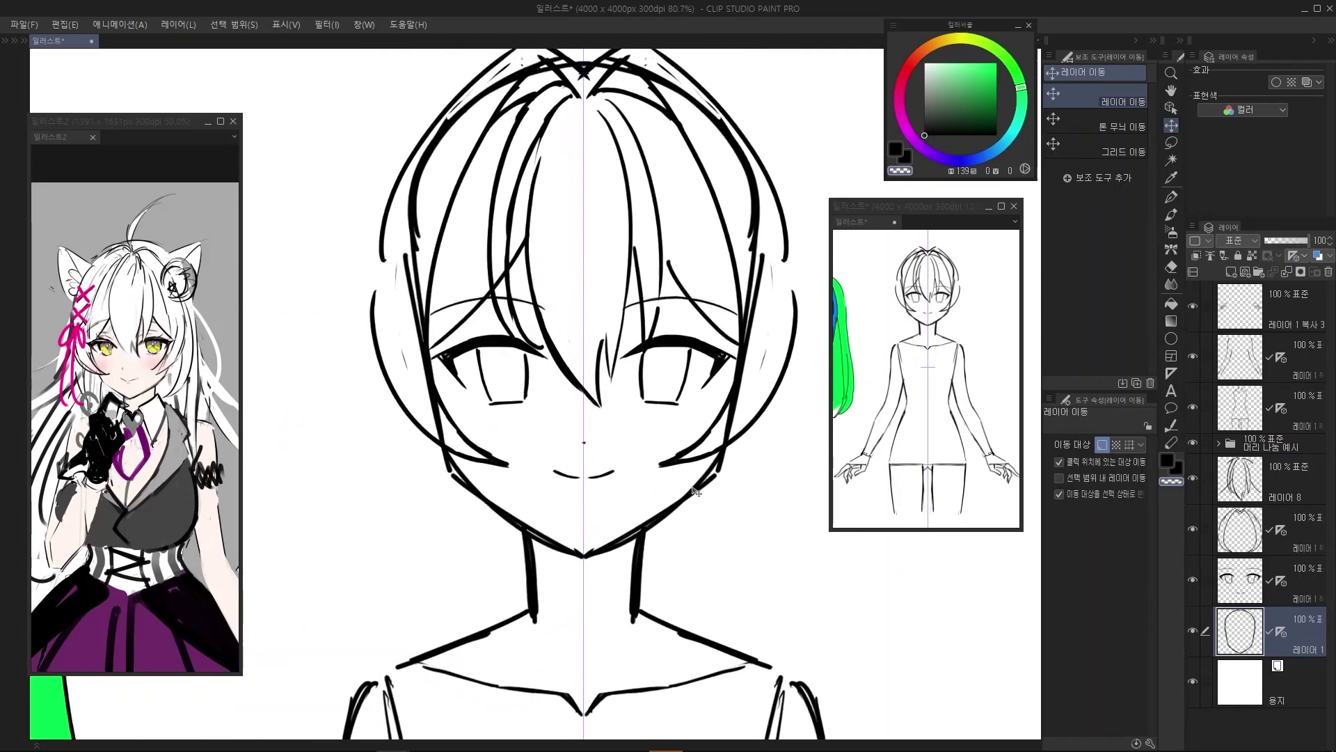
pyautogui.scroll(1, 694, 492)
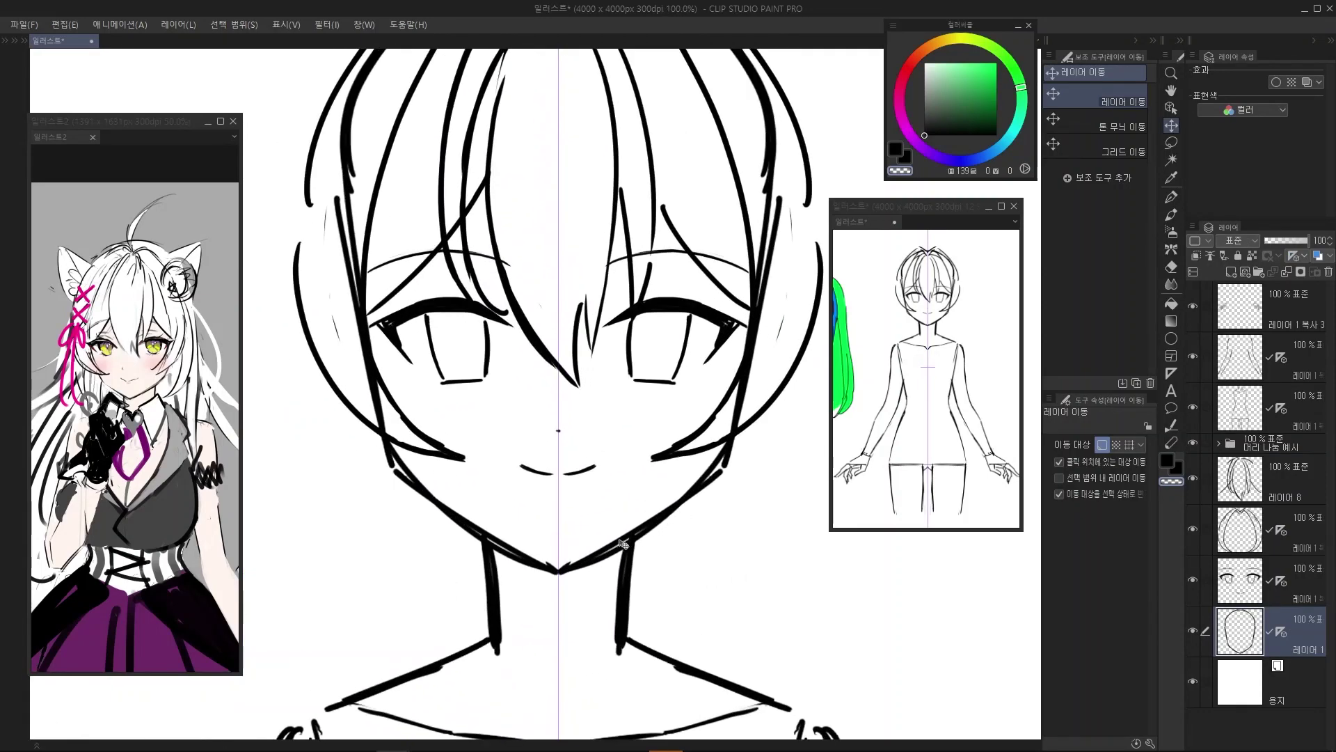
pyautogui.scroll(-2, 630, 504)
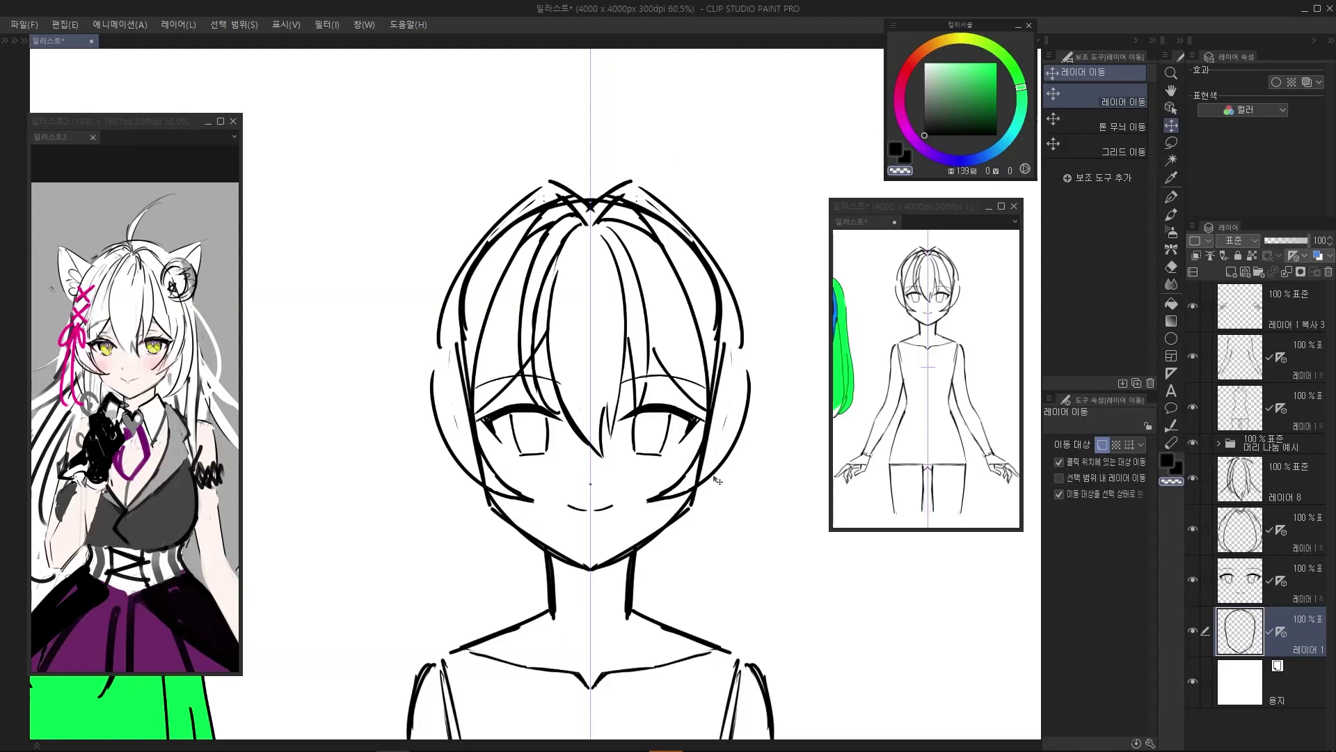
pyautogui.moveTo(732, 490); pyautogui.dragTo(726, 461)
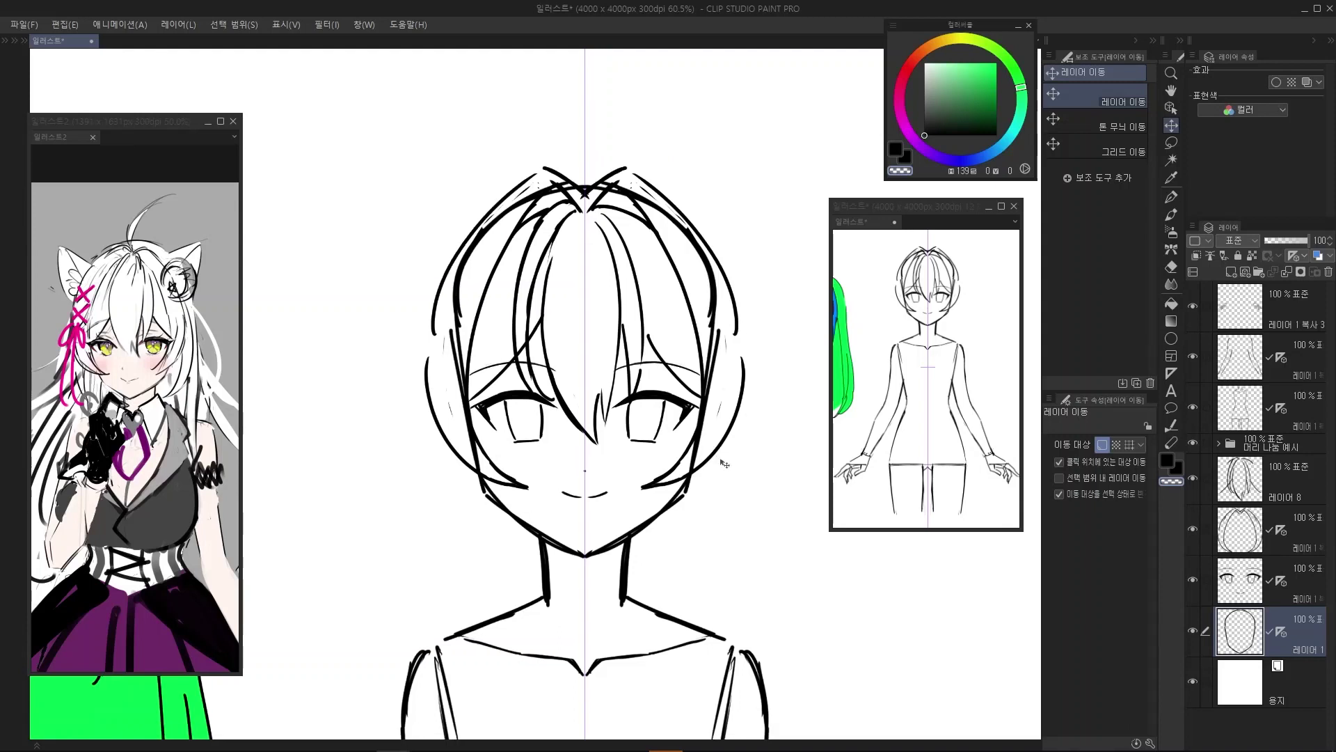
pyautogui.moveTo(1176, 536); pyautogui.dragTo(1157, 532)
pyautogui.moveTo(672, 320); pyautogui.dragTo(683, 341)
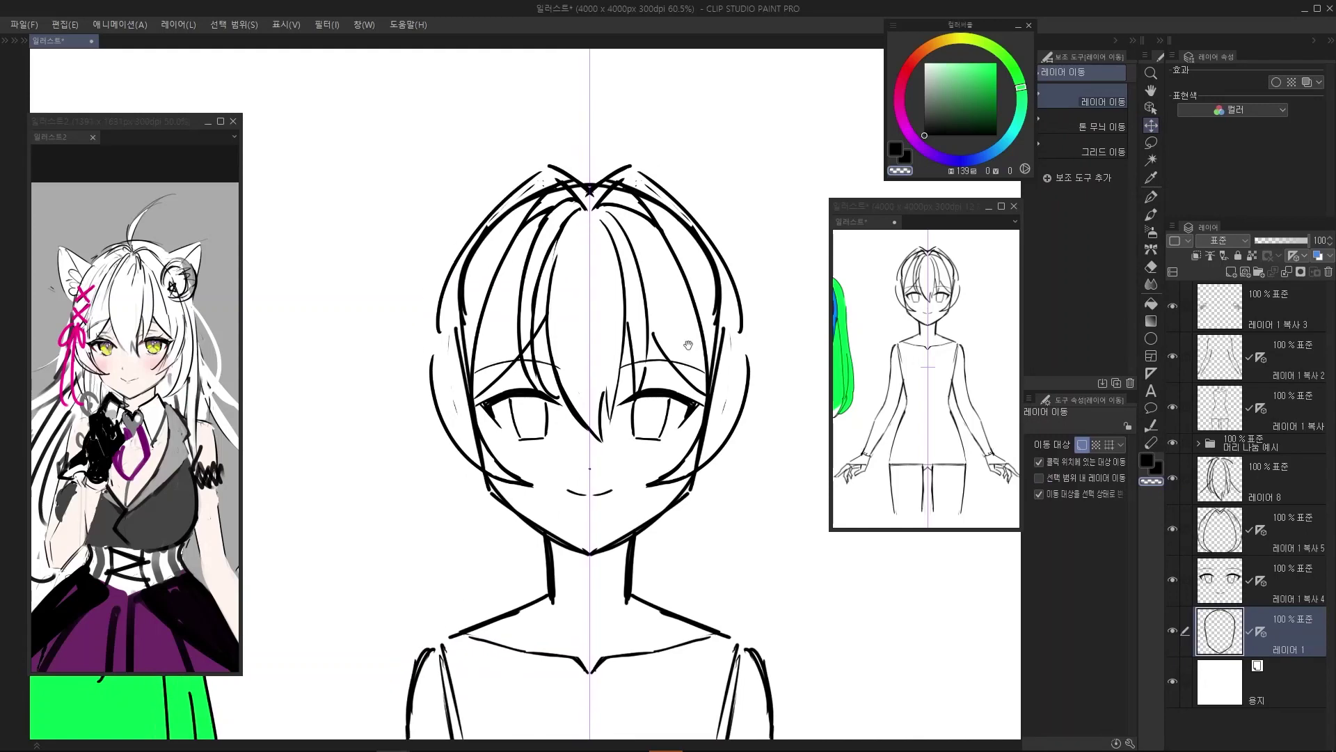
pyautogui.scroll(2, 685, 338)
pyautogui.moveTo(708, 292); pyautogui.dragTo(708, 299)
# Move the colour wheel clear of the tool list and lasso the upper head and side hair down to the cheeks
pyautogui.click(1154, 143)
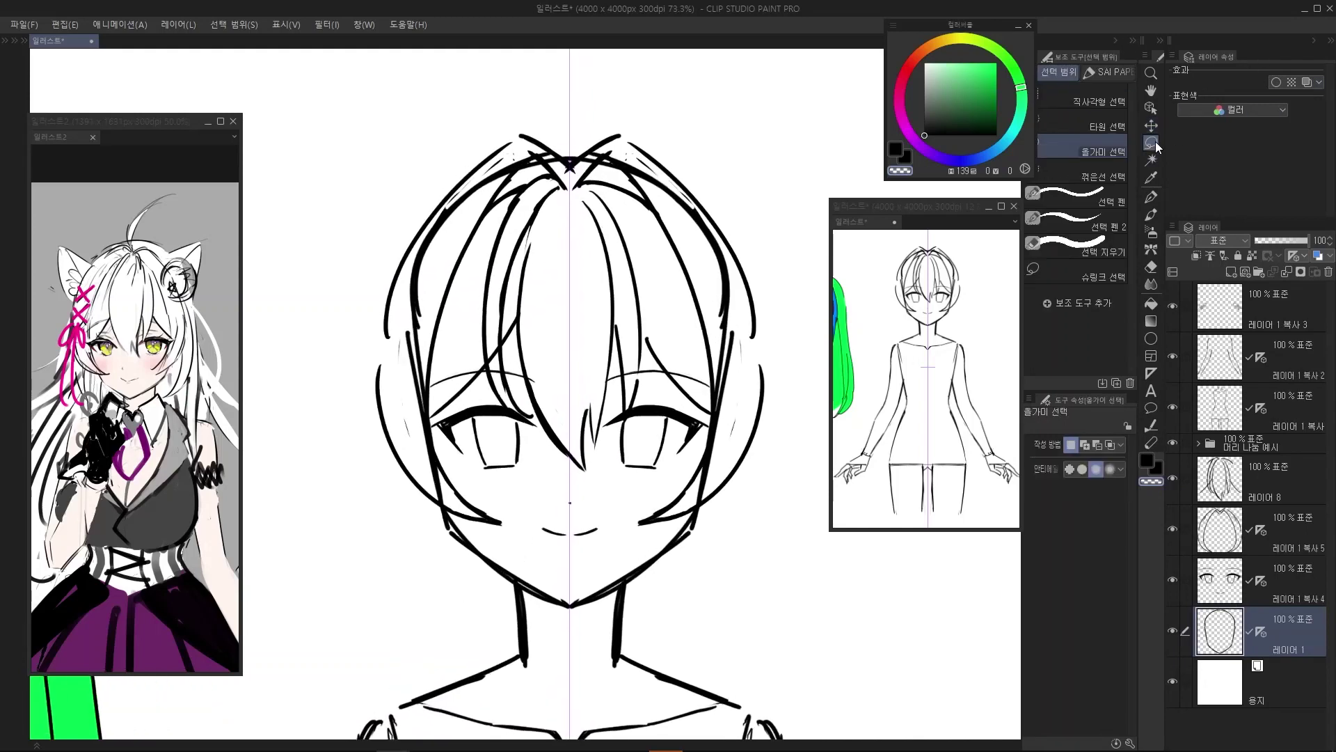
pyautogui.moveTo(979, 24); pyautogui.dragTo(950, 33)
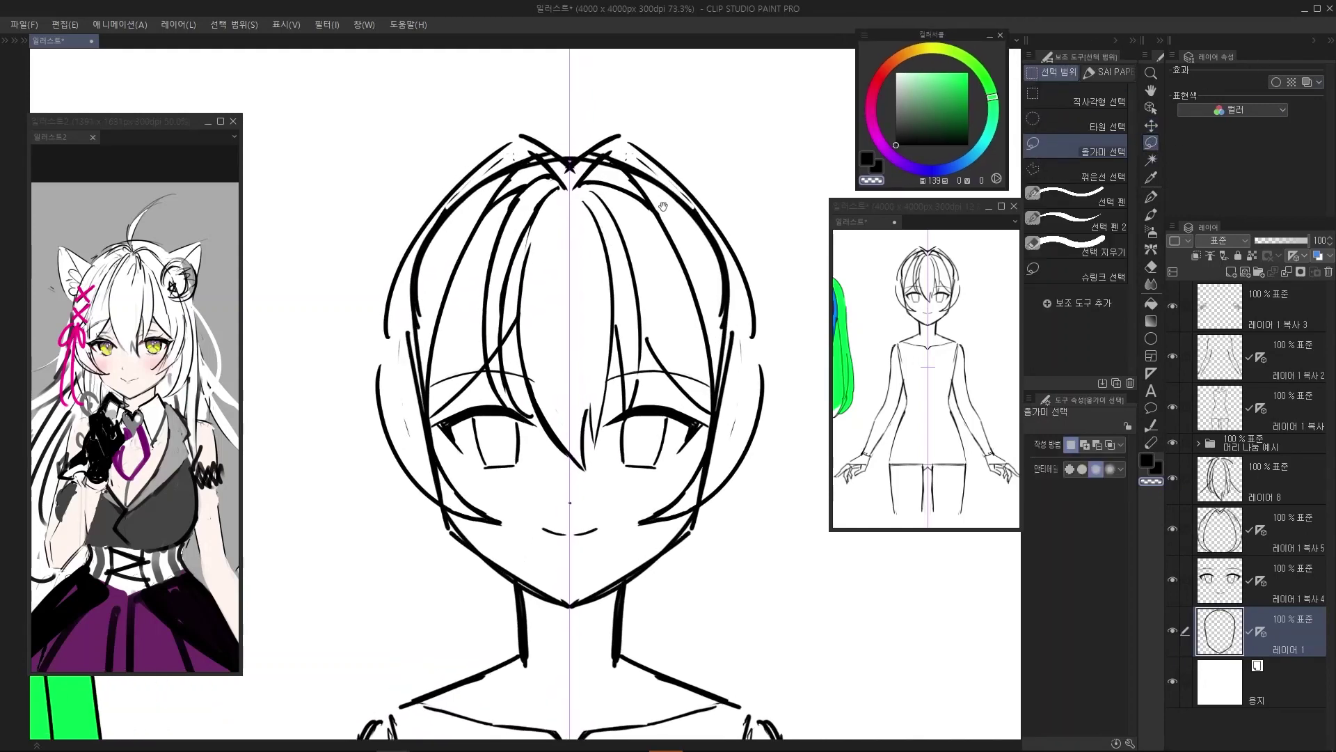
pyautogui.moveTo(583, 94); pyautogui.dragTo(573, 94)
pyautogui.moveTo(661, 118)
pyautogui.mouseDown()
pyautogui.moveTo(572, 112)
pyautogui.moveTo(548, 124)
pyautogui.moveTo(518, 180)
pyautogui.moveTo(524, 233)
pyautogui.moveTo(547, 263)
pyautogui.moveTo(654, 355)
pyautogui.moveTo(680, 418)
pyautogui.moveTo(673, 480)
pyautogui.moveTo(687, 499)
pyautogui.moveTo(762, 458)
pyautogui.moveTo(794, 394)
pyautogui.moveTo(789, 235)
pyautogui.moveTo(717, 148)
pyautogui.mouseUp()
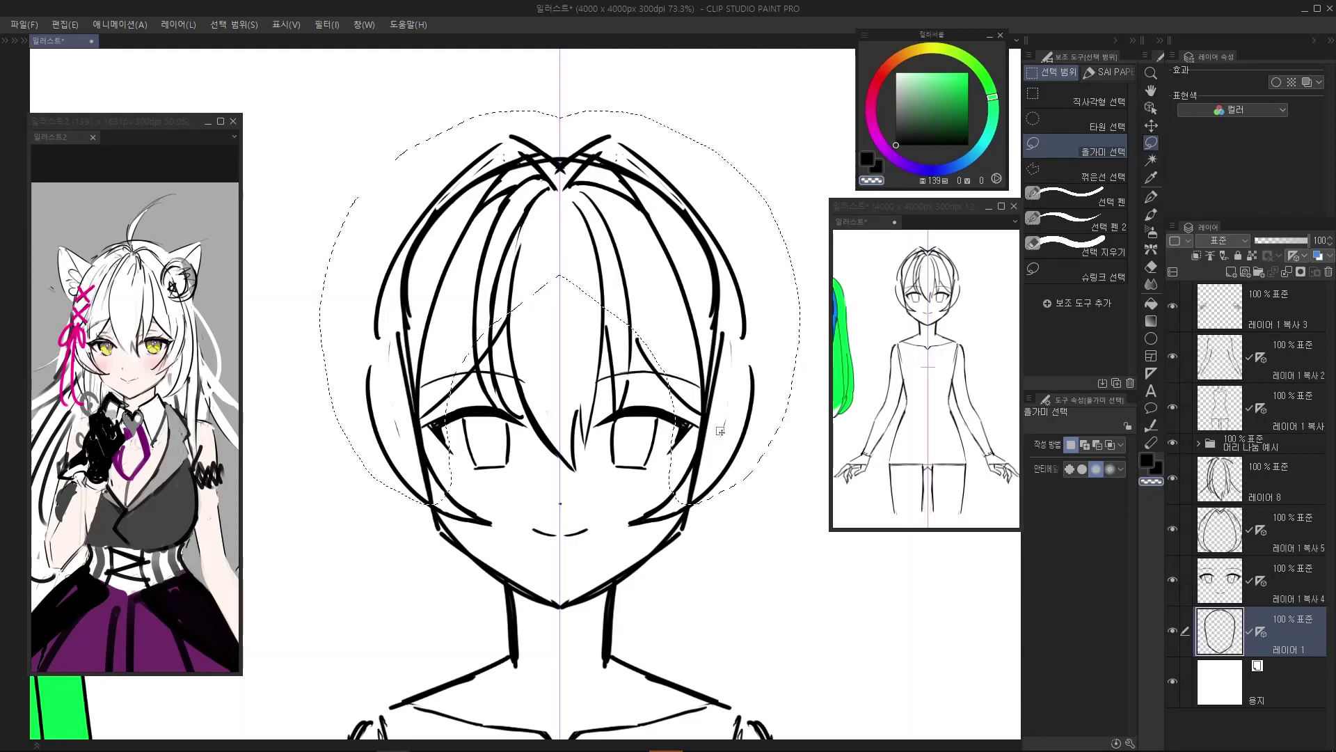
# Hide the head outline layer beneath the hair
pyautogui.moveTo(704, 359); pyautogui.dragTo(588, 337)
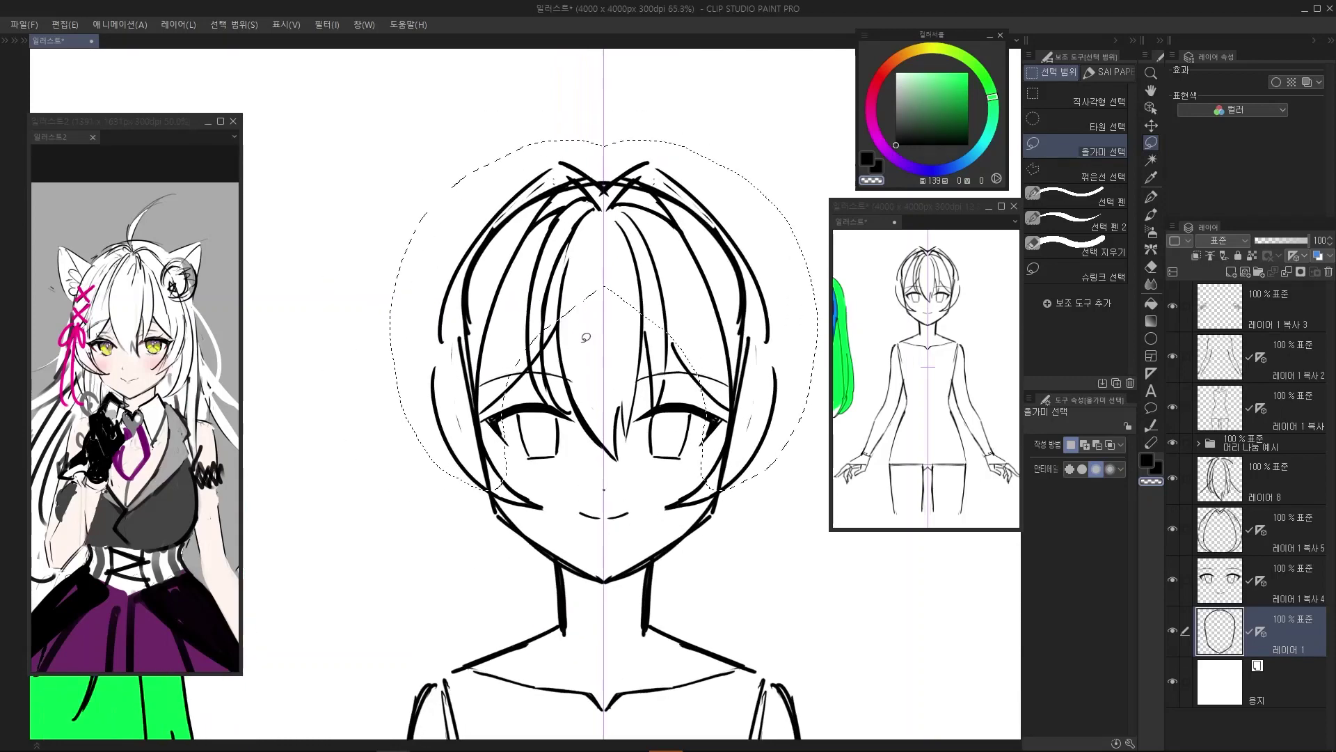
pyautogui.moveTo(672, 323); pyautogui.dragTo(694, 331)
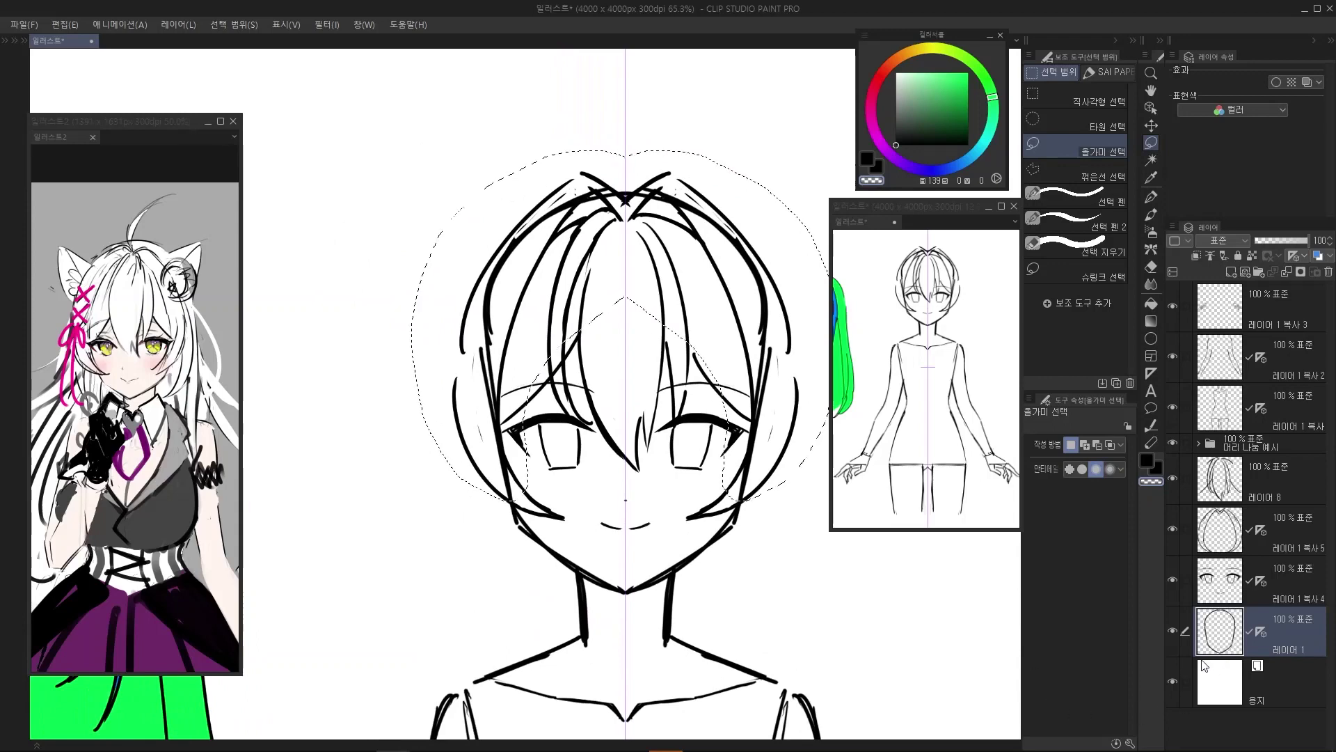
pyautogui.click(1173, 632)
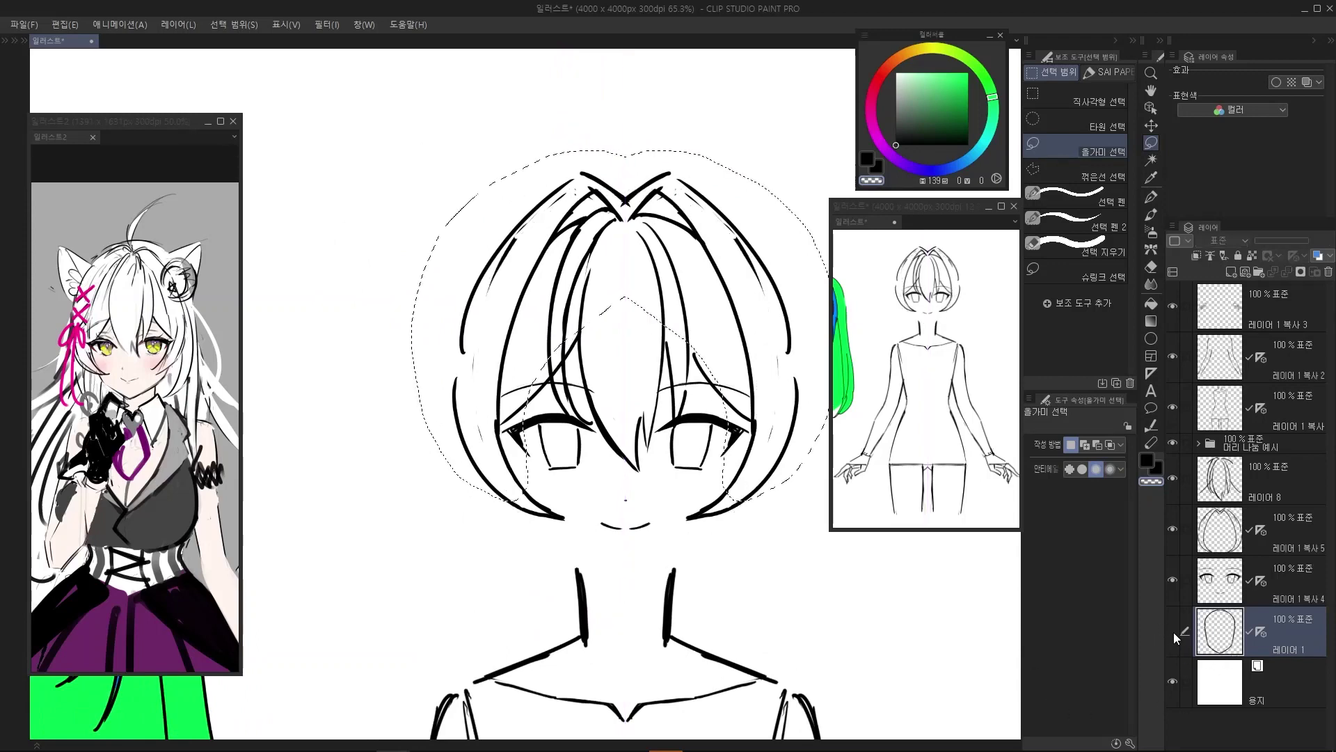
# Toggle the head outline layer's visibility repeatedly to compare the hair with and without it, leaving the outline shown
pyautogui.click(1173, 632)
pyautogui.click(1173, 632)
pyautogui.click(1173, 632)
pyautogui.click(1173, 632)
pyautogui.click(1173, 632)
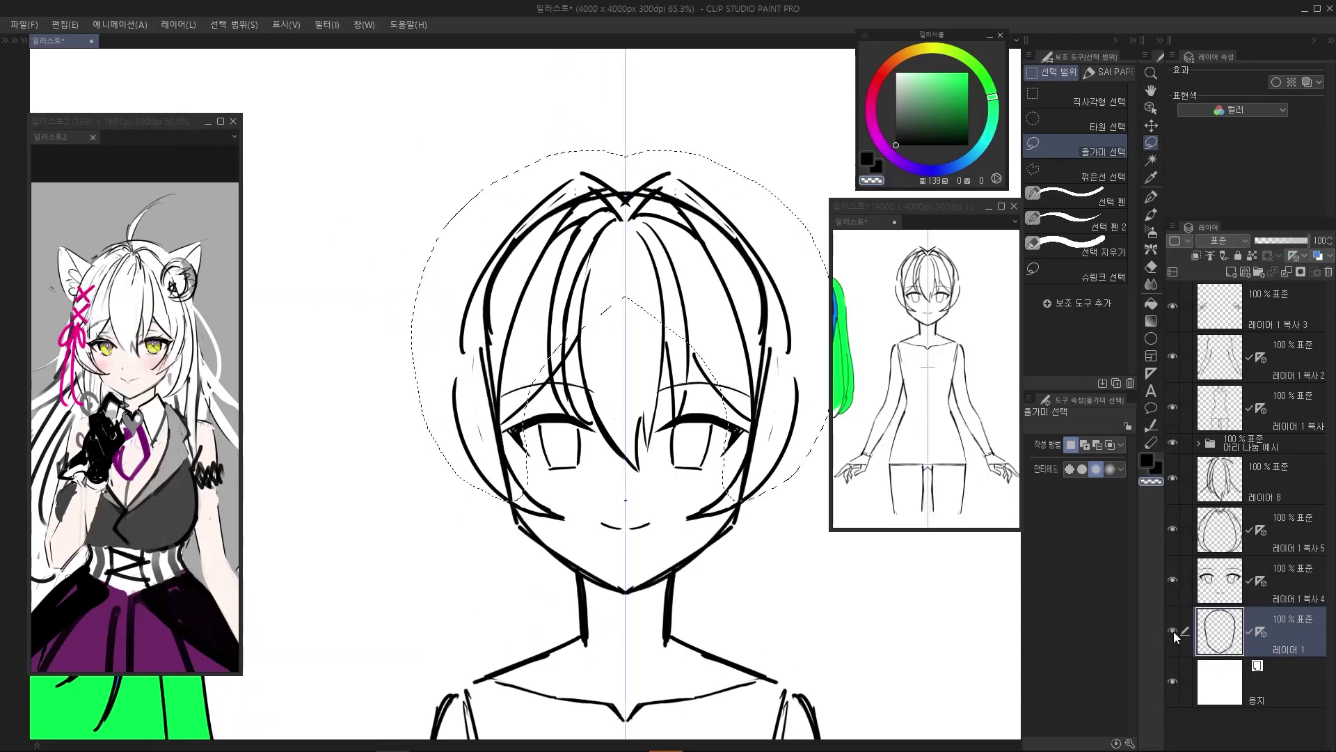
pyautogui.click(1174, 632)
pyautogui.click(1173, 632)
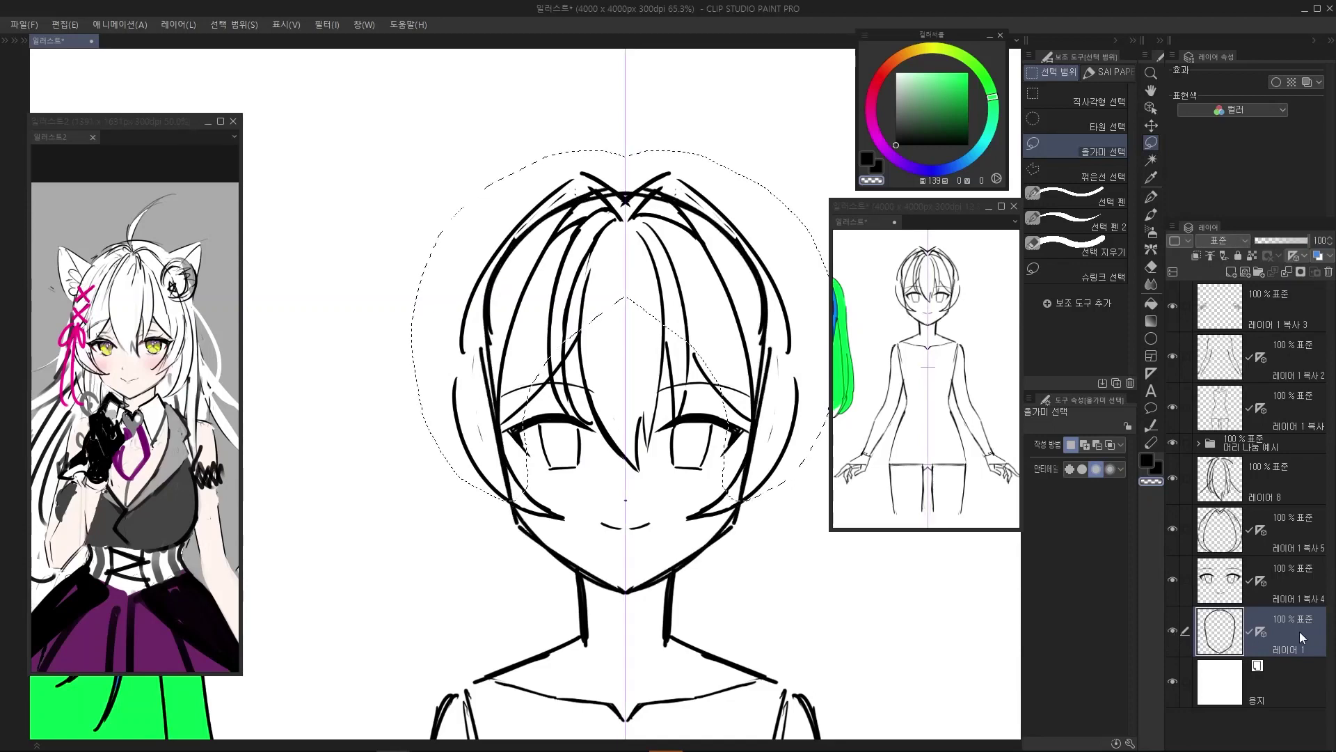
# Add a blank layer mask to the head outline layer 레이어 1, with no area selected
pyautogui.click(1301, 271)
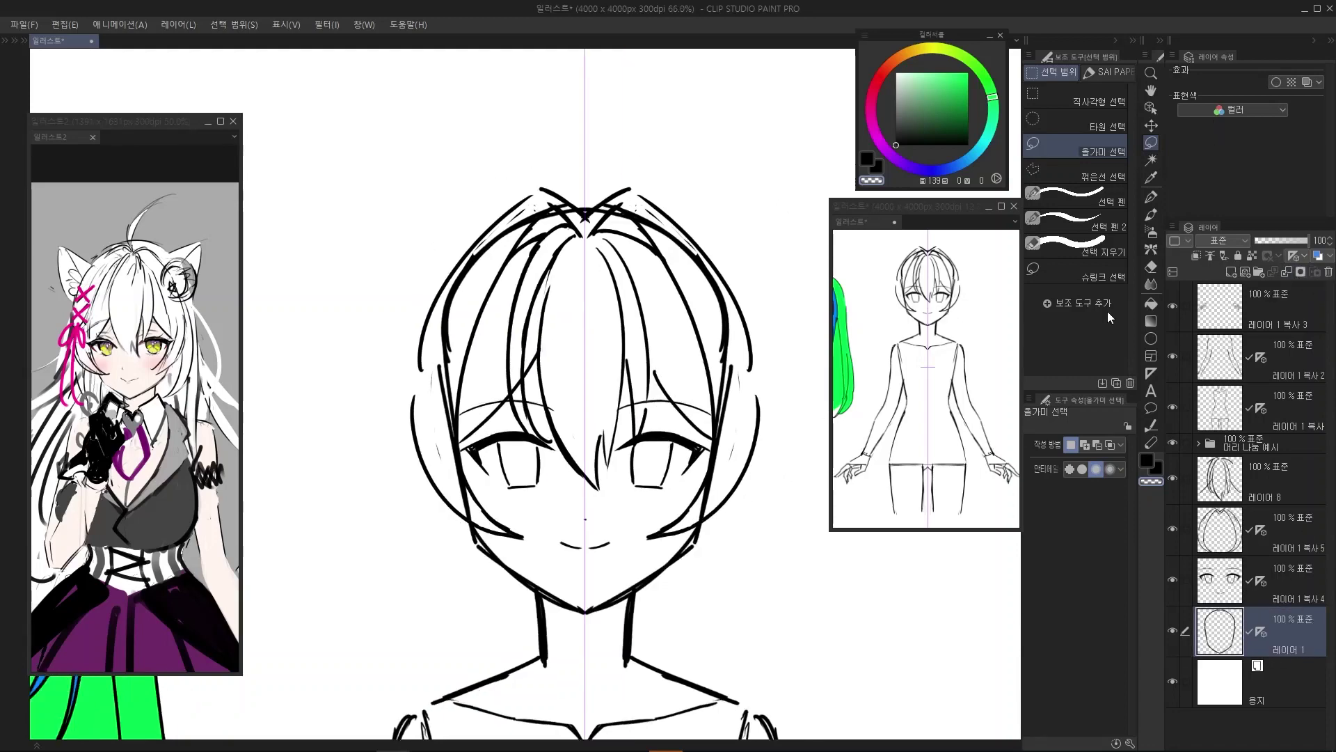
pyautogui.moveTo(610, 414); pyautogui.dragTo(606, 405)
pyautogui.moveTo(543, 467); pyautogui.dragTo(514, 513)
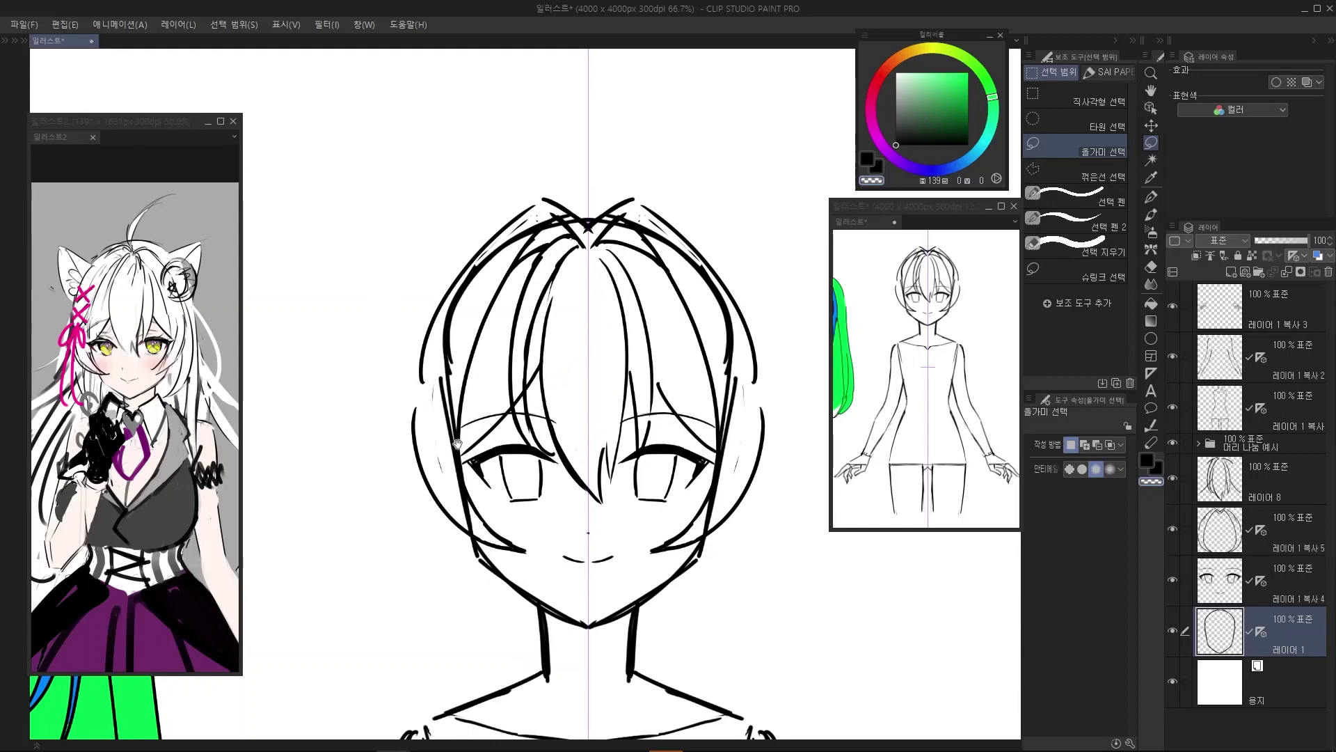
pyautogui.moveTo(457, 446); pyautogui.dragTo(472, 447)
pyautogui.scroll(1, 498, 401)
pyautogui.moveTo(608, 471); pyautogui.dragTo(622, 429)
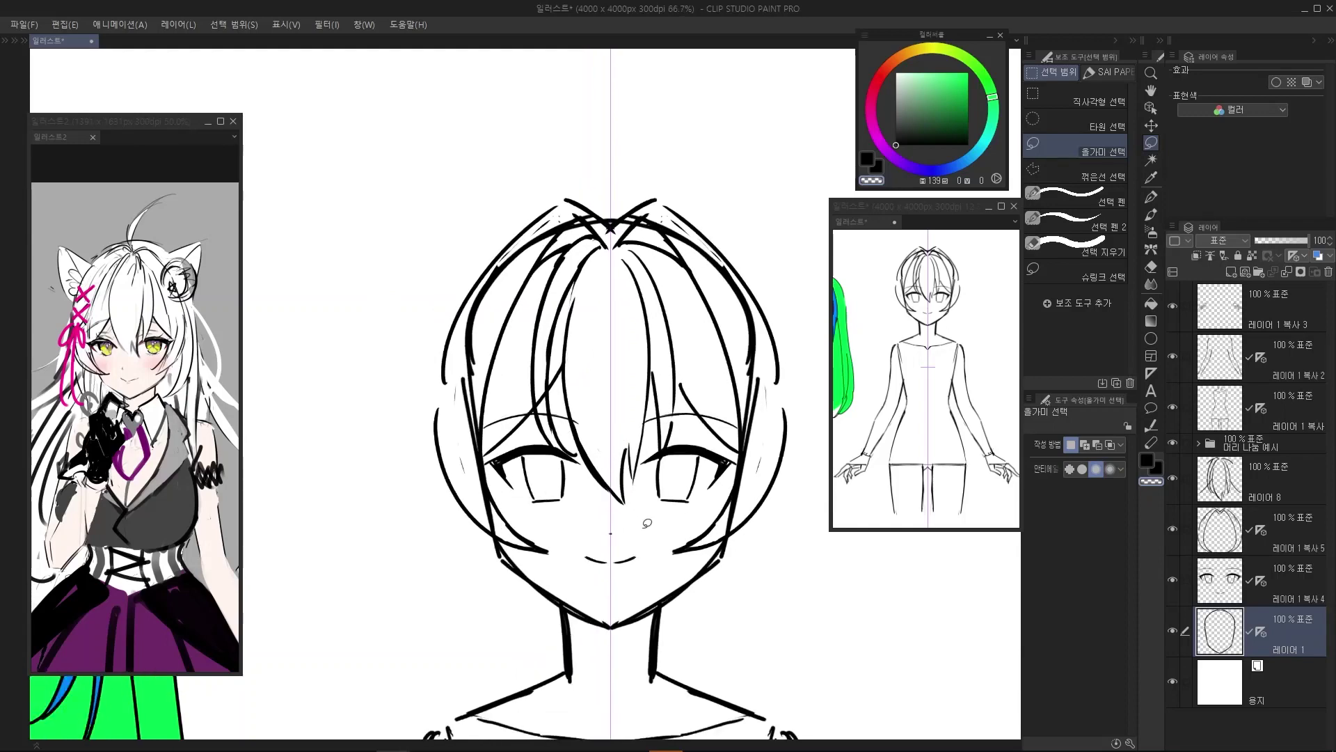
pyautogui.moveTo(703, 572); pyautogui.dragTo(701, 544)
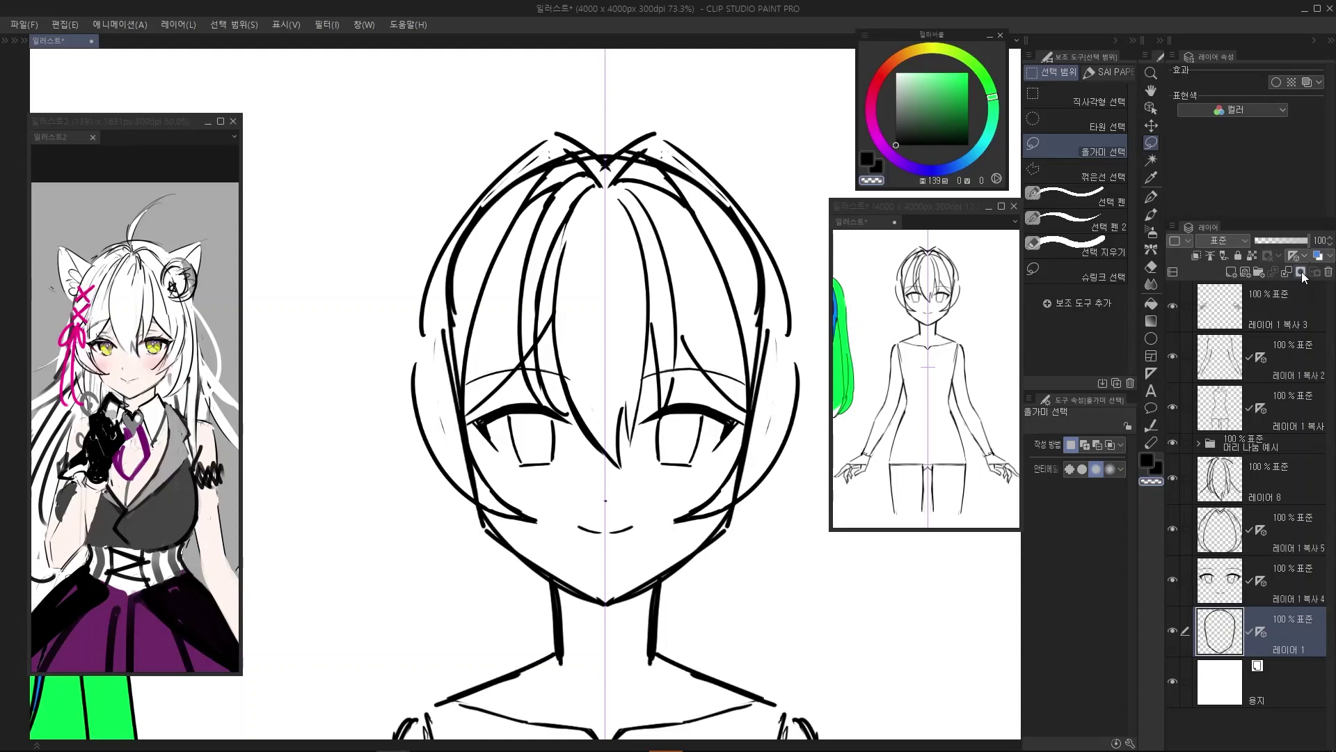
pyautogui.click(1302, 272)
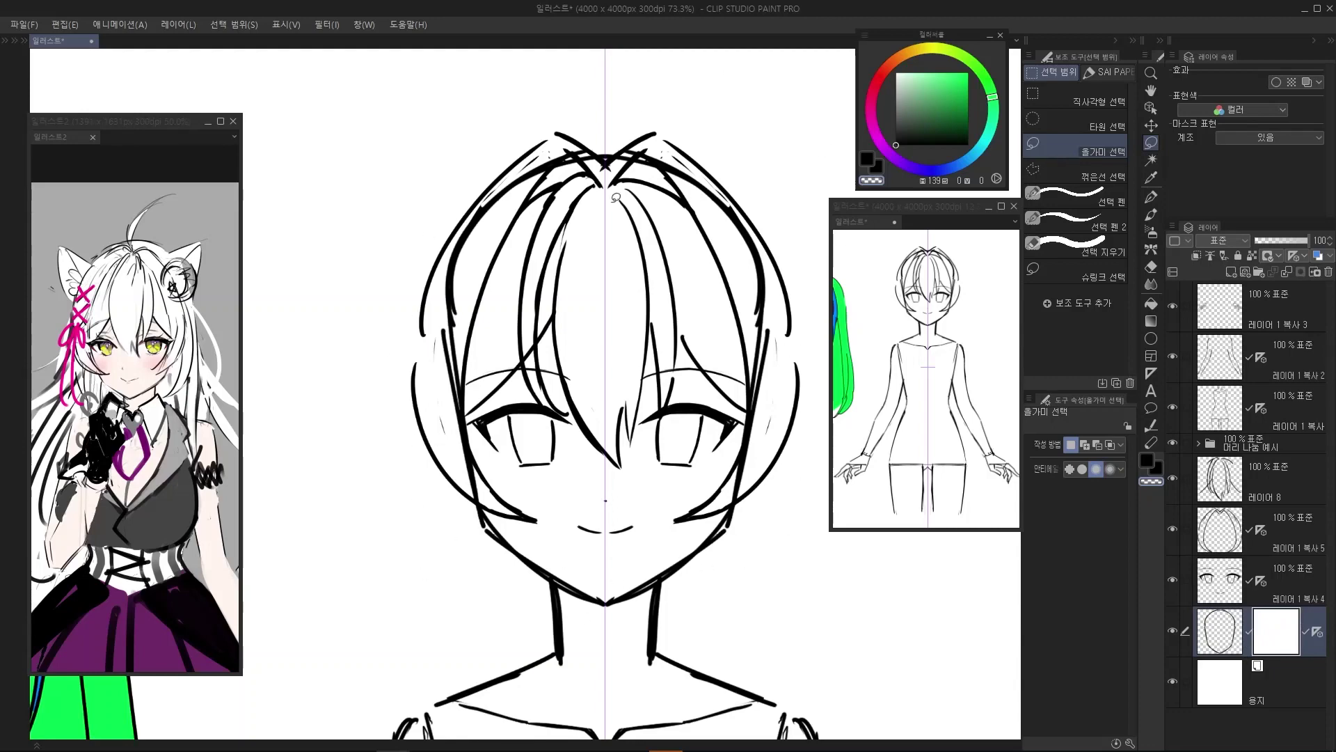
pyautogui.moveTo(765, 463); pyautogui.dragTo(731, 462)
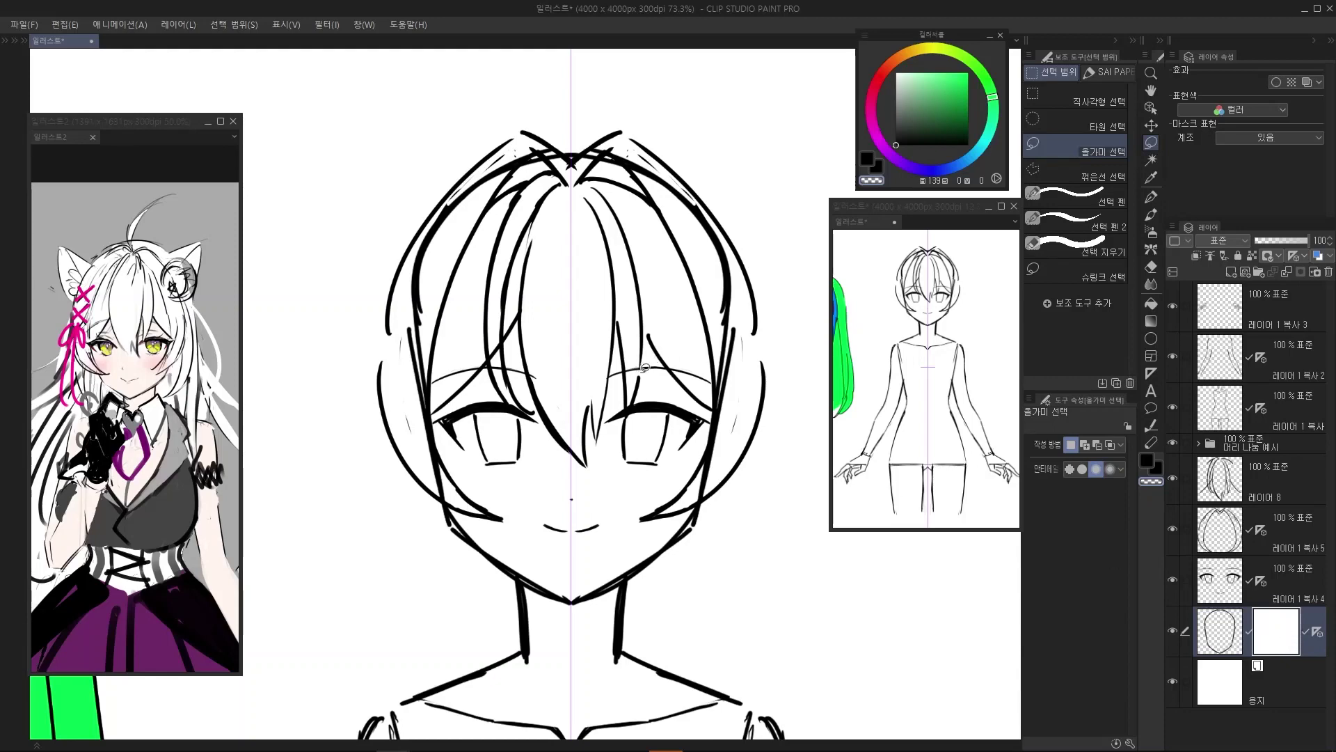
# Try erasing the jaw line and the skull sides on the head outline's layer mask with the 러프 eraser
pyautogui.press('e')
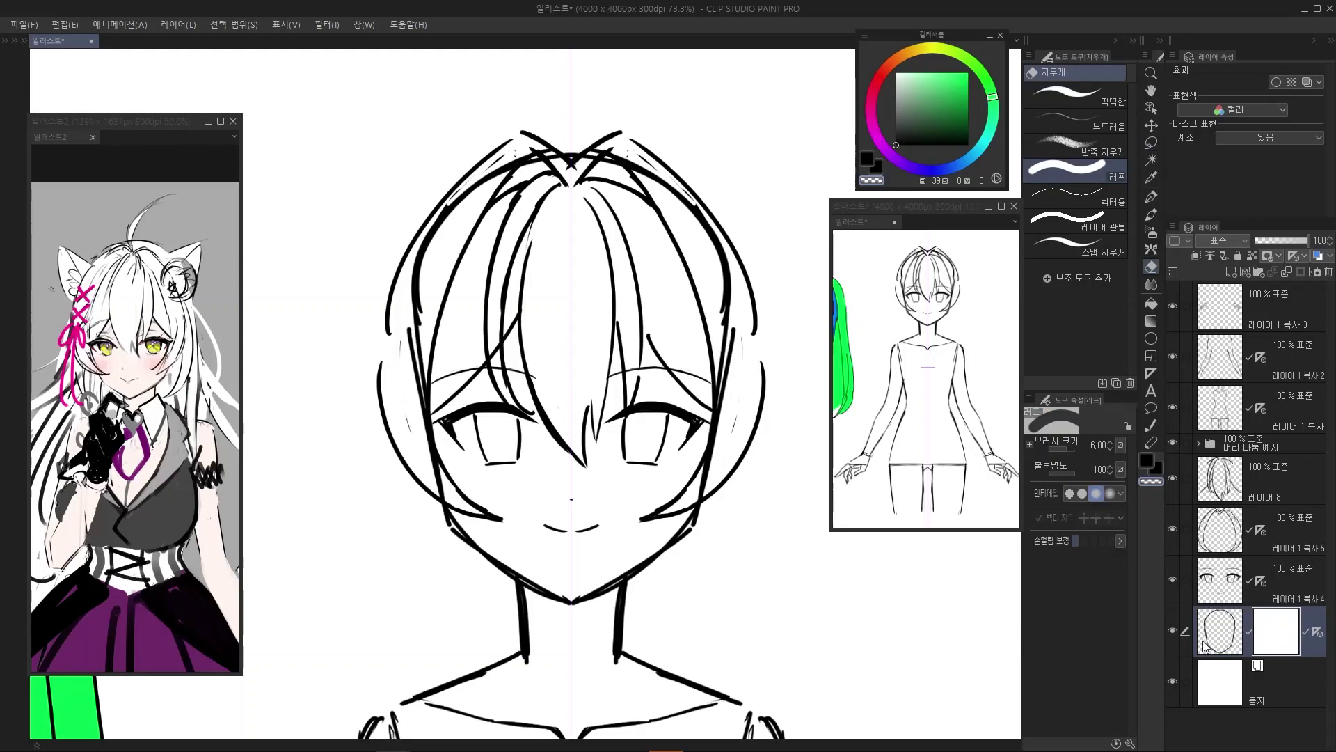
pyautogui.click(1208, 629)
pyautogui.click(1287, 640)
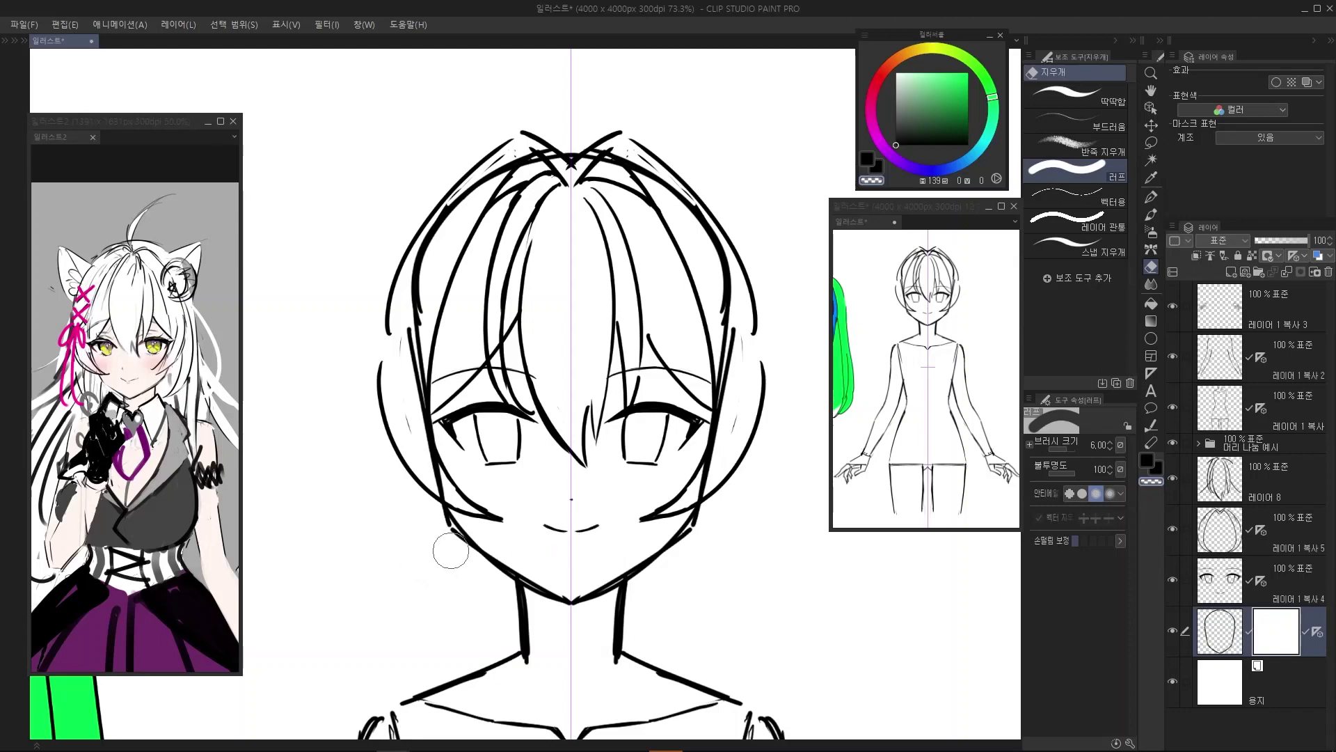
pyautogui.moveTo(450, 549); pyautogui.dragTo(779, 493)
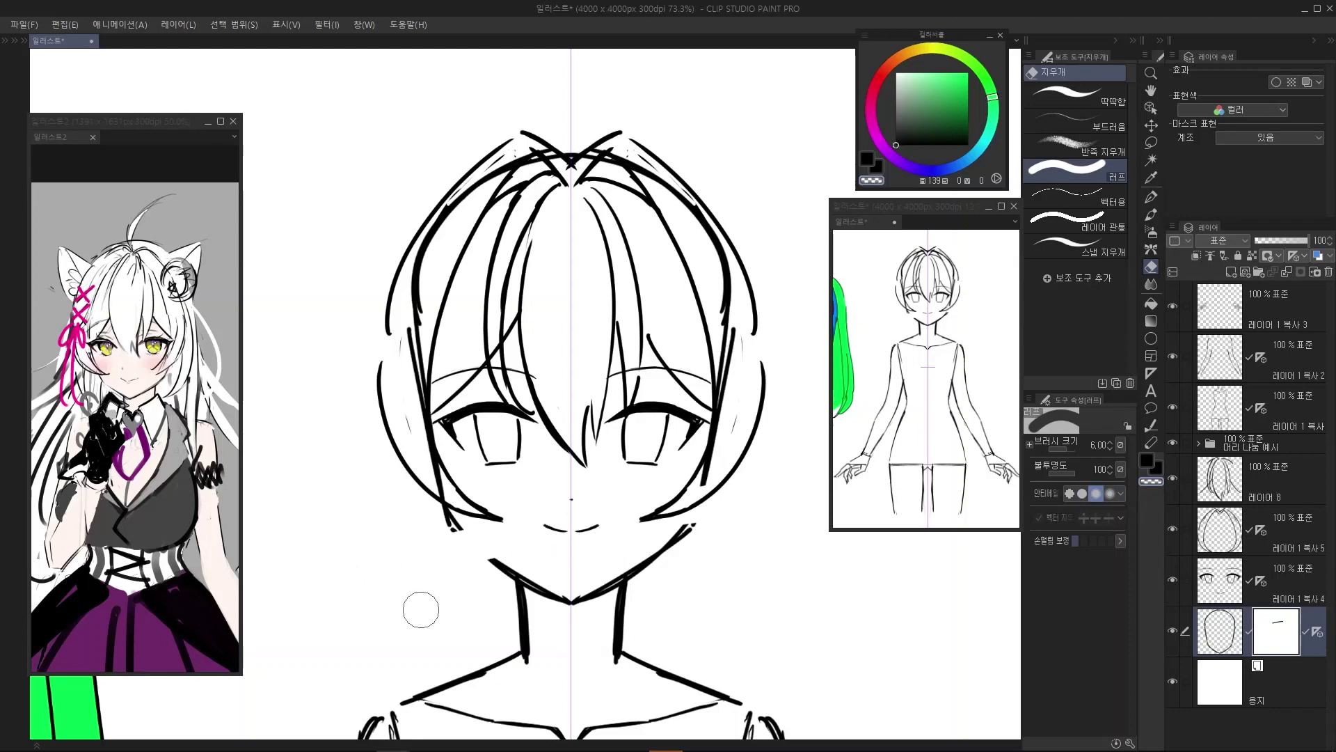
pyautogui.moveTo(686, 529); pyautogui.dragTo(644, 532)
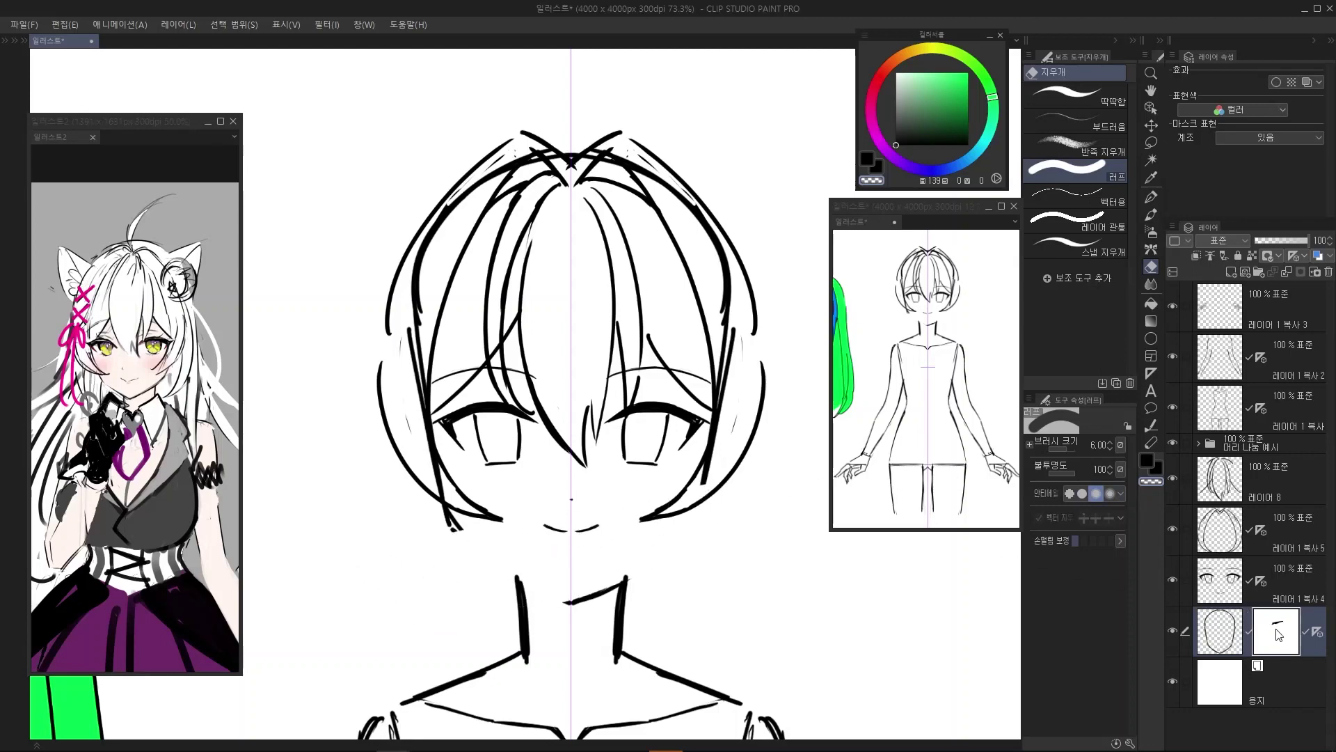
pyautogui.moveTo(417, 566)
pyautogui.mouseDown()
pyautogui.moveTo(640, 485)
pyautogui.moveTo(503, 490)
pyautogui.moveTo(721, 415)
pyautogui.moveTo(366, 482)
pyautogui.moveTo(721, 407)
pyautogui.moveTo(721, 349)
pyautogui.moveTo(392, 448)
pyautogui.moveTo(434, 470)
pyautogui.moveTo(718, 352)
pyautogui.moveTo(688, 337)
pyautogui.moveTo(398, 398)
pyautogui.moveTo(398, 337)
pyautogui.moveTo(695, 294)
pyautogui.moveTo(780, 302)
pyautogui.mouseUp()
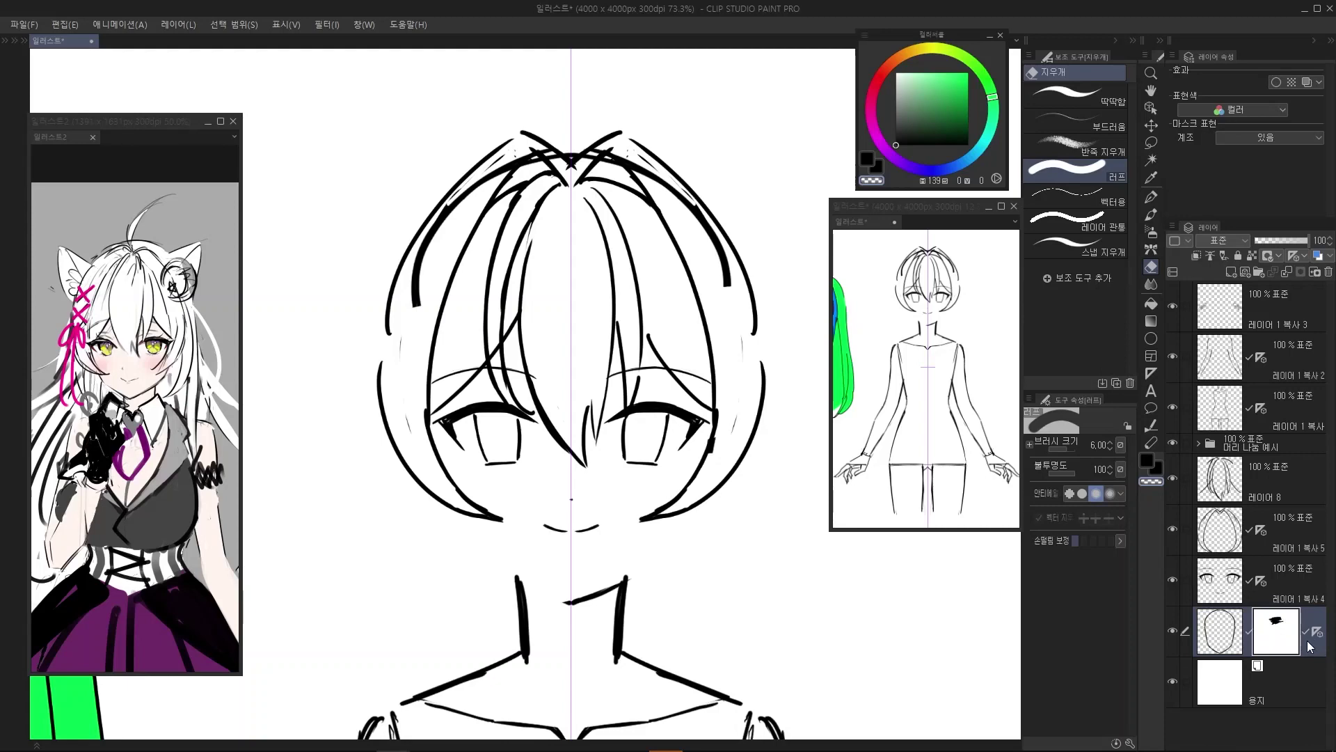
# Undo the trial erasures of the jaw and skull lines
pyautogui.hotkey('ctrl', 'z')
pyautogui.hotkey('ctrl', 'z')
pyautogui.hotkey('ctrl', 'z')
pyautogui.hotkey('ctrl', 'z')
pyautogui.hotkey('ctrl', 'z')
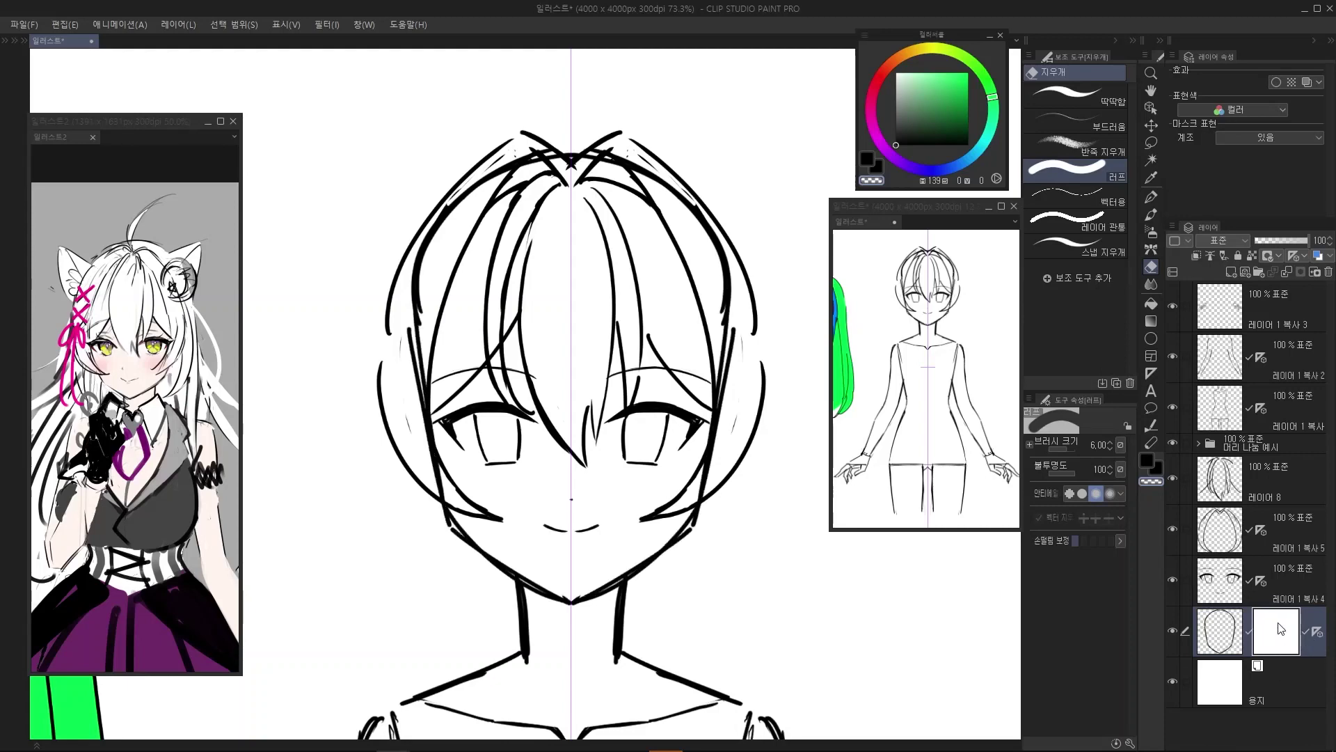
pyautogui.moveTo(639, 441); pyautogui.dragTo(656, 455)
pyautogui.moveTo(701, 325); pyautogui.dragTo(716, 374)
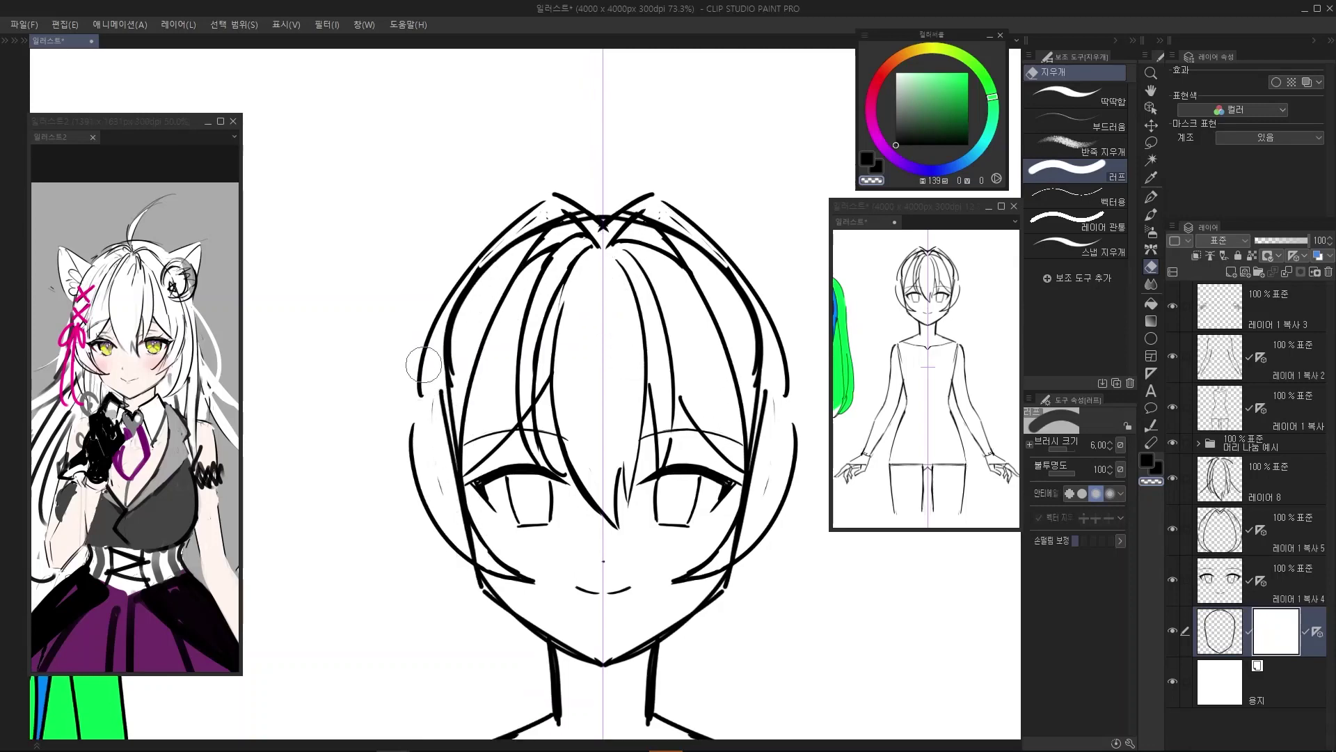
pyautogui.moveTo(593, 464); pyautogui.dragTo(580, 468)
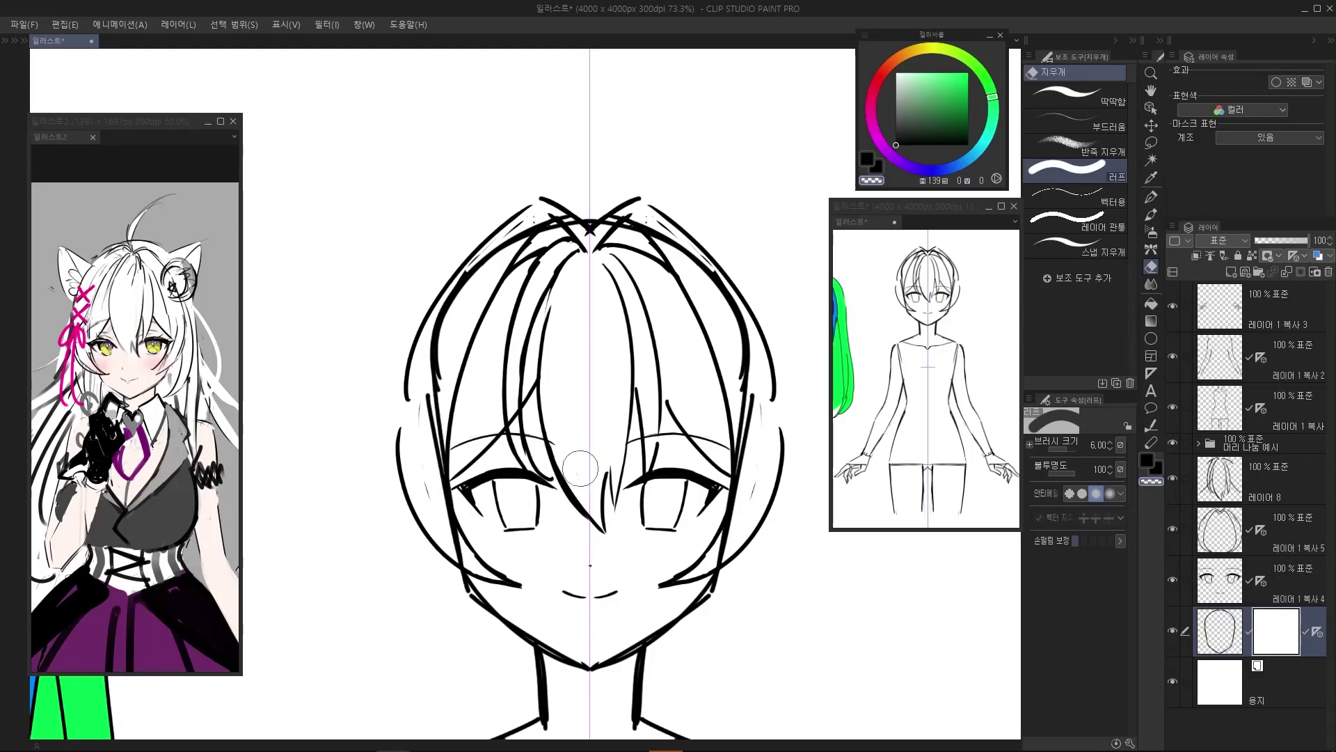
pyautogui.moveTo(729, 516); pyautogui.dragTo(742, 529)
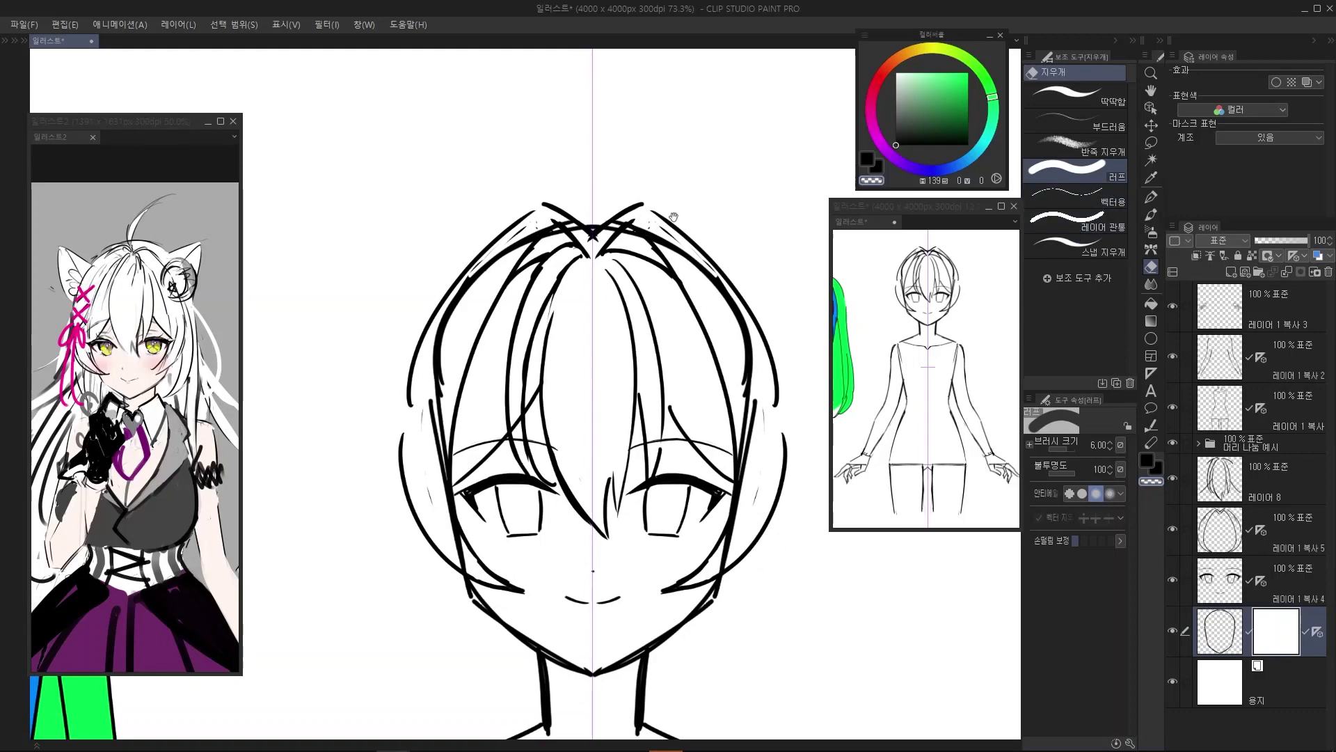
pyautogui.moveTo(821, 278); pyautogui.dragTo(797, 269)
pyautogui.moveTo(696, 391); pyautogui.dragTo(710, 401)
# Lasso the upper head and side hair down to the cheeks, mask out the skull lines inside it, and deselect
pyautogui.press('p')
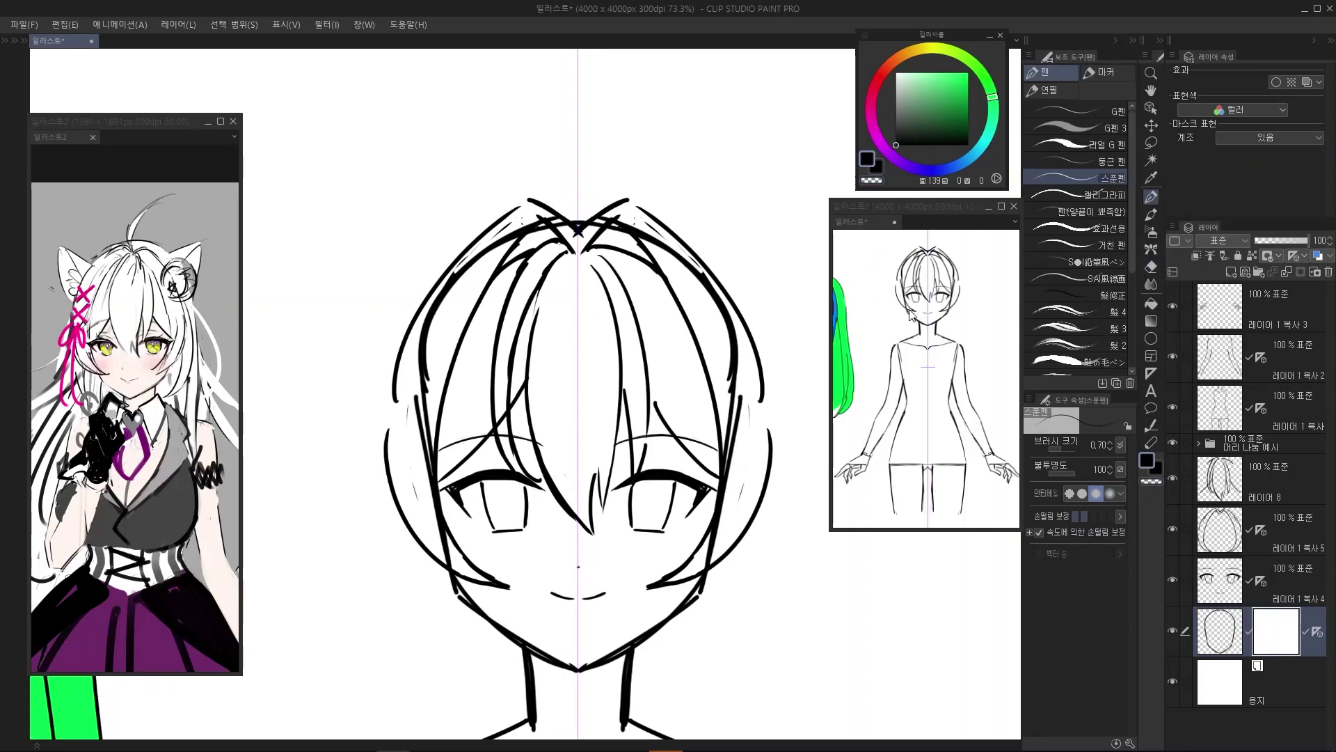
pyautogui.click(1151, 143)
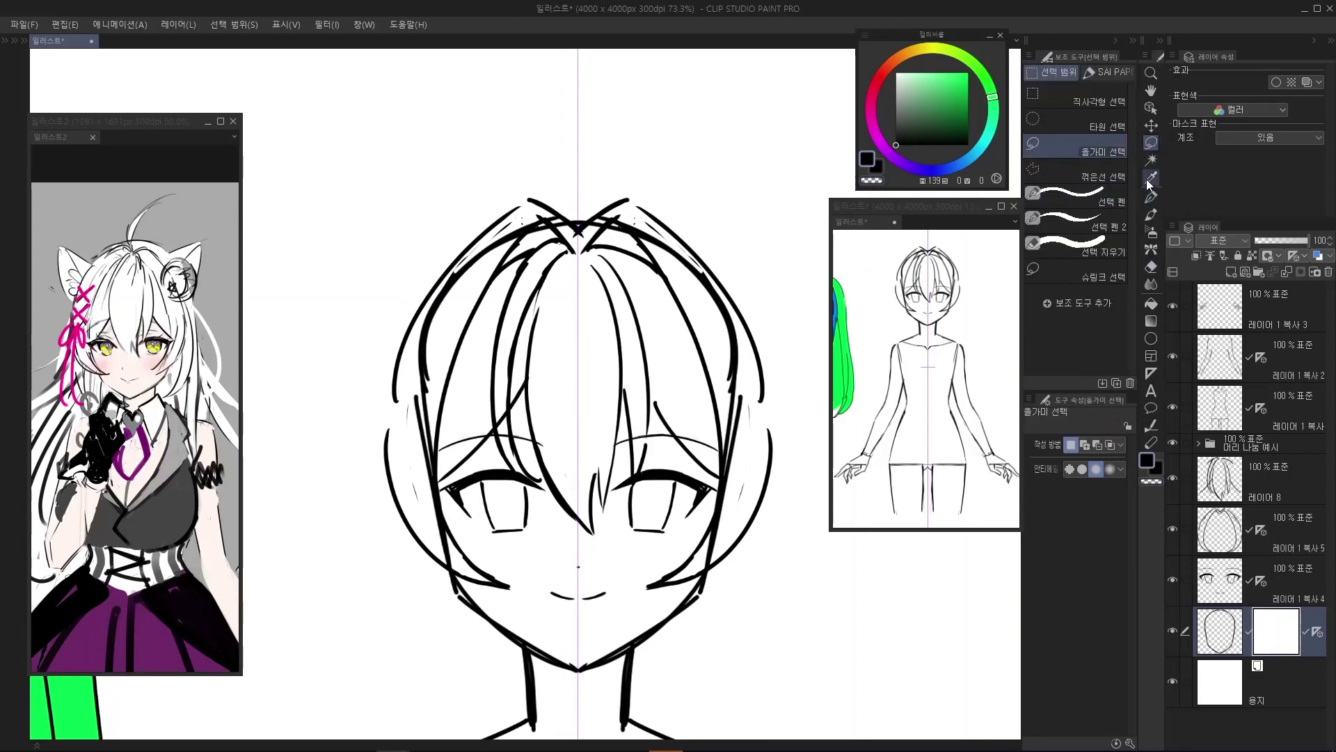
pyautogui.moveTo(614, 196)
pyautogui.mouseDown()
pyautogui.moveTo(644, 170)
pyautogui.moveTo(587, 172)
pyautogui.moveTo(546, 278)
pyautogui.moveTo(636, 405)
pyautogui.moveTo(704, 469)
pyautogui.moveTo(706, 565)
pyautogui.mouseUp()
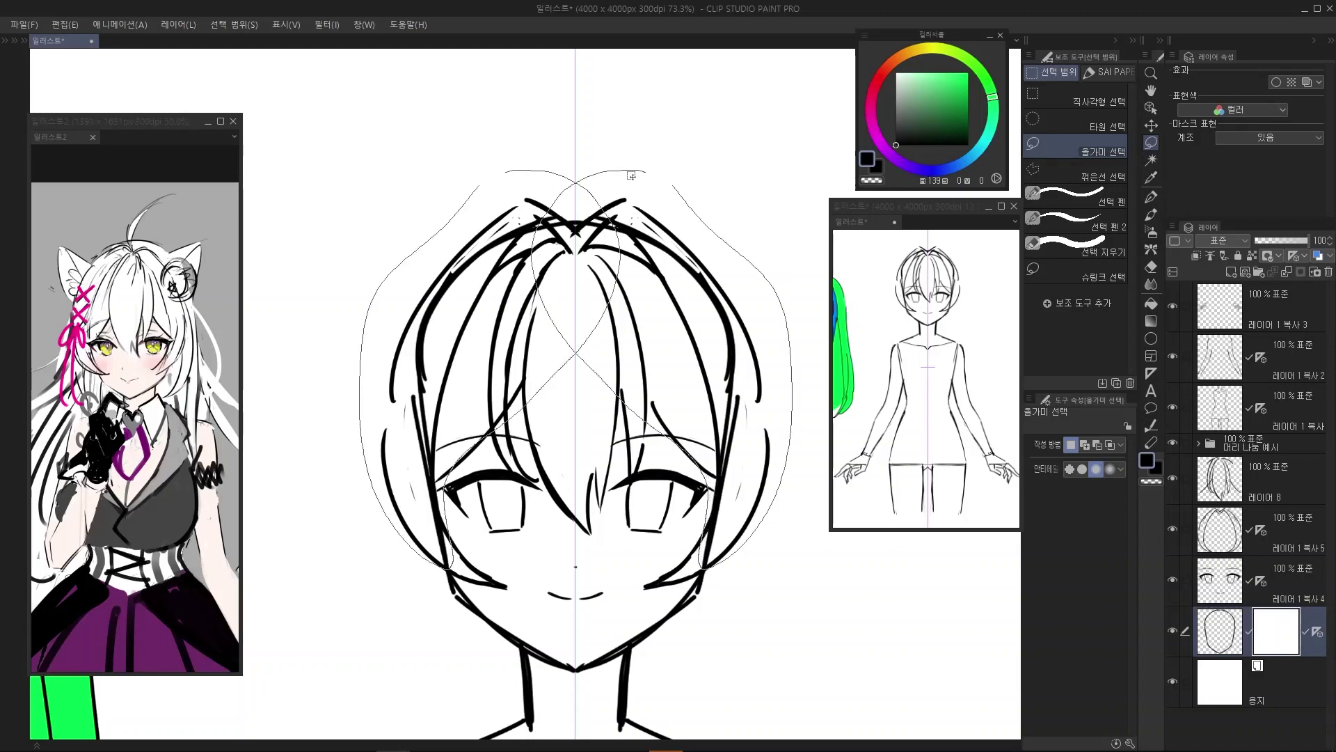
pyautogui.moveTo(690, 368); pyautogui.dragTo(701, 381)
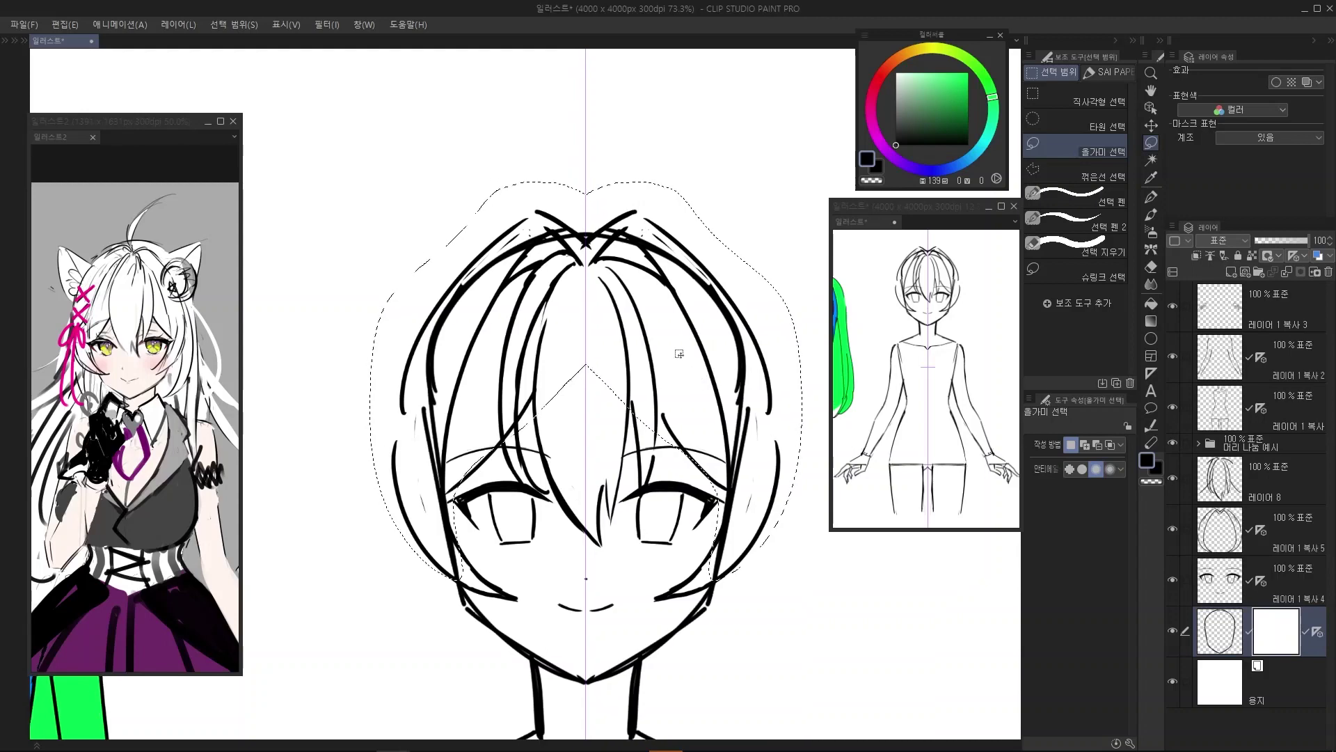
pyautogui.moveTo(742, 457); pyautogui.dragTo(740, 435)
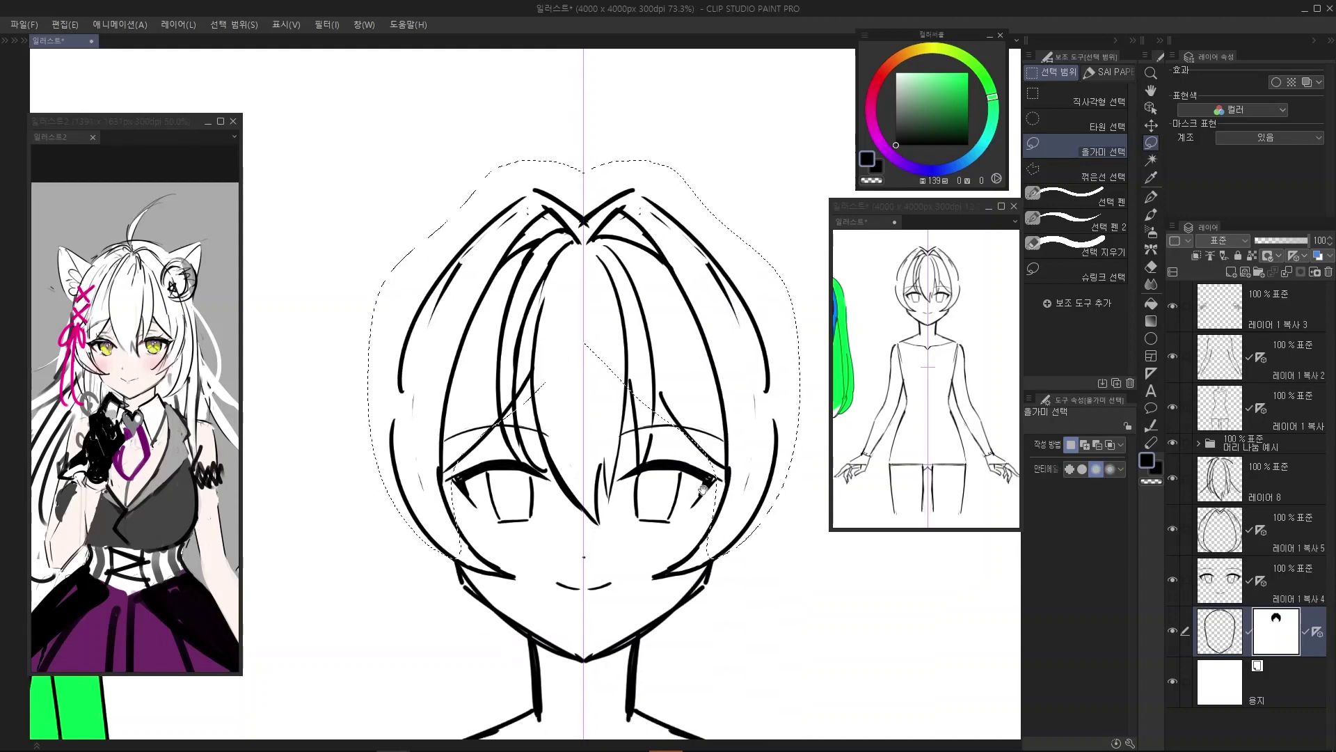
pyautogui.hotkey('ctrl', 'd')
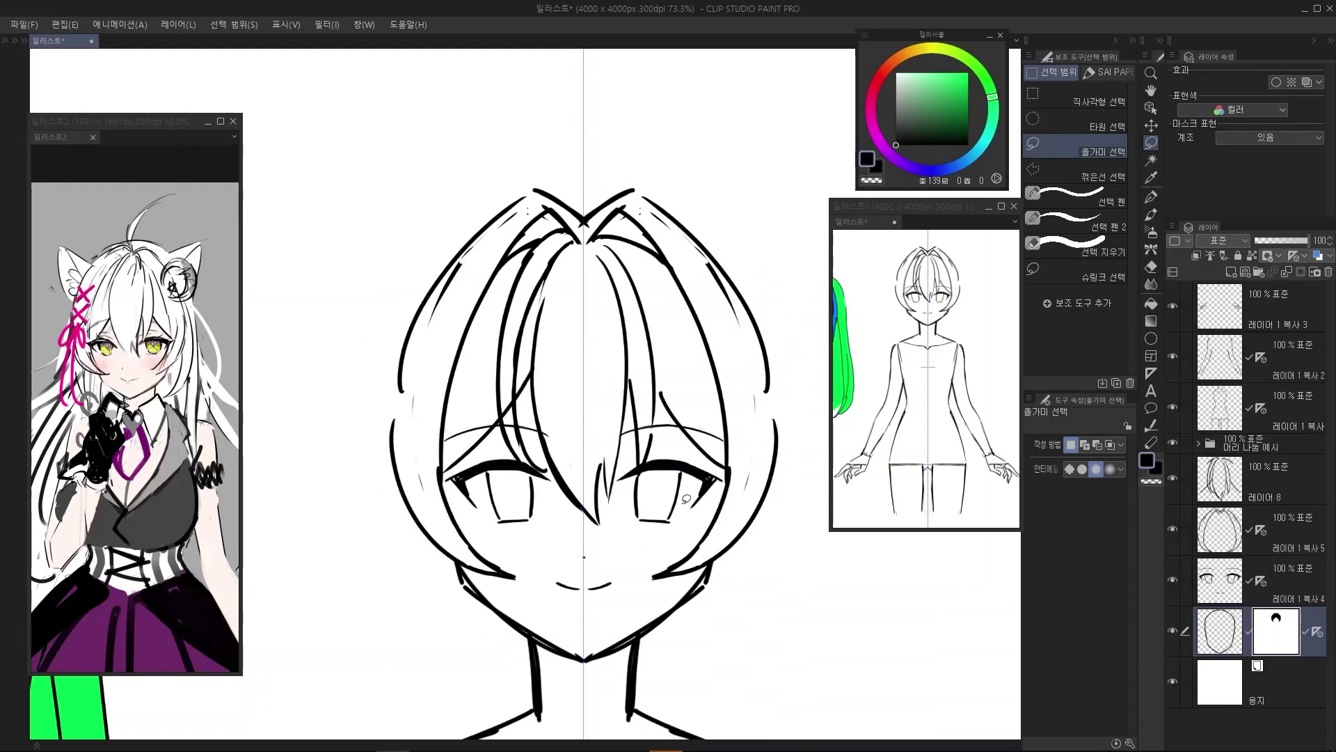
# Undo the masking of the lassoed skull area and clear the restored selection
pyautogui.hotkey('ctrl', 'z')
pyautogui.hotkey('ctrl', 'z')
pyautogui.moveTo(732, 443); pyautogui.dragTo(727, 489)
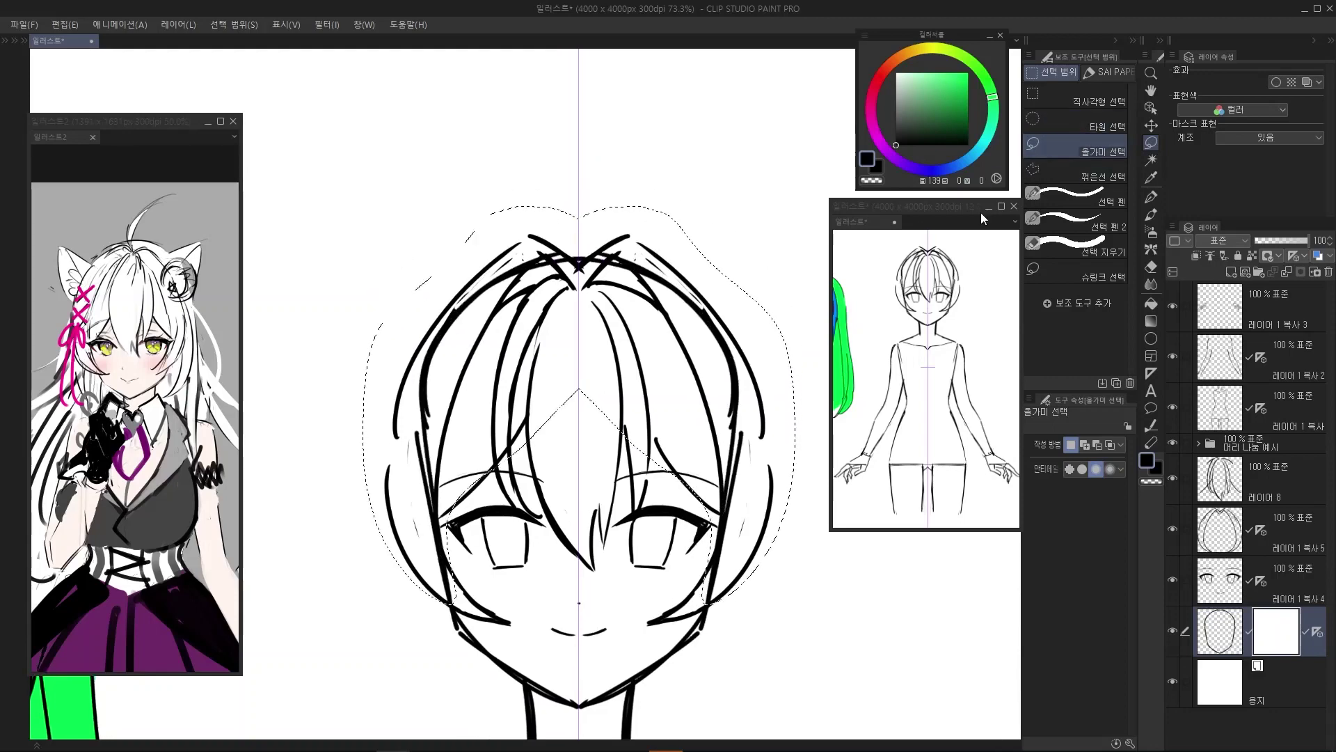
pyautogui.hotkey('ctrl', 'd')
pyautogui.moveTo(695, 468)
pyautogui.mouseDown()
pyautogui.moveTo(683, 426)
pyautogui.moveTo(693, 439)
pyautogui.mouseUp()
# Paint with an enlarged 스푼펜 in transparent colour on the head outline's mask to hide the skull lines under the side hair and crown
pyautogui.press('p')
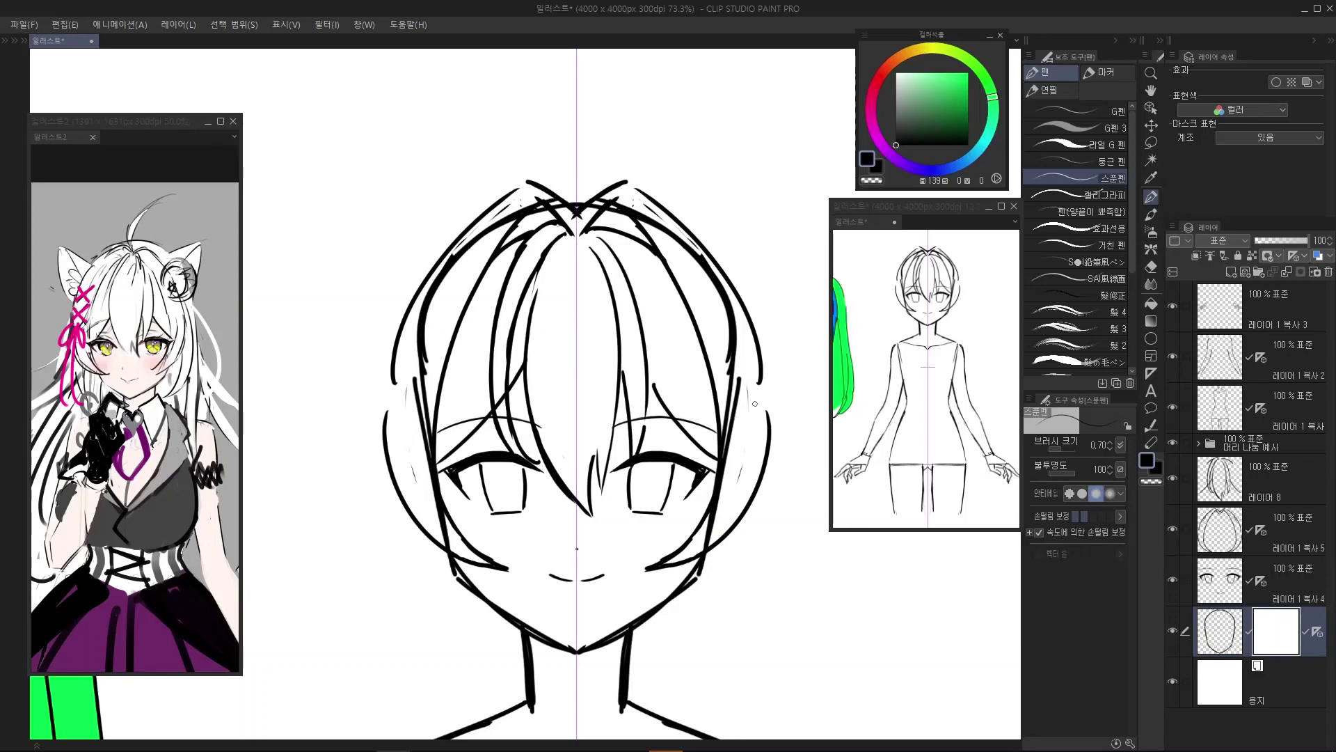
pyautogui.press('c')
pyautogui.press(']')
pyautogui.press(']')
pyautogui.press(']')
pyautogui.press(']')
pyautogui.press(']')
pyautogui.press(']')
pyautogui.press(']')
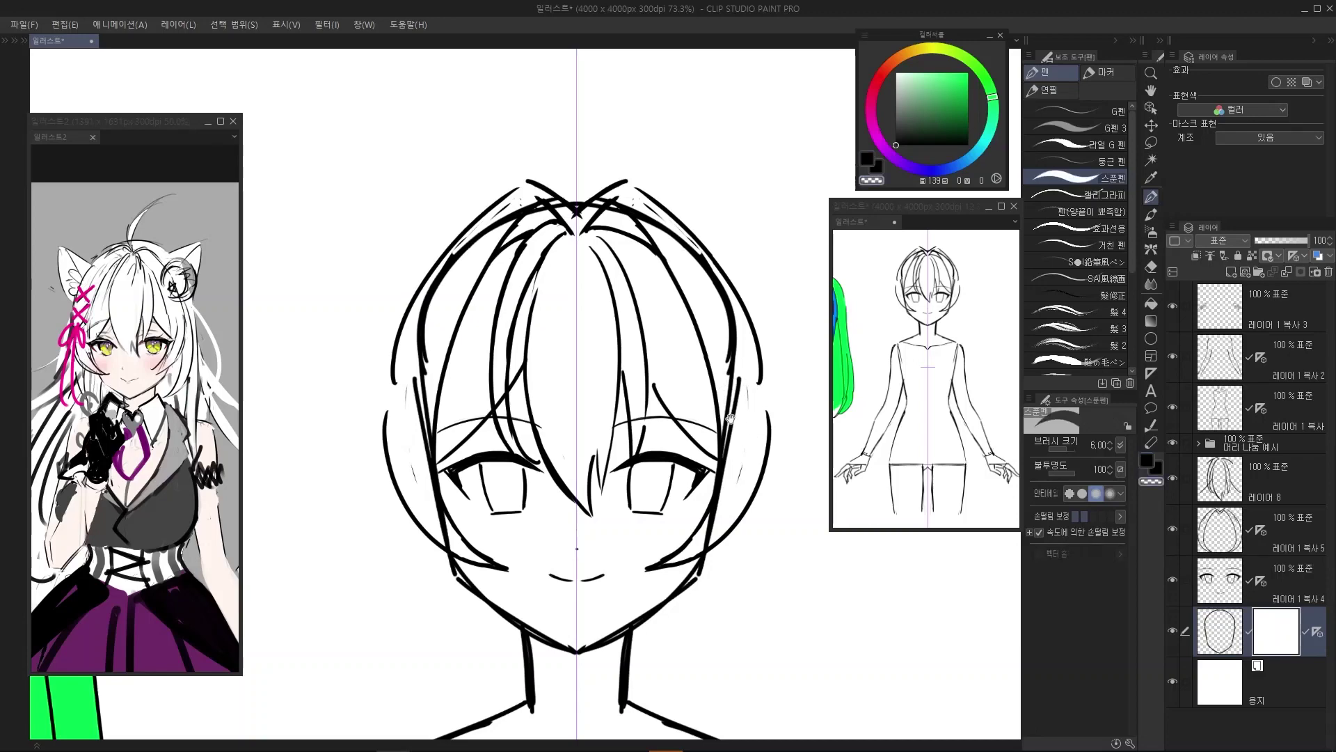
pyautogui.moveTo(745, 406); pyautogui.dragTo(744, 393)
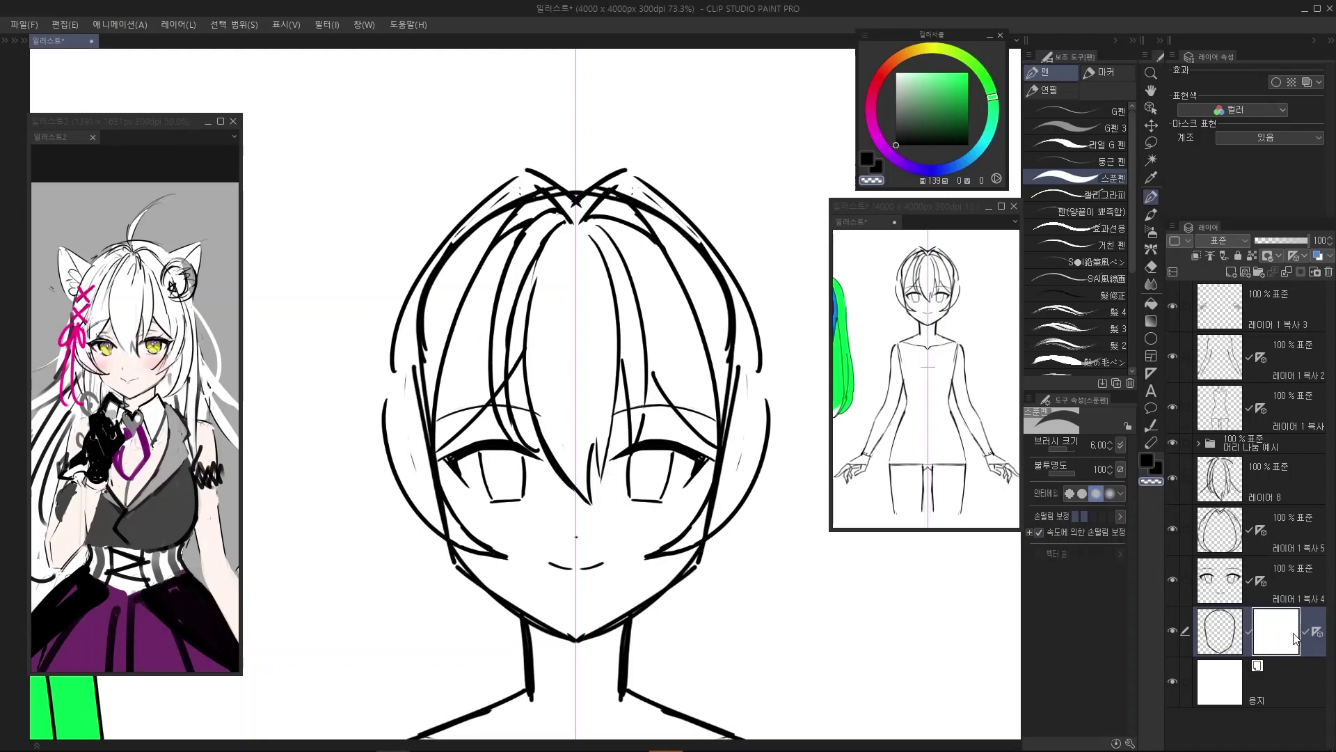
pyautogui.moveTo(677, 428); pyautogui.dragTo(692, 438)
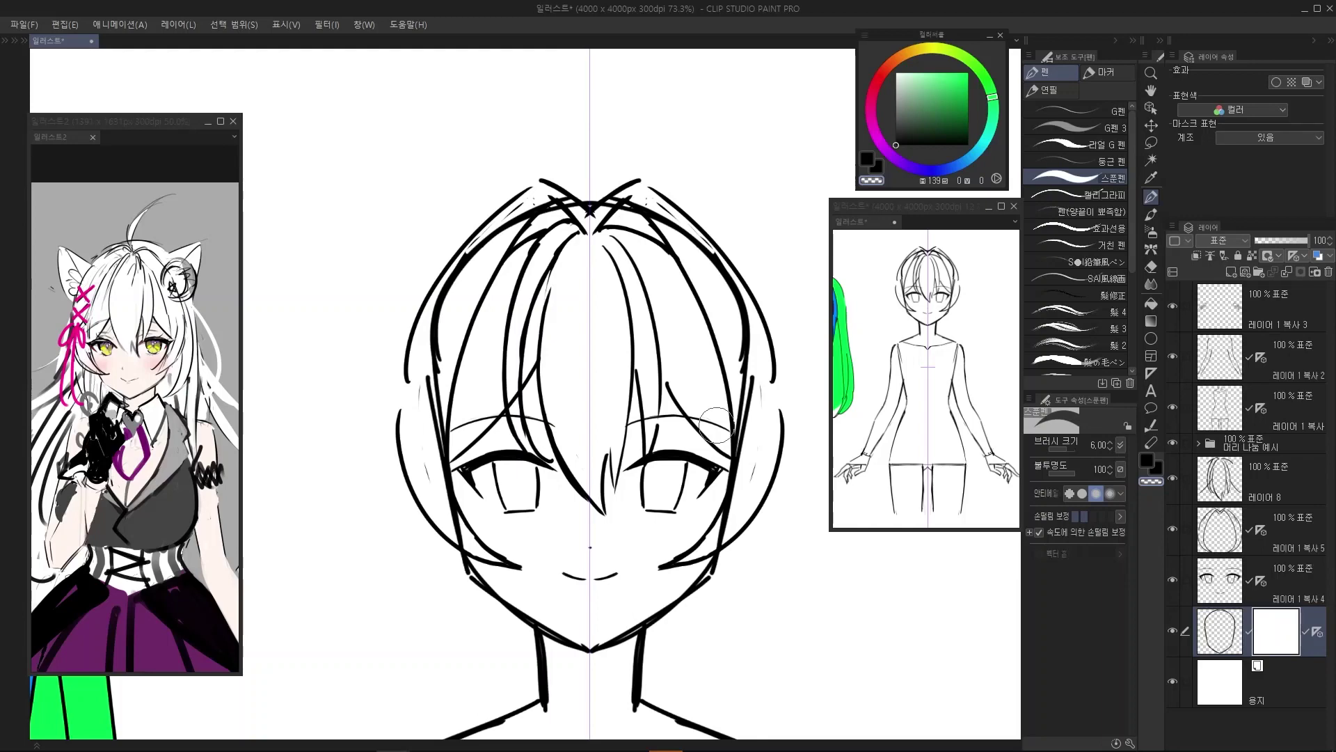
pyautogui.moveTo(742, 409)
pyautogui.mouseDown()
pyautogui.moveTo(717, 463)
pyautogui.moveTo(724, 430)
pyautogui.moveTo(717, 521)
pyautogui.mouseUp()
pyautogui.moveTo(721, 470); pyautogui.dragTo(699, 559)
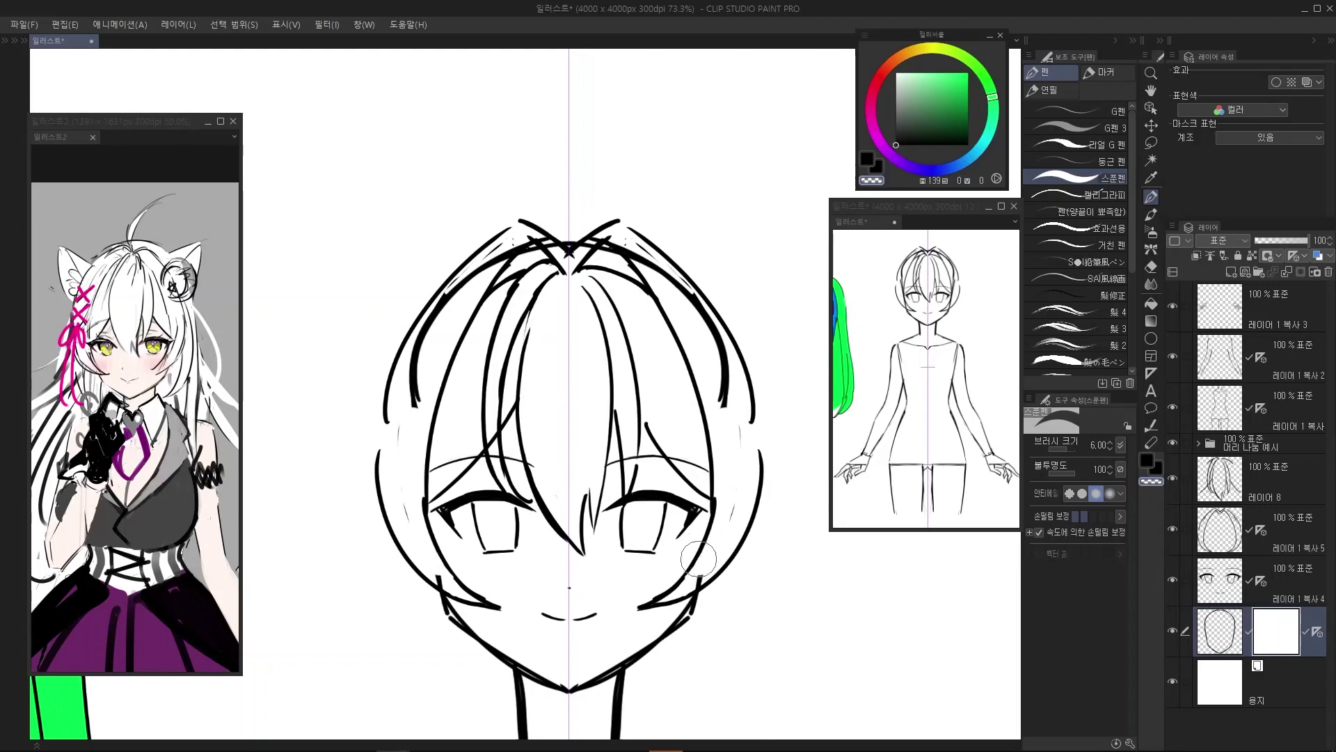
pyautogui.moveTo(729, 424)
pyautogui.mouseDown()
pyautogui.moveTo(726, 377)
pyautogui.moveTo(674, 290)
pyautogui.moveTo(591, 240)
pyautogui.mouseUp()
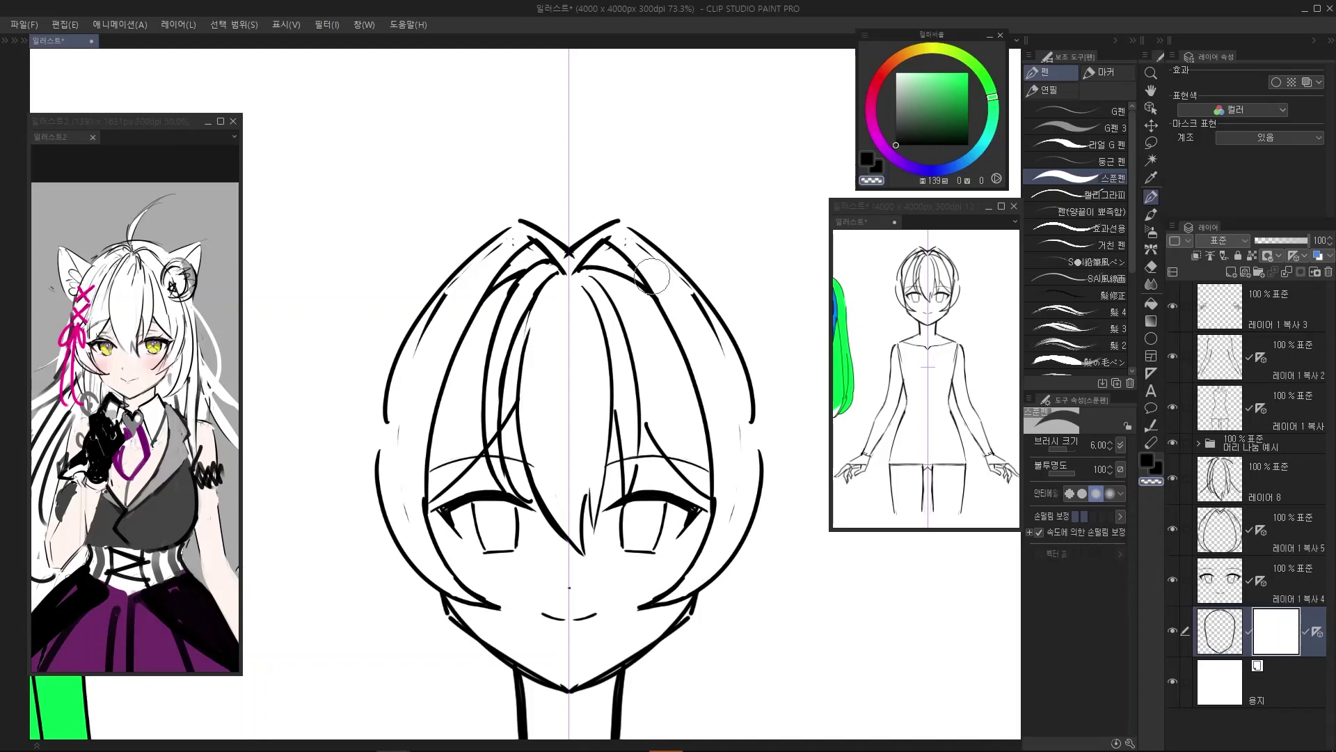
pyautogui.moveTo(652, 277); pyautogui.dragTo(713, 424)
pyautogui.scroll(-2, 652, 258)
pyautogui.moveTo(641, 470); pyautogui.dragTo(642, 448)
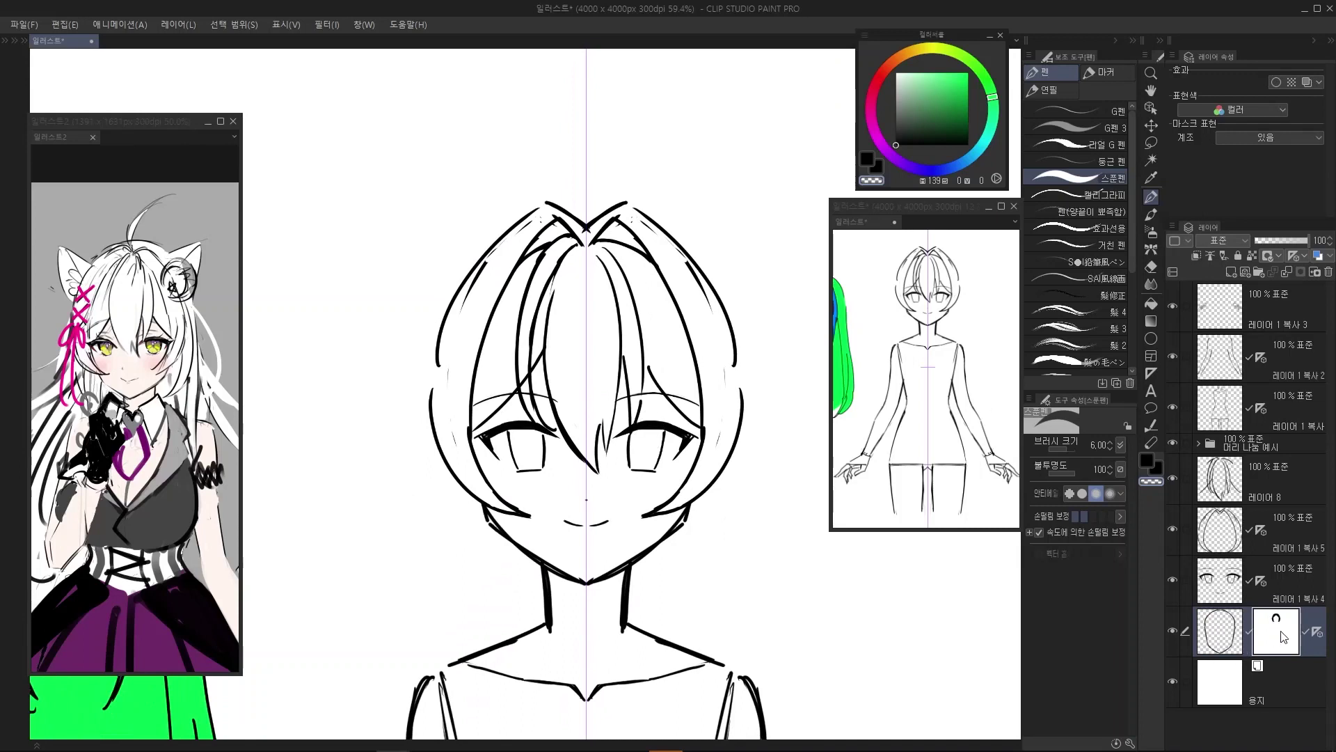
# Switch between the head outline layer's drawing and its mask, leaving the drawing selected for editing
pyautogui.click(1229, 642)
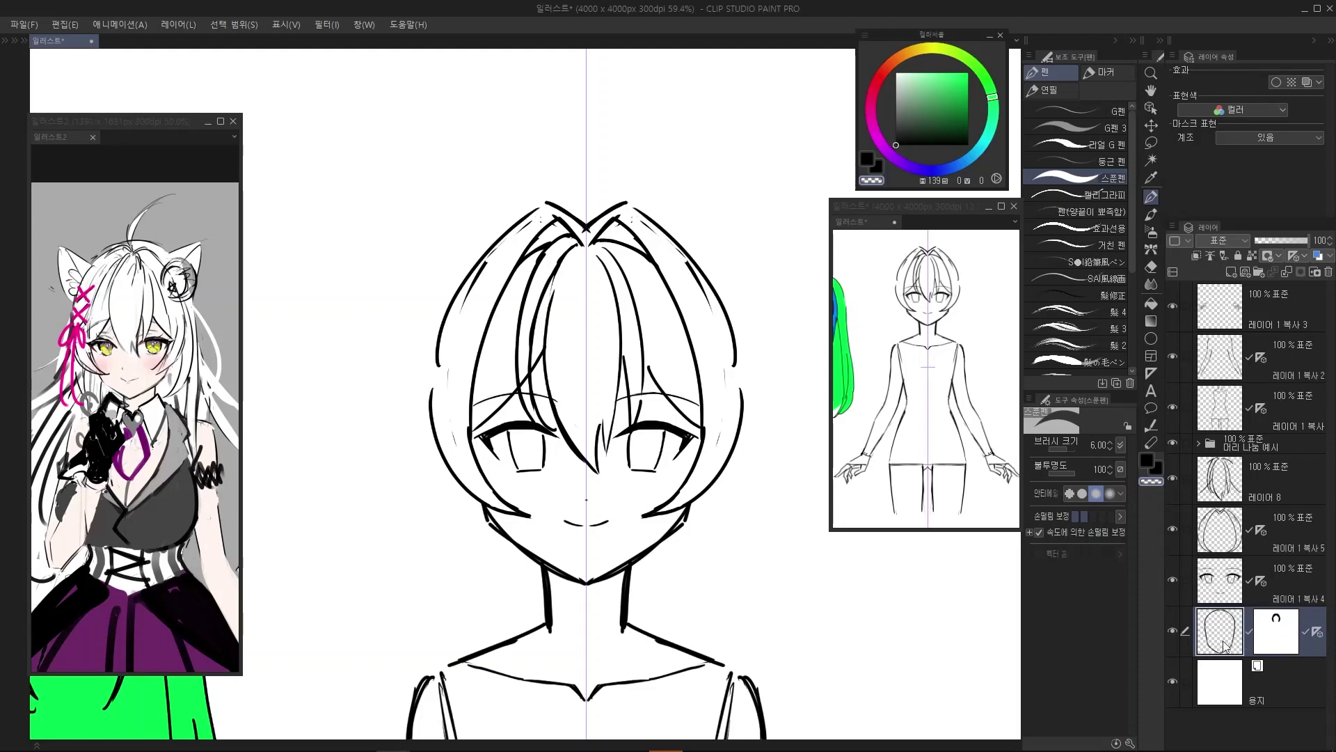
pyautogui.moveTo(740, 543); pyautogui.dragTo(705, 443)
pyautogui.scroll(-4, 616, 346)
pyautogui.scroll(3, 615, 346)
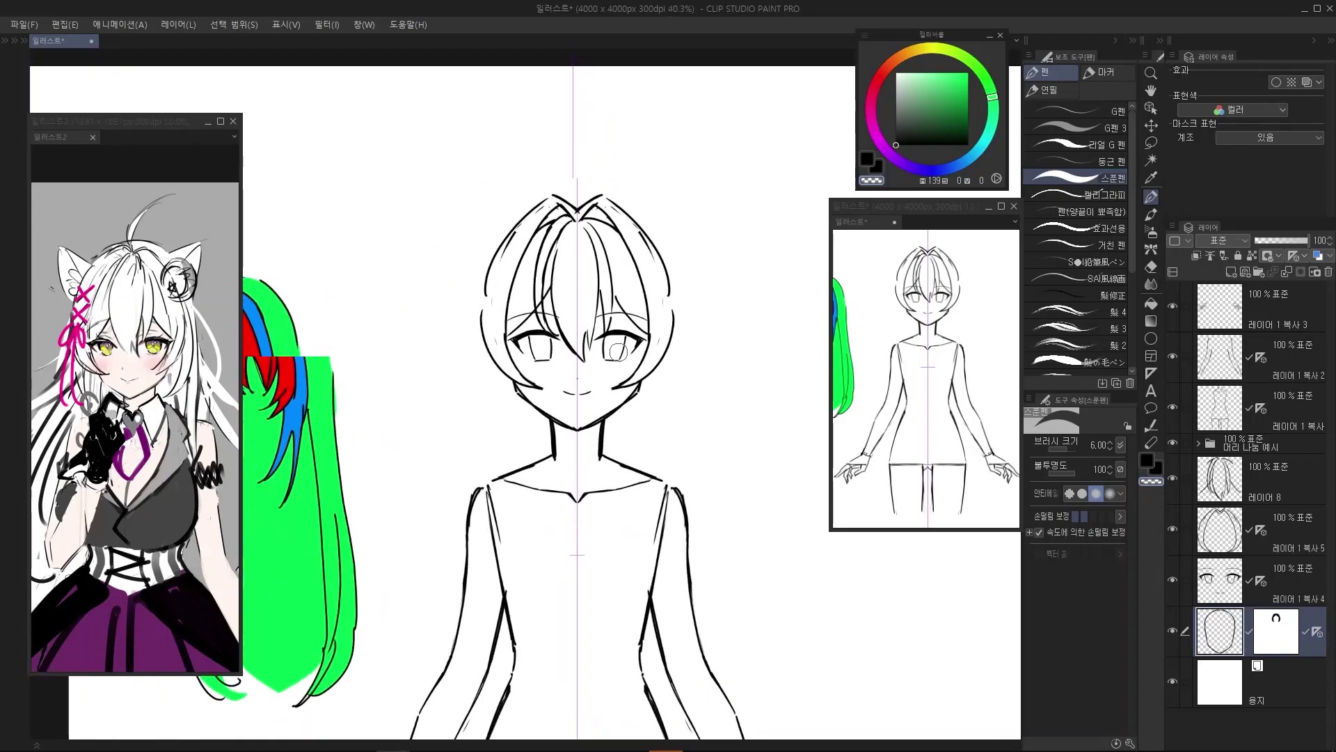
pyautogui.click(1289, 641)
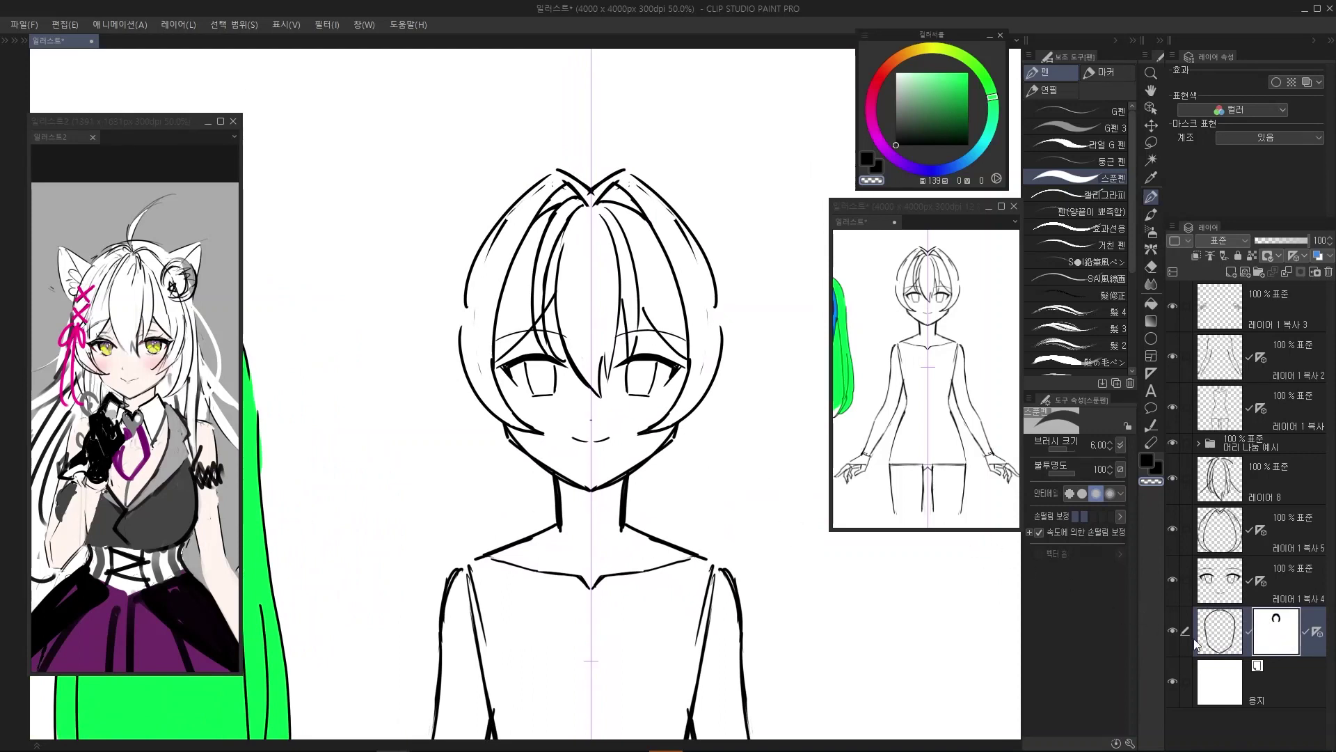
pyautogui.click(1233, 638)
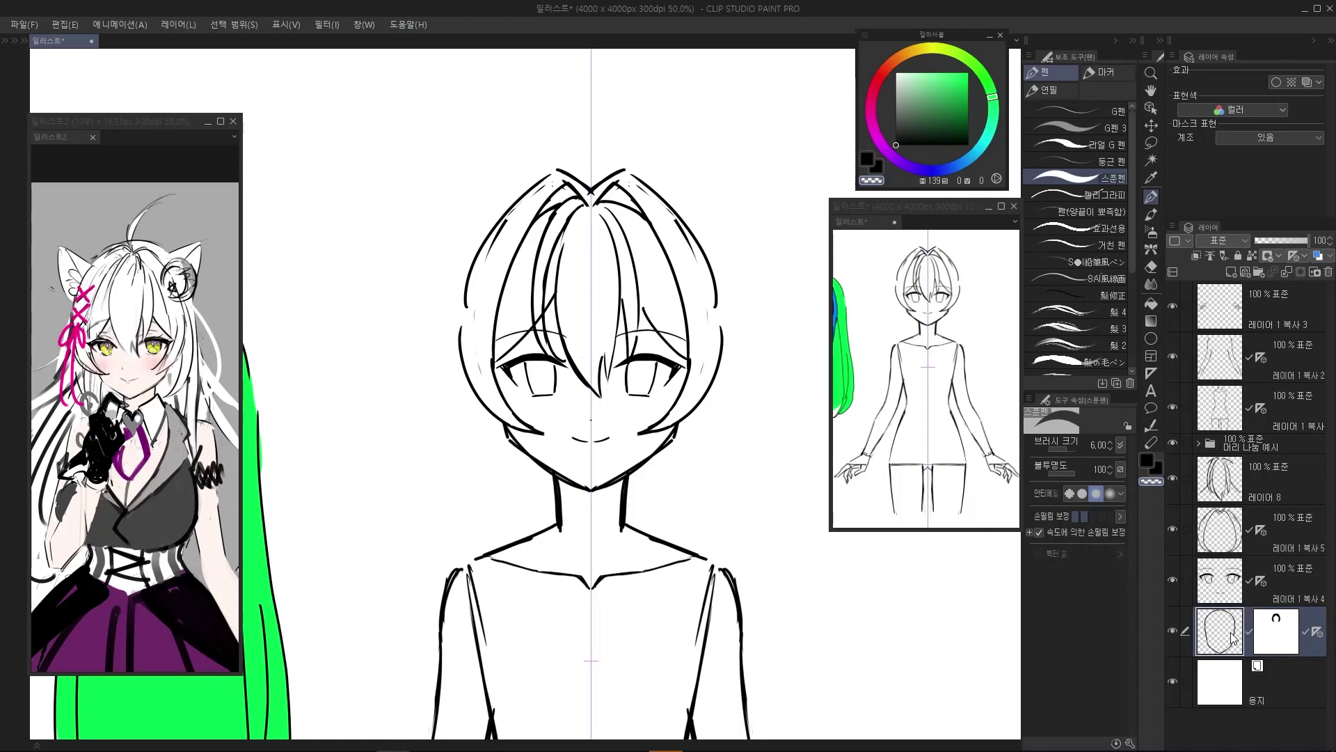
pyautogui.scroll(-3, 722, 438)
pyautogui.scroll(1, 689, 371)
pyautogui.moveTo(713, 493); pyautogui.dragTo(662, 361)
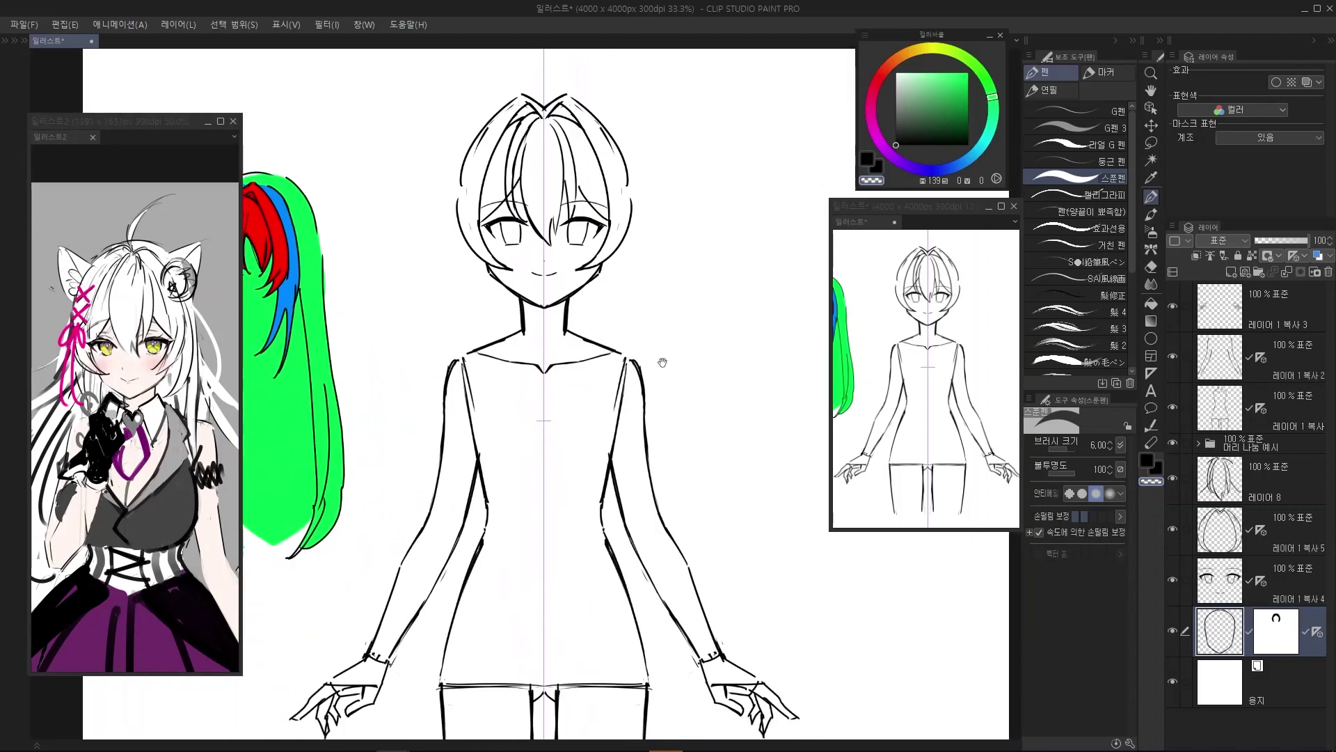
pyautogui.scroll(-4, 662, 363)
pyautogui.moveTo(693, 429); pyautogui.dragTo(703, 430)
pyautogui.scroll(1, 610, 415)
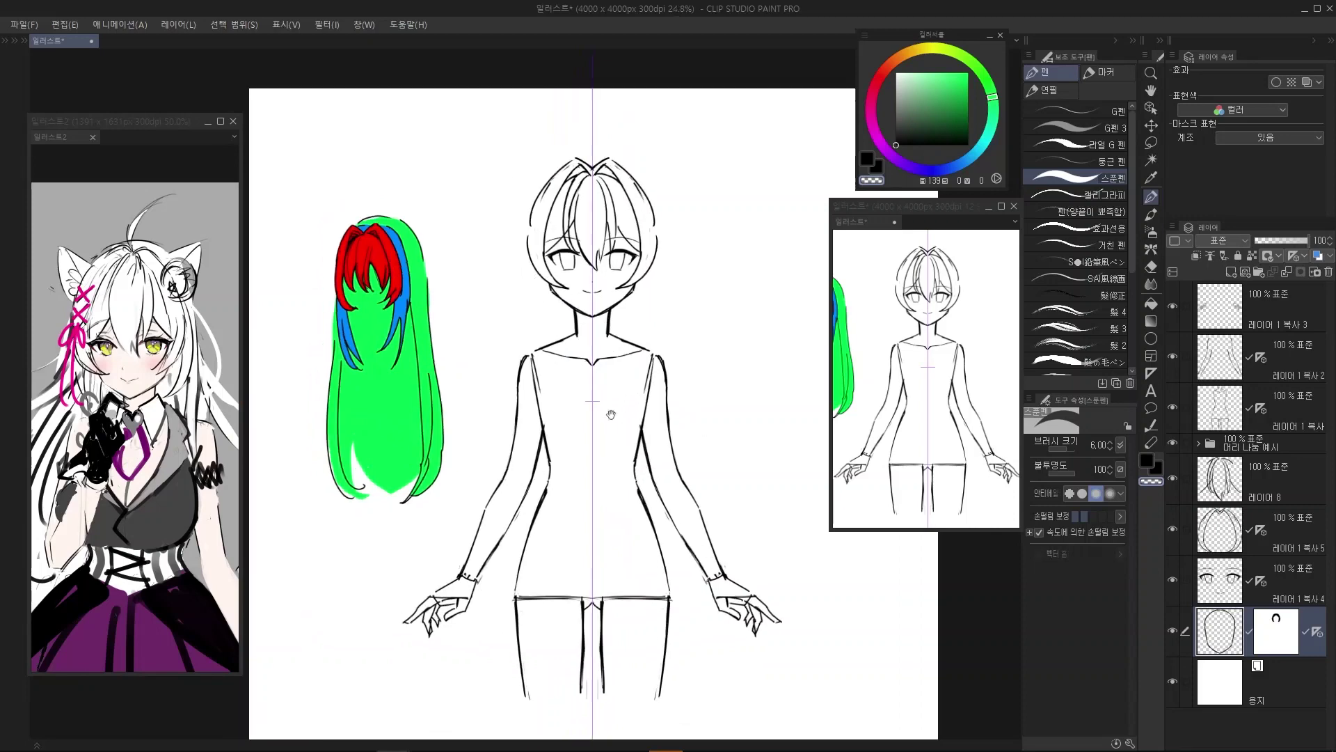
pyautogui.scroll(1, 699, 390)
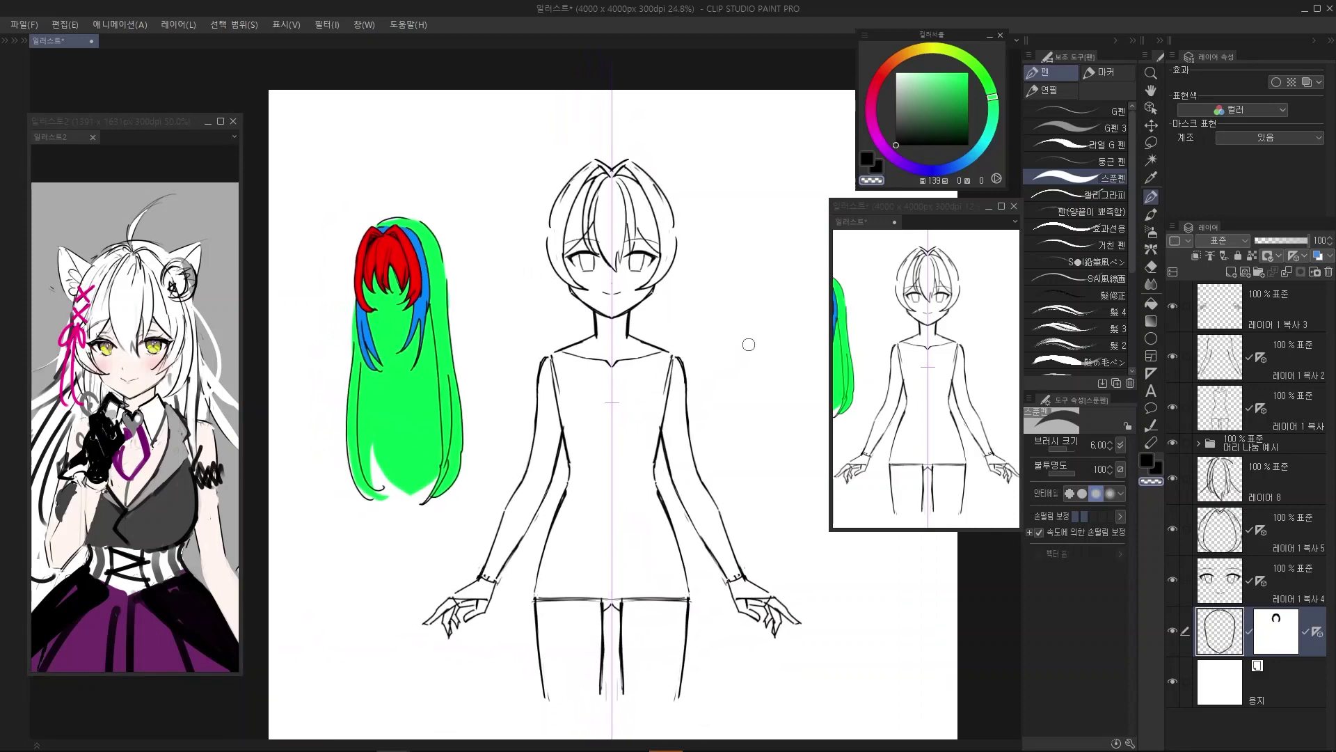
# Save the character illustration under the file name 캐릭터 러프 스케치
pyautogui.click(24, 24)
pyautogui.click(14, 25)
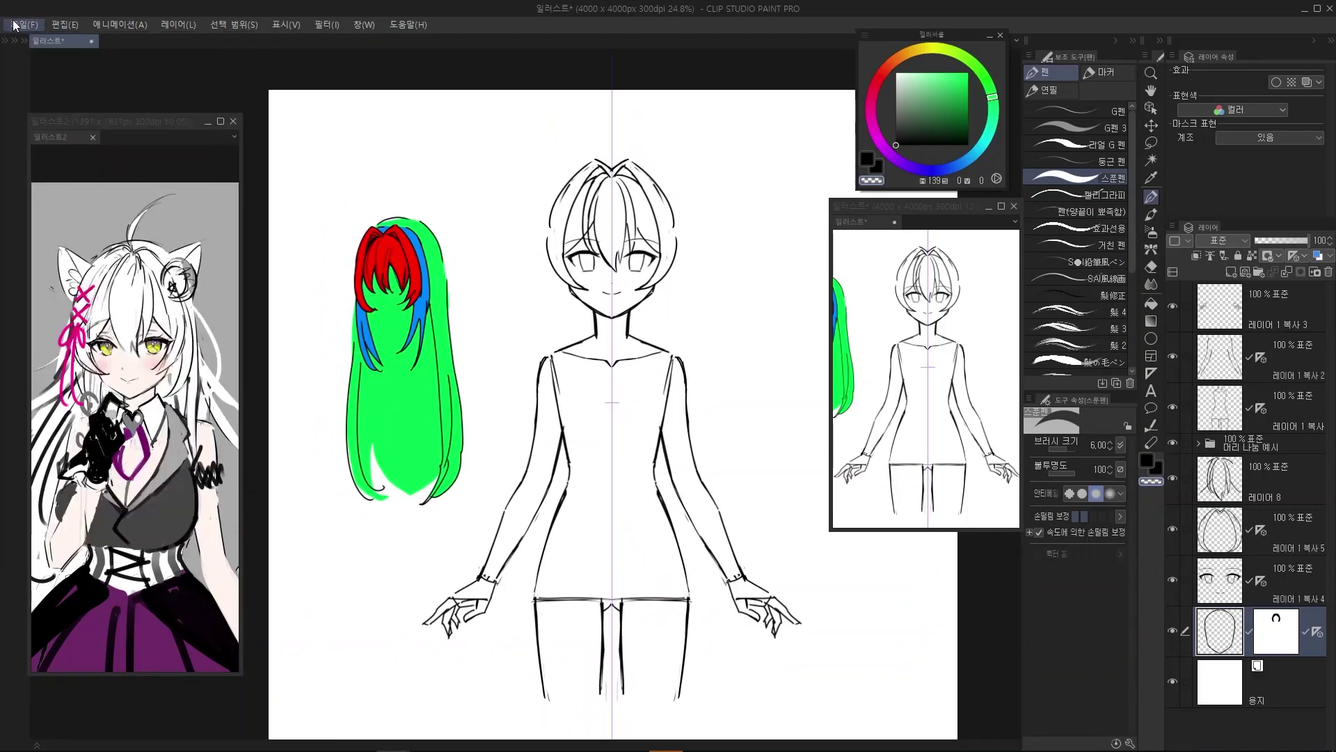
pyautogui.click(14, 25)
pyautogui.click(80, 136)
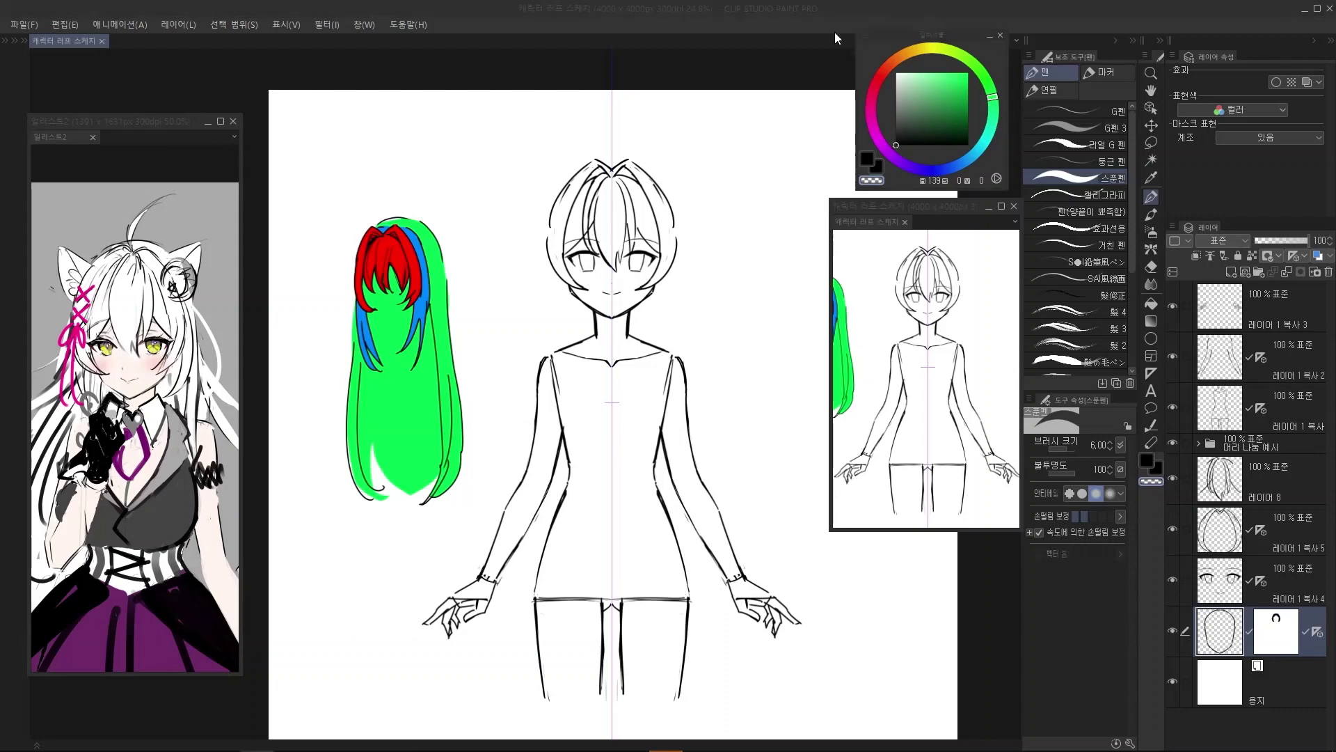
pyautogui.click(662, 40)
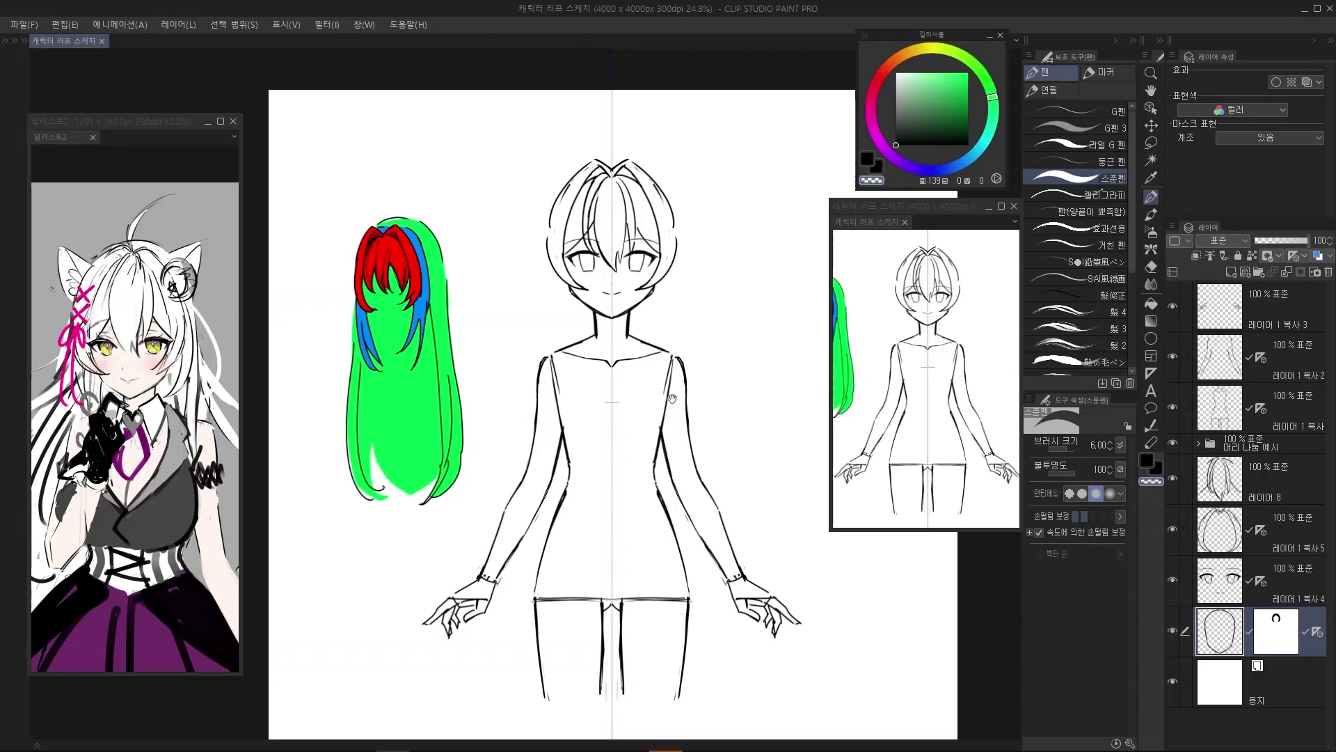
pyautogui.moveTo(688, 222); pyautogui.dragTo(713, 271)
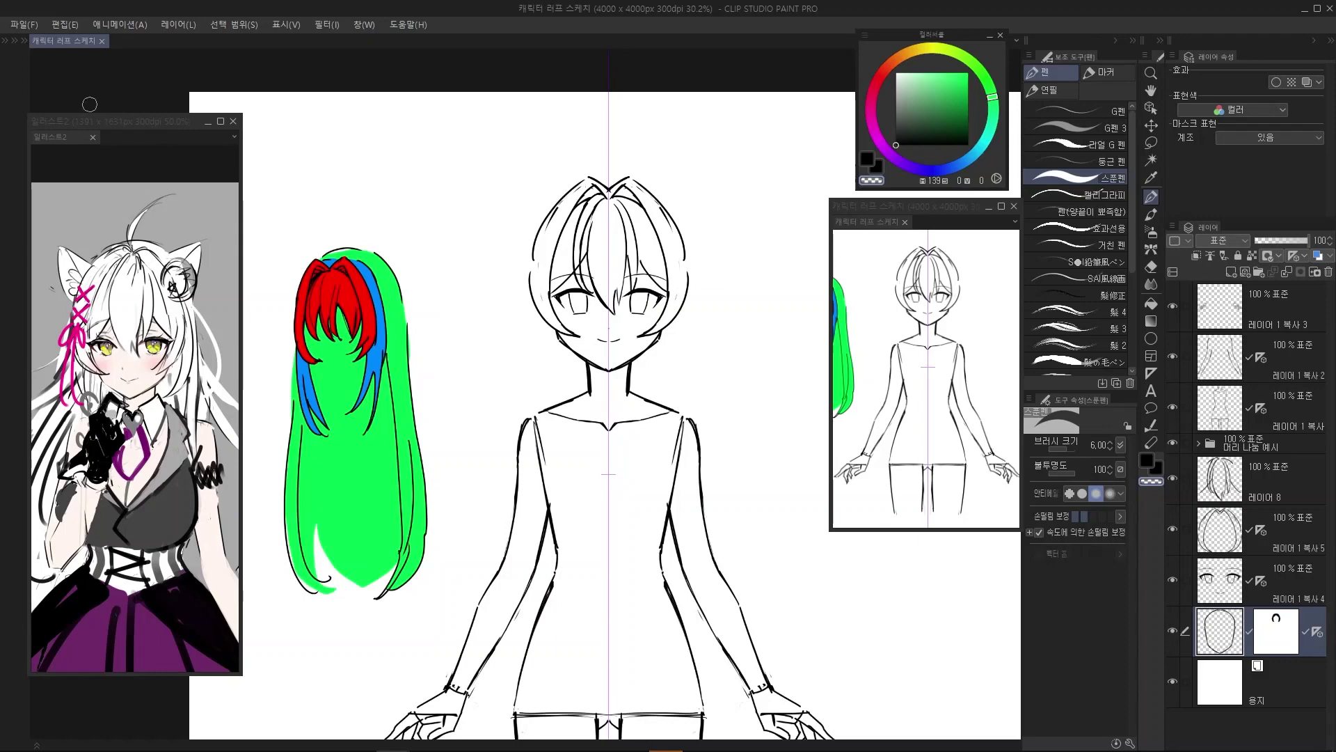
pyautogui.click(27, 25)
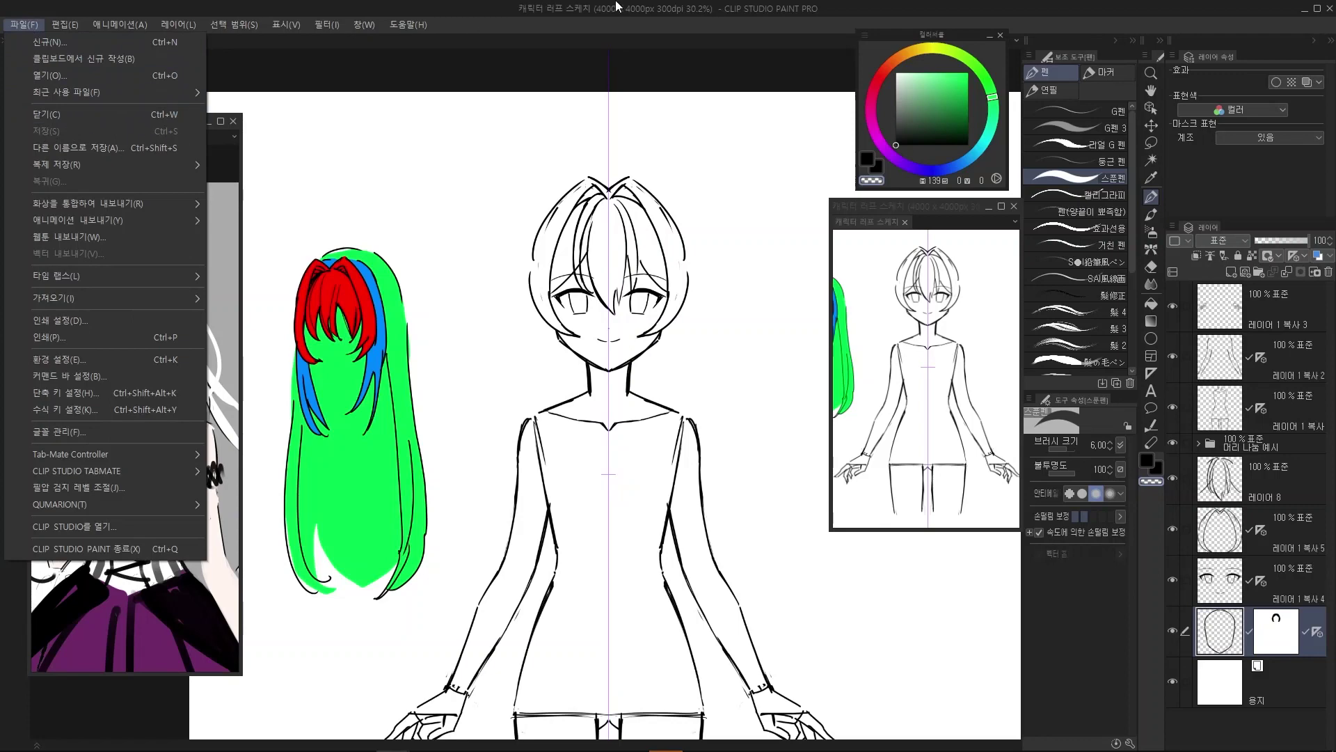
pyautogui.click(615, 23)
pyautogui.scroll(-1, 703, 234)
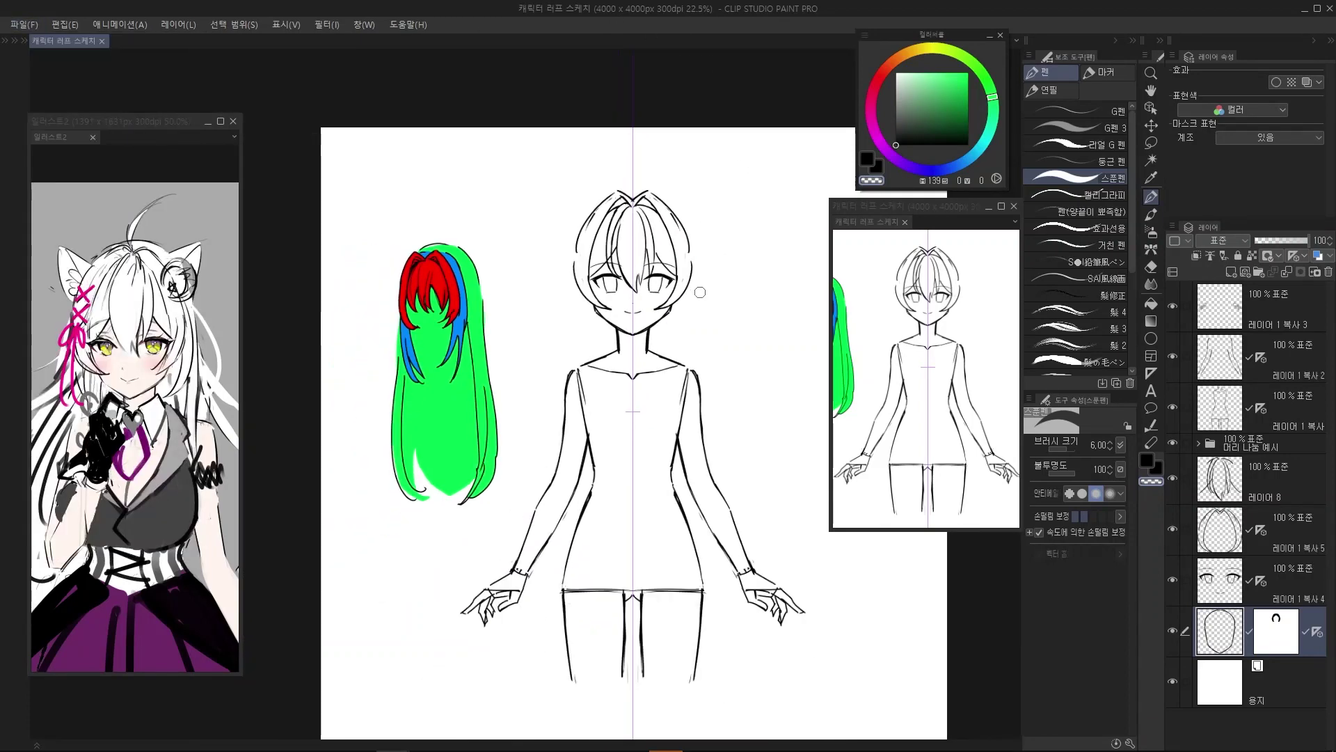